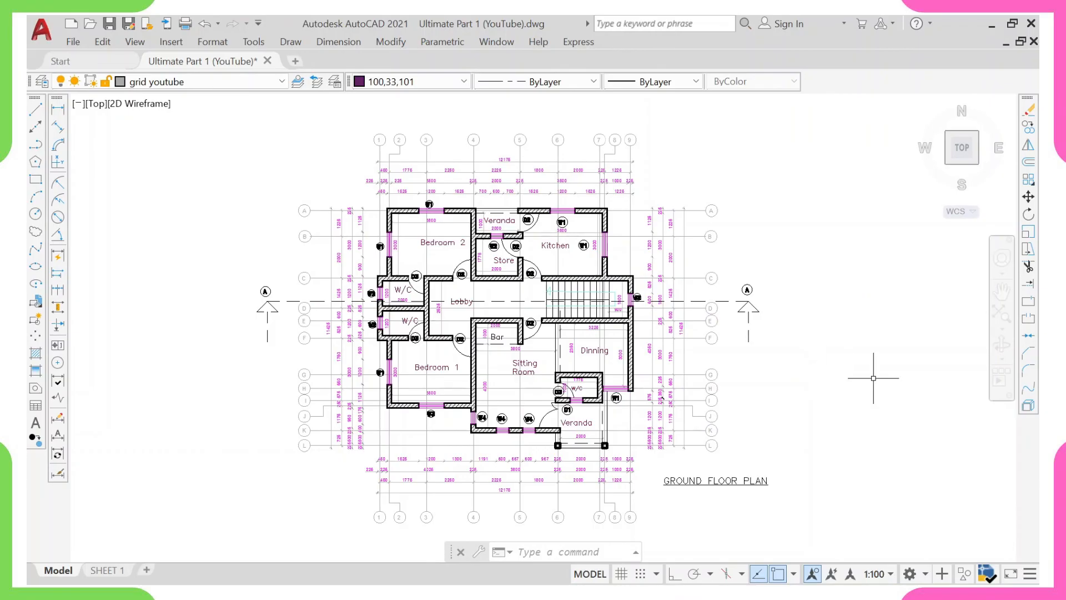
# - Examine the ground floor plan and the simplified wall layout with its grid lines and columns
pyautogui.scroll(-2, 857, 376)
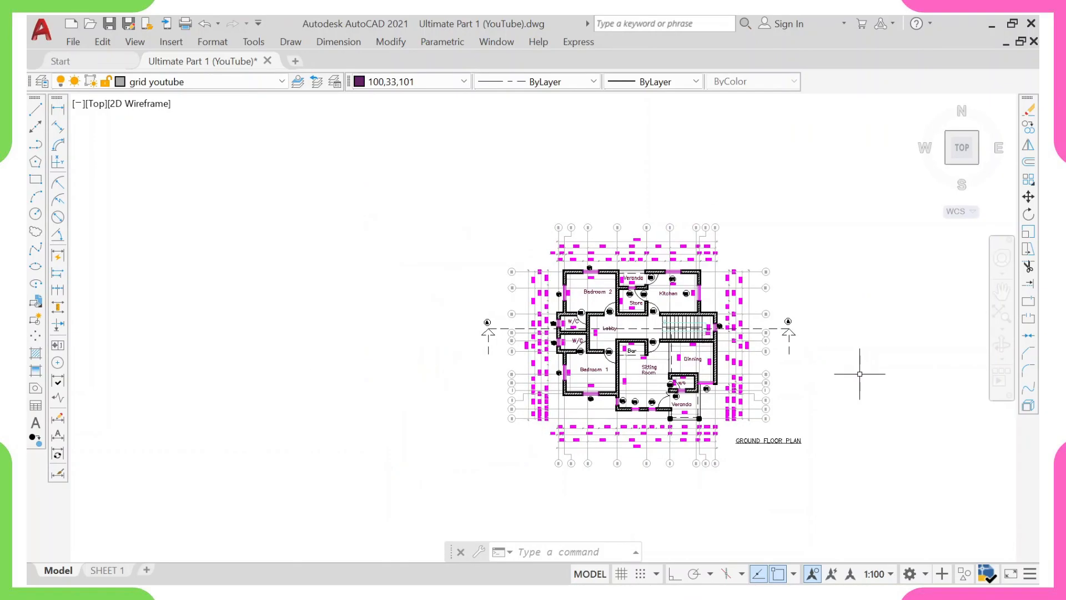
pyautogui.moveTo(858, 375); pyautogui.dragTo(551, 354, button='middle')
pyautogui.moveTo(733, 357); pyautogui.dragTo(528, 355, button='middle')
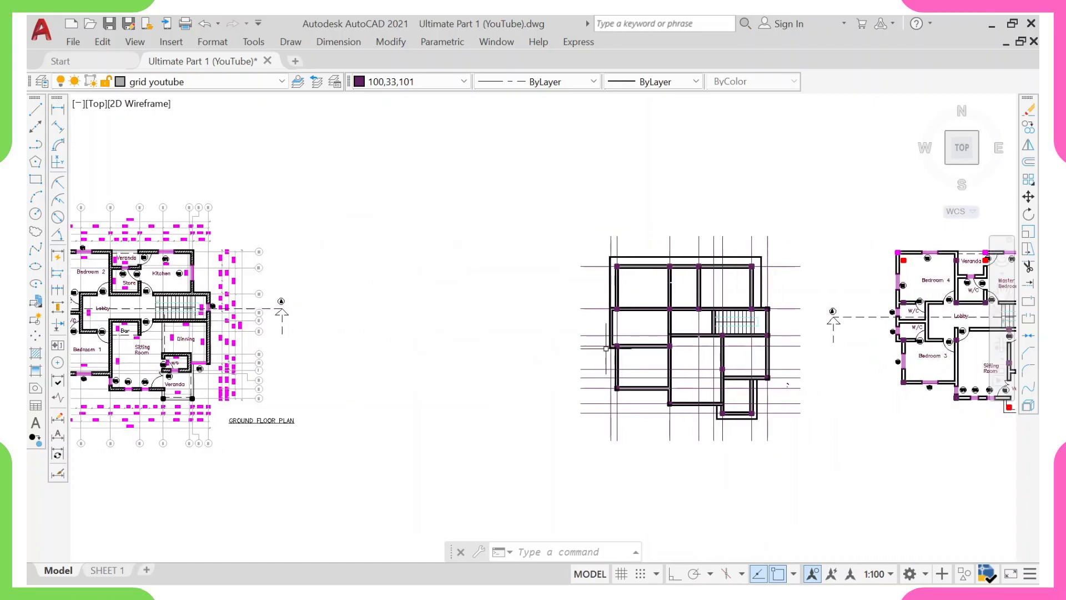
pyautogui.scroll(2, 660, 337)
pyautogui.moveTo(660, 336); pyautogui.dragTo(454, 327, button='middle')
pyautogui.scroll(2, 459, 336)
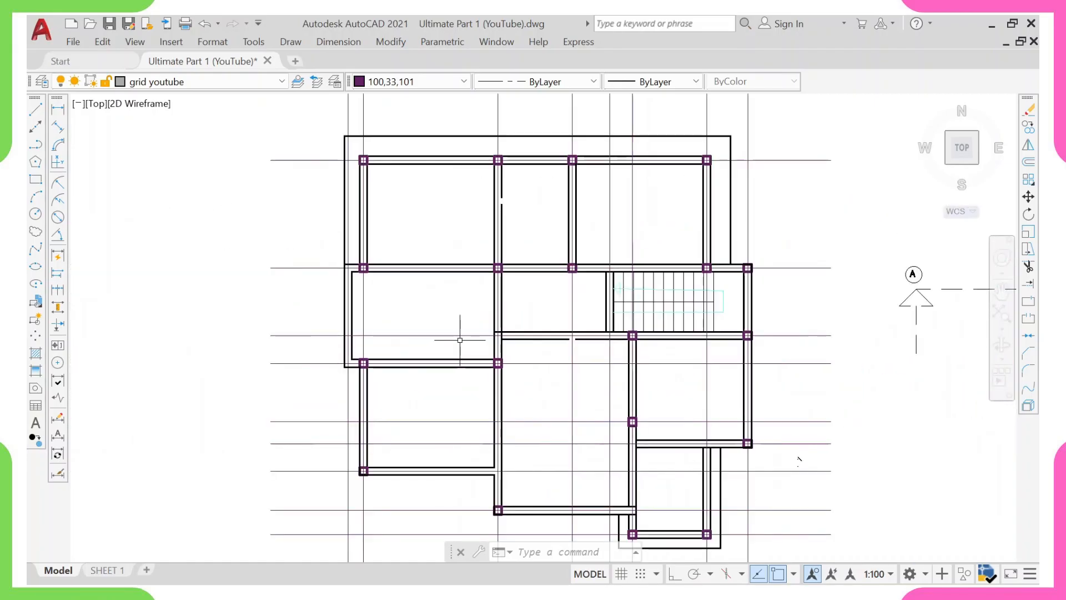
pyautogui.scroll(-2, 440, 302)
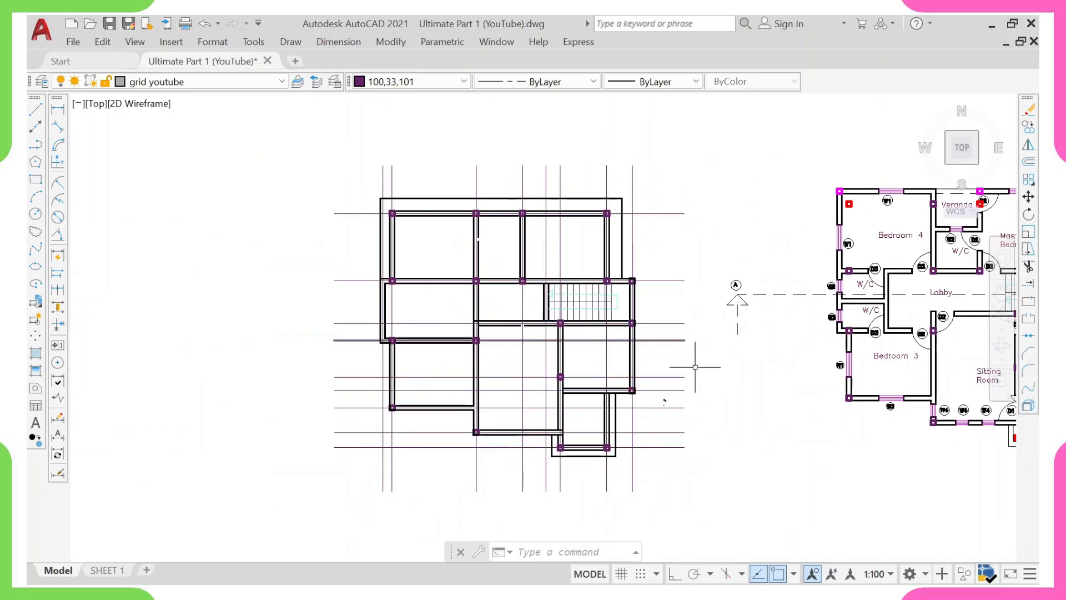
pyautogui.moveTo(694, 366); pyautogui.dragTo(676, 368, button='middle')
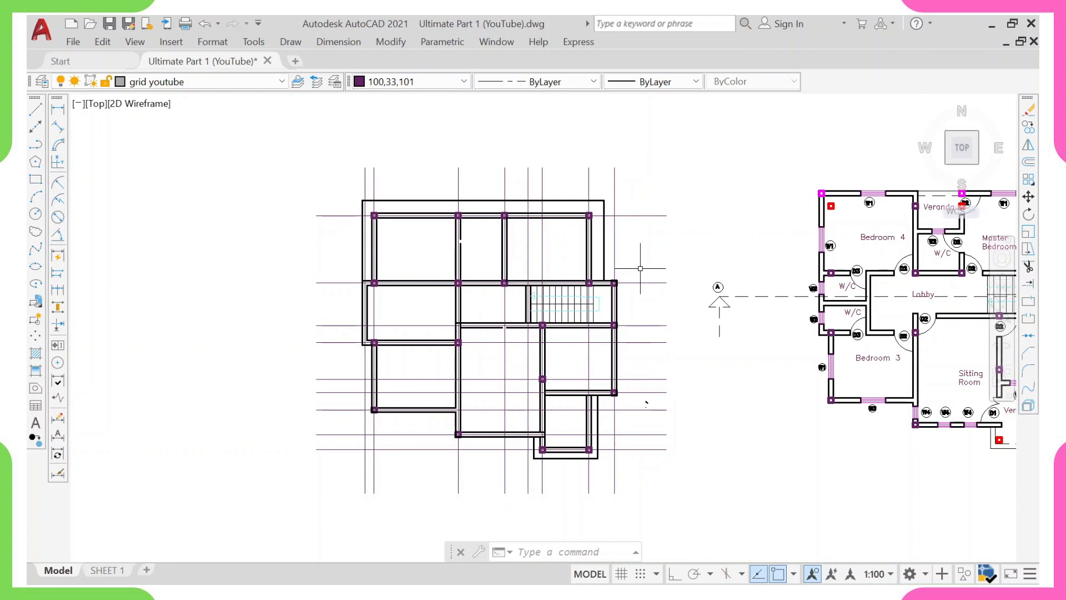
pyautogui.moveTo(627, 256); pyautogui.dragTo(622, 288, button='middle')
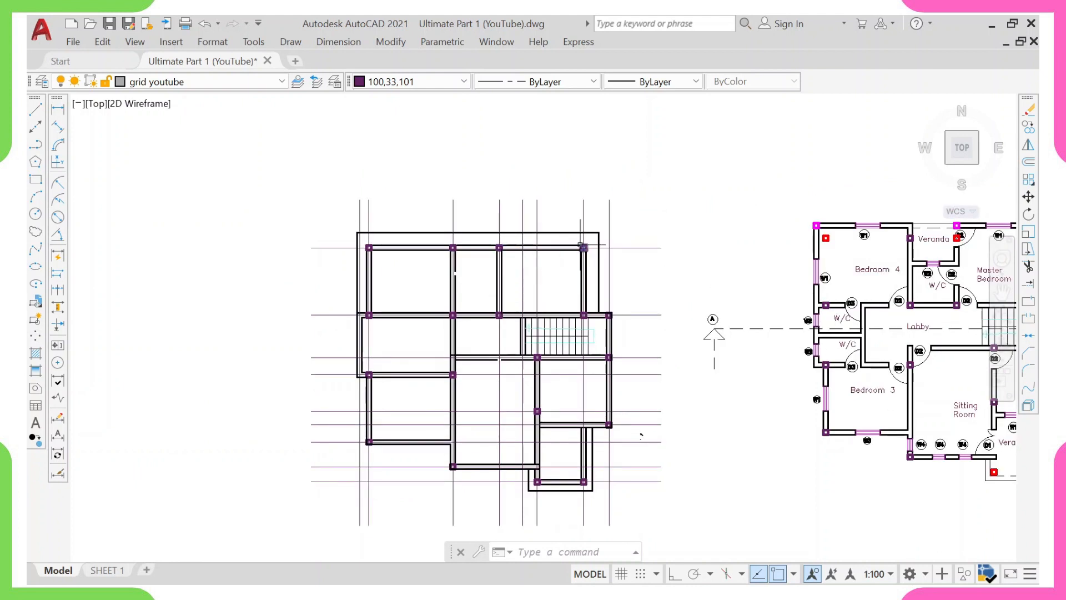
pyautogui.moveTo(776, 254); pyautogui.dragTo(616, 259, button='middle')
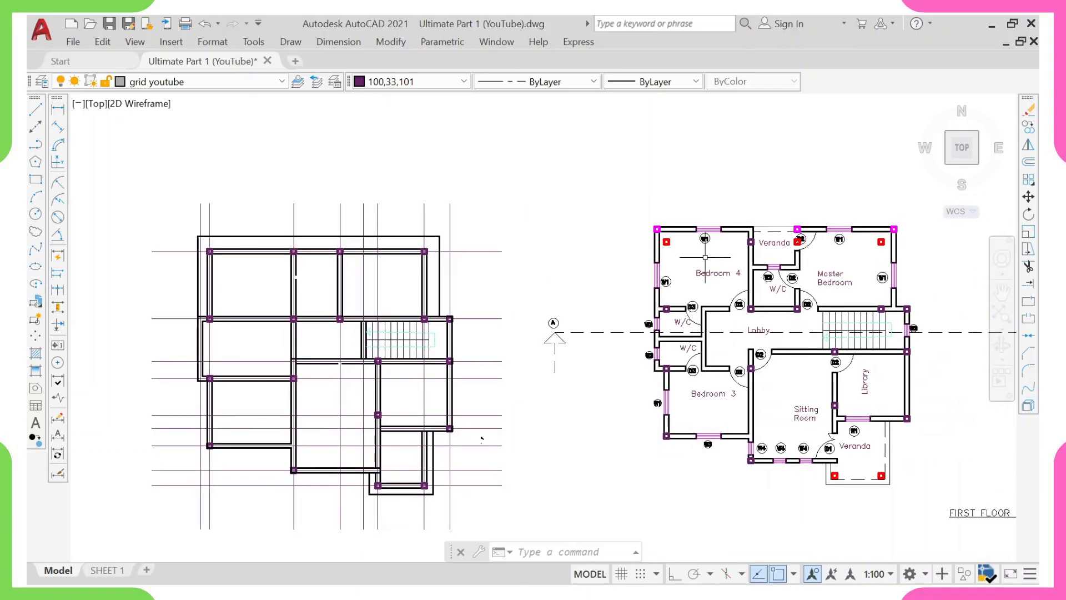
# - Examine the column positions on the first floor plan and compare them with the gridded layout and the ground floor plan
pyautogui.moveTo(688, 255); pyautogui.dragTo(529, 258, button='middle')
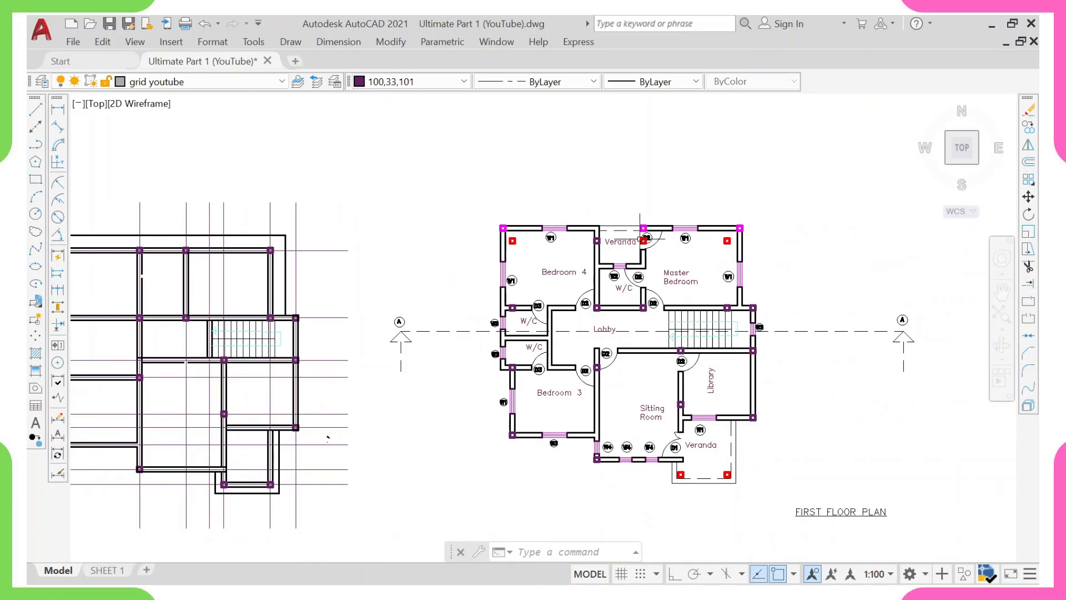
pyautogui.scroll(2, 740, 231)
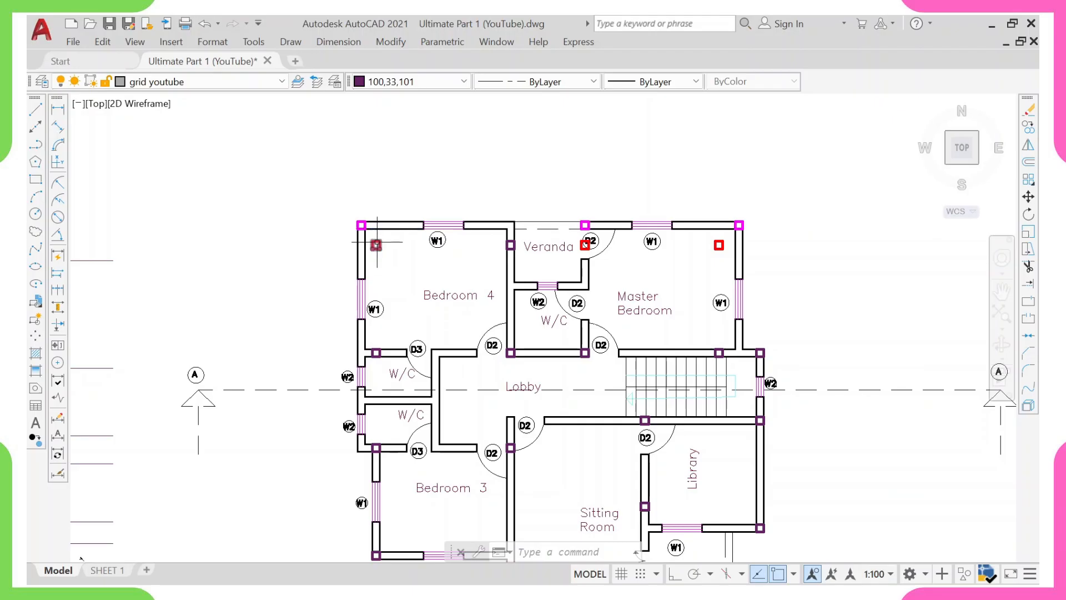
pyautogui.scroll(-2, 408, 271)
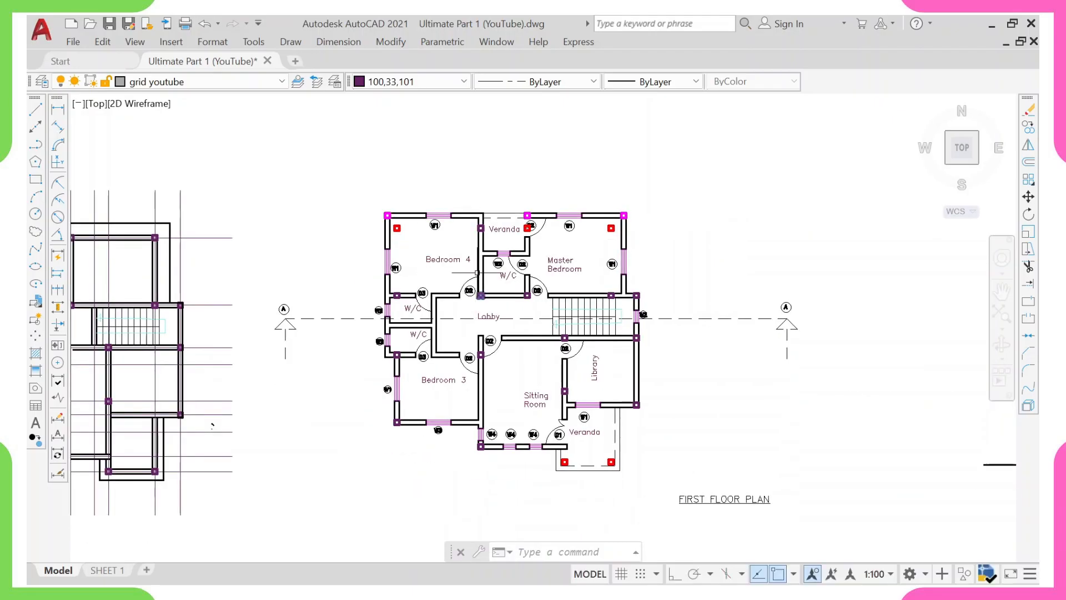
pyautogui.scroll(2, 451, 239)
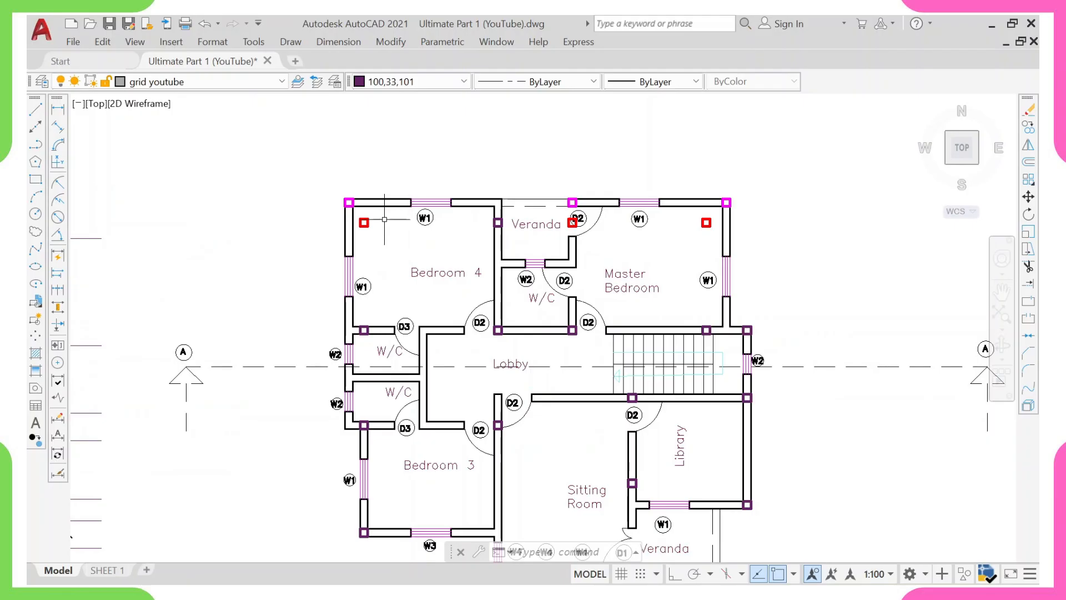
pyautogui.moveTo(381, 218); pyautogui.dragTo(363, 178, button='middle')
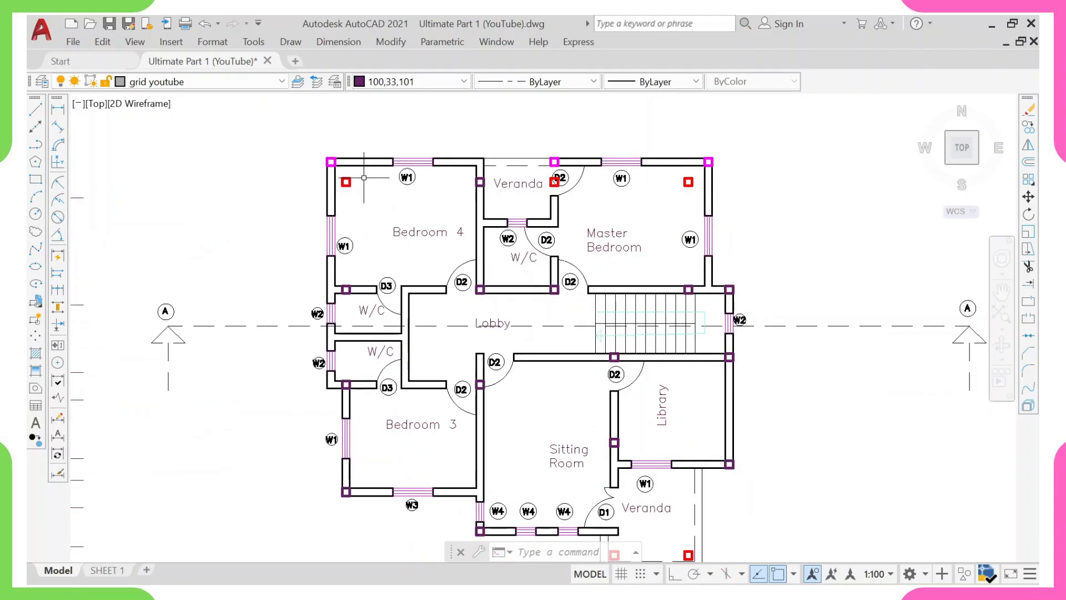
pyautogui.scroll(-2, 365, 179)
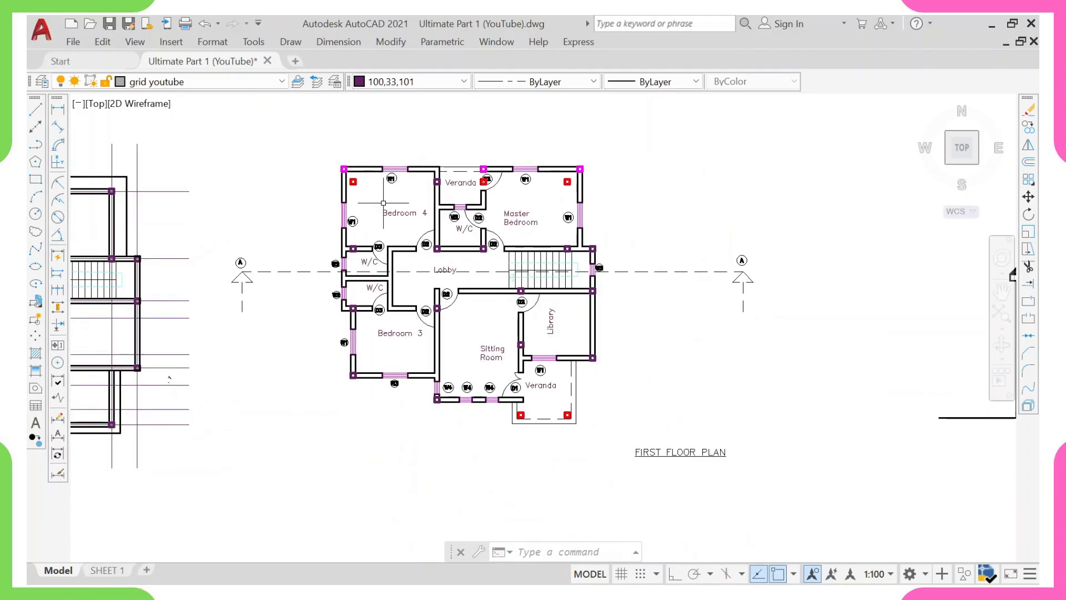
pyautogui.moveTo(384, 201); pyautogui.dragTo(487, 215, button='middle')
pyautogui.moveTo(344, 222); pyautogui.dragTo(451, 225, button='middle')
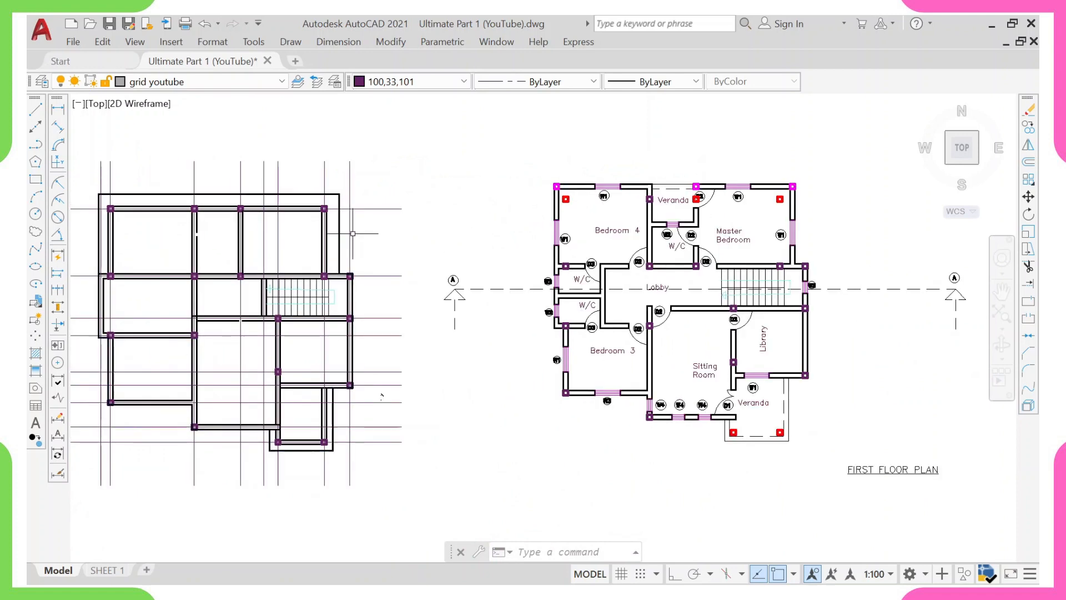
pyautogui.scroll(-2, 361, 230)
pyautogui.scroll(-2, 505, 239)
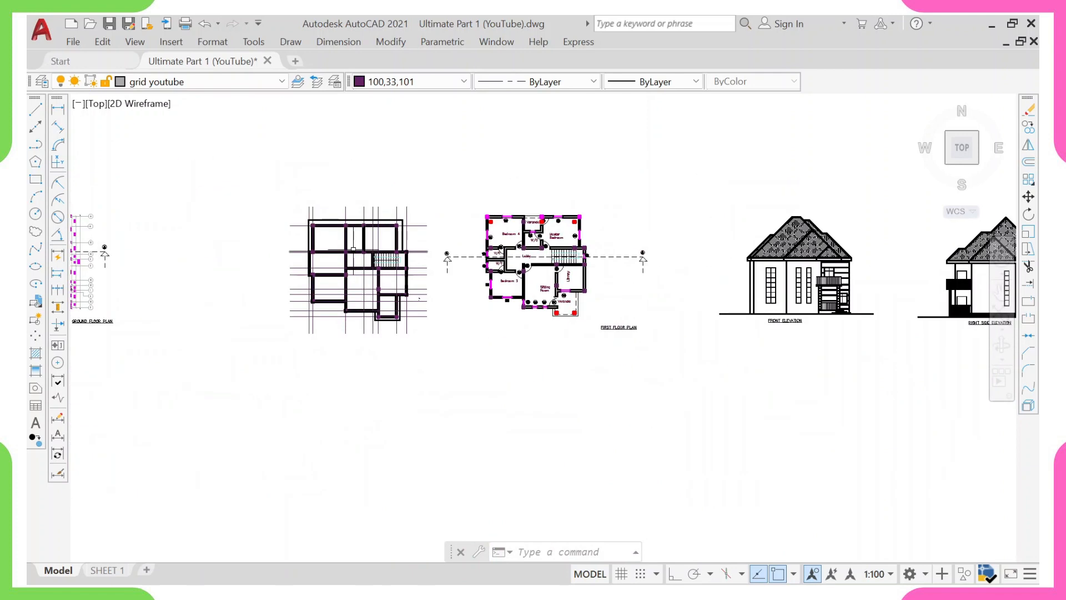
pyautogui.moveTo(354, 245)
pyautogui.mouseDown(button='middle')
pyautogui.moveTo(497, 244)
pyautogui.moveTo(626, 289)
pyautogui.mouseUp(button='middle')
pyautogui.scroll(2, 329, 314)
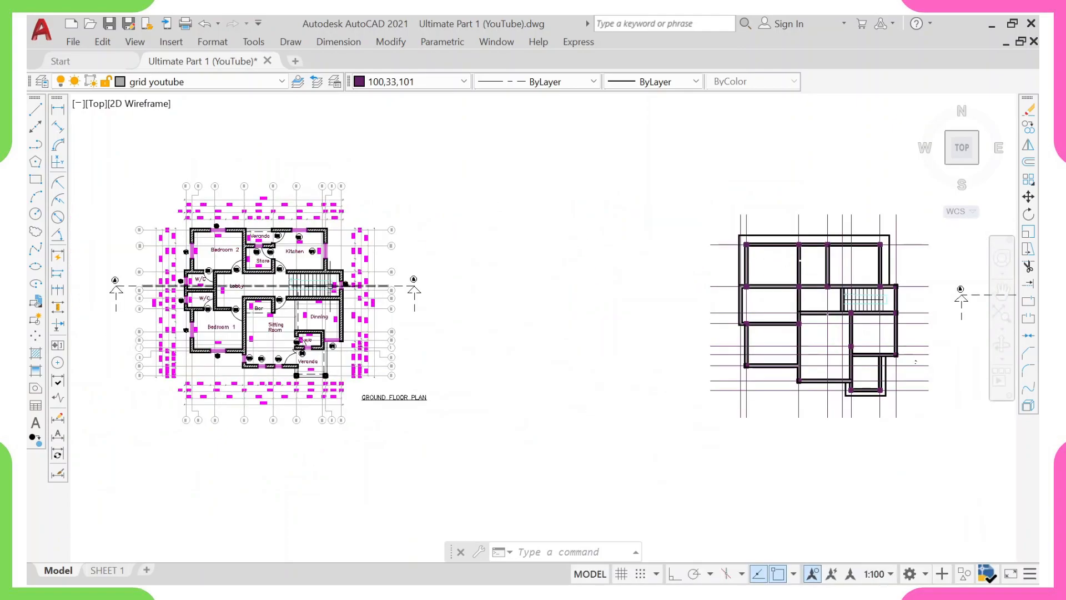
pyautogui.moveTo(305, 281); pyautogui.dragTo(444, 320, button='middle')
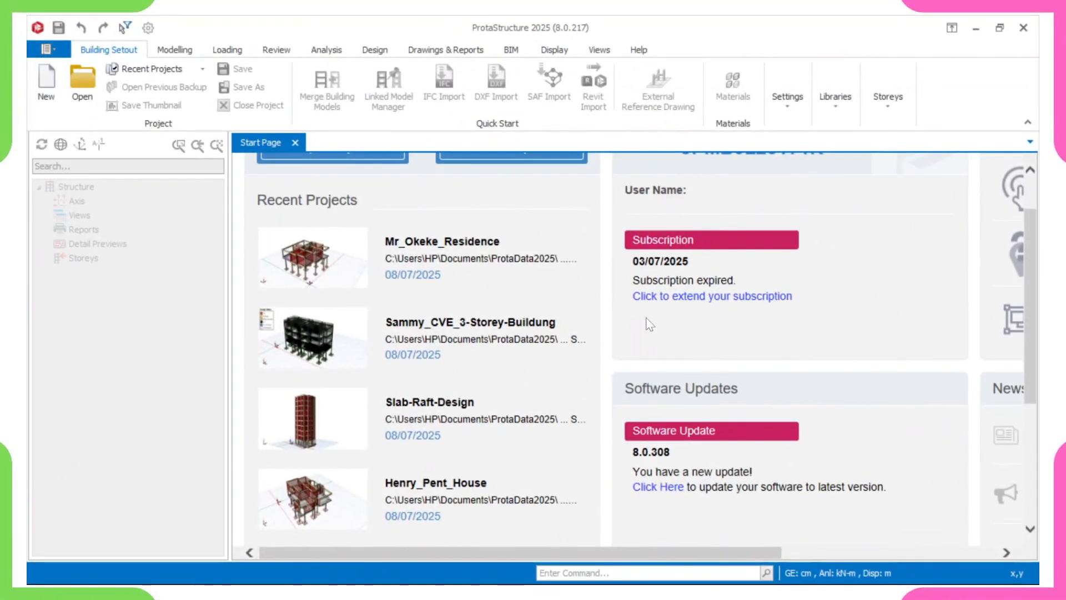
# - Switch to ProtaStructure and create a project with code Youtube-one from the United Kingdom (EuroCode) template
pyautogui.scroll(1, 648, 324)
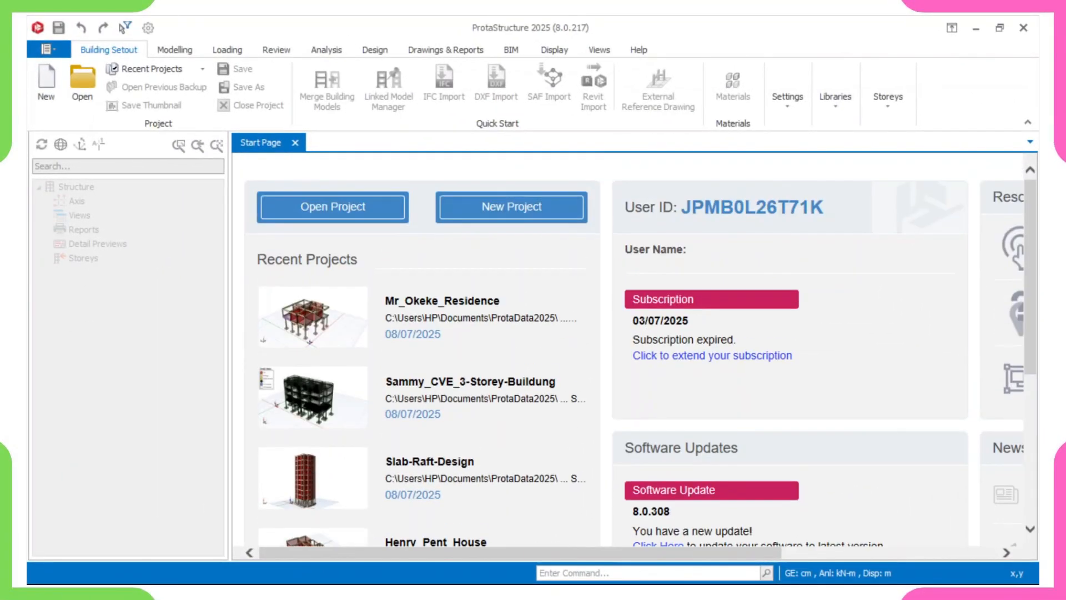
pyautogui.click(504, 215)
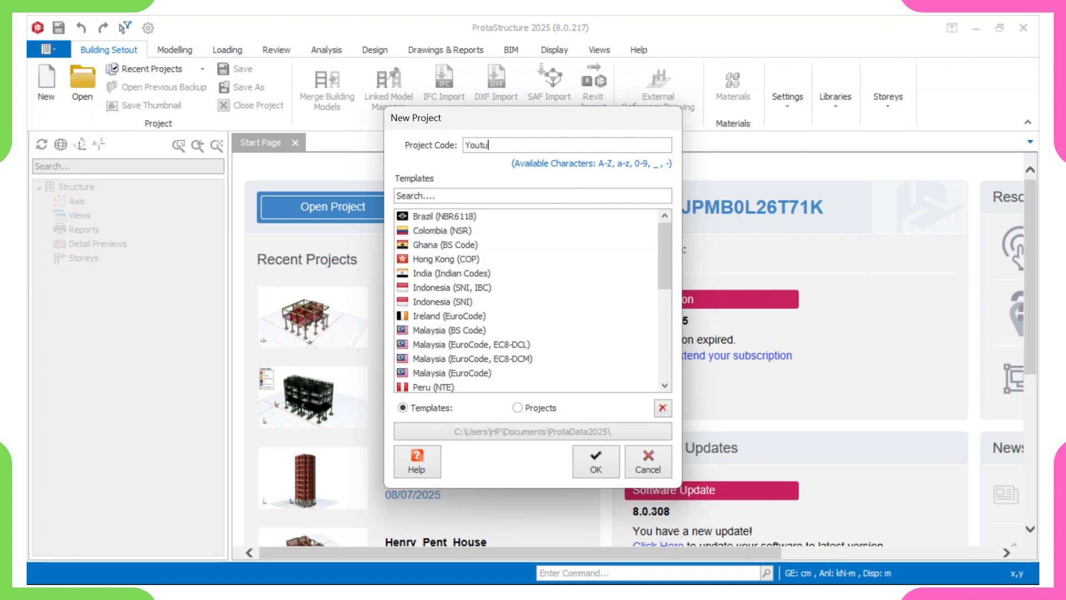
pyautogui.write('Youtube-one')
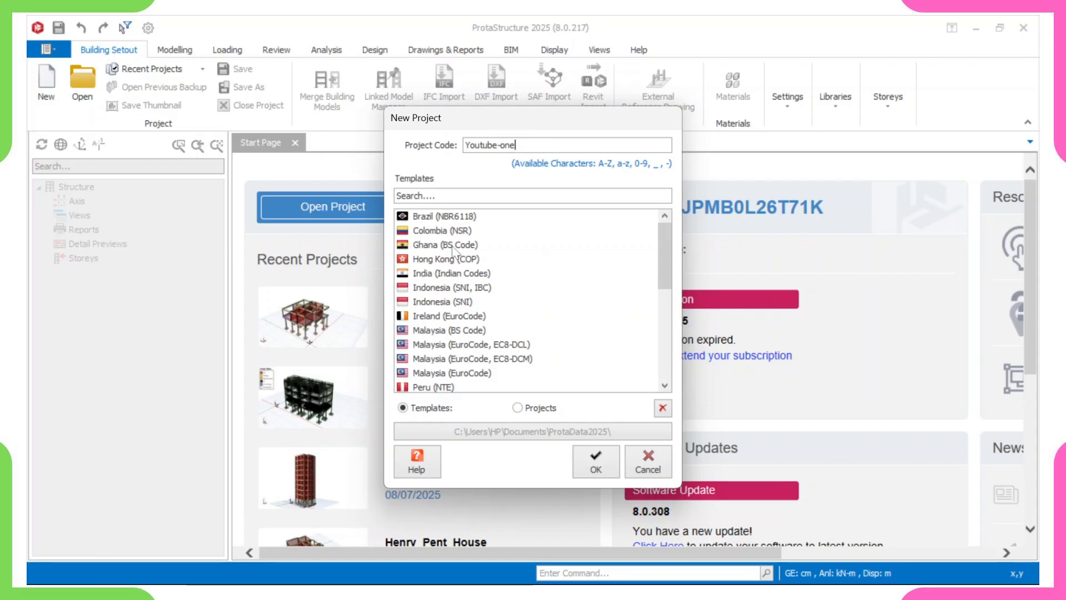
pyautogui.scroll(-4, 469, 266)
pyautogui.scroll(-2, 473, 276)
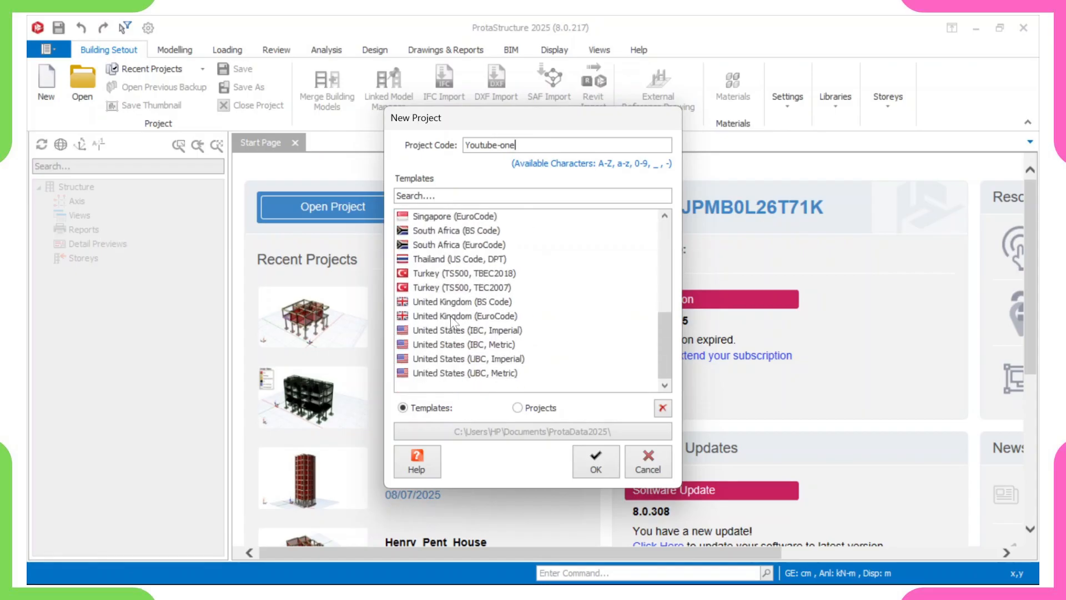
pyautogui.click(487, 317)
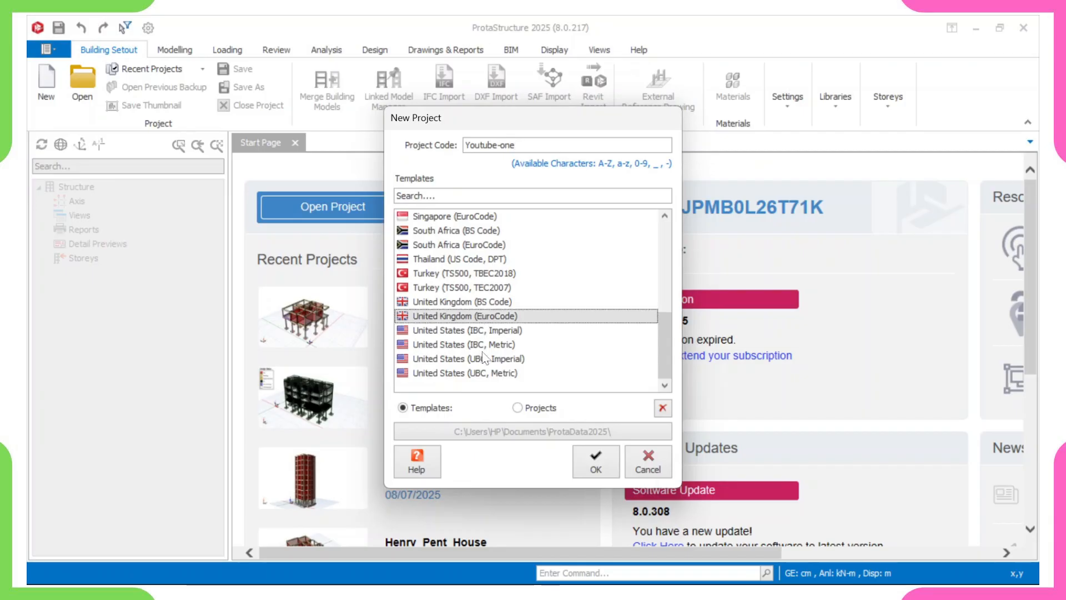
pyautogui.click(594, 459)
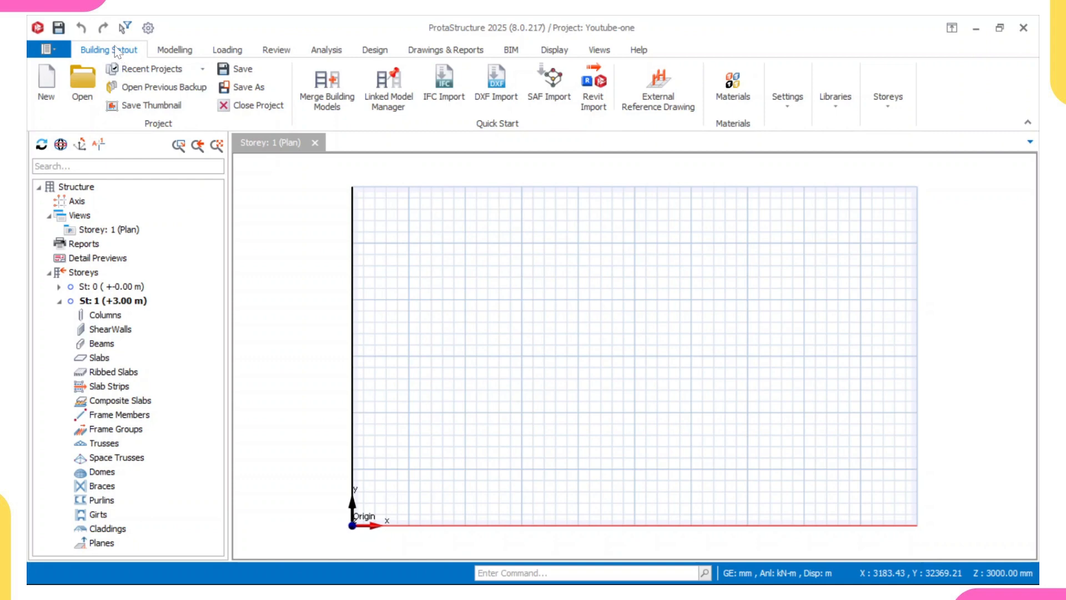
# - Add the YouTube One DXF file from the Desktop as an external reference drawing for storey 1
pyautogui.click(642, 93)
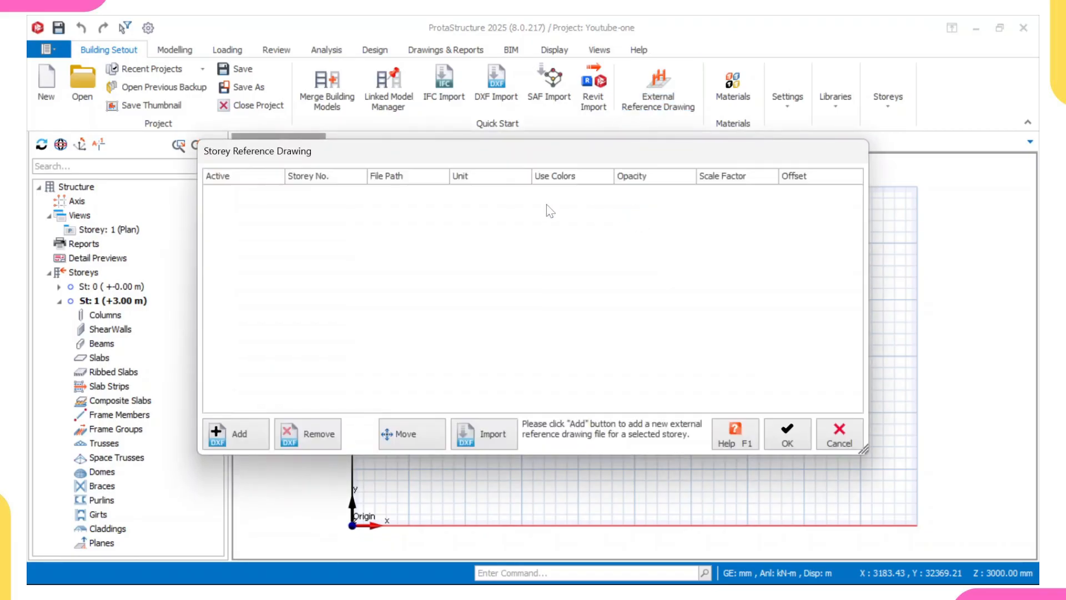
pyautogui.click(227, 443)
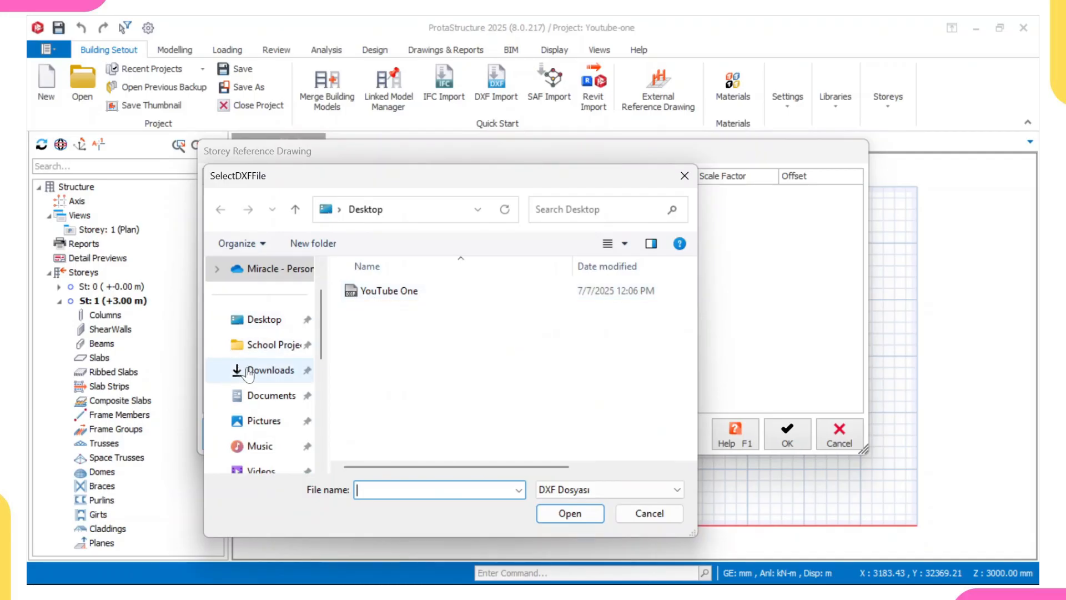
pyautogui.click(257, 319)
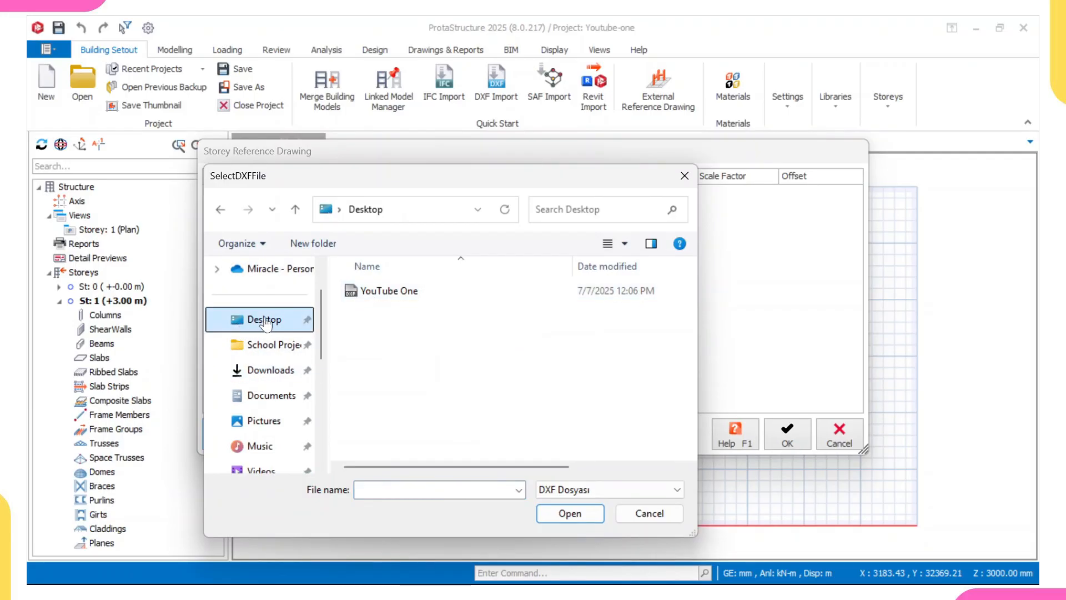
pyautogui.click(391, 292)
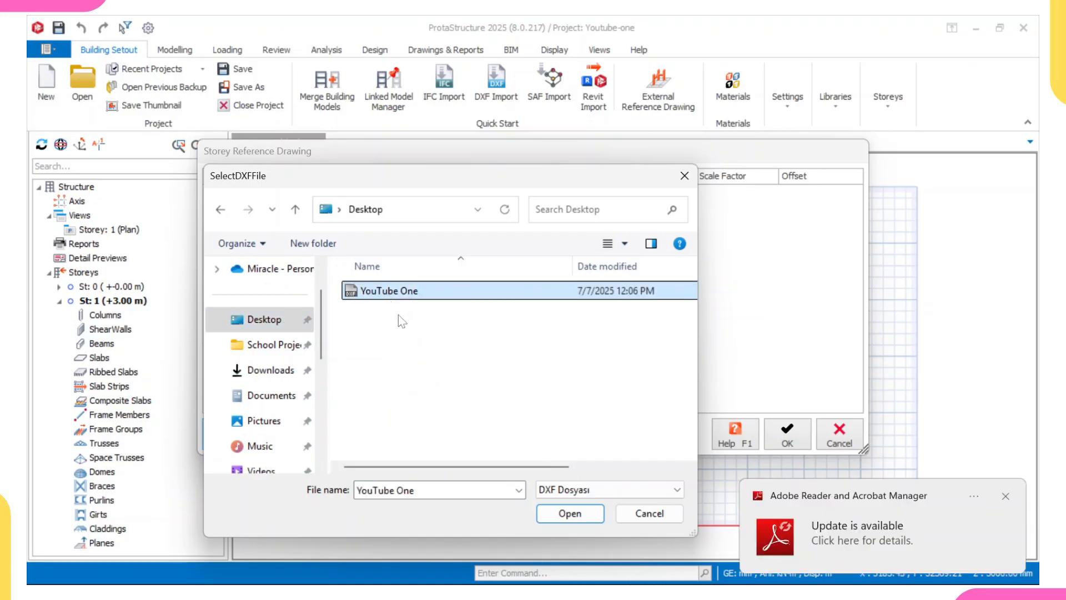
pyautogui.click(567, 512)
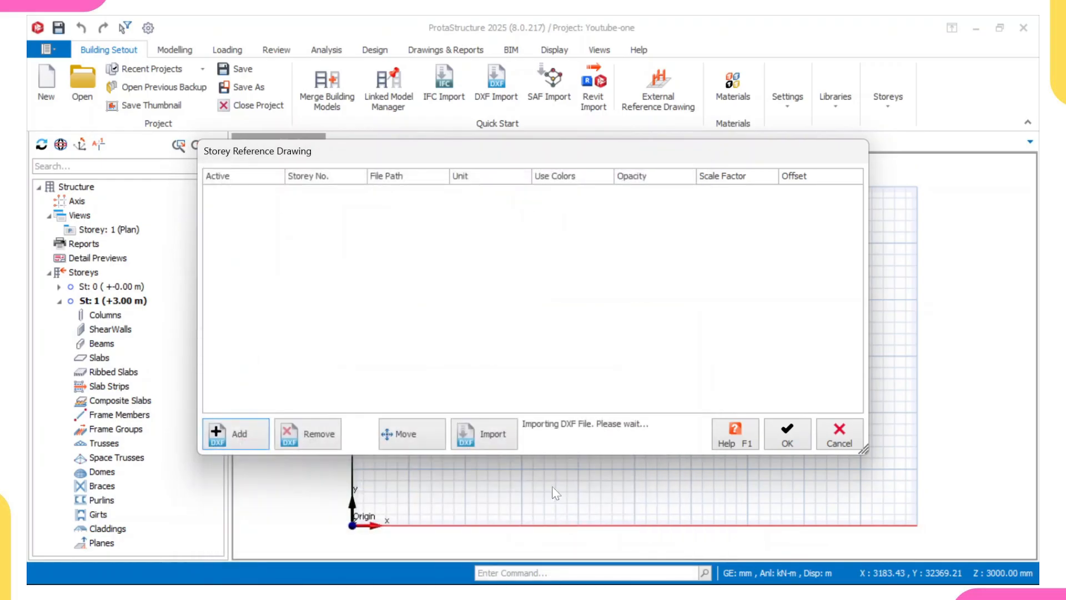
# - Activate the storey 1 reference drawing and display it with its own colours, keeping the plan area uncovered
pyautogui.moveTo(396, 162); pyautogui.dragTo(349, 55)
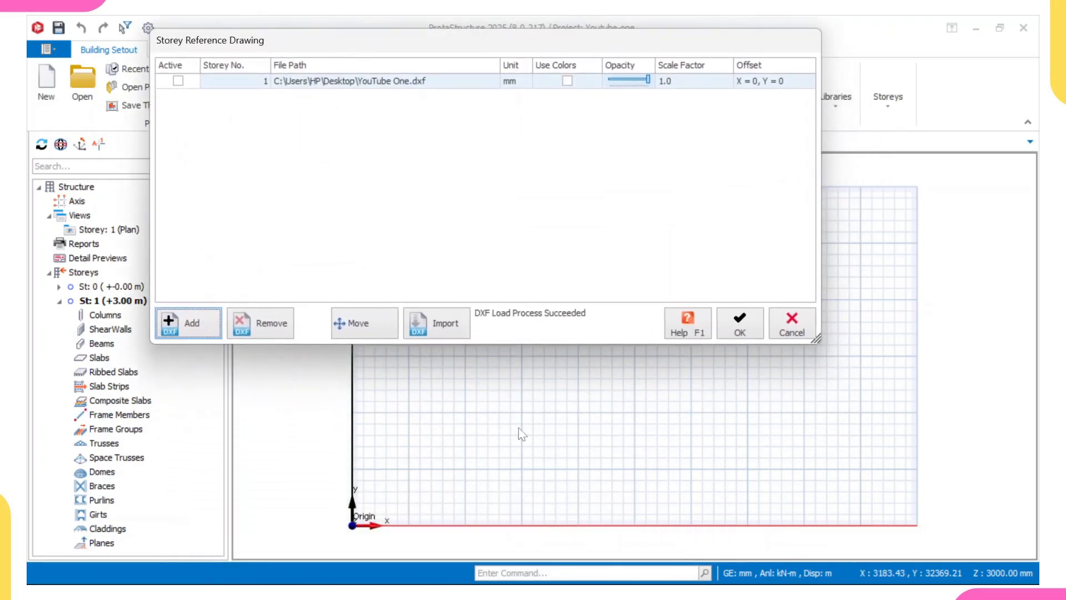
pyautogui.click(178, 81)
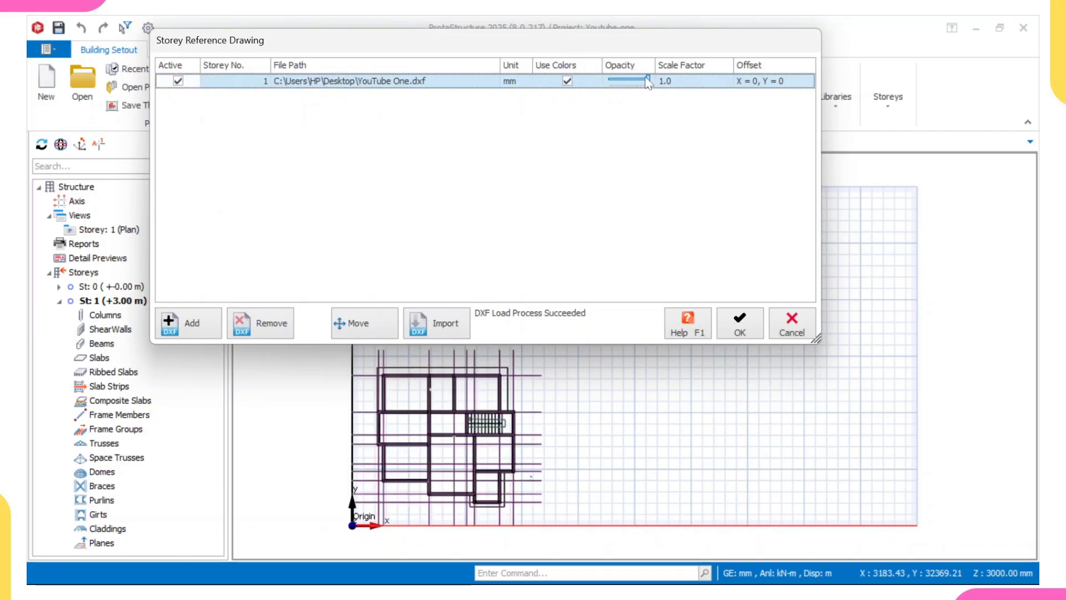
pyautogui.moveTo(649, 78)
pyautogui.mouseDown()
pyautogui.moveTo(576, 91)
pyautogui.moveTo(619, 82)
pyautogui.mouseUp()
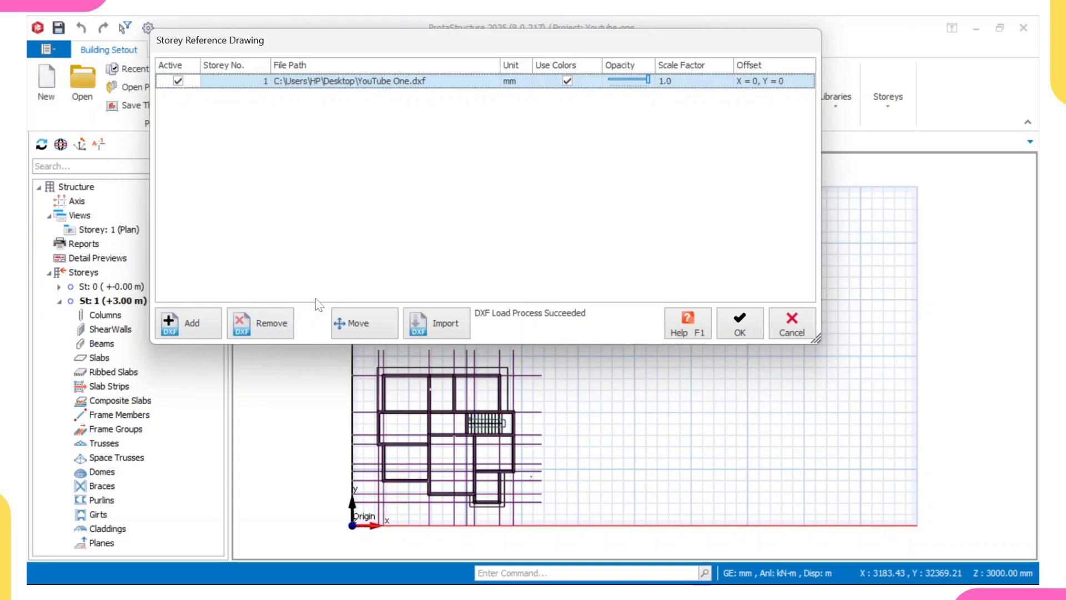
# - Start importing members from the reference drawing and assign the grid youtube layer to the Grid member
pyautogui.click(441, 330)
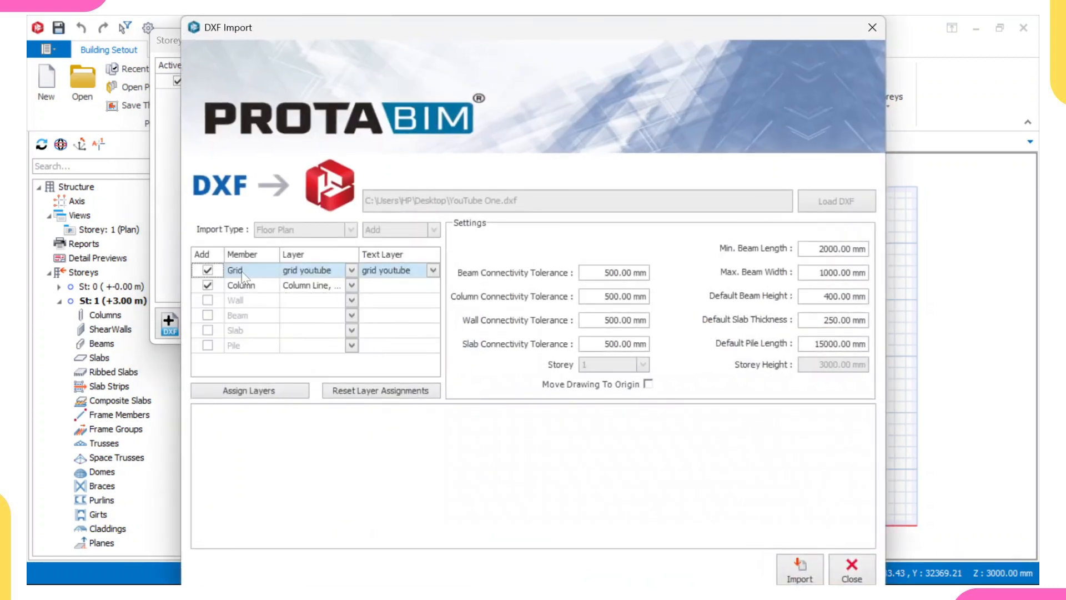
pyautogui.click(352, 271)
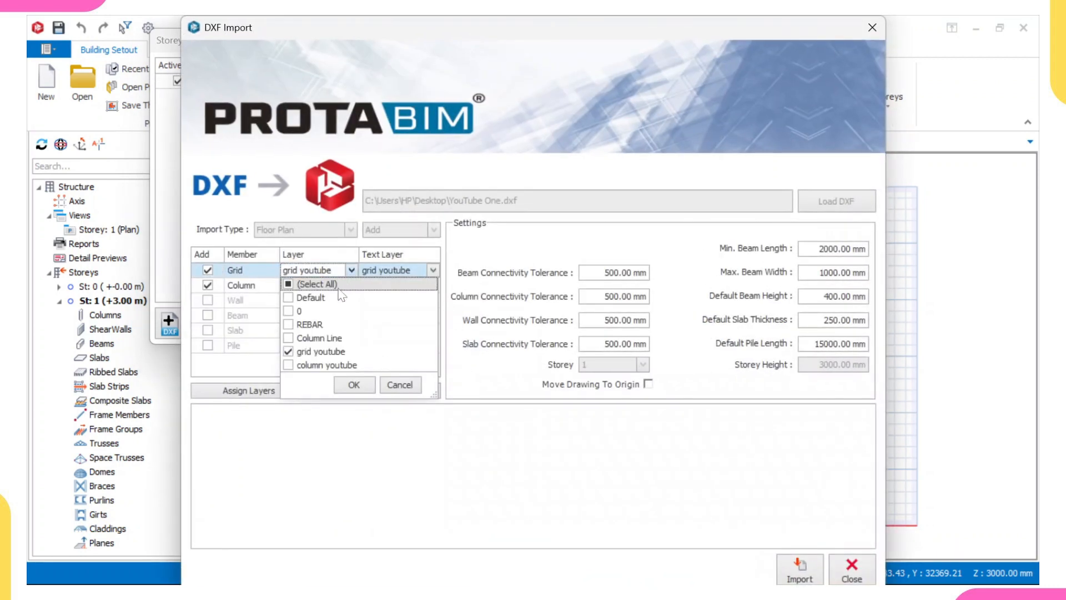
pyautogui.click(330, 353)
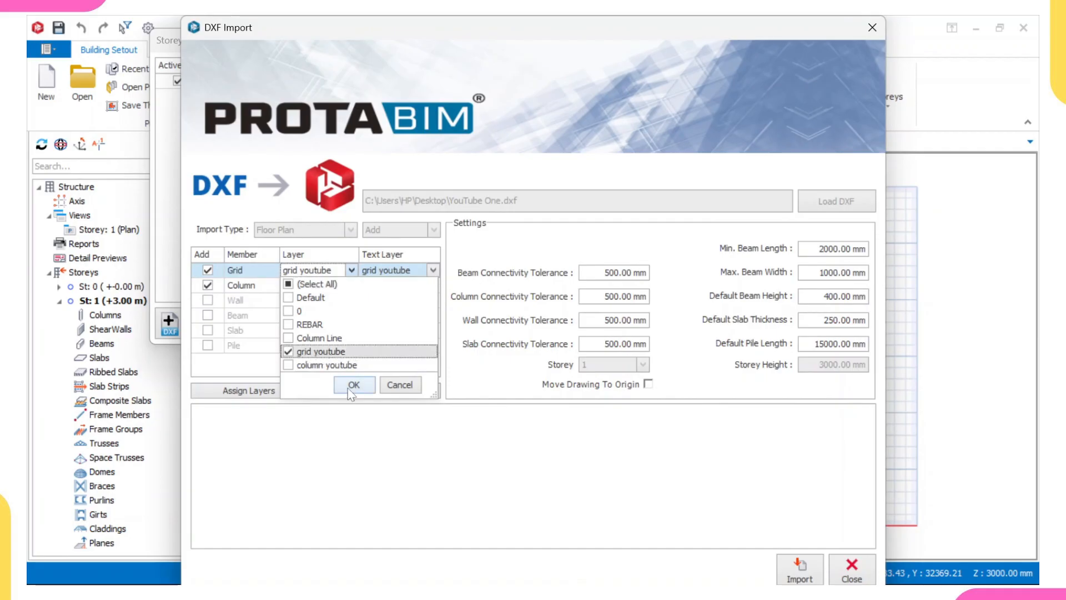
pyautogui.click(350, 386)
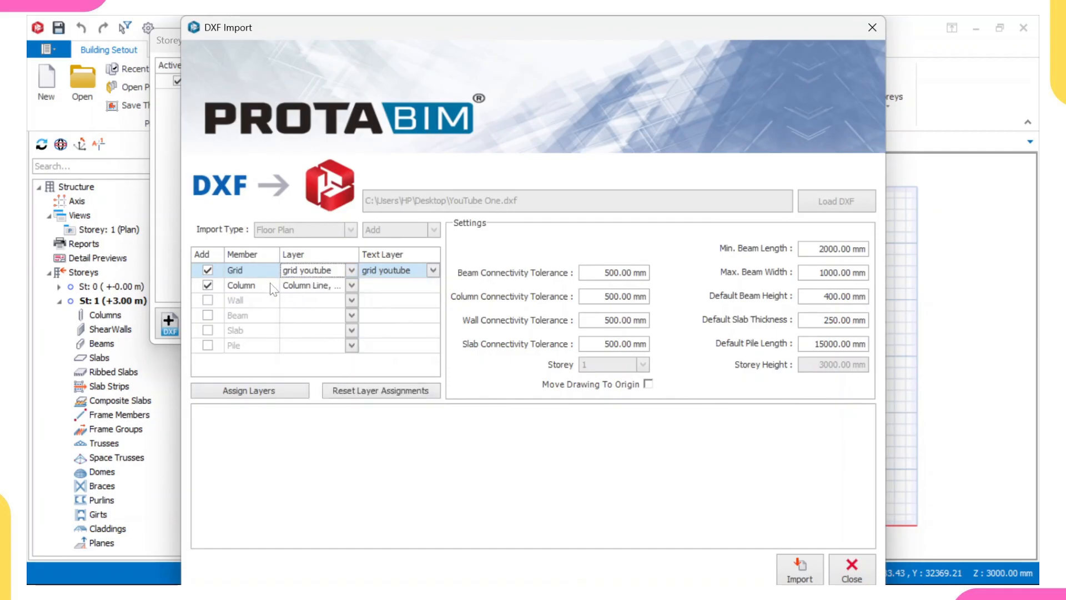
# - Assign only the column youtube layer to the Column member by excluding the Column Line layer
pyautogui.click(299, 286)
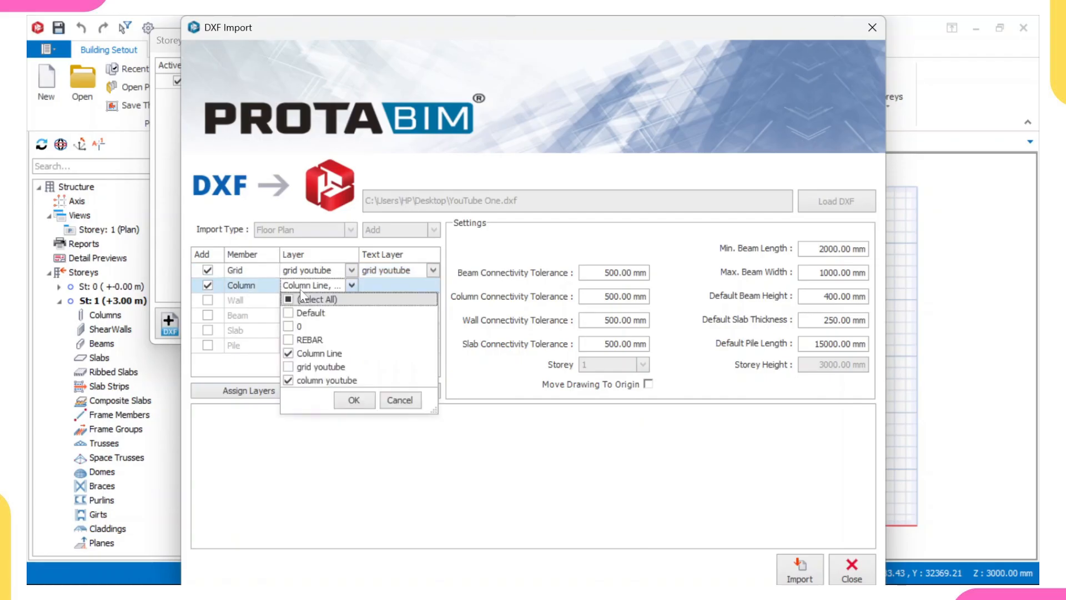
pyautogui.click(288, 354)
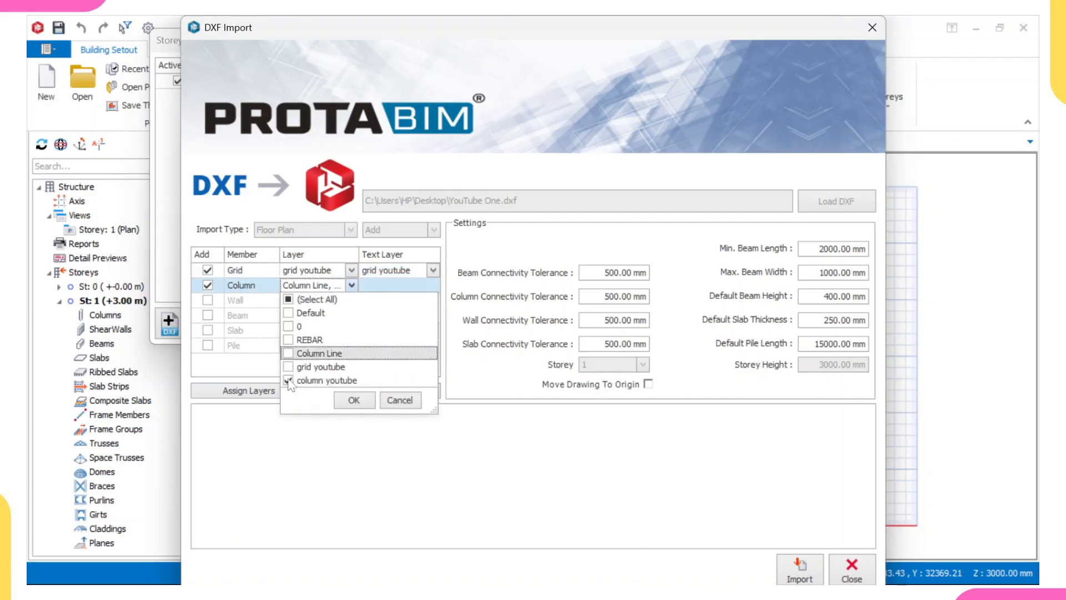
pyautogui.click(354, 400)
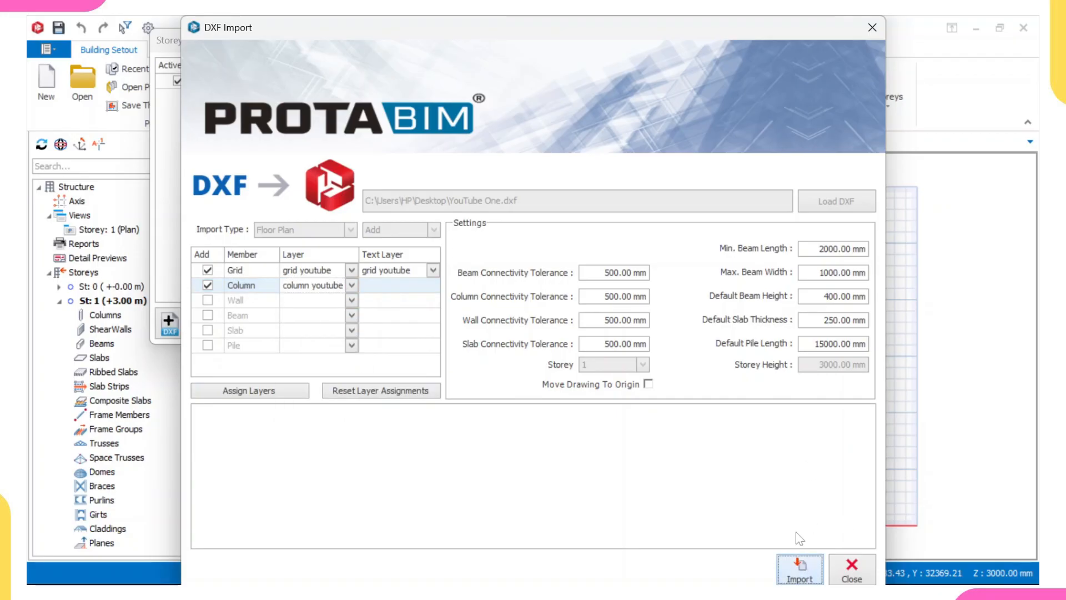
# - Import the grids and columns from the DXF drawing and accept the storey reference drawing settings
pyautogui.click(804, 570)
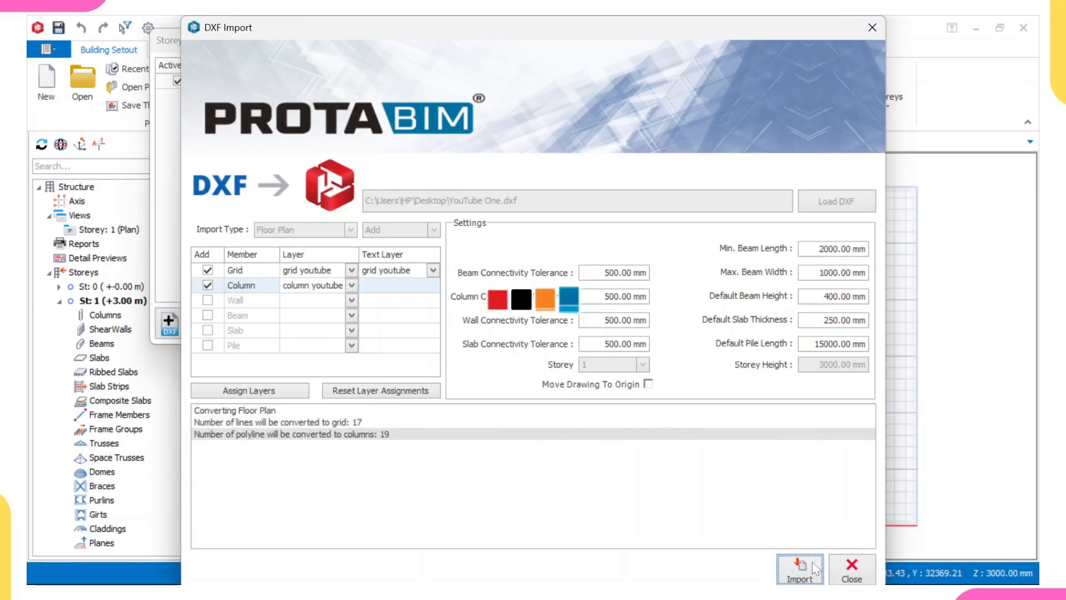
pyautogui.click(847, 567)
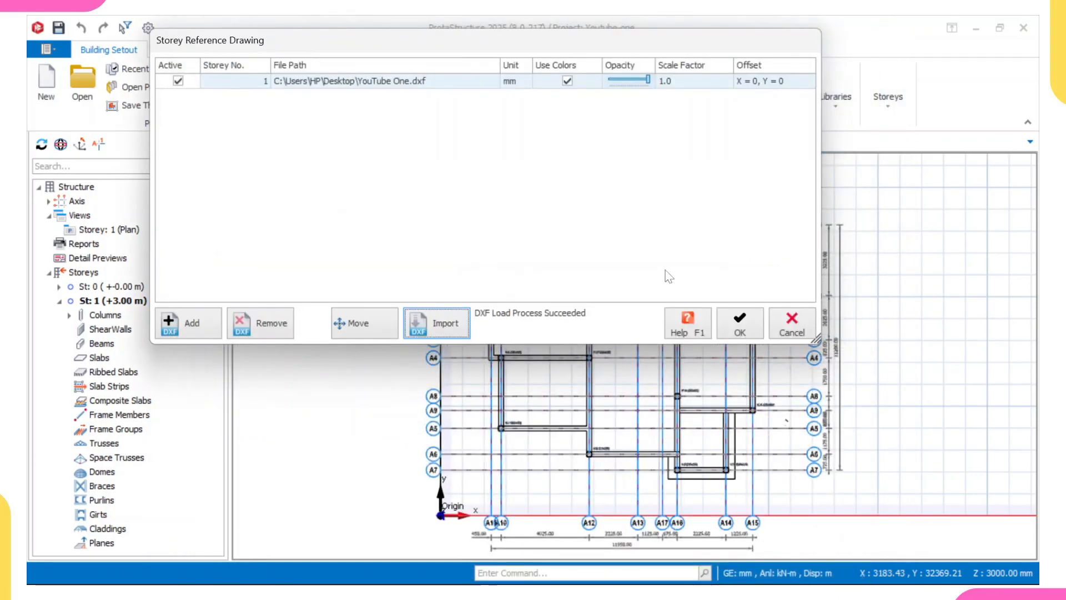
pyautogui.click(738, 324)
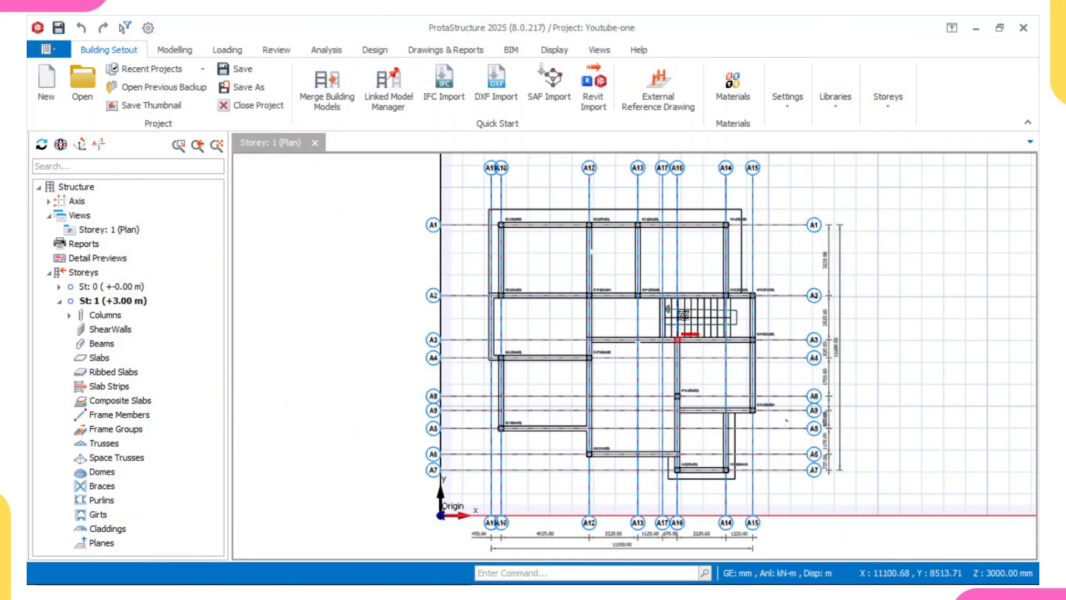
# - Re-label the axes on all storeys, using 1,2,3... for Direction 2 and A,B,C... for Direction 1
pyautogui.scroll(3, 470, 262)
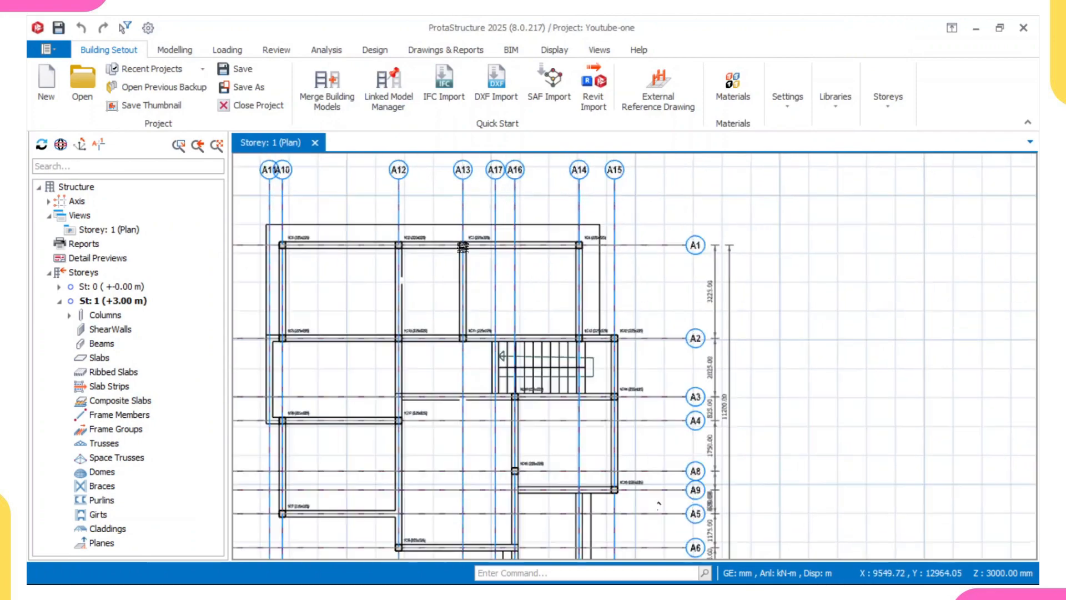
pyautogui.scroll(-1, 508, 237)
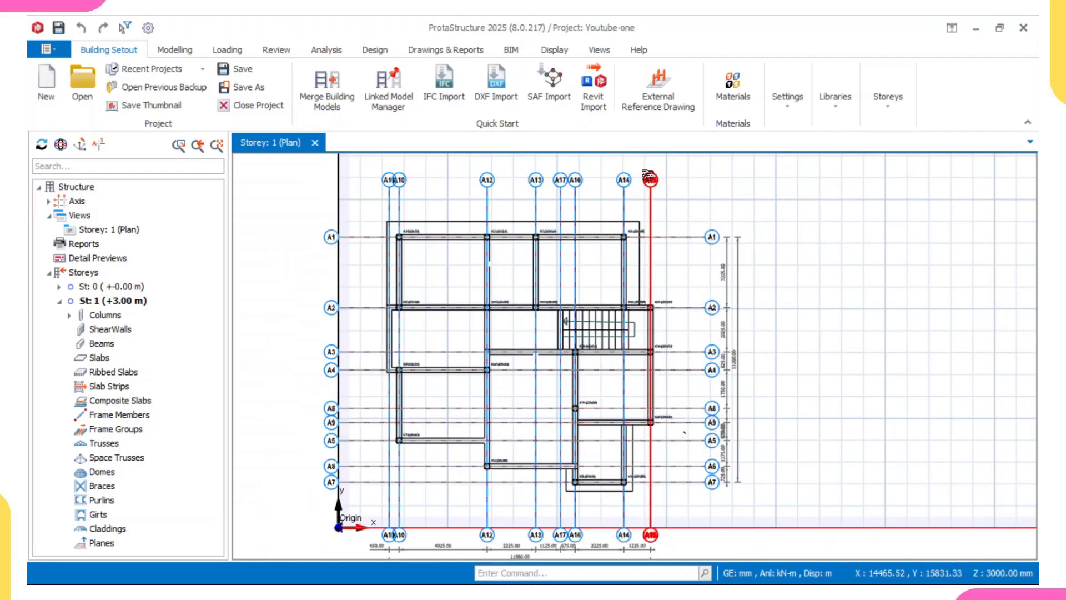
pyautogui.moveTo(619, 187)
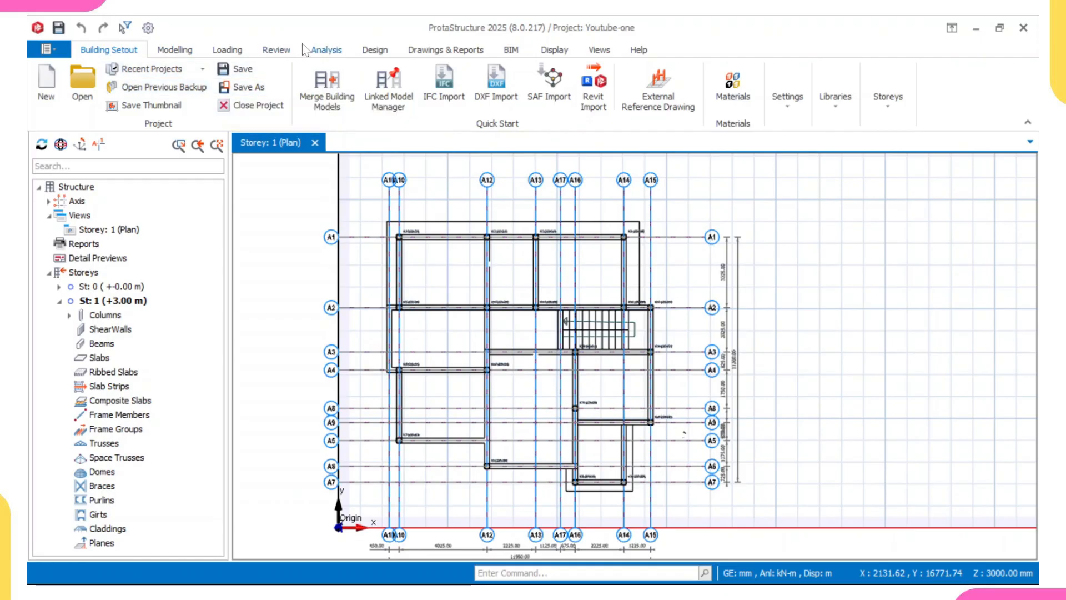
pyautogui.click(277, 51)
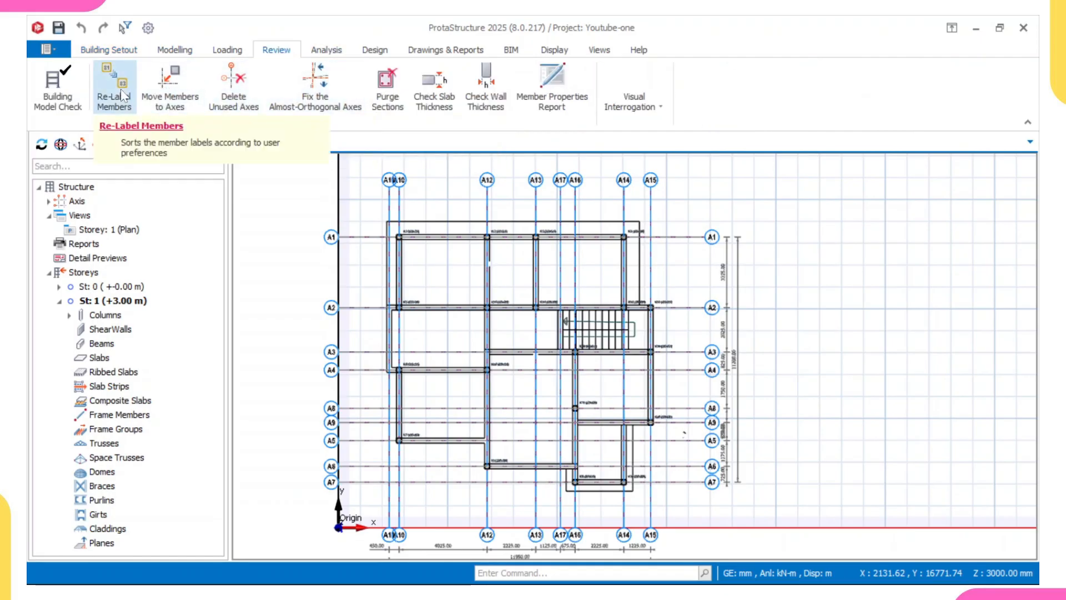
pyautogui.click(129, 110)
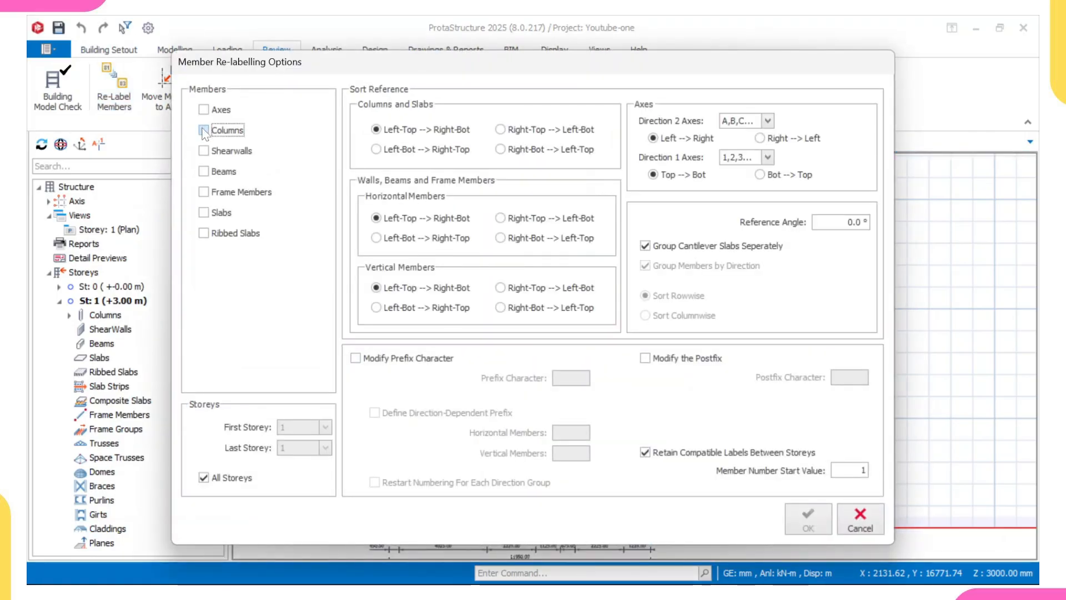
pyautogui.click(204, 110)
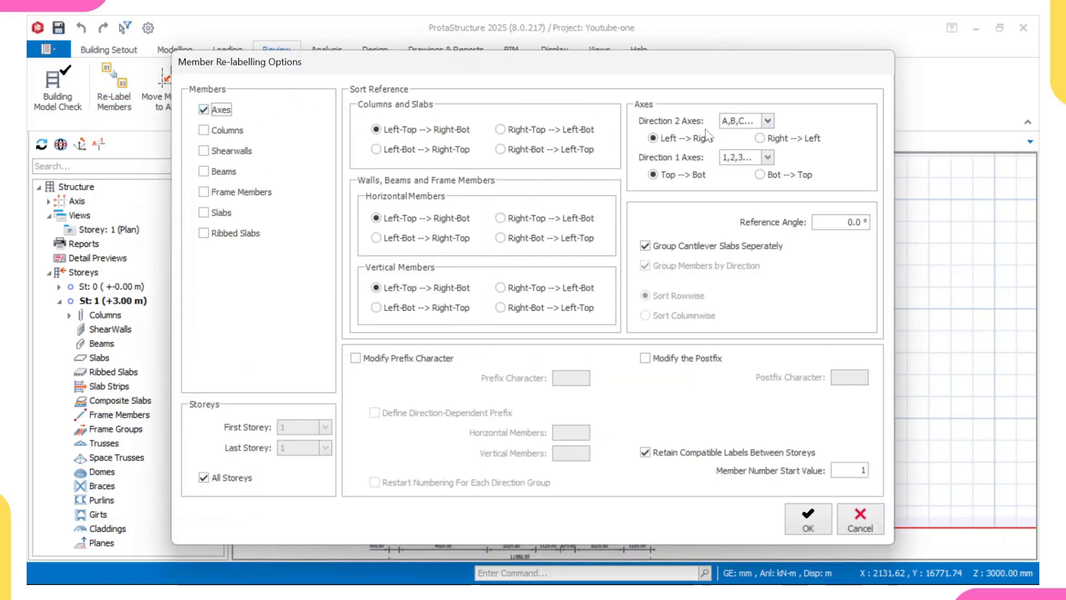
pyautogui.click(768, 119)
pyautogui.click(754, 142)
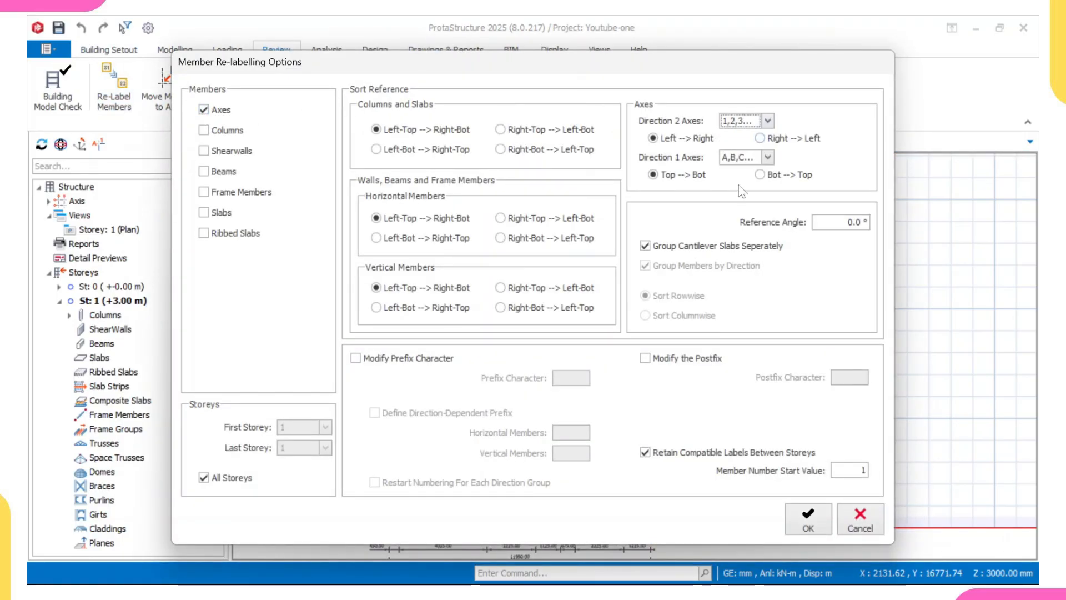
pyautogui.click(808, 519)
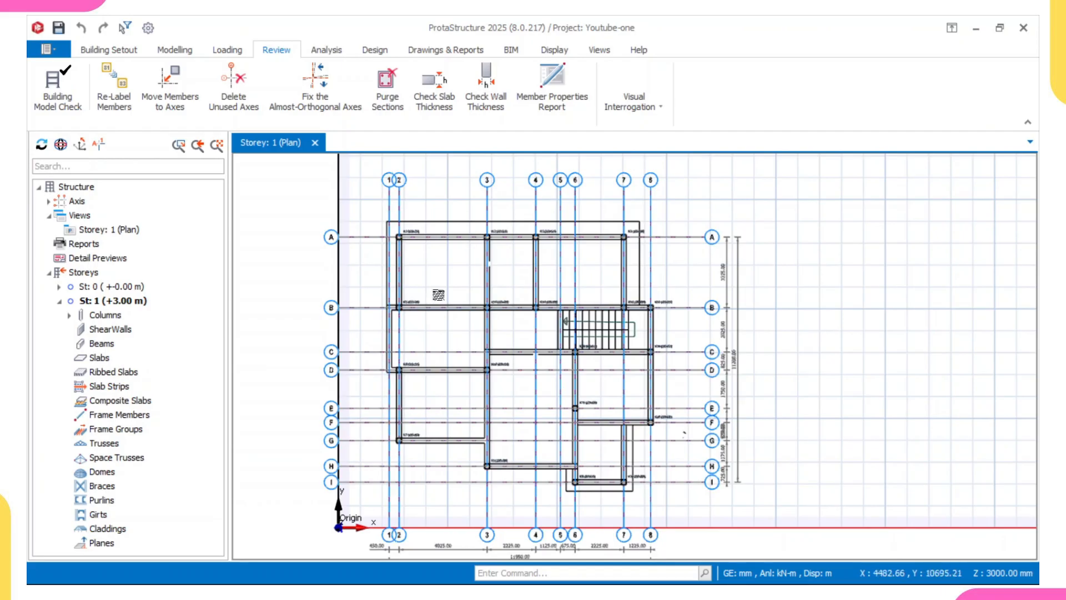
# - Start inserting normal beams with a width b of 225 mm and a depth h of 450 mm
pyautogui.scroll(-1, 423, 220)
pyautogui.scroll(1, 417, 222)
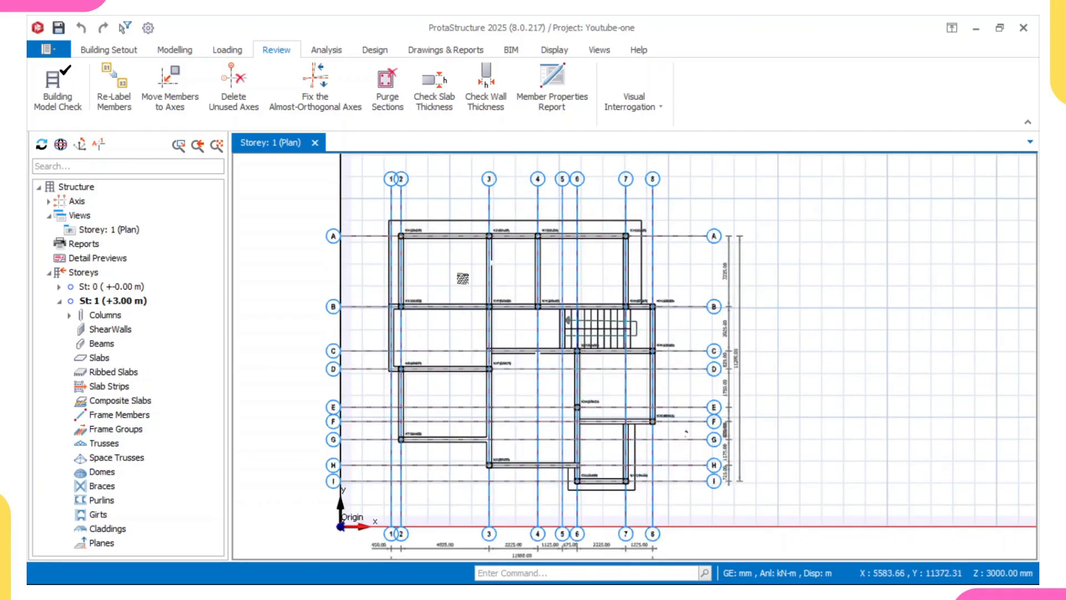
pyautogui.scroll(1, 463, 279)
pyautogui.scroll(1, 367, 245)
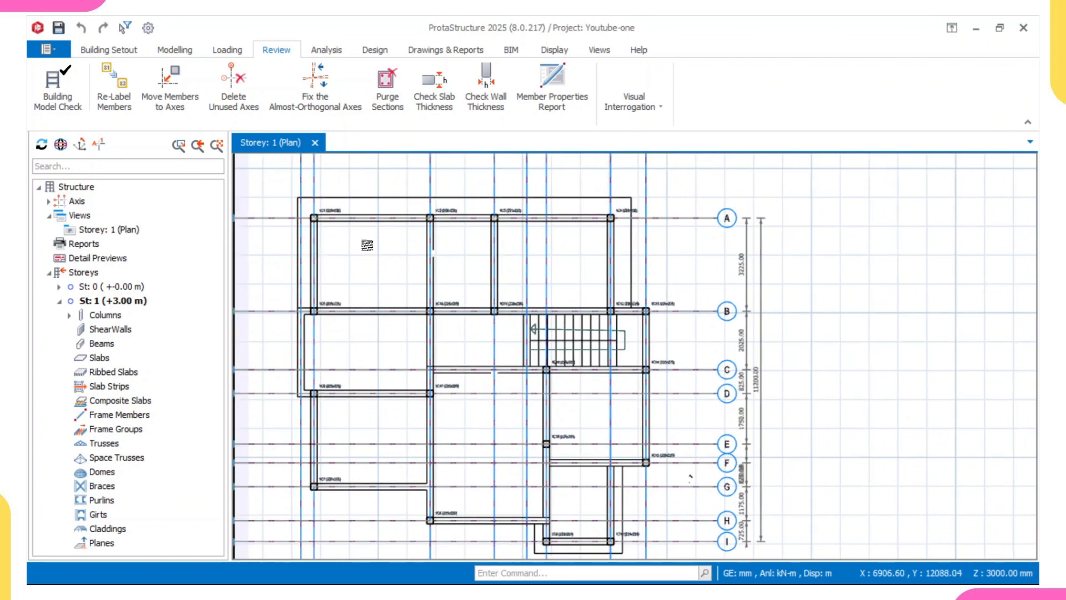
pyautogui.scroll(1, 367, 245)
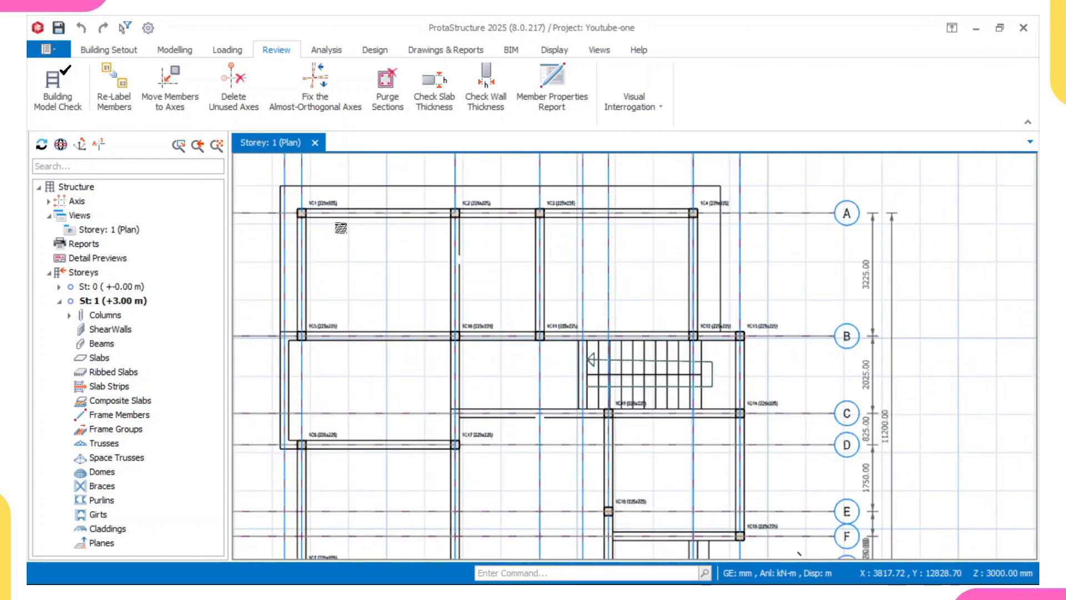
pyautogui.click(175, 50)
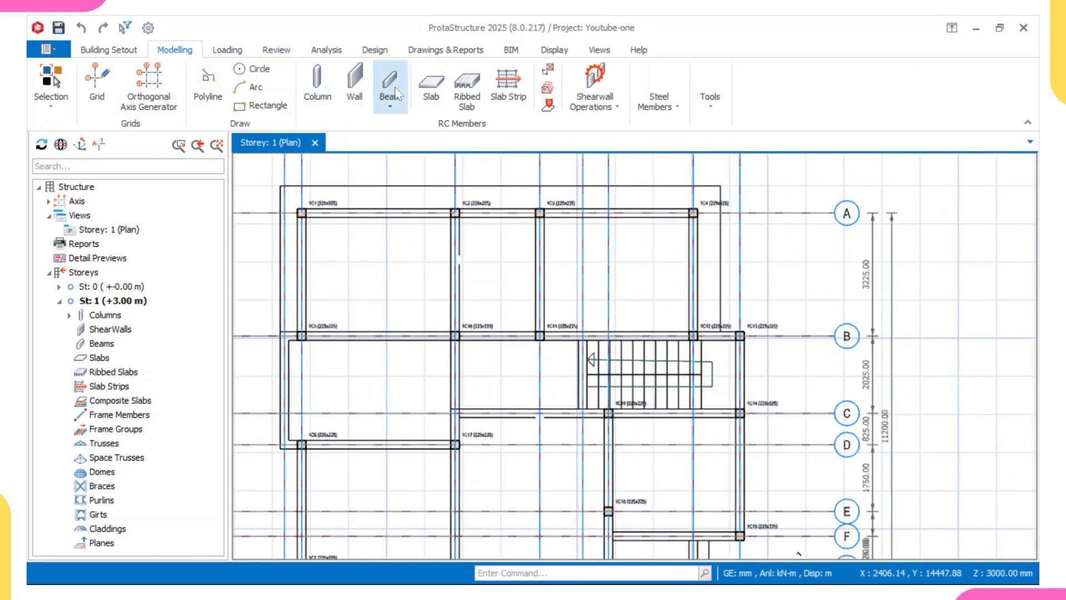
pyautogui.click(390, 108)
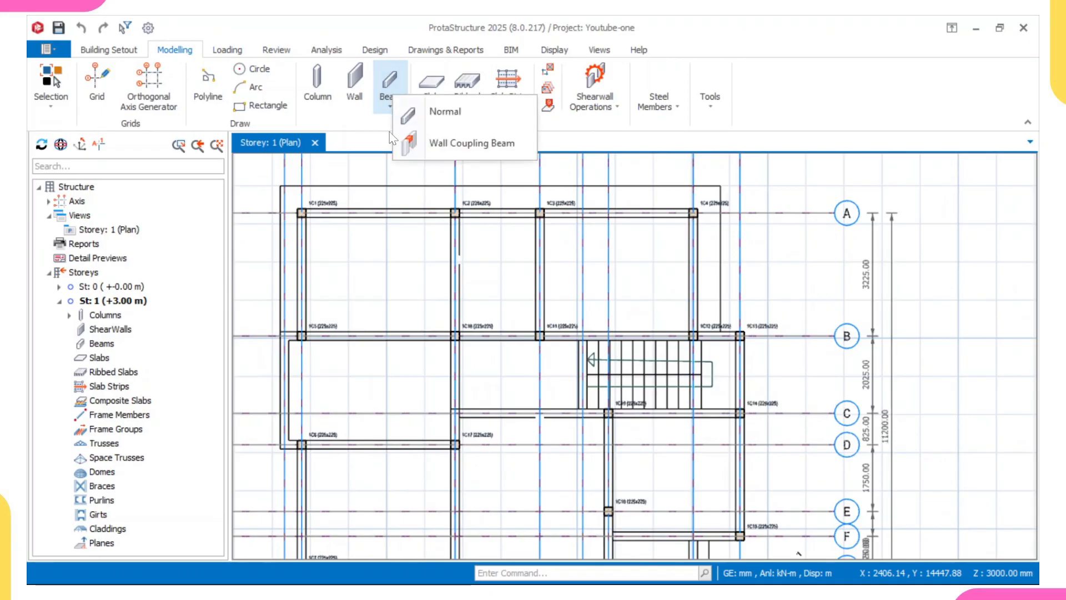
pyautogui.click(443, 114)
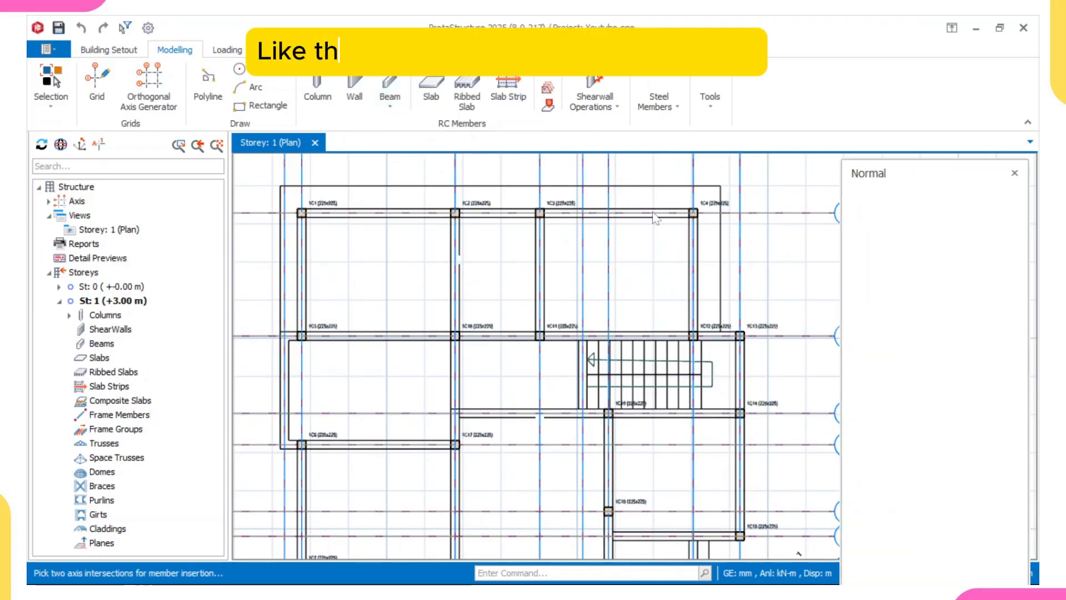
pyautogui.moveTo(905, 173); pyautogui.dragTo(889, 95)
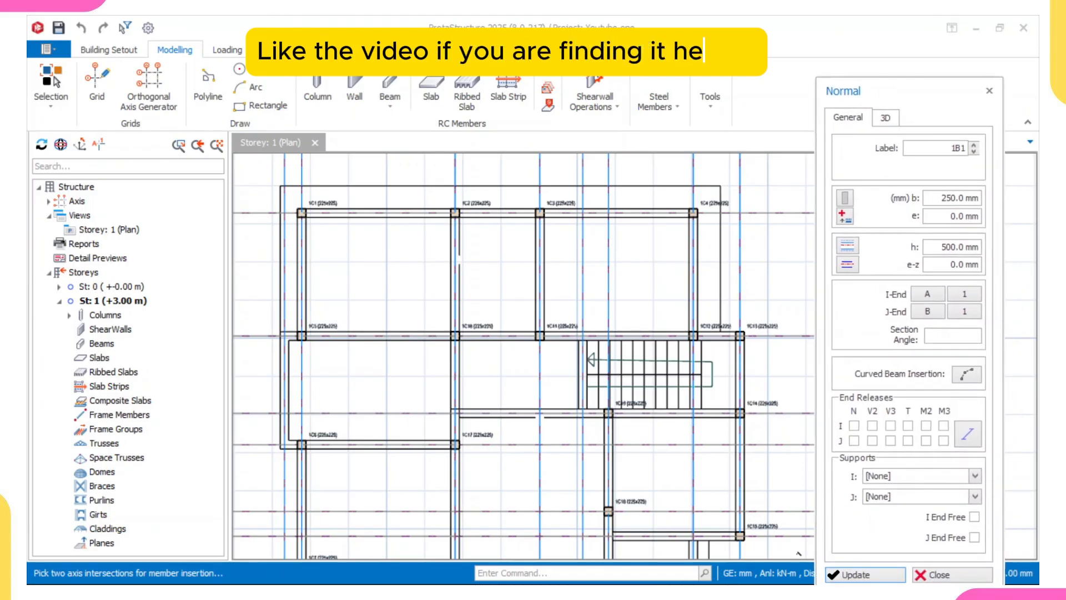
pyautogui.moveTo(938, 198); pyautogui.dragTo(989, 196)
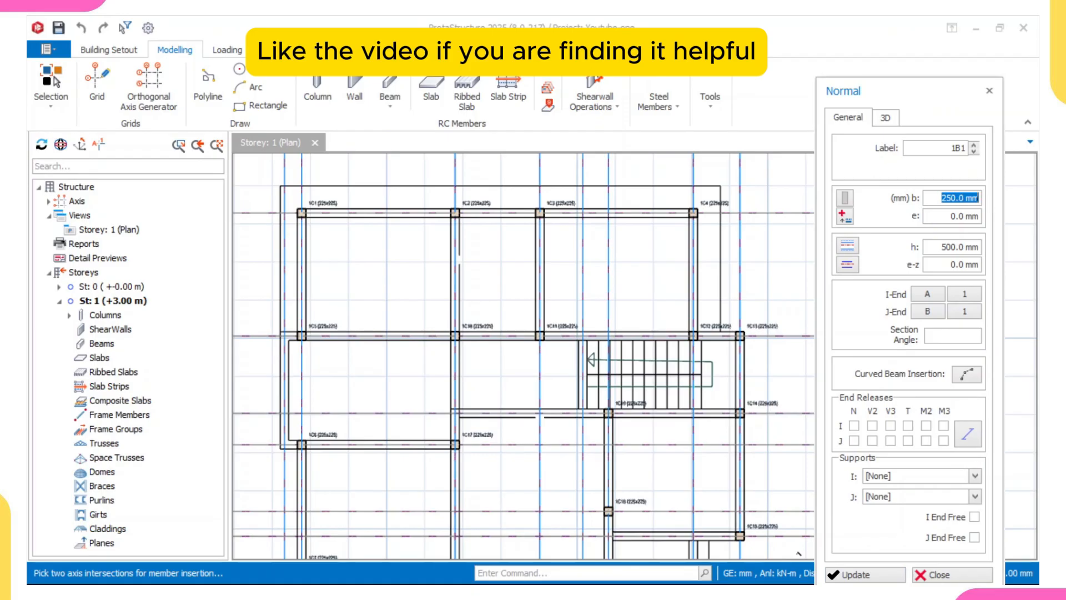
pyautogui.write('22')
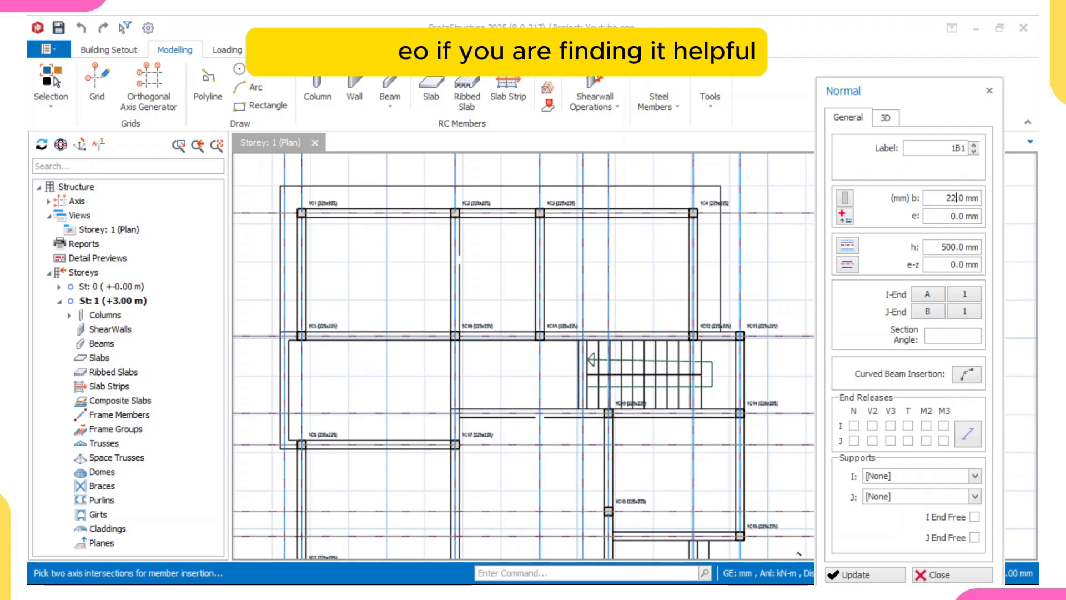
pyautogui.write('5')
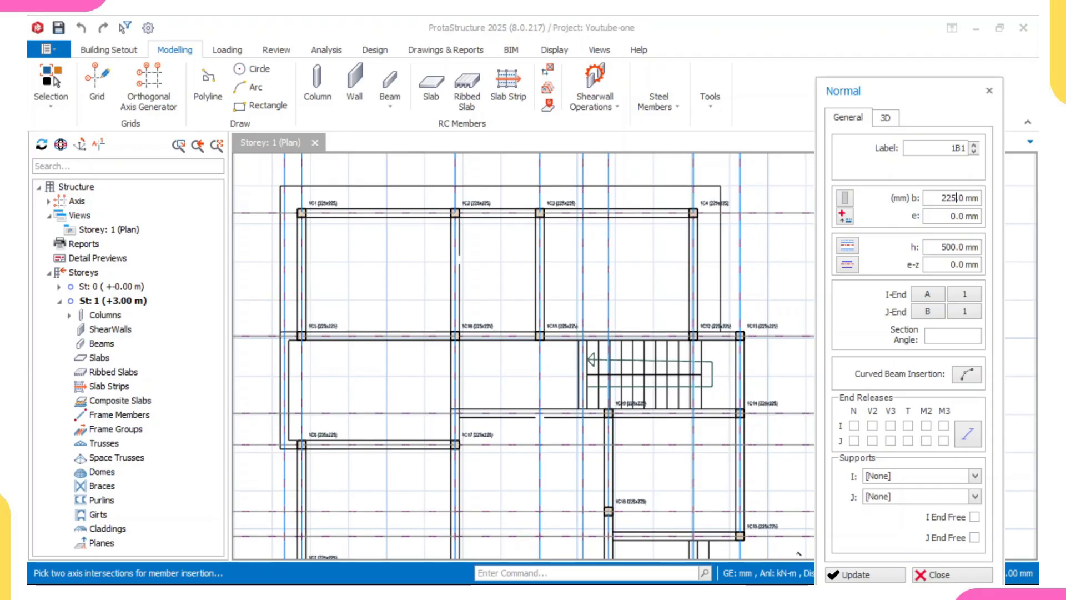
pyautogui.click(975, 246)
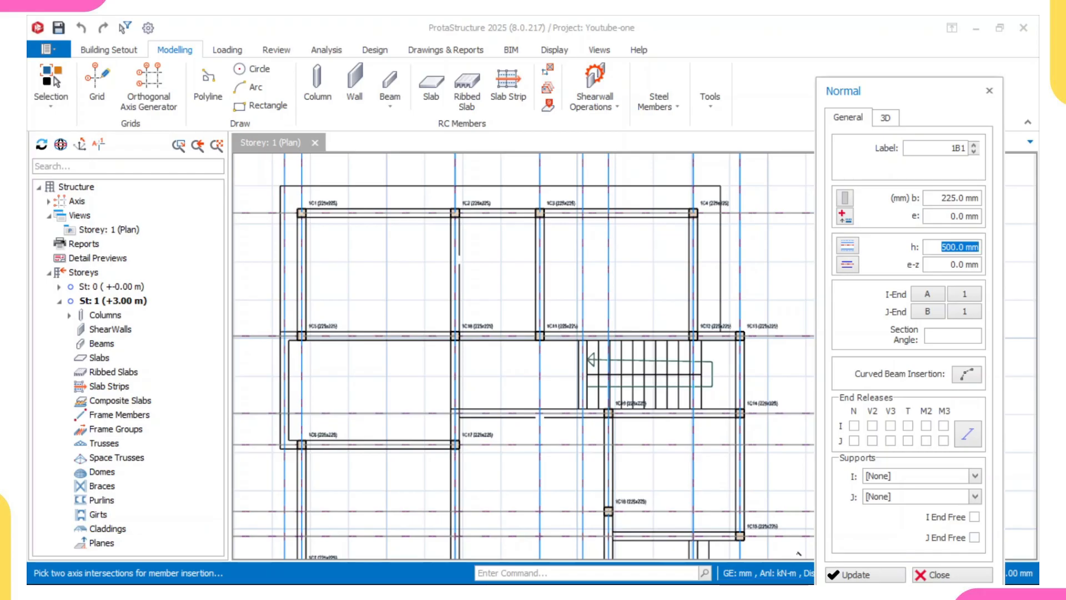
pyautogui.write('400')
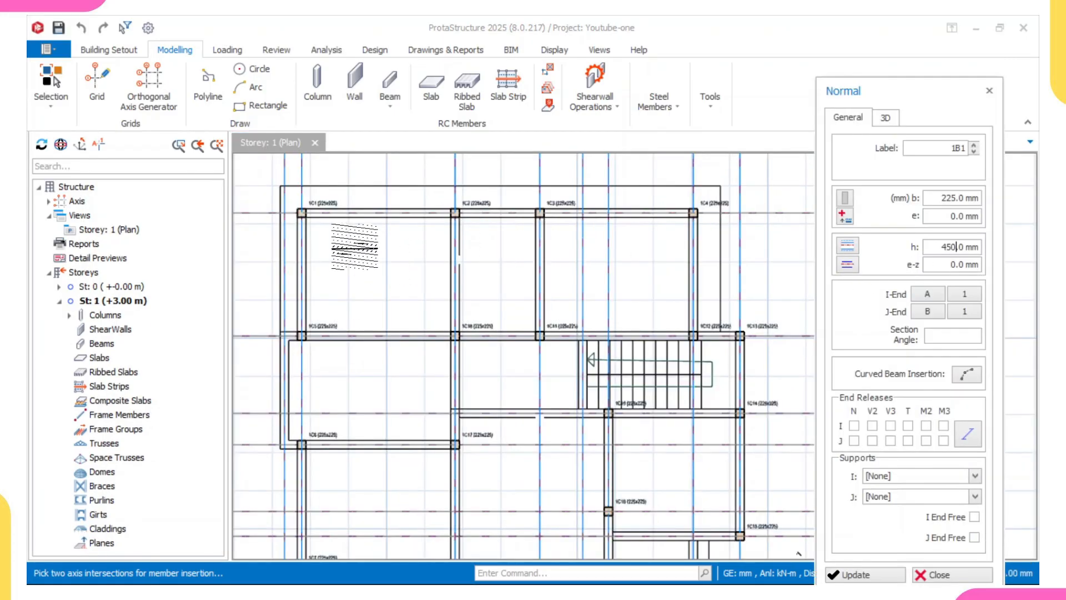
# - Insert the beams along axis A from axis 2 to axis 7, and the beam on axis 7 between axes A and B
pyautogui.click(303, 215)
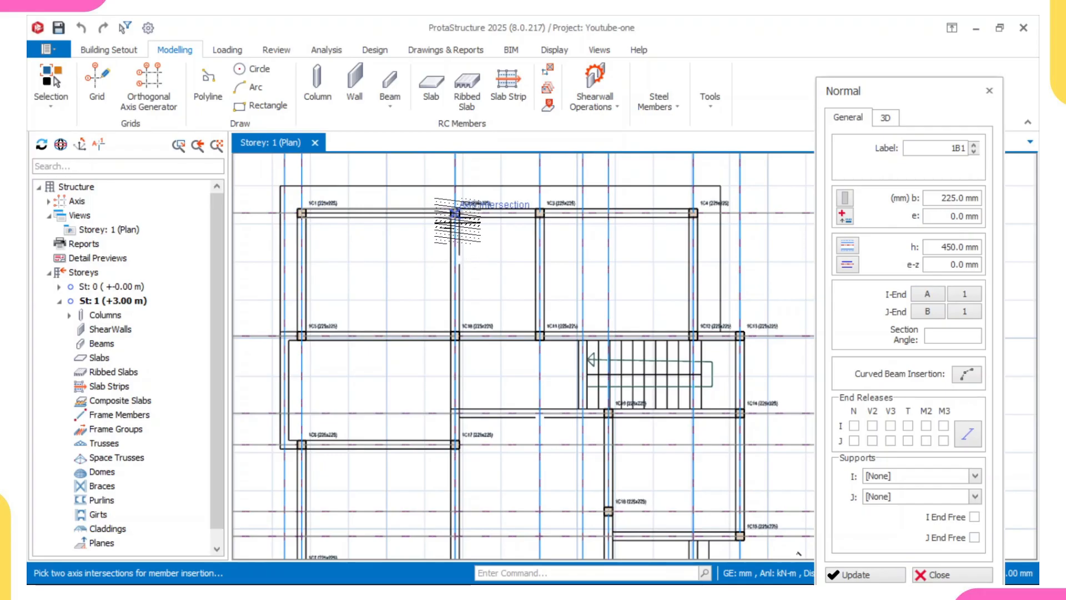
pyautogui.click(465, 218)
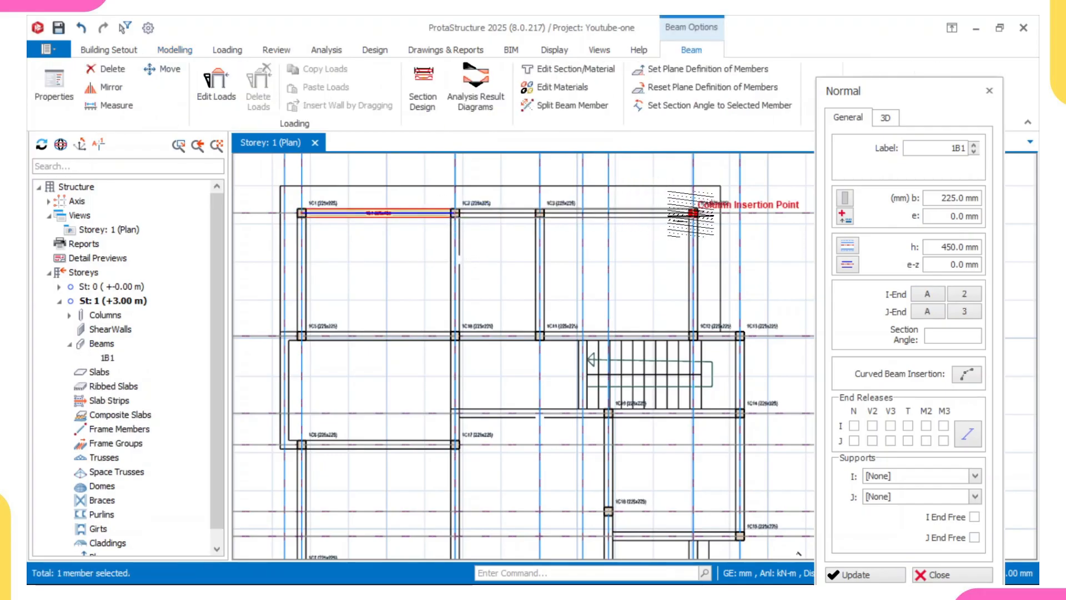
pyautogui.click(693, 213)
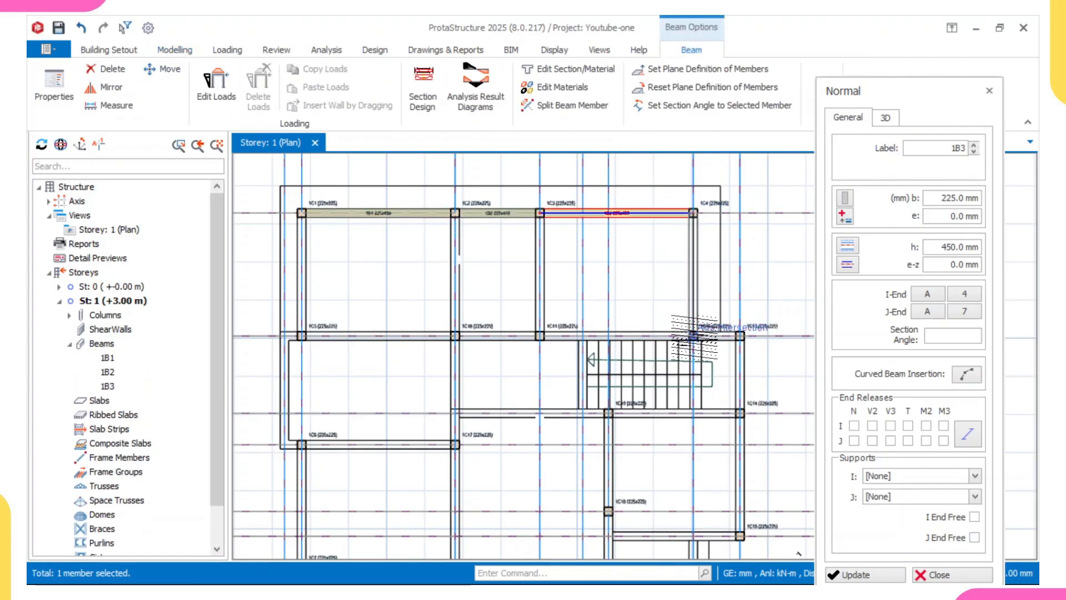
pyautogui.click(691, 332)
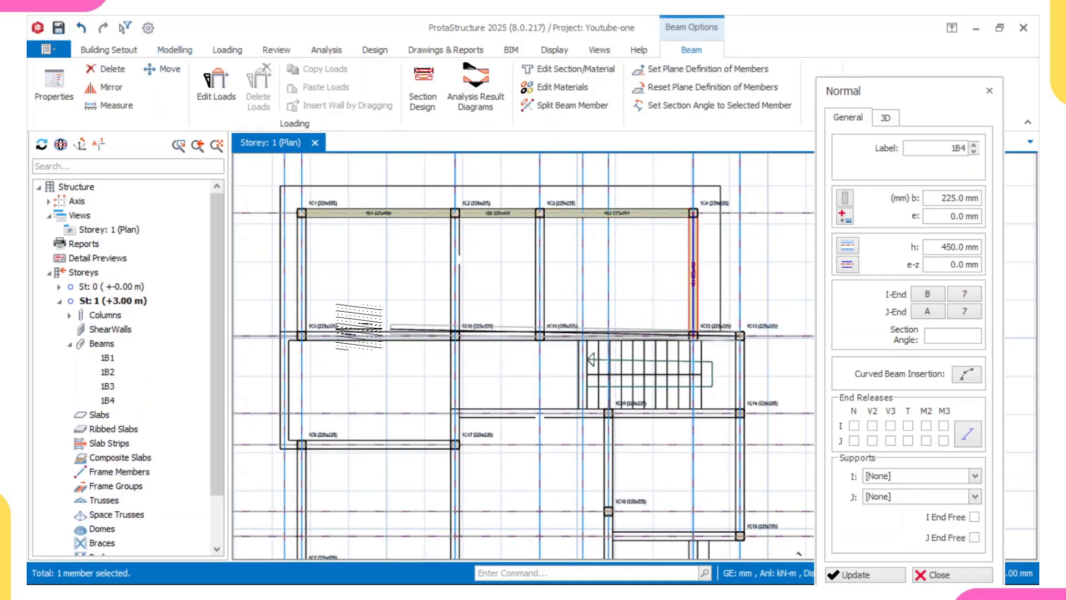
# - Insert the beams along axis B from axis 8 to axis 2, plus the short beam between axes 1 and 2
pyautogui.click(300, 335)
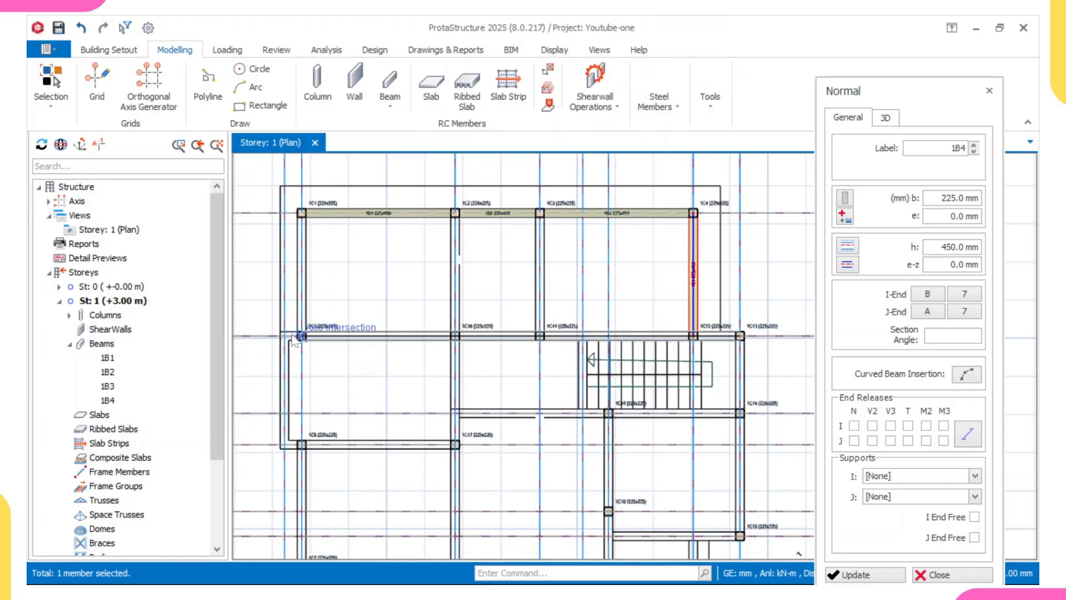
pyautogui.scroll(4, 300, 335)
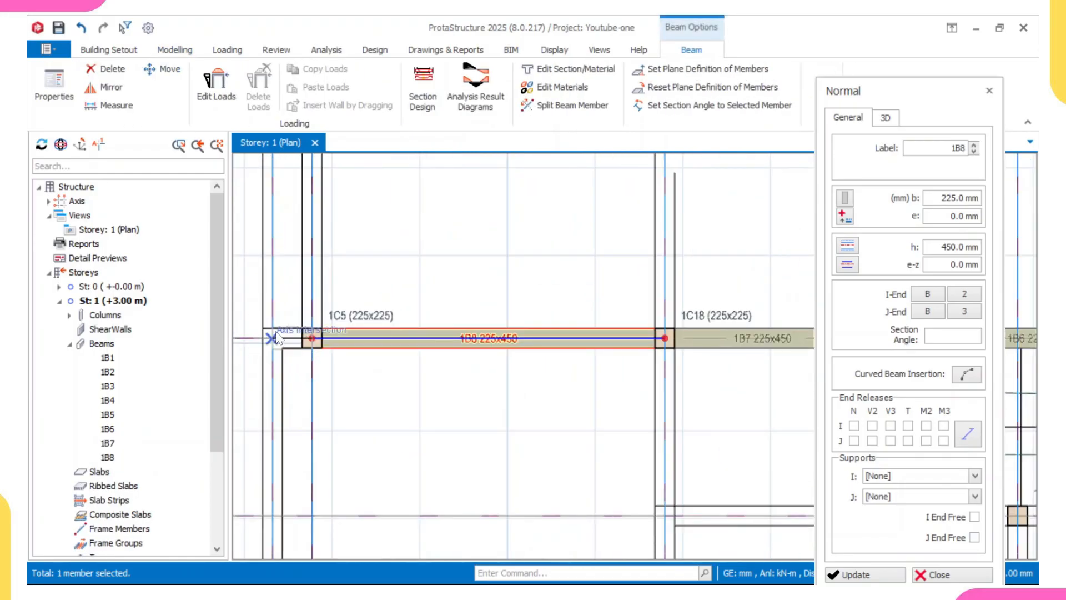
pyautogui.click(287, 340)
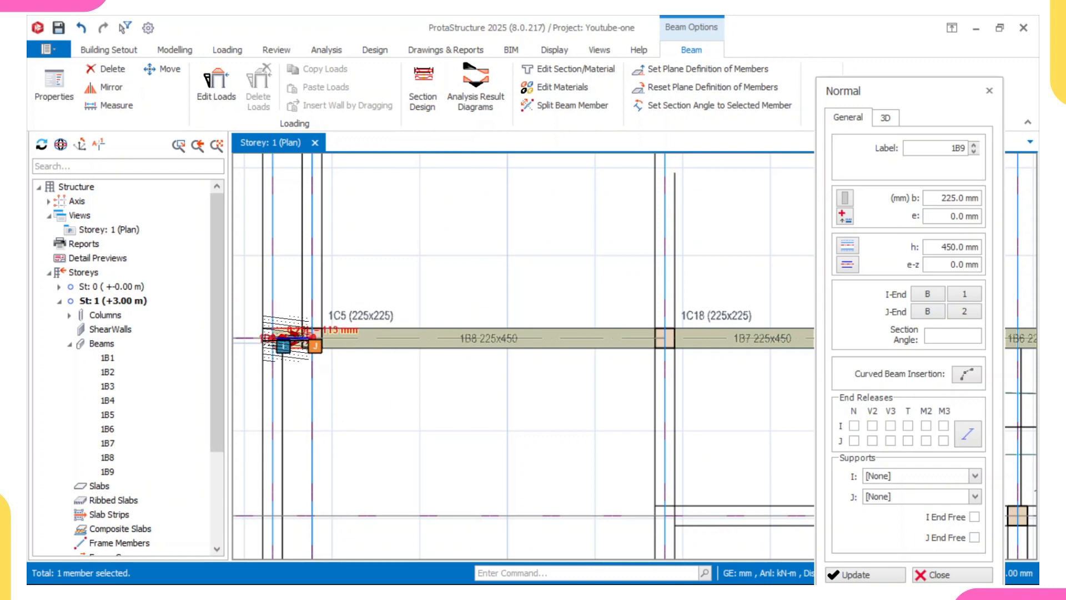
pyautogui.scroll(-3, 297, 340)
pyautogui.scroll(2, 294, 340)
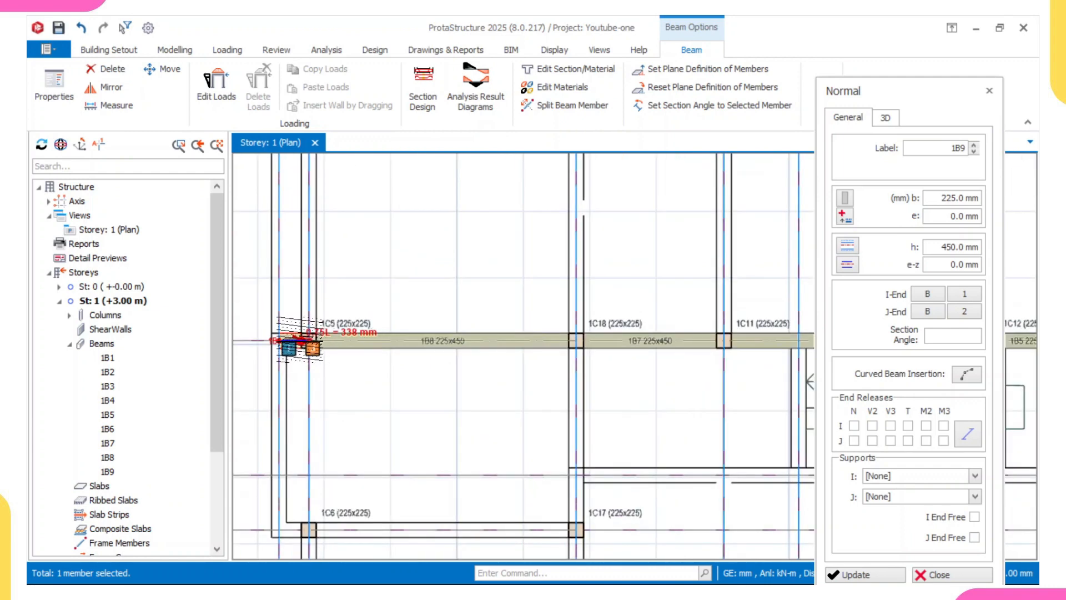
pyautogui.scroll(-1, 293, 340)
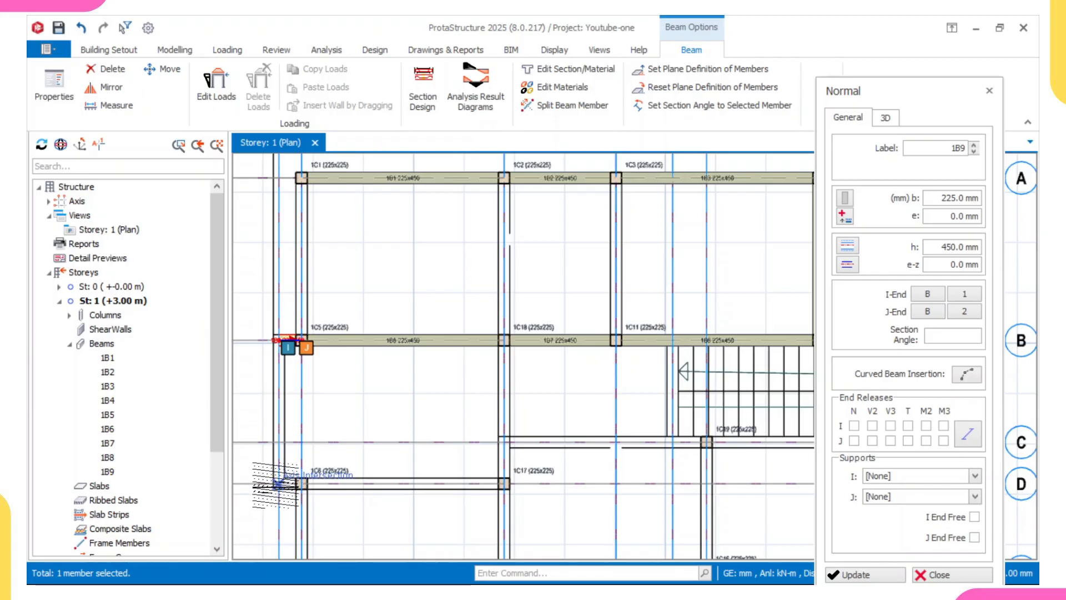
# - Insert the 225x450 beams along axis D from axis 3 to axis 2 and on to axis 1
pyautogui.scroll(-2, 281, 367)
pyautogui.moveTo(426, 347); pyautogui.dragTo(402, 274, button='middle')
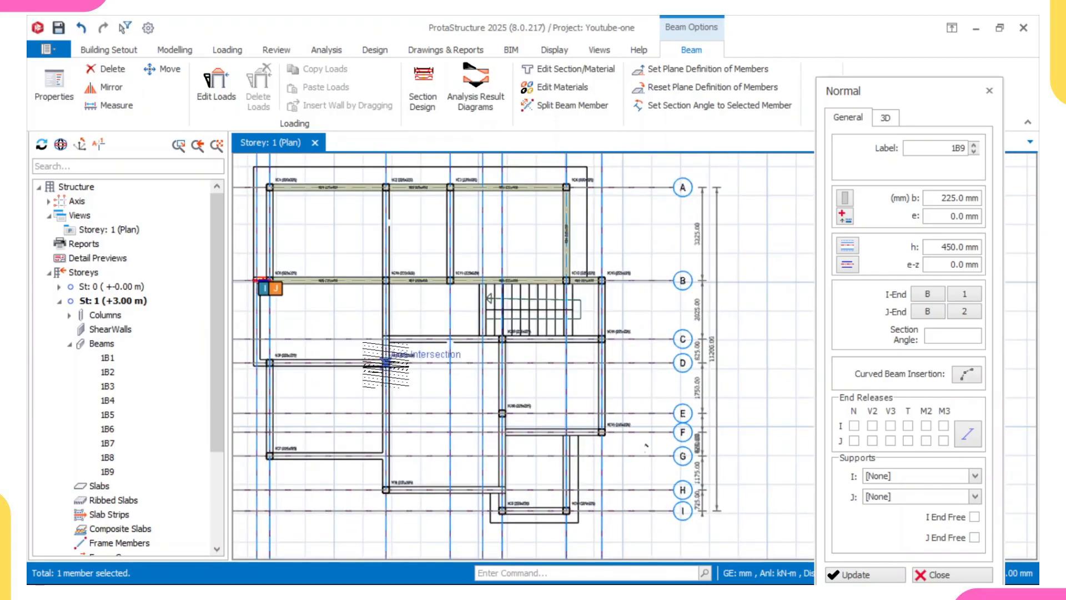
pyautogui.scroll(1, 387, 362)
pyautogui.click(385, 362)
pyautogui.scroll(-1, 327, 442)
pyautogui.moveTo(361, 431); pyautogui.dragTo(381, 421, button='middle')
pyautogui.scroll(1, 273, 383)
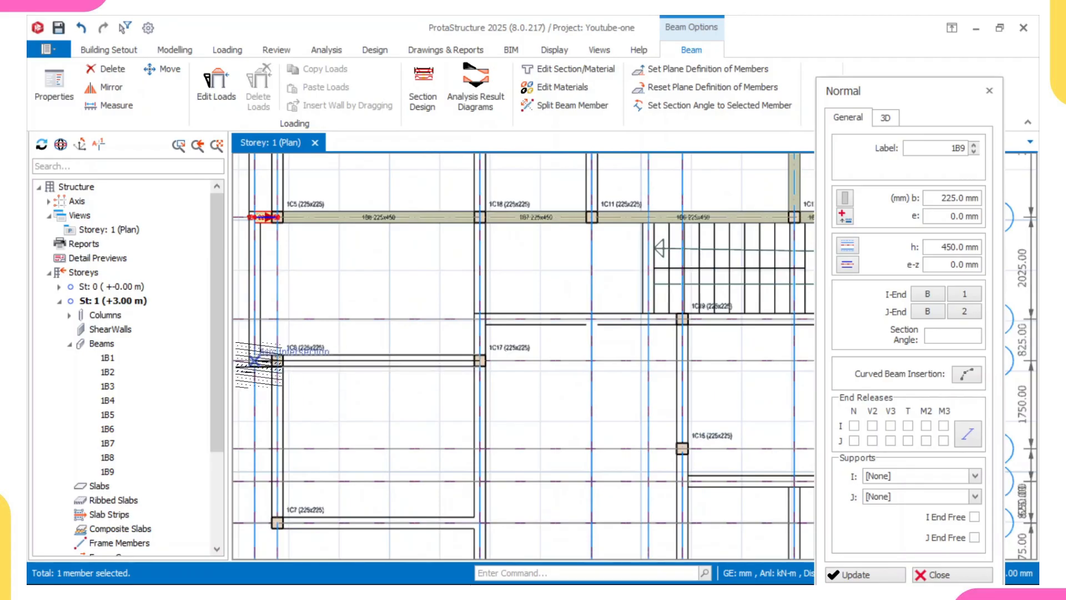
pyautogui.click(254, 360)
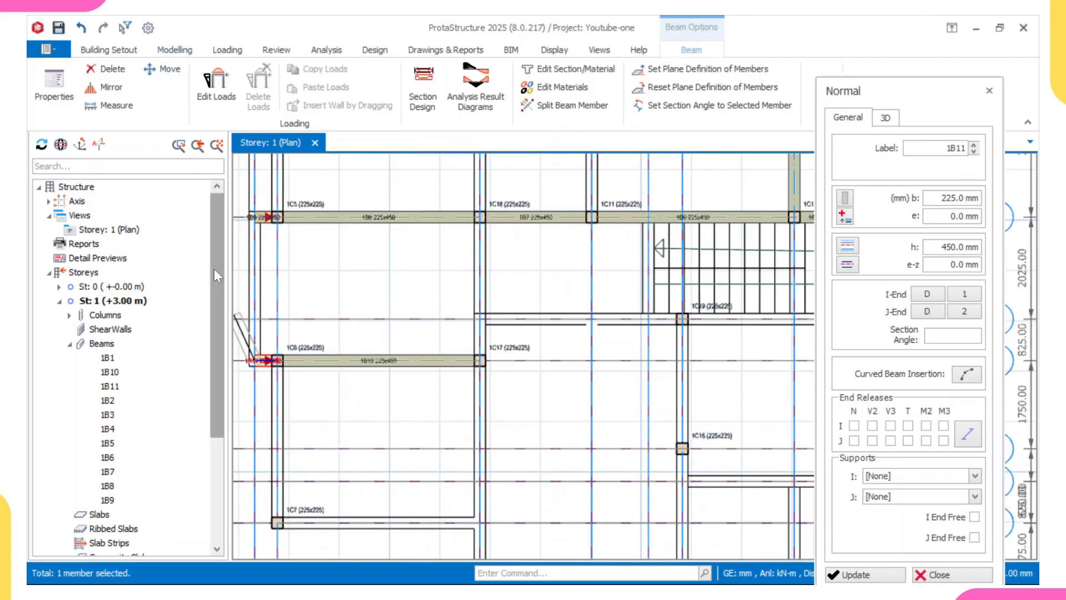
# - Insert the beam on axis 1 between axes D and B, and the beam on axis 2 between axes D and G
pyautogui.scroll(1, 243, 239)
pyautogui.click(254, 217)
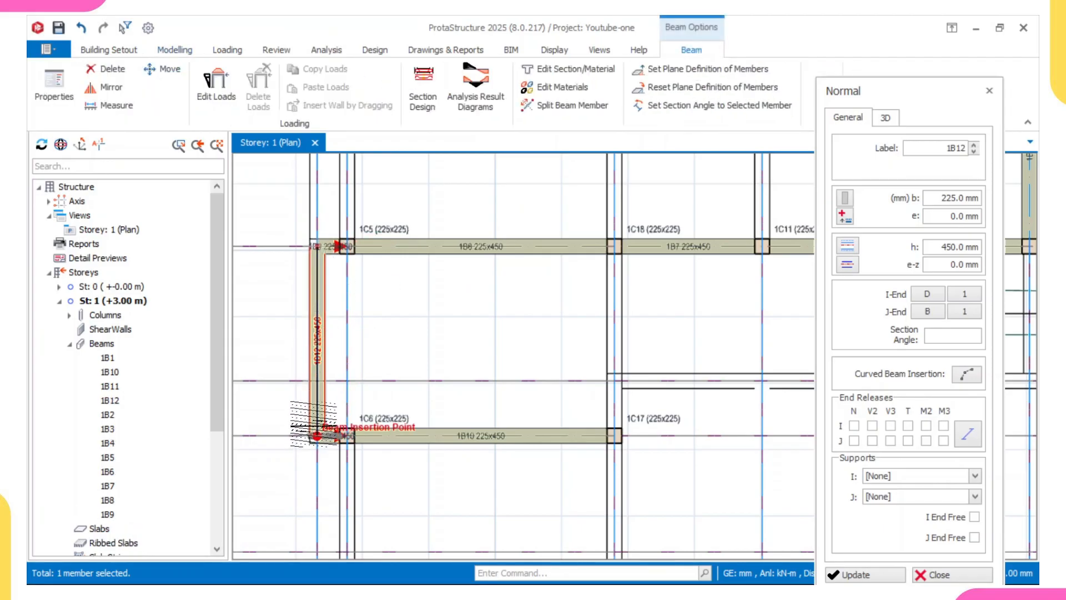
pyautogui.press('Escape')
pyautogui.scroll(-1, 398, 409)
pyautogui.moveTo(397, 435); pyautogui.dragTo(404, 300, button='middle')
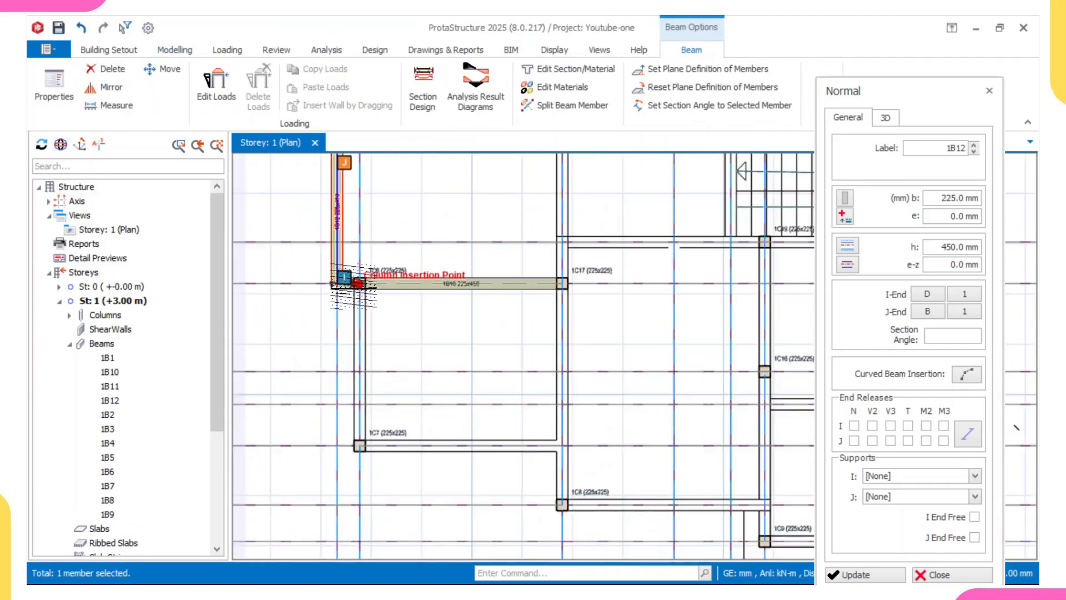
pyautogui.scroll(1, 360, 282)
pyautogui.click(361, 283)
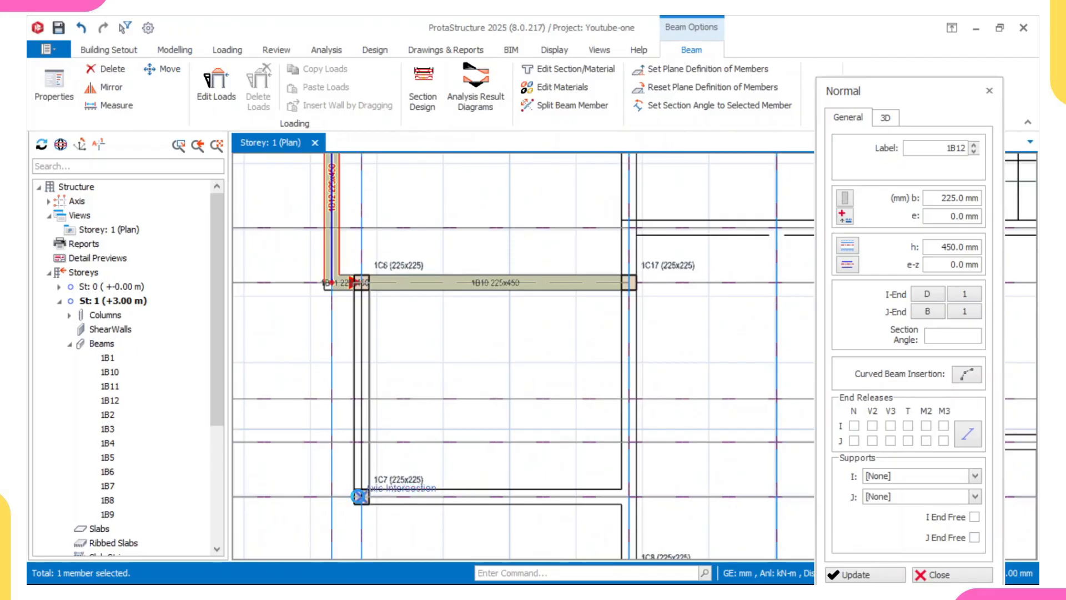
pyautogui.click(360, 496)
# - Insert a beam along axis G from axis 2 to axis 3
pyautogui.scroll(-3, 391, 403)
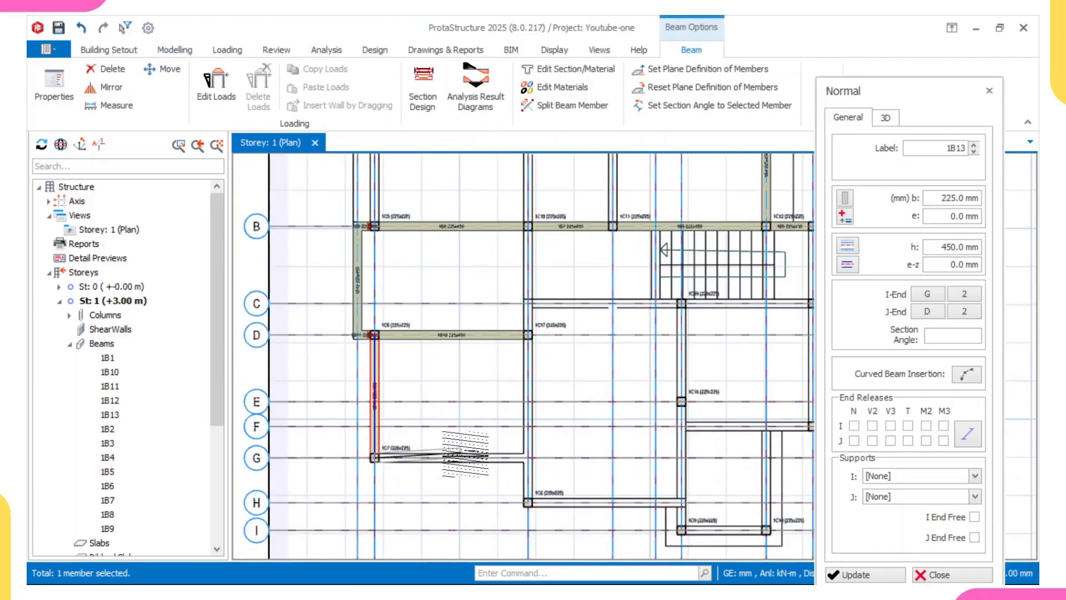
pyautogui.scroll(2, 466, 438)
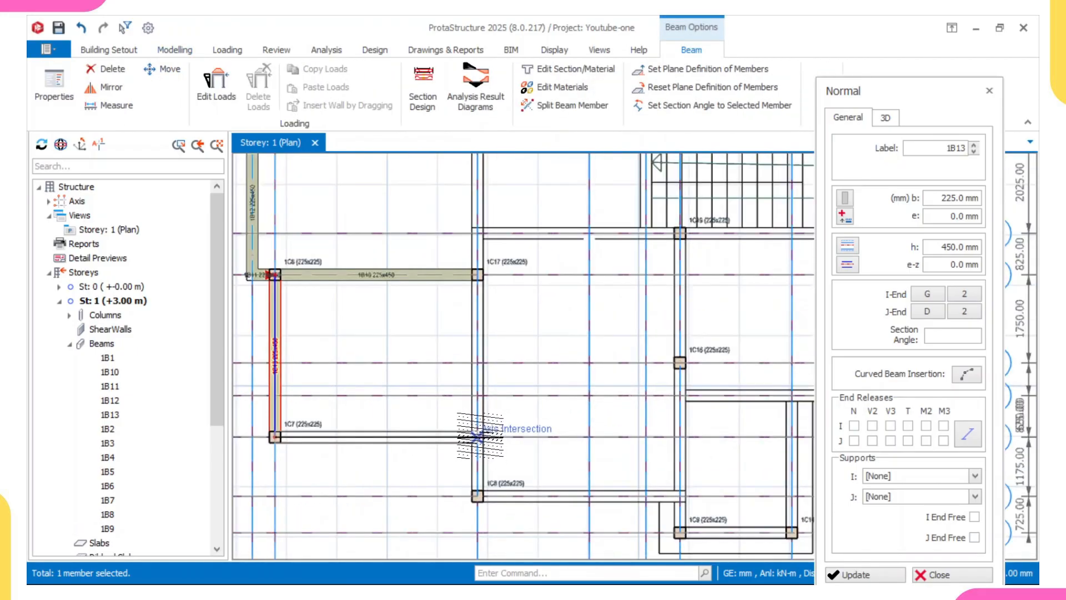
pyautogui.click(428, 447)
pyautogui.scroll(1, 434, 439)
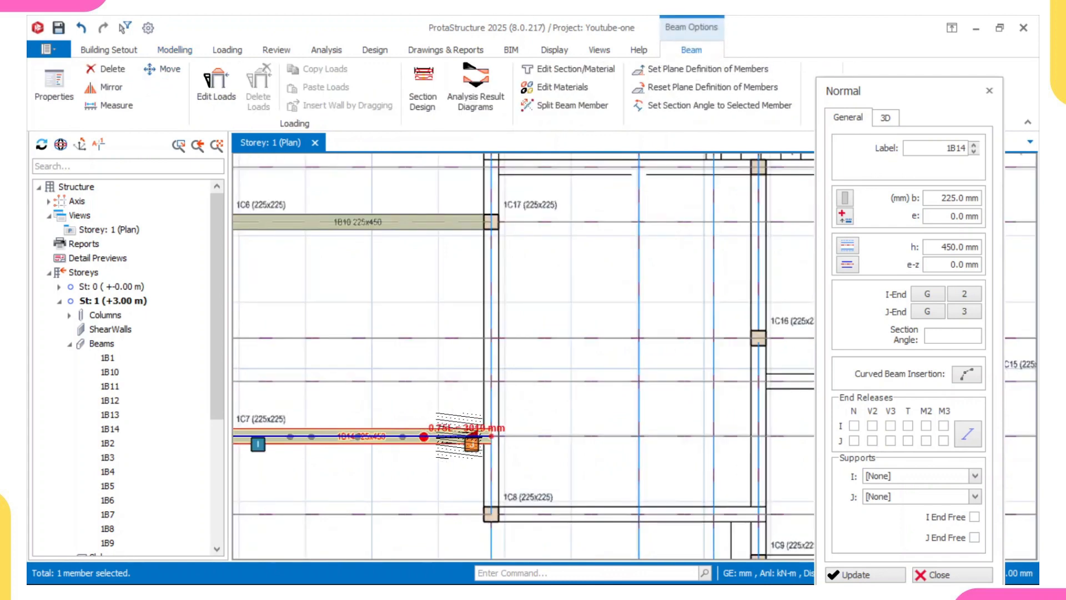
pyautogui.moveTo(414, 450); pyautogui.dragTo(560, 441, button='middle')
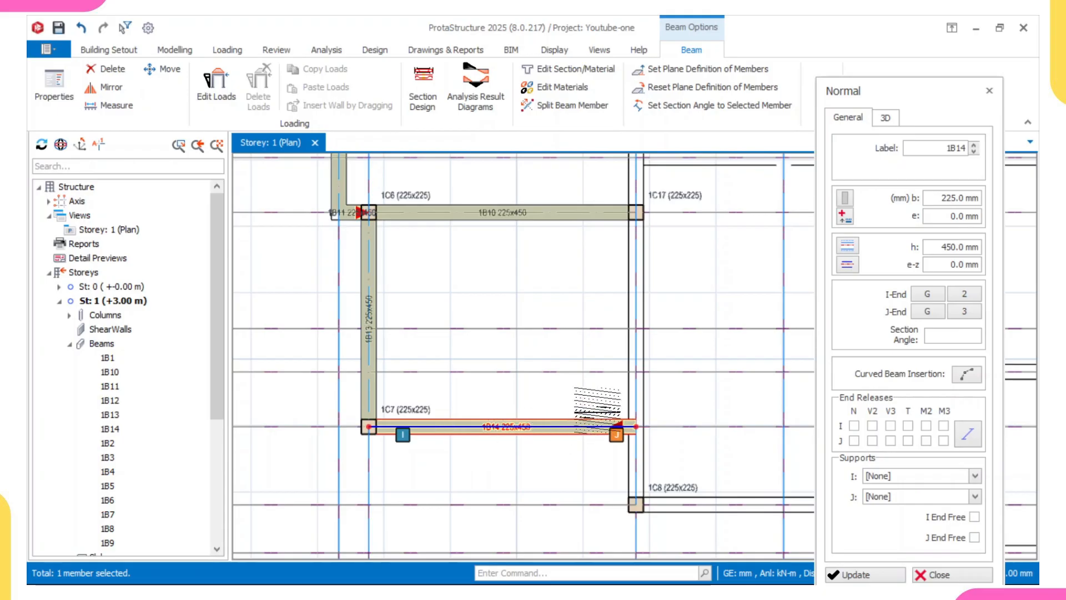
# - Stop inserting beams and delete the beam on axis G between axes 2 and 3
pyautogui.press('Escape')
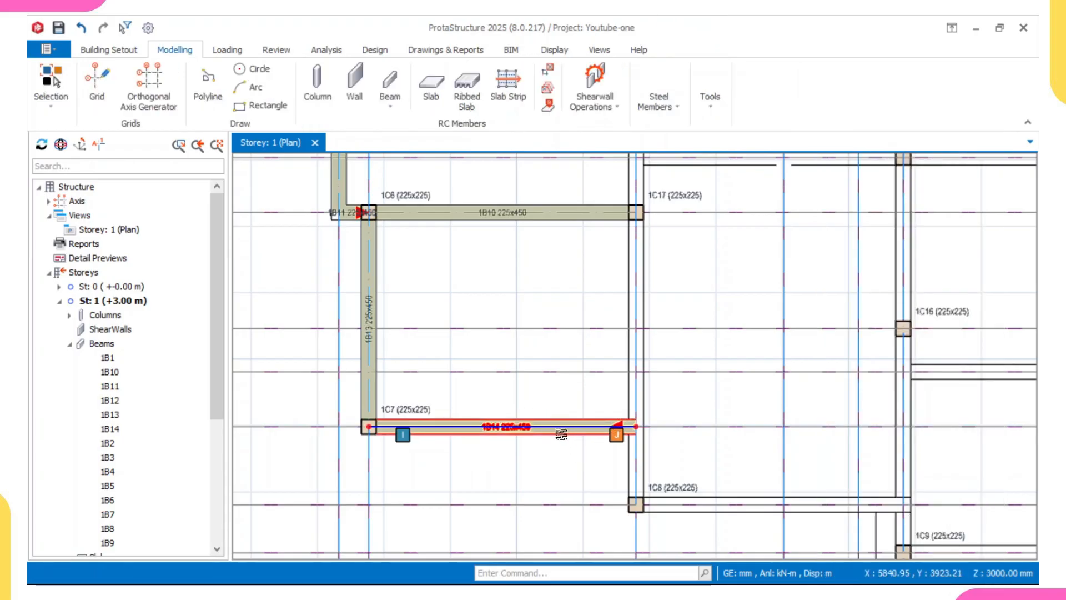
pyautogui.click(562, 433)
pyautogui.rightClick(534, 369)
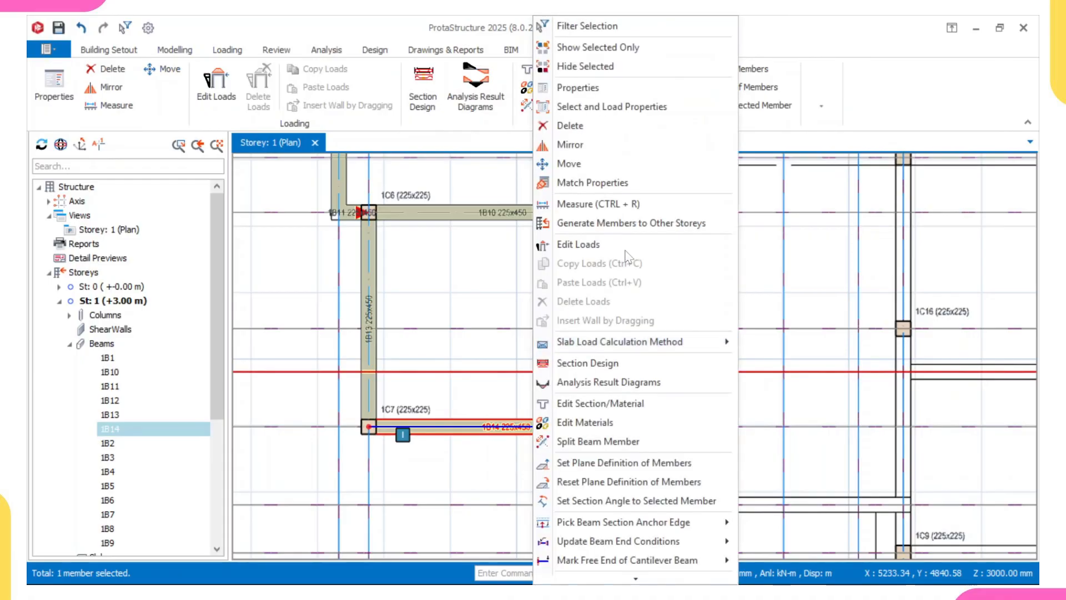
pyautogui.click(584, 124)
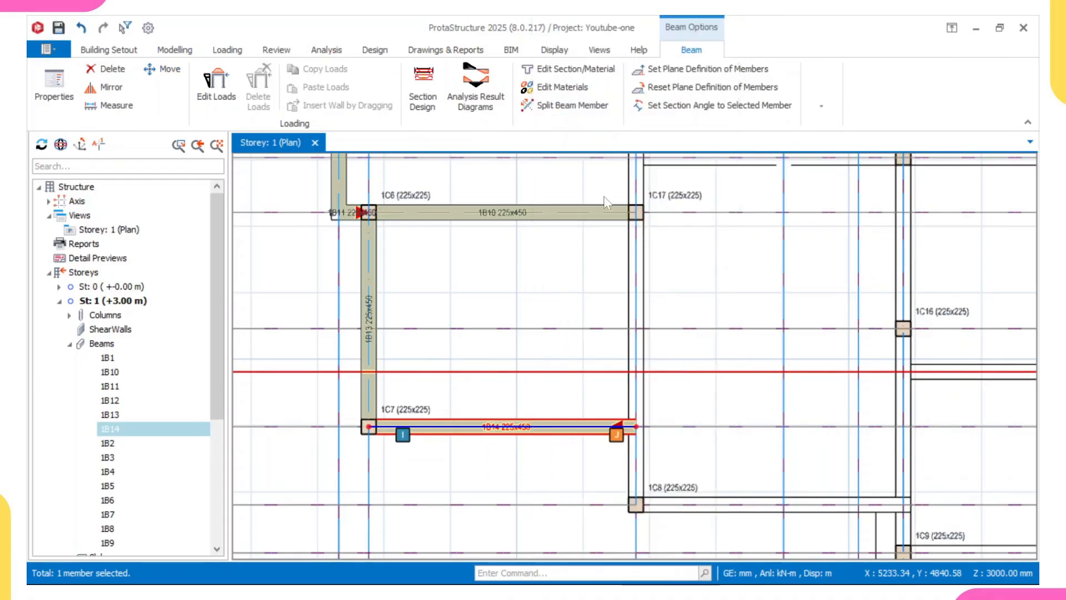
# - Reuse the axis D beam's properties to insert beams along axis 3 between axes D and H and along axis G between axes 2 and 3
pyautogui.click(570, 219)
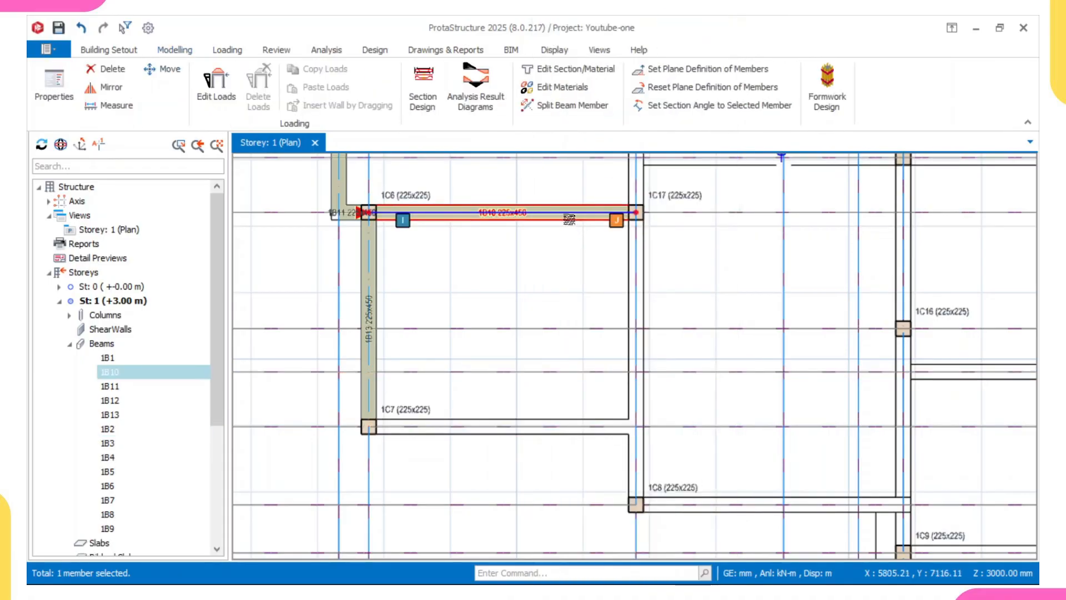
pyautogui.doubleClick(602, 219)
pyautogui.click(635, 212)
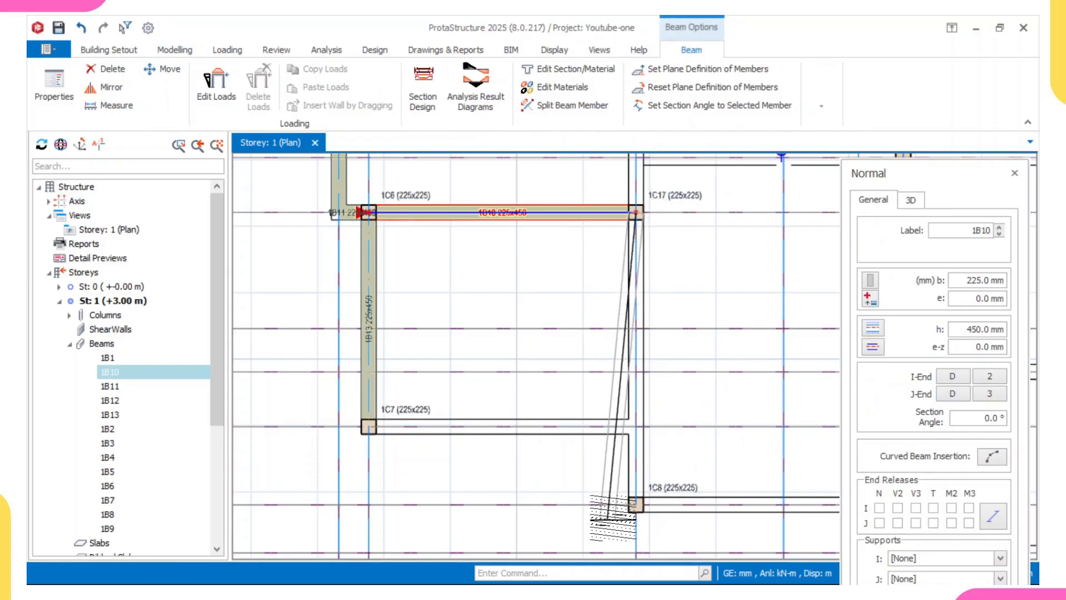
pyautogui.click(629, 505)
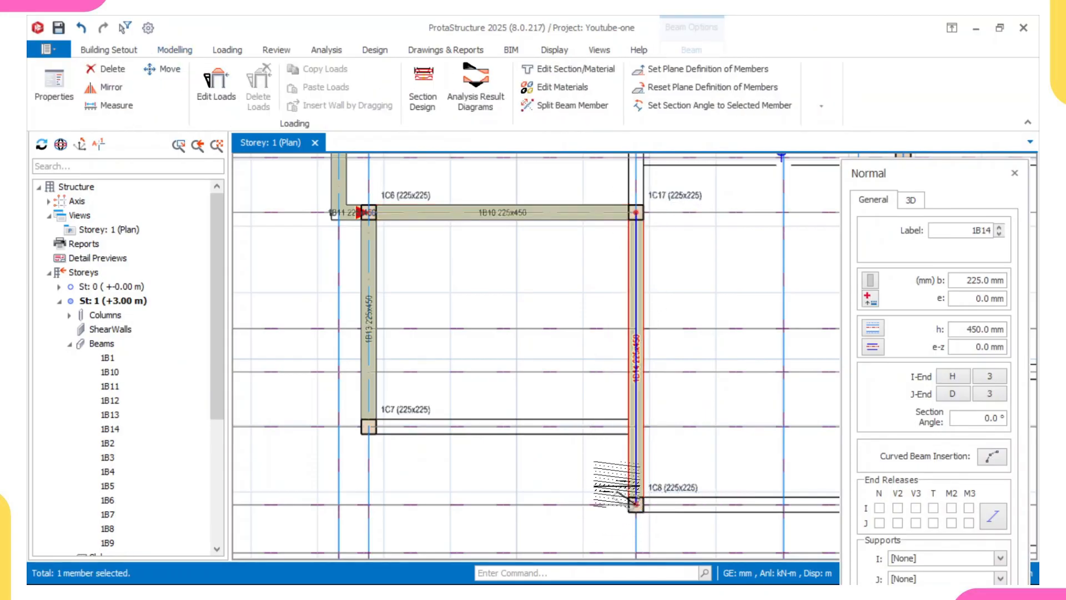
pyautogui.click(369, 427)
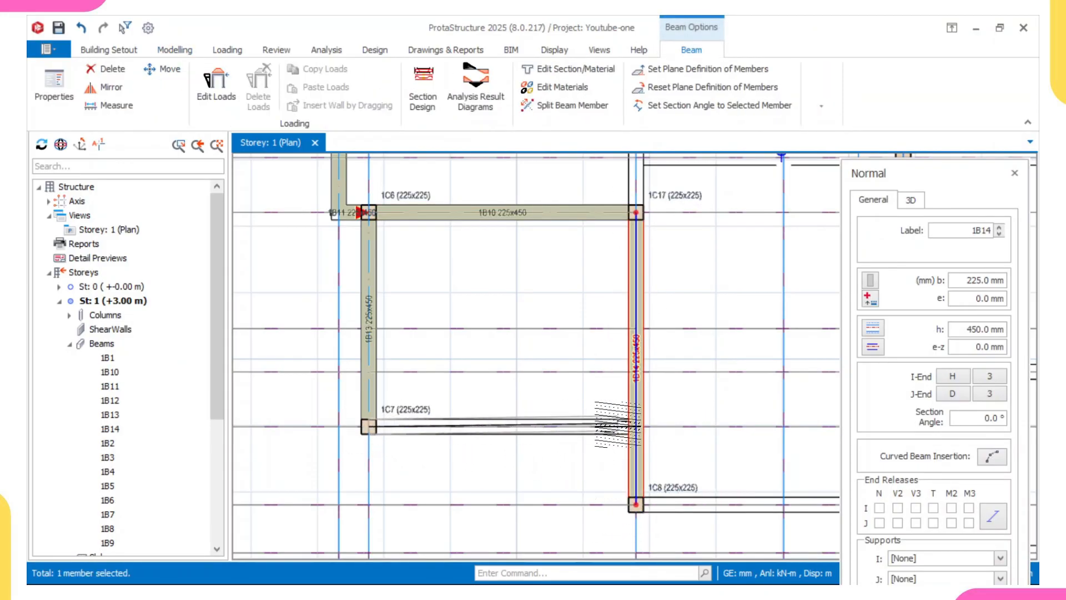
pyautogui.click(576, 438)
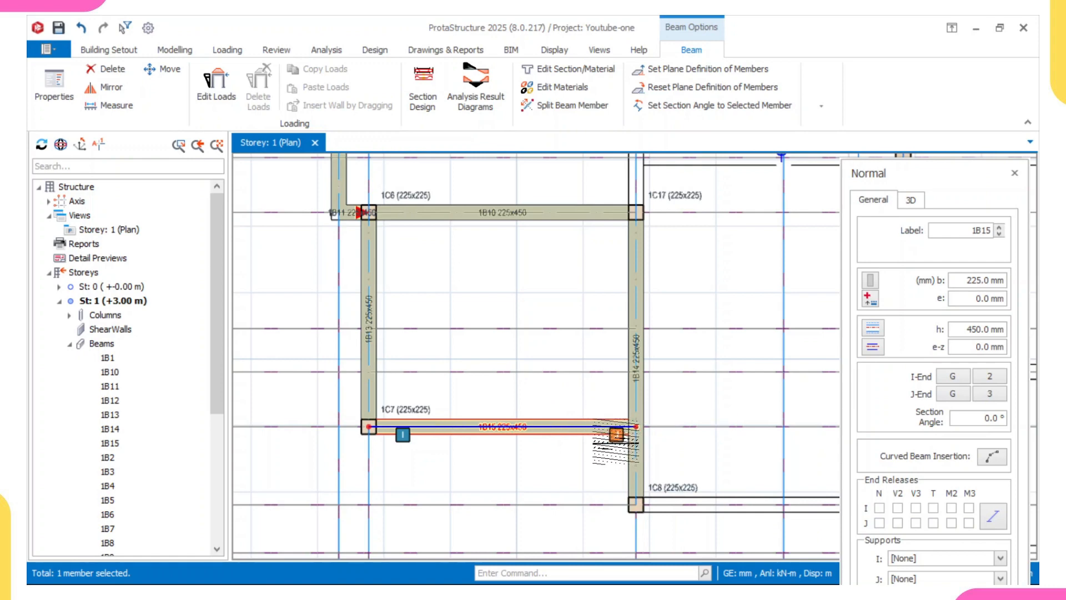
# - Insert the beams along axis 6 from axis C to axis I, and the beam on axis I between axes 6 and 7
pyautogui.scroll(-4, 616, 435)
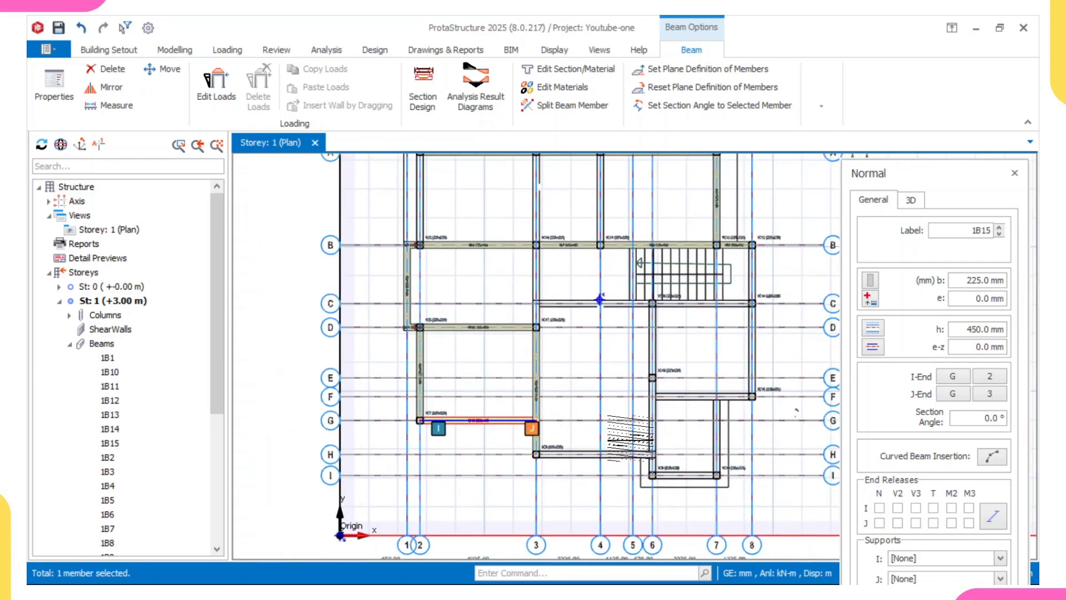
pyautogui.scroll(4, 653, 304)
pyautogui.scroll(-6, 645, 347)
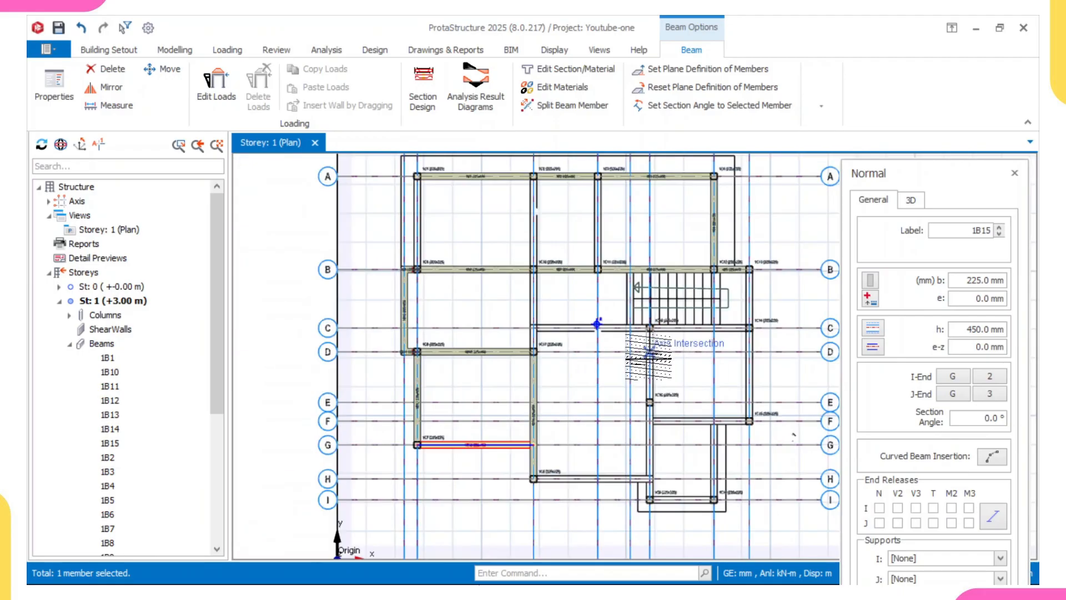
pyautogui.moveTo(624, 384); pyautogui.dragTo(613, 347, button='middle')
pyautogui.scroll(4, 622, 395)
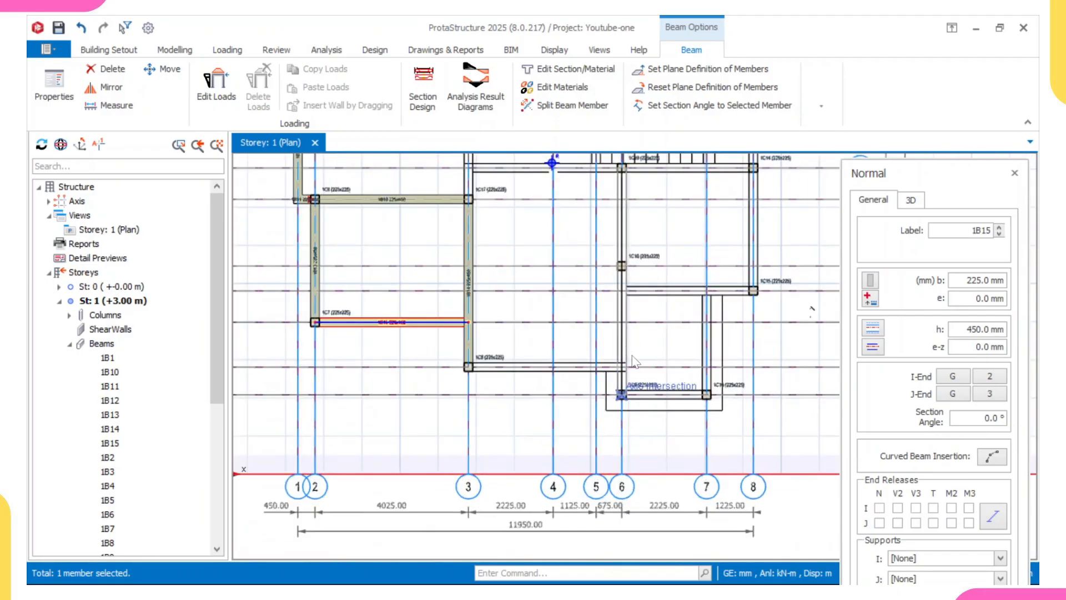
pyautogui.click(621, 394)
pyautogui.scroll(2, 617, 350)
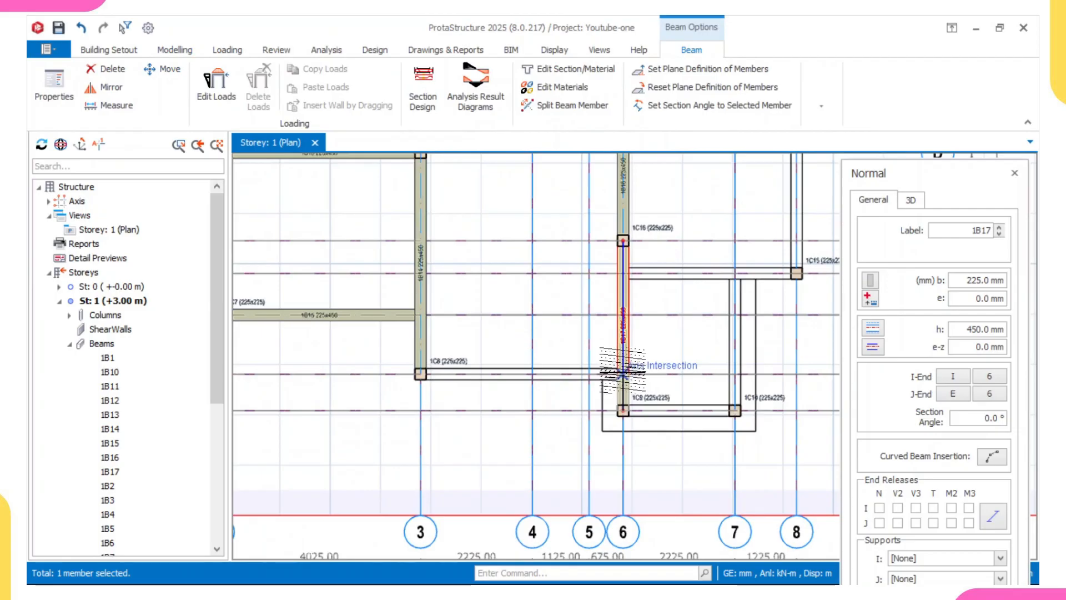
pyautogui.click(622, 411)
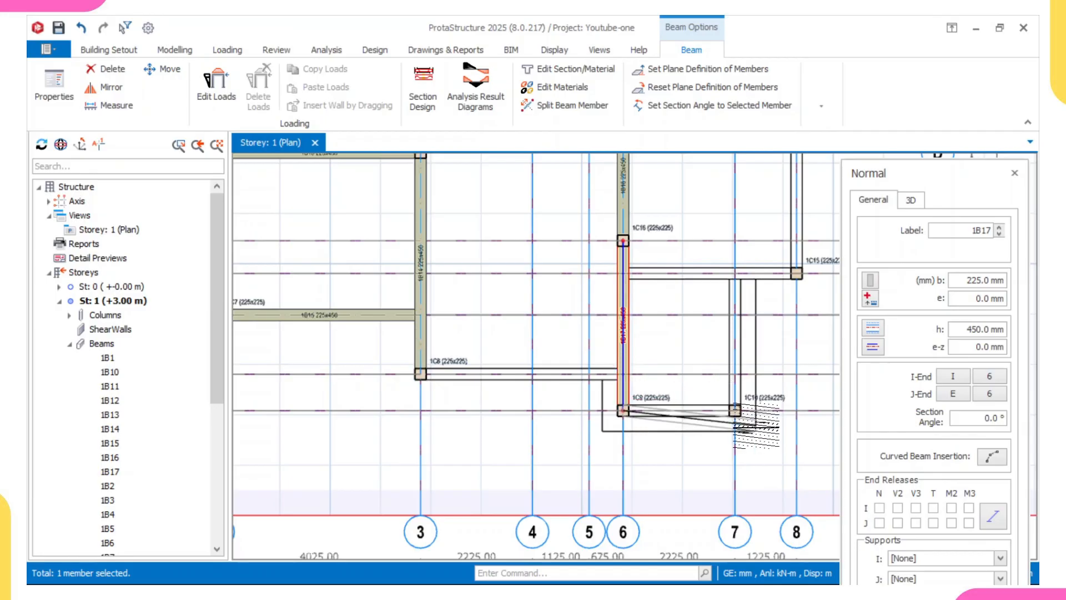
pyautogui.click(735, 410)
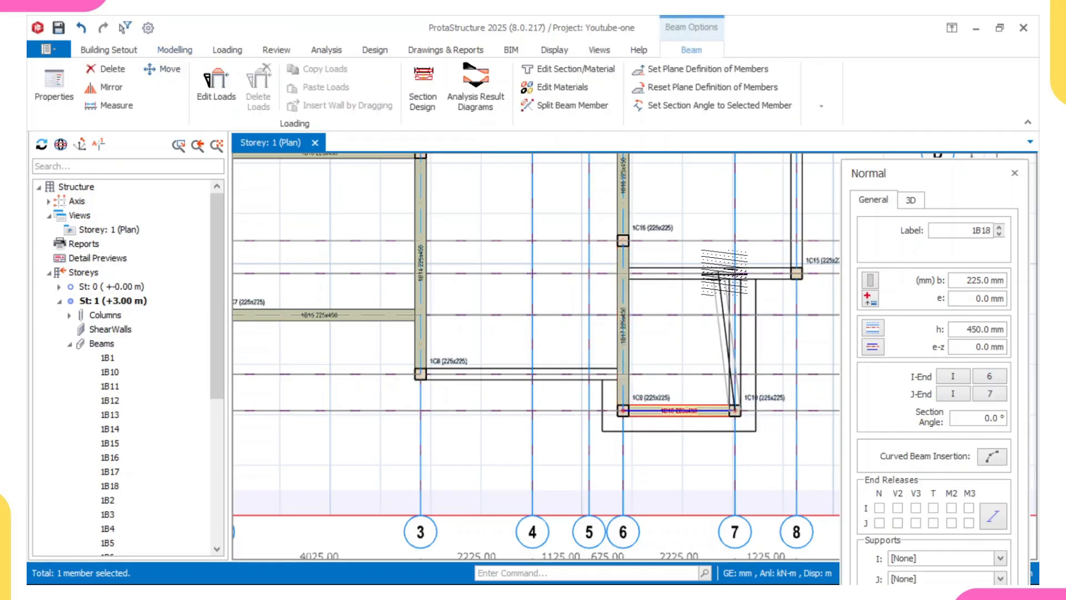
# - Insert a beam on axis 7 from axis I to axis F
pyautogui.scroll(3, 557, 303)
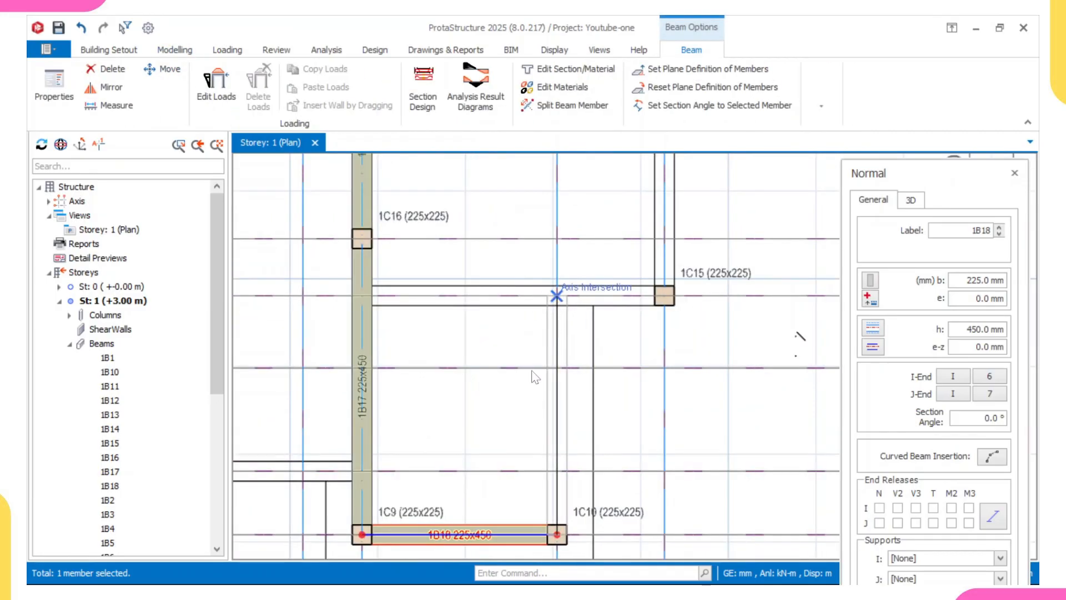
pyautogui.click(556, 295)
pyautogui.scroll(-2, 556, 325)
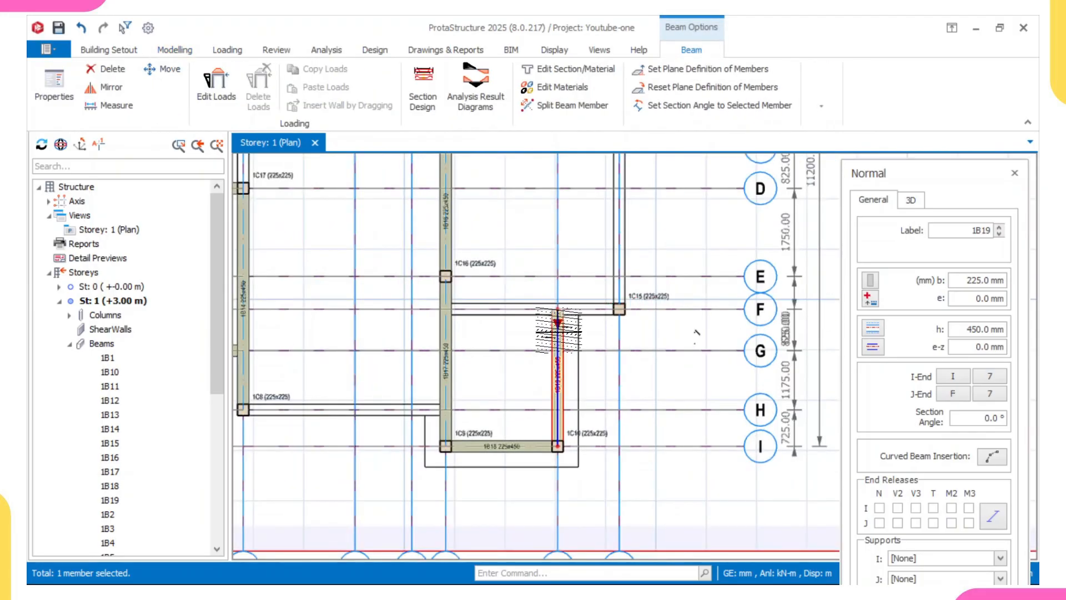
pyautogui.scroll(2, 554, 313)
pyautogui.scroll(-2, 558, 328)
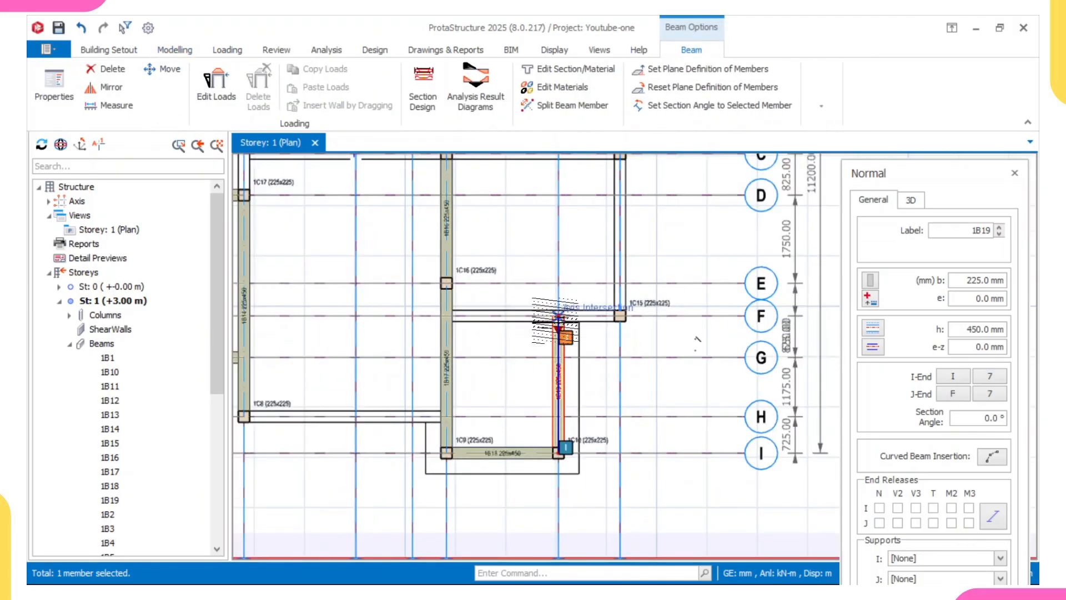
pyautogui.scroll(2, 558, 333)
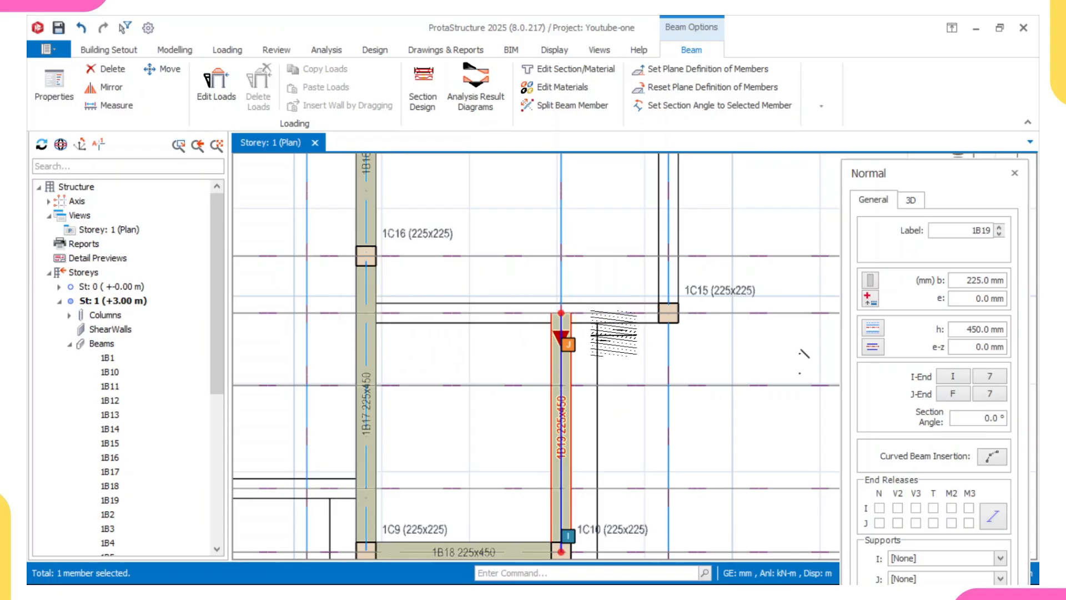
pyautogui.scroll(-1, 613, 333)
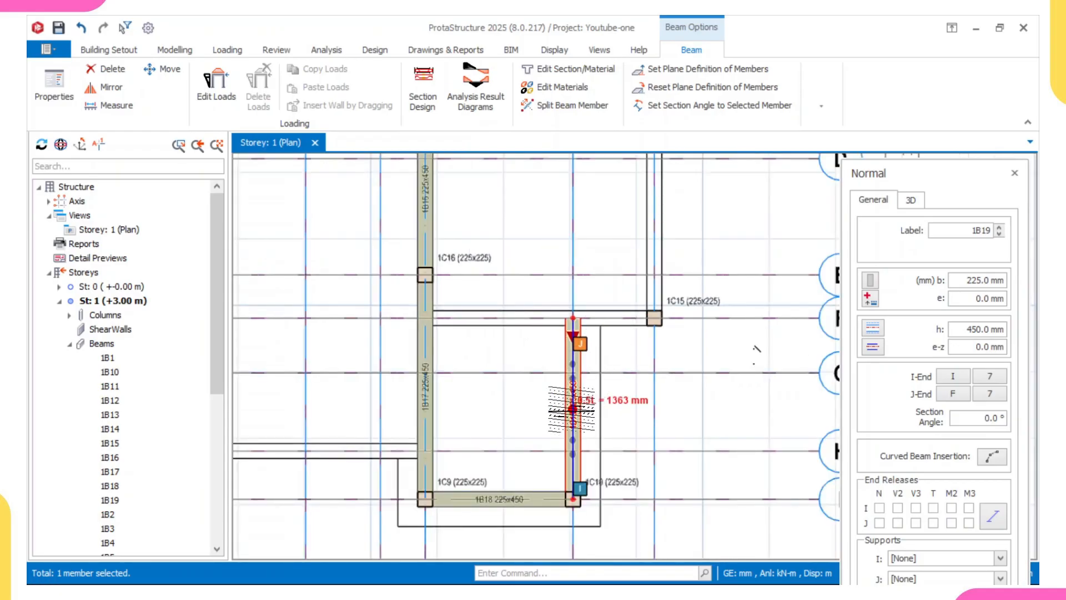
pyautogui.scroll(1, 546, 339)
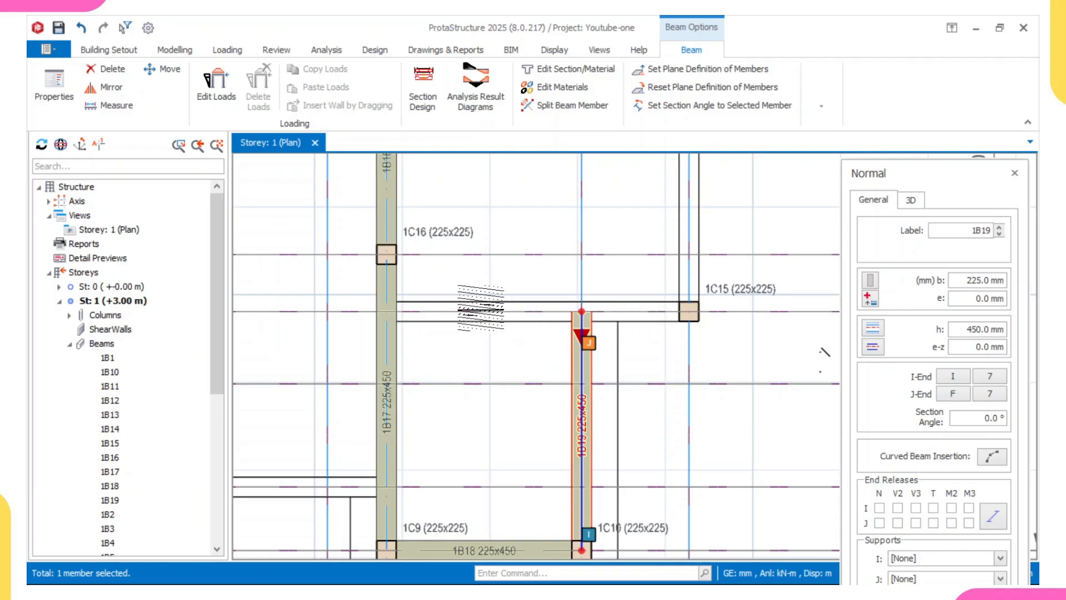
pyautogui.scroll(-1, 549, 375)
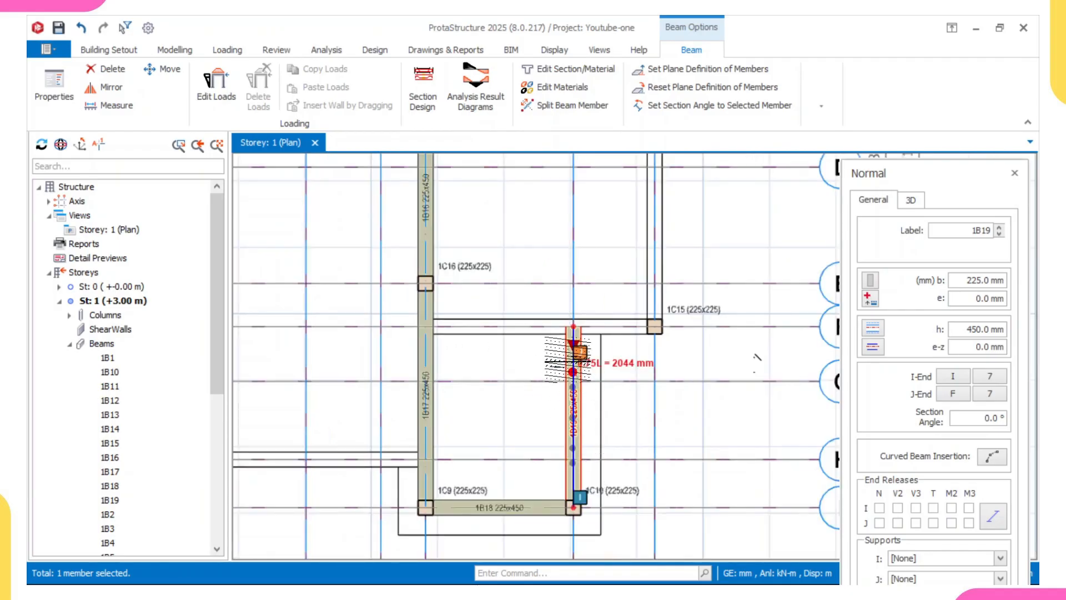
pyautogui.scroll(1, 563, 333)
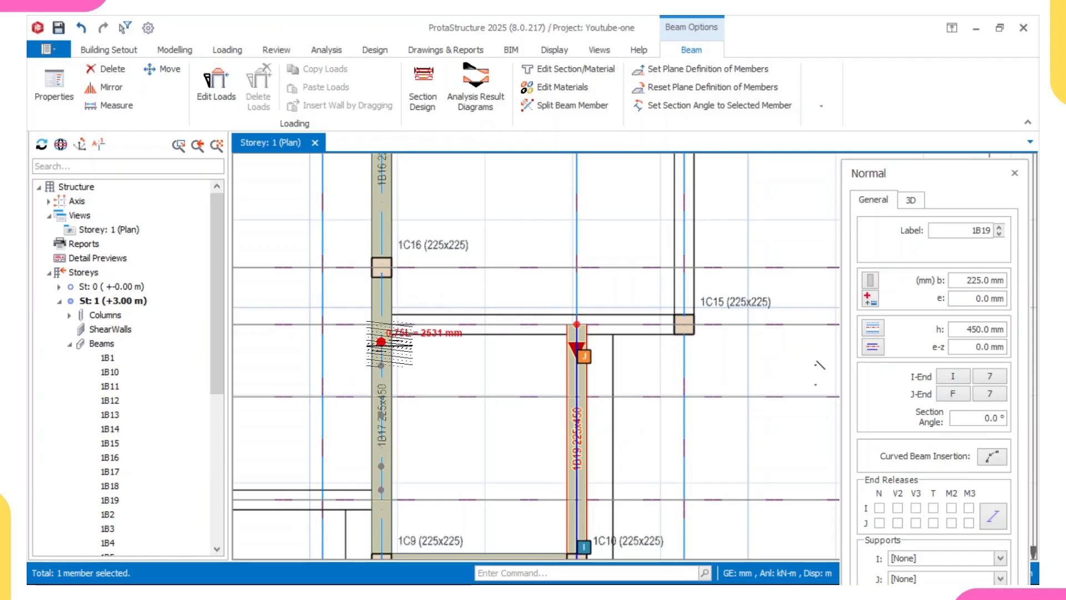
# - Undo the insertion of the beam on axis 7 between axes I and F
pyautogui.scroll(-3, 488, 352)
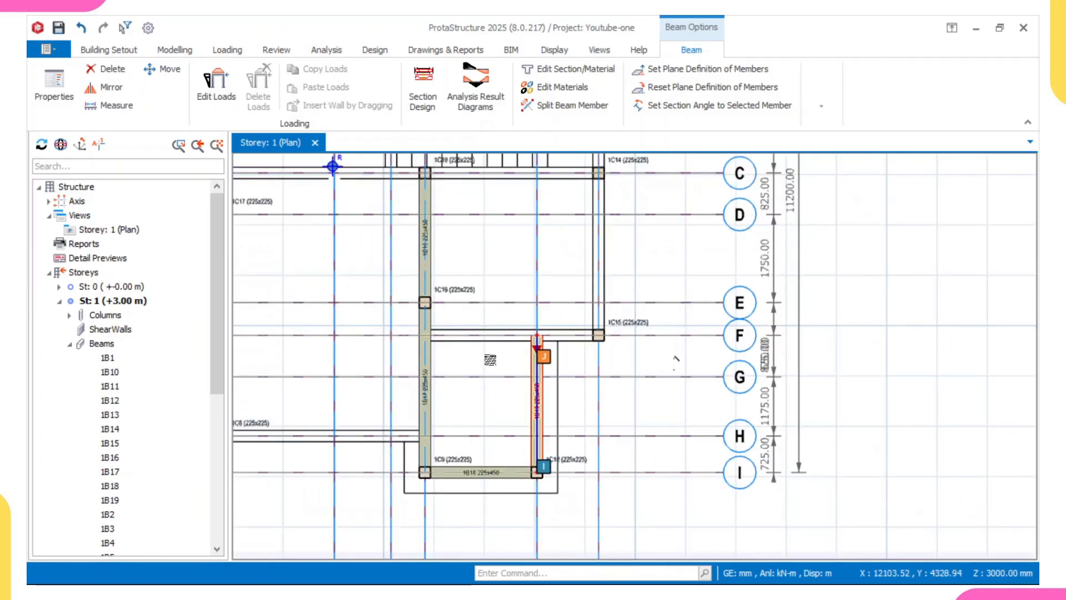
pyautogui.hotkey('ctrl', 'z')
# - Reuse the axis 6 beam's properties to insert beams along axis F between axes 6 and 8 and along axis 7 from axis I to F
pyautogui.scroll(1, 541, 406)
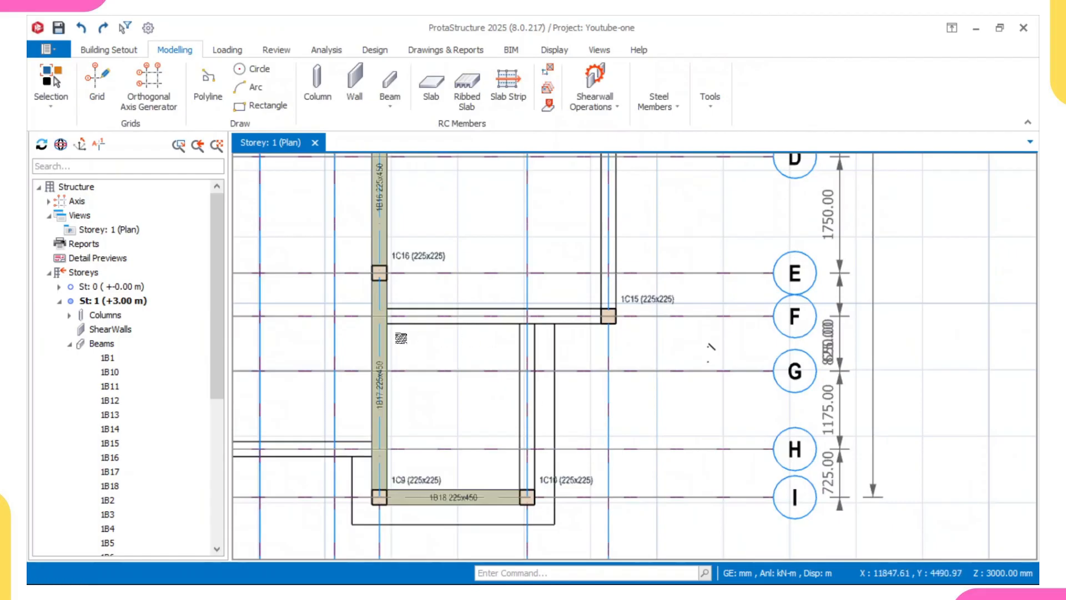
pyautogui.click(382, 364)
pyautogui.doubleClick(384, 363)
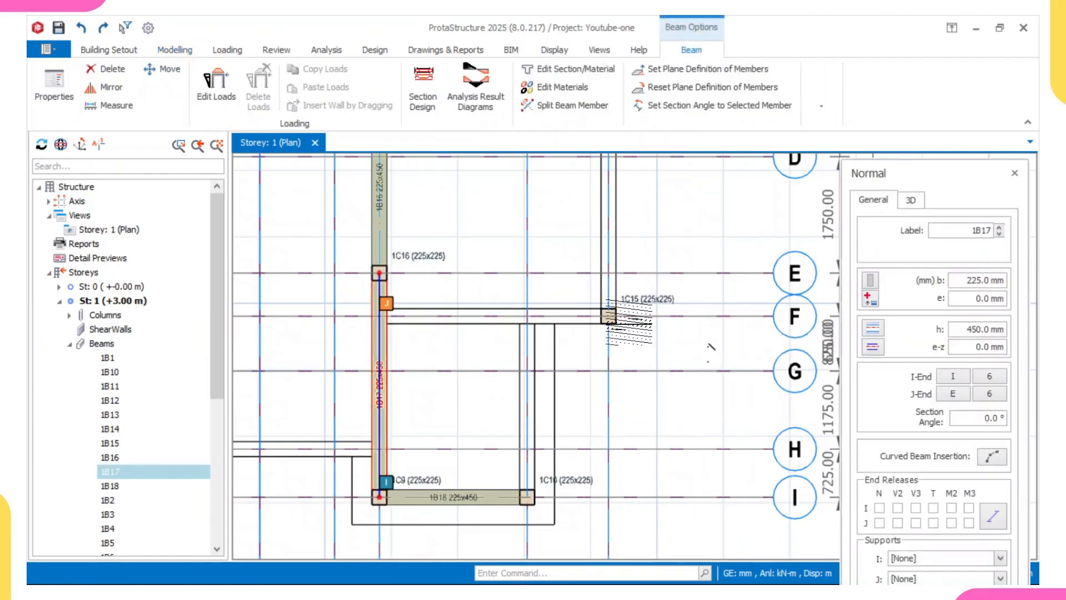
pyautogui.click(607, 316)
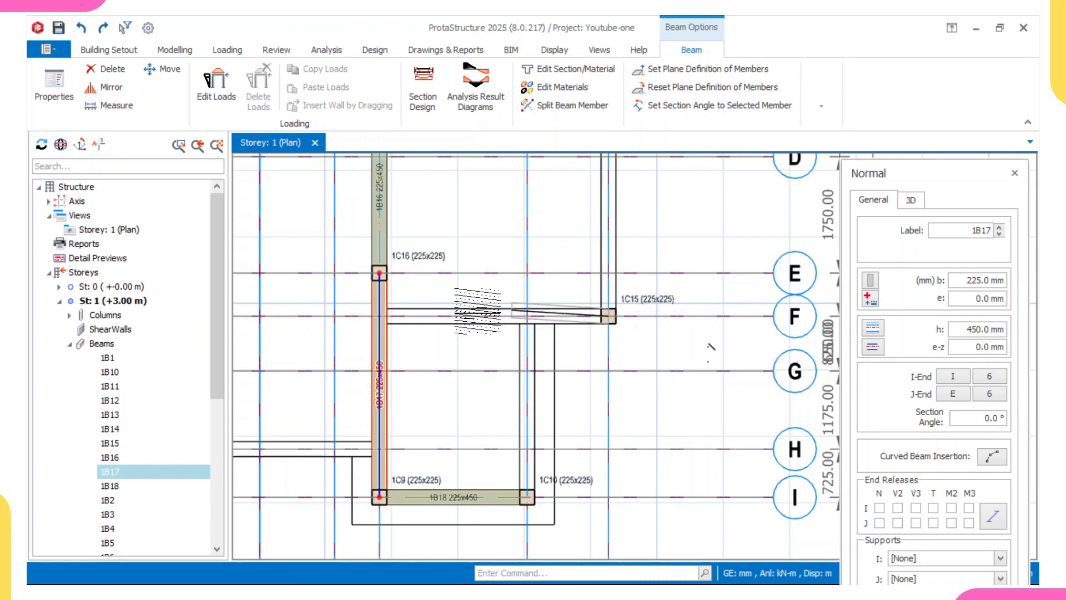
pyautogui.click(379, 317)
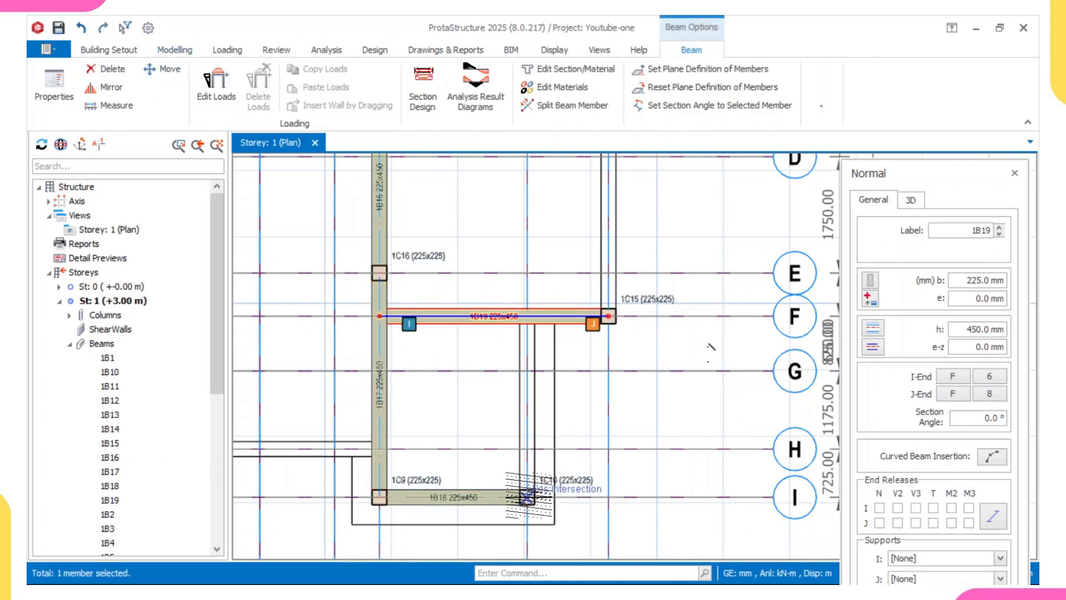
pyautogui.click(526, 496)
pyautogui.click(526, 316)
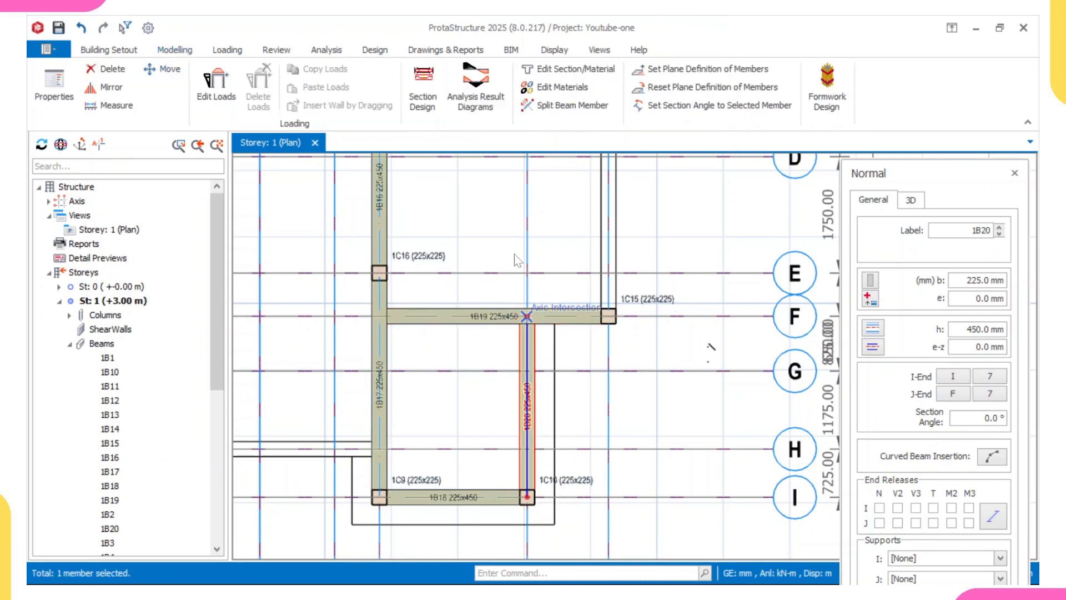
# - Insert the beams along axis 8 from axis F to axis B, and the beam on axis C between axes 6 and 8
pyautogui.scroll(-3, 526, 333)
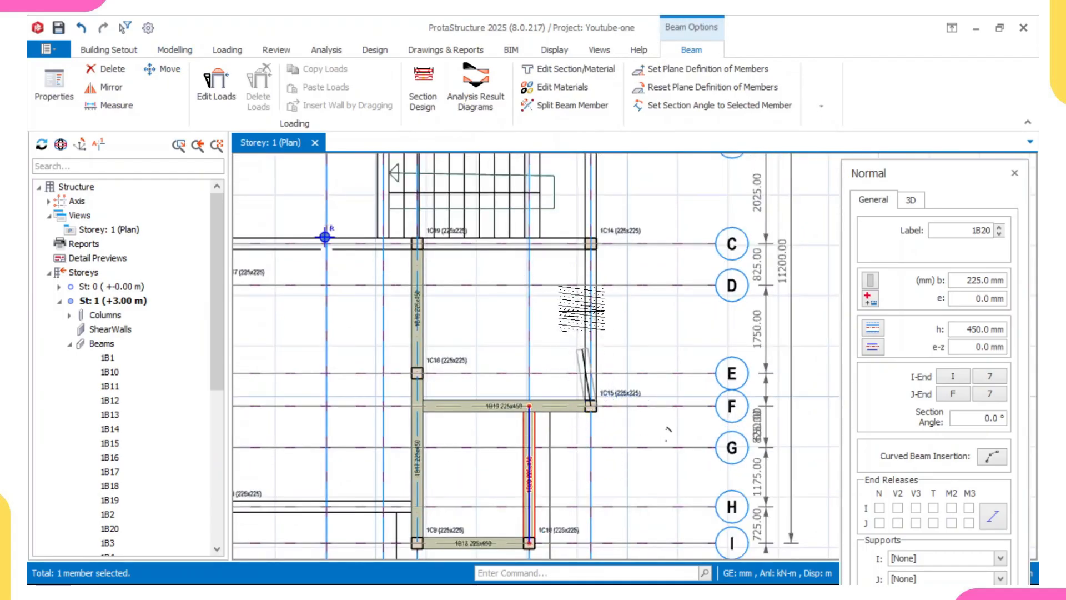
pyautogui.scroll(-2, 583, 309)
pyautogui.scroll(1, 589, 211)
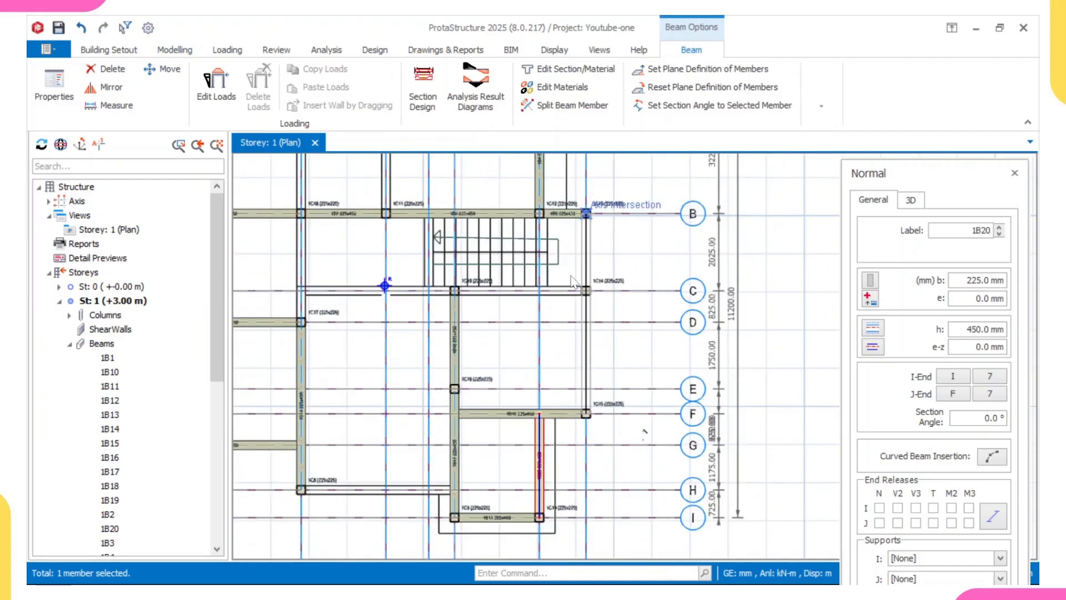
pyautogui.click(585, 213)
pyautogui.scroll(1, 382, 287)
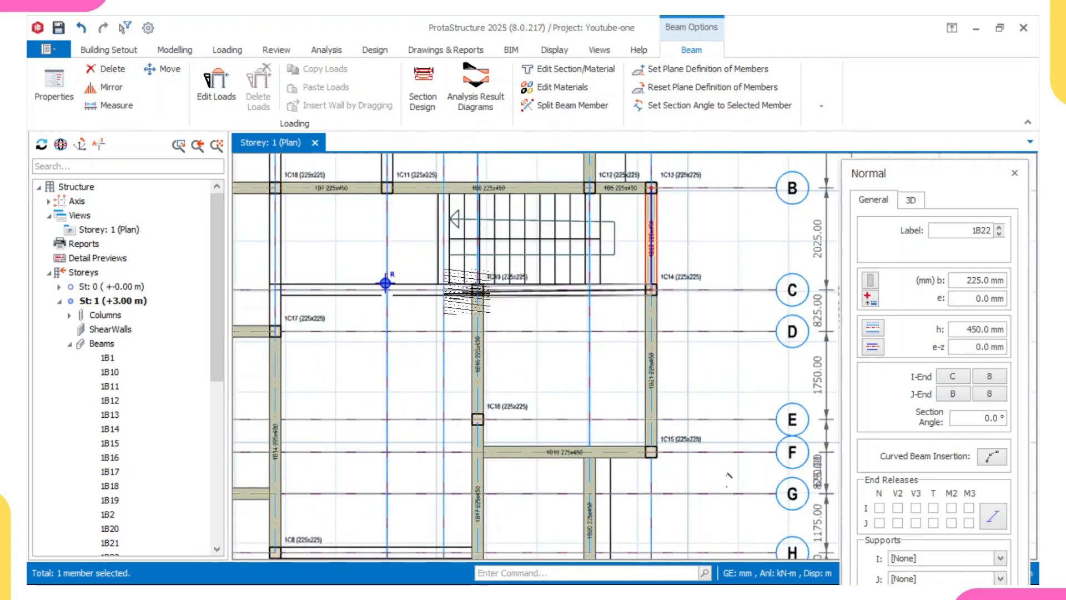
pyautogui.click(476, 289)
# - Insert the beams along axis 3 between axes A and D
pyautogui.scroll(-2, 355, 278)
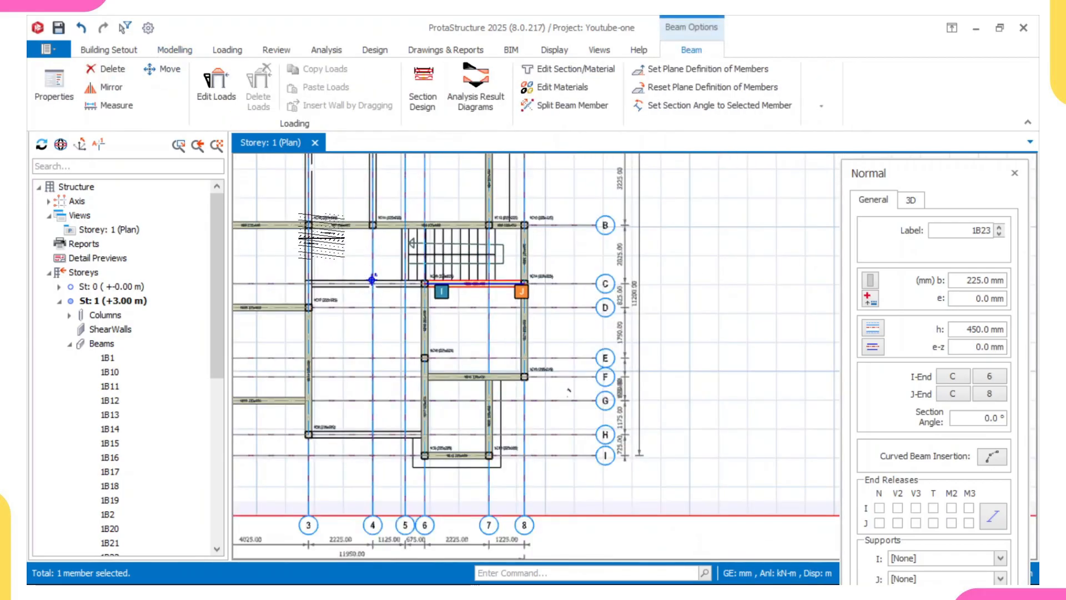
pyautogui.moveTo(321, 236); pyautogui.dragTo(412, 377, button='middle')
pyautogui.scroll(1, 416, 266)
pyautogui.click(396, 275)
pyautogui.scroll(-2, 392, 309)
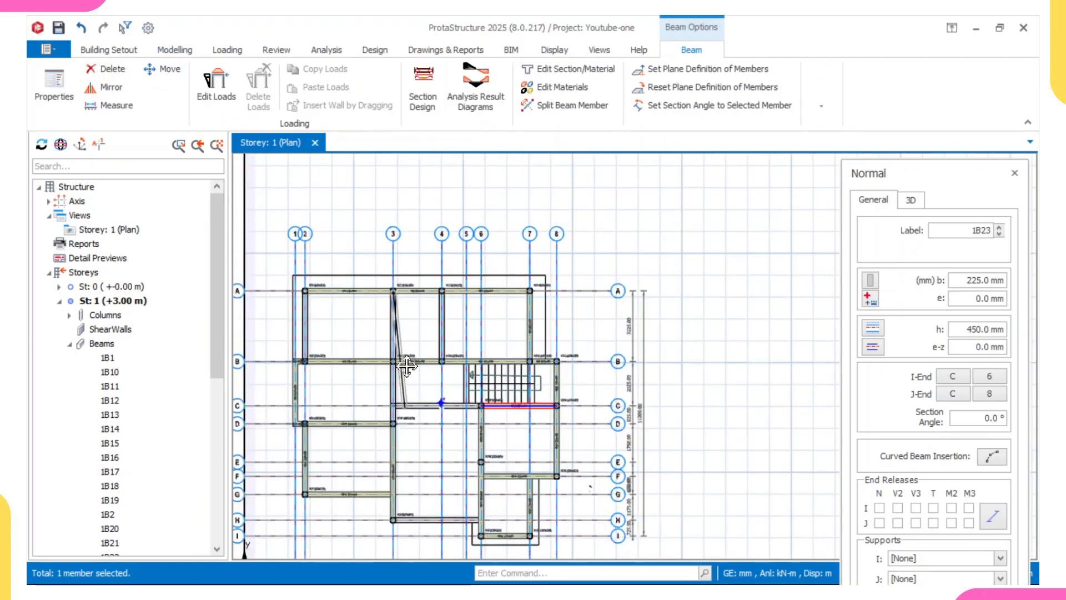
pyautogui.scroll(1, 407, 367)
pyautogui.click(387, 328)
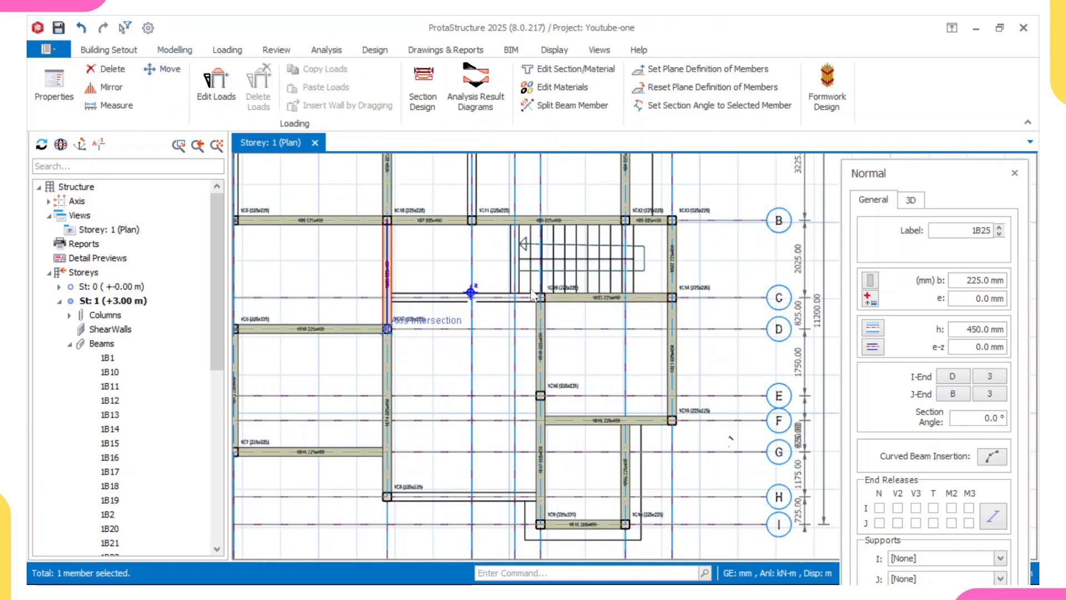
# - Insert a beam on axis C between axes 3 and 6, and one on axis 5 between axes B and C beside the stair
pyautogui.scroll(2, 387, 299)
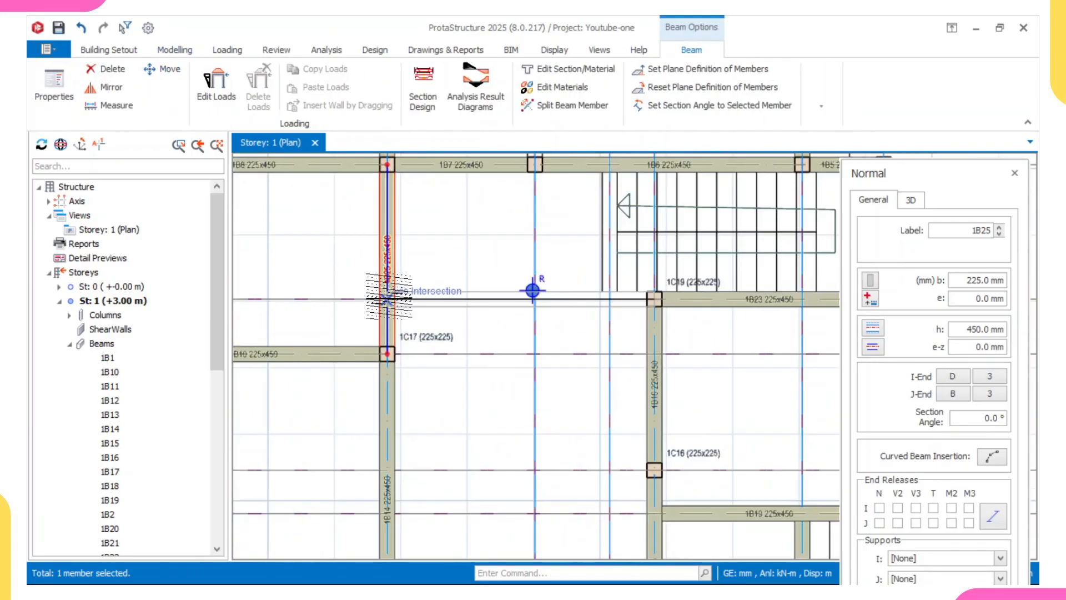
pyautogui.click(532, 290)
pyautogui.moveTo(533, 288); pyautogui.dragTo(520, 353, button='middle')
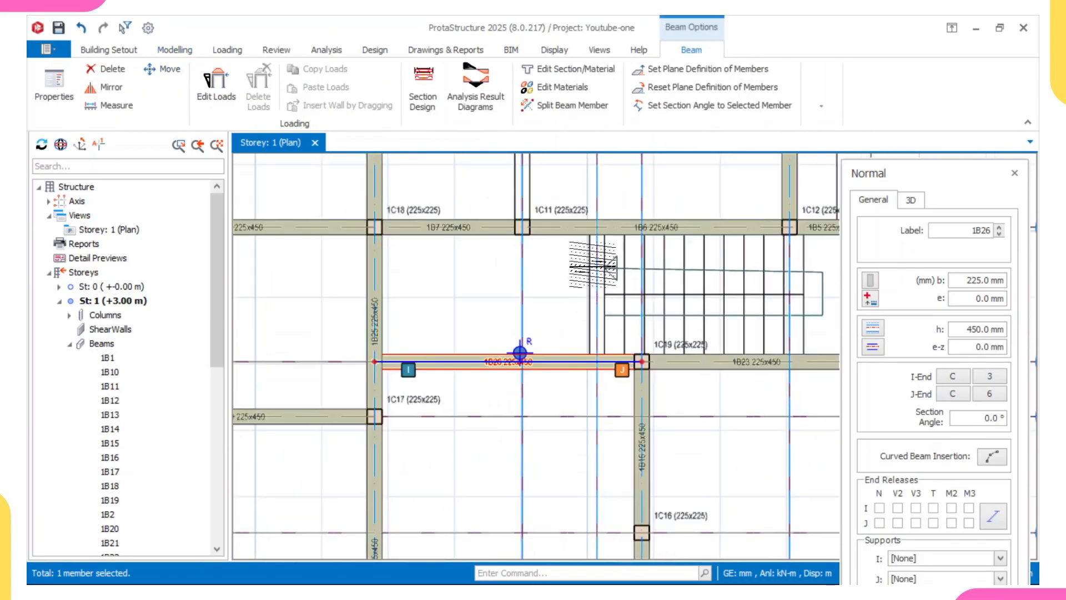
pyautogui.click(597, 361)
# - Insert beams between axes A and B along axis 4 and along axis 2
pyautogui.scroll(-4, 524, 304)
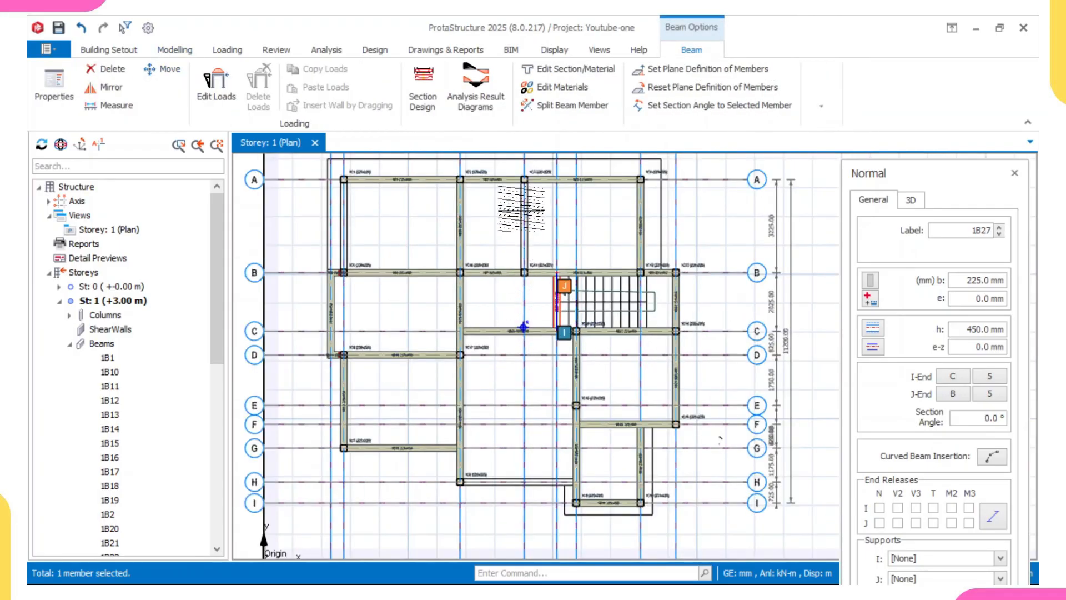
pyautogui.scroll(3, 520, 209)
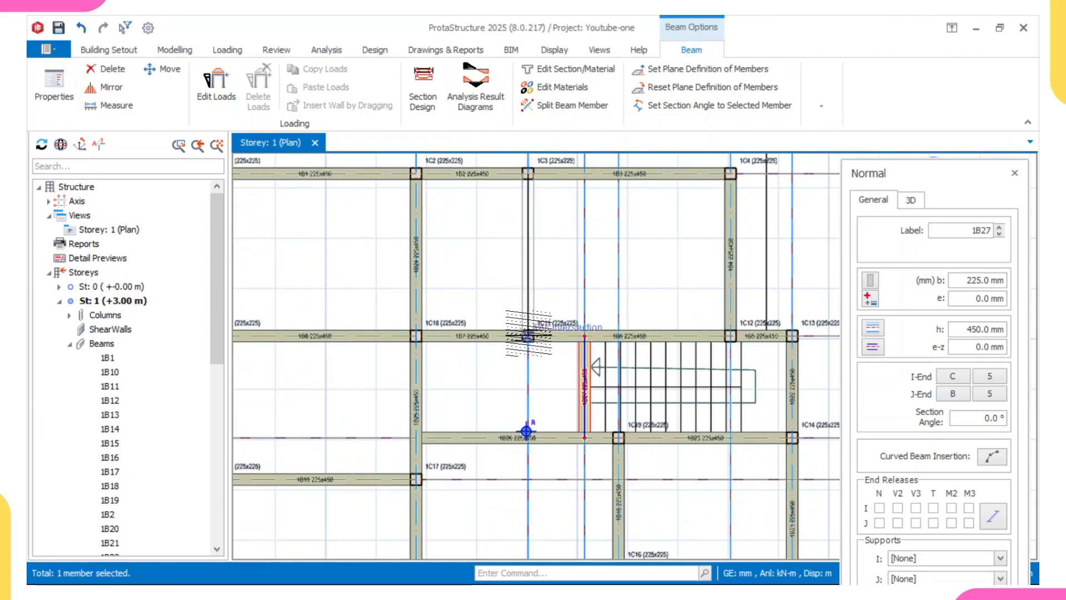
pyautogui.click(528, 174)
pyautogui.scroll(-4, 568, 291)
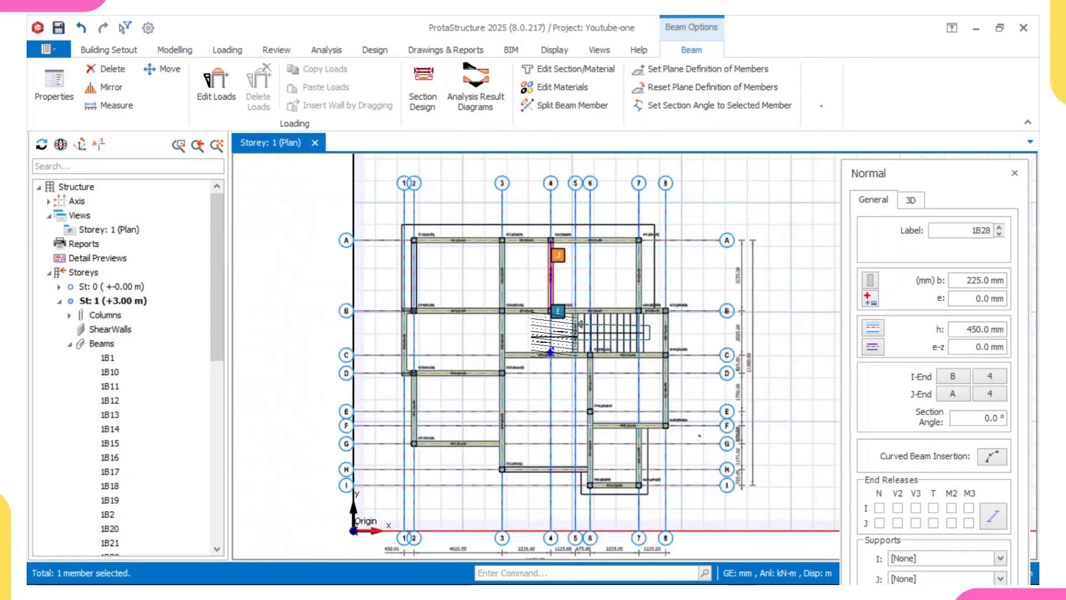
pyautogui.scroll(3, 550, 351)
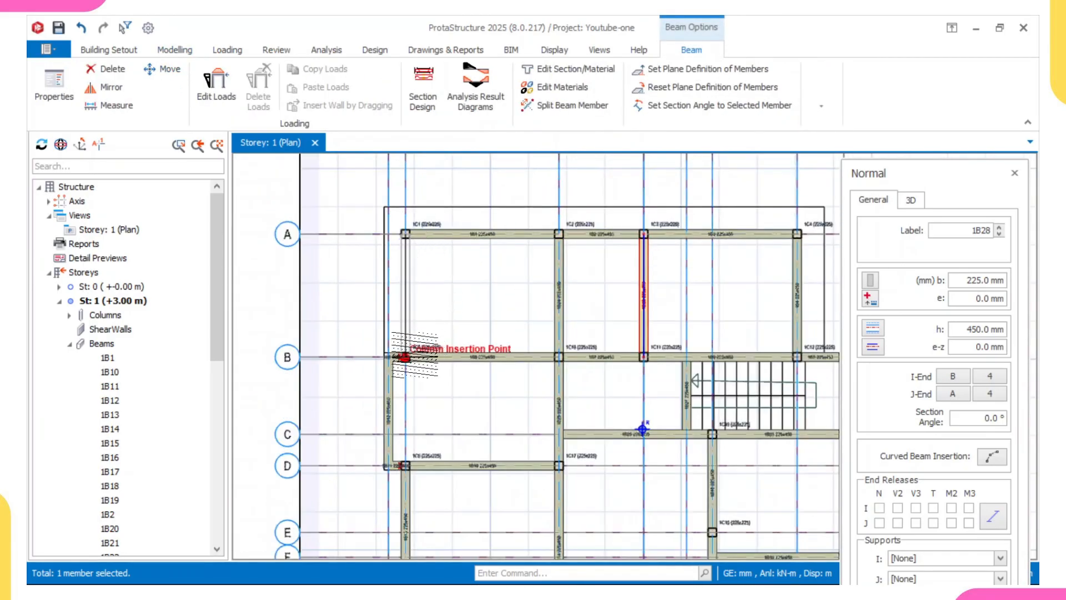
pyautogui.click(405, 356)
pyautogui.scroll(-3, 508, 325)
pyautogui.moveTo(516, 328); pyautogui.dragTo(482, 275, button='middle')
pyautogui.press('Escape')
# - Insert a beam on axis H between axes 3 and 6 and end beam insertion
pyautogui.moveTo(503, 437); pyautogui.dragTo(466, 327, button='middle')
pyautogui.scroll(2, 473, 367)
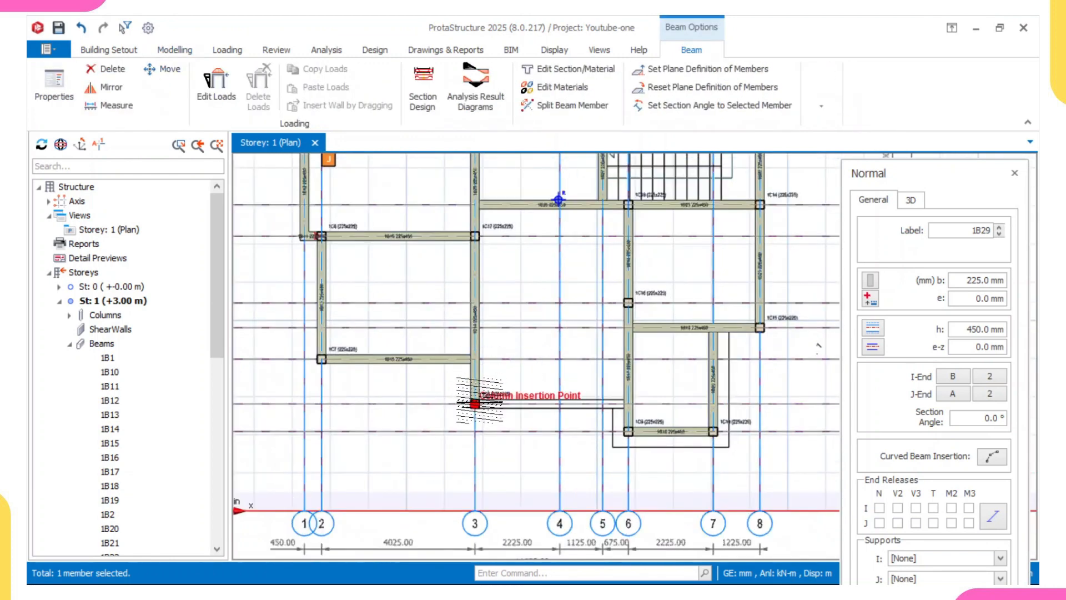
pyautogui.click(478, 402)
pyautogui.scroll(2, 722, 422)
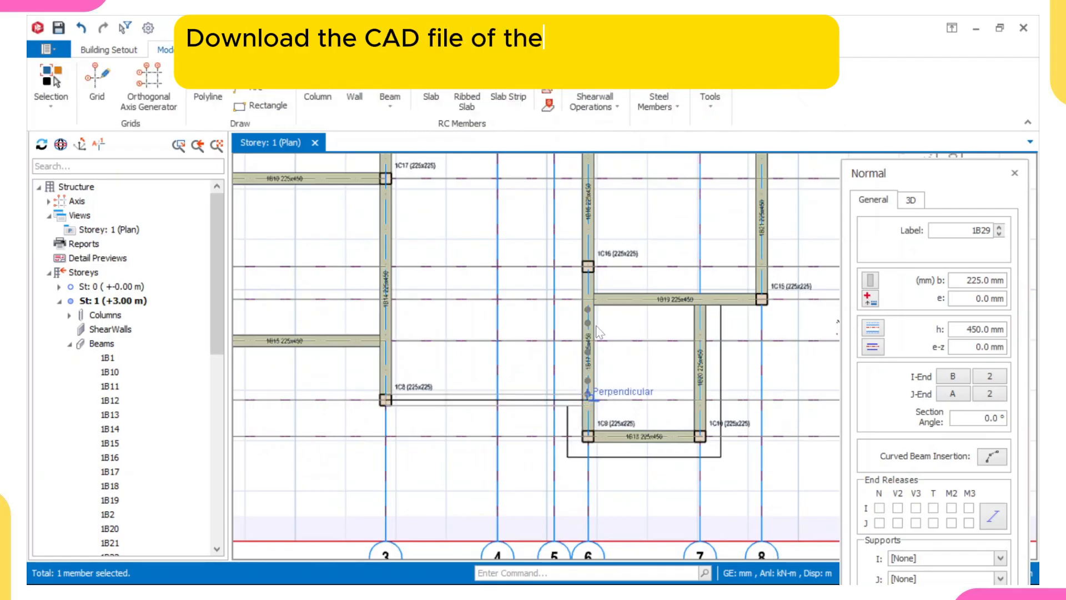
pyautogui.click(590, 401)
pyautogui.scroll(-3, 488, 261)
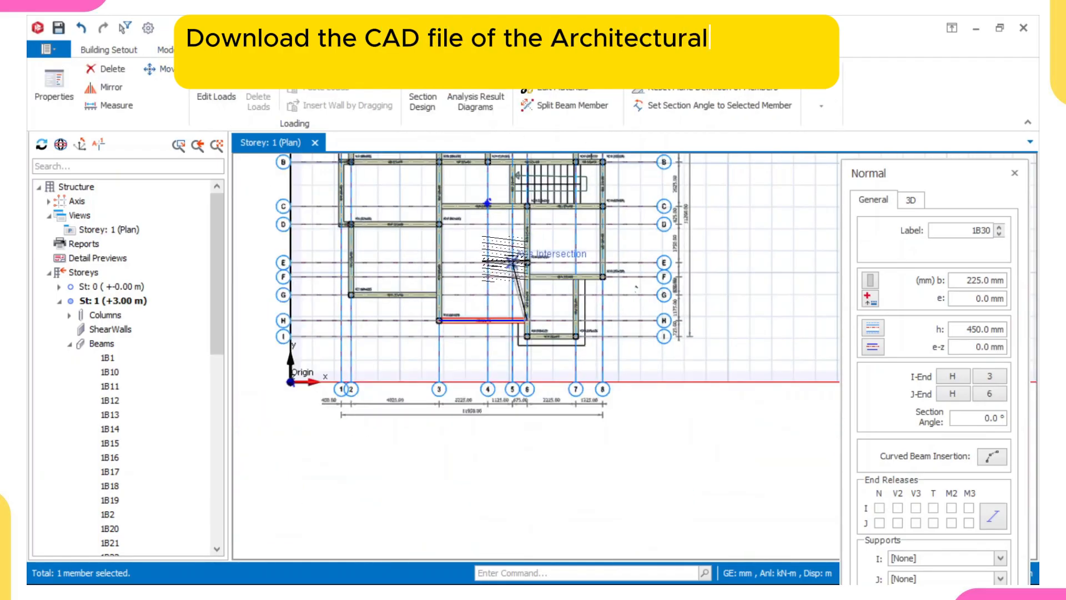
pyautogui.press('Escape')
pyautogui.scroll(-2, 498, 222)
pyautogui.moveTo(542, 219); pyautogui.dragTo(550, 299, button='middle')
pyautogui.scroll(1, 476, 244)
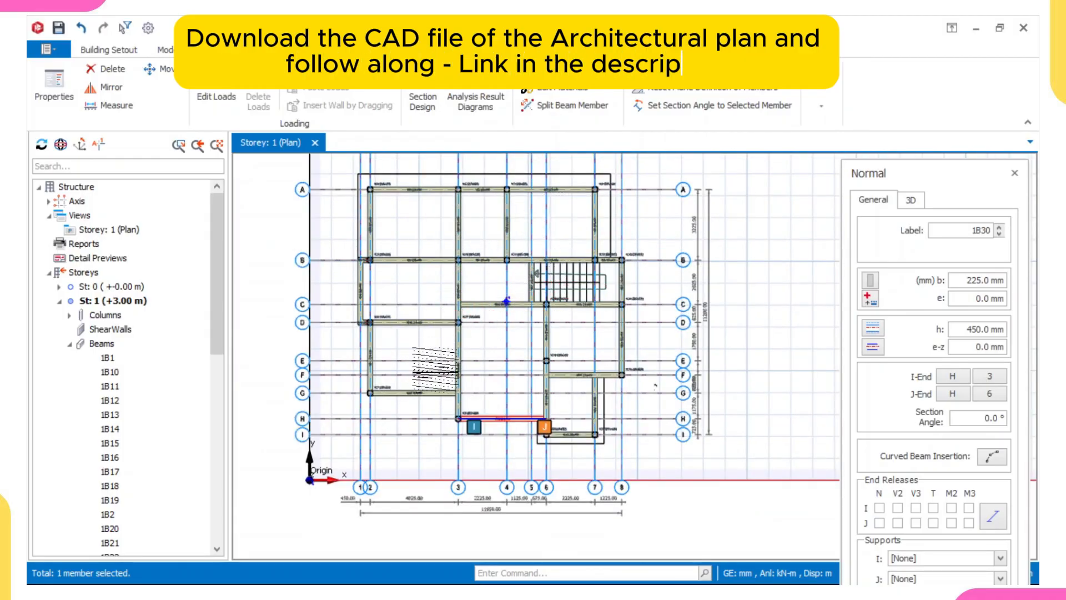
pyautogui.press('Escape')
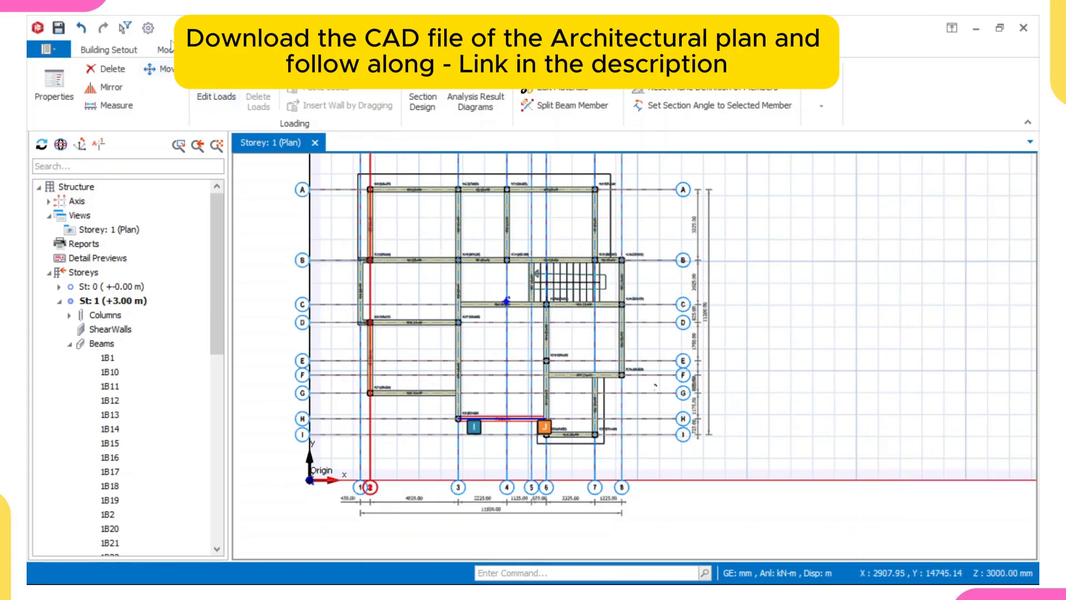
# - Start slab insertion, agree to define the load cases and open the automatic loading generator
pyautogui.click(167, 50)
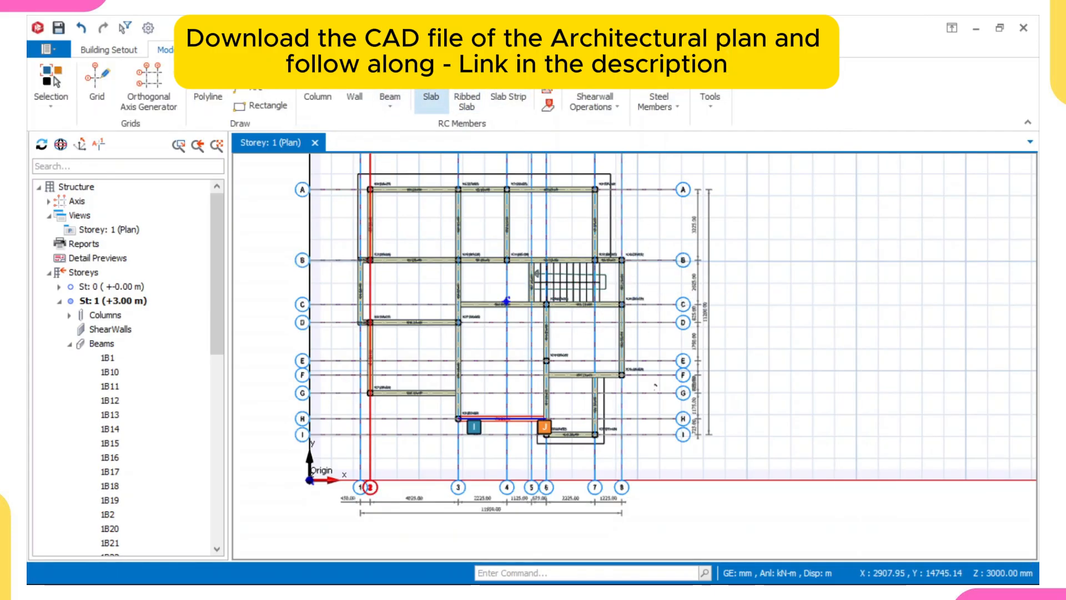
pyautogui.click(431, 99)
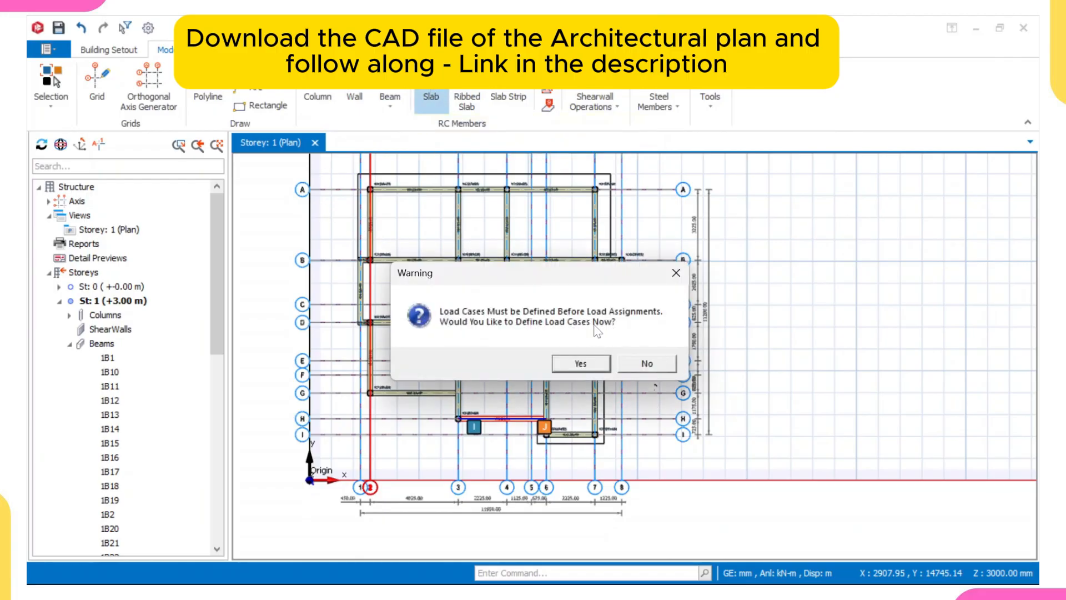
pyautogui.click(589, 370)
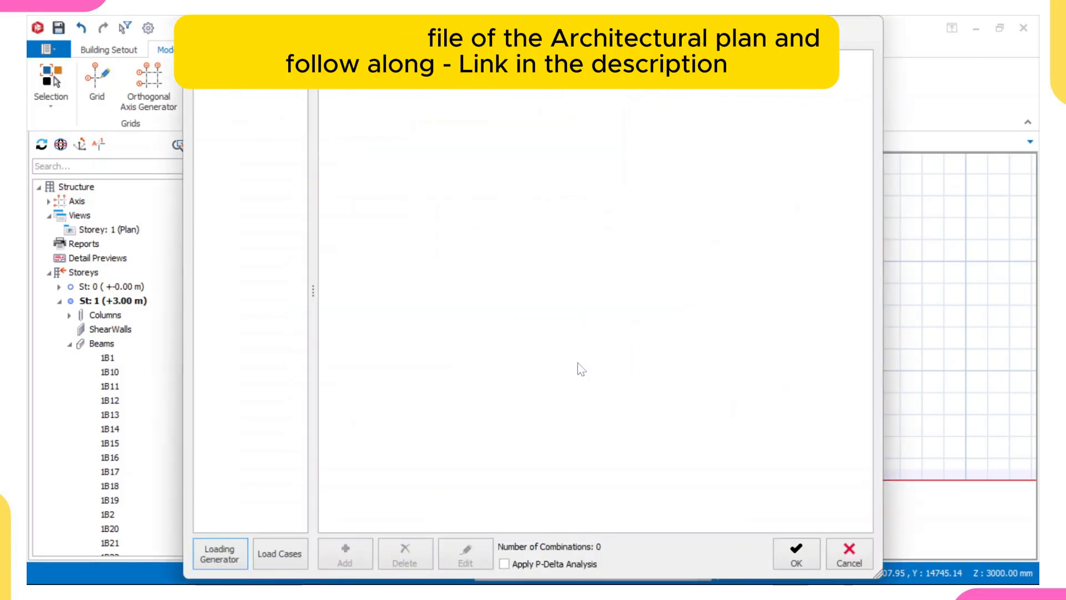
pyautogui.click(231, 548)
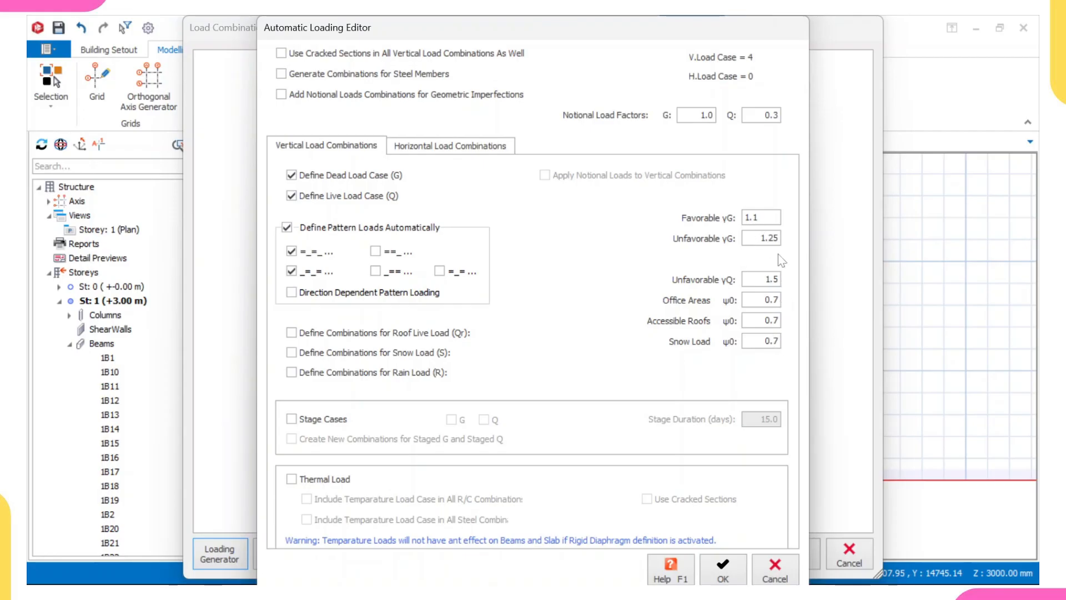
# - Try wind loading in the horizontal load combinations, clear it again, and review the vertical and horizontal settings
pyautogui.click(477, 149)
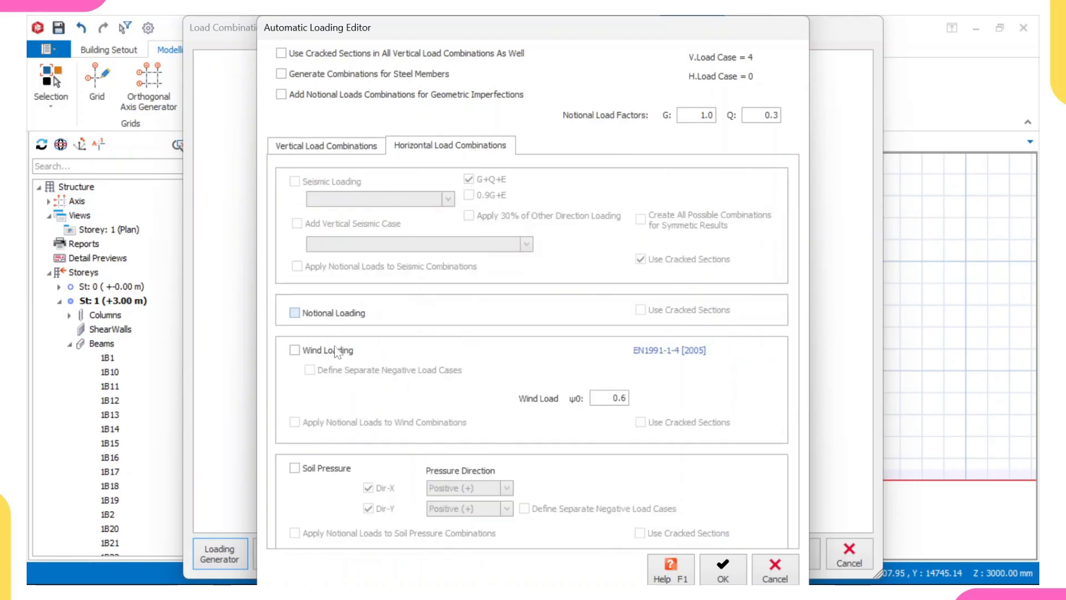
pyautogui.click(294, 351)
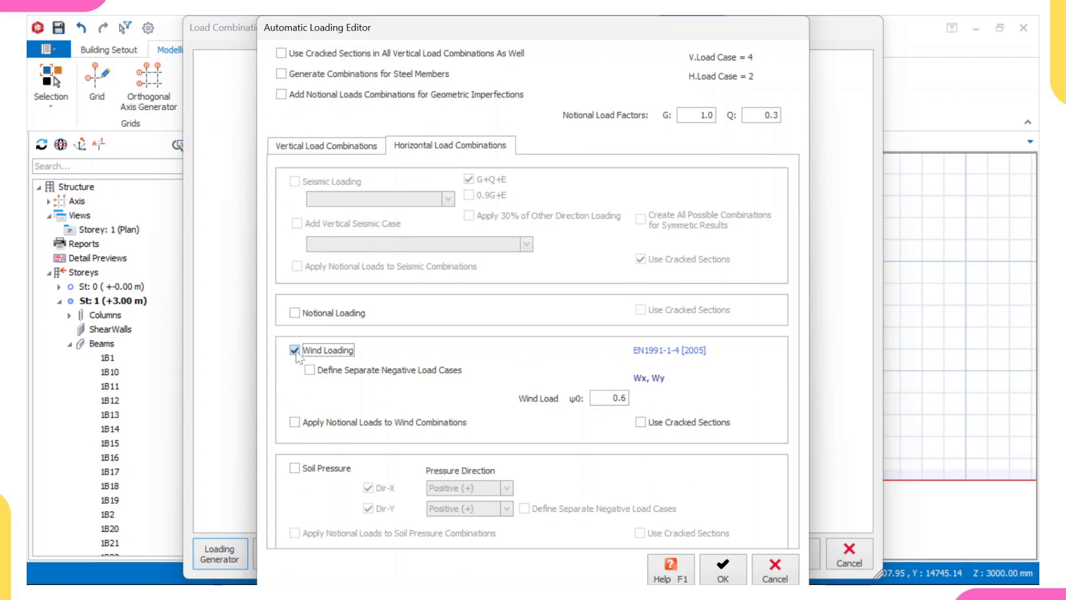
pyautogui.click(295, 351)
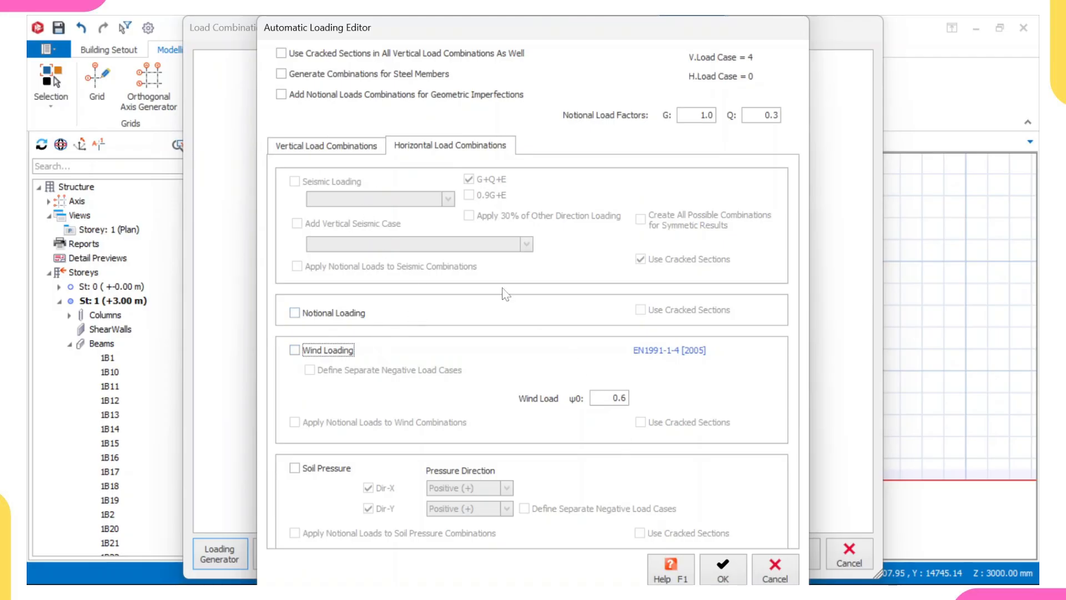
pyautogui.click(329, 149)
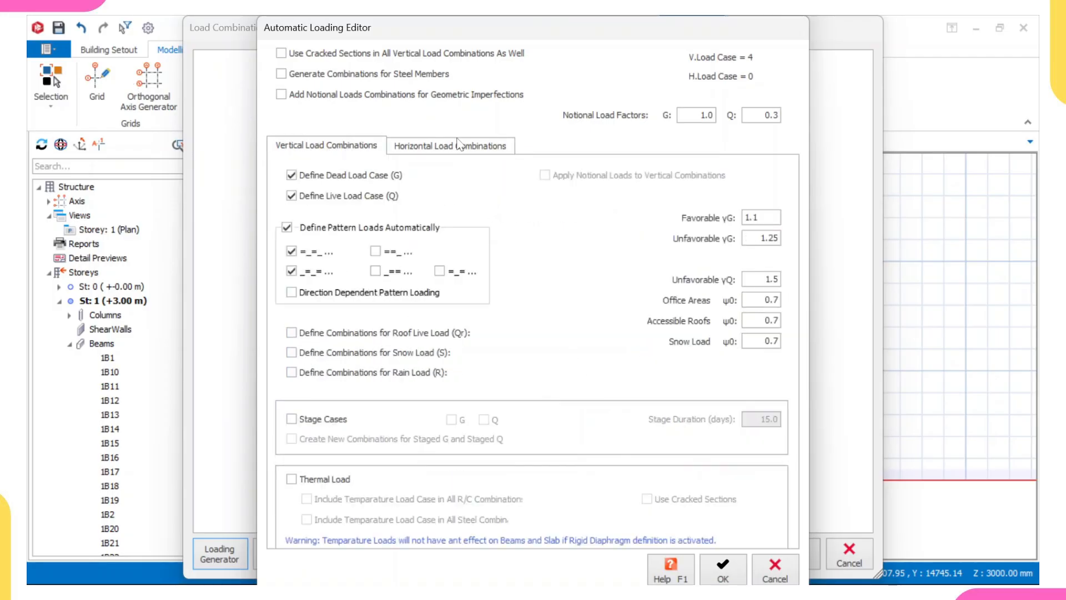
pyautogui.click(464, 146)
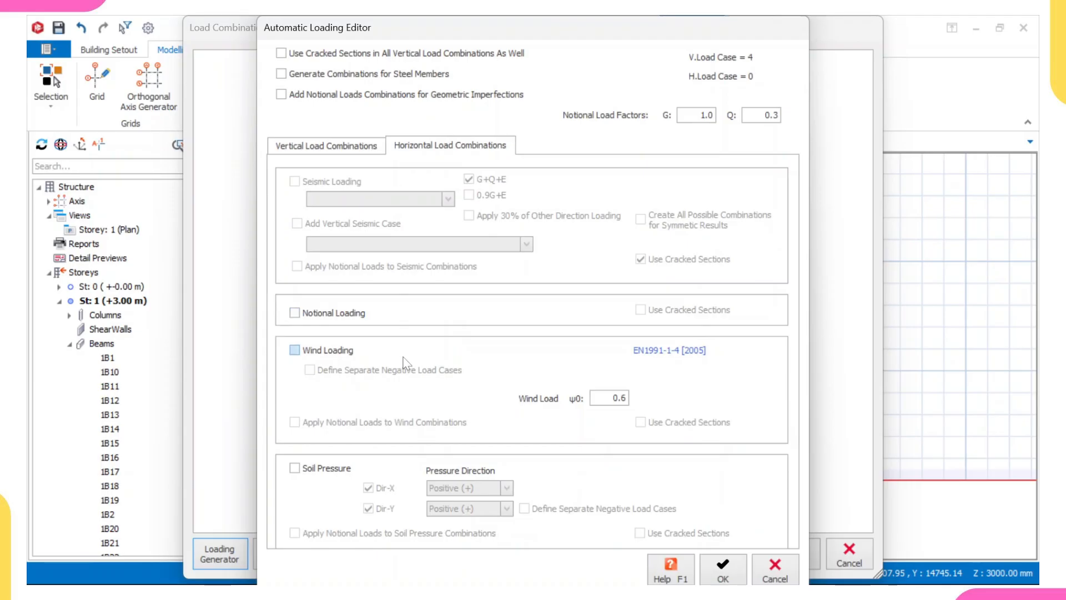
# - Generate the load combinations from the dead, live and pattern load cases and accept them
pyautogui.click(722, 566)
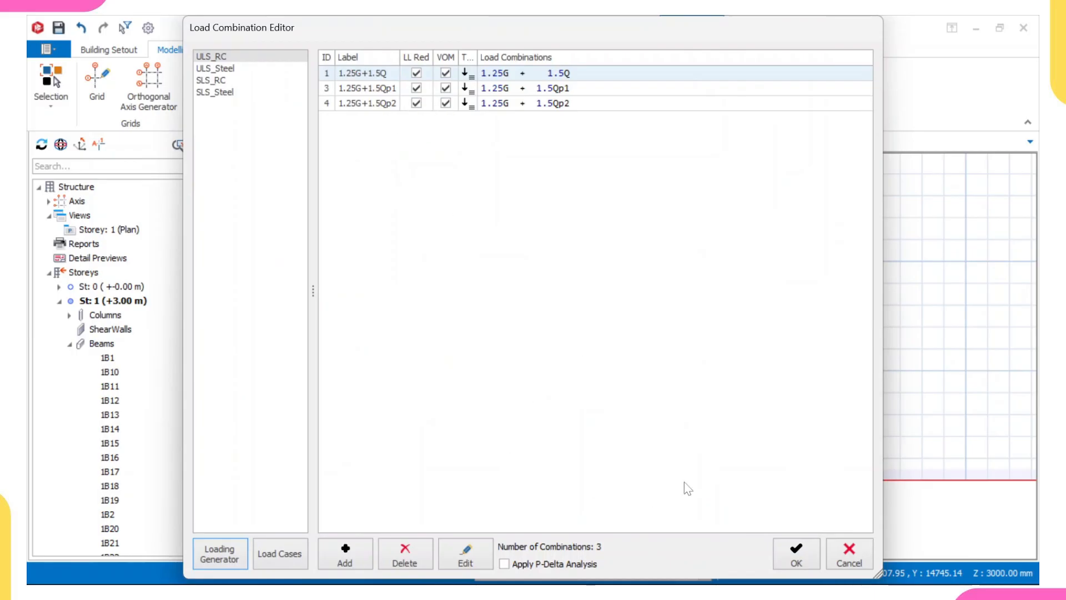
pyautogui.click(806, 562)
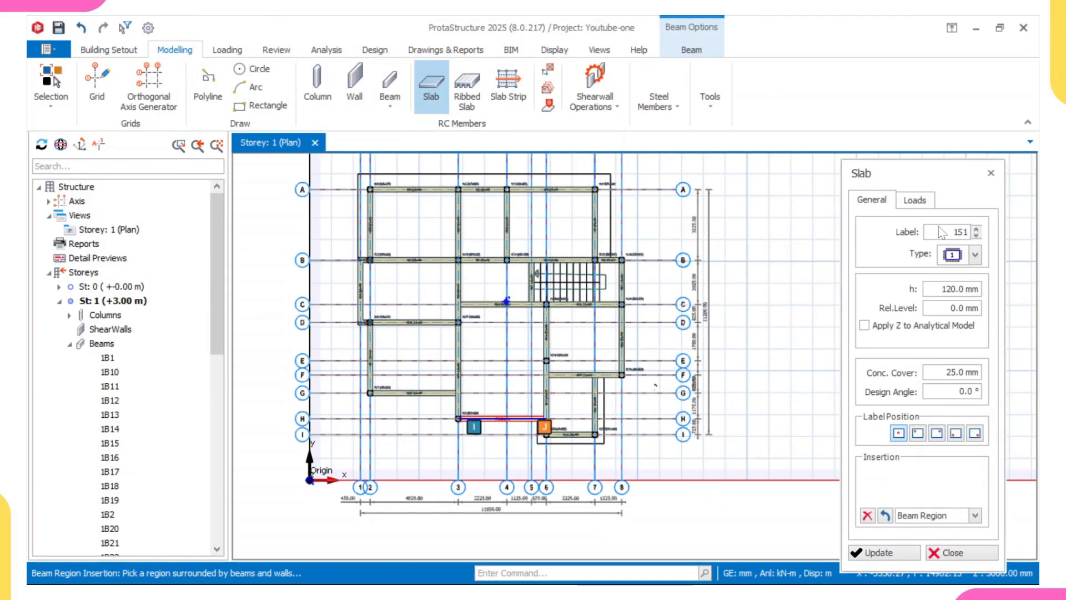
# - Set the slab thickness h to 150 mm and move the slab settings window clear of the plan
pyautogui.click(959, 289)
pyautogui.write('150')
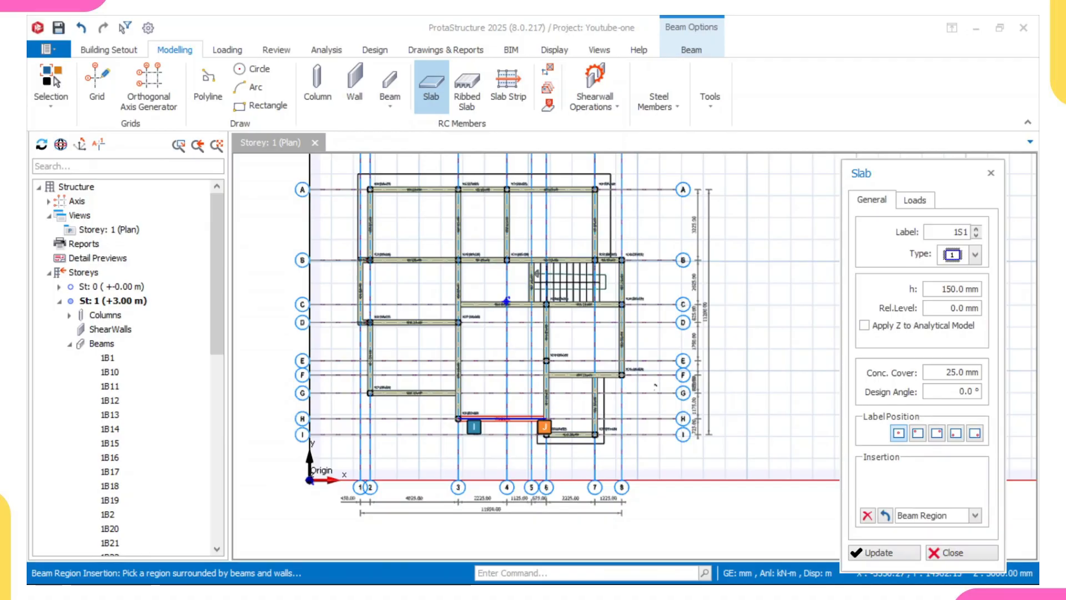
pyautogui.moveTo(921, 175); pyautogui.dragTo(918, 115)
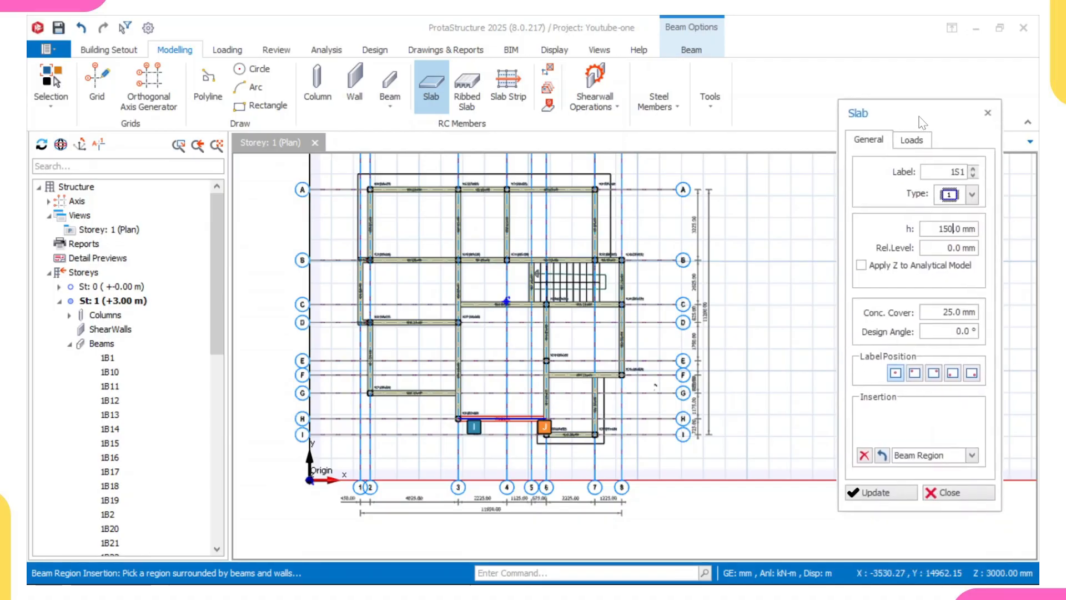
# - Set the slab dead load to 1.5 kN/m2 and the imposed load to 1.50 A) General domestic use
pyautogui.click(916, 141)
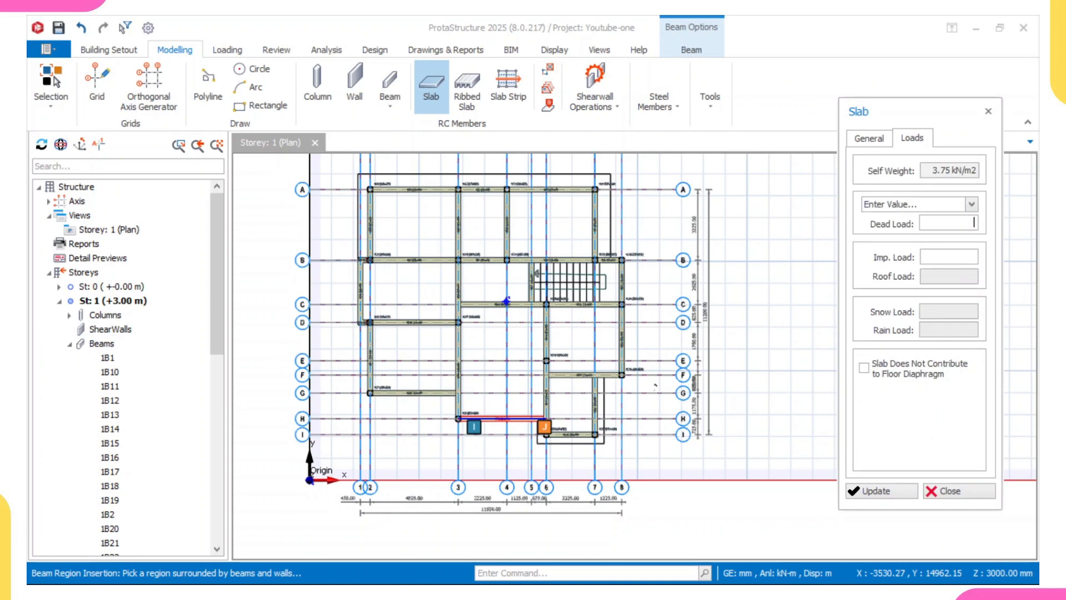
pyautogui.click(945, 222)
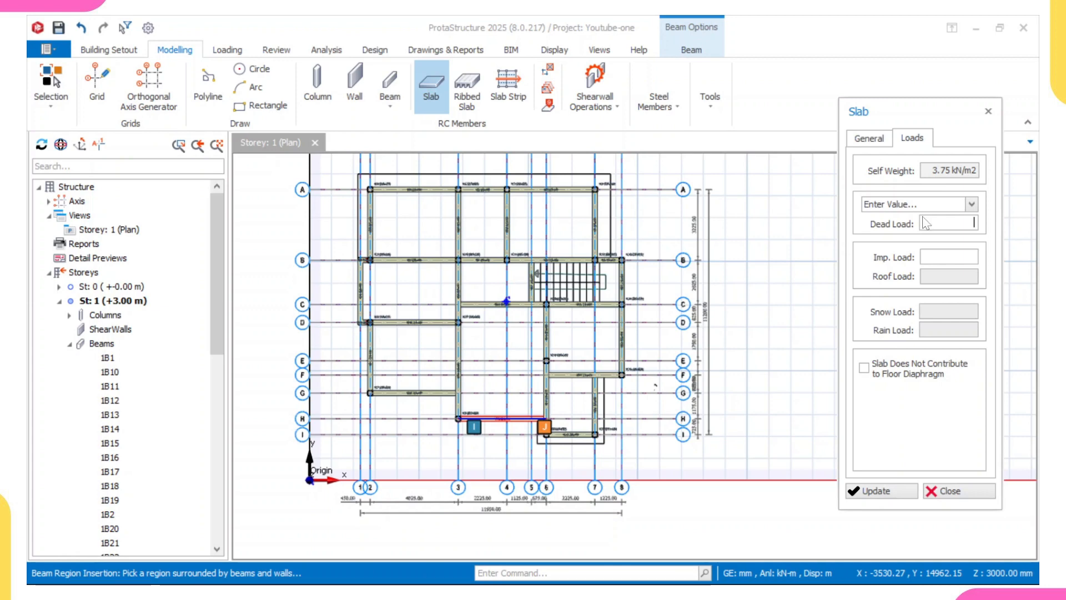
pyautogui.write('1.5kN/m2')
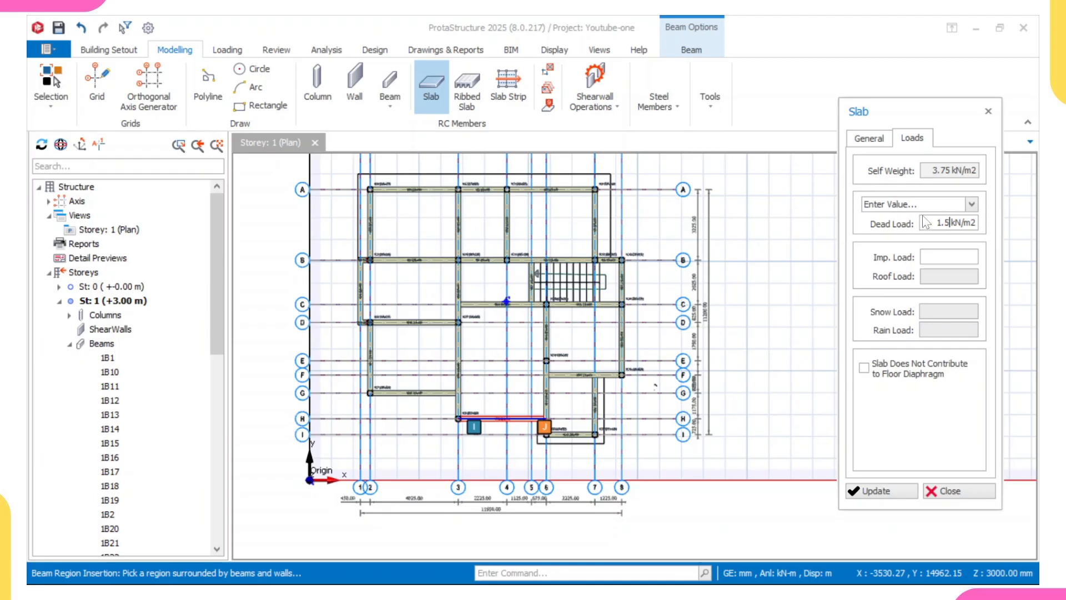
pyautogui.click(974, 256)
pyautogui.click(942, 257)
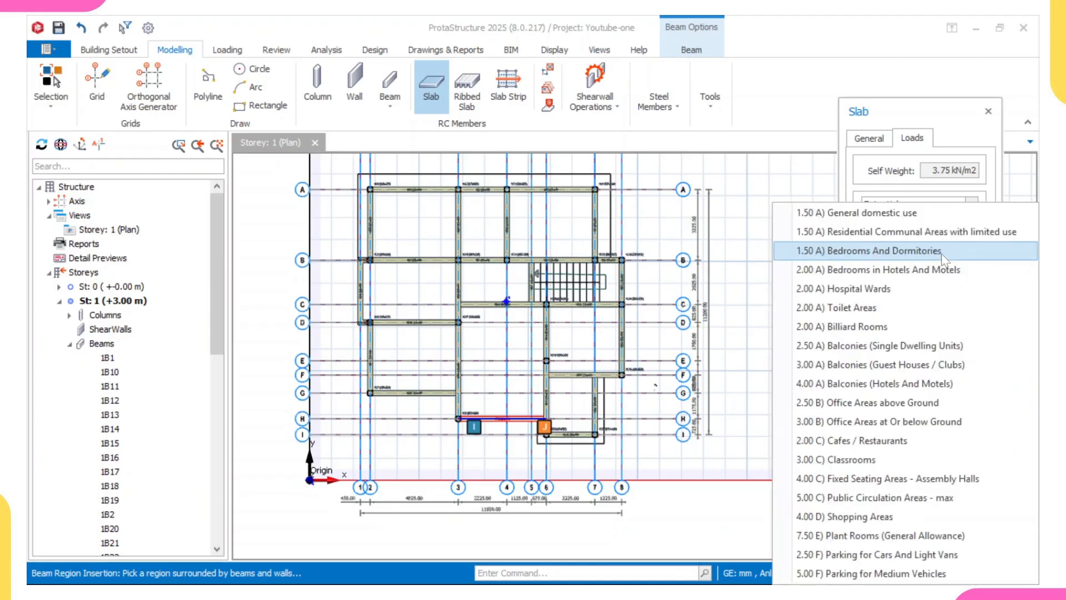
pyautogui.click(919, 212)
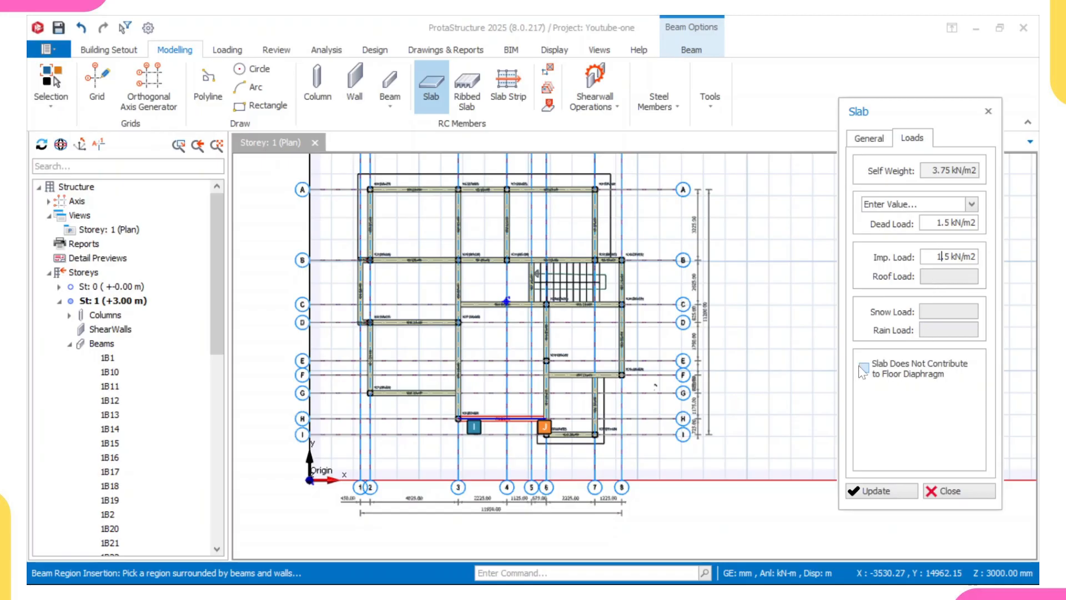
# - Insert slabs in the three beam bays between grids A and B, from axis 2 to axis 7
pyautogui.scroll(1, 416, 248)
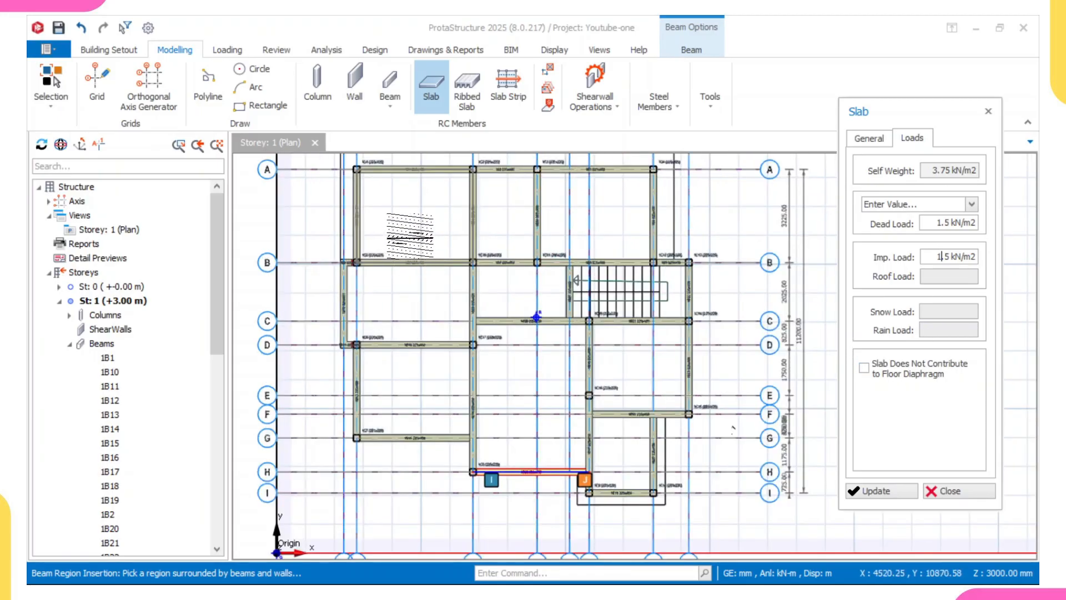
pyautogui.click(454, 244)
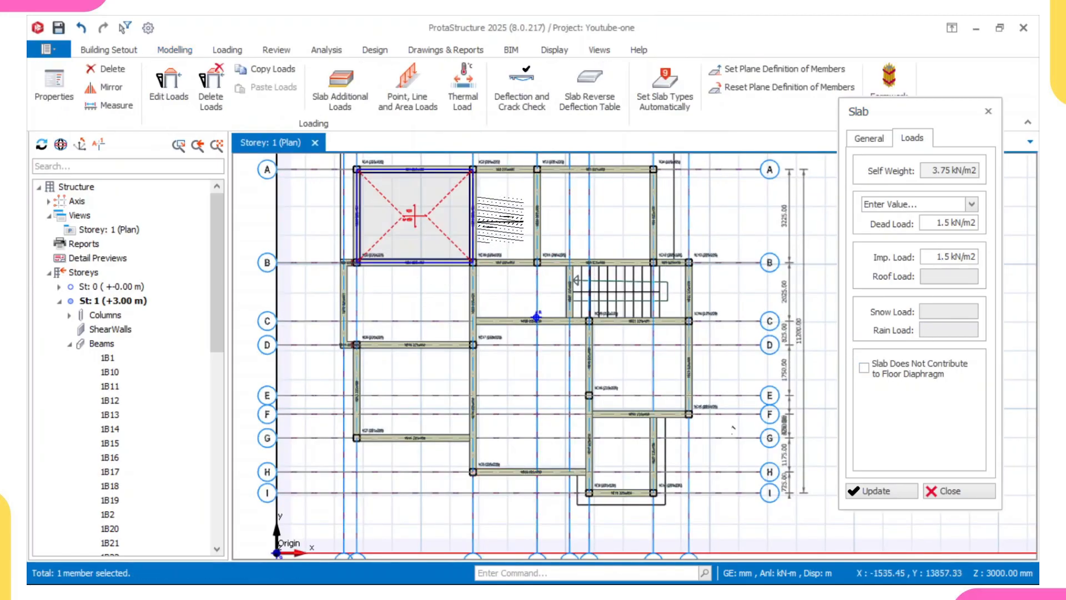
pyautogui.click(498, 219)
pyautogui.click(589, 218)
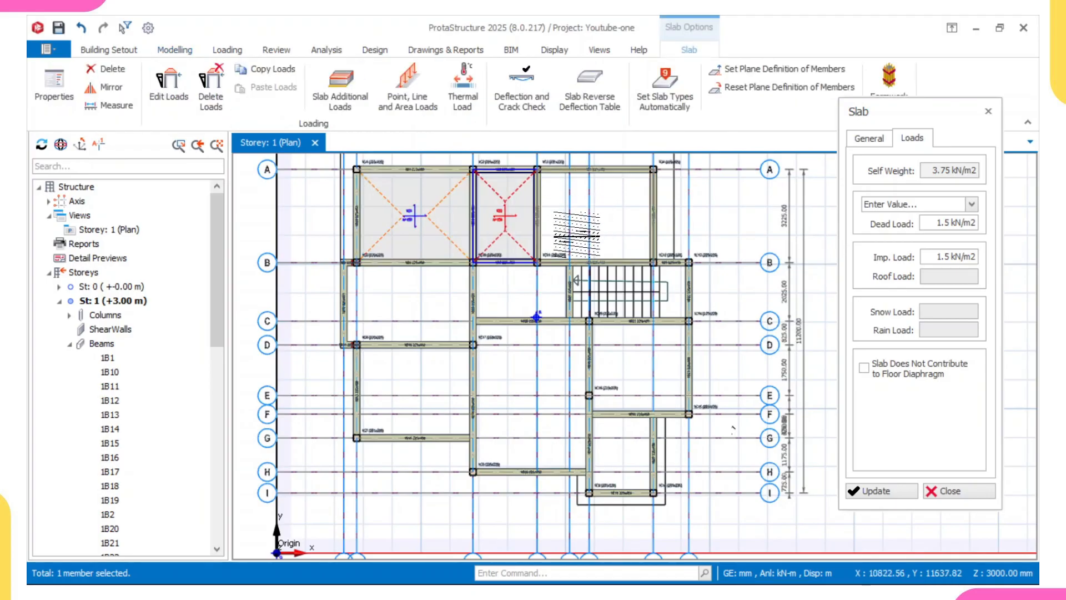
# - Insert slabs in the B–D and D–G bays west of axis 3, the C–H bay, and the C–F and F–I bays east of axis 6
pyautogui.click(439, 311)
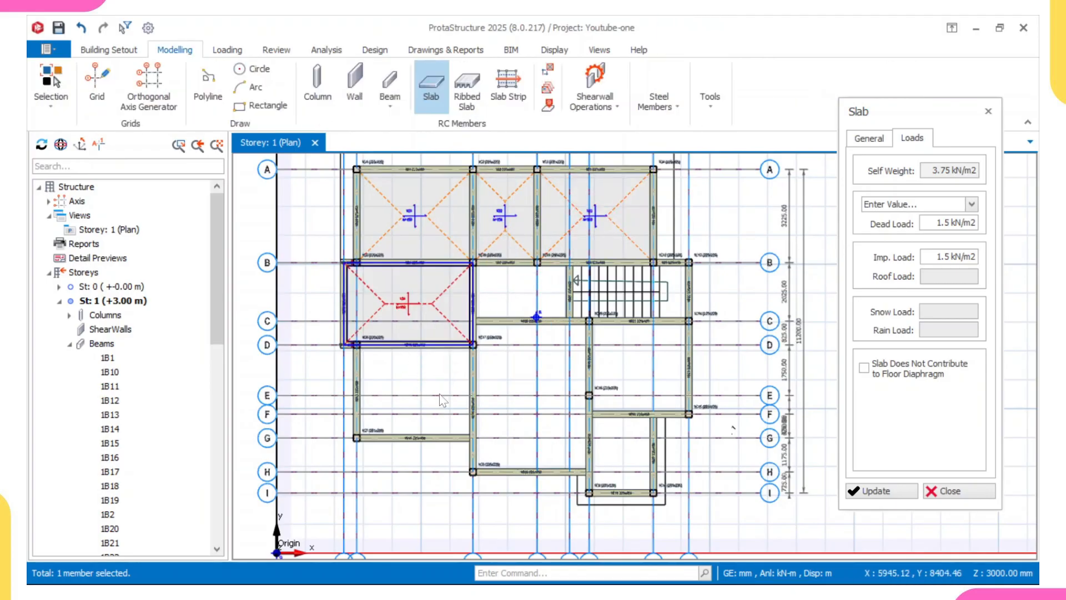
pyautogui.click(413, 389)
pyautogui.click(533, 395)
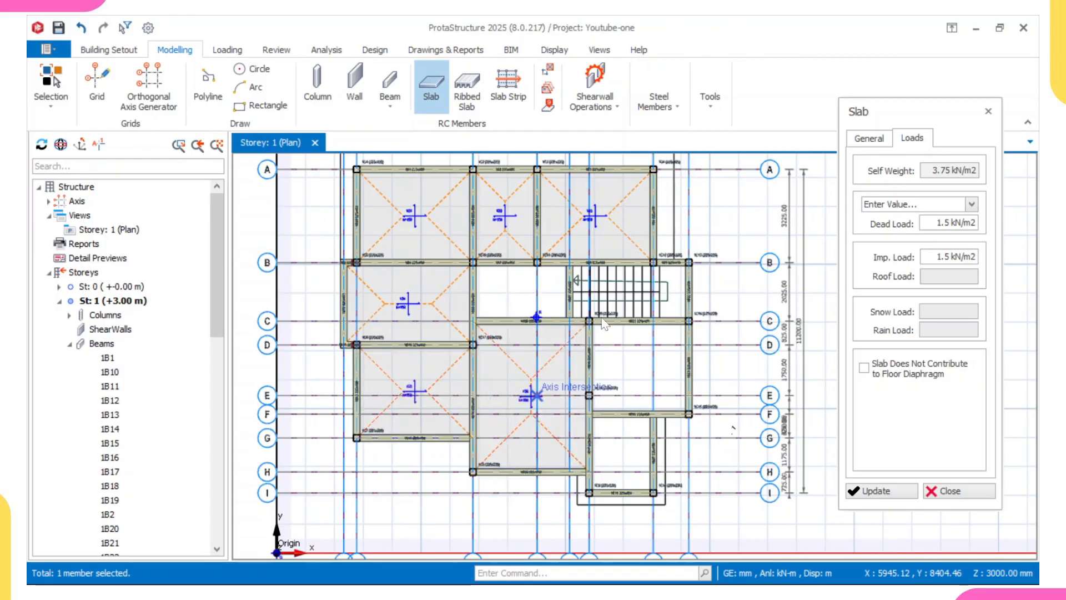
pyautogui.click(638, 366)
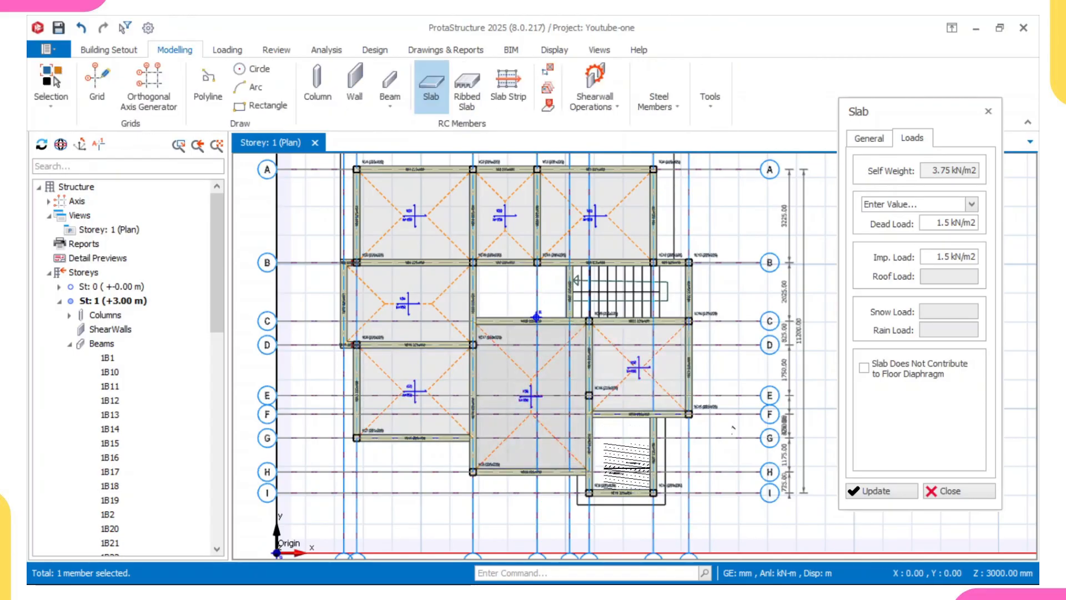
pyautogui.click(621, 452)
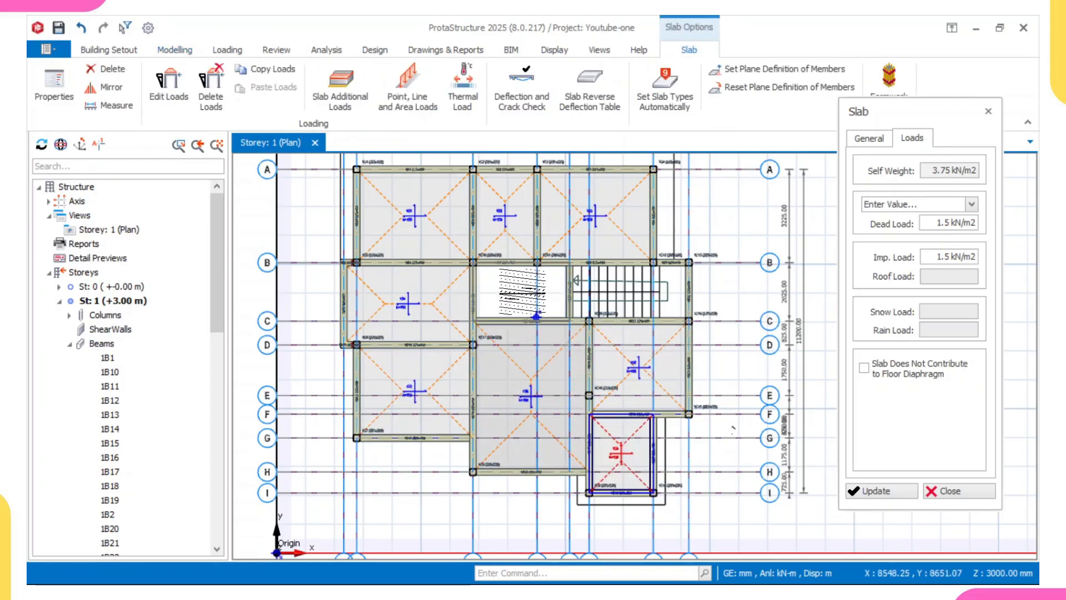
# - Insert the slab between grids B and C beside the staircase, from axis 3 to 5, and end slab insertion
pyautogui.click(536, 316)
pyautogui.scroll(3, 533, 314)
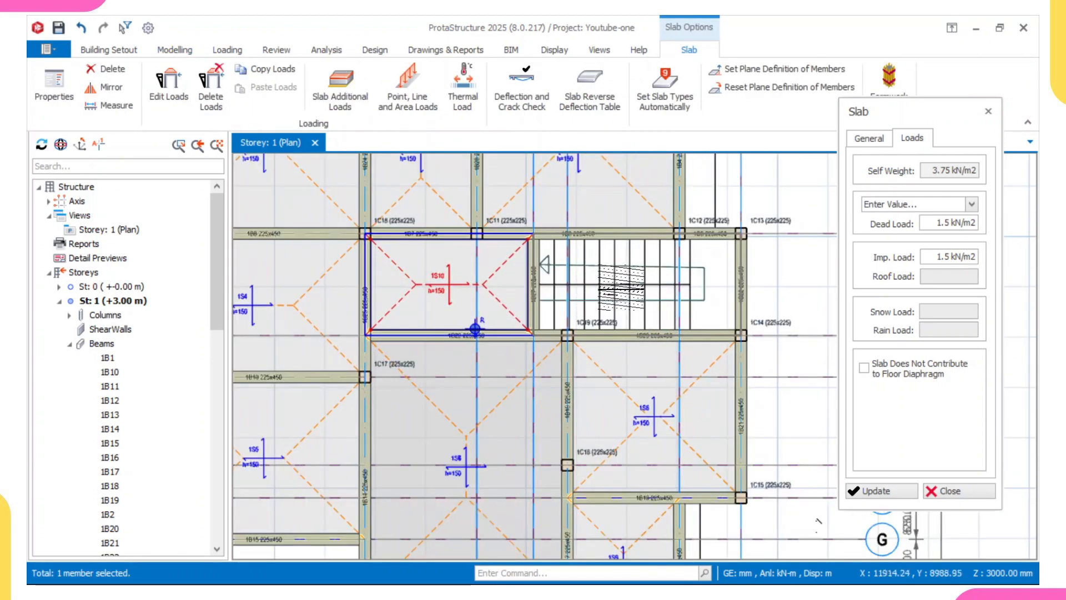
pyautogui.scroll(-1, 649, 293)
pyautogui.click(944, 490)
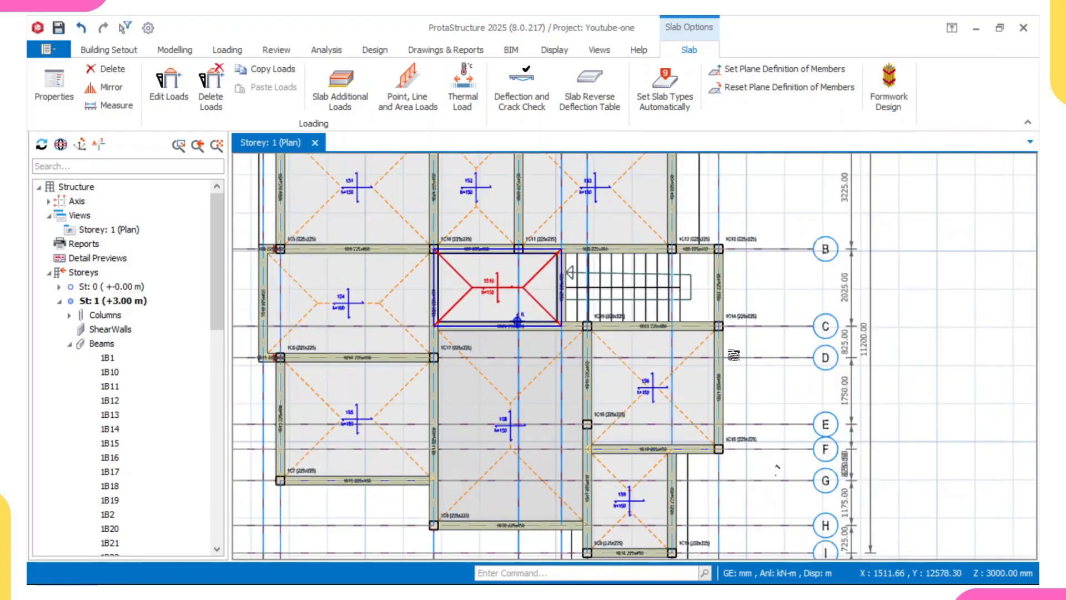
# - Look over the inserted slabs on the storey 1 plan, up to the bays between grids A and B
pyautogui.scroll(-3, 671, 322)
pyautogui.moveTo(657, 314); pyautogui.dragTo(641, 304, button='middle')
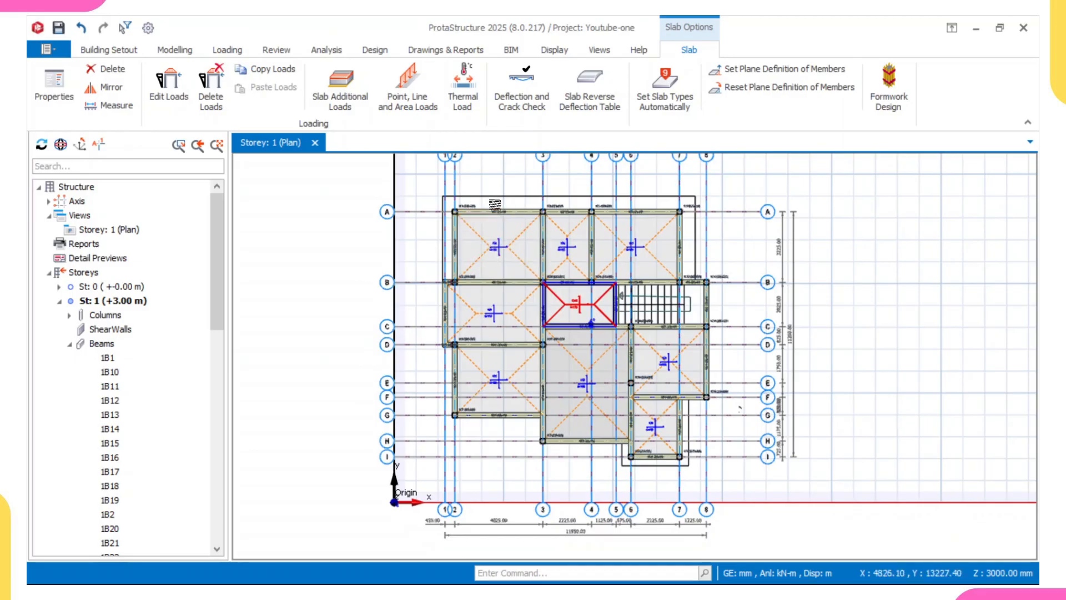
pyautogui.scroll(2, 493, 208)
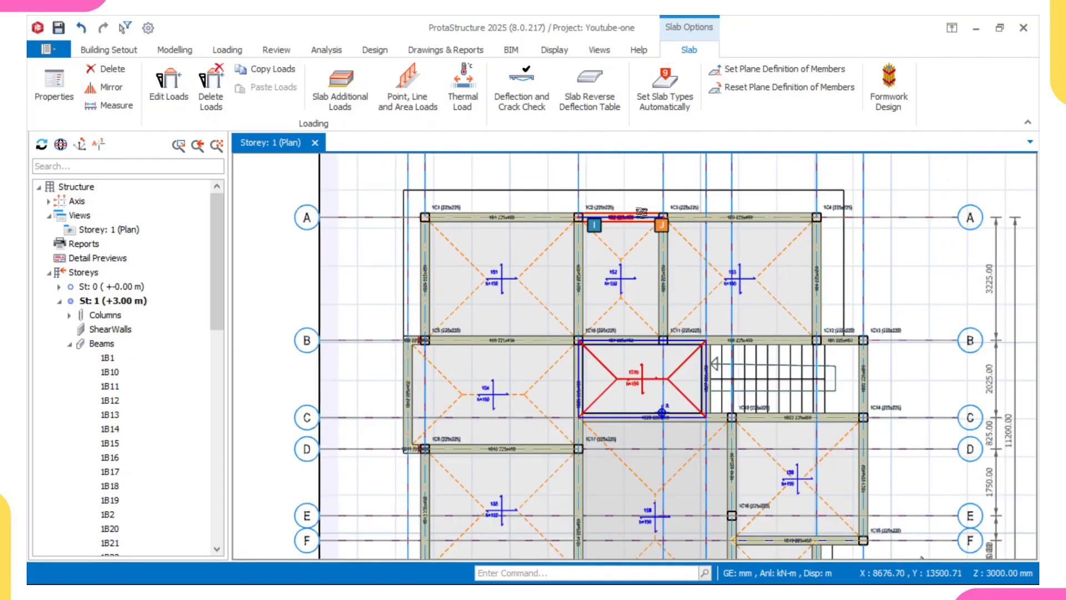
pyautogui.moveTo(665, 221); pyautogui.dragTo(623, 273, button='middle')
pyautogui.scroll(2, 594, 310)
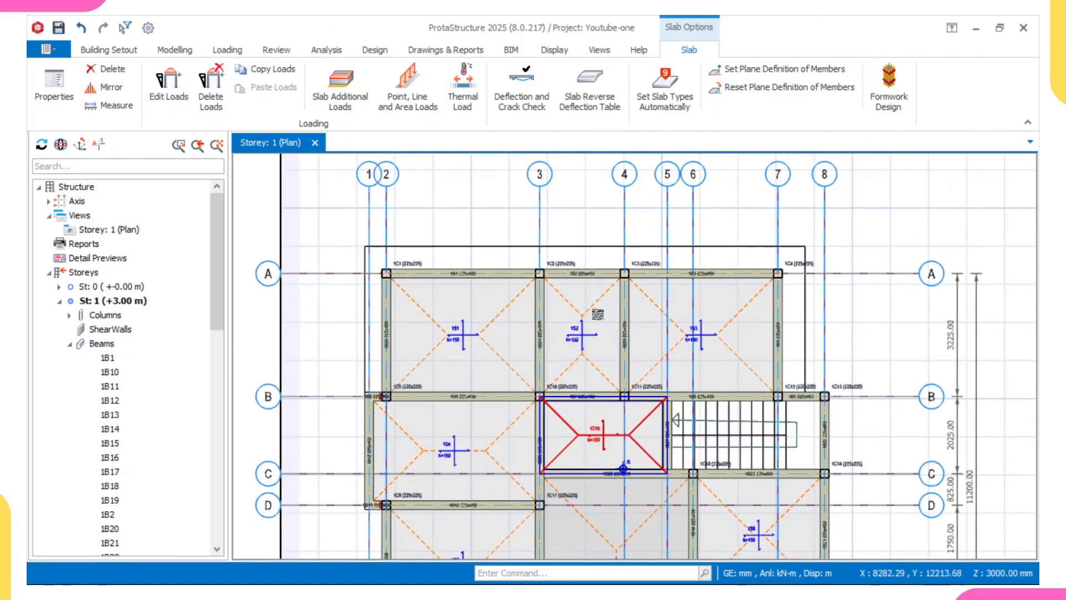
pyautogui.click(571, 309)
pyautogui.moveTo(571, 309); pyautogui.dragTo(606, 302, button='middle')
pyautogui.press('Escape')
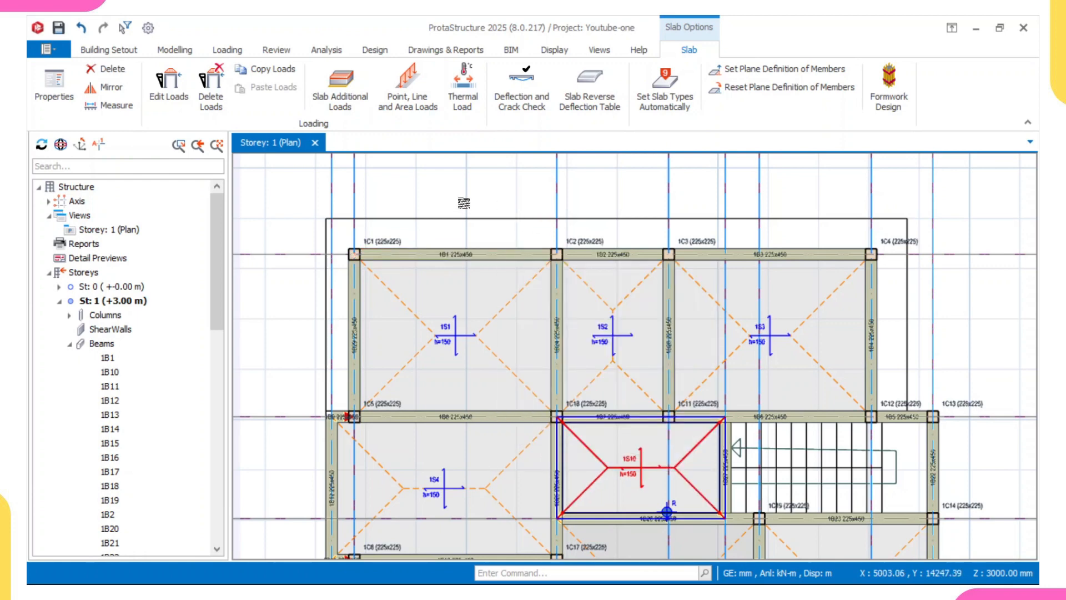
# - Examine the beams and columns along grid A, including the details of the beam between axes 3 and 4
pyautogui.click(504, 254)
pyautogui.moveTo(504, 255); pyautogui.dragTo(503, 253)
pyautogui.click(497, 195)
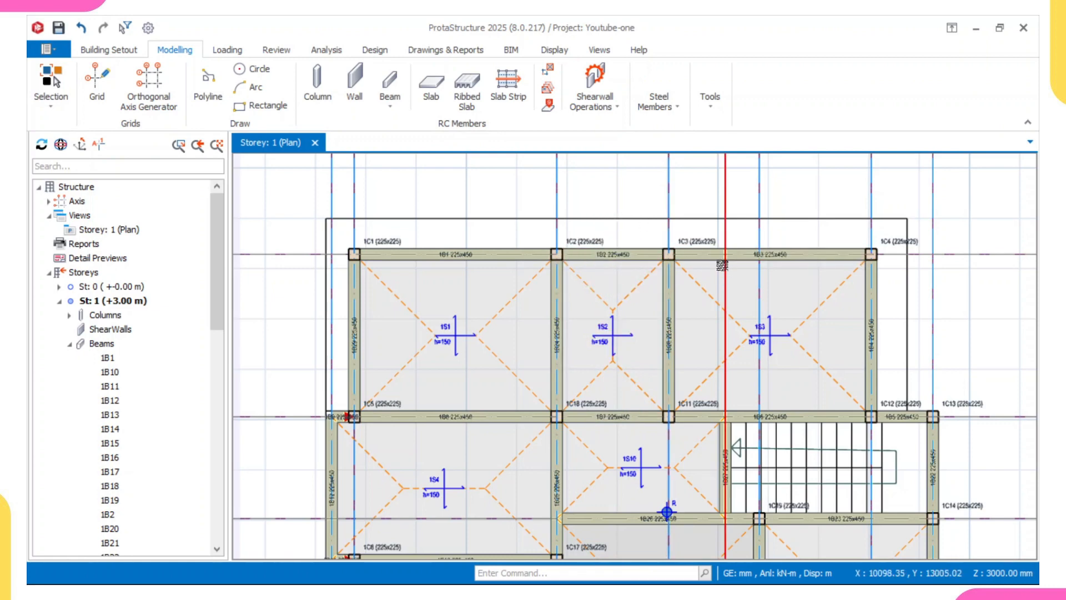
pyautogui.moveTo(721, 266)
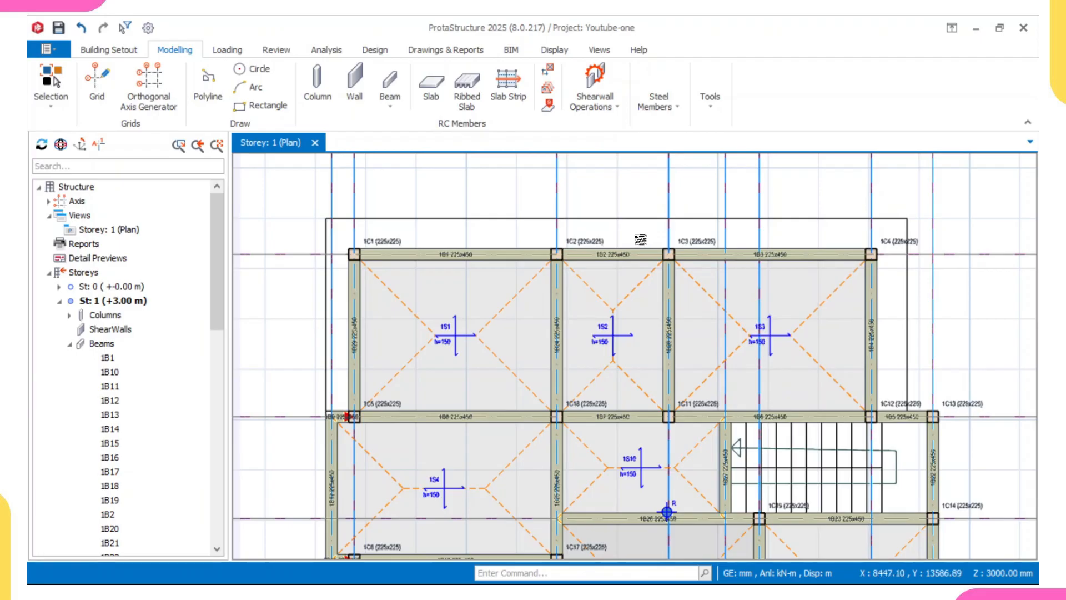
pyautogui.click(603, 250)
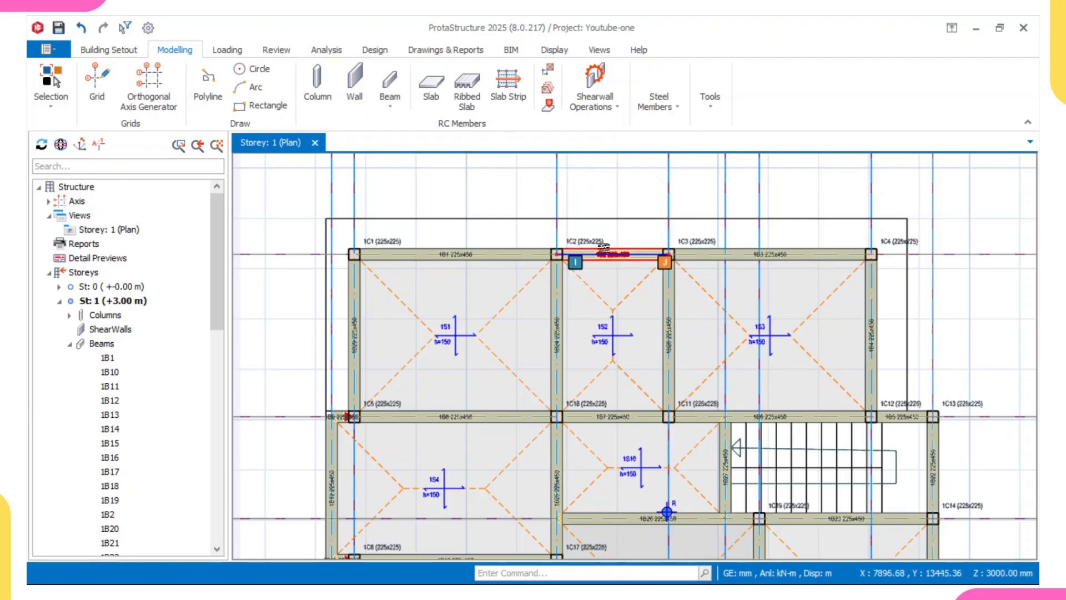
pyautogui.moveTo(595, 251)
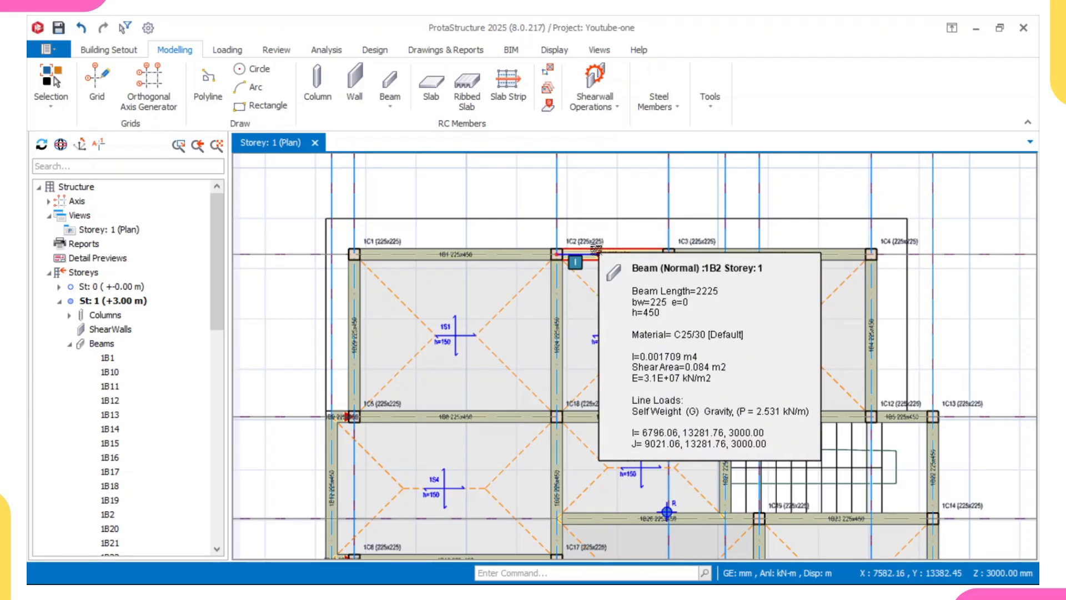
pyautogui.click(602, 243)
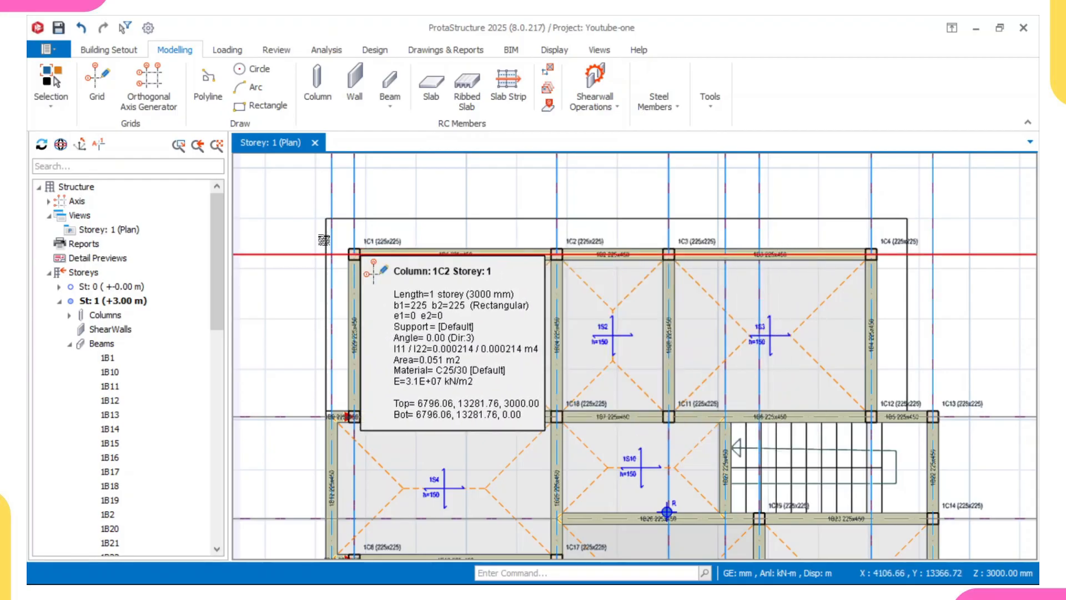
pyautogui.click(362, 248)
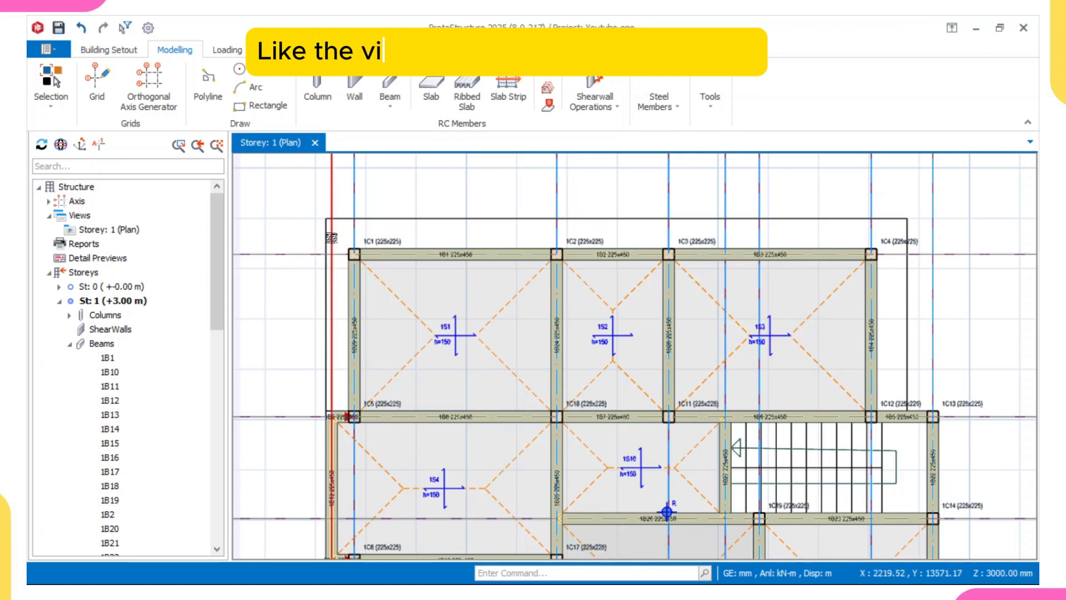
pyautogui.click(371, 251)
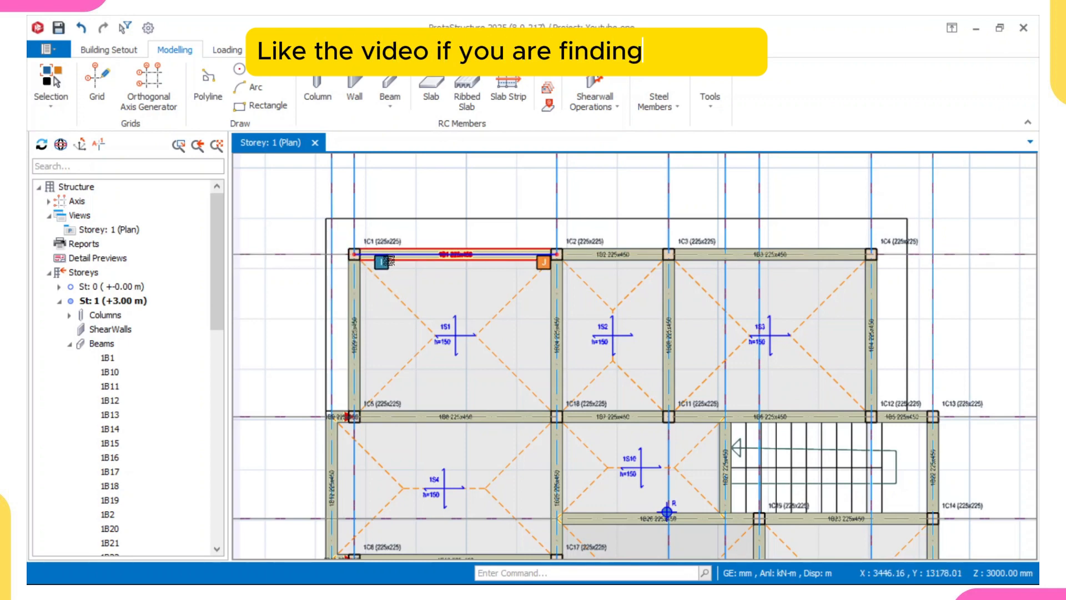
pyautogui.moveTo(387, 260)
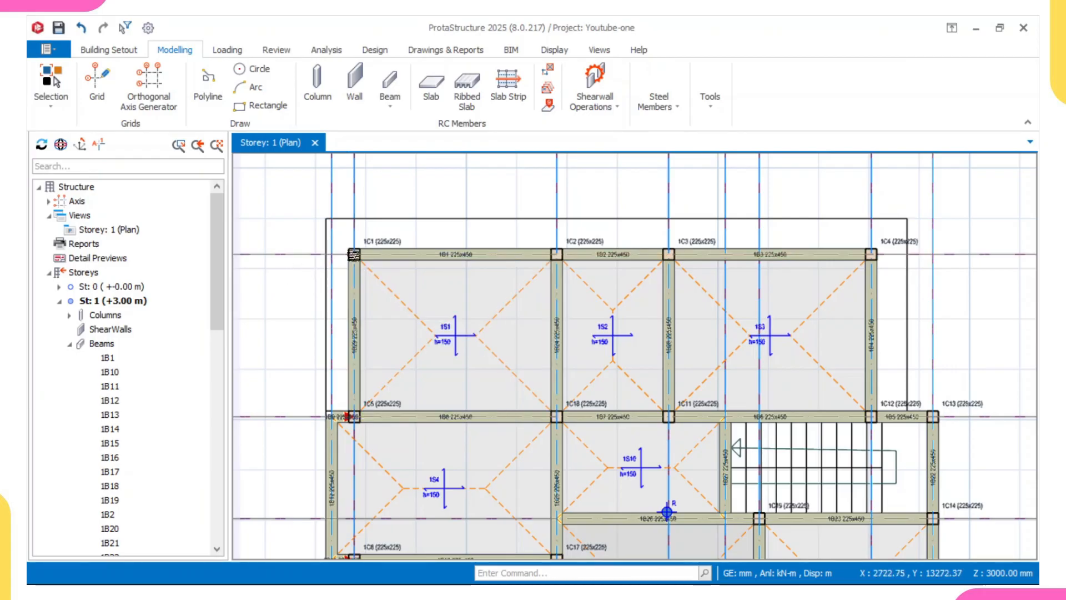
pyautogui.click(456, 256)
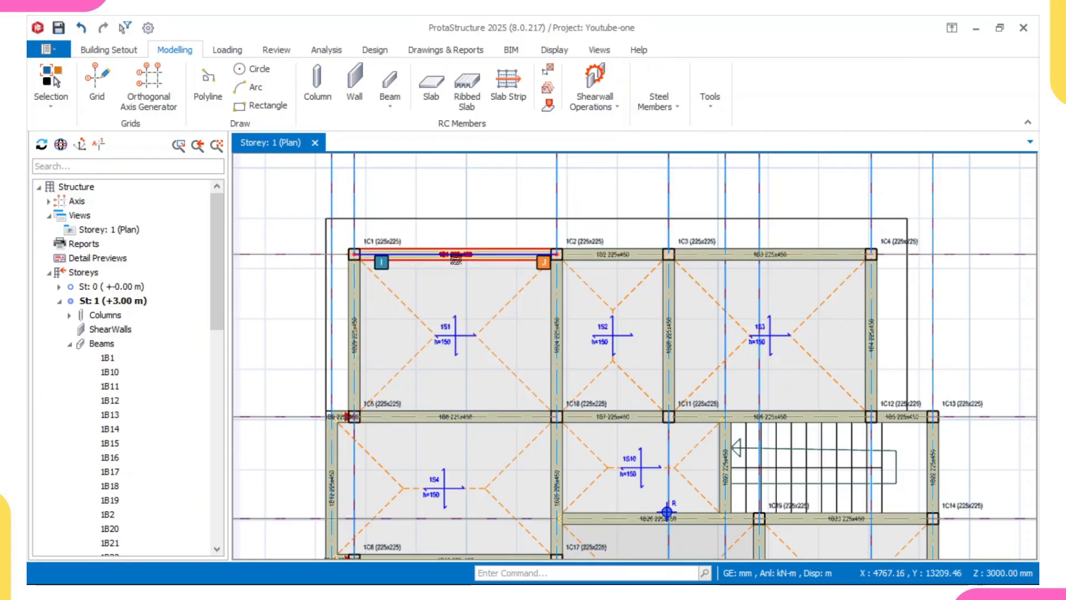
pyautogui.moveTo(454, 255)
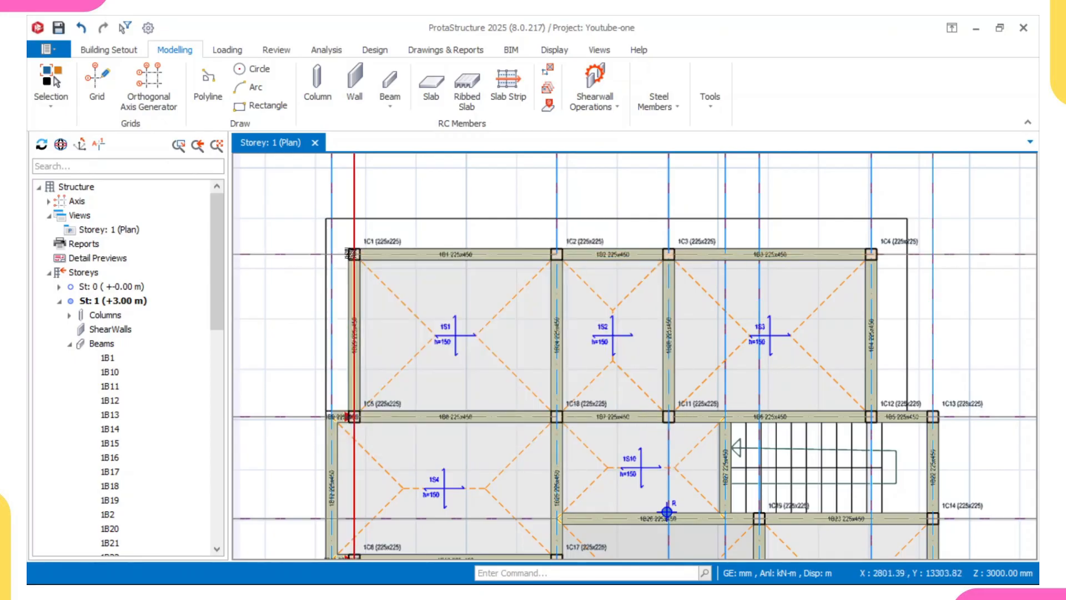
pyautogui.moveTo(352, 253)
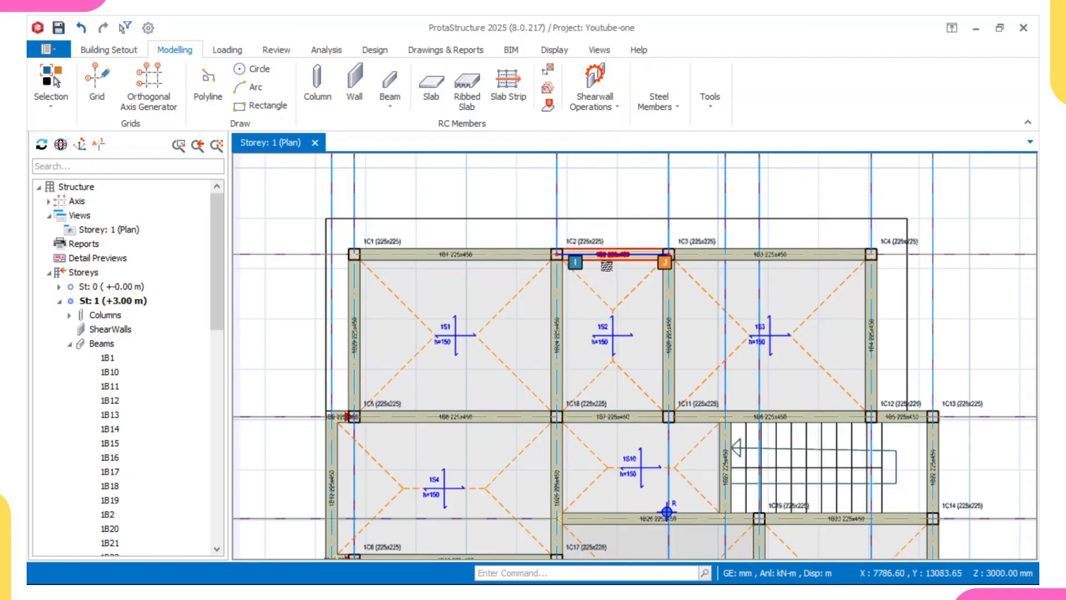
pyautogui.moveTo(603, 265)
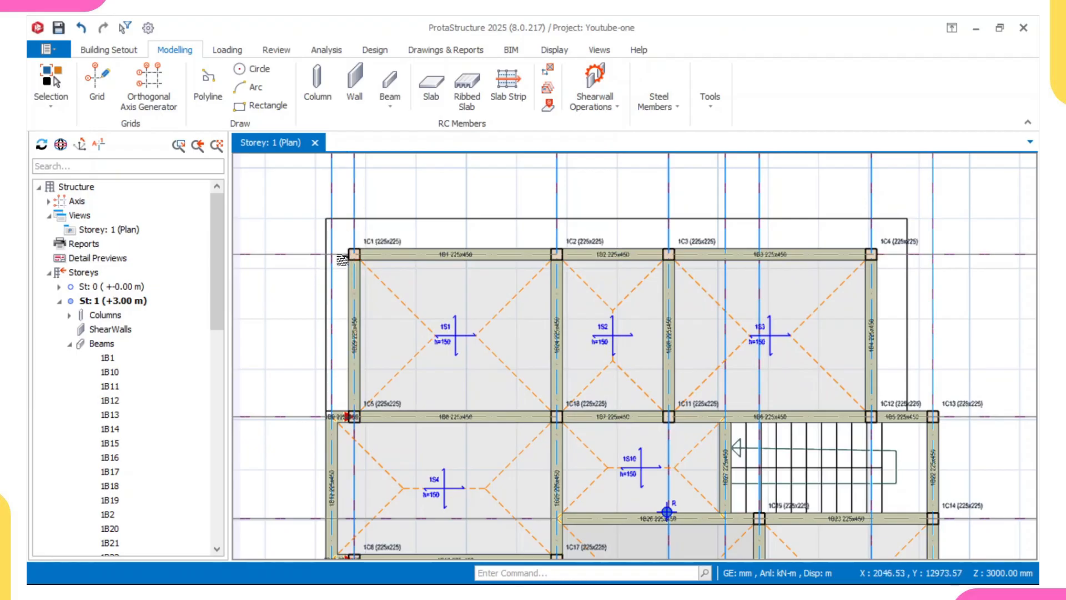
pyautogui.click(399, 261)
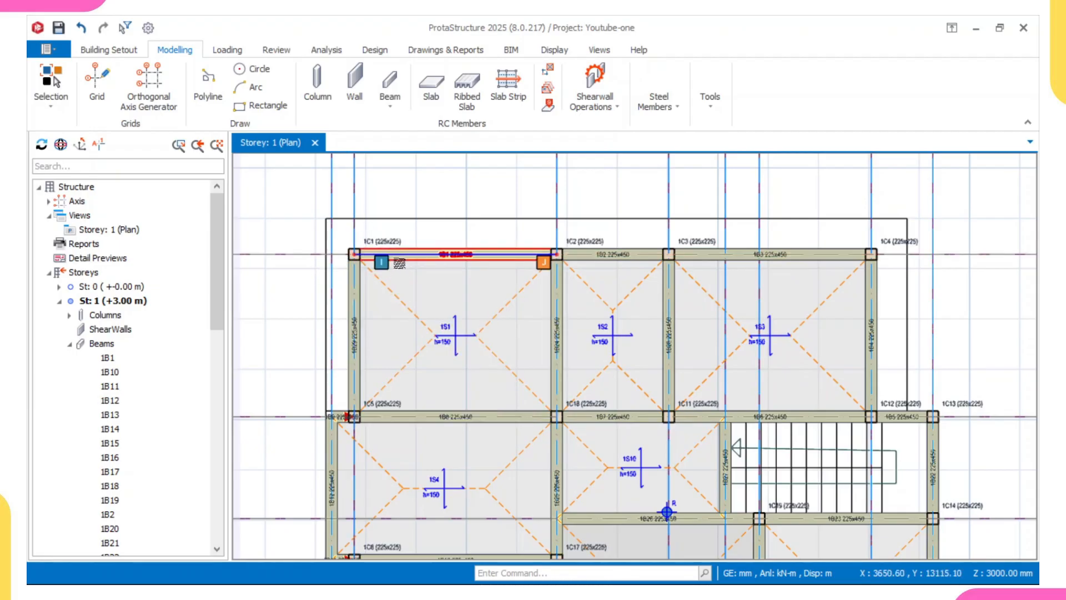
pyautogui.moveTo(397, 265)
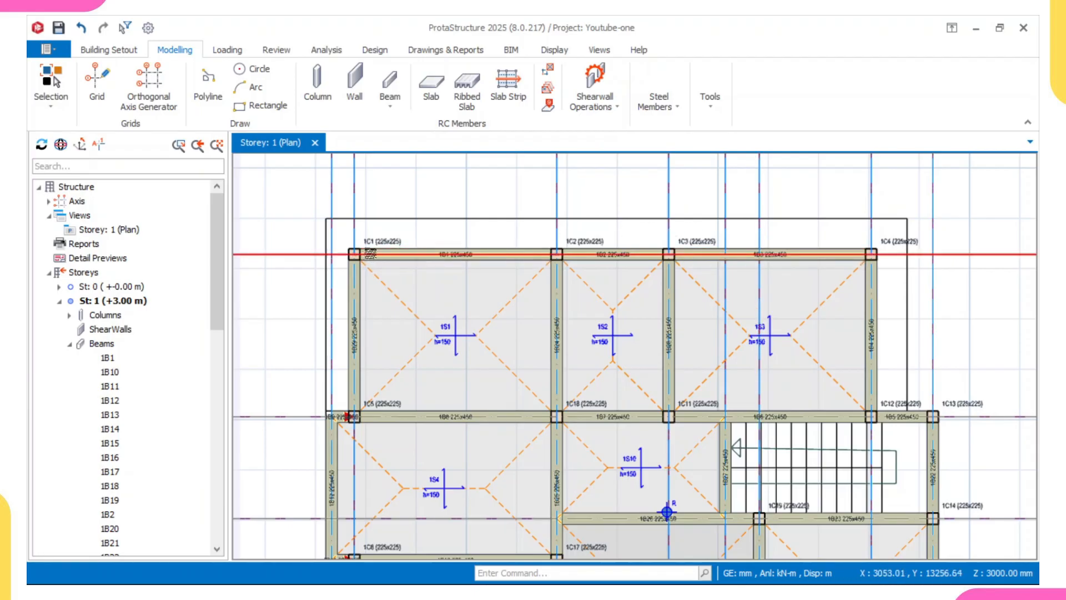
pyautogui.moveTo(370, 255)
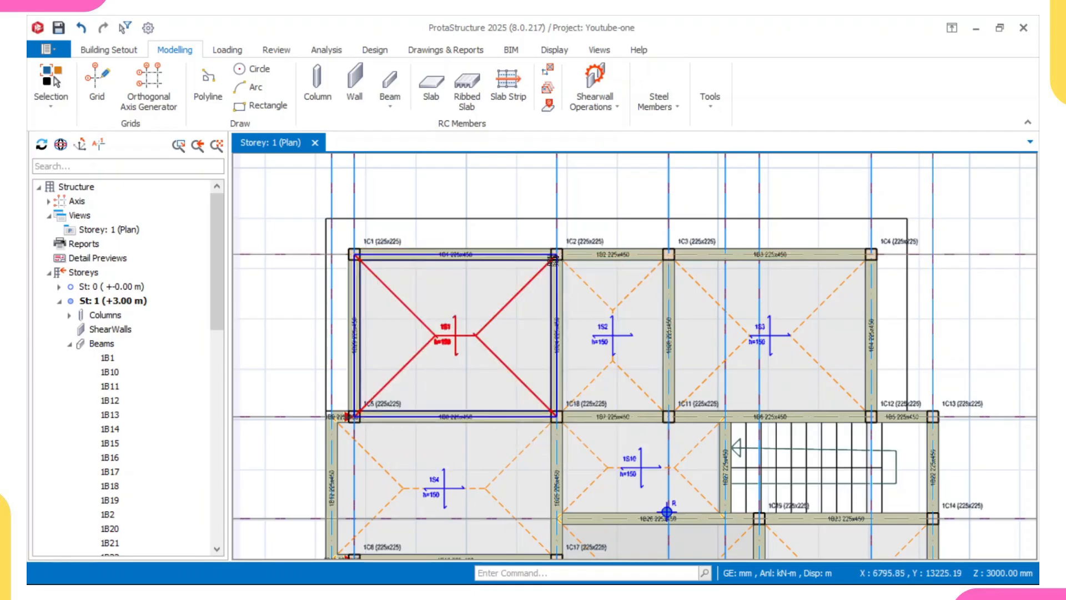
# - Update the end conditions of beam 1B1 on grid A to Hinge at Left End (i), for the selected beam only
pyautogui.click(466, 257)
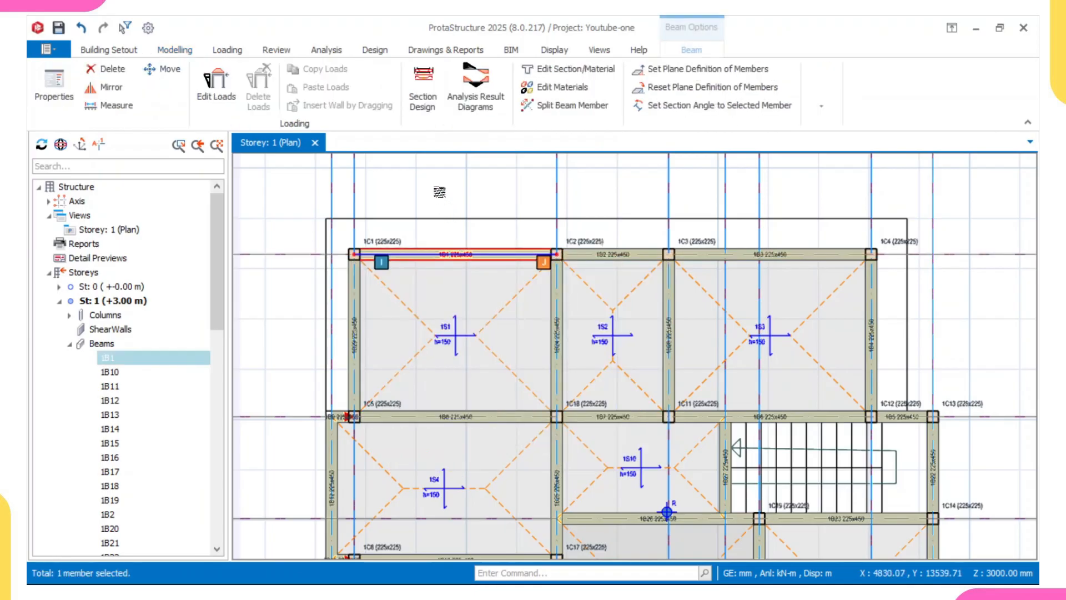
pyautogui.rightClick(438, 189)
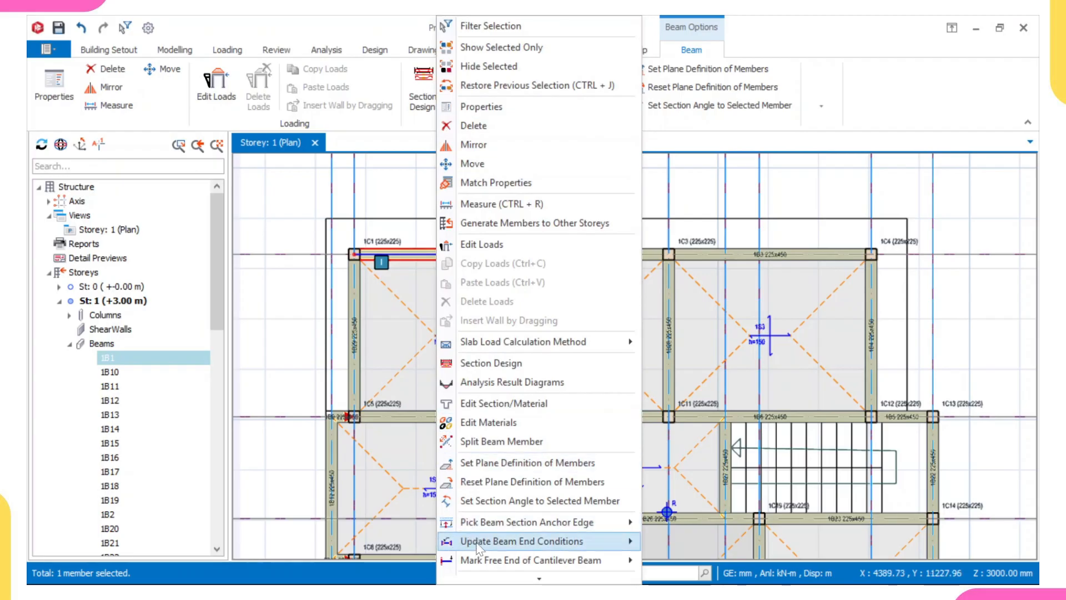
pyautogui.moveTo(488, 543)
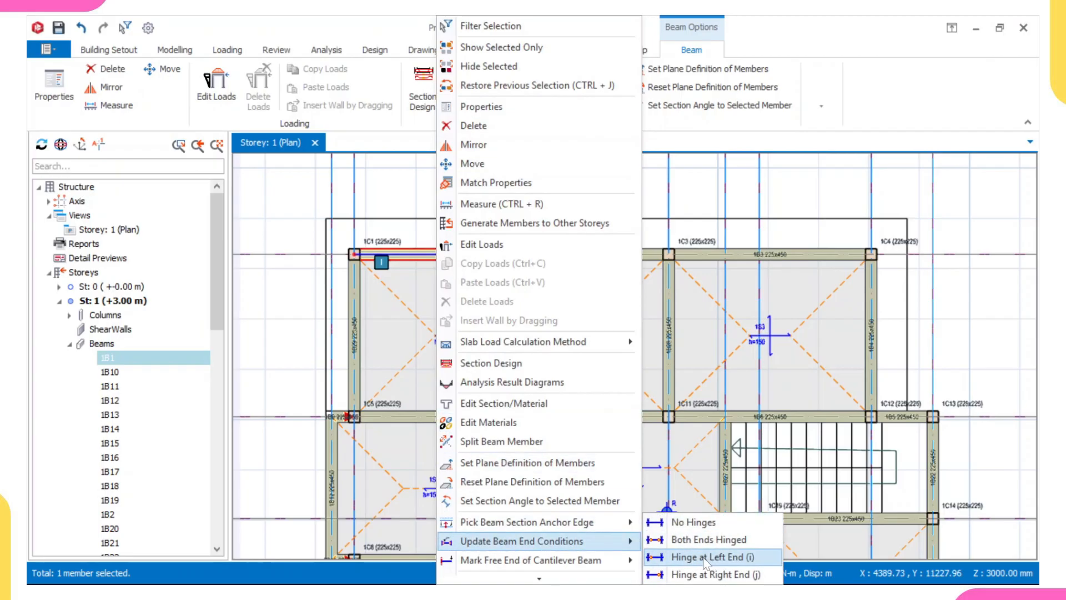
pyautogui.click(753, 557)
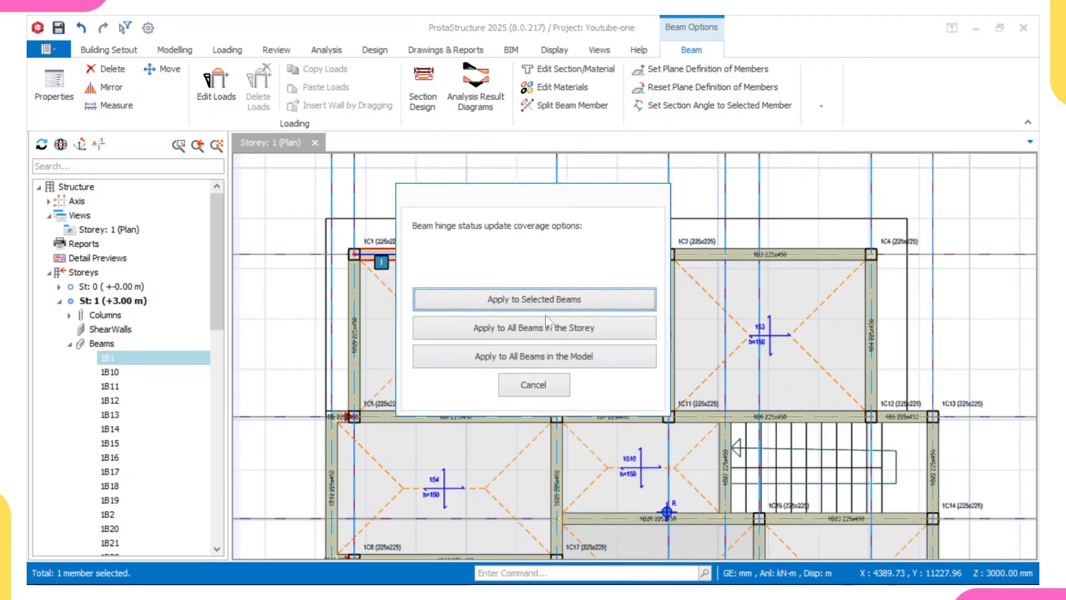
pyautogui.click(528, 304)
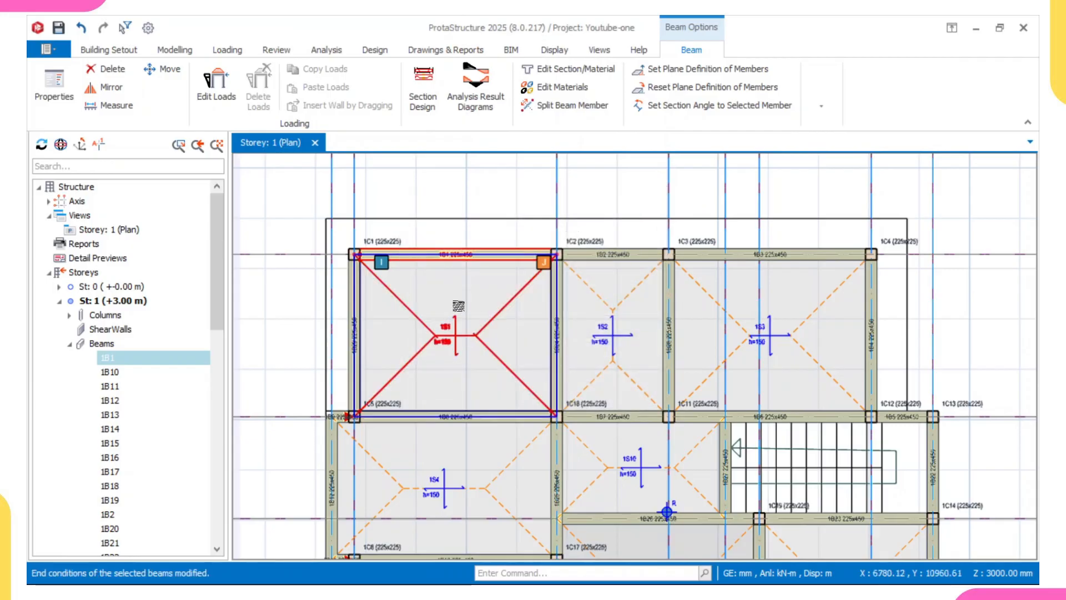
pyautogui.scroll(4, 373, 253)
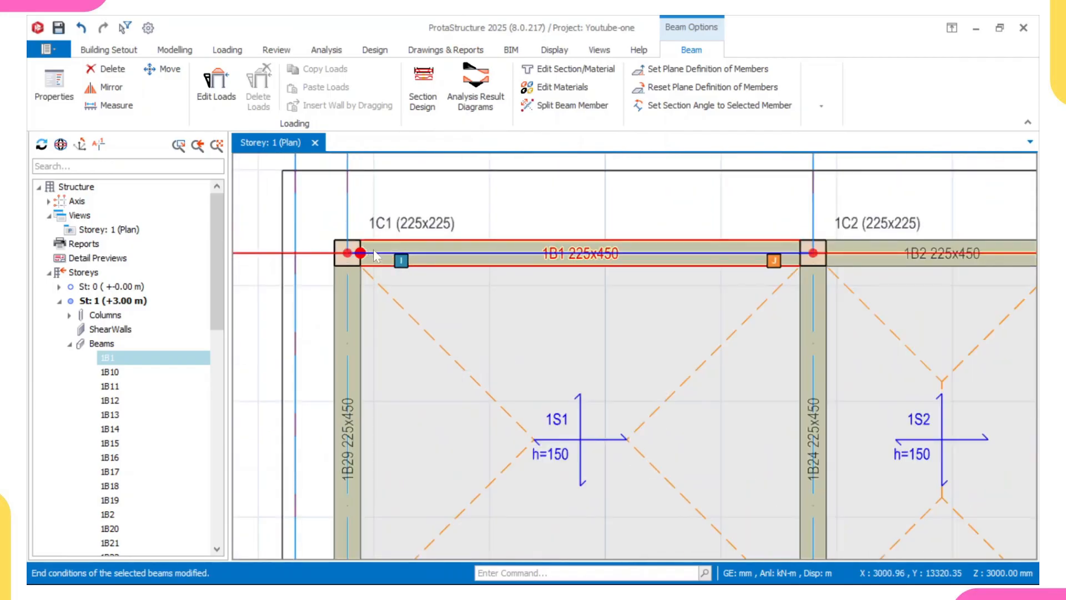
pyautogui.press('Escape')
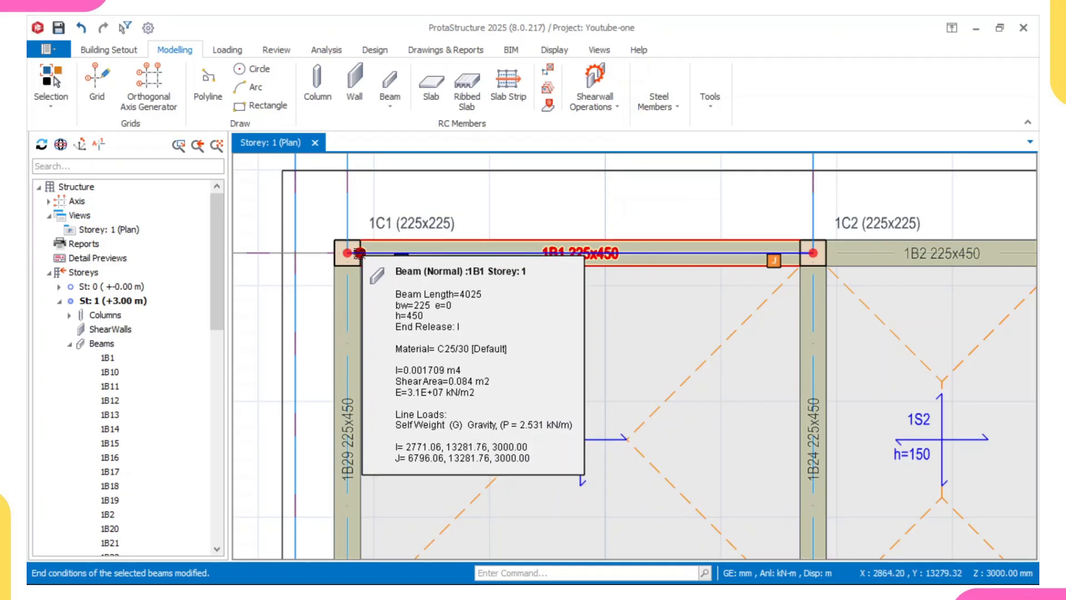
# - Examine the hinge marker on beam 1B1 and the other beams and columns along grid A up to axis 7
pyautogui.scroll(-2, 359, 253)
pyautogui.moveTo(359, 258); pyautogui.dragTo(359, 337, button='middle')
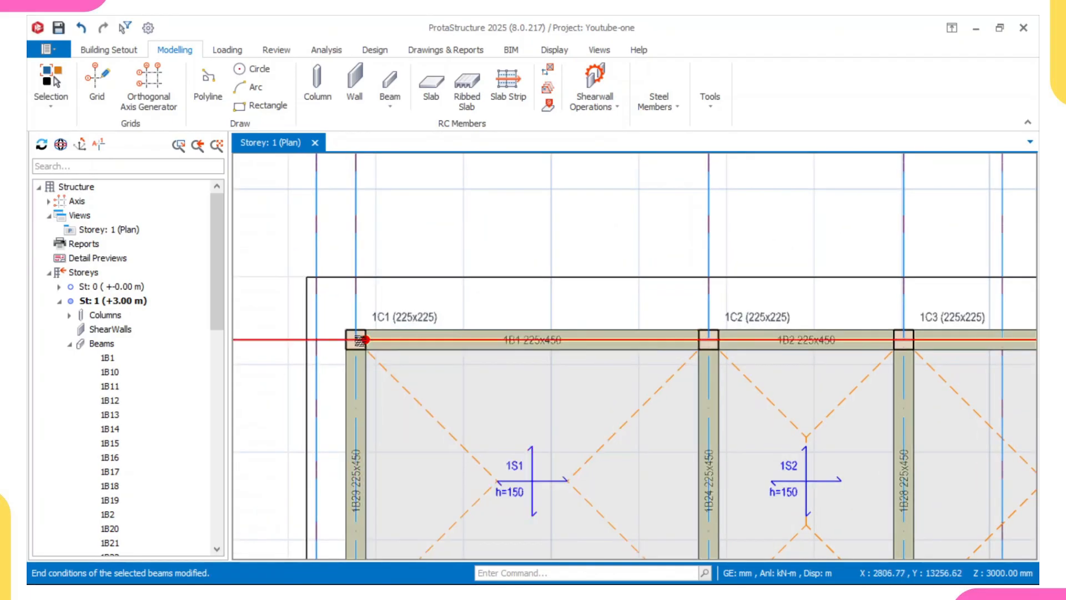
pyautogui.moveTo(365, 341)
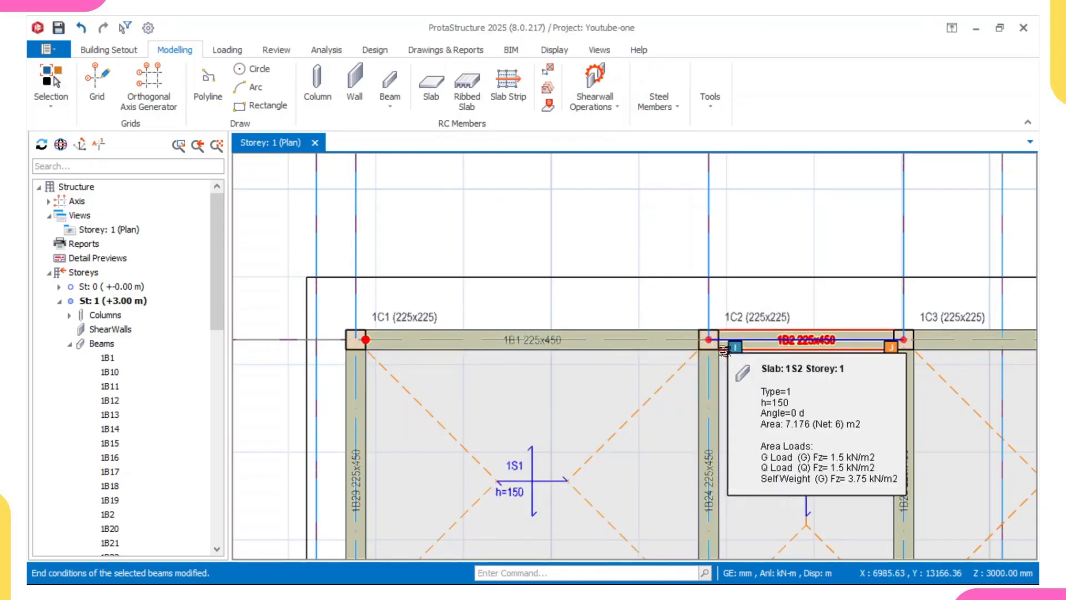
pyautogui.click(367, 339)
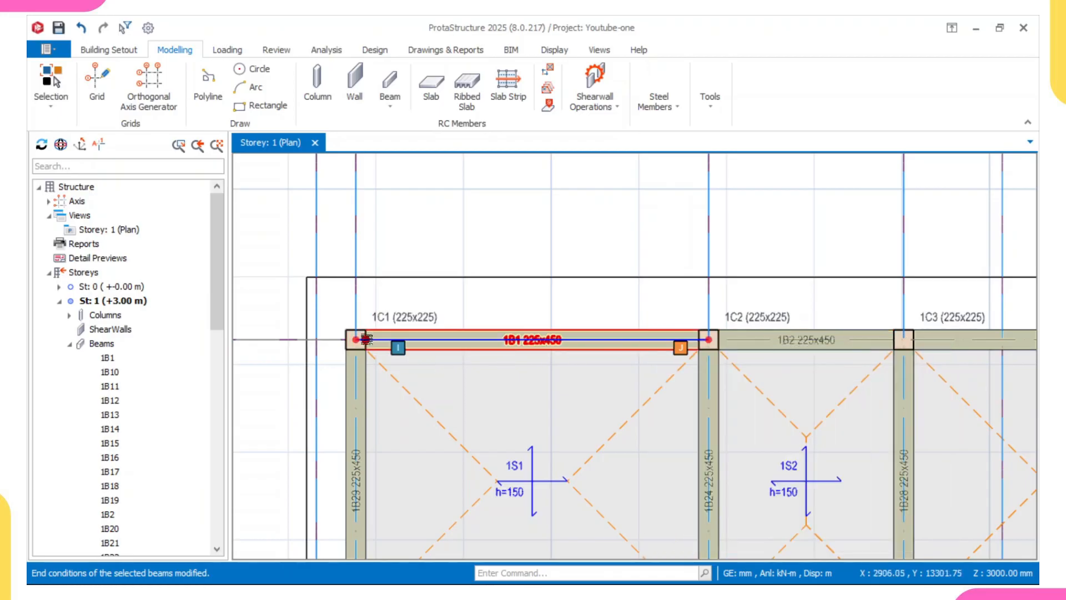
pyautogui.press('Escape')
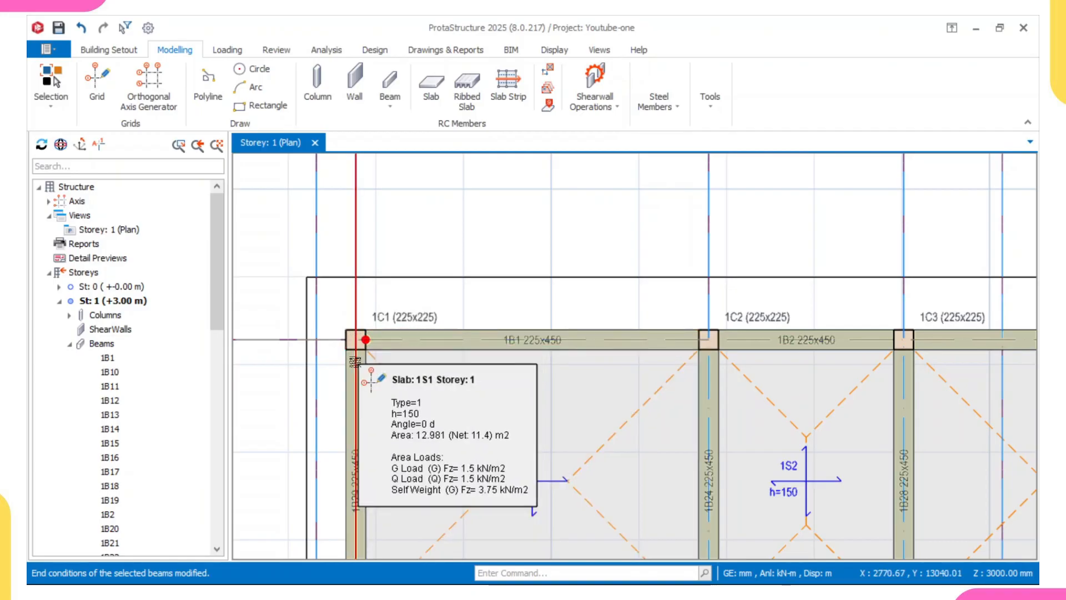
pyautogui.scroll(-2, 366, 339)
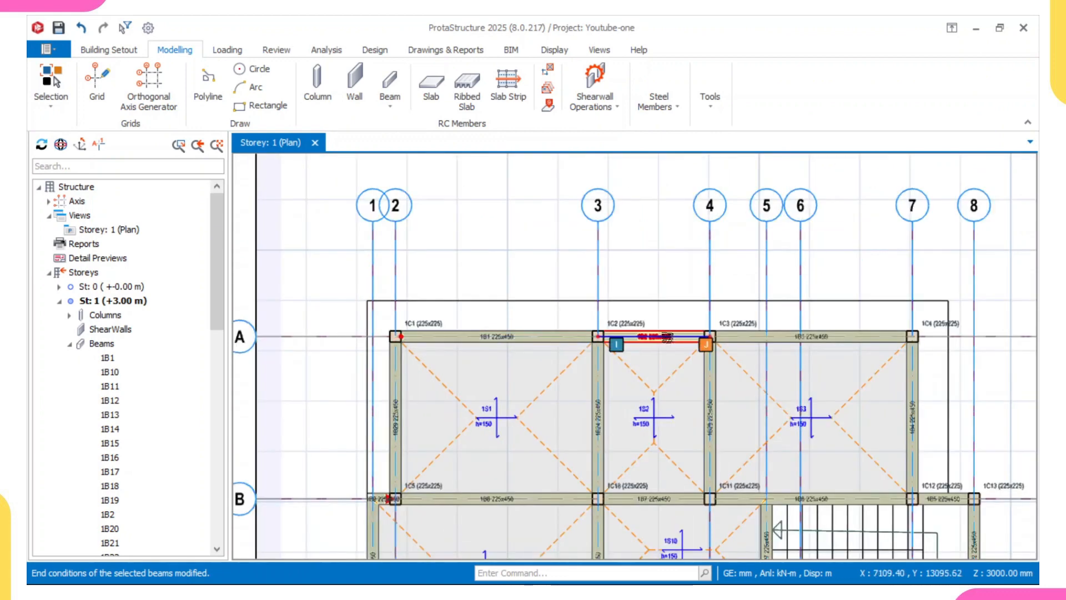
pyautogui.scroll(1, 595, 336)
pyautogui.click(345, 340)
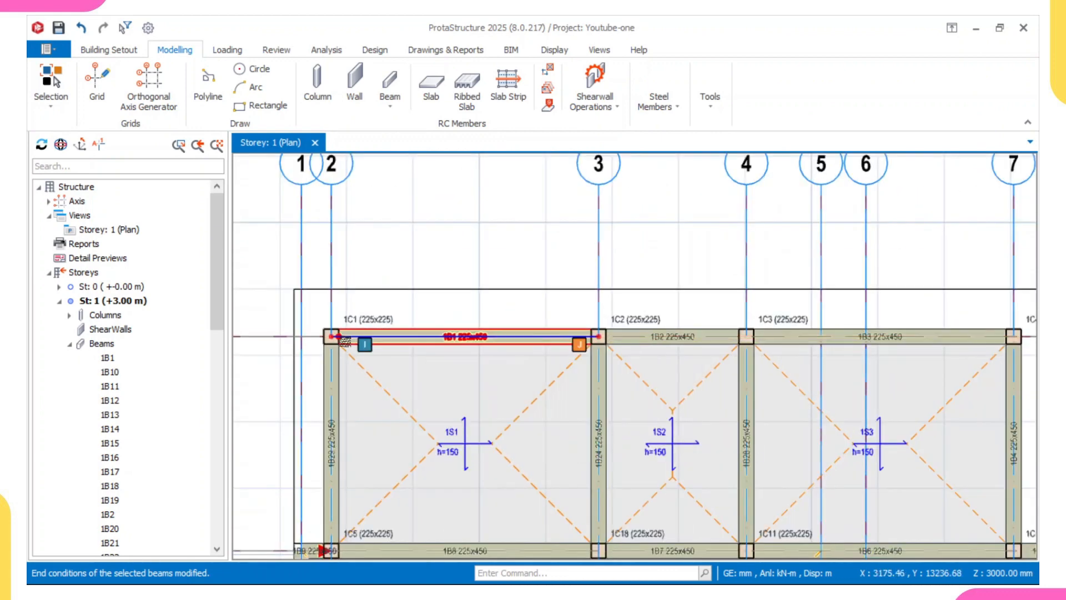
pyautogui.scroll(-2, 483, 336)
pyautogui.scroll(2, 365, 314)
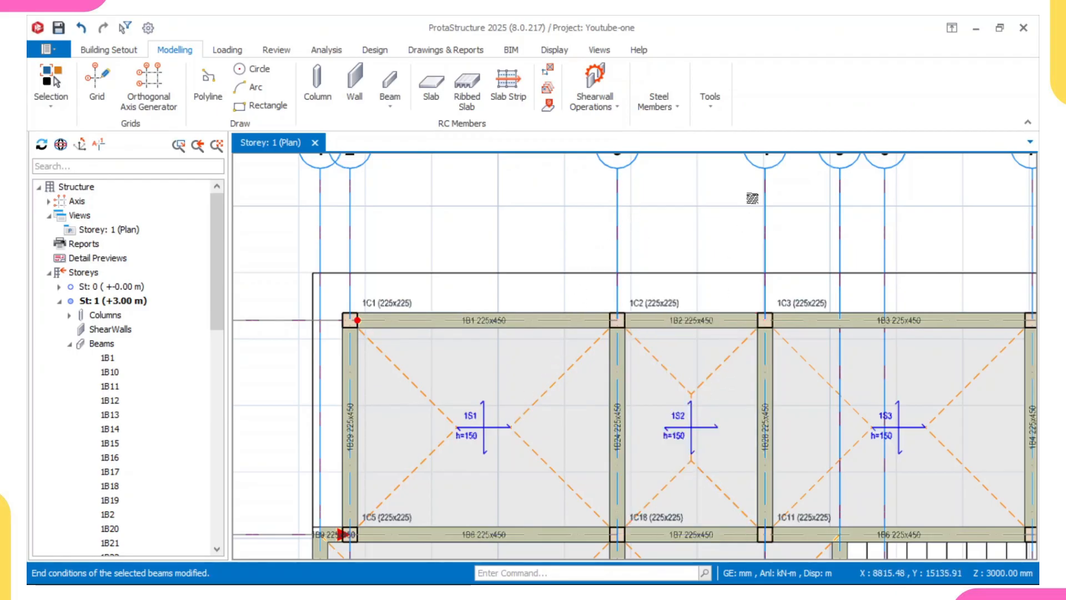
pyautogui.scroll(-2, 810, 315)
pyautogui.moveTo(844, 328); pyautogui.dragTo(734, 337, button='middle')
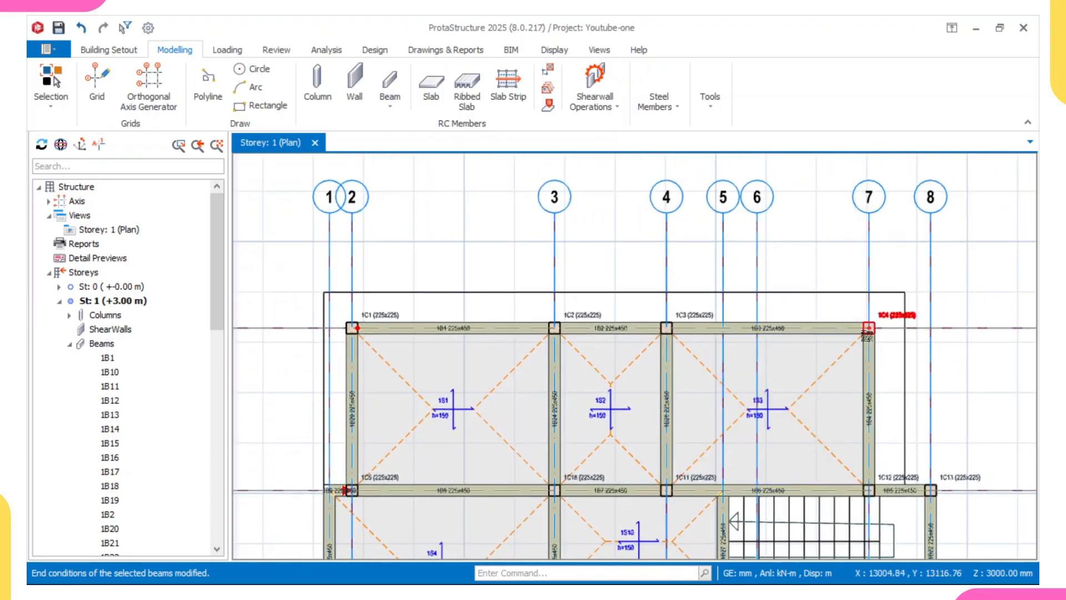
pyautogui.moveTo(862, 334)
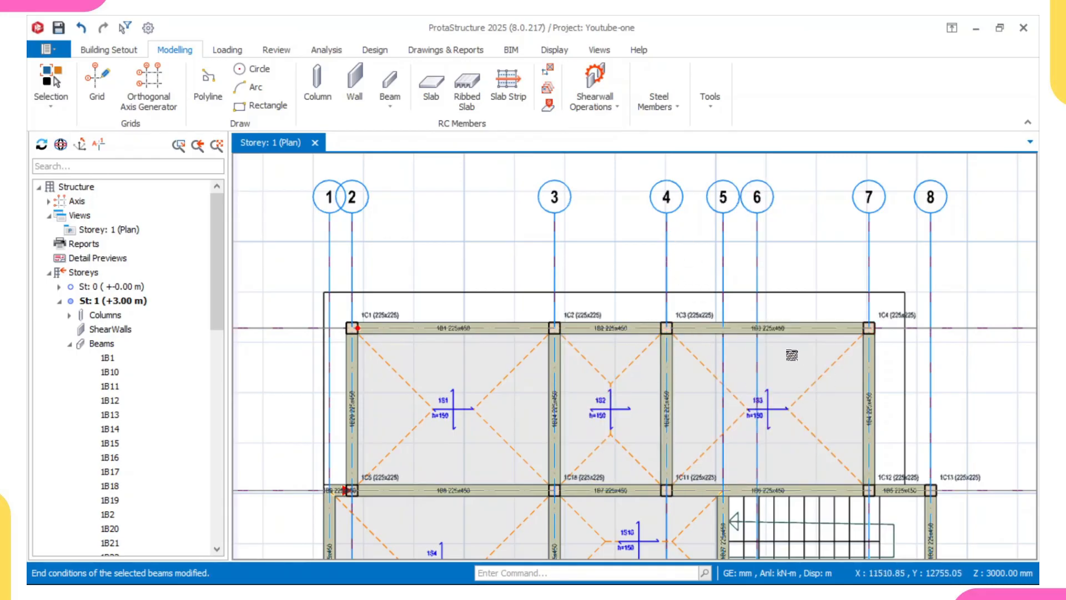
pyautogui.scroll(-2, 736, 360)
pyautogui.moveTo(672, 326); pyautogui.dragTo(632, 267, button='middle')
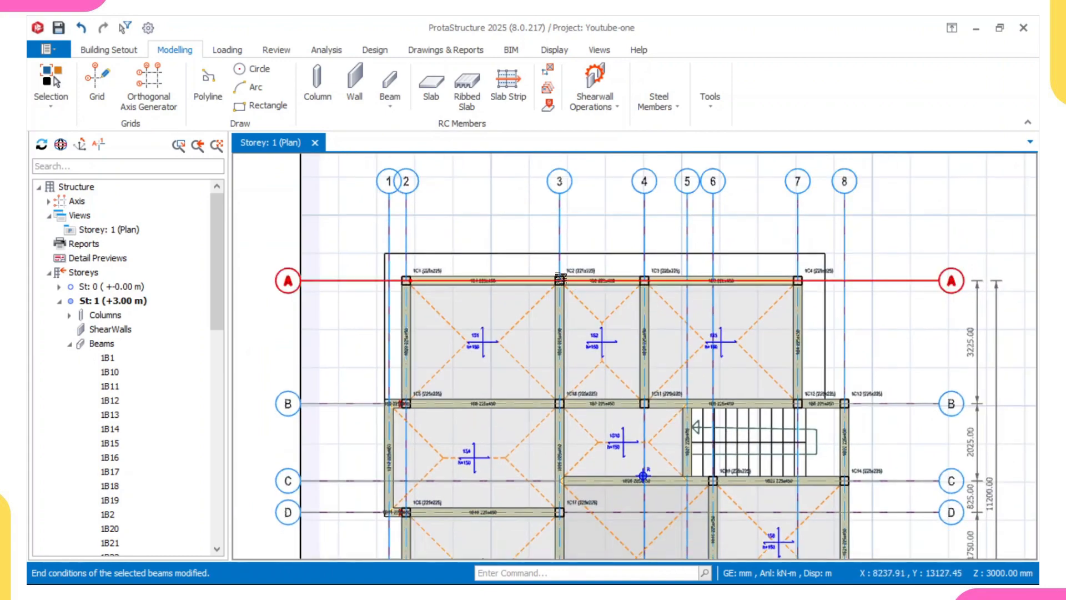
# - Set the end conditions of beam 1B29 on axis 2 between grids A and B to Both Ends Hinged, for the selected beam only
pyautogui.scroll(2, 402, 366)
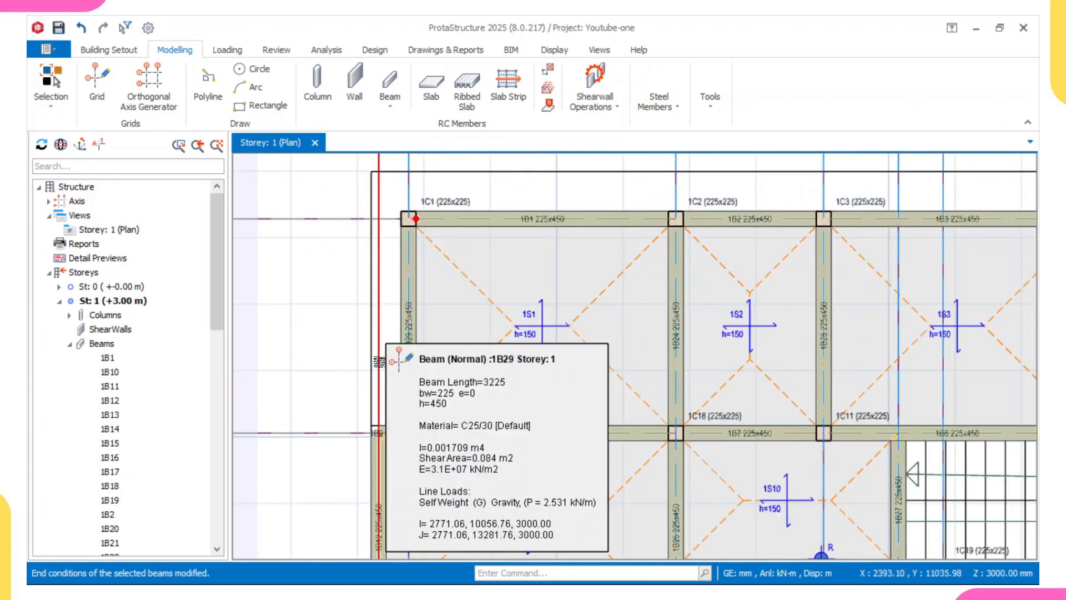
pyautogui.scroll(-1, 403, 366)
pyautogui.scroll(2, 408, 332)
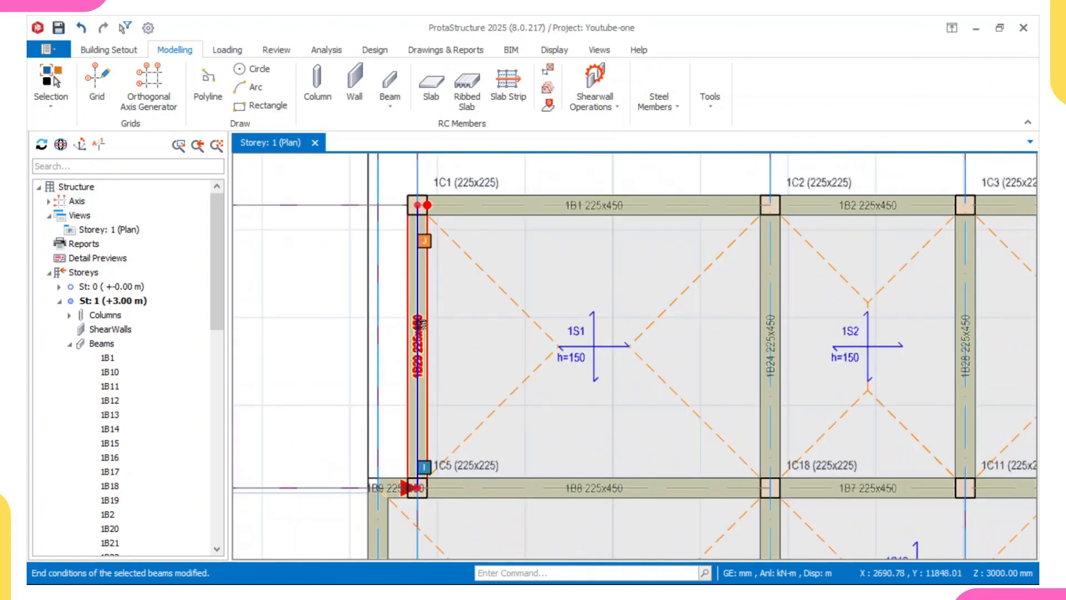
pyautogui.click(425, 205)
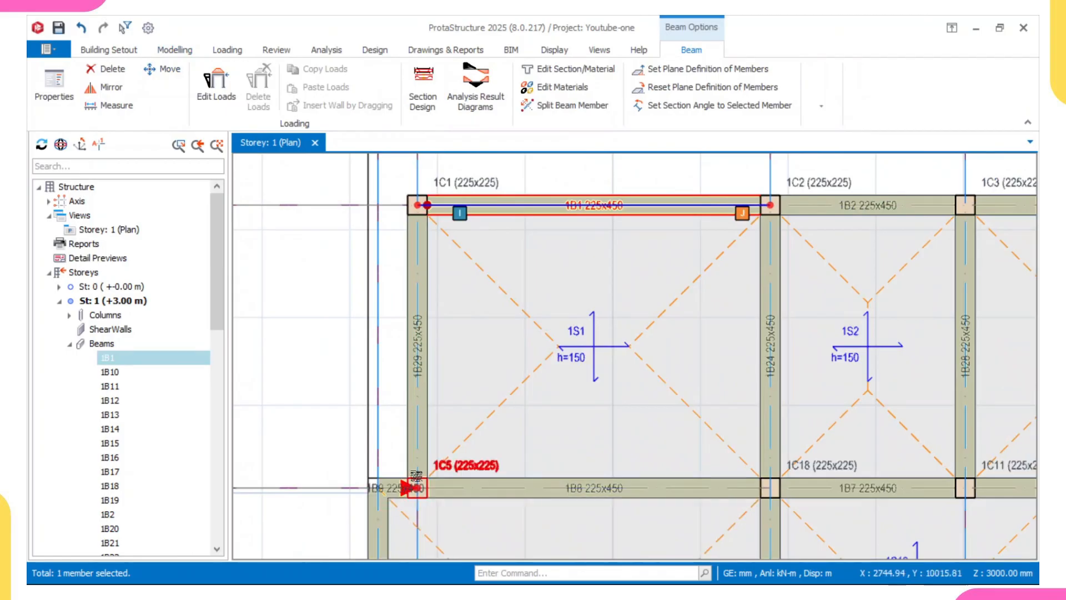
pyautogui.click(409, 364)
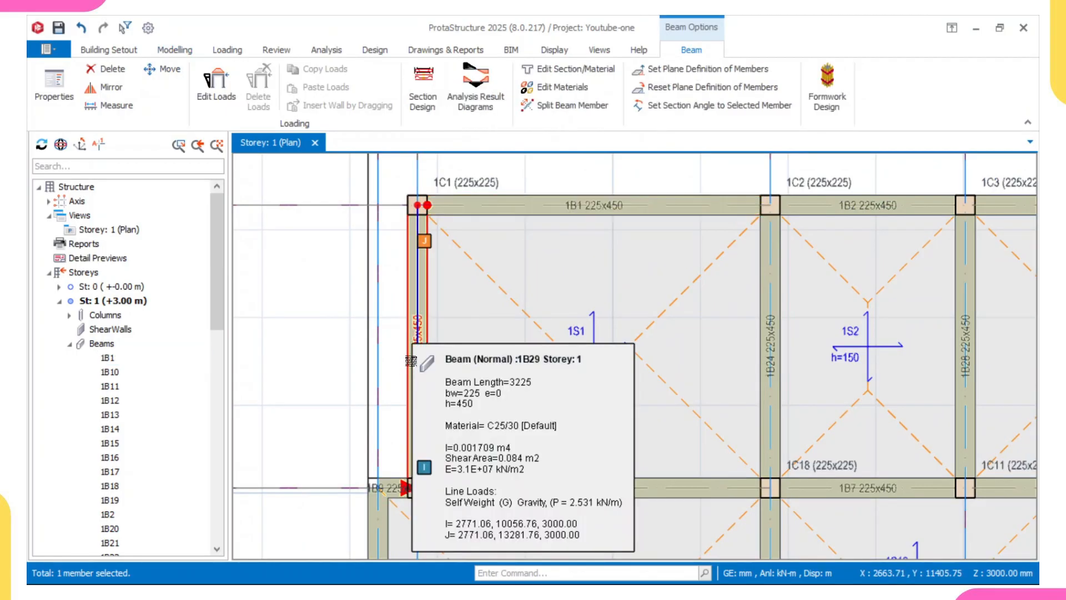
pyautogui.rightClick(459, 310)
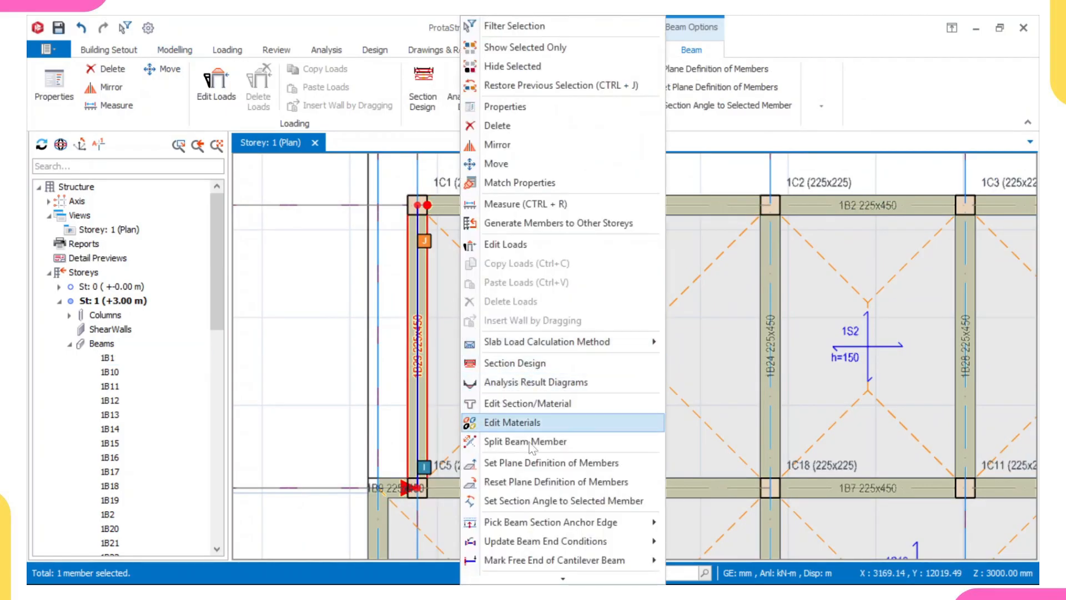
pyautogui.moveTo(533, 547)
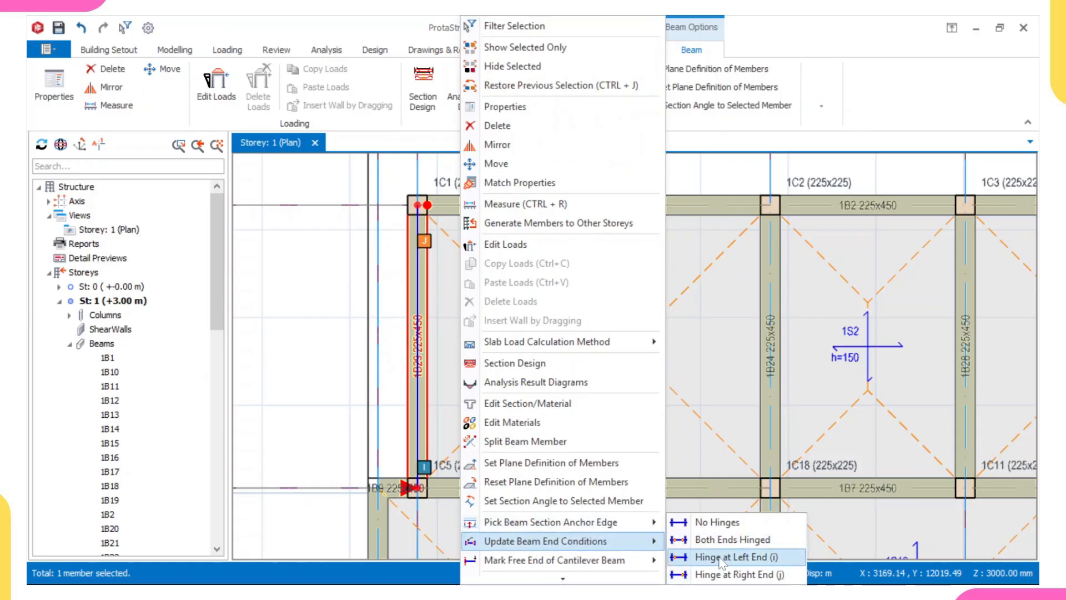
pyautogui.click(716, 539)
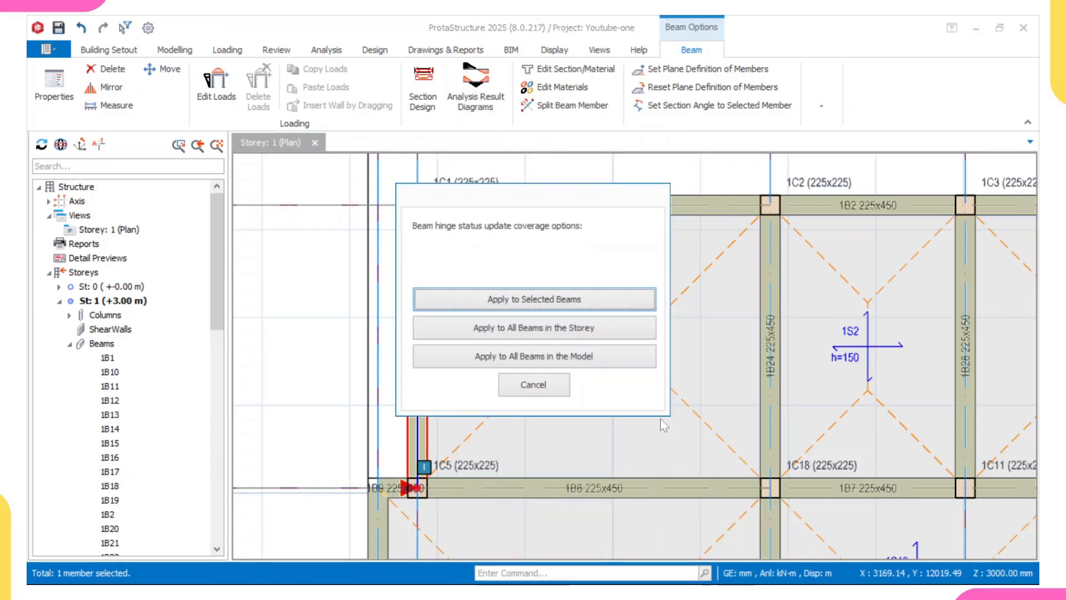
pyautogui.click(584, 307)
# - Extend the selection with the axis 2 beam between grids D and G and the beams on grid G and grid H
pyautogui.scroll(-3, 691, 408)
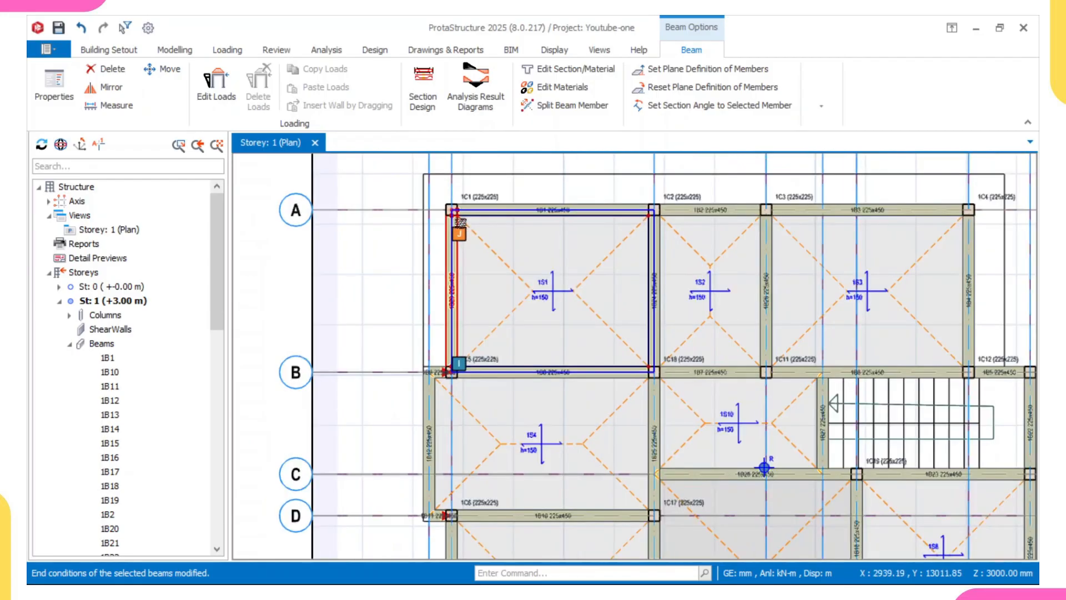
pyautogui.scroll(1, 452, 233)
pyautogui.scroll(-1, 452, 239)
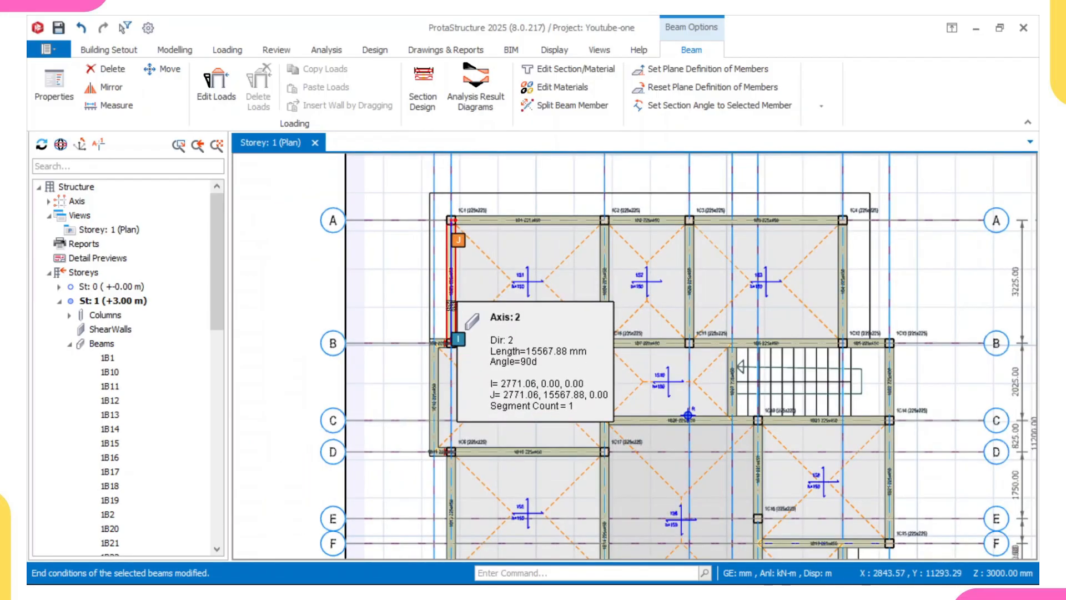
pyautogui.scroll(-2, 444, 291)
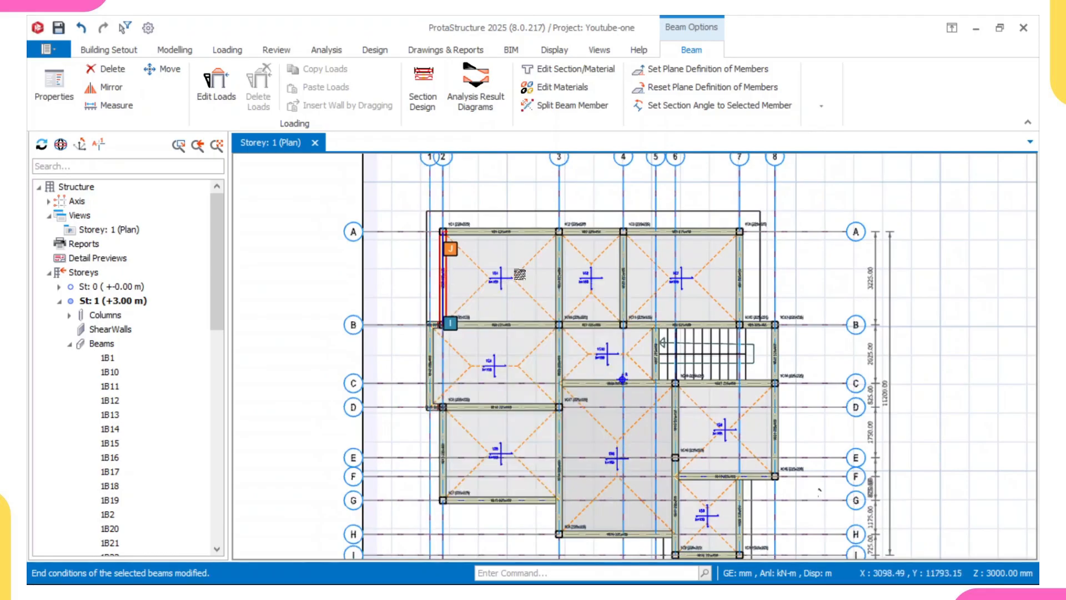
pyautogui.scroll(2, 438, 275)
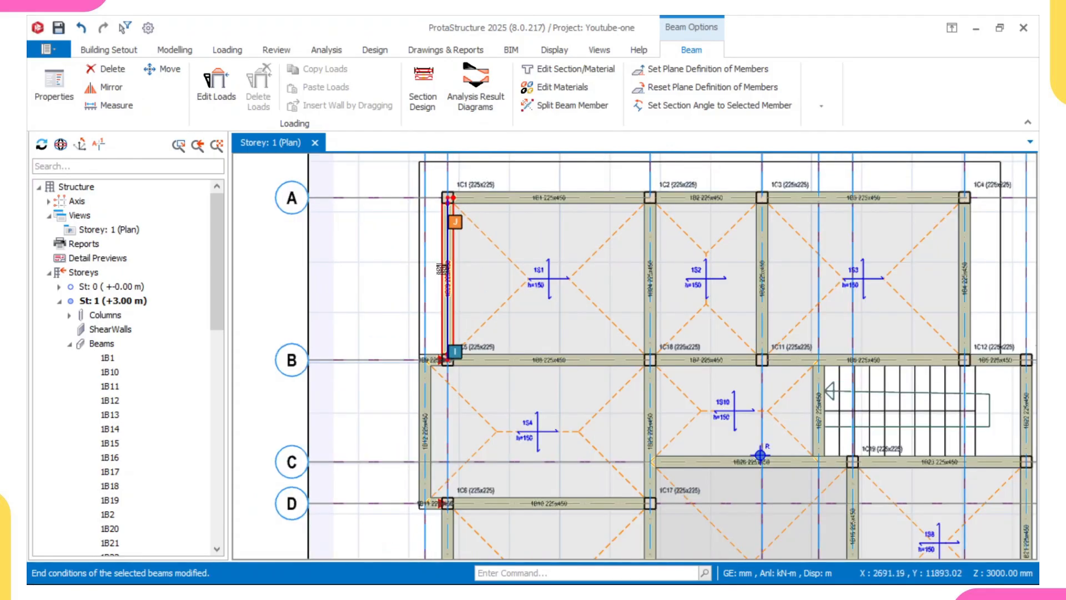
pyautogui.scroll(-2, 442, 269)
pyautogui.moveTo(434, 395); pyautogui.dragTo(431, 340, button='middle')
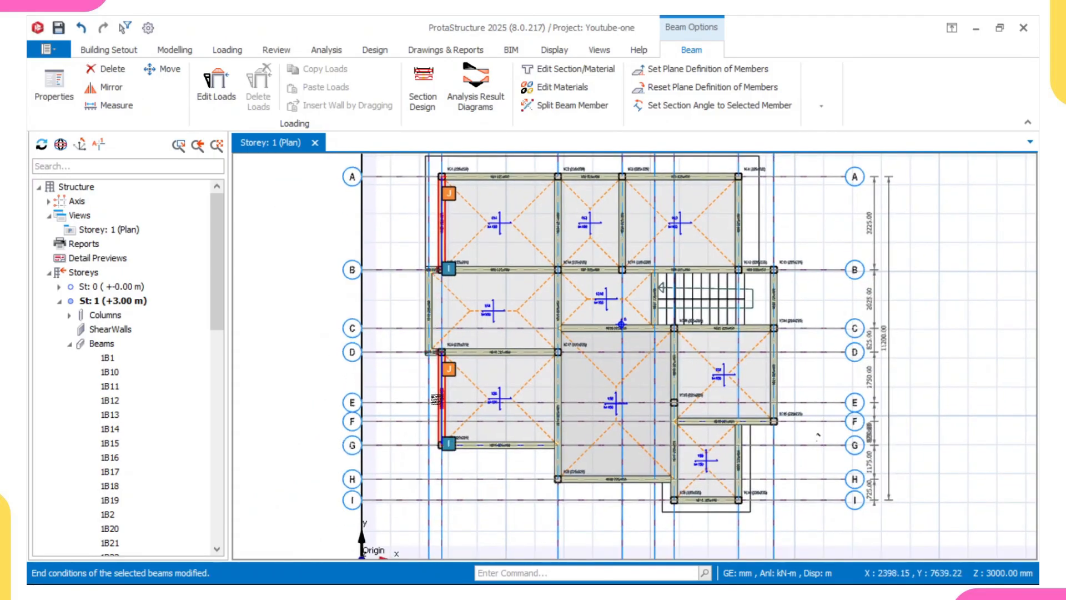
pyautogui.scroll(2, 455, 441)
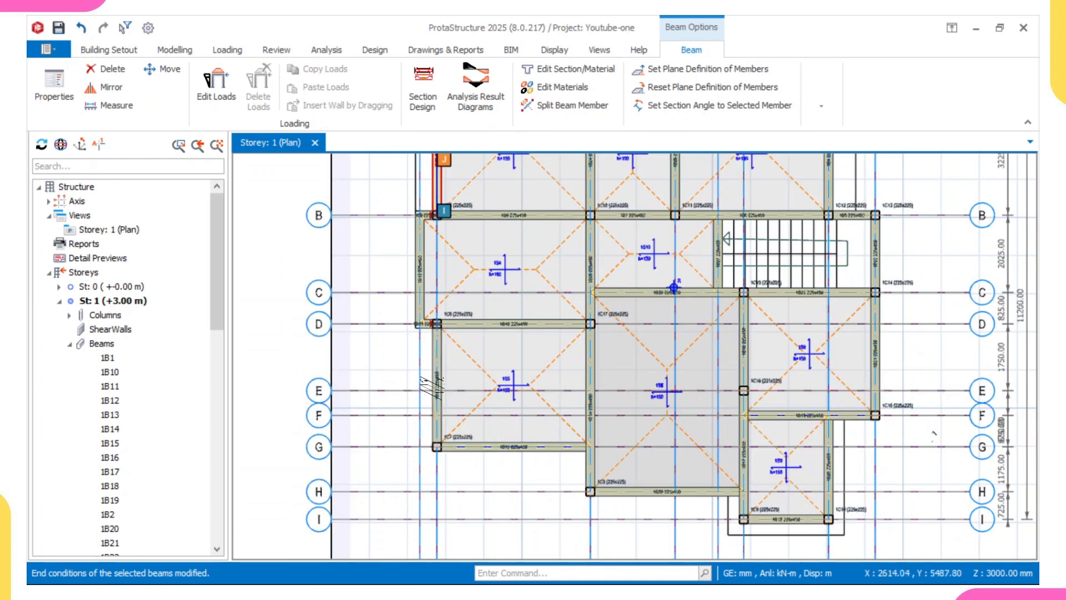
pyautogui.keyDown('ctrl'); pyautogui.click(435, 384); pyautogui.keyUp('ctrl')
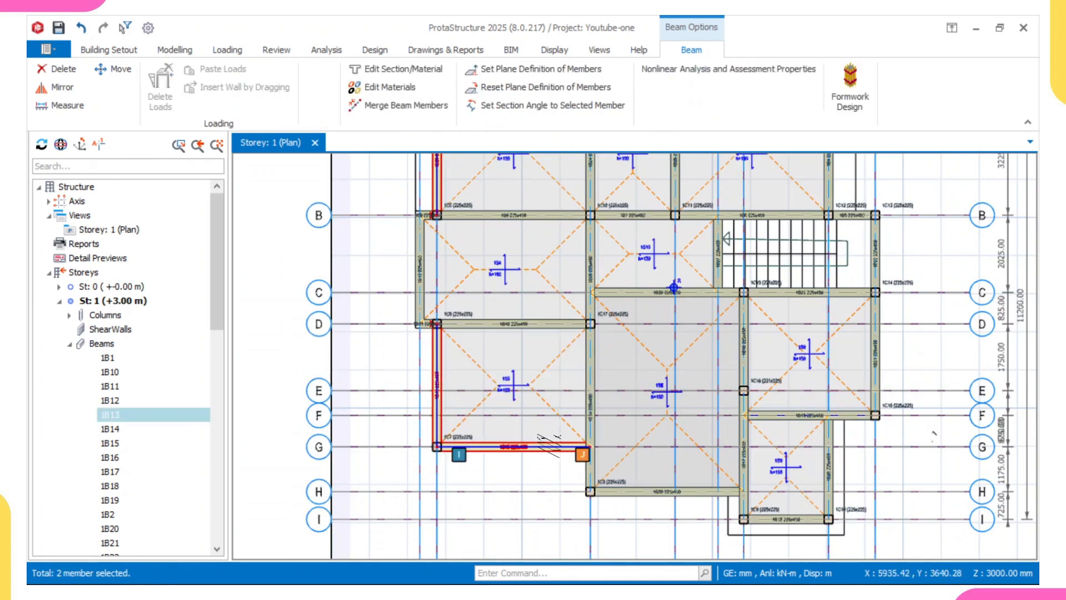
pyautogui.keyDown('ctrl'); pyautogui.click(555, 449); pyautogui.keyUp('ctrl')
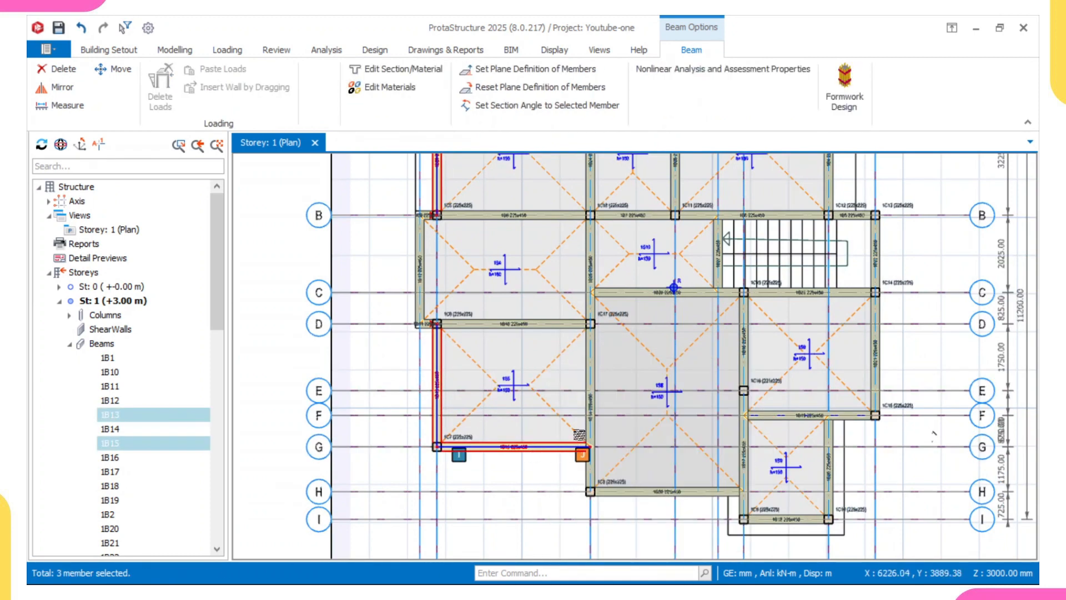
pyautogui.keyDown('ctrl'); pyautogui.click(638, 491); pyautogui.keyUp('ctrl')
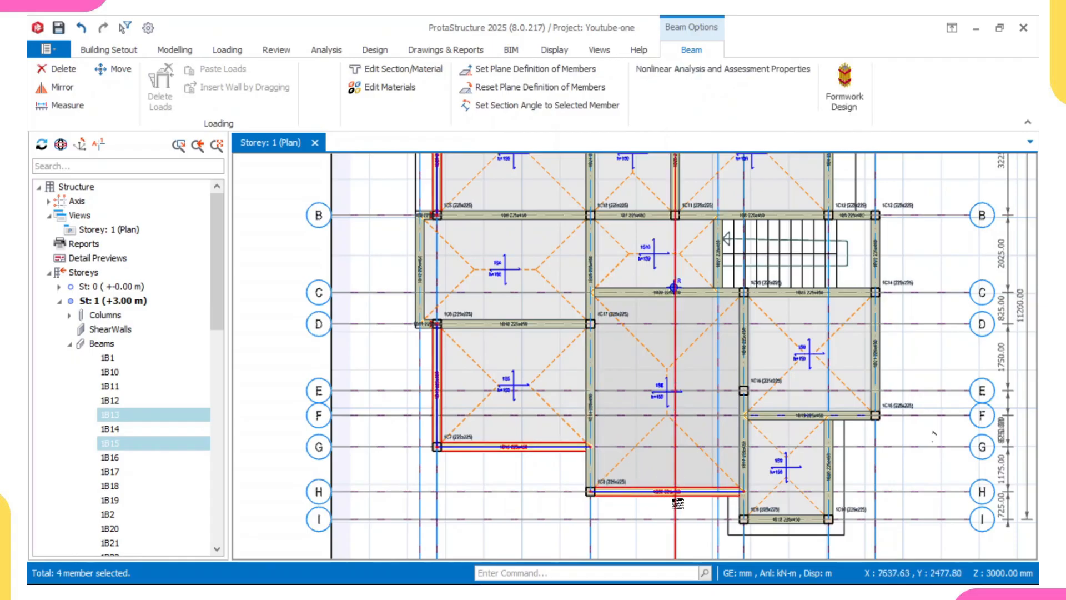
# - Add the grid I beam, the axis 7 beam between grids F and I, and the grid F beam to the selection
pyautogui.keyDown('ctrl'); pyautogui.click(795, 518); pyautogui.keyUp('ctrl')
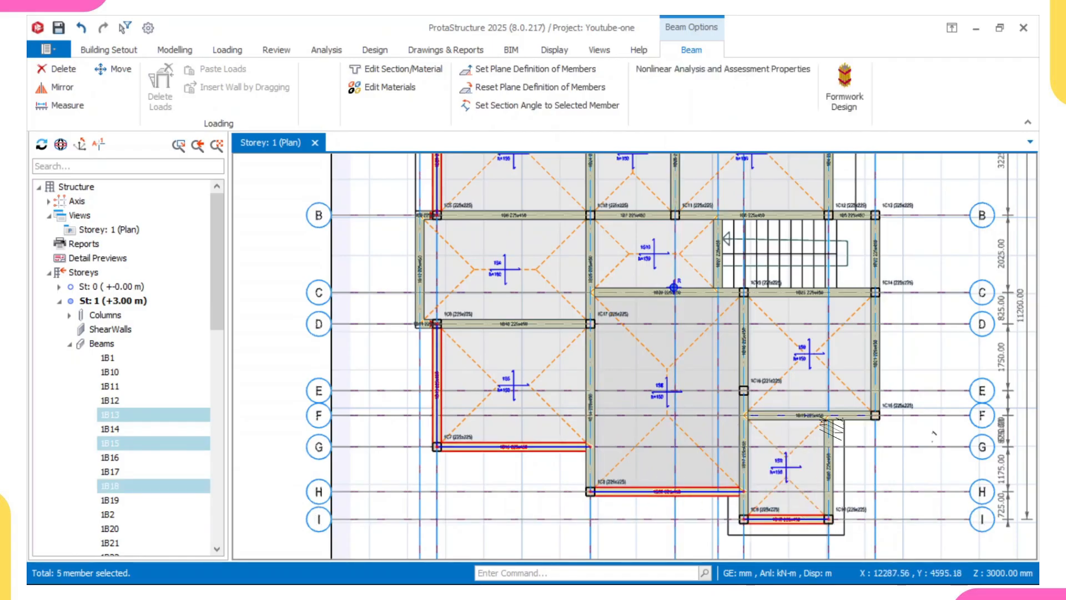
pyautogui.keyDown('ctrl'); pyautogui.click(831, 461); pyautogui.keyUp('ctrl')
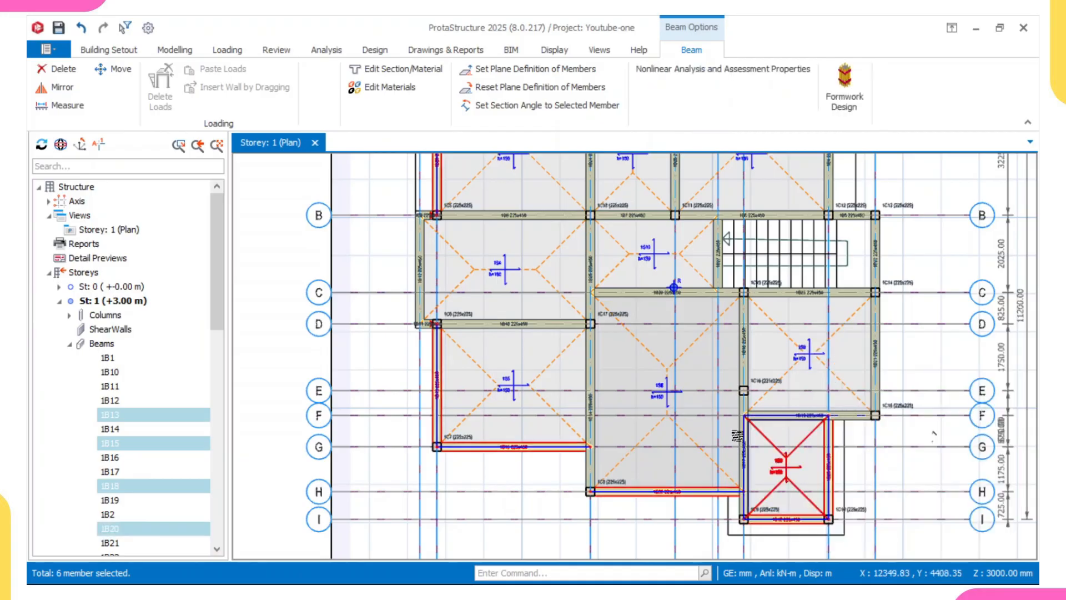
pyautogui.keyDown('ctrl'); pyautogui.click(791, 416); pyautogui.keyUp('ctrl')
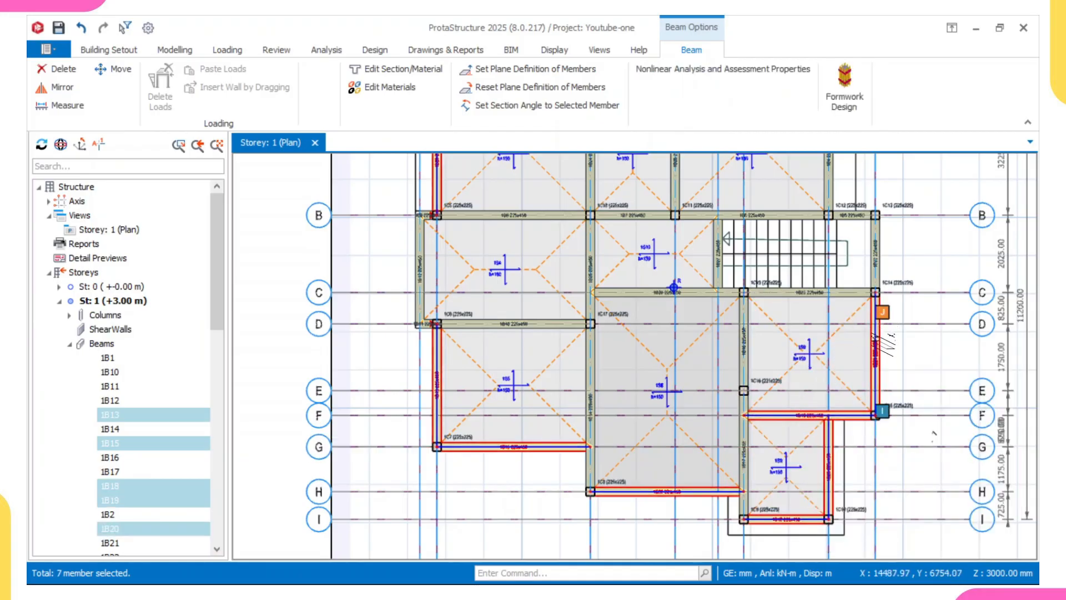
pyautogui.keyDown('ctrl'); pyautogui.click(883, 348); pyautogui.keyUp('ctrl')
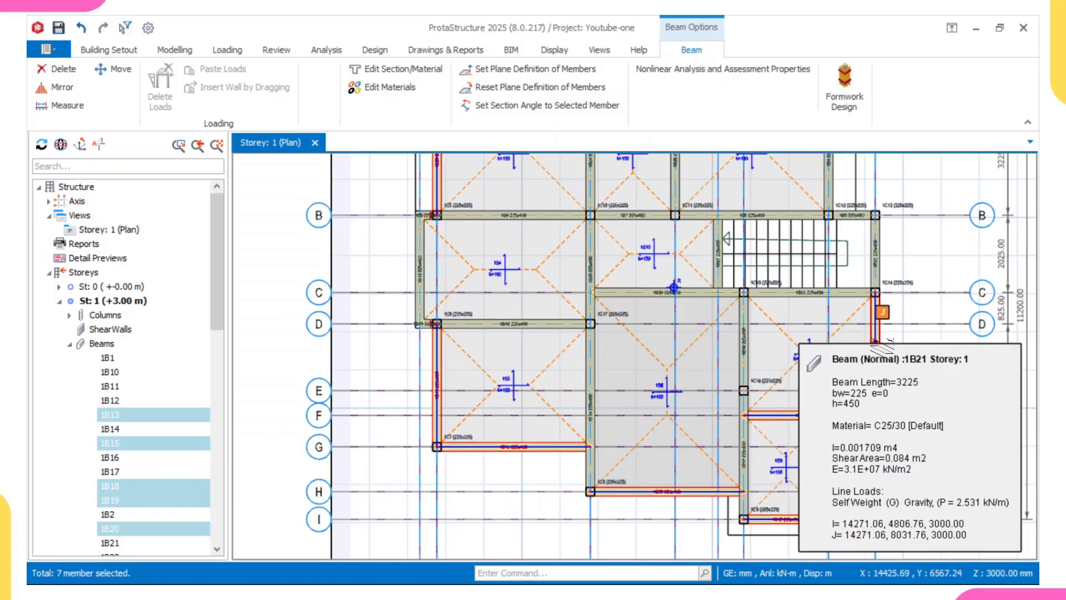
pyautogui.keyDown('ctrl'); pyautogui.click(882, 348); pyautogui.keyUp('ctrl')
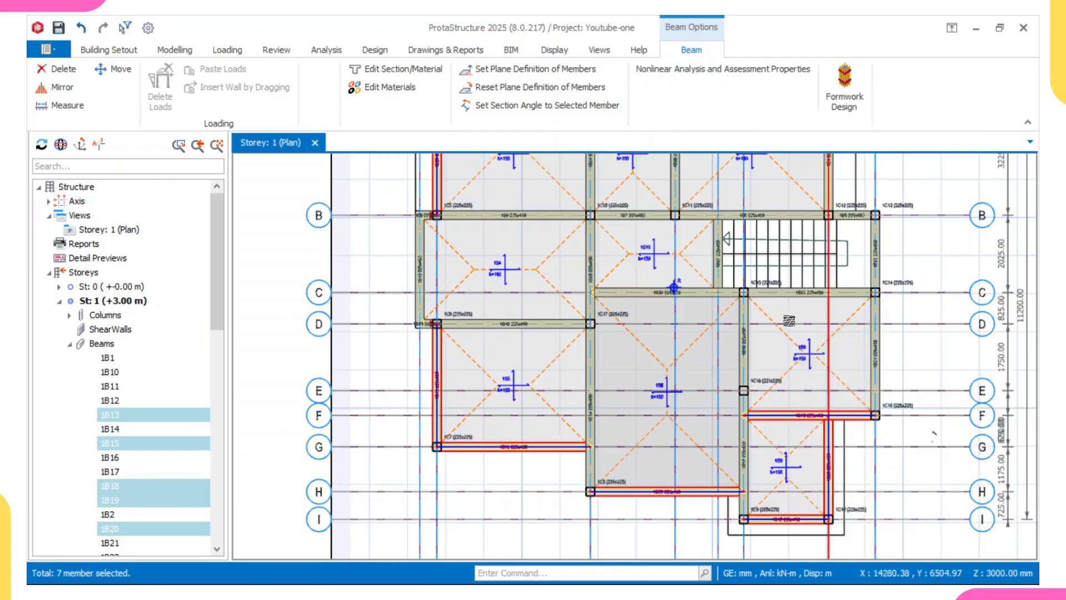
# - Examine the beams around slab 1S4 between grids B and D, including the details of the short beam 1B11
pyautogui.moveTo(605, 302); pyautogui.dragTo(603, 392, button='middle')
pyautogui.scroll(-2, 588, 388)
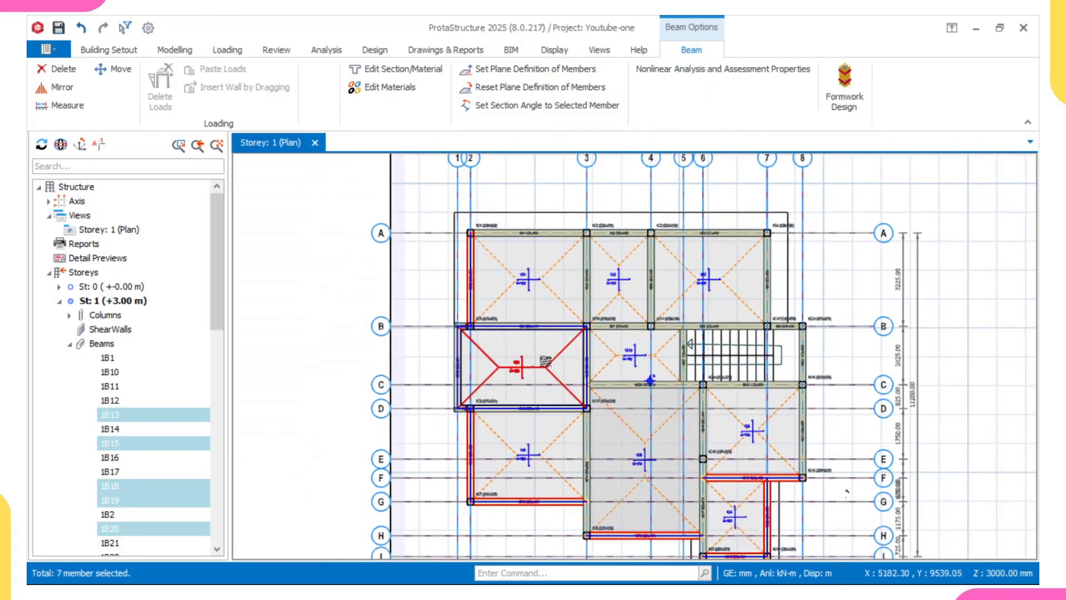
pyautogui.scroll(3, 548, 416)
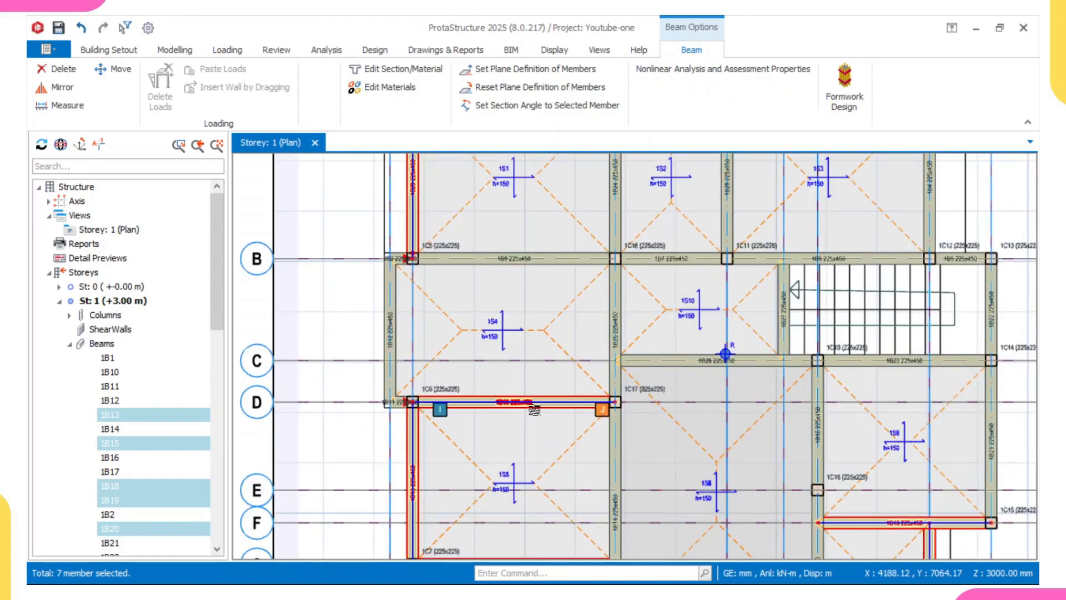
pyautogui.scroll(1, 417, 410)
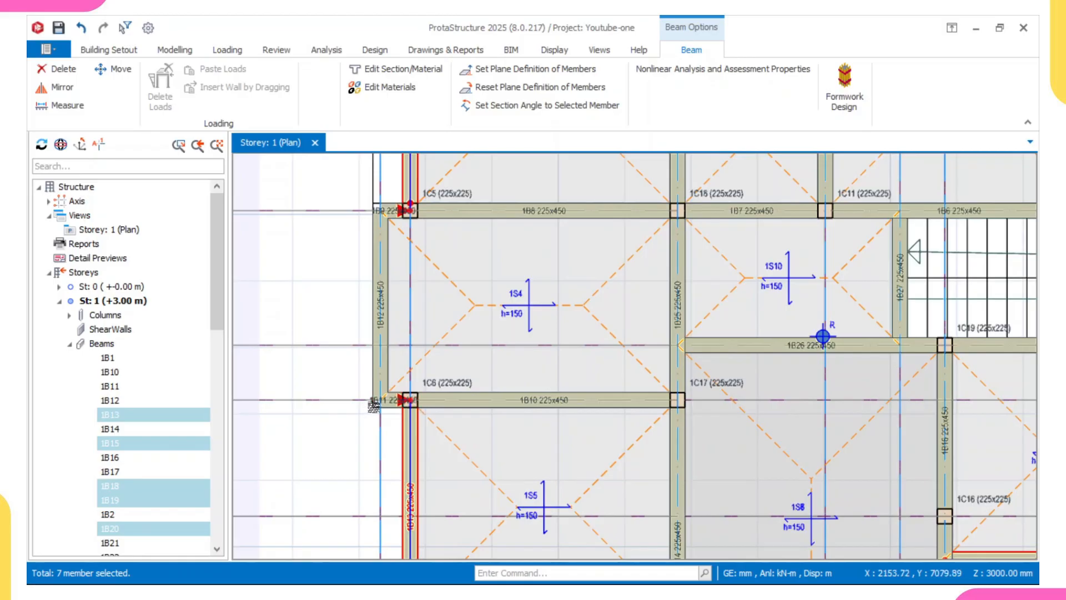
pyautogui.scroll(-2, 373, 406)
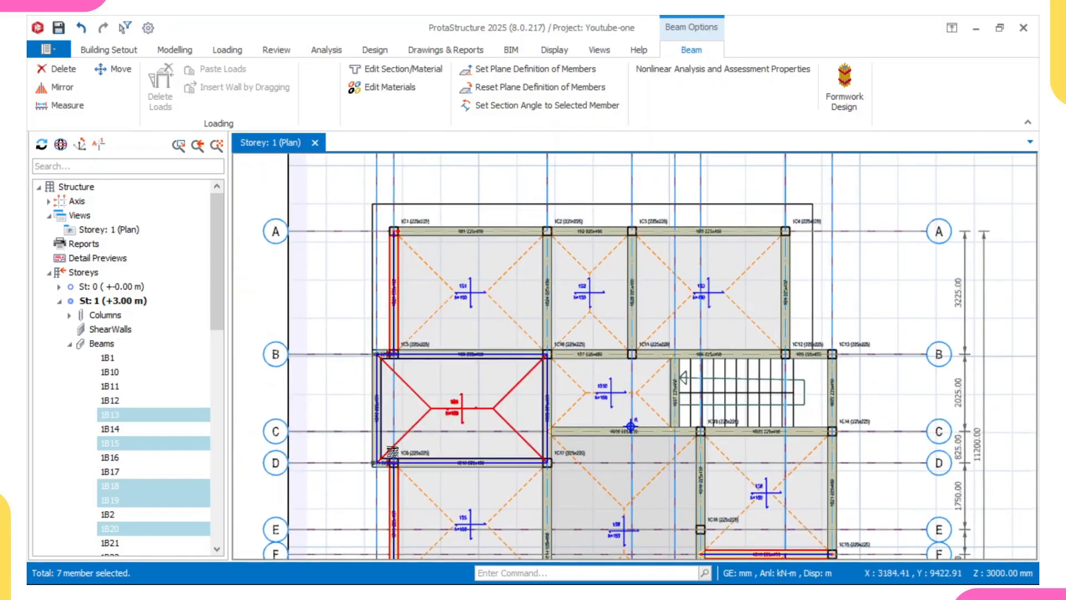
pyautogui.scroll(3, 392, 451)
pyautogui.moveTo(384, 454)
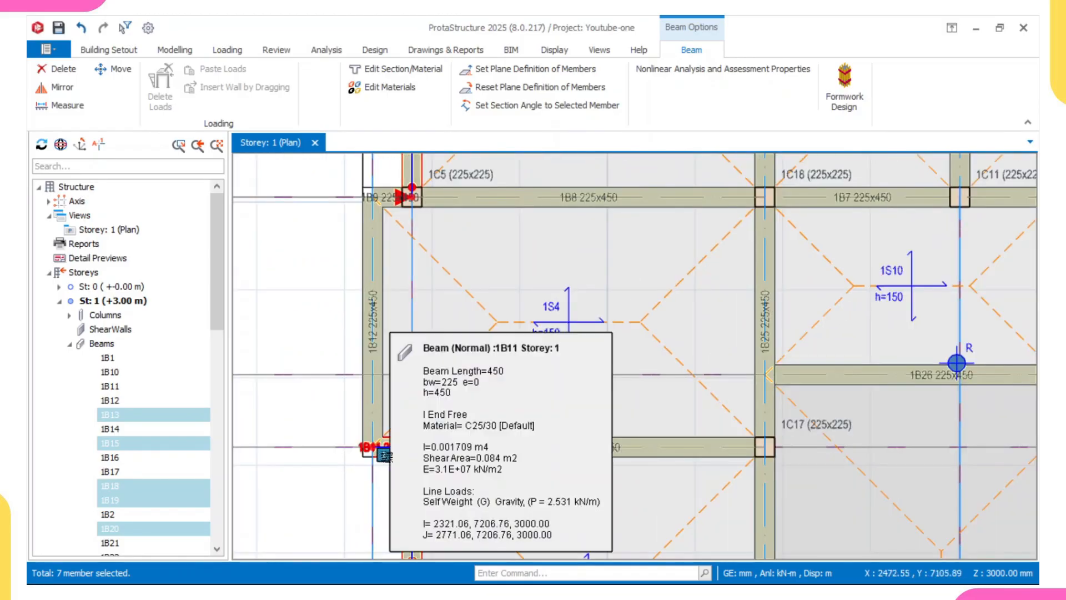
pyautogui.scroll(2, 384, 454)
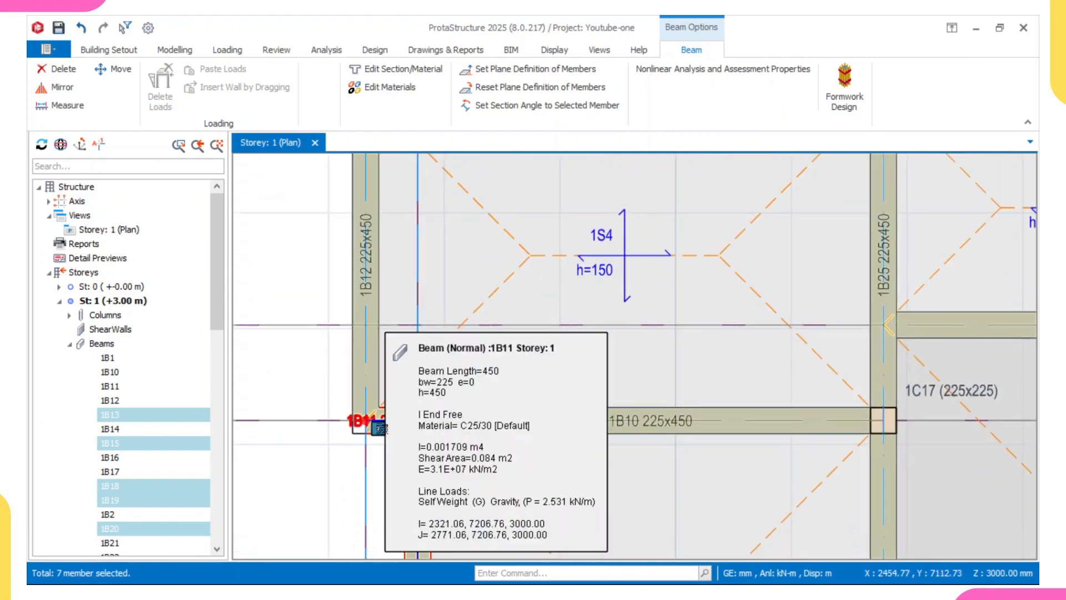
# - Add beams 1B28 and 1B4 between grids A and B, plus beam 1B27 beside the stairs, to the selection
pyautogui.scroll(-3, 379, 427)
pyautogui.scroll(-4, 506, 241)
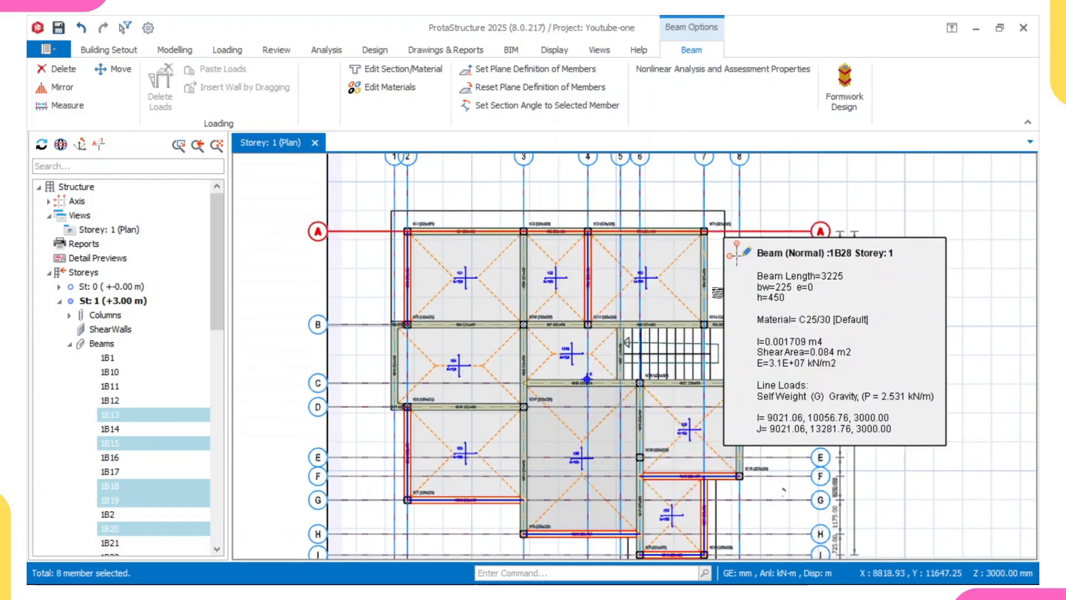
pyautogui.click(703, 287)
pyautogui.scroll(1, 693, 278)
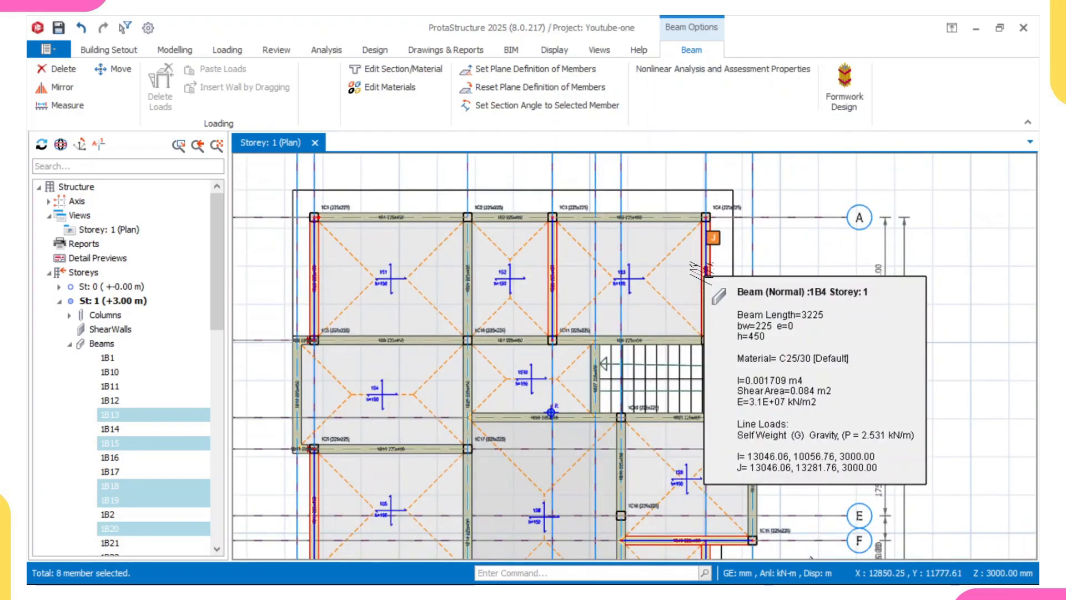
pyautogui.scroll(-1, 632, 291)
pyautogui.scroll(2, 617, 358)
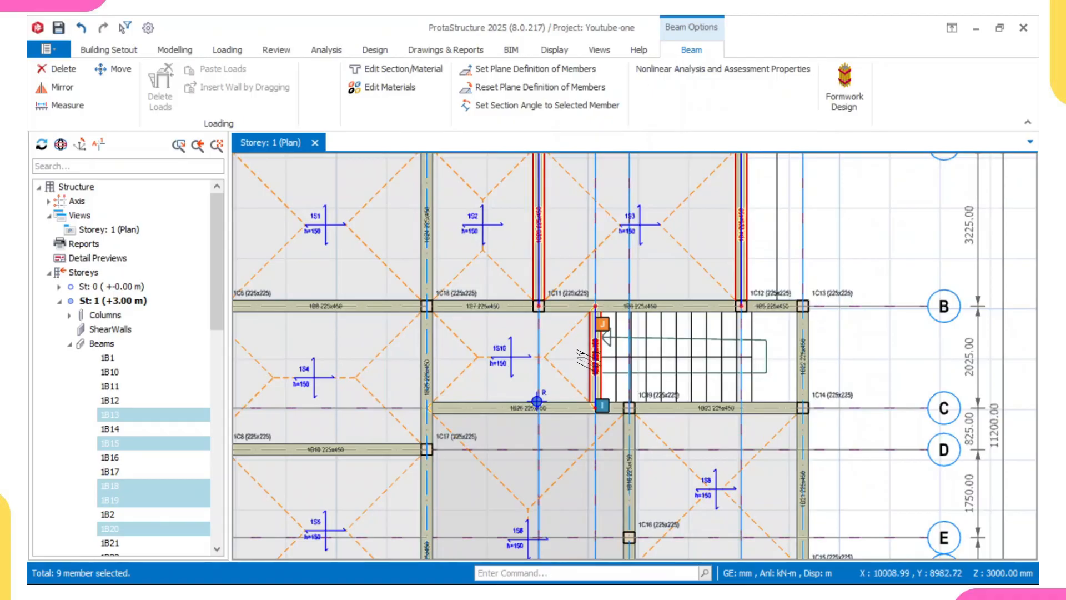
pyautogui.click(582, 361)
# - Add beam 1B12 on axis 1 between grids B and D to the selection
pyautogui.scroll(-3, 586, 372)
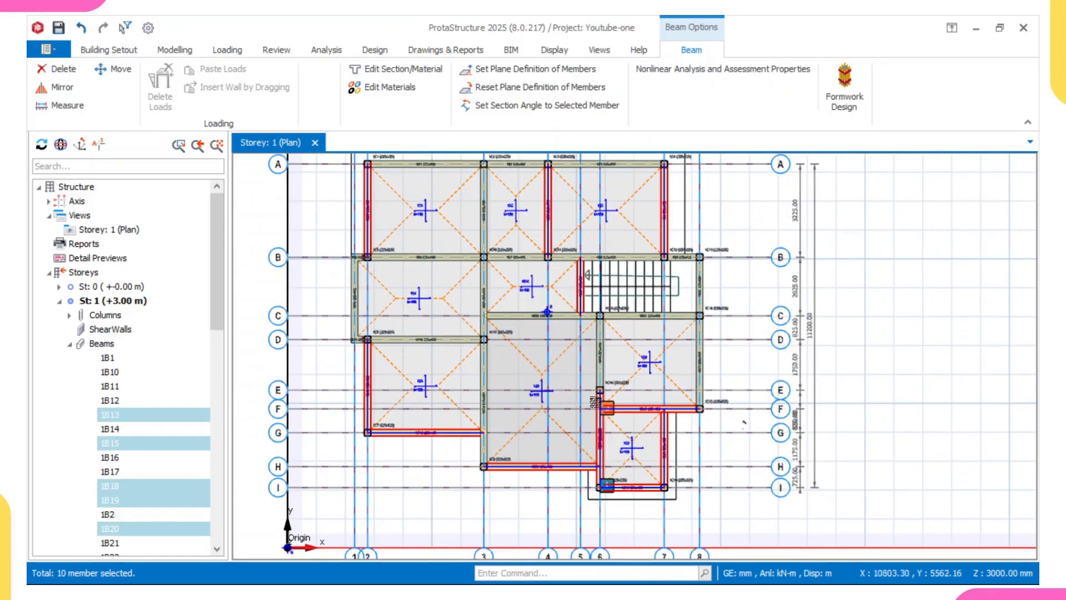
pyautogui.moveTo(458, 304); pyautogui.dragTo(461, 336, button='middle')
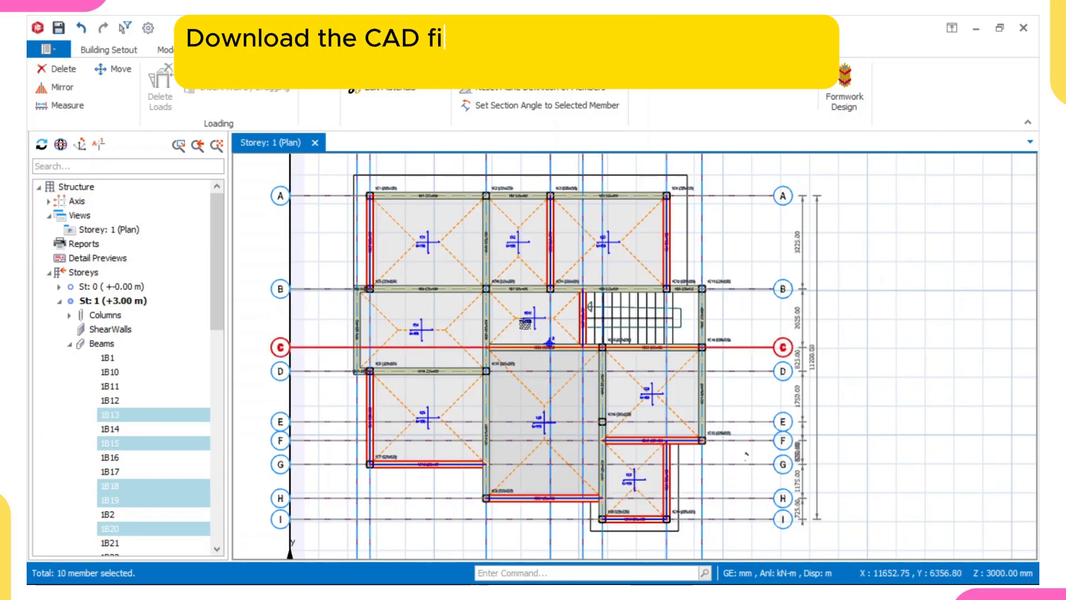
pyautogui.scroll(2, 357, 344)
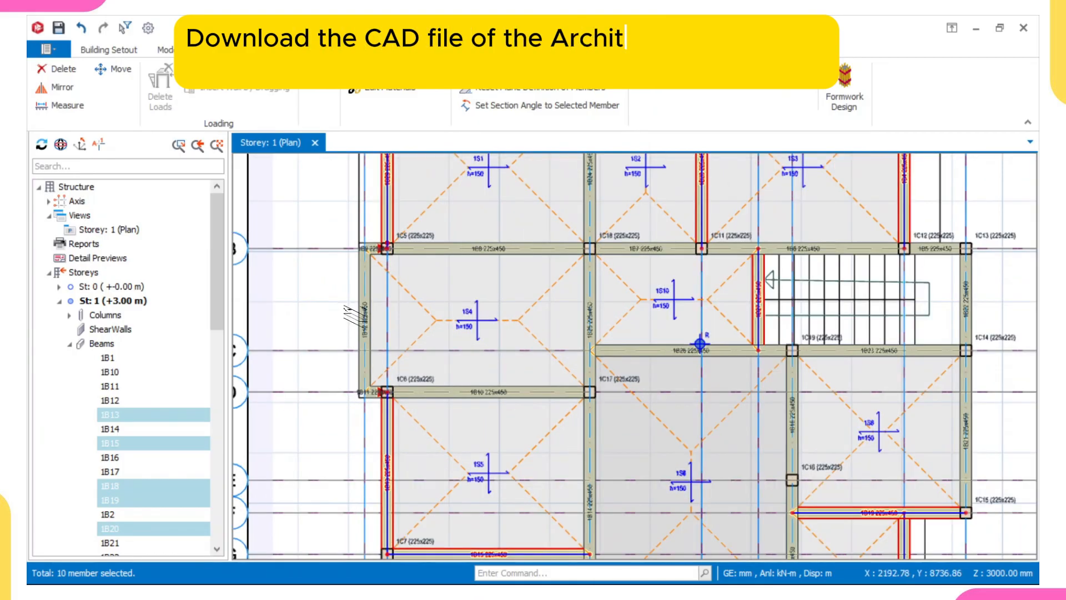
pyautogui.click(364, 313)
pyautogui.scroll(1, 379, 276)
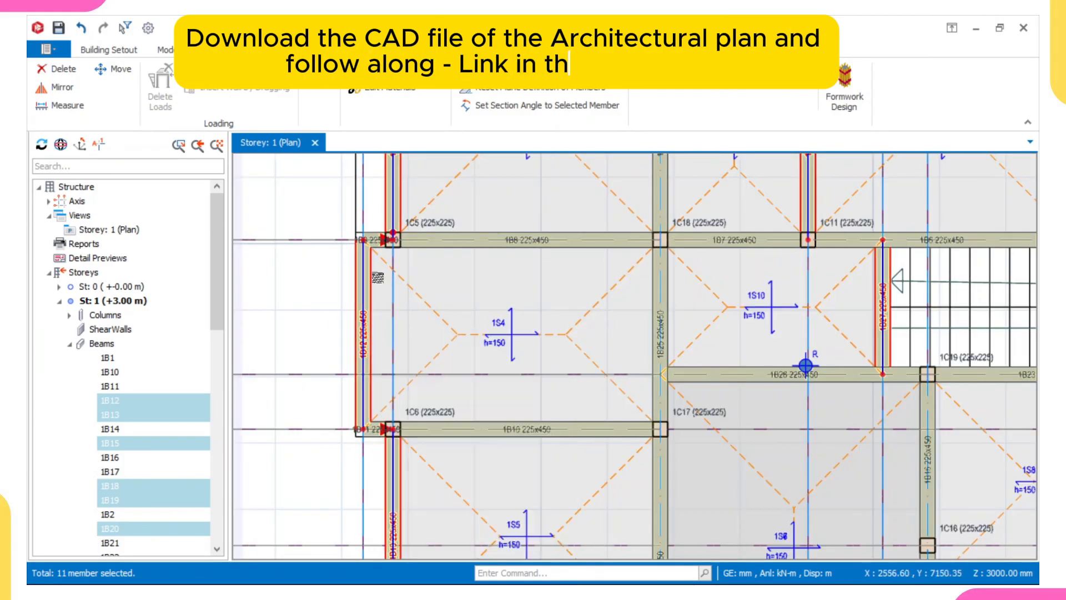
pyautogui.scroll(-3, 377, 277)
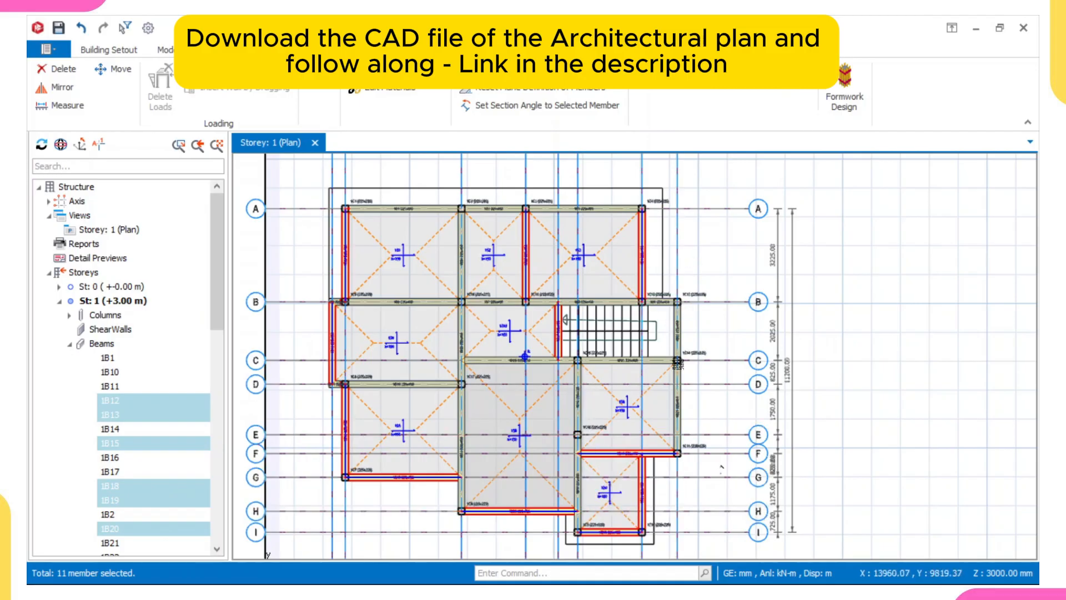
# - Set the end conditions to Both Ends Hinged for the selected beams only, and clear the selection
pyautogui.rightClick(721, 468)
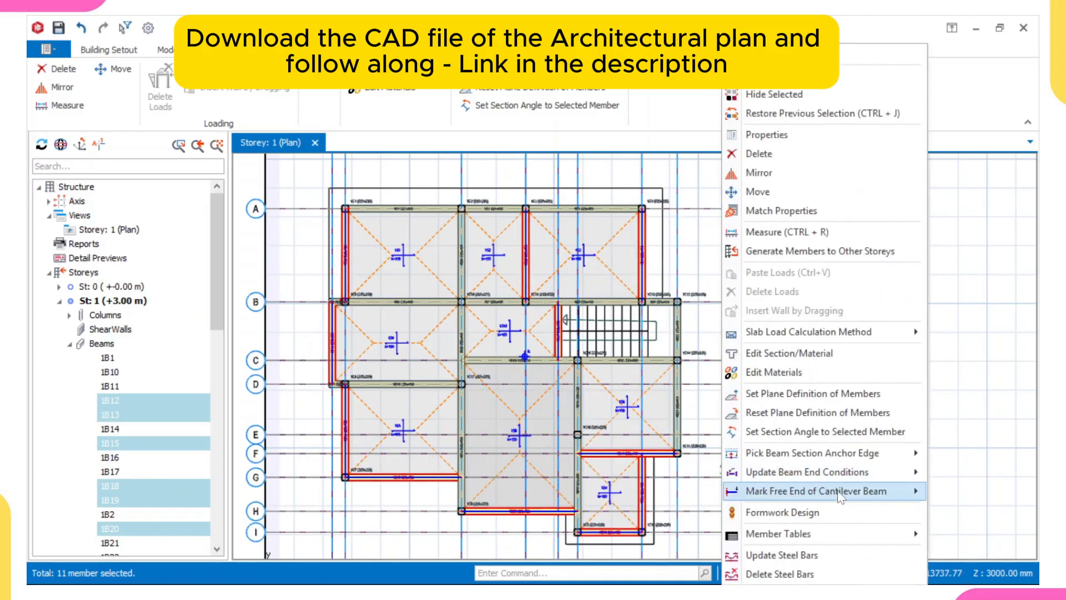
pyautogui.moveTo(809, 472)
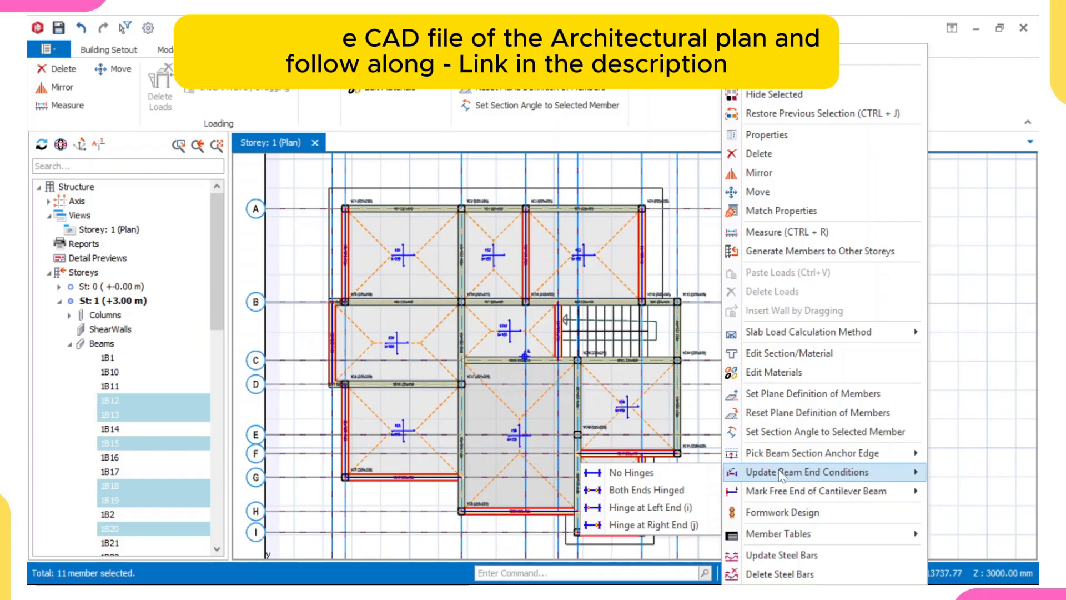
pyautogui.click(665, 490)
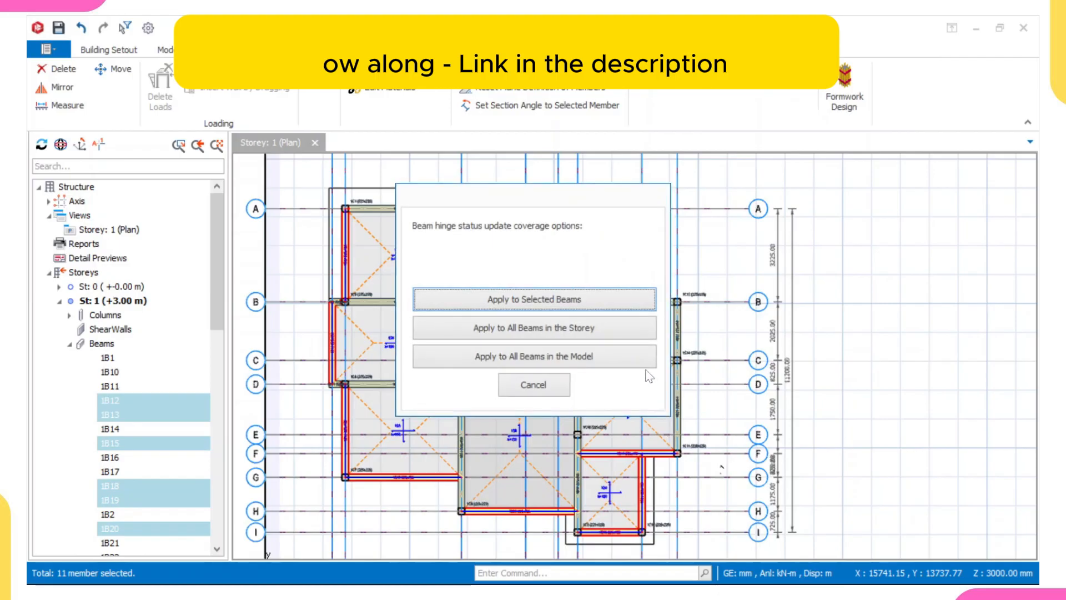
pyautogui.click(608, 301)
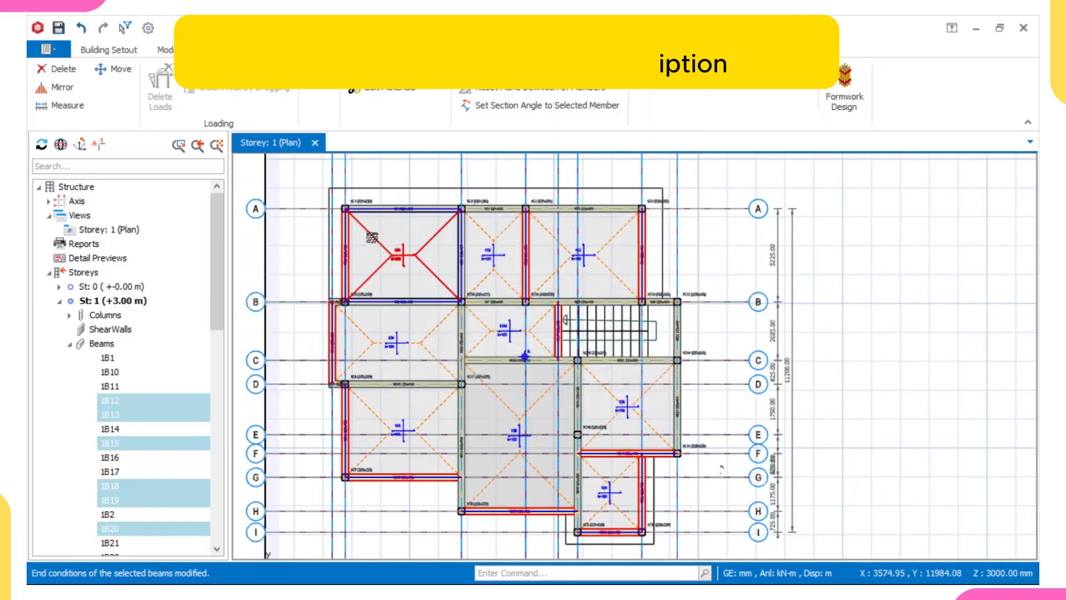
pyautogui.press('Escape')
# - Examine the hinge markers on the beams between grids A and G, including beam 1B1 on grid A
pyautogui.scroll(3, 347, 267)
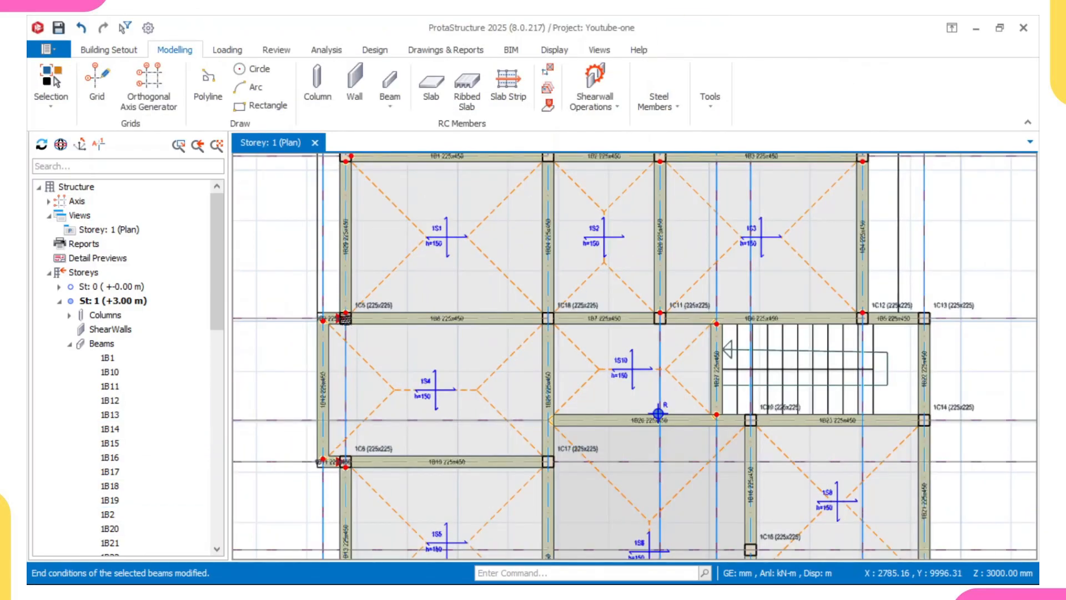
pyautogui.scroll(-1, 371, 198)
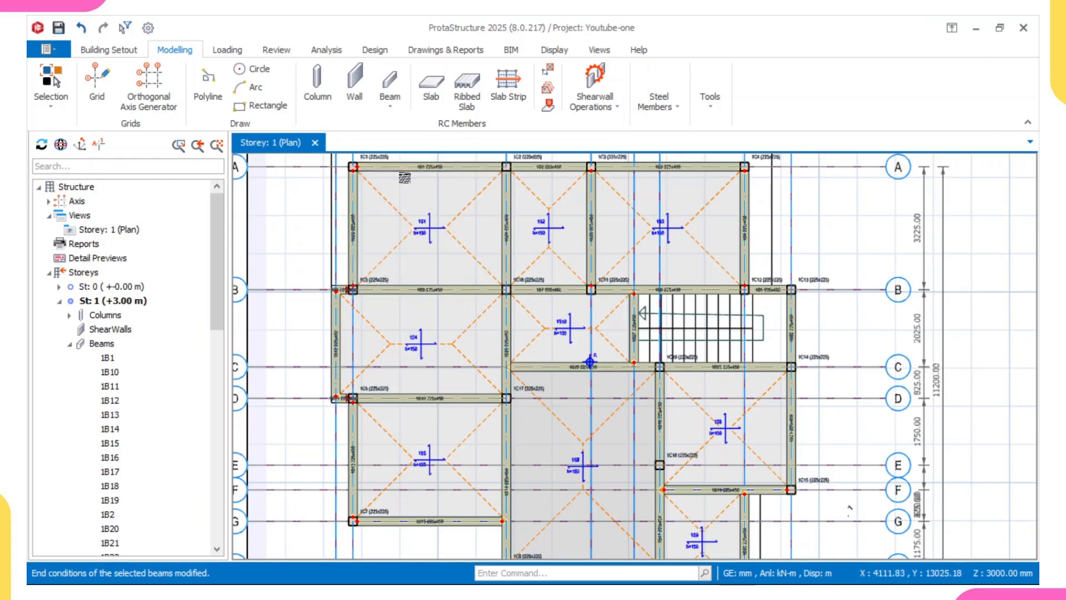
pyautogui.scroll(2, 404, 230)
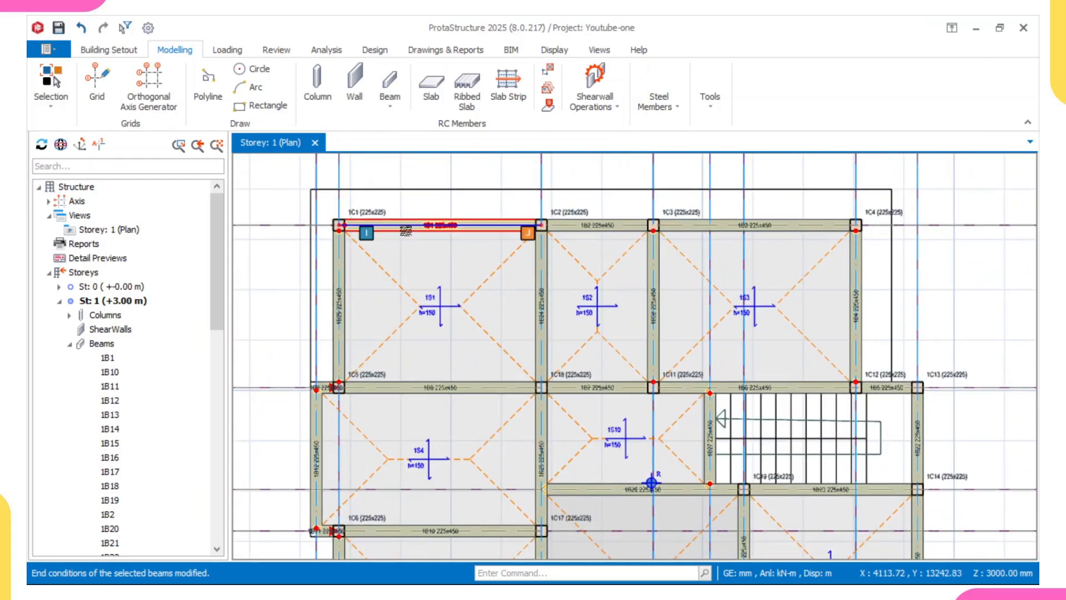
# - Select beam 1B1 on grid A and add beam 1B26 on grid C between axes 3 and 6 to the selection
pyautogui.click(405, 227)
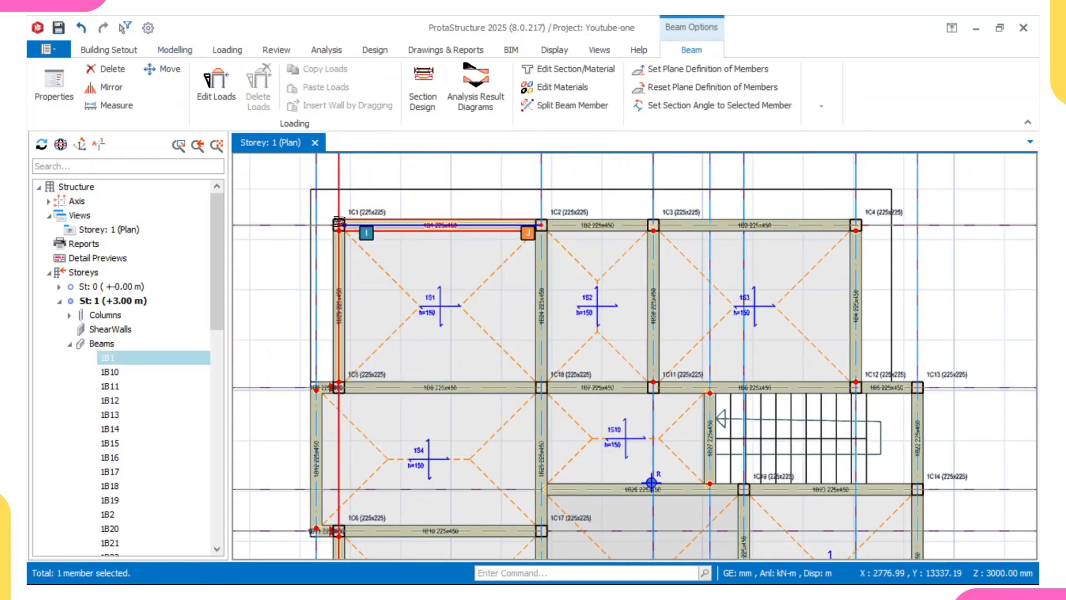
pyautogui.scroll(-3, 502, 236)
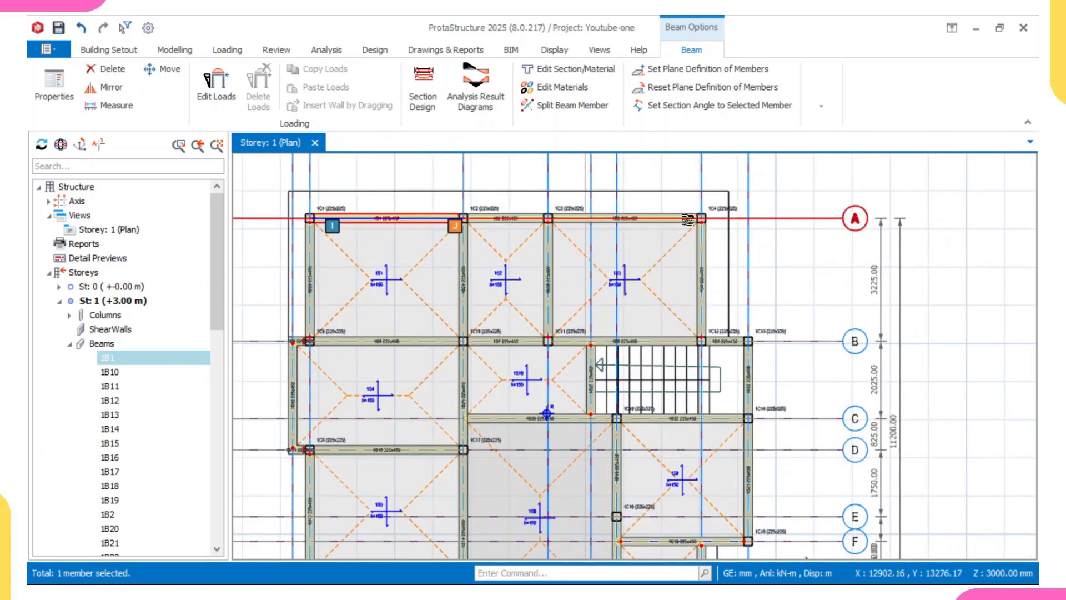
pyautogui.click(688, 220)
pyautogui.moveTo(478, 264); pyautogui.dragTo(509, 238, button='middle')
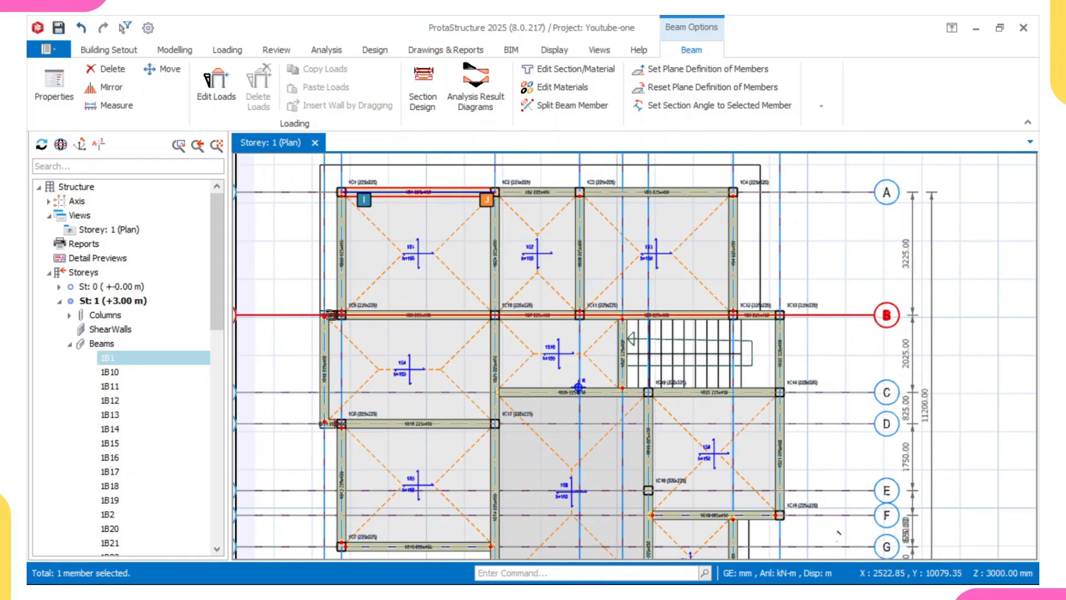
pyautogui.click(334, 314)
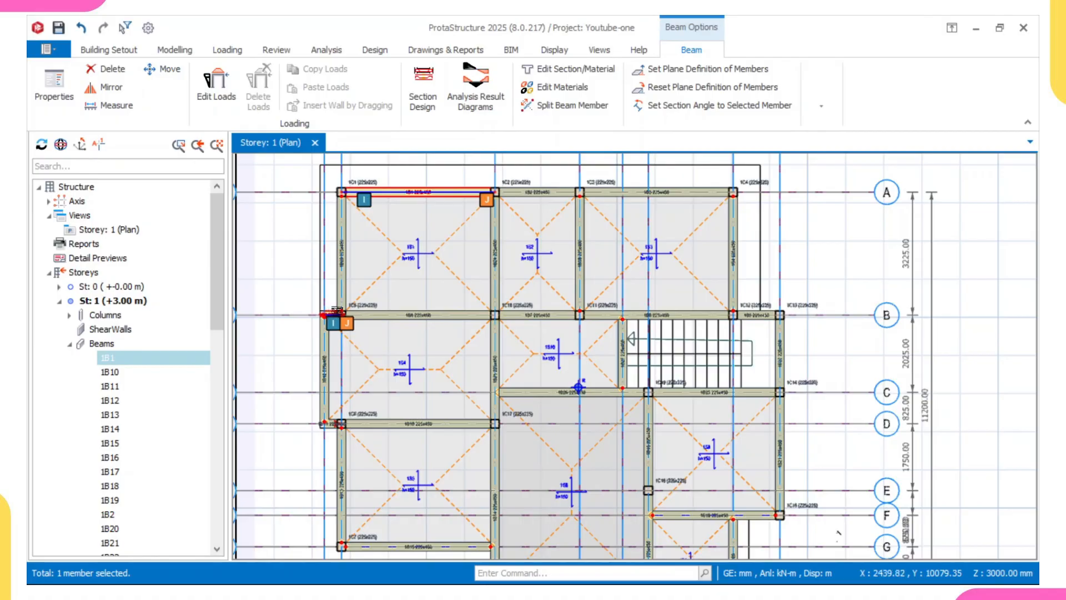
pyautogui.scroll(-2, 412, 314)
pyautogui.moveTo(461, 343); pyautogui.dragTo(467, 288, button='middle')
pyautogui.scroll(3, 475, 300)
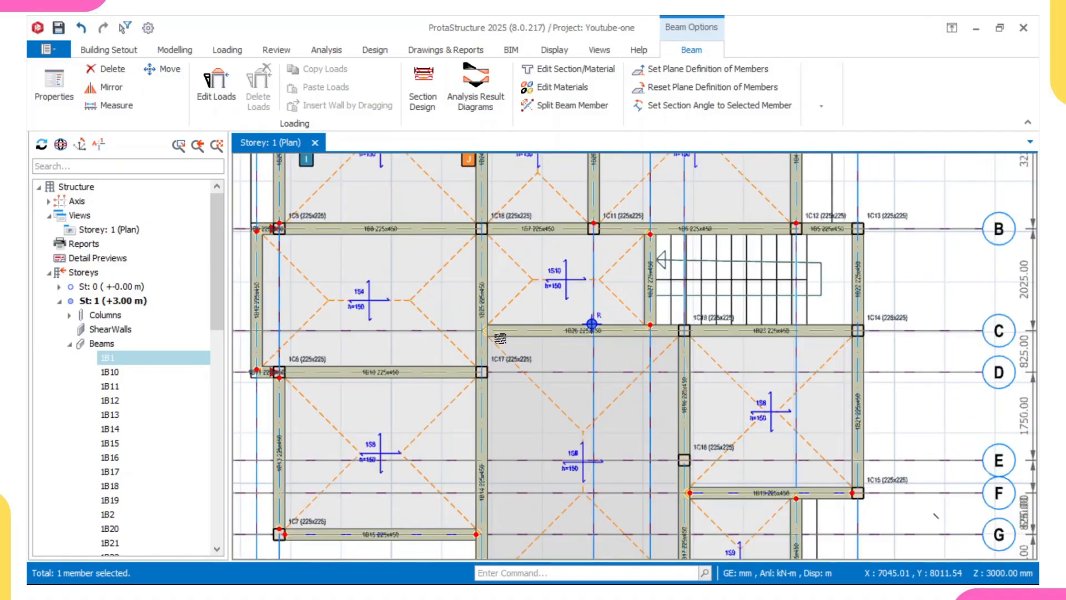
pyautogui.keyDown('ctrl'); pyautogui.click(499, 332); pyautogui.keyUp('ctrl')
# - Examine the end markers of the unselected beams across the storey 1 plan between grids A and I
pyautogui.scroll(-1, 428, 328)
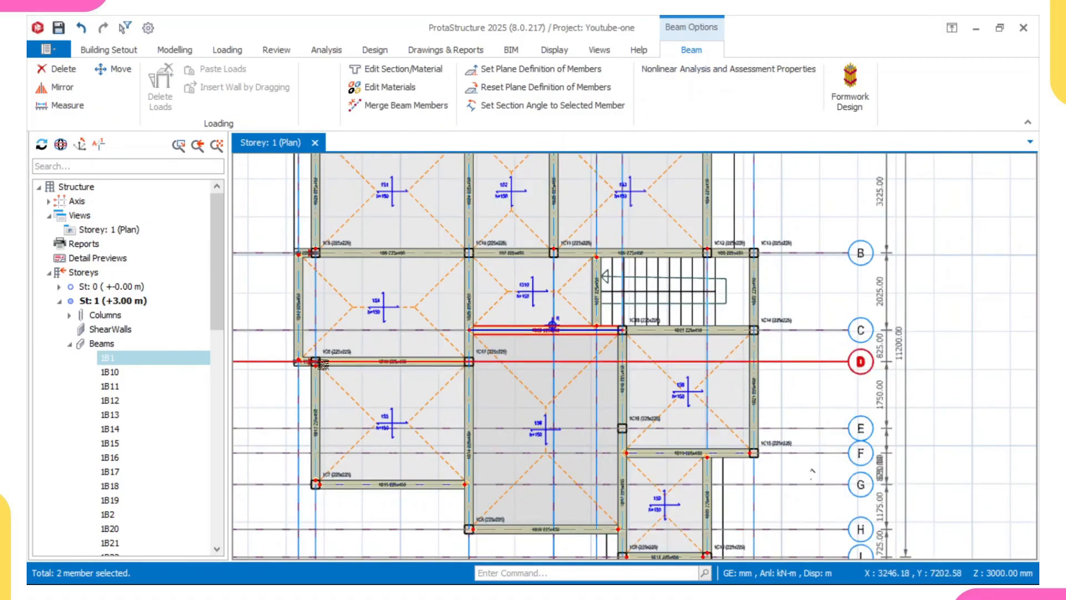
pyautogui.scroll(-1, 372, 377)
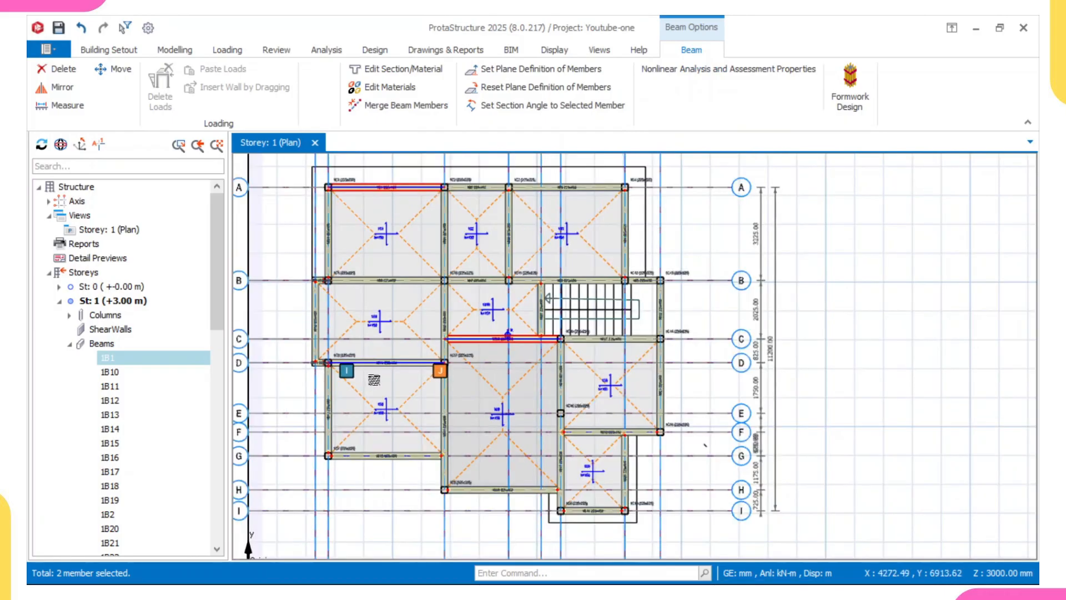
pyautogui.moveTo(423, 382); pyautogui.dragTo(396, 335, button='middle')
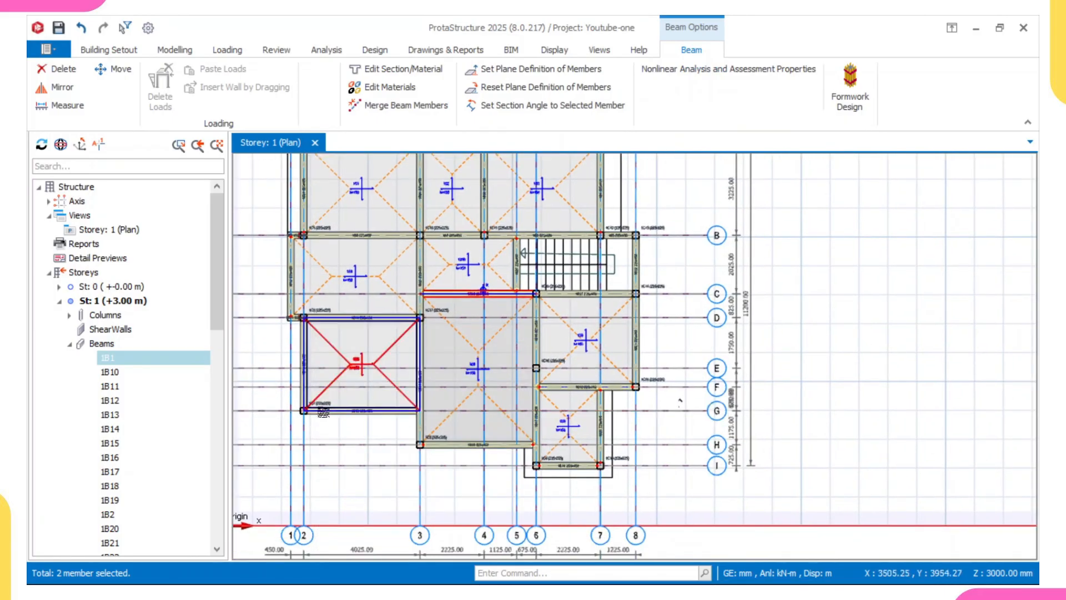
pyautogui.scroll(1, 324, 412)
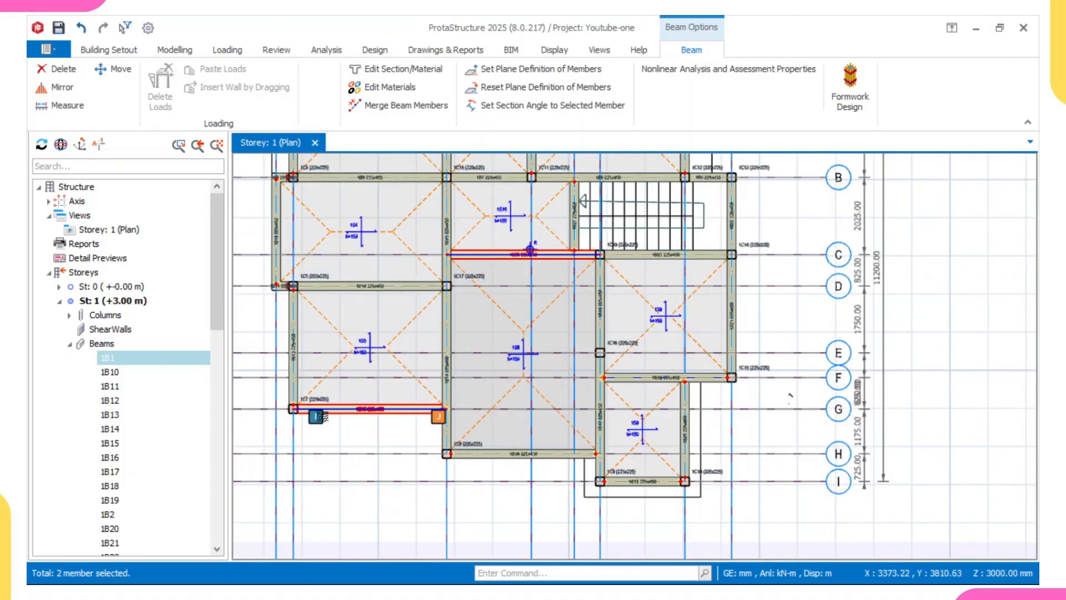
pyautogui.scroll(1, 326, 417)
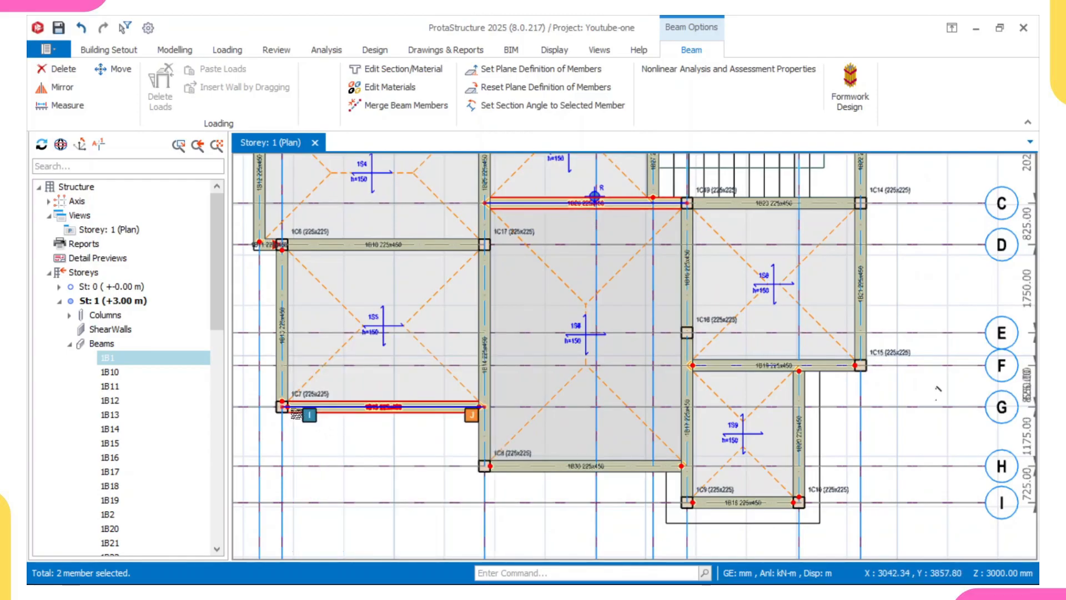
pyautogui.scroll(-2, 336, 404)
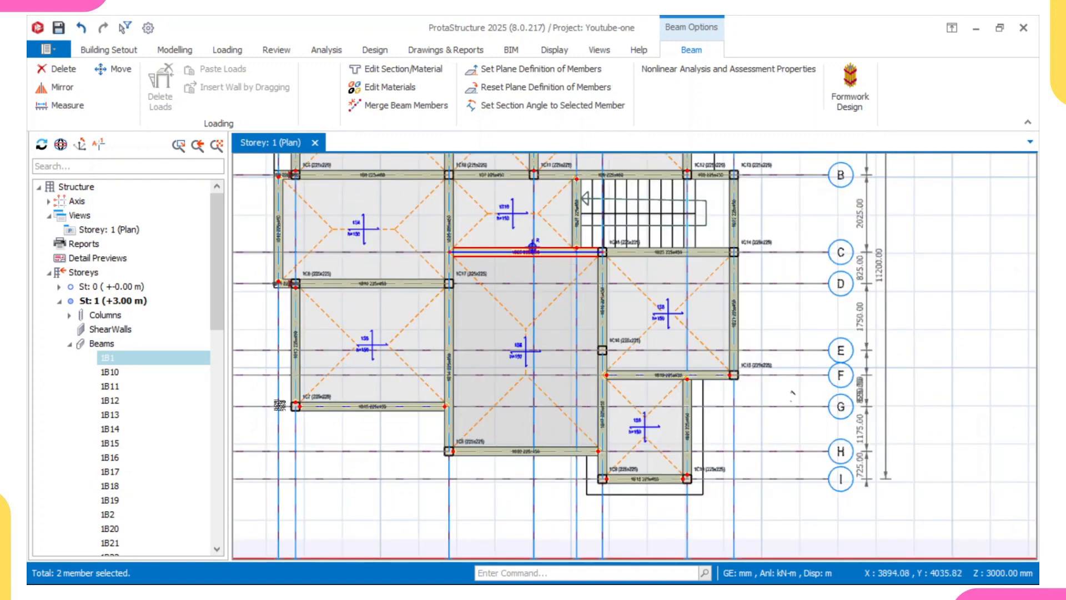
pyautogui.scroll(-2, 422, 399)
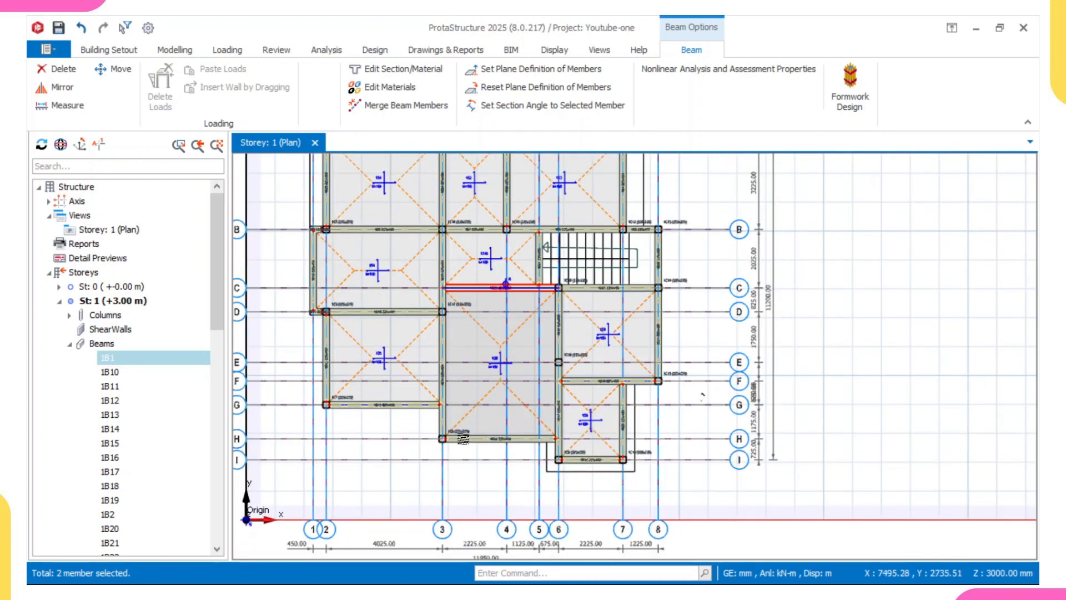
pyautogui.scroll(-2, 467, 431)
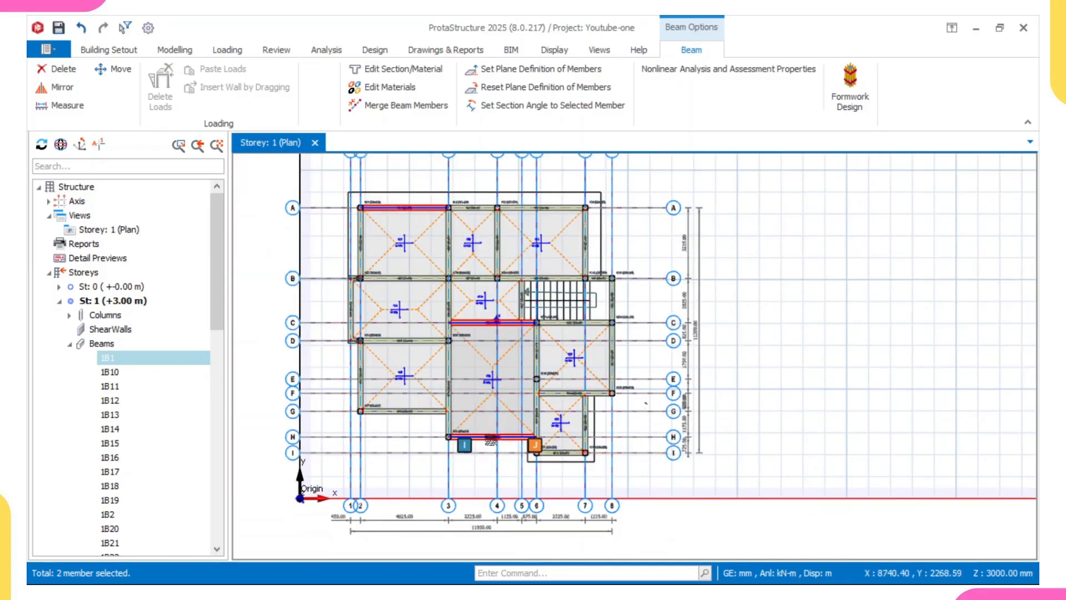
pyautogui.scroll(1, 586, 426)
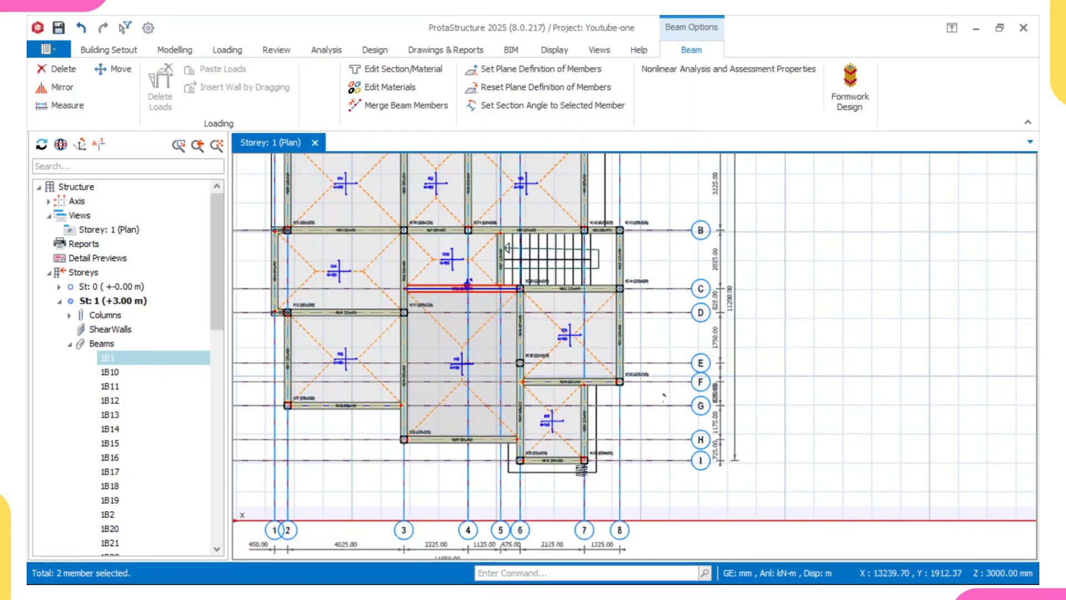
pyautogui.moveTo(409, 237); pyautogui.dragTo(401, 308, button='middle')
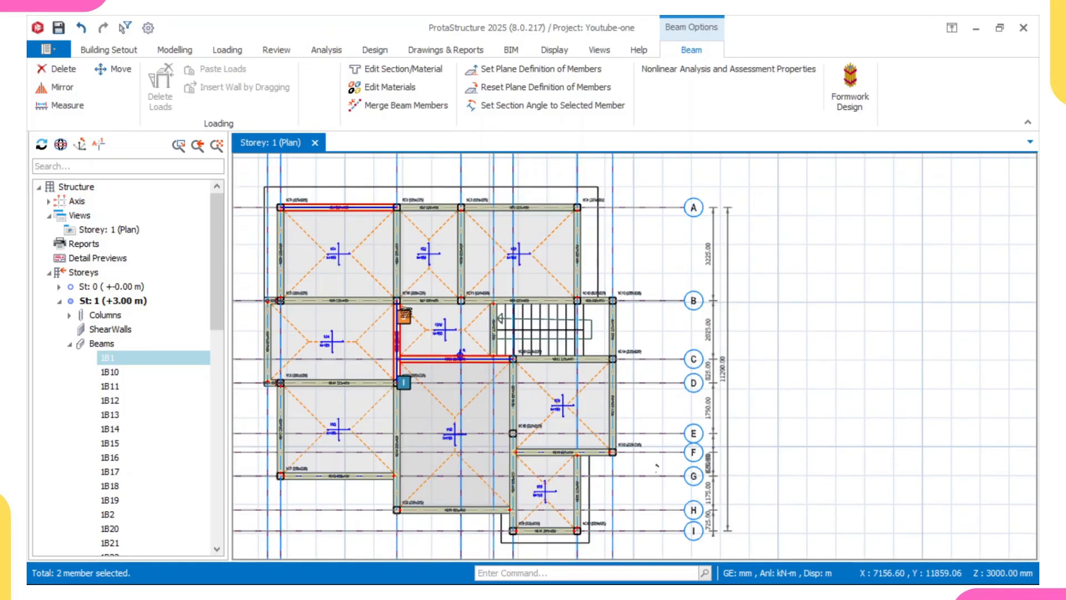
pyautogui.moveTo(348, 287); pyautogui.dragTo(413, 293, button='middle')
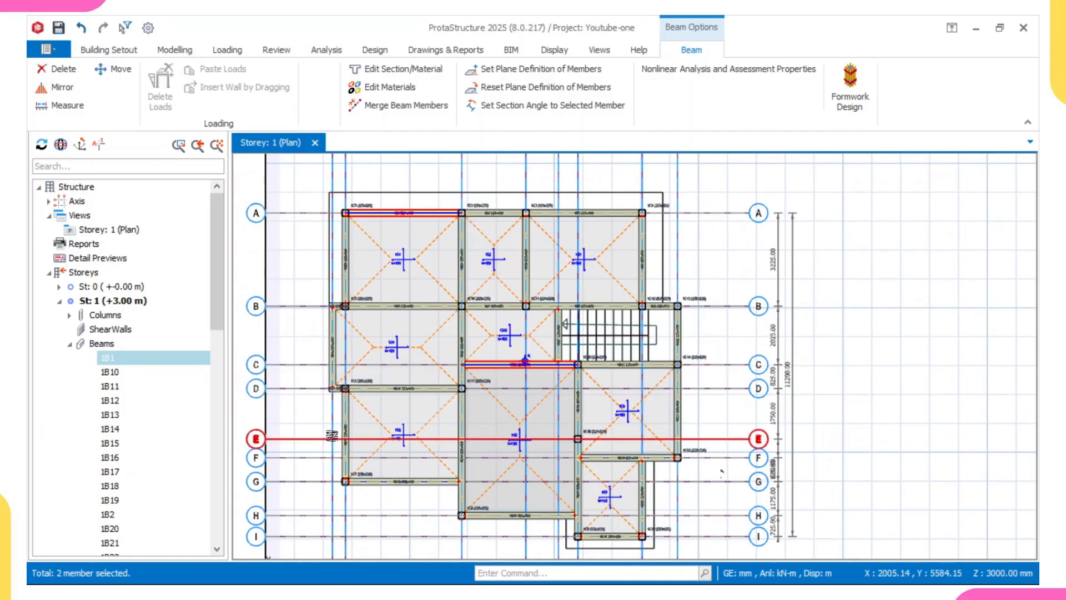
pyautogui.moveTo(459, 521); pyautogui.dragTo(447, 433, button='middle')
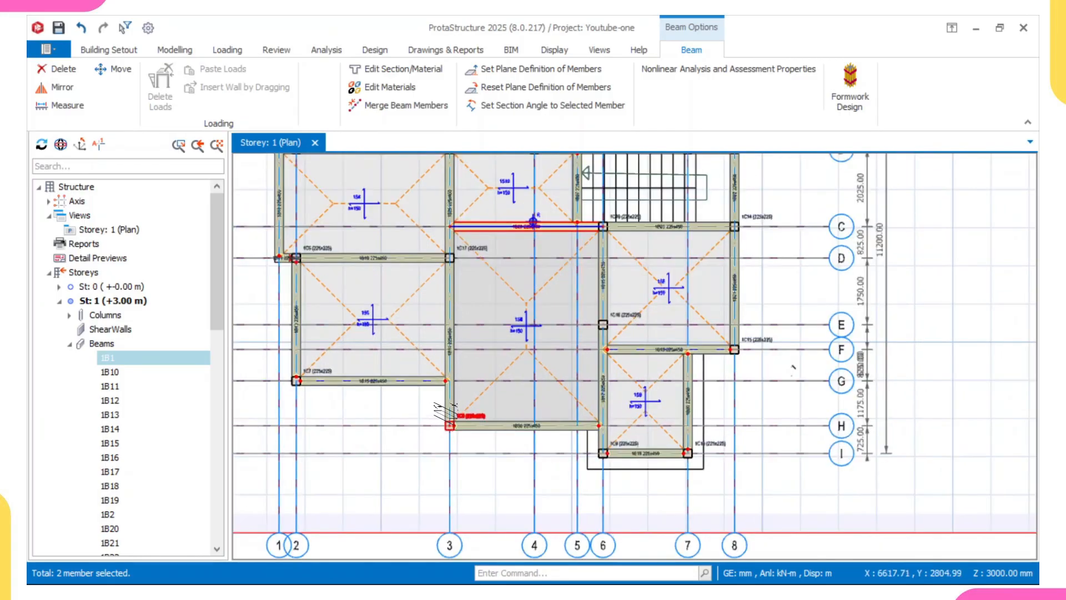
# - Add beam 1B14 on axis 3 between grids D and H, and beam 1B17 on axis 6 between grids E and I, to the selection
pyautogui.click(447, 361)
pyautogui.moveTo(458, 291); pyautogui.dragTo(446, 366, button='middle')
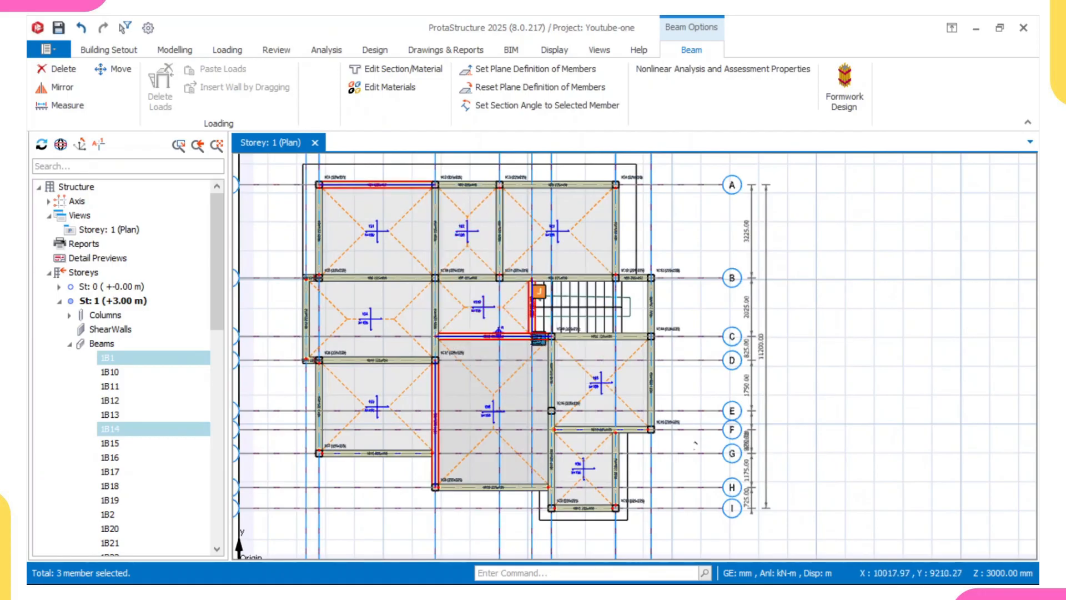
pyautogui.moveTo(543, 370); pyautogui.dragTo(531, 313, button='middle')
pyautogui.scroll(2, 530, 426)
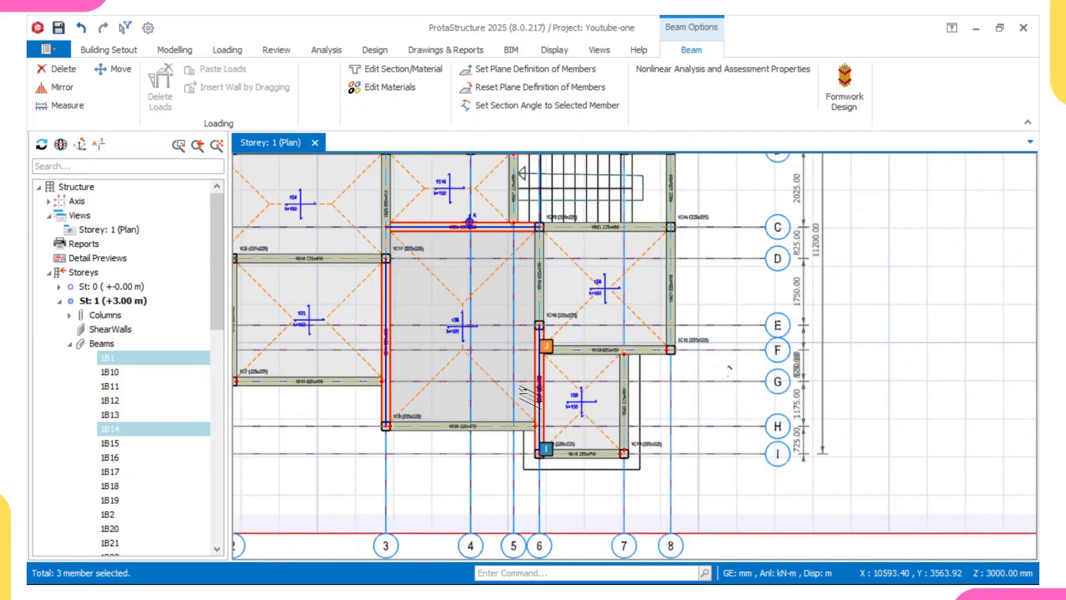
pyautogui.scroll(-1, 536, 395)
pyautogui.click(542, 403)
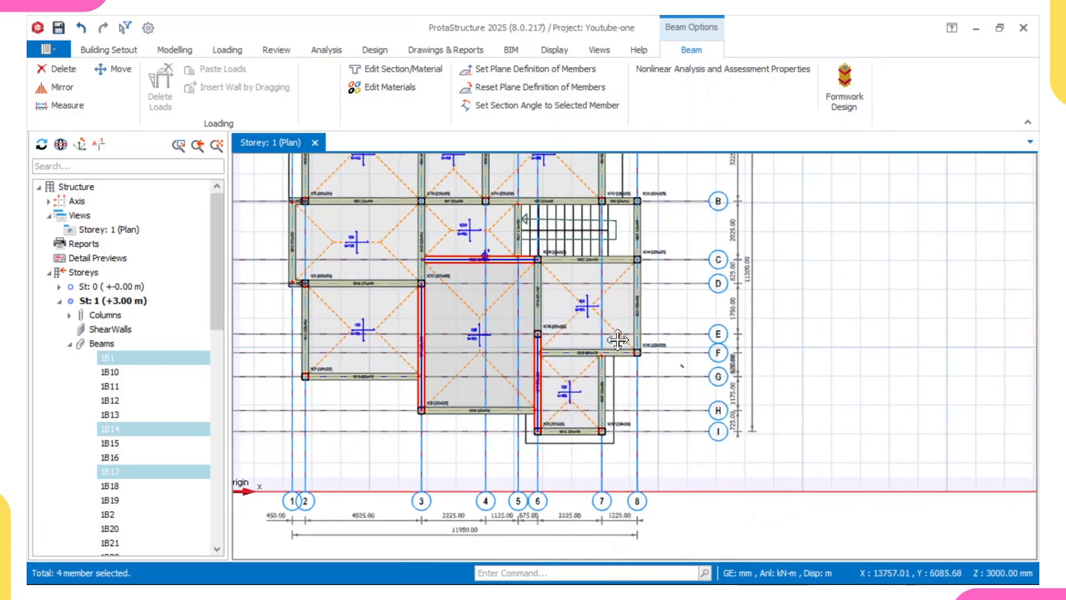
# - Add beam 1B21 on axis 8 between grids C and F to the selection
pyautogui.moveTo(604, 294); pyautogui.dragTo(593, 334, button='middle')
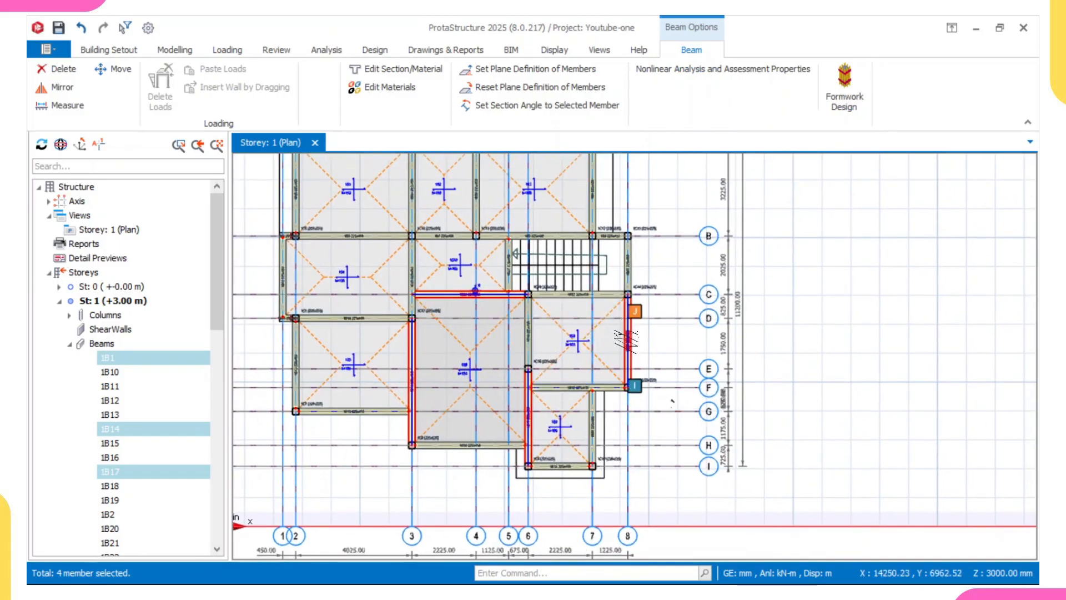
pyautogui.scroll(2, 623, 342)
pyautogui.click(623, 342)
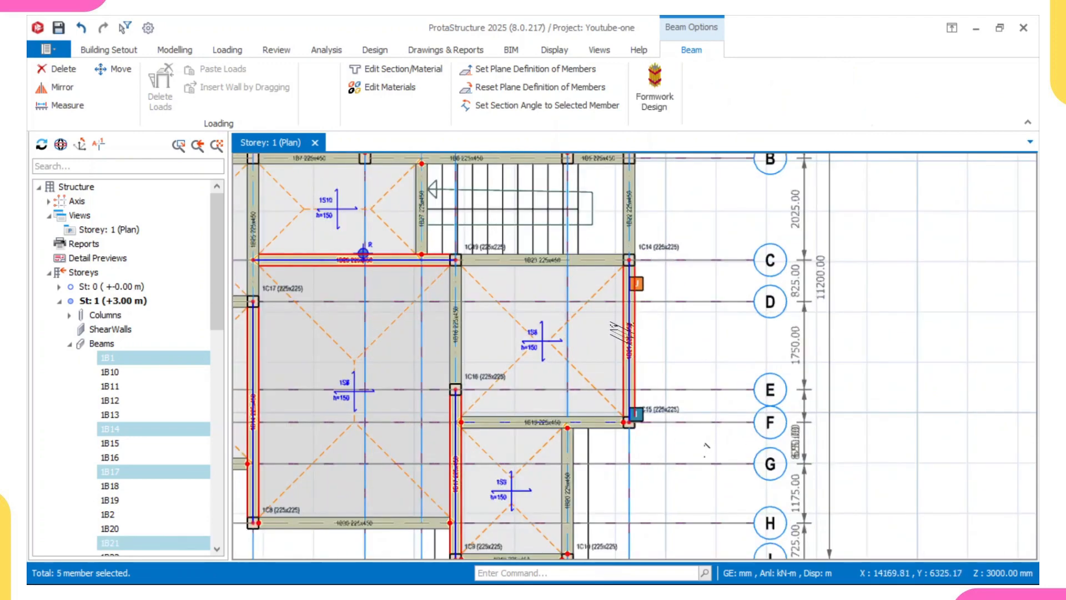
pyautogui.scroll(-5, 623, 342)
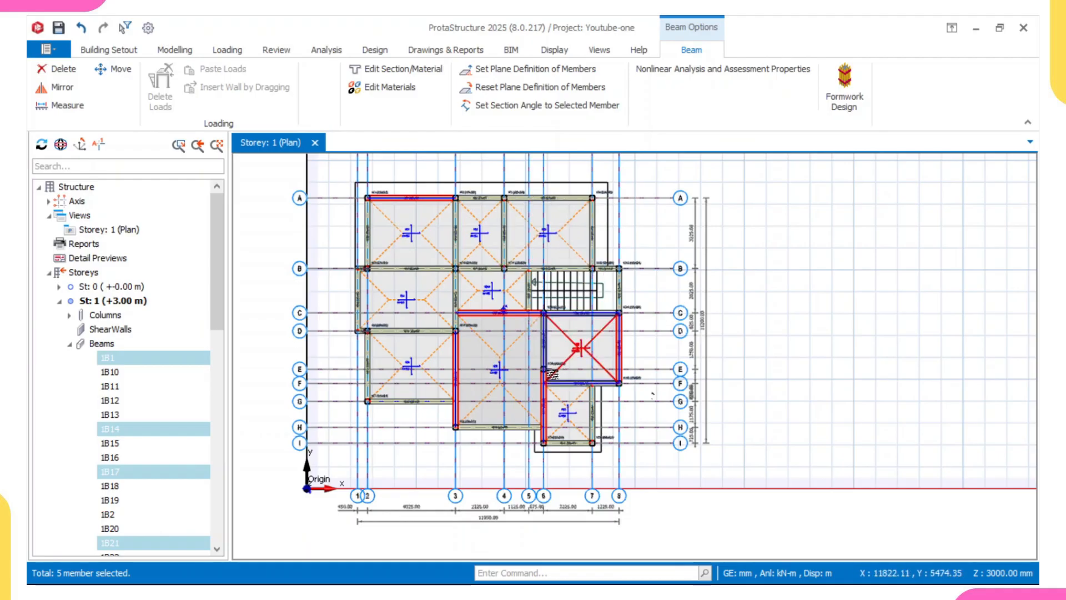
# - Set the end conditions to Hinge at Left End (i) for the selected beams only
pyautogui.rightClick(735, 213)
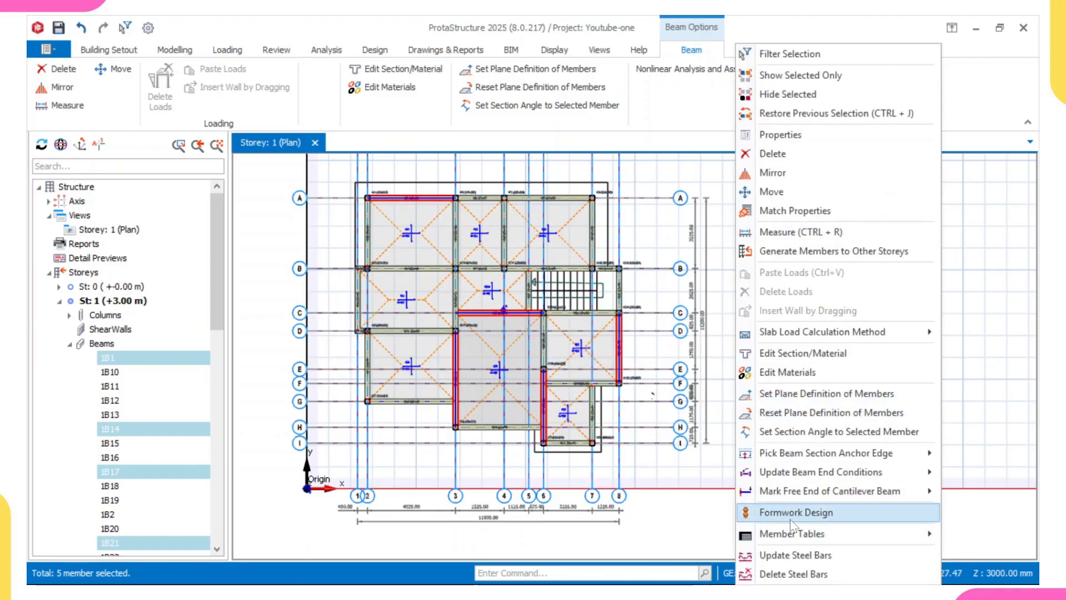
pyautogui.moveTo(788, 488)
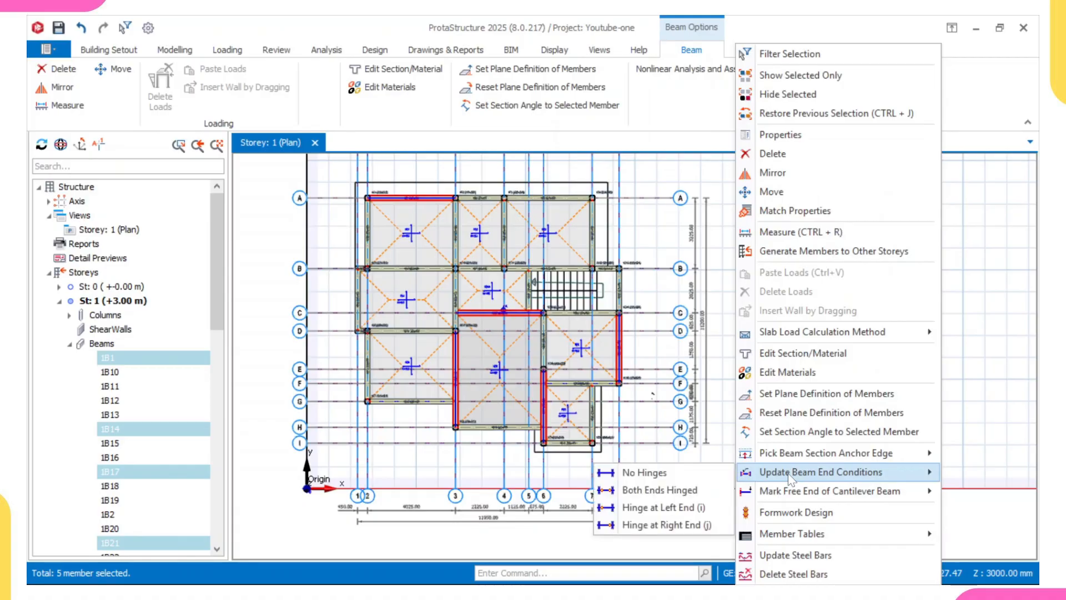
pyautogui.click(691, 508)
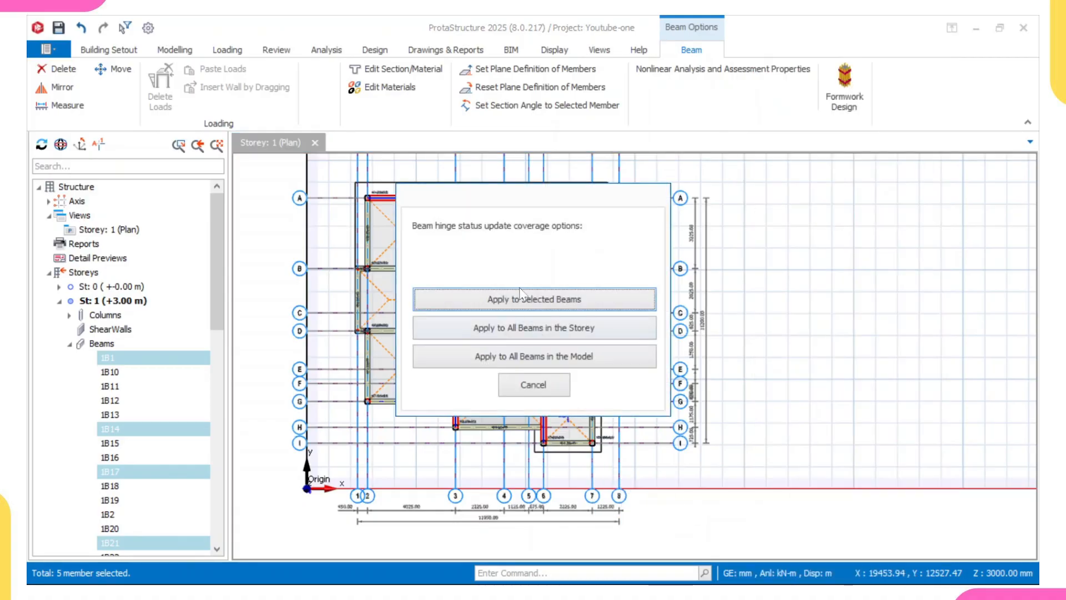
pyautogui.click(530, 302)
# - Examine the left-end hinge markers on the selected beams, including 1B26, 1B14 and 1B17, and clear the selection
pyautogui.scroll(3, 452, 192)
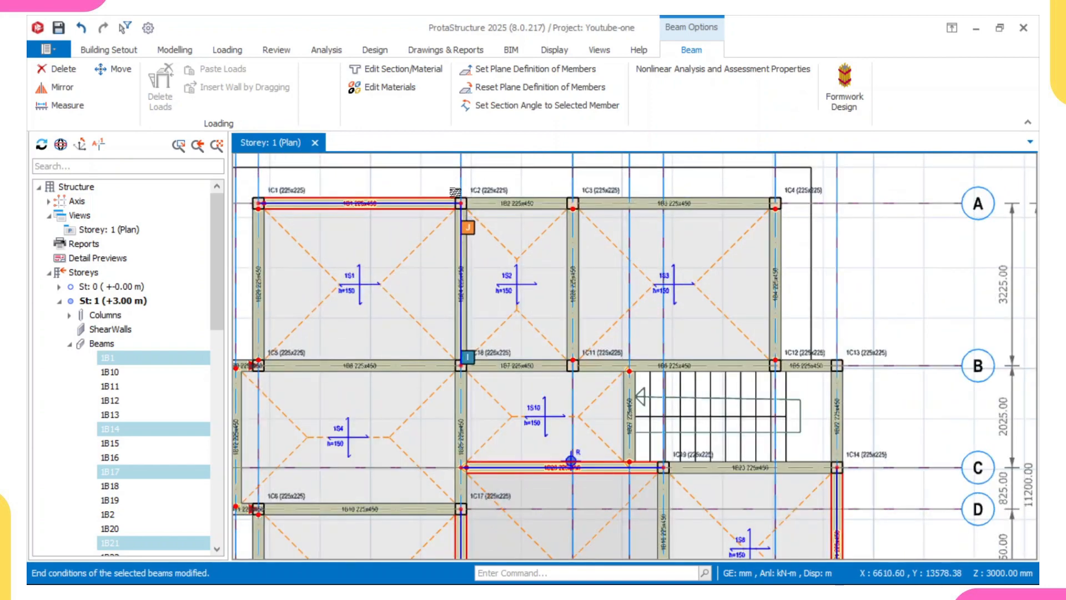
pyautogui.scroll(2, 286, 210)
pyautogui.scroll(-5, 305, 222)
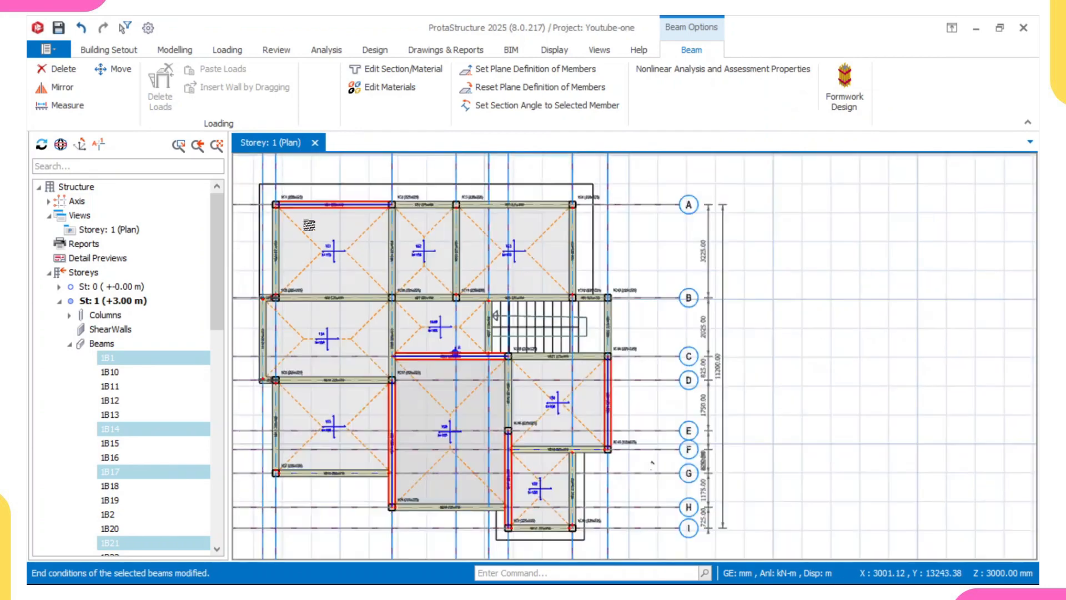
pyautogui.scroll(4, 450, 361)
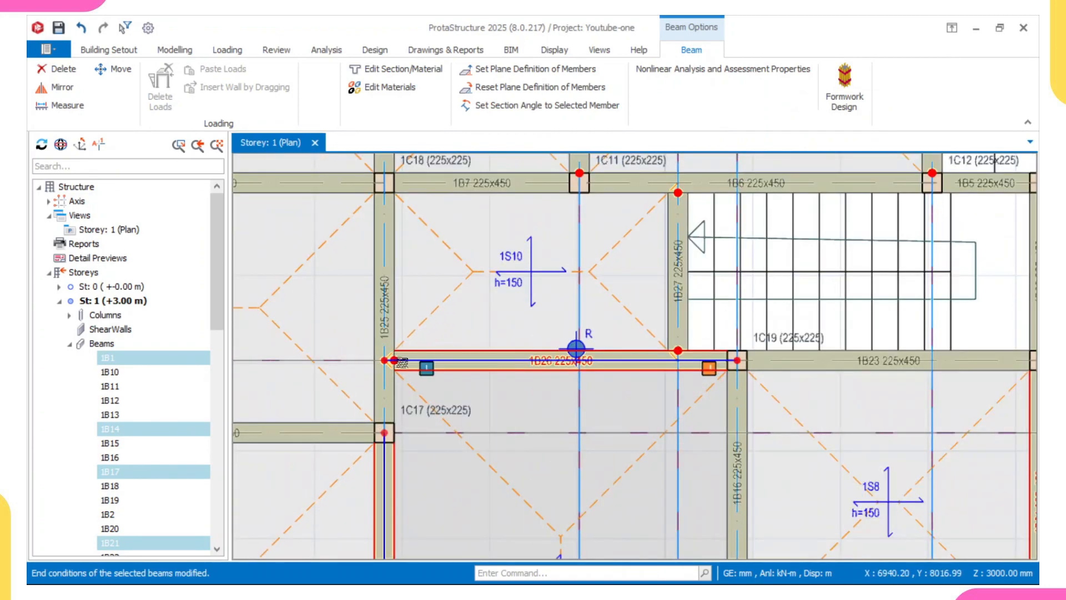
pyautogui.scroll(-4, 402, 362)
pyautogui.scroll(4, 411, 441)
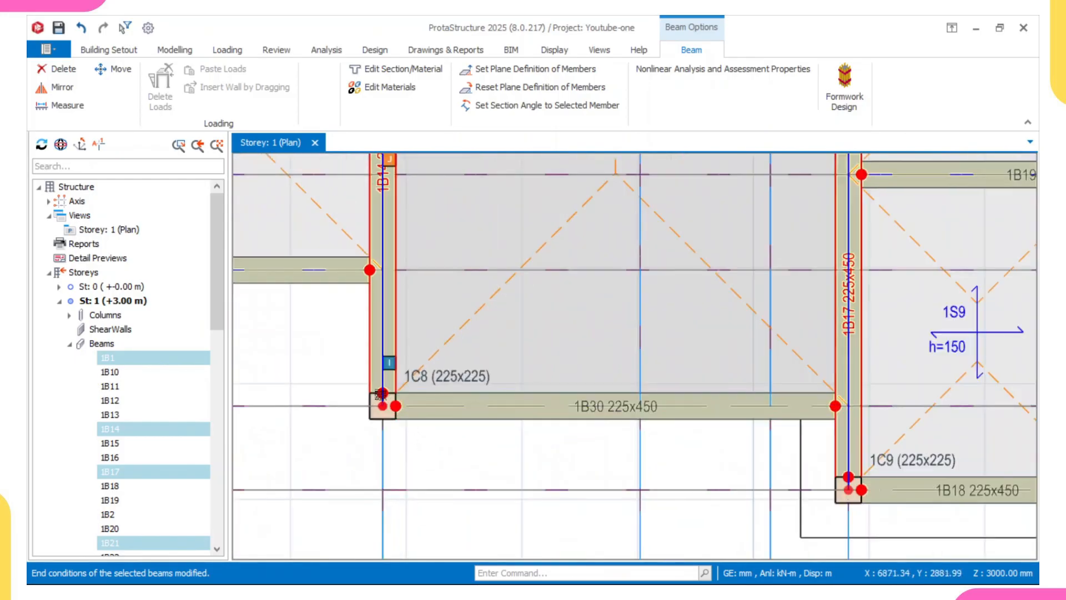
pyautogui.scroll(-3, 382, 393)
pyautogui.scroll(4, 611, 422)
pyautogui.scroll(-5, 618, 427)
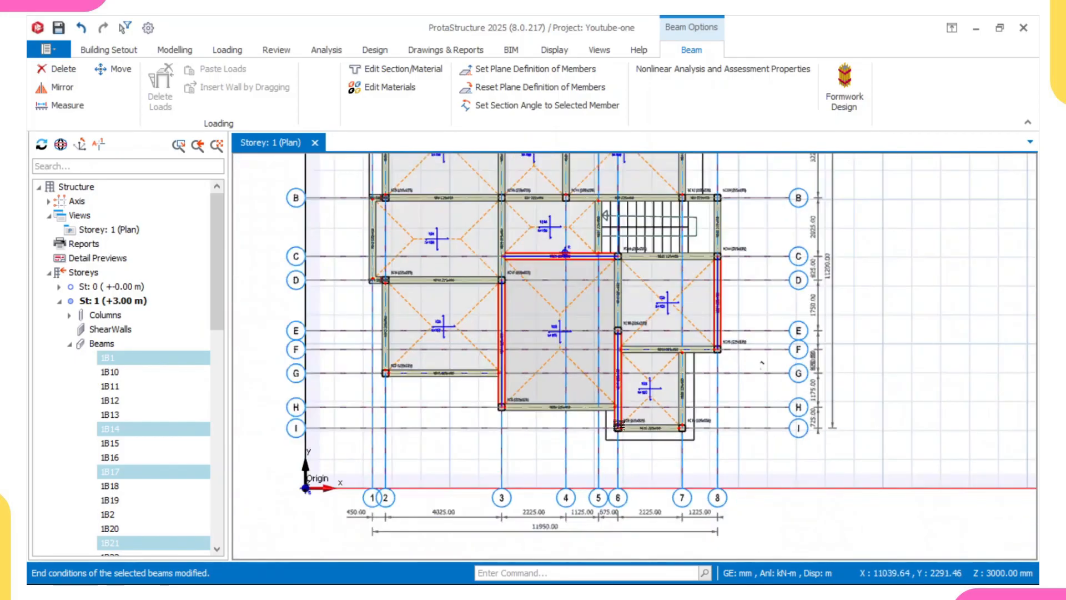
pyautogui.press('Escape')
# - Select beam 1B3 on grid A and add beam 1B5 on grid B between axes 7 and 8 to the selection
pyautogui.scroll(-3, 422, 389)
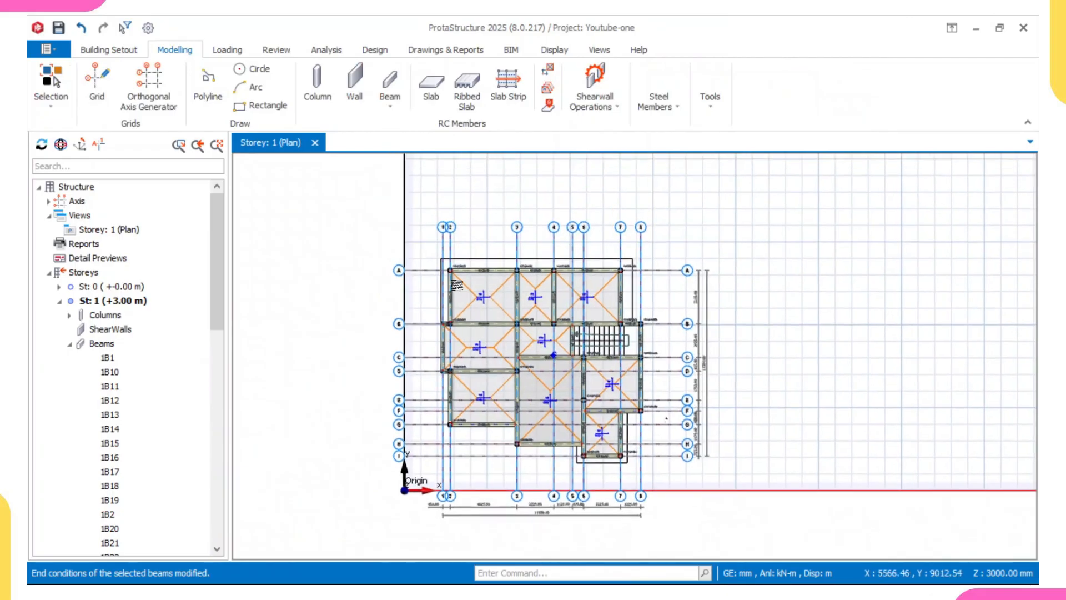
pyautogui.scroll(5, 468, 268)
pyautogui.scroll(-3, 468, 268)
pyautogui.scroll(5, 722, 265)
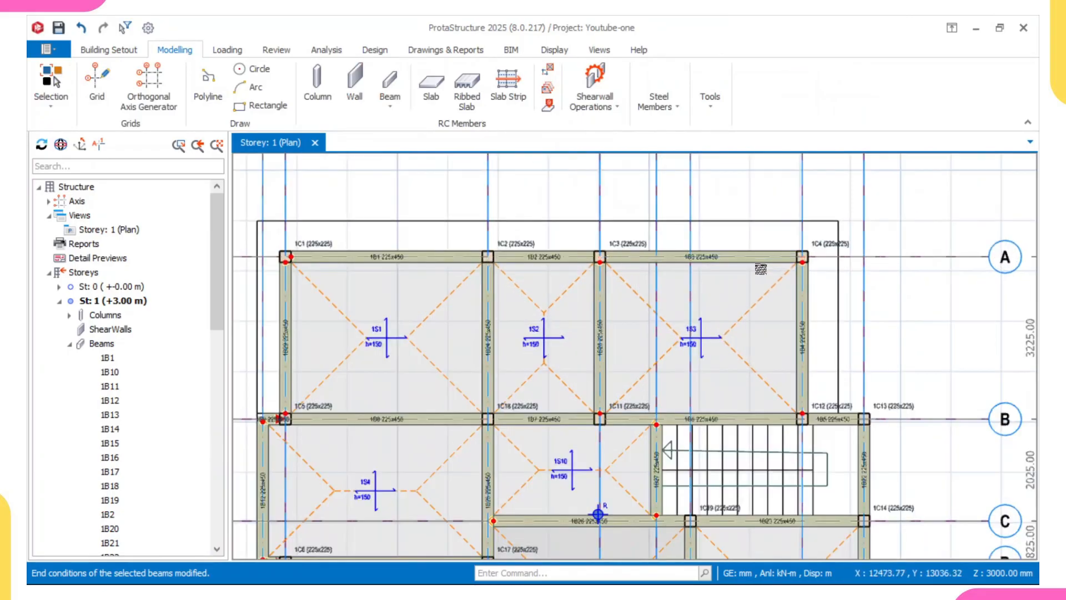
pyautogui.click(759, 265)
pyautogui.scroll(-2, 801, 349)
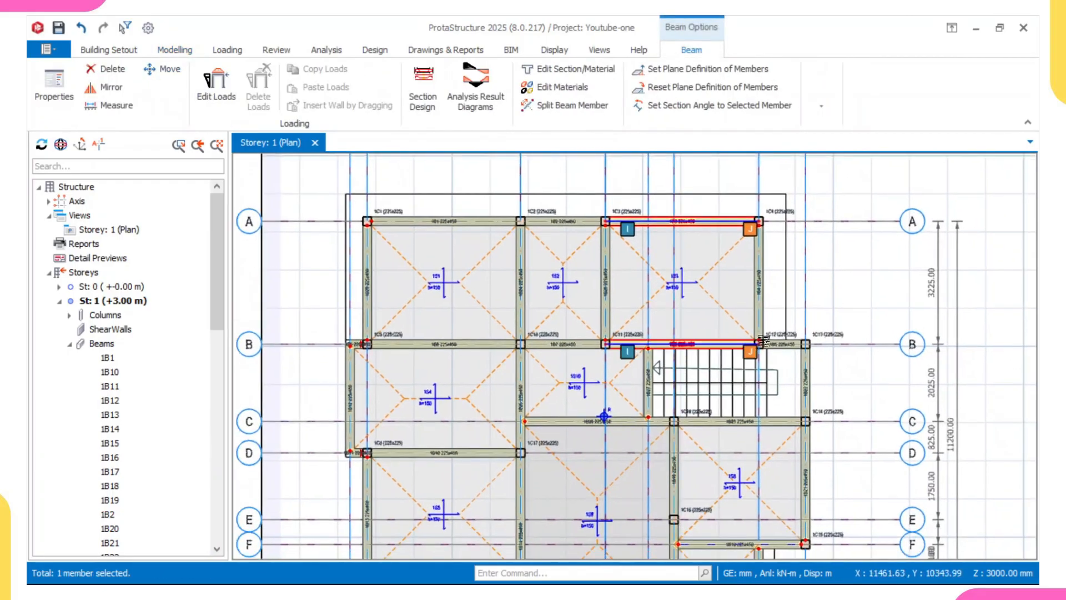
pyautogui.scroll(2, 801, 349)
pyautogui.click(786, 345)
pyautogui.scroll(-3, 693, 366)
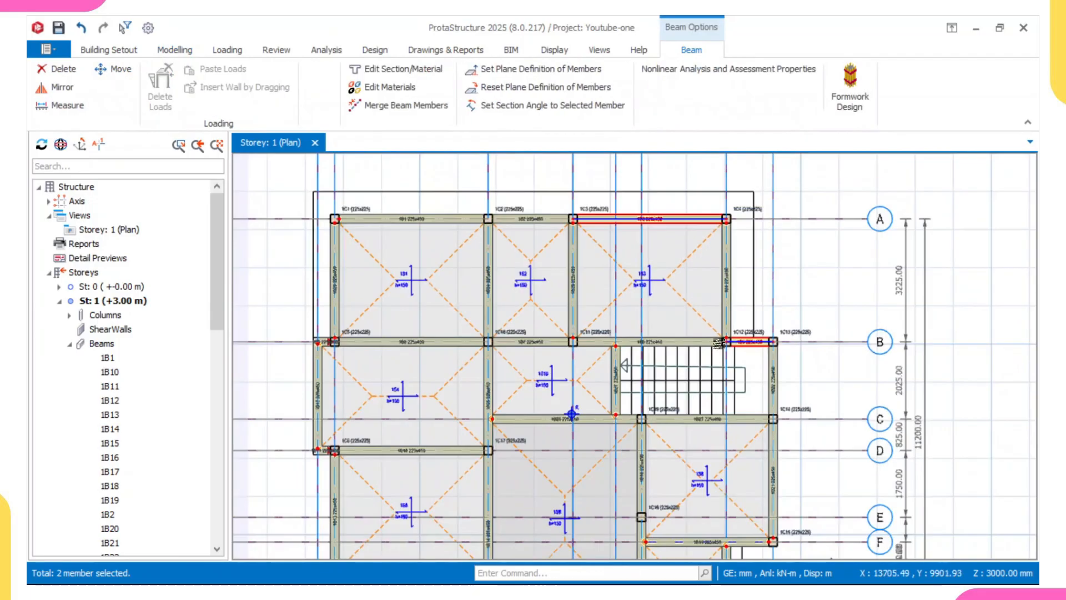
# - Add beam 1B23 on grid C between axes 6 and 8 and beam 1B10 on grid D between axes 2 and 3 to the selection
pyautogui.moveTo(691, 367); pyautogui.dragTo(659, 304, button='middle')
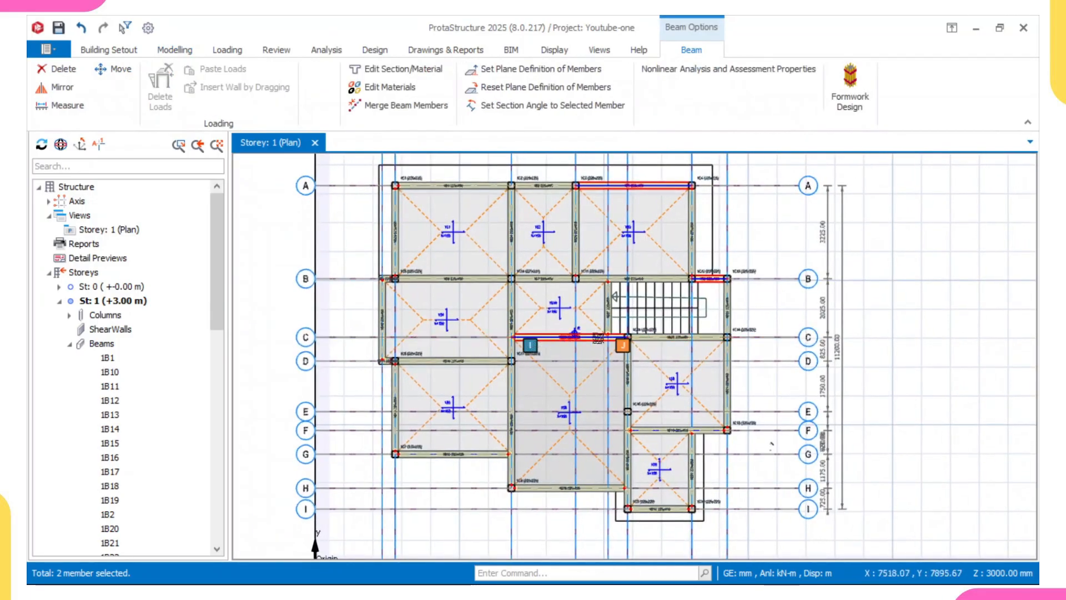
pyautogui.scroll(2, 706, 339)
pyautogui.click(708, 340)
pyautogui.scroll(-2, 708, 340)
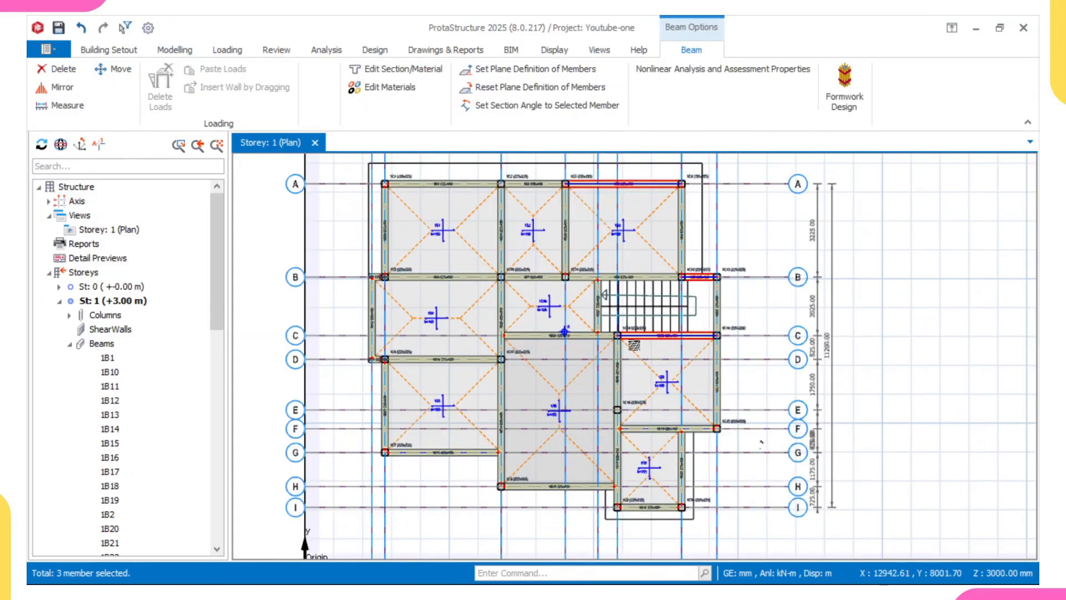
pyautogui.scroll(2, 474, 361)
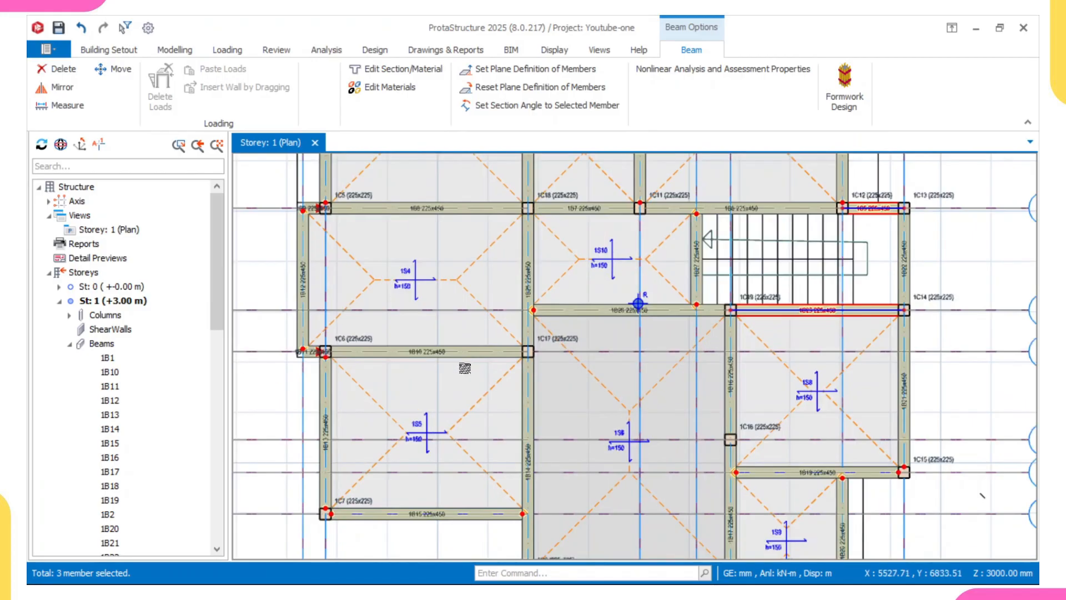
pyautogui.click(475, 360)
pyautogui.scroll(-4, 475, 361)
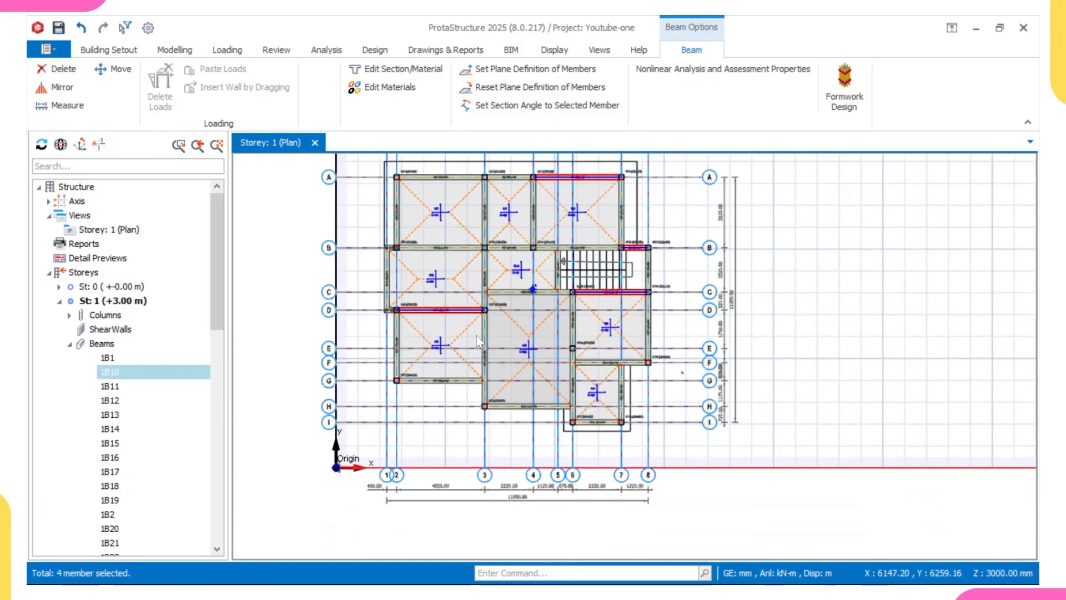
# - Add beam 1B24 on axis 3 between grids A and B to the selection
pyautogui.scroll(1, 454, 383)
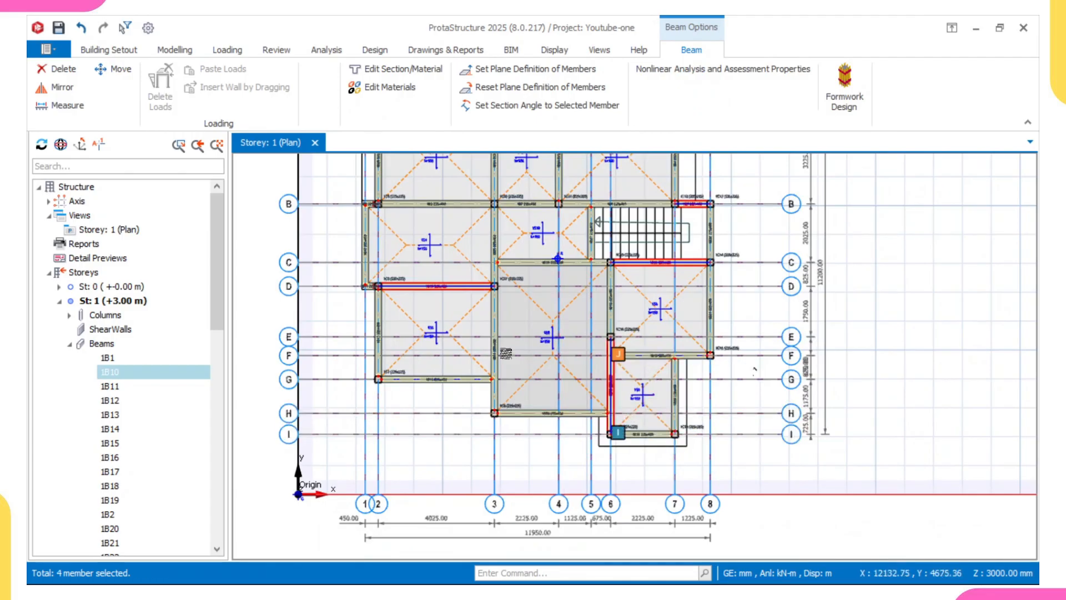
pyautogui.scroll(-1, 488, 353)
pyautogui.moveTo(409, 230); pyautogui.dragTo(416, 272, button='middle')
pyautogui.scroll(2, 408, 253)
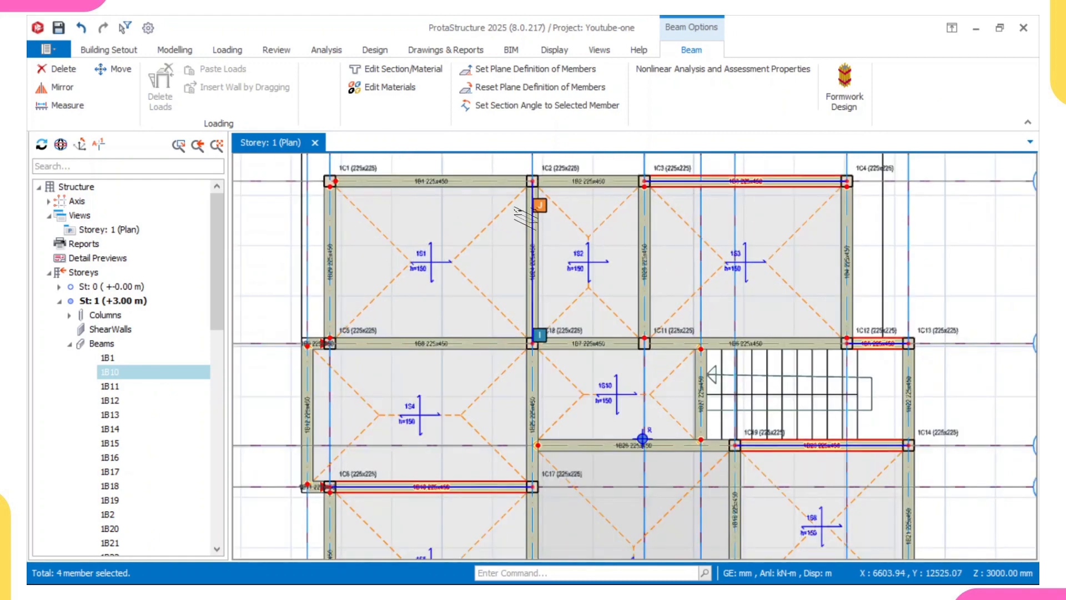
pyautogui.click(522, 228)
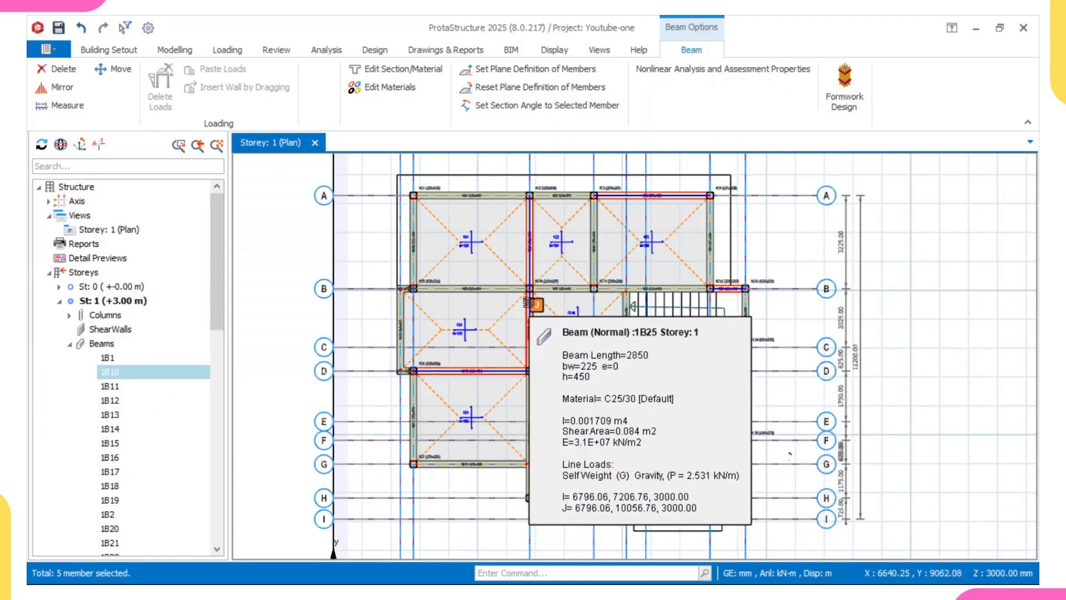
# - Add beam 1B16 on axis 6 between grids C and E and beam 1B22 on axis 8 between grids B and C to the selection
pyautogui.scroll(2, 590, 233)
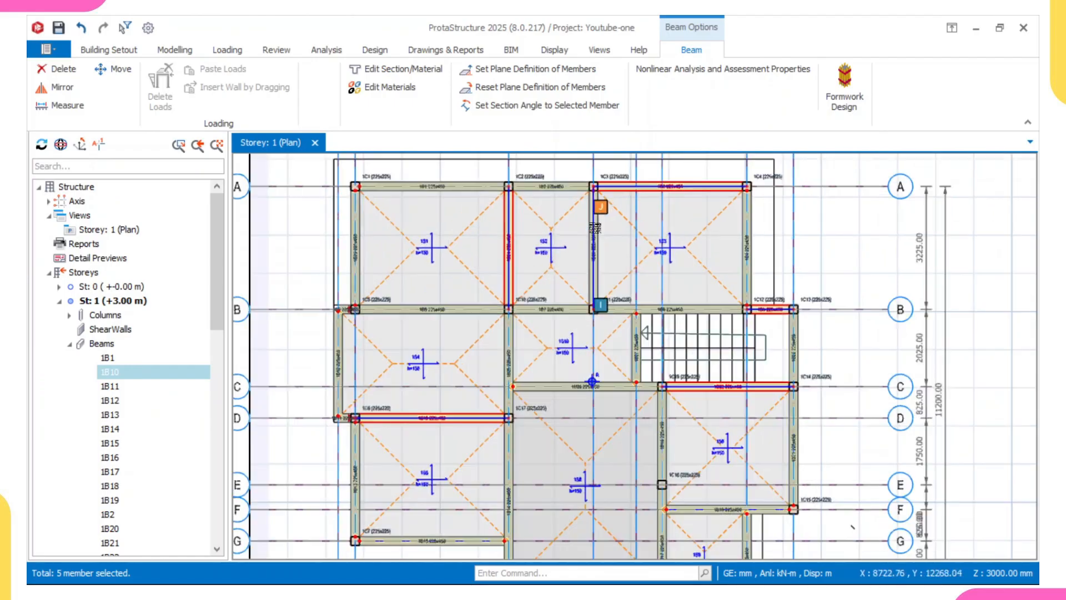
pyautogui.scroll(-1, 589, 246)
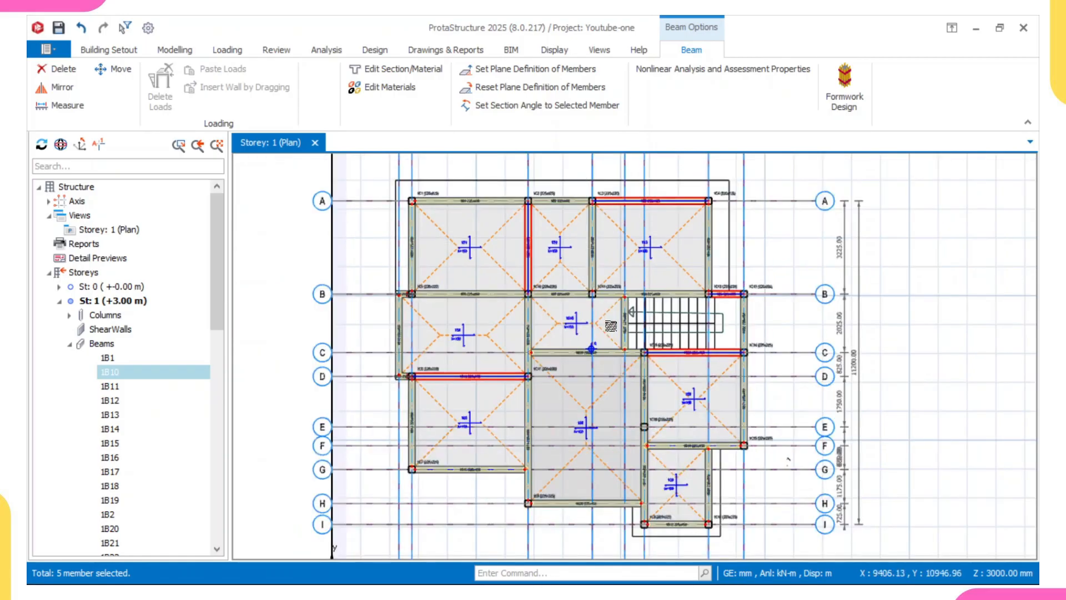
pyautogui.scroll(1, 620, 376)
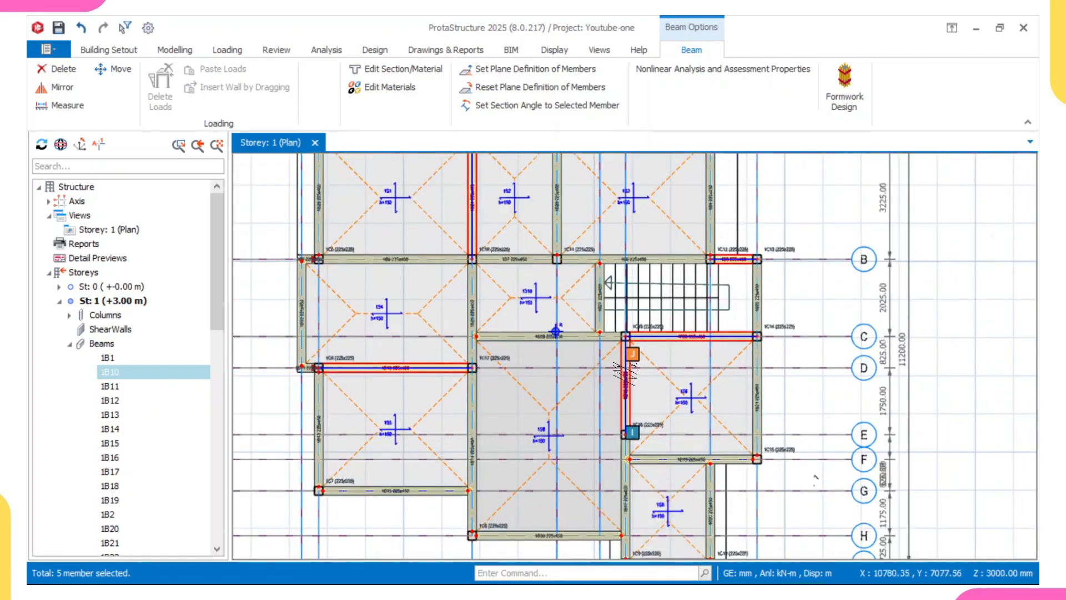
pyautogui.click(624, 376)
pyautogui.scroll(-2, 624, 376)
pyautogui.scroll(2, 653, 313)
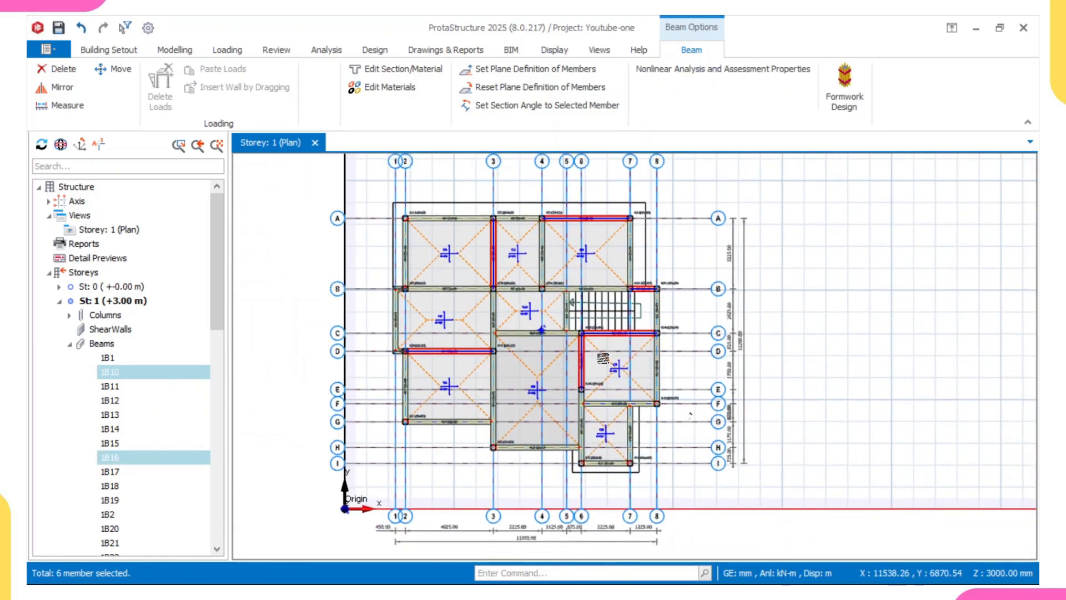
pyautogui.click(661, 299)
pyautogui.scroll(-2, 632, 335)
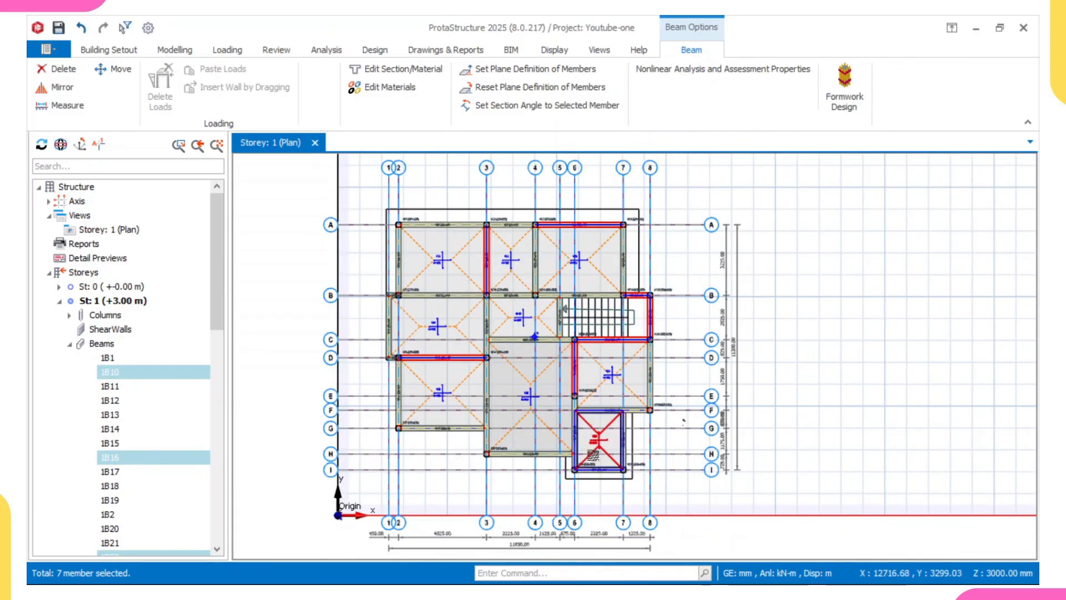
# - Set the end conditions to Hinge at Right End (j) for the selected beams only
pyautogui.rightClick(750, 229)
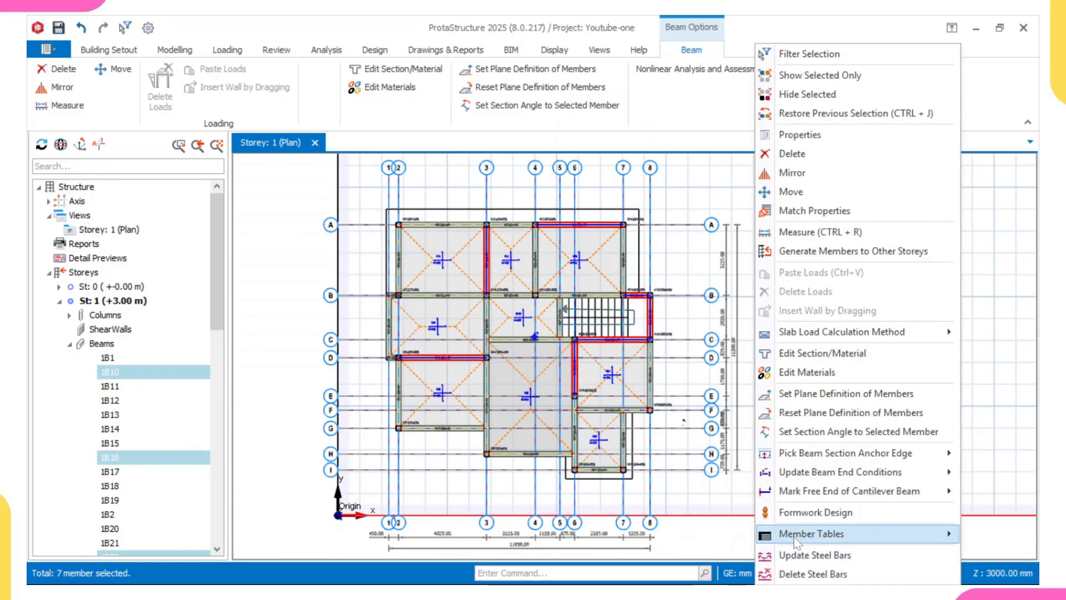
pyautogui.moveTo(796, 478)
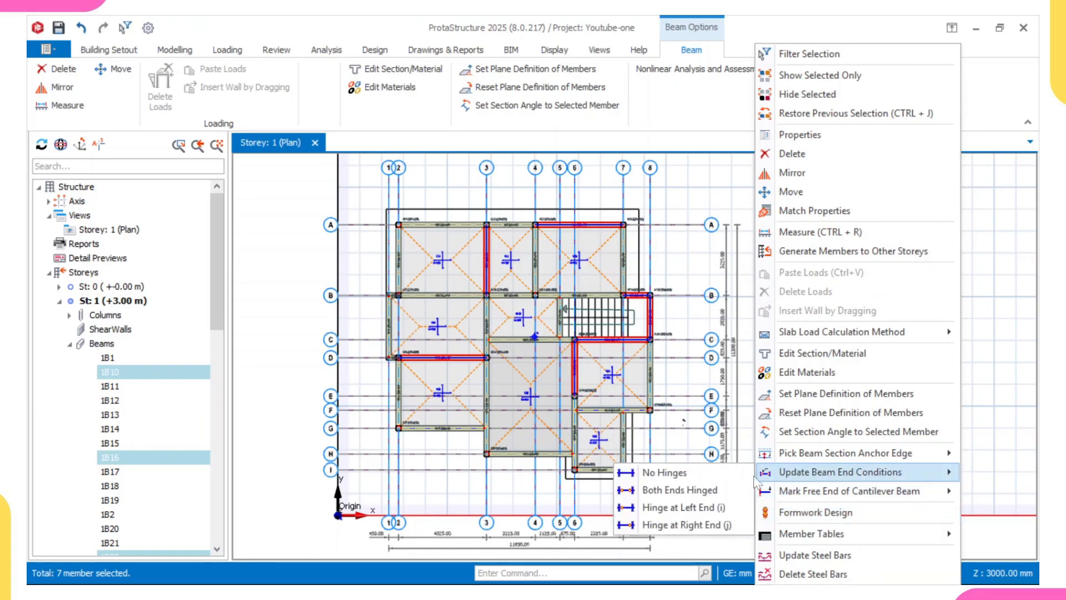
pyautogui.click(674, 524)
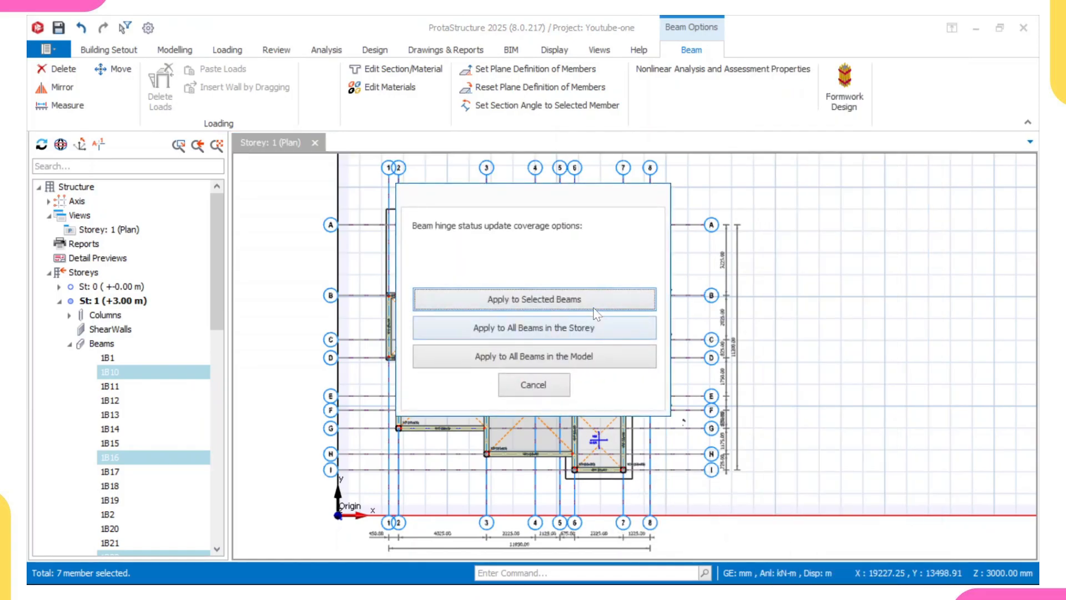
pyautogui.click(589, 300)
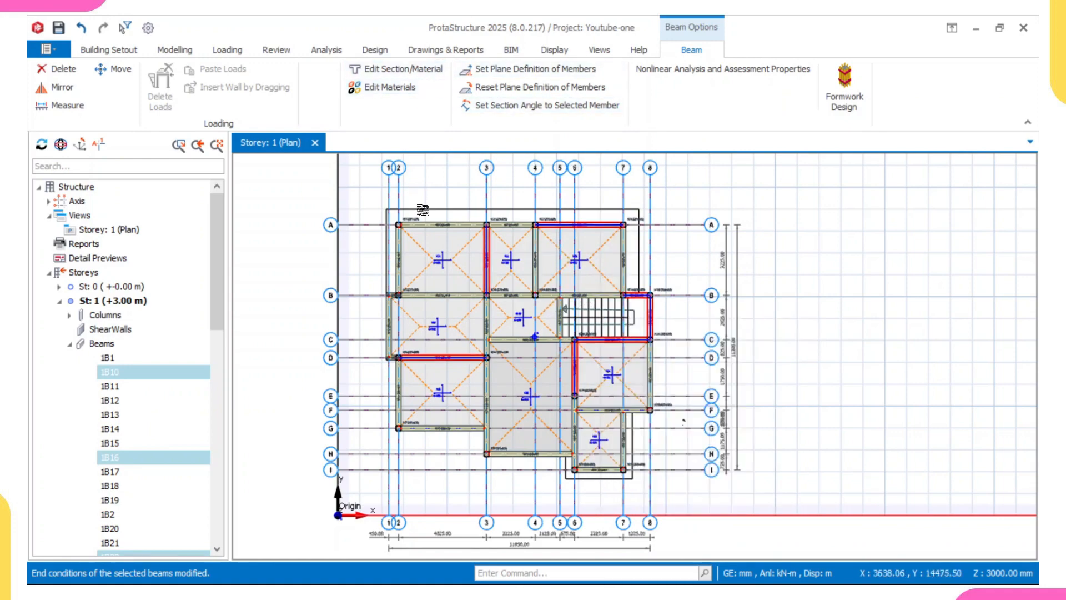
# - Examine the hinge markers at the beam ends along grids A and B, including beam 1B24
pyautogui.scroll(5, 409, 221)
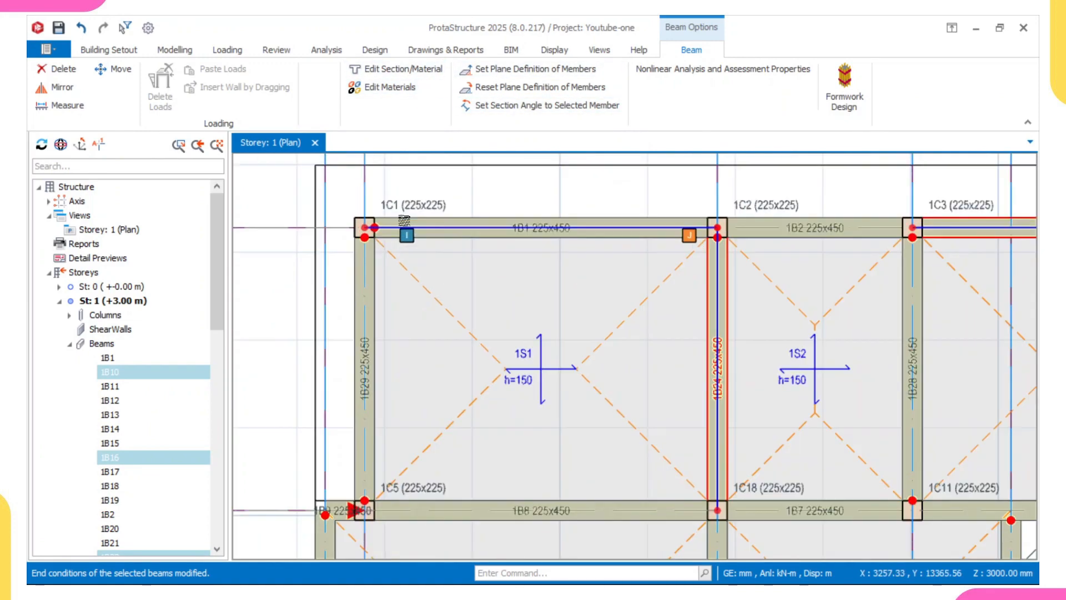
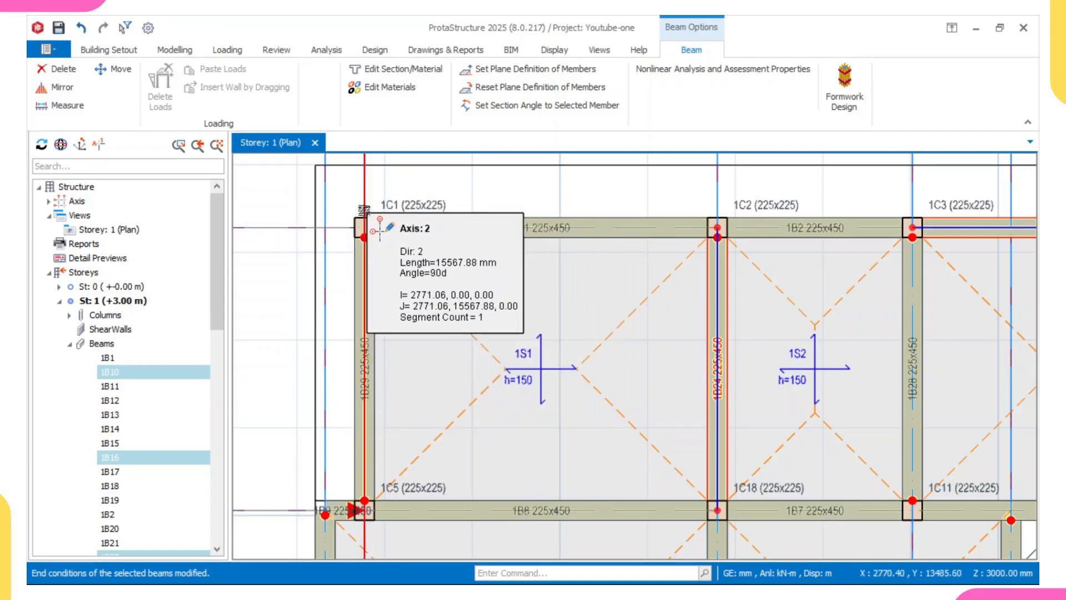
pyautogui.scroll(-5, 360, 212)
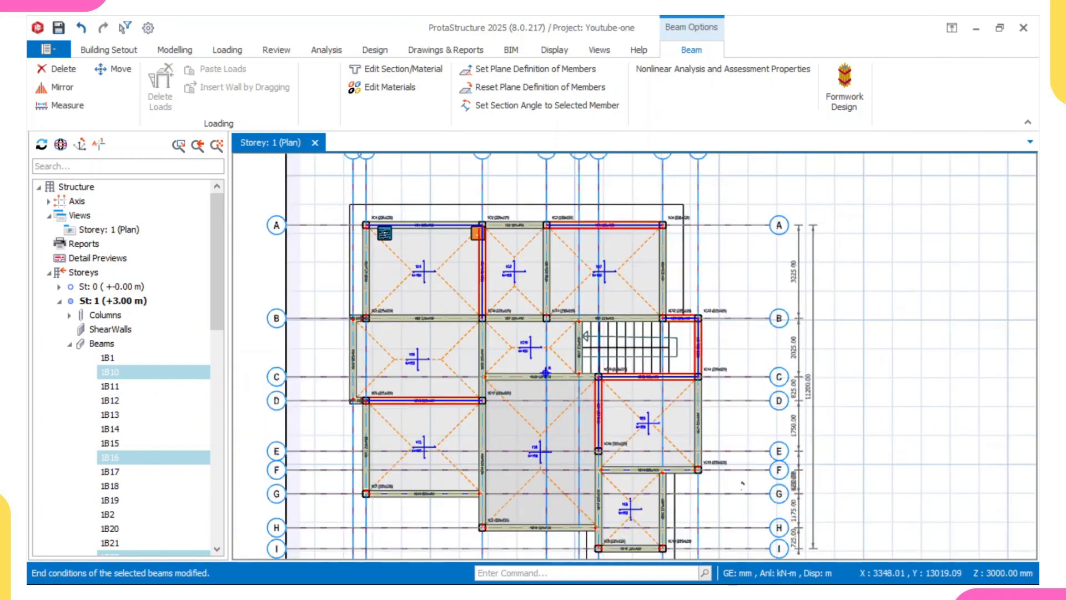
pyautogui.scroll(-3, 418, 258)
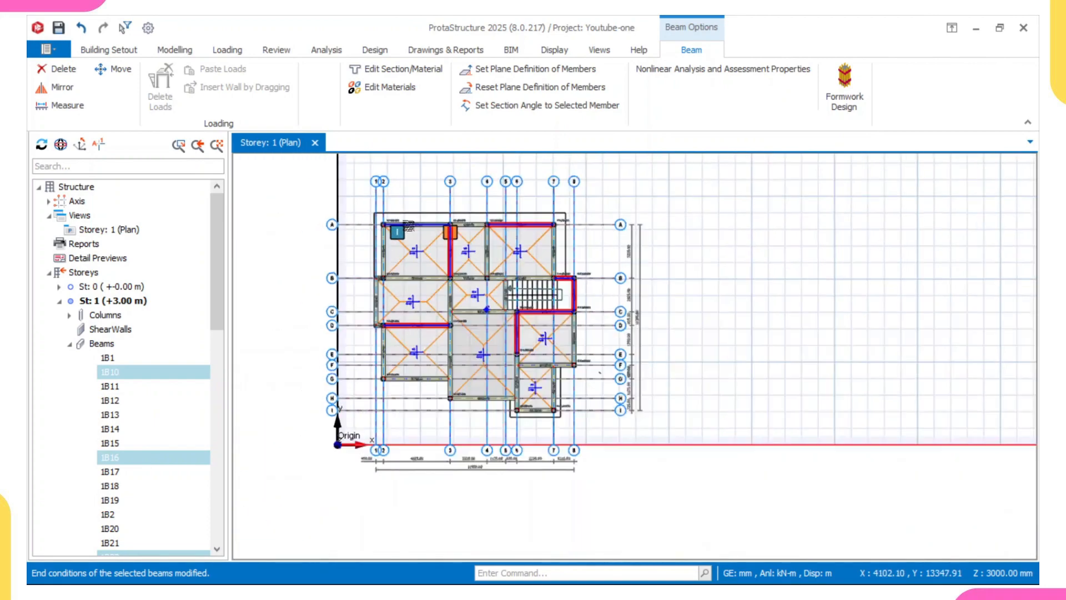
pyautogui.scroll(3, 423, 234)
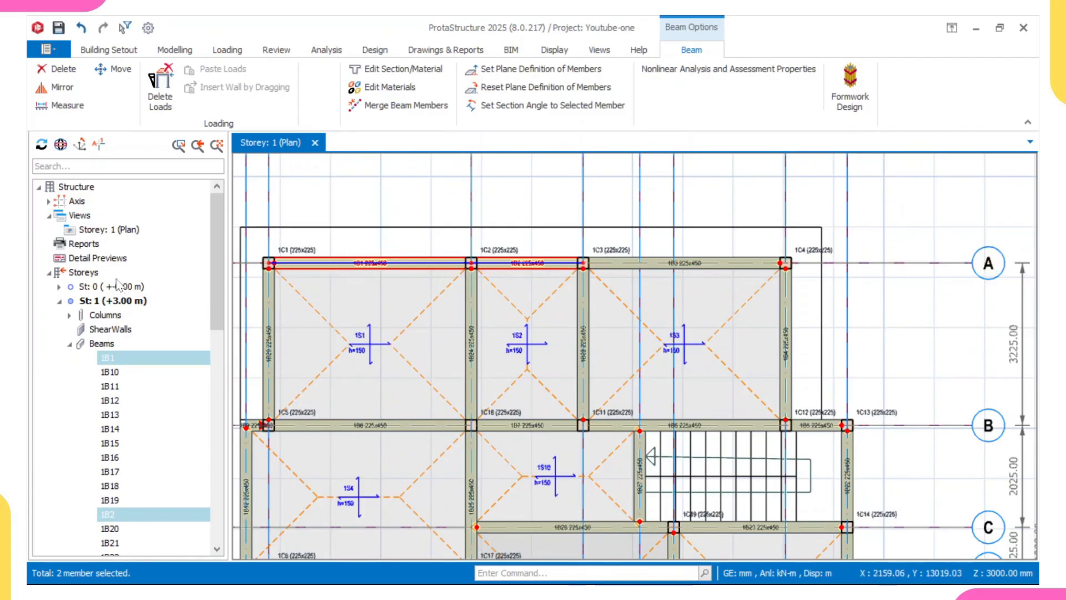
# - Create a 3D Physical Model view of storey 1 and inspect the frame from the front
pyautogui.rightClick(74, 217)
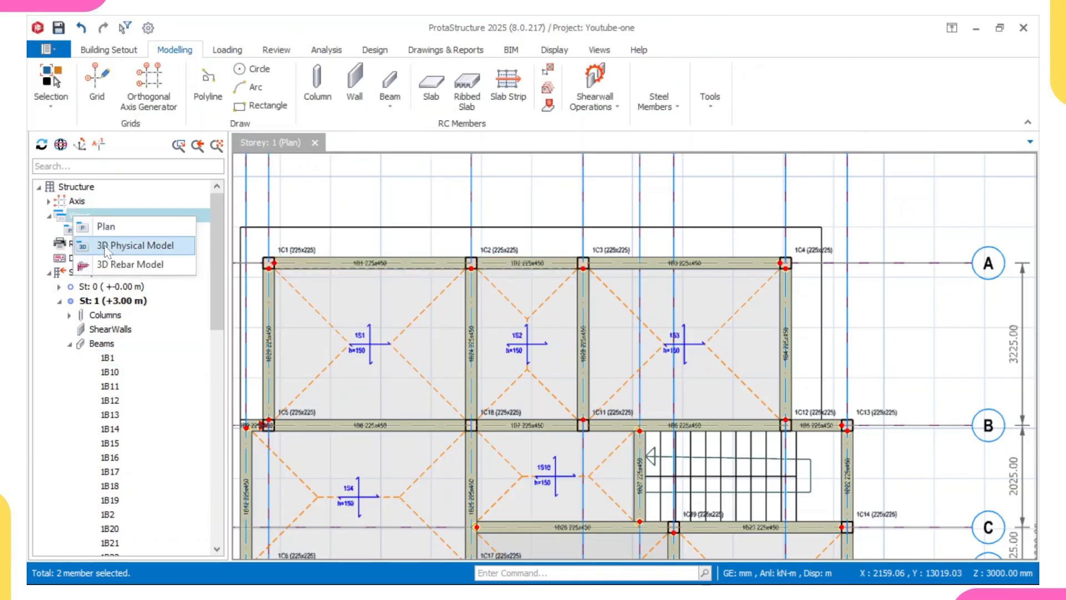
pyautogui.click(162, 251)
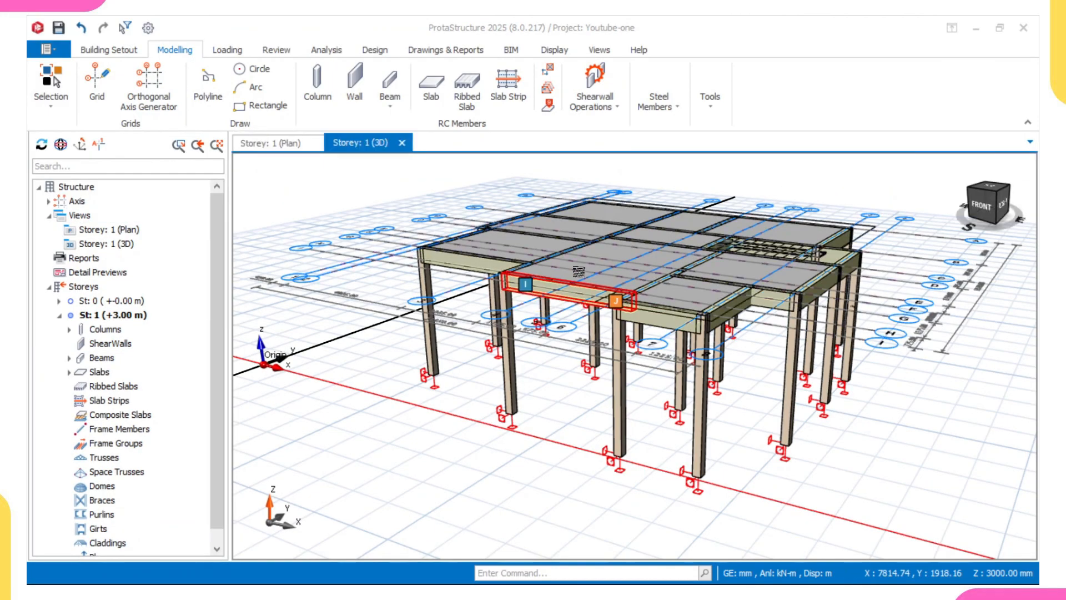
pyautogui.moveTo(577, 271); pyautogui.dragTo(565, 338, button='middle')
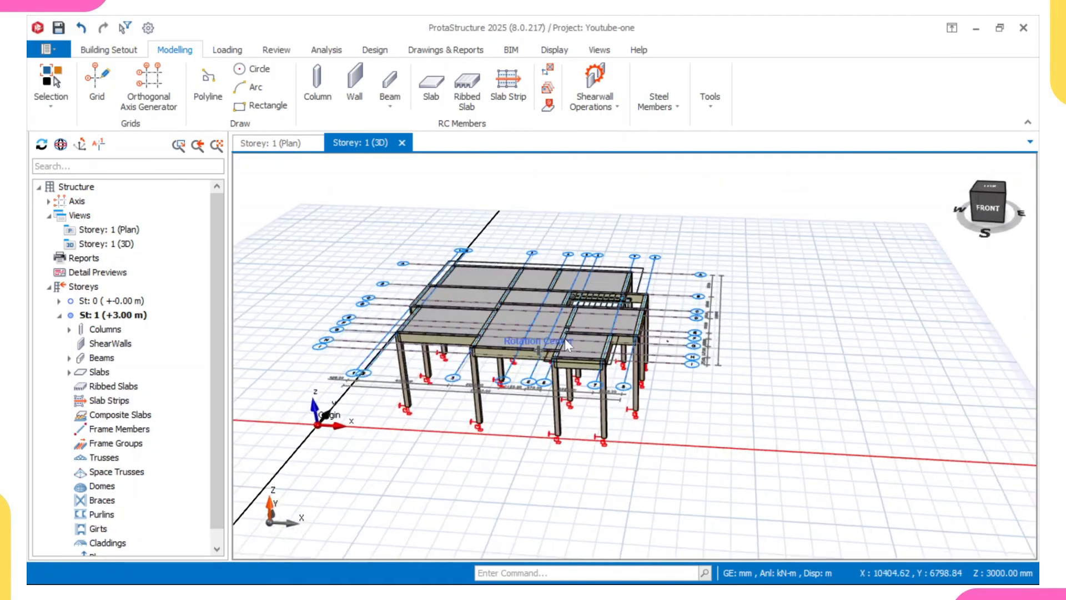
pyautogui.rightClick(564, 338)
pyautogui.click(742, 255)
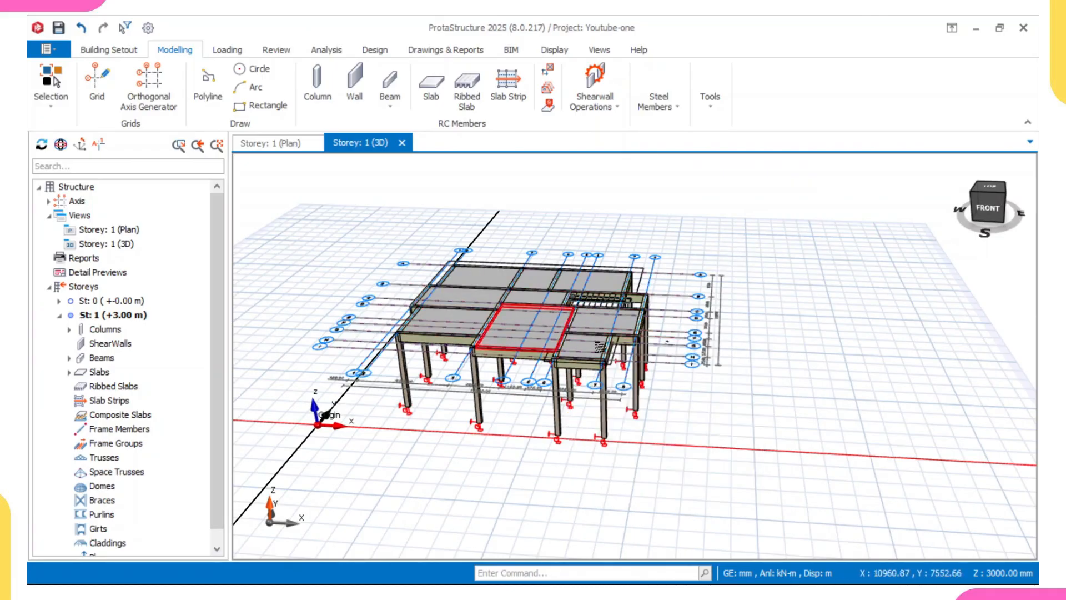
# - From the storey 1 plan, insert storey 2 with a height of 3000 mm, generating its members from the selected storey
pyautogui.click(278, 145)
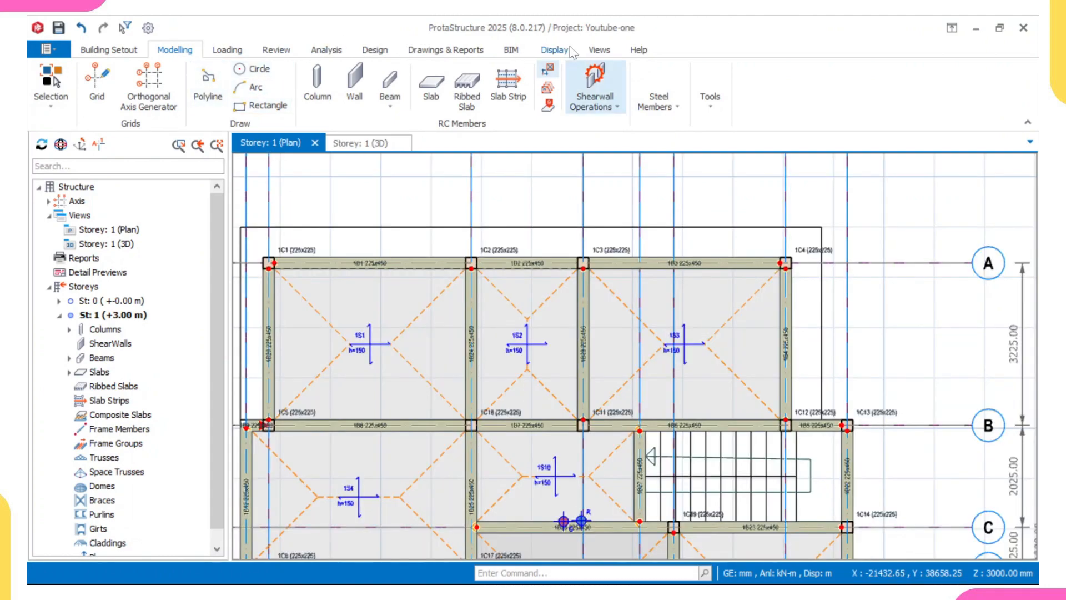
pyautogui.click(117, 51)
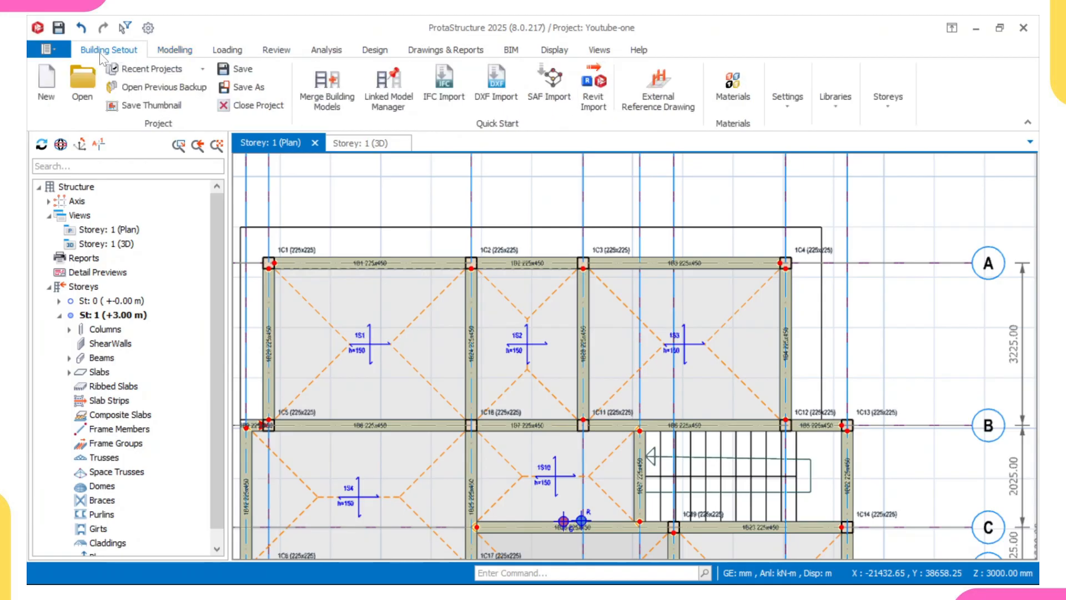
pyautogui.click(886, 100)
pyautogui.click(894, 149)
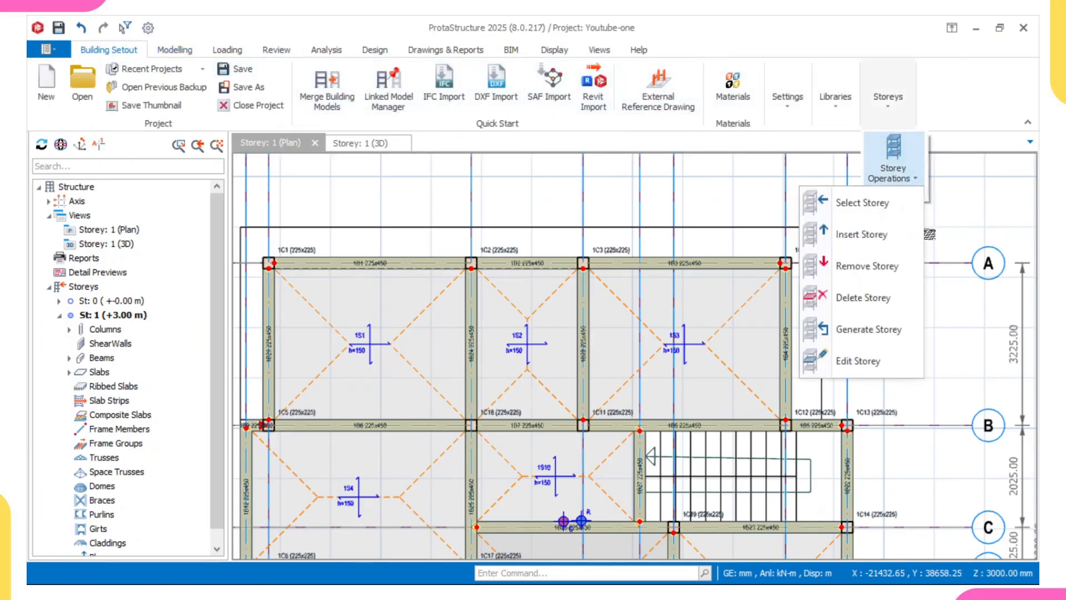
pyautogui.click(881, 239)
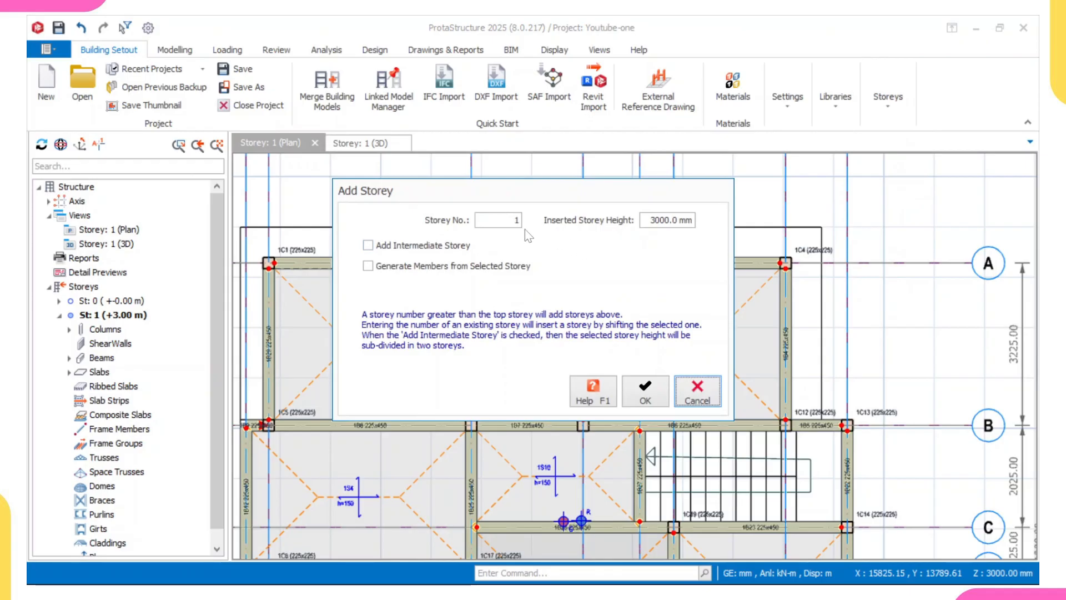
pyautogui.doubleClick(515, 220)
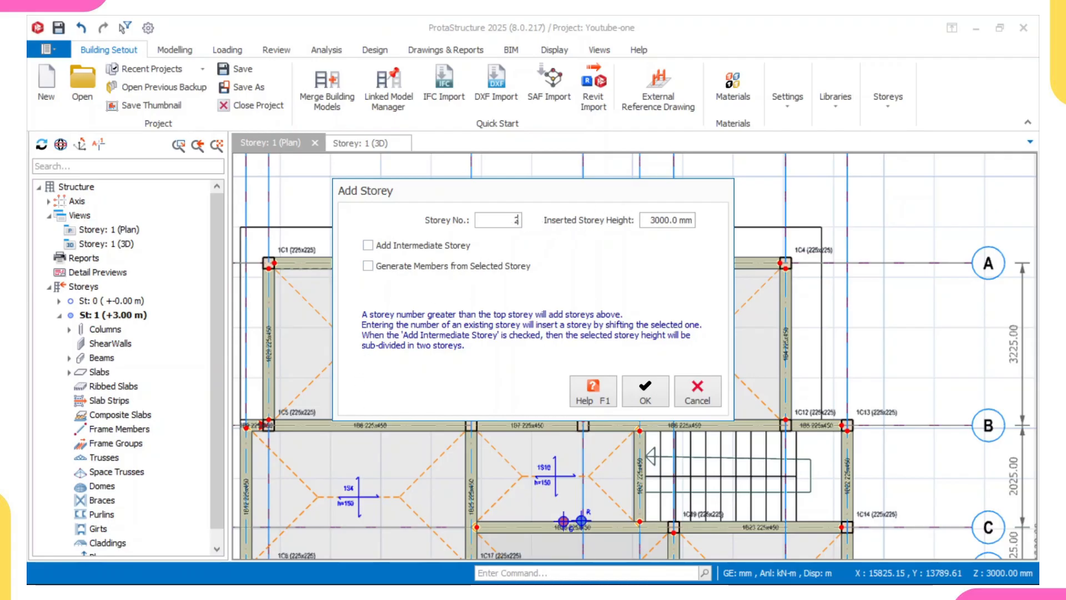
pyautogui.click(368, 265)
pyautogui.click(644, 396)
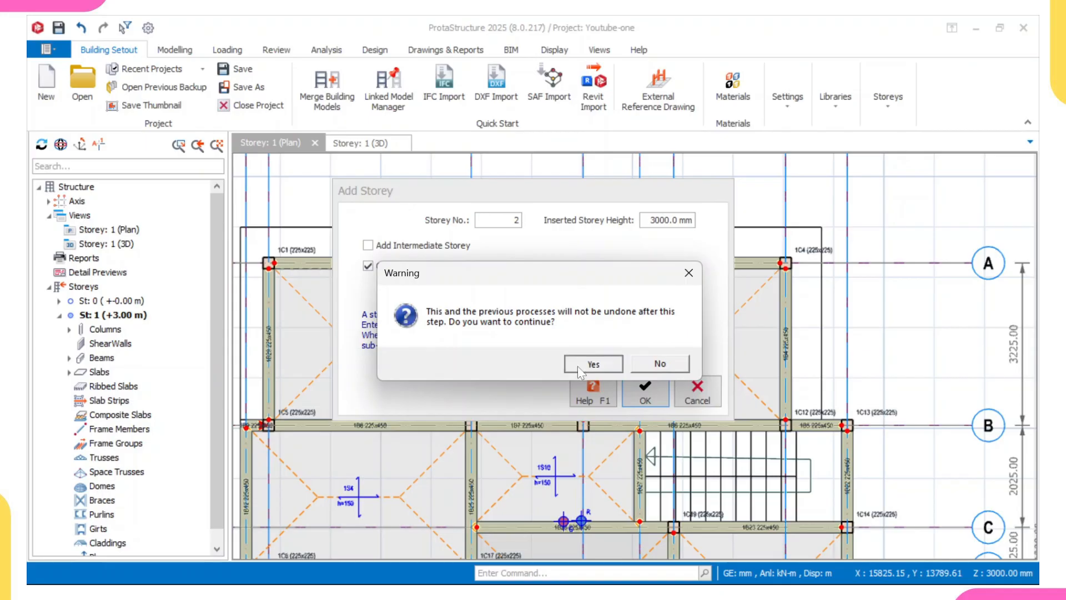
pyautogui.click(577, 365)
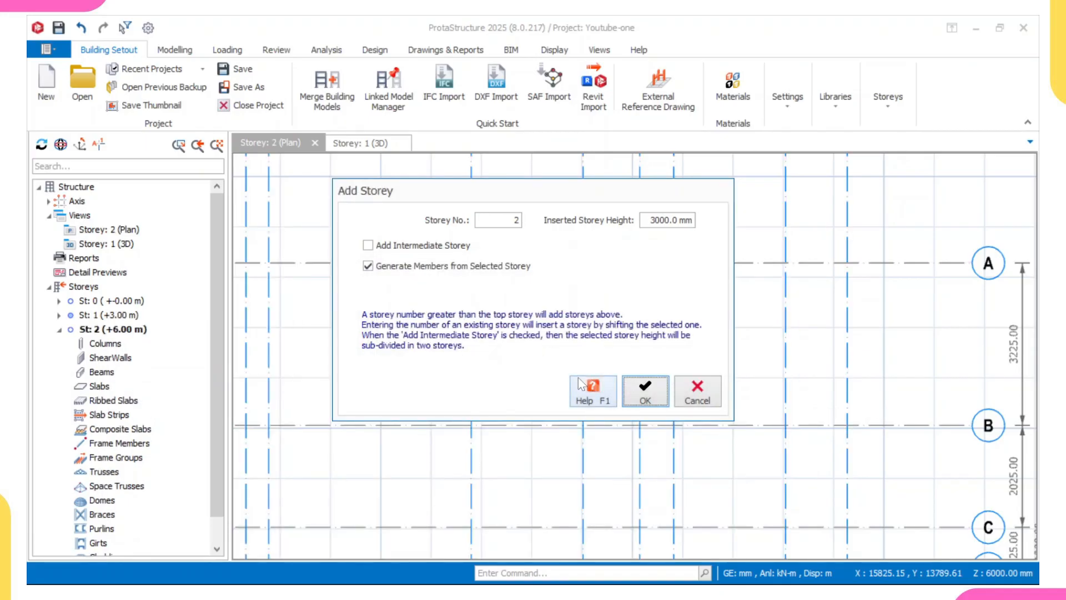
# - Examine the generated storey 2 members in the plan and in the 3D view from several sides
pyautogui.scroll(-2, 515, 345)
pyautogui.moveTo(509, 364); pyautogui.dragTo(490, 290, button='middle')
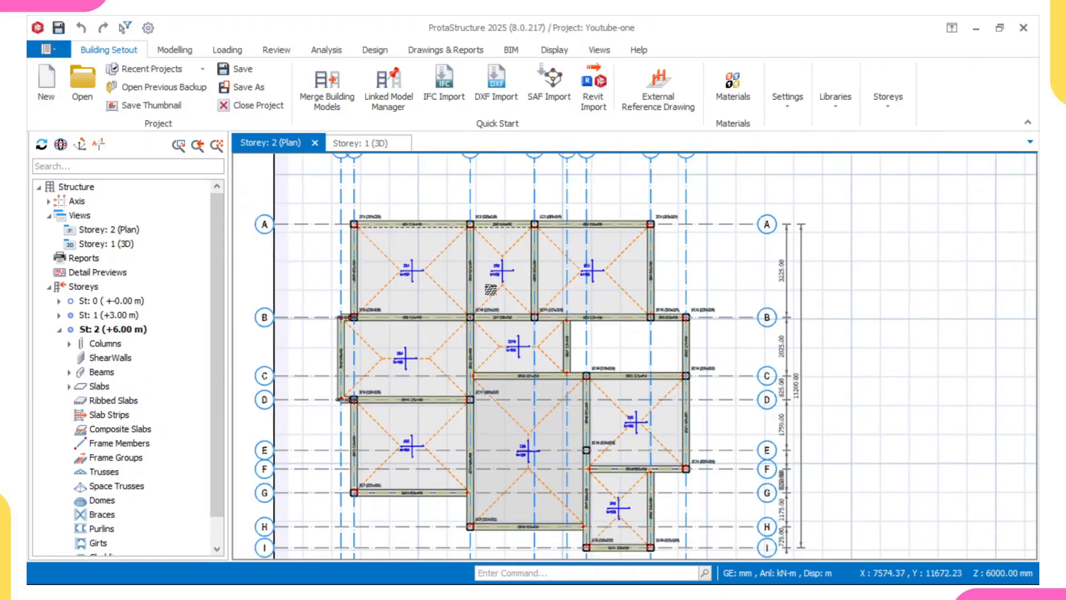
pyautogui.scroll(-1, 486, 302)
pyautogui.click(382, 145)
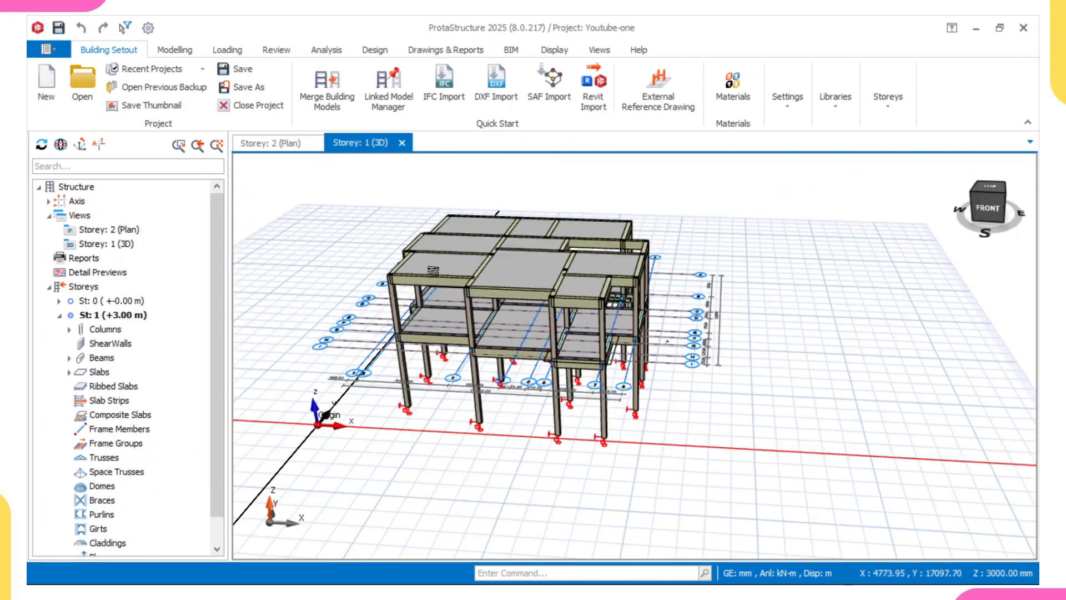
pyautogui.moveTo(502, 375)
pyautogui.mouseDown(button='middle')
pyautogui.moveTo(403, 355)
pyautogui.moveTo(363, 359)
pyautogui.moveTo(371, 383)
pyautogui.moveTo(338, 238)
pyautogui.mouseUp(button='middle')
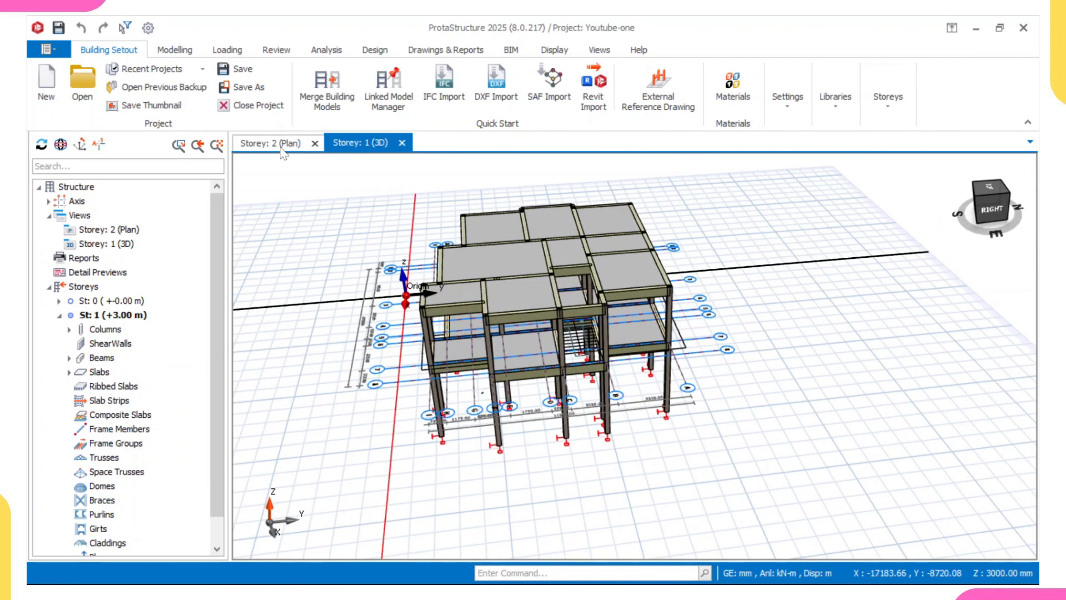
pyautogui.moveTo(492, 266)
pyautogui.mouseDown(button='middle')
pyautogui.moveTo(535, 322)
pyautogui.moveTo(509, 302)
pyautogui.moveTo(490, 314)
pyautogui.moveTo(496, 293)
pyautogui.mouseUp(button='middle')
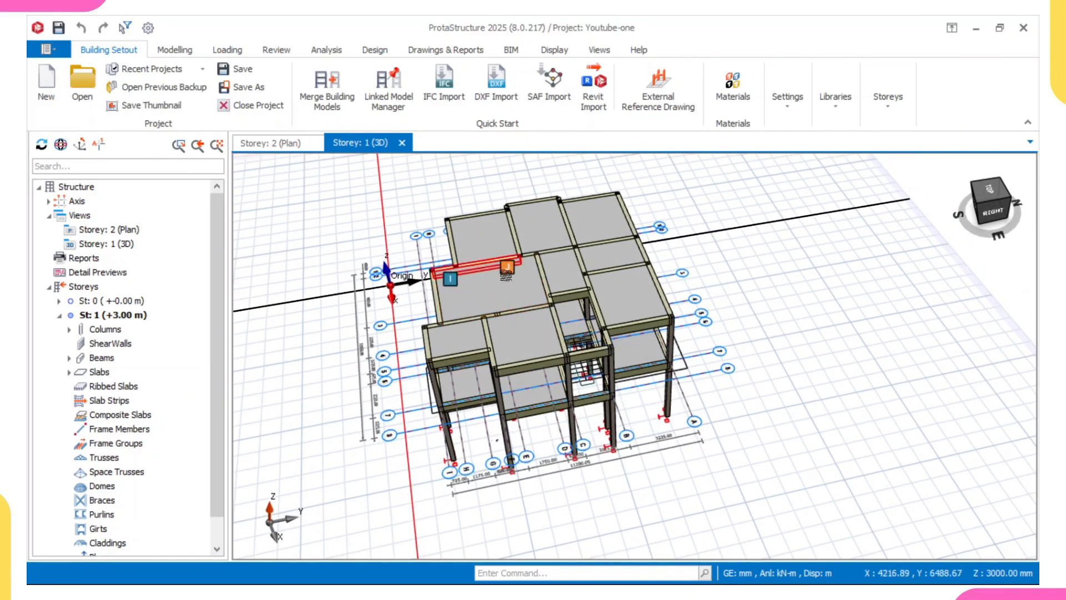
pyautogui.moveTo(536, 337); pyautogui.dragTo(547, 363, button='middle')
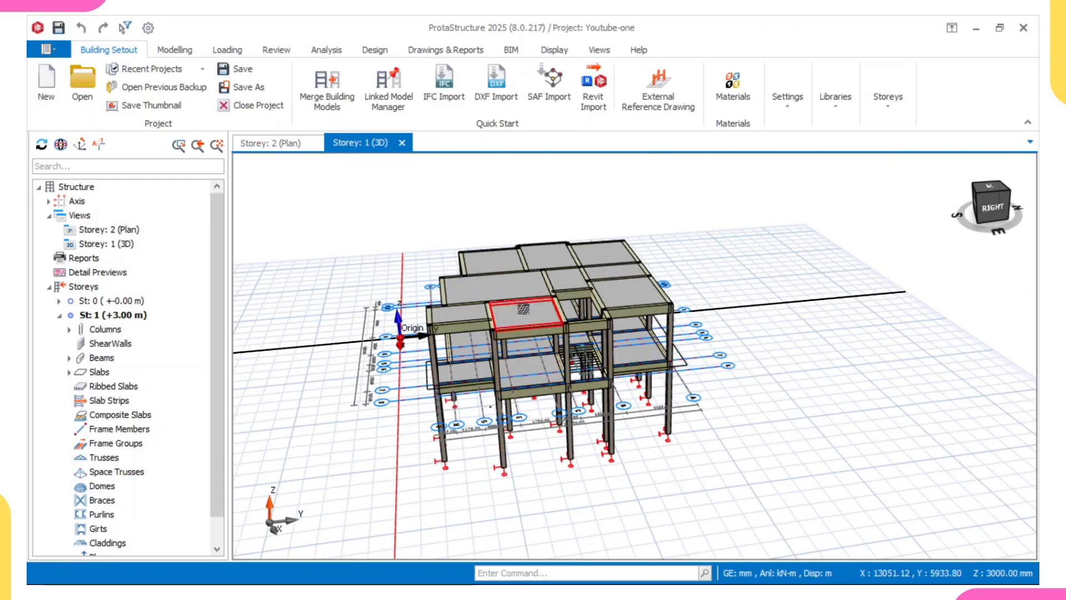
pyautogui.moveTo(523, 309); pyautogui.dragTo(518, 303, button='middle')
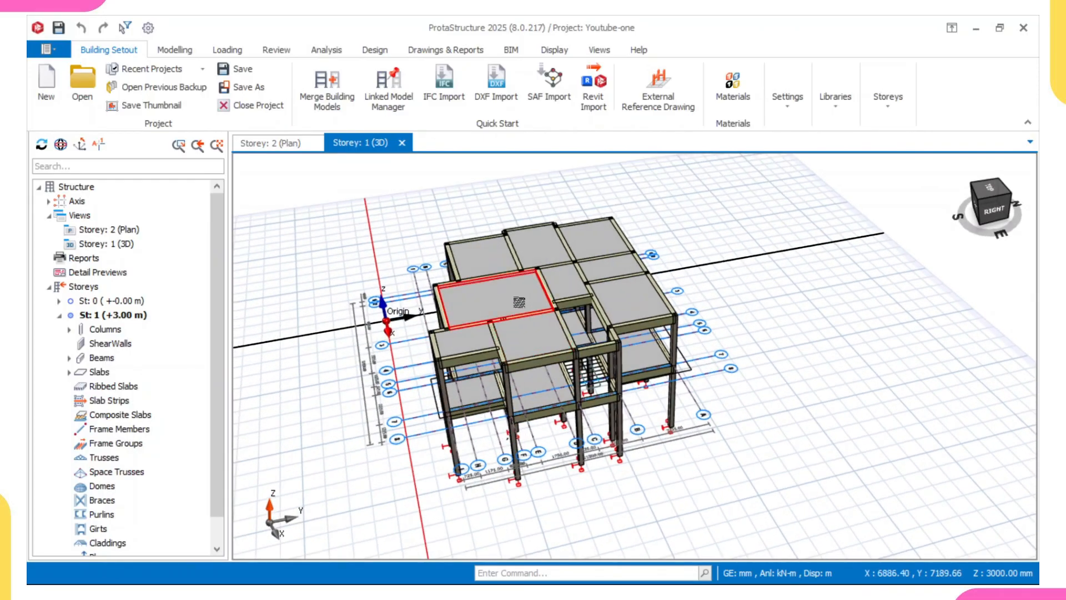
pyautogui.click(488, 262)
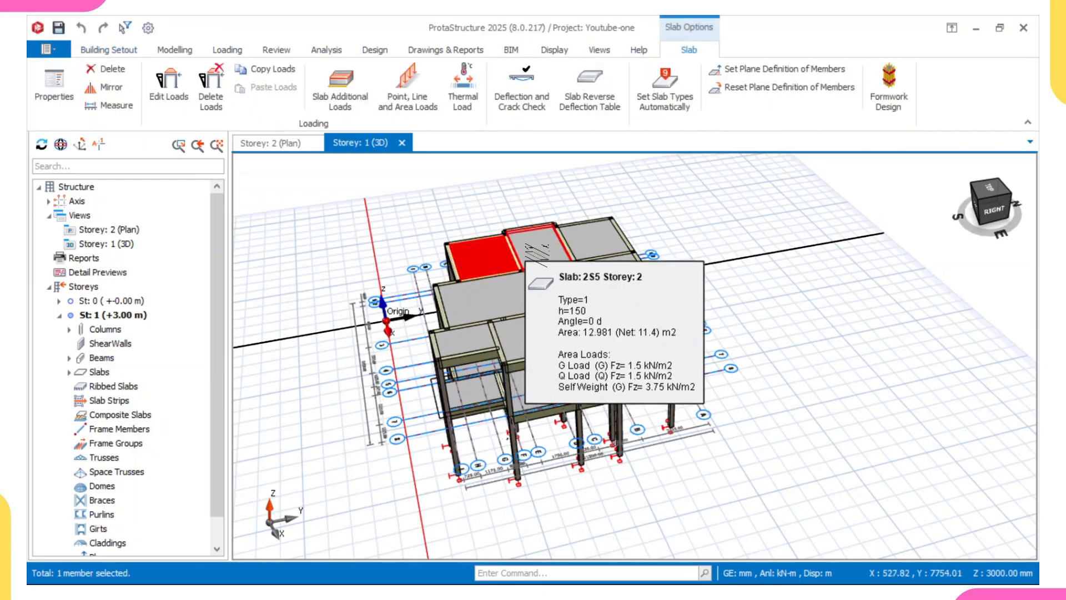
pyautogui.click(542, 253)
pyautogui.click(600, 234)
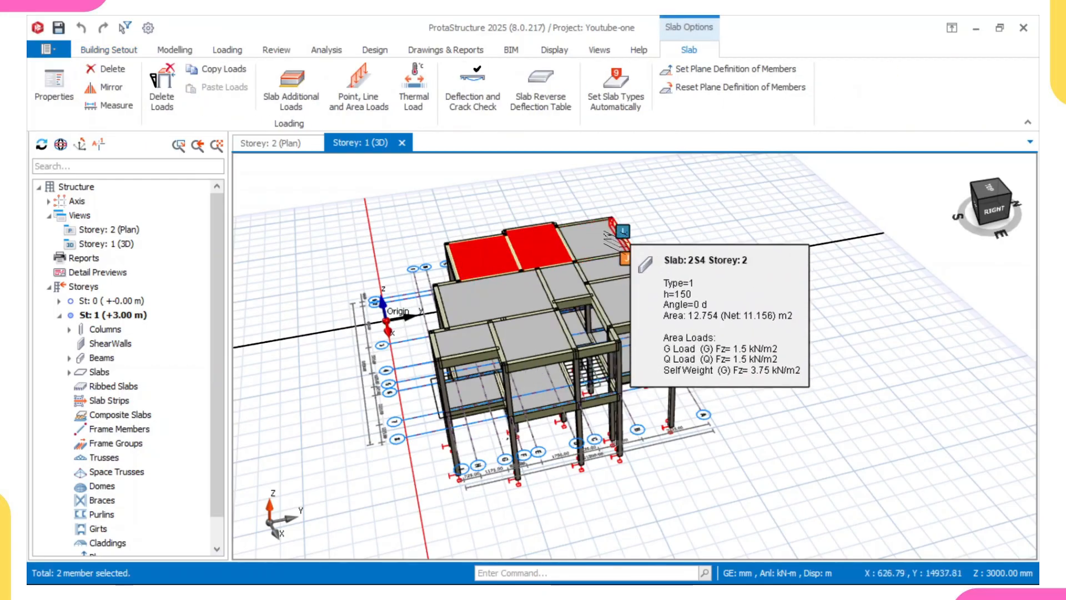
pyautogui.click(328, 297)
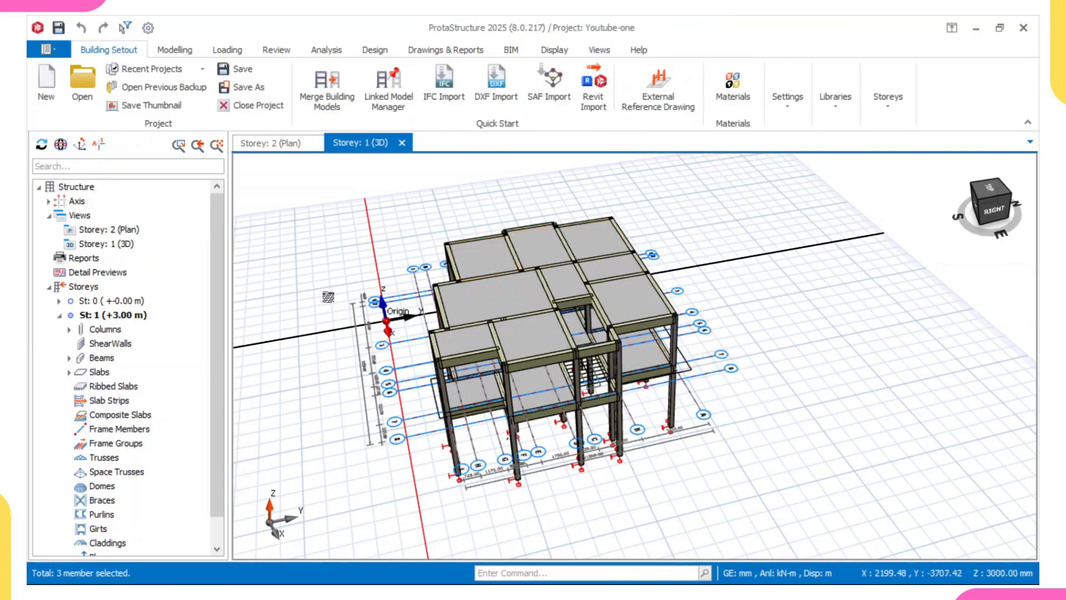
# - Make storey 2 (+6.00 m) the active storey in the structure tree
pyautogui.scroll(-1, 92, 347)
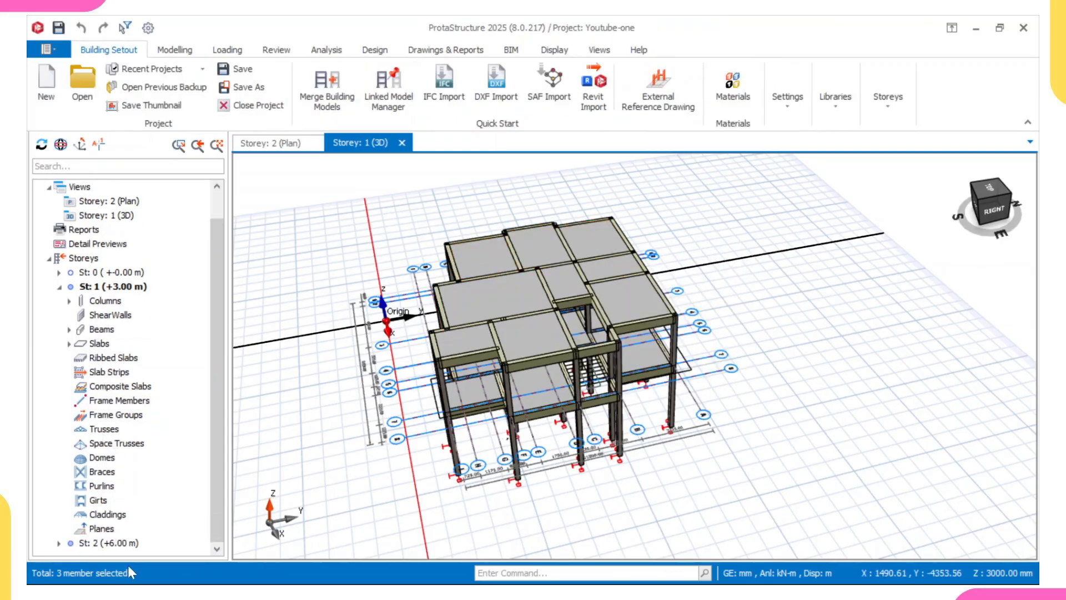
pyautogui.click(57, 539)
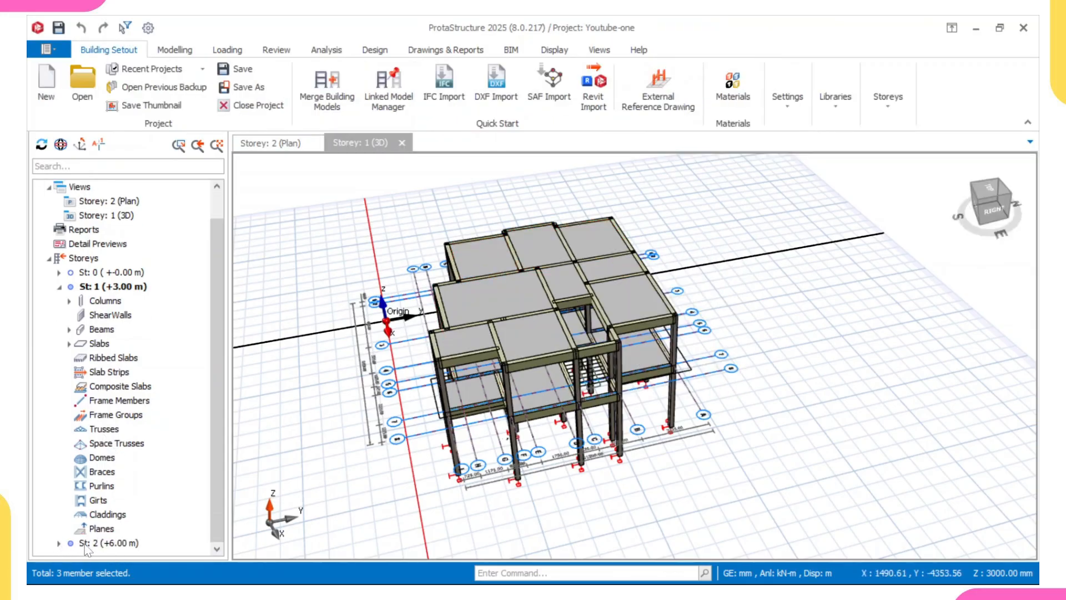
pyautogui.click(86, 544)
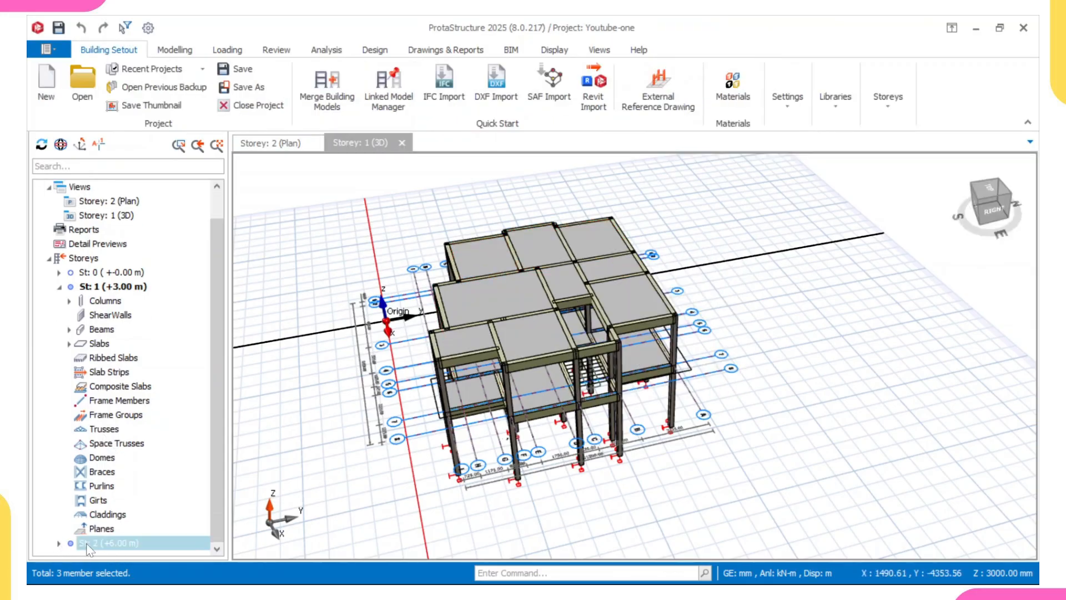
pyautogui.doubleClick(119, 544)
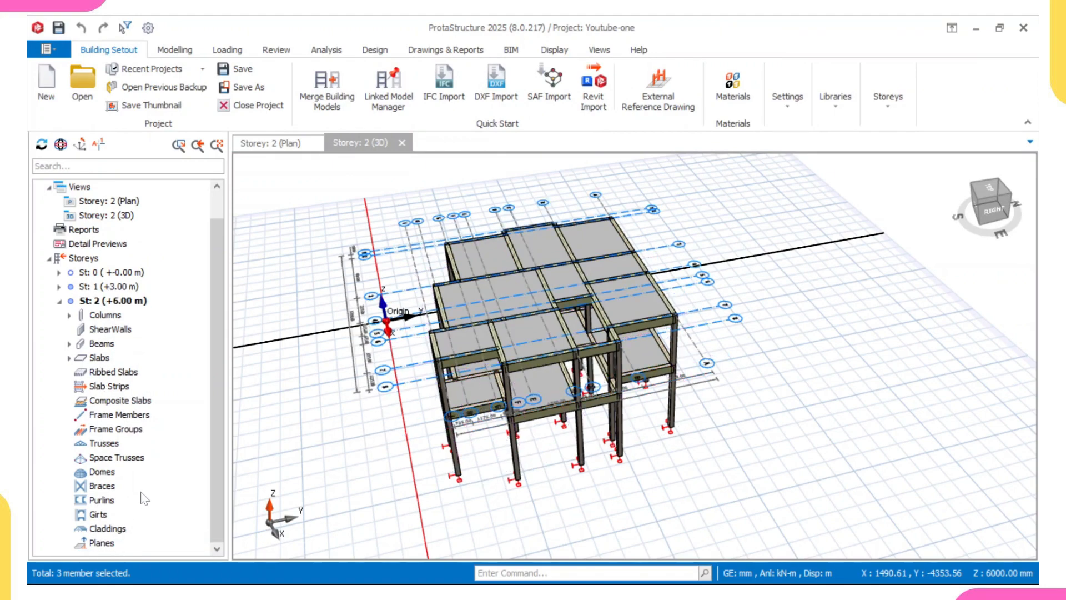
# - Delete all storey 2 slabs, 2S1 to 2S10, keeping only the Slab member type in the deletion filter
pyautogui.click(69, 358)
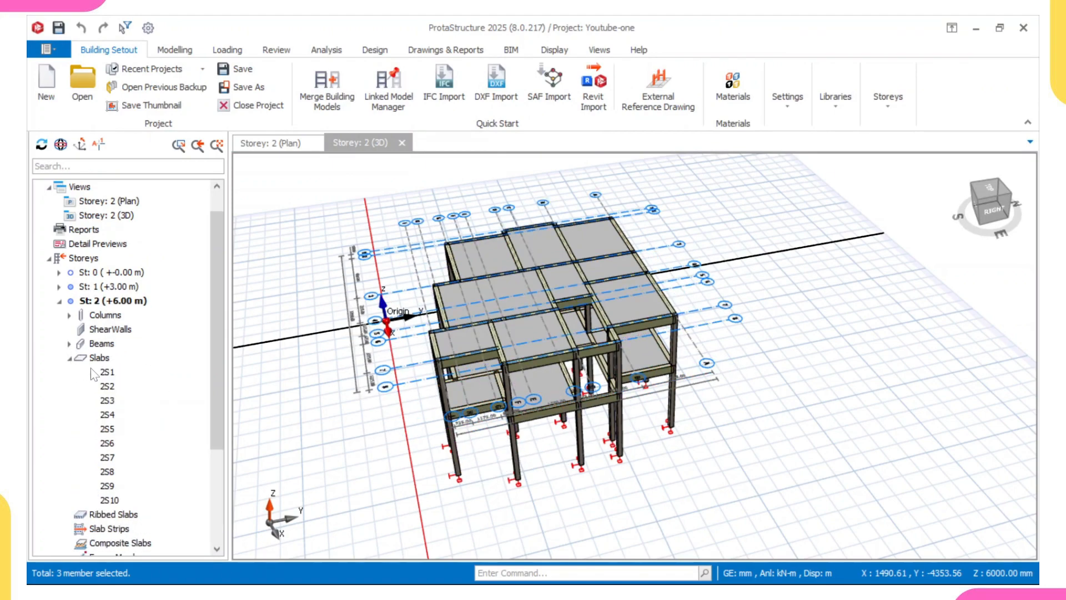
pyautogui.click(114, 370)
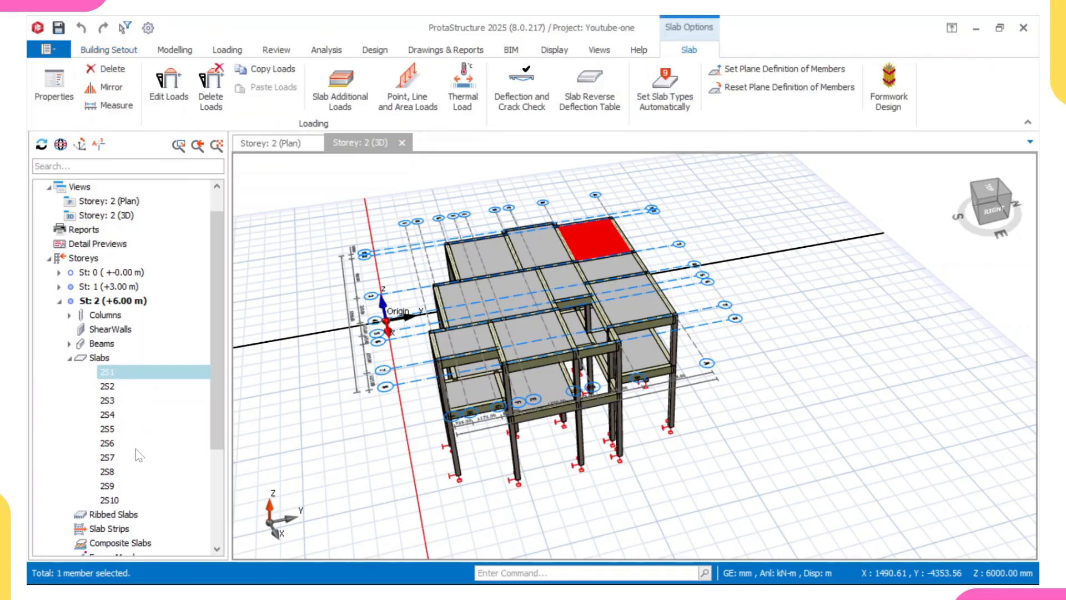
pyautogui.keyDown('shift'); pyautogui.click(136, 499); pyautogui.keyUp('shift')
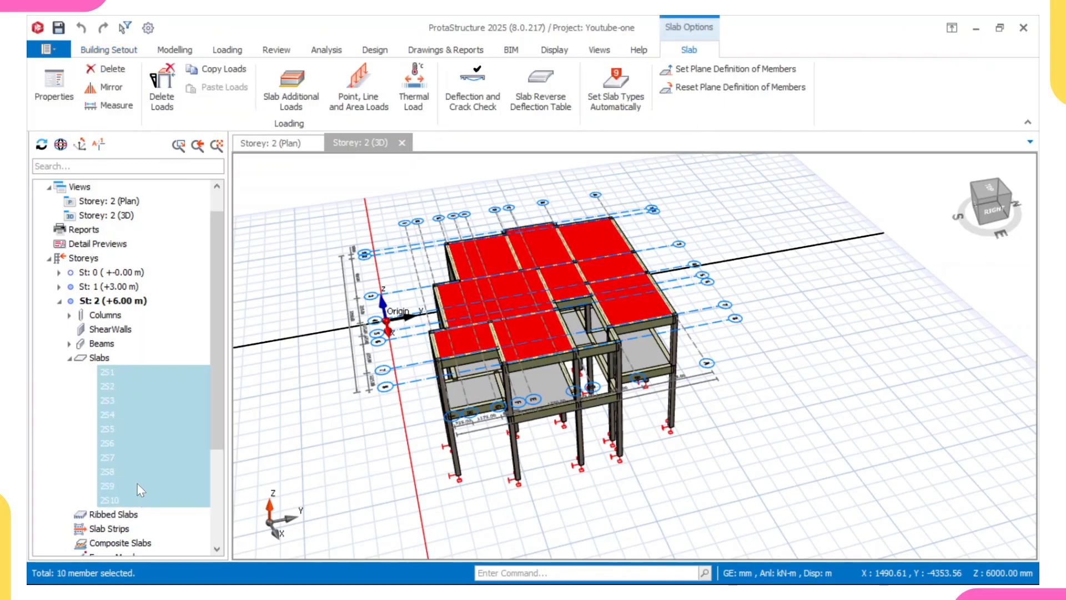
pyautogui.rightClick(303, 401)
pyautogui.click(344, 20)
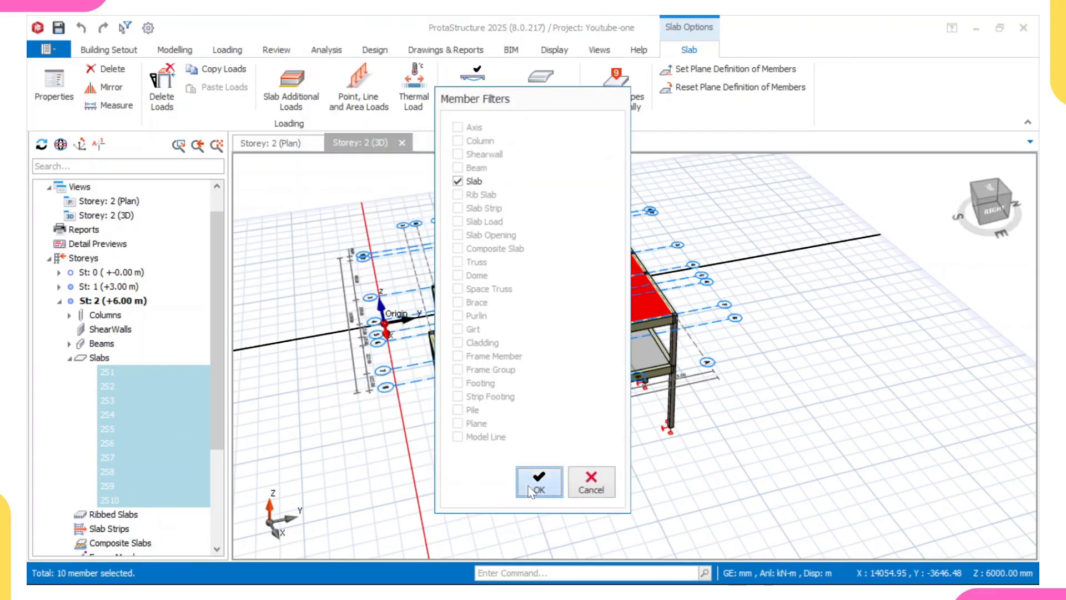
pyautogui.click(537, 483)
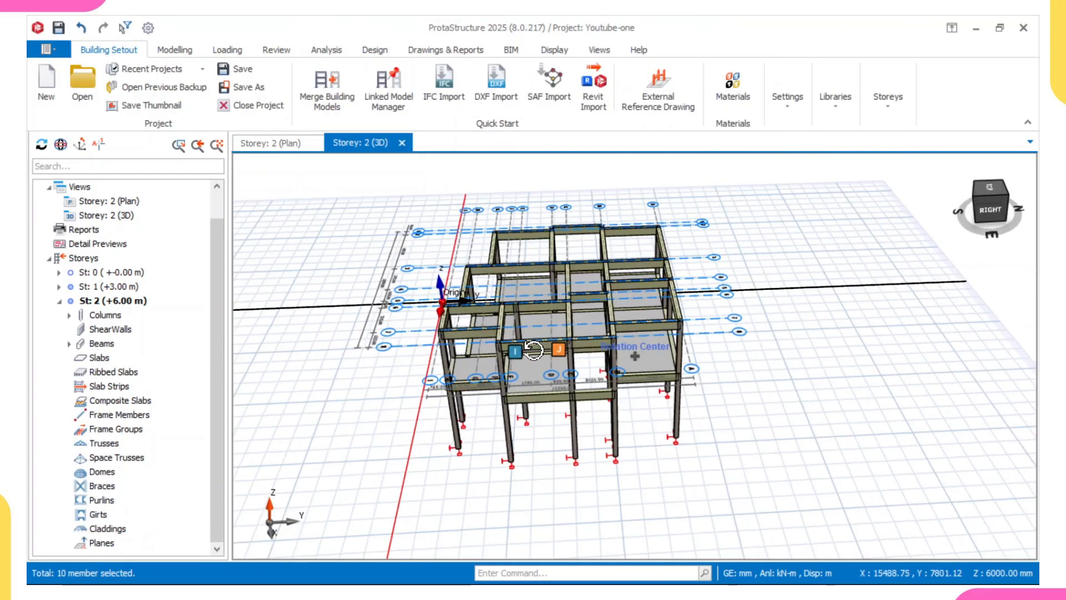
# - Examine the slab-free storey 2 frame in the 3D view, including column 2C4 and beam 2B3
pyautogui.moveTo(534, 350); pyautogui.dragTo(484, 336, button='middle')
pyautogui.scroll(3, 653, 329)
pyautogui.moveTo(653, 329); pyautogui.dragTo(453, 305, button='middle')
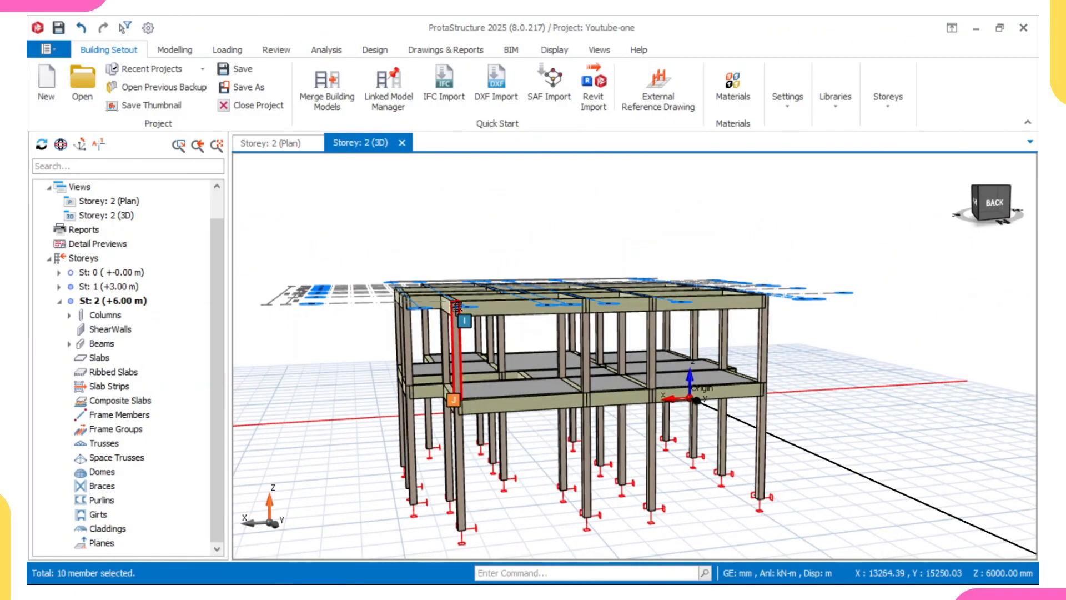
pyautogui.moveTo(456, 310)
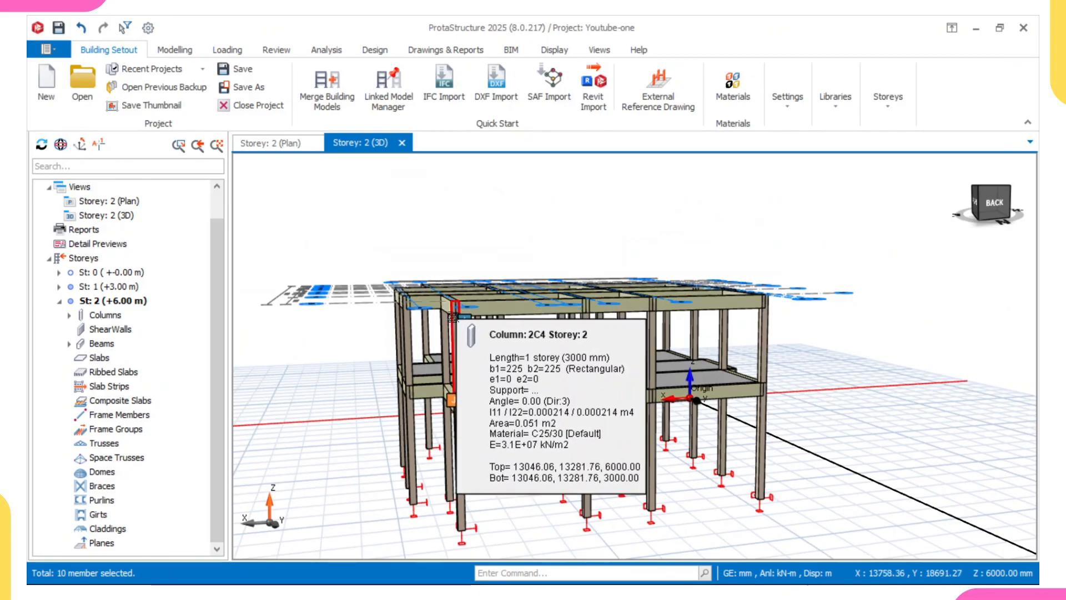
pyautogui.moveTo(453, 318)
pyautogui.mouseDown(button='middle')
pyautogui.moveTo(451, 336)
pyautogui.moveTo(465, 321)
pyautogui.mouseUp(button='middle')
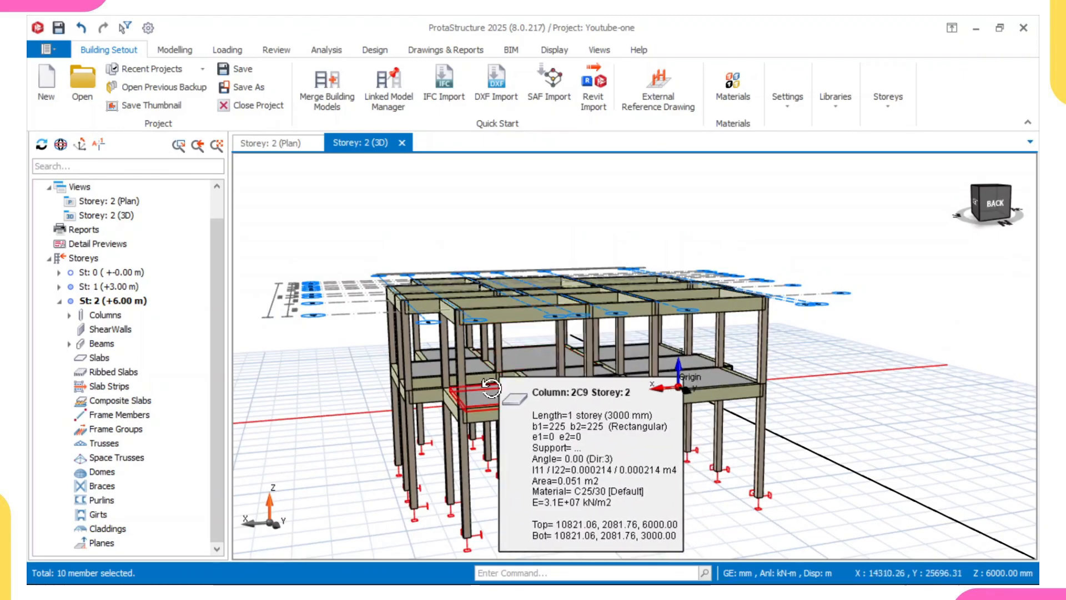
pyautogui.moveTo(469, 380); pyautogui.dragTo(492, 380, button='middle')
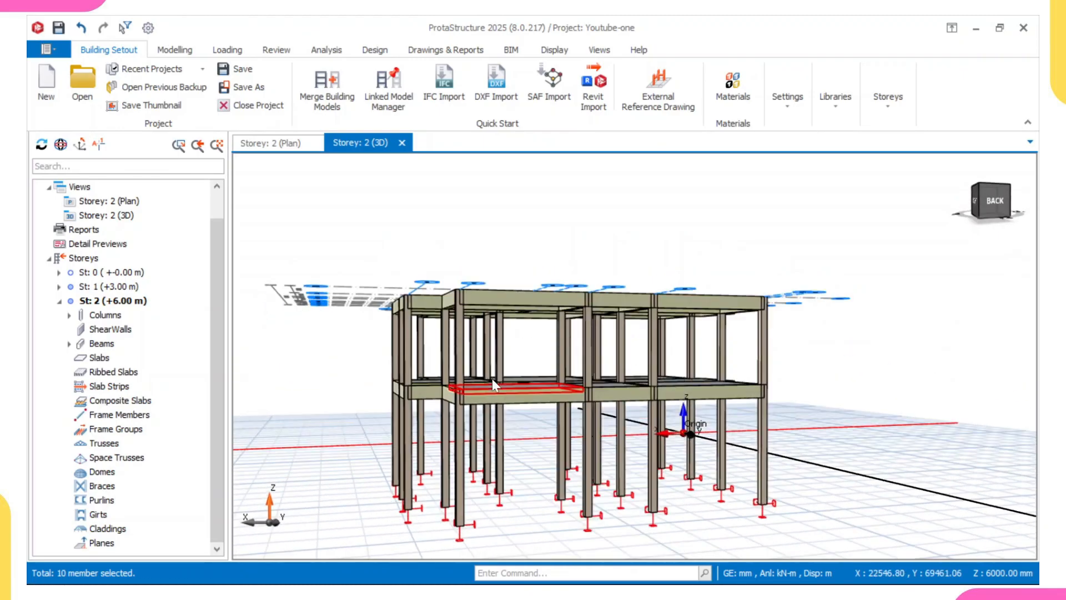
pyautogui.moveTo(492, 378)
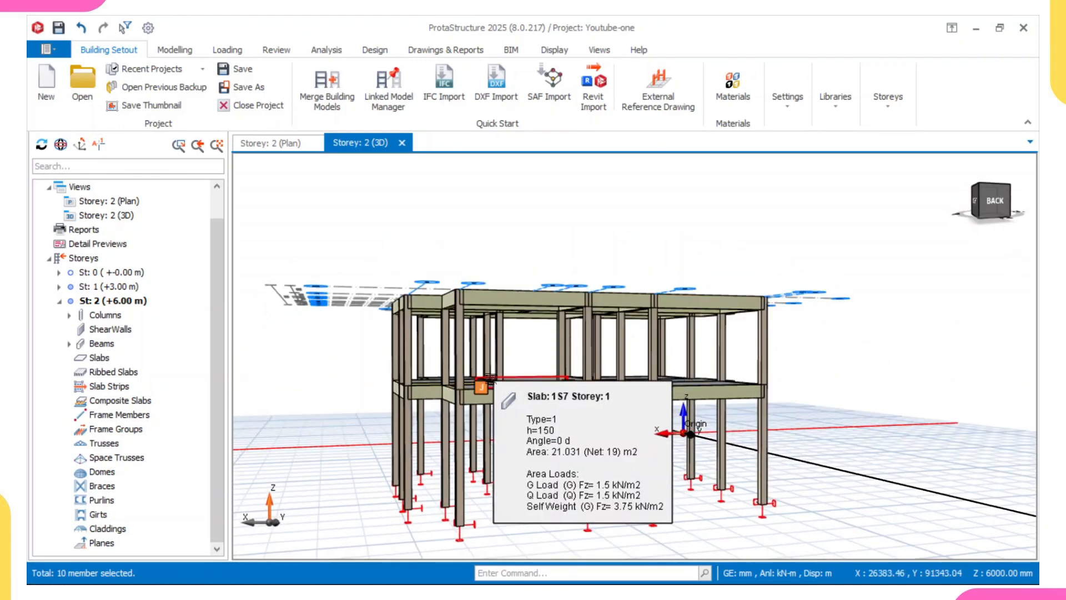
pyautogui.moveTo(489, 380); pyautogui.dragTo(482, 315, button='middle')
pyautogui.moveTo(482, 315)
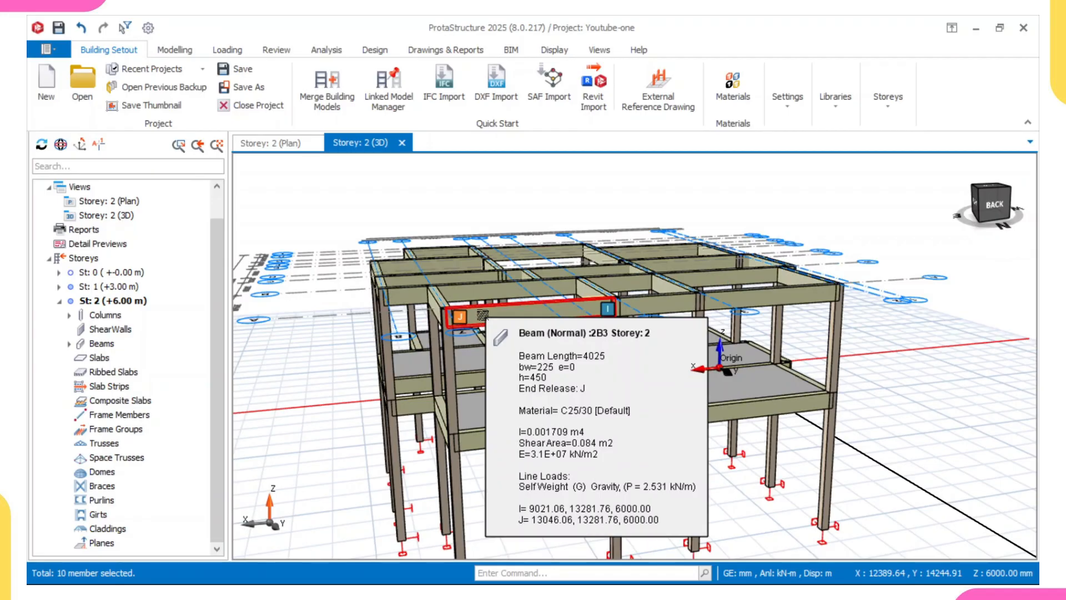
pyautogui.moveTo(482, 315); pyautogui.dragTo(519, 319, button='middle')
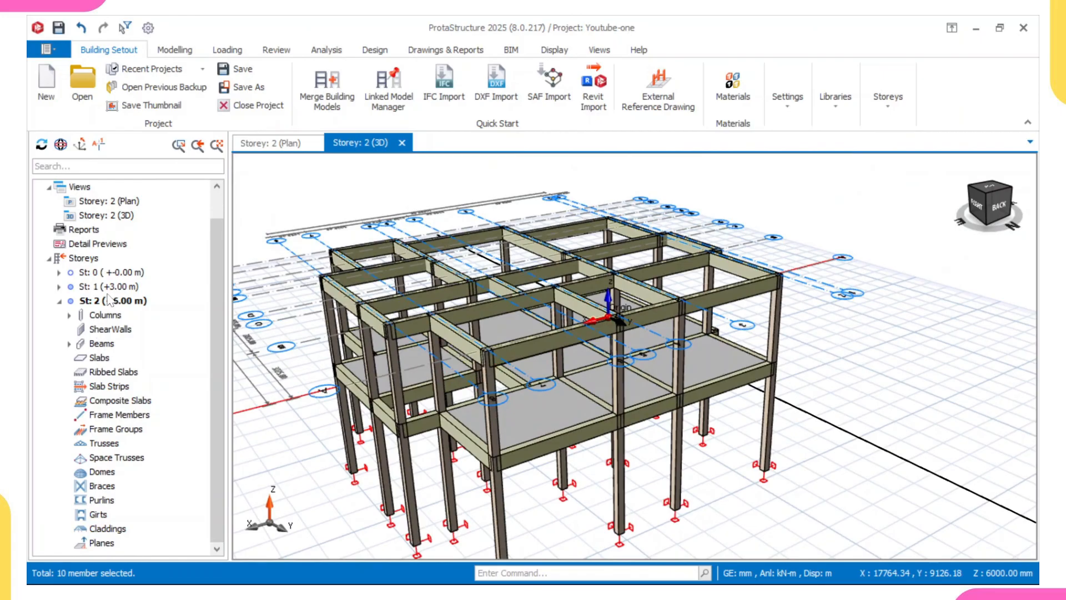
# - Set the depth h of all storey 2 beams to 300 mm in the RC Beam Table
pyautogui.click(103, 347)
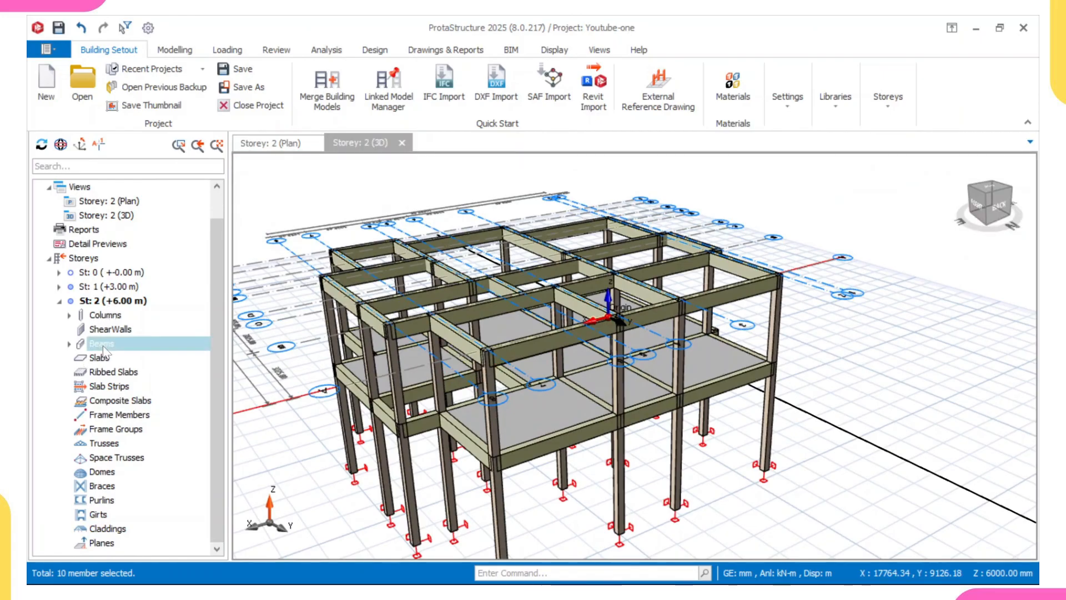
pyautogui.rightClick(103, 350)
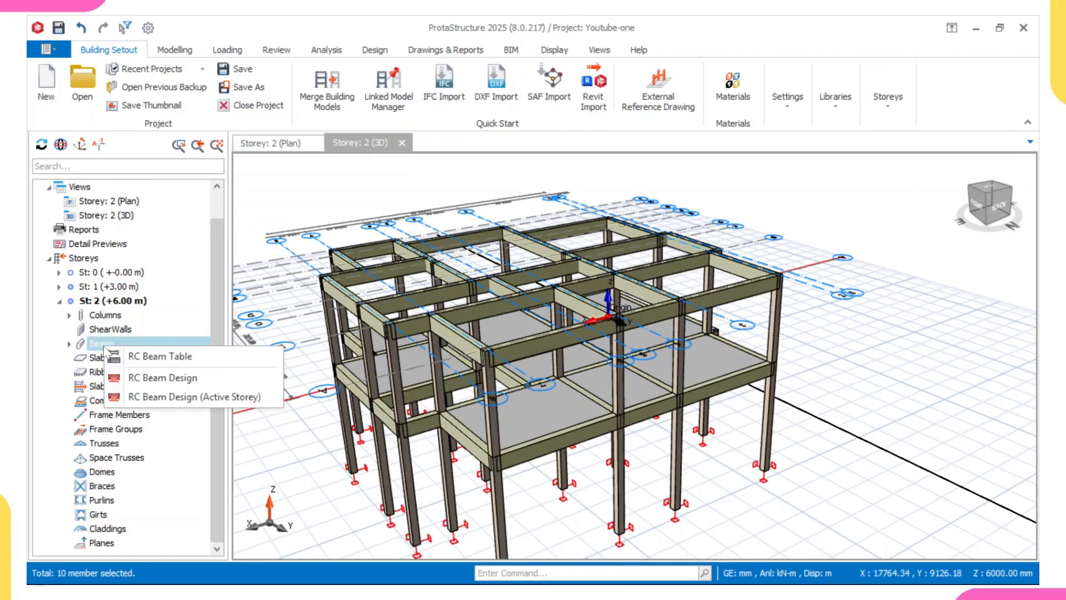
pyautogui.click(177, 357)
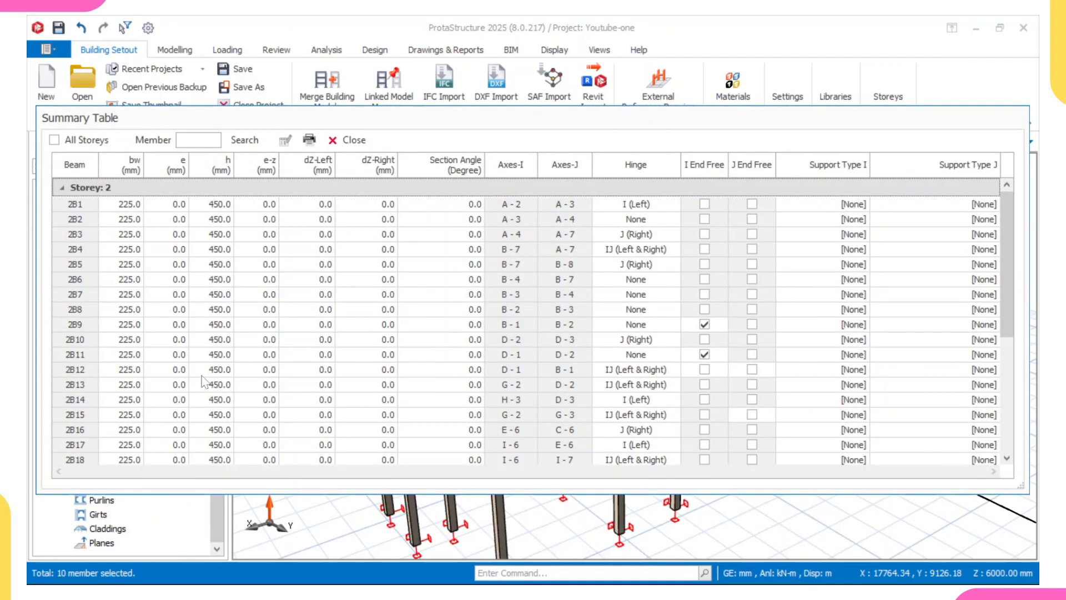
pyautogui.click(225, 167)
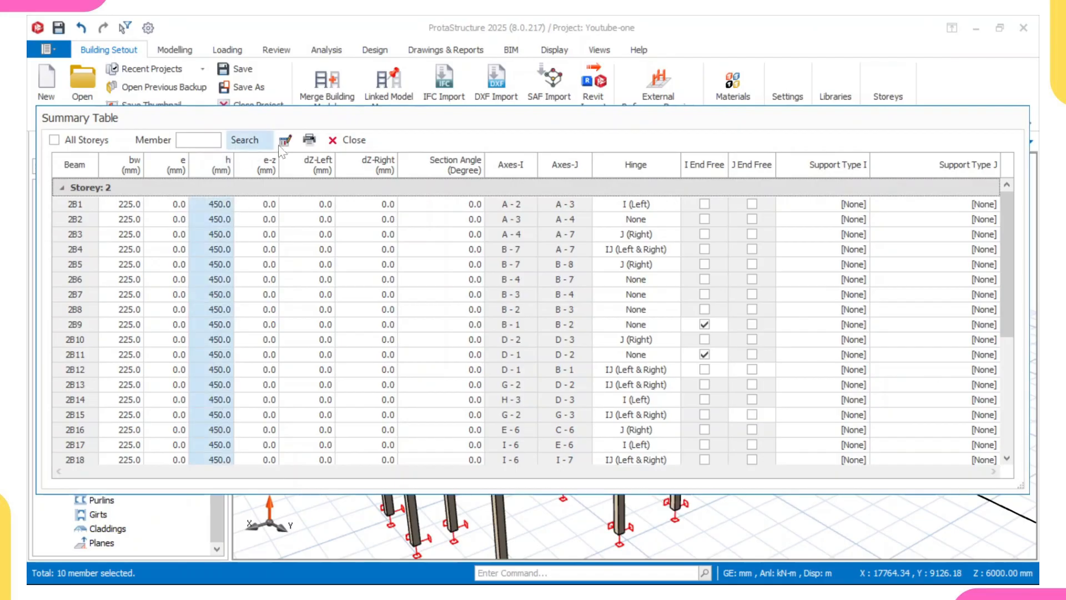
pyautogui.click(285, 142)
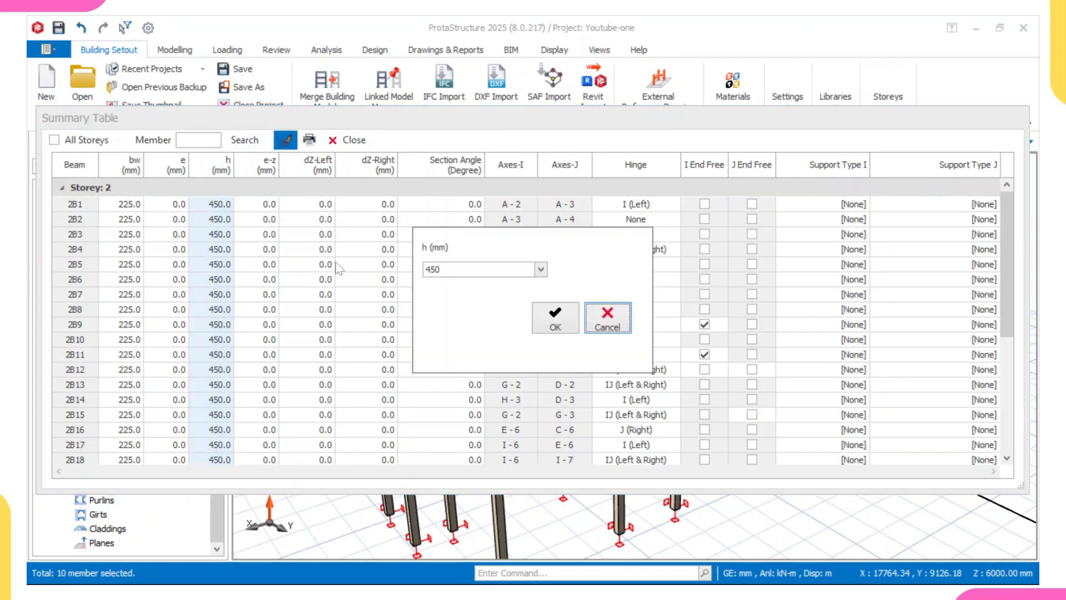
pyautogui.write('.')
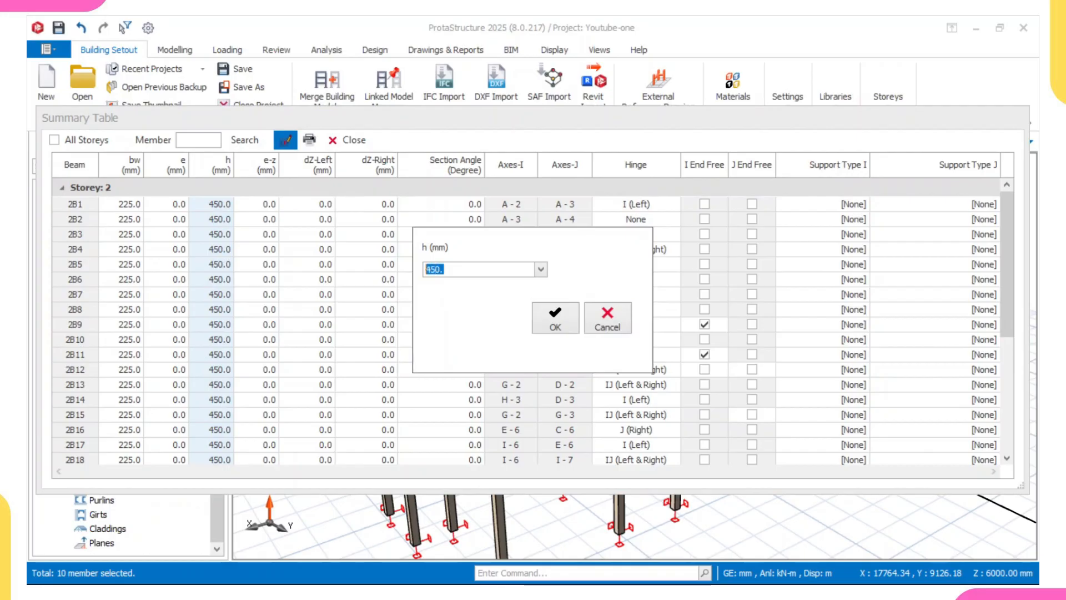
pyautogui.write('300')
pyautogui.click(556, 314)
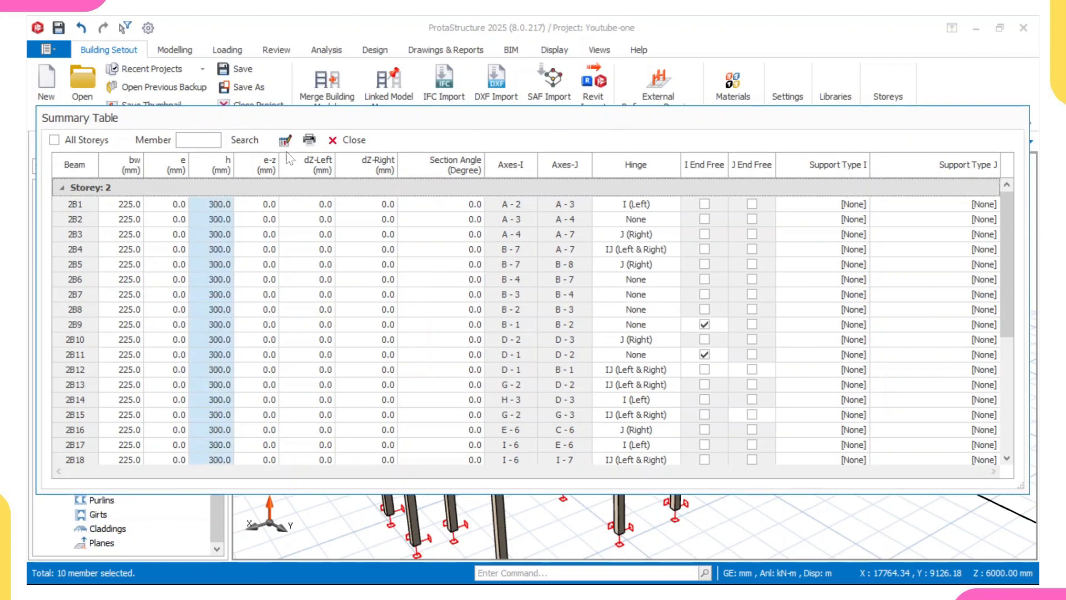
pyautogui.click(354, 141)
# - Examine the resized storey 2 beams from several sides in 3D and in the storey 2 plan
pyautogui.moveTo(607, 293)
pyautogui.mouseDown(button='middle')
pyautogui.moveTo(456, 311)
pyautogui.moveTo(610, 333)
pyautogui.moveTo(632, 367)
pyautogui.moveTo(702, 354)
pyautogui.moveTo(668, 337)
pyautogui.moveTo(637, 373)
pyautogui.moveTo(615, 356)
pyautogui.moveTo(593, 303)
pyautogui.mouseUp(button='middle')
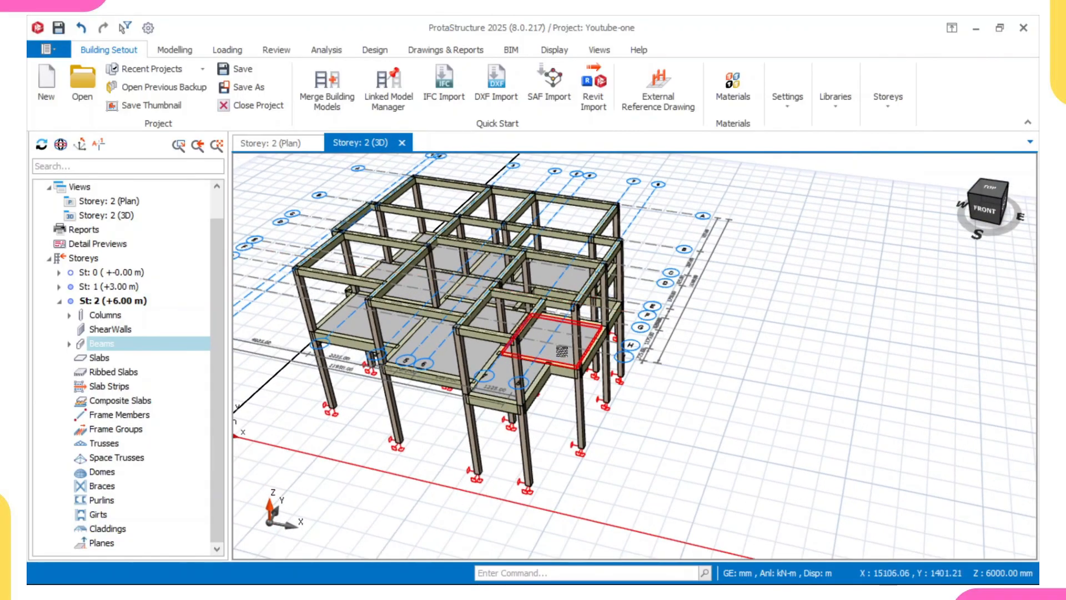
pyautogui.moveTo(562, 351)
pyautogui.mouseDown(button='middle')
pyautogui.moveTo(587, 309)
pyautogui.moveTo(556, 321)
pyautogui.moveTo(563, 327)
pyautogui.moveTo(473, 321)
pyautogui.moveTo(588, 244)
pyautogui.mouseUp(button='middle')
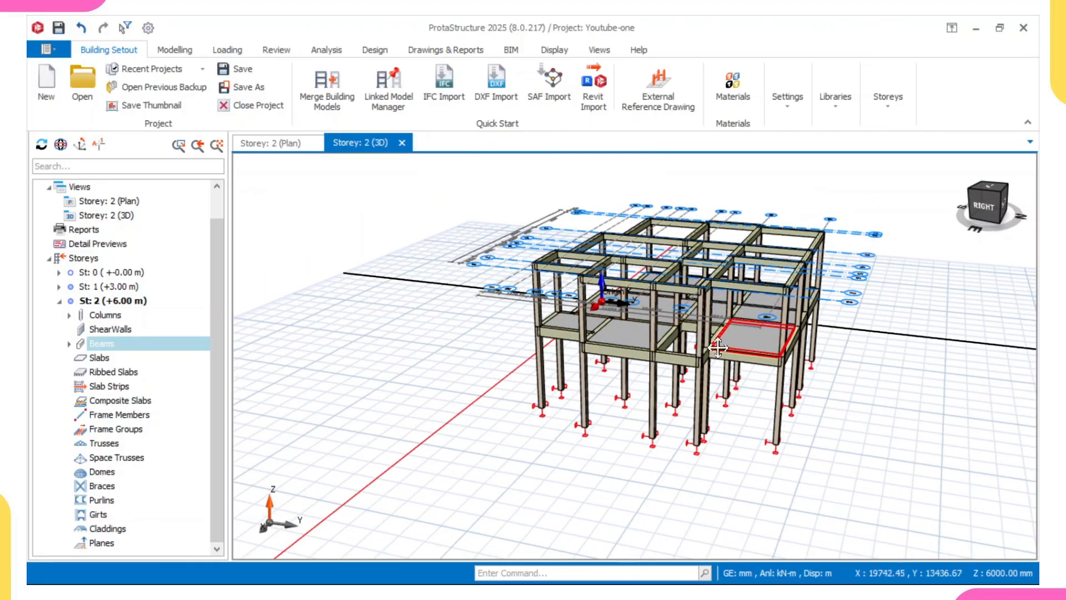
pyautogui.moveTo(718, 348); pyautogui.dragTo(648, 351, button='middle')
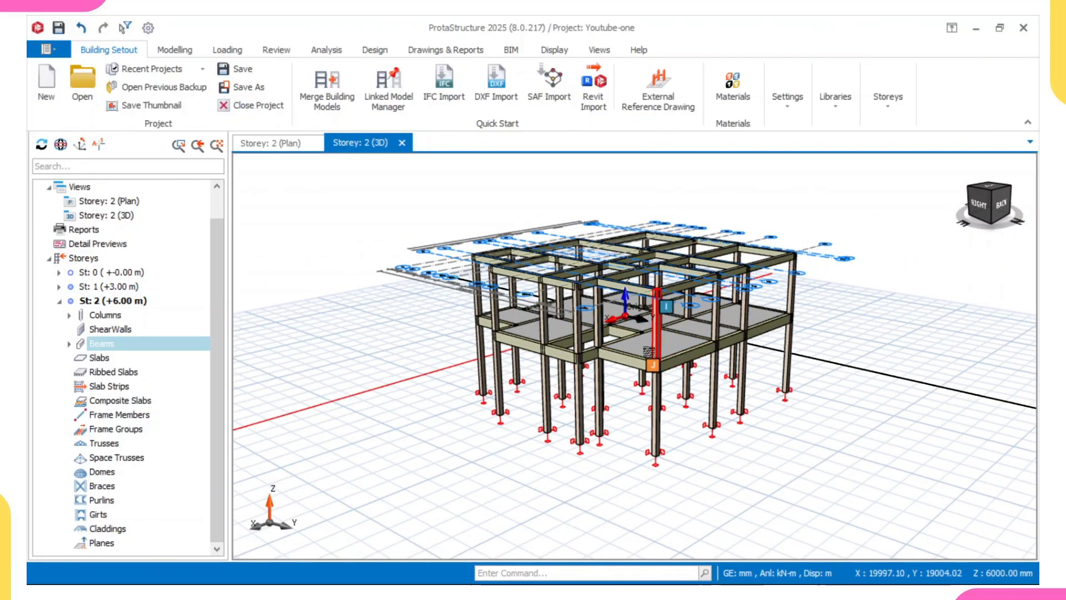
pyautogui.moveTo(604, 327); pyautogui.dragTo(574, 334, button='middle')
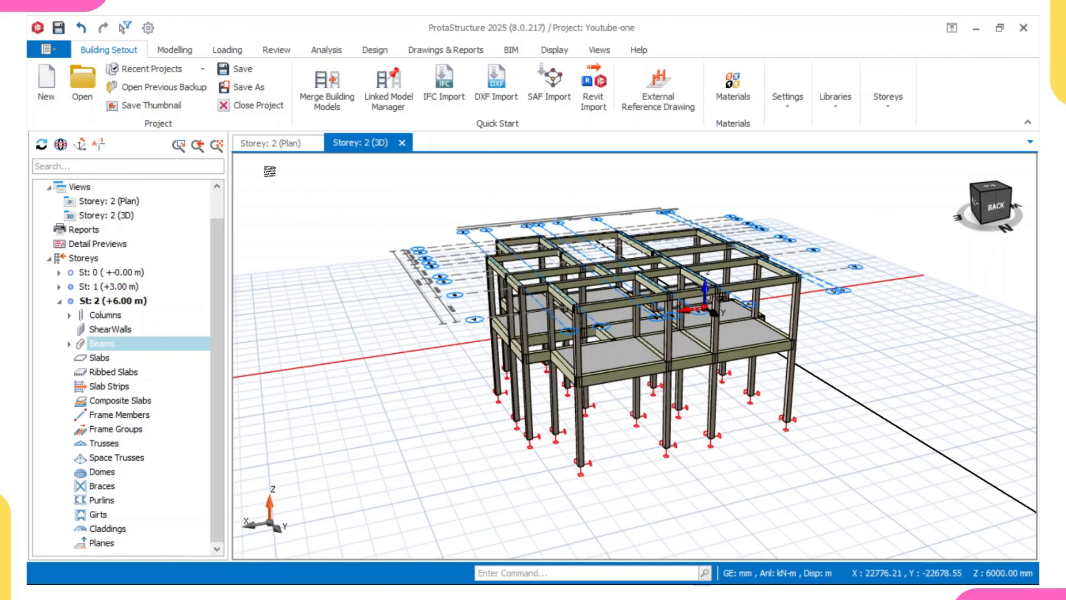
pyautogui.click(271, 144)
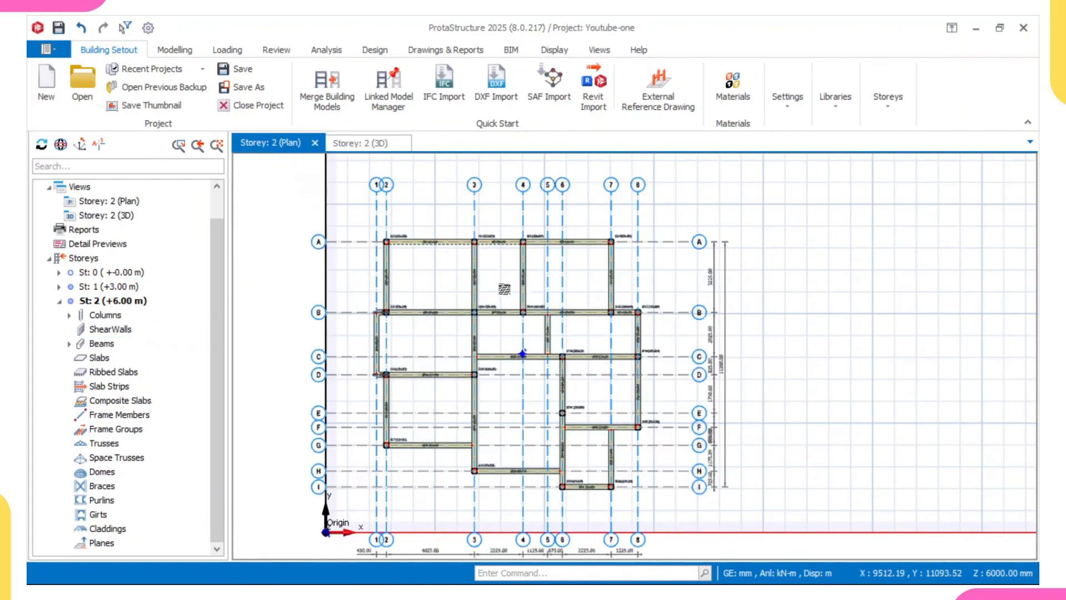
pyautogui.scroll(2, 433, 256)
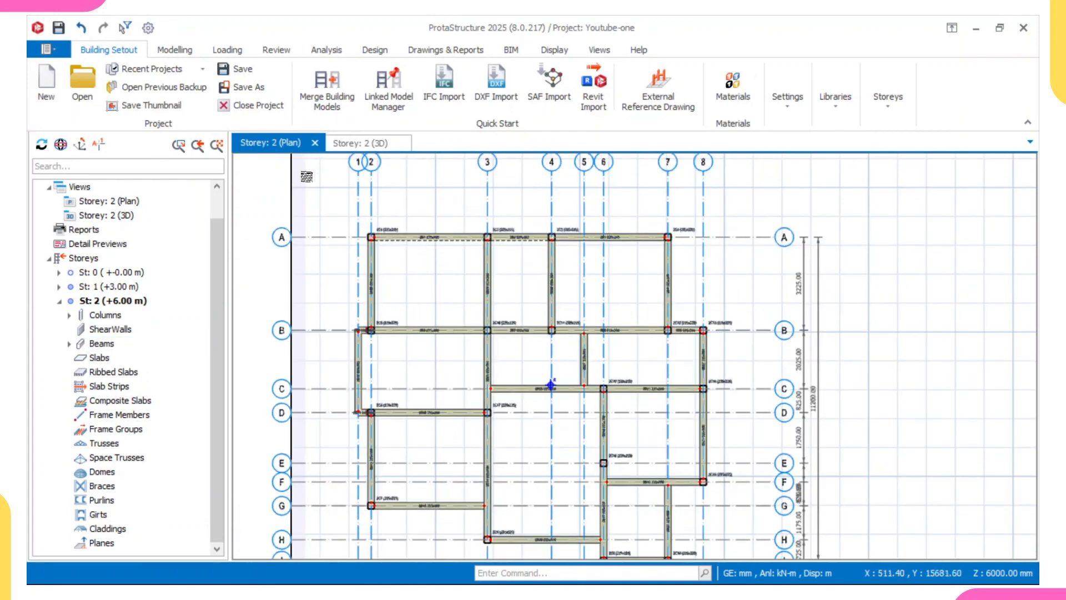
# - Open the storey 1 plan and examine the slab layout and the outline around the building's outer edges
pyautogui.doubleClick(125, 286)
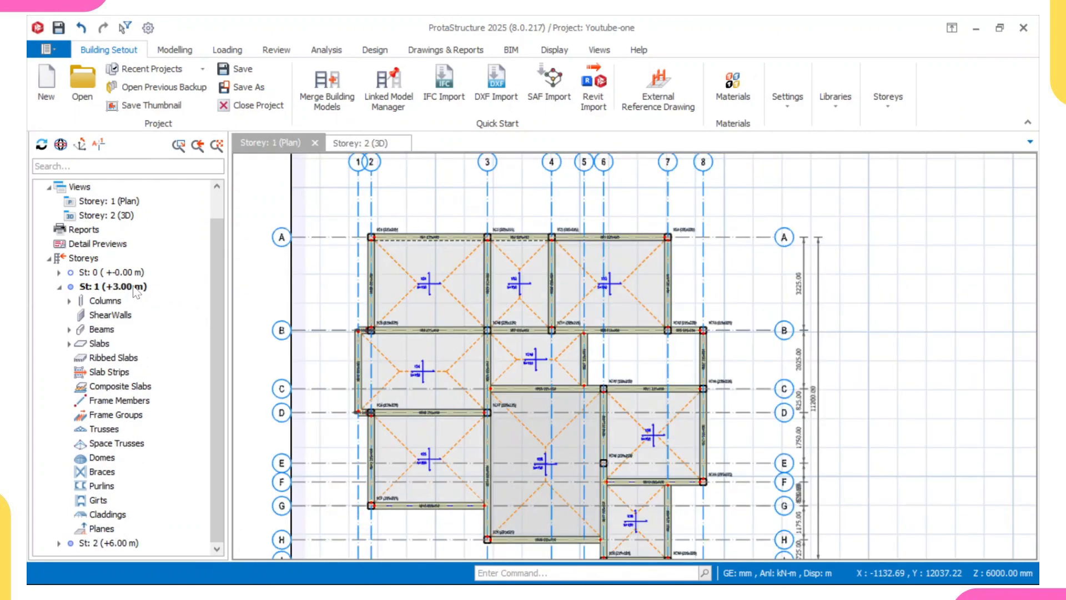
pyautogui.moveTo(747, 495); pyautogui.dragTo(704, 490, button='middle')
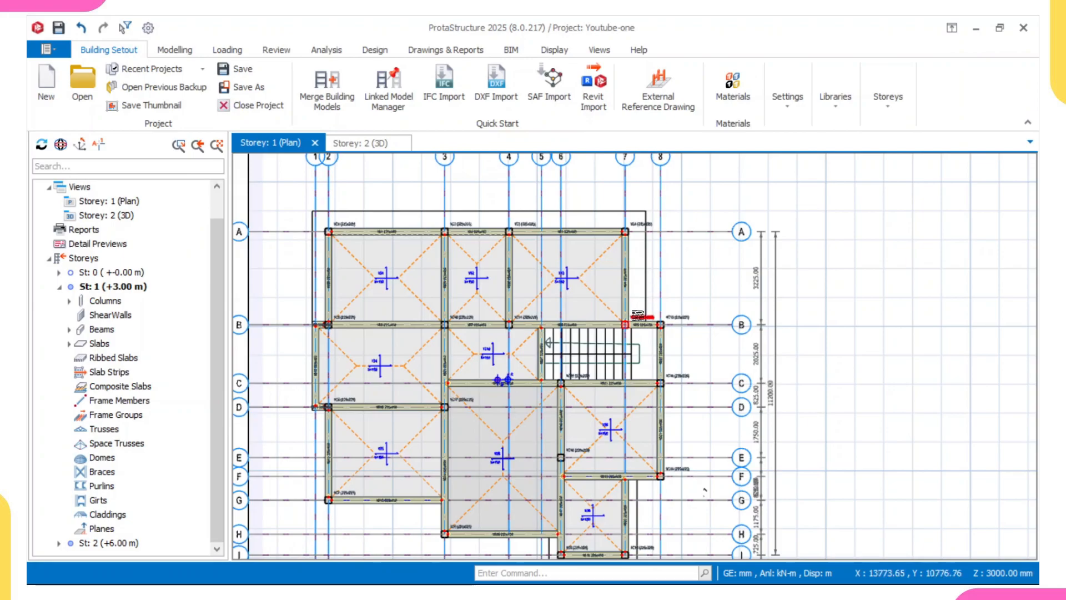
pyautogui.scroll(-2, 605, 305)
pyautogui.scroll(1, 606, 305)
pyautogui.scroll(3, 524, 387)
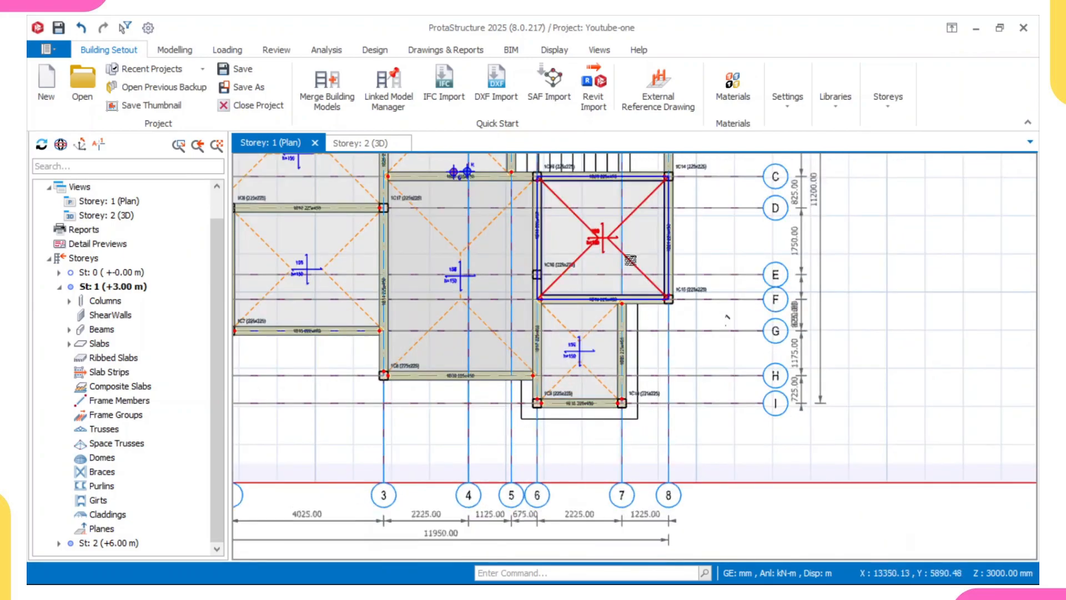
pyautogui.scroll(-2, 630, 262)
pyautogui.moveTo(537, 299); pyautogui.dragTo(537, 415, button='middle')
pyautogui.scroll(2, 398, 228)
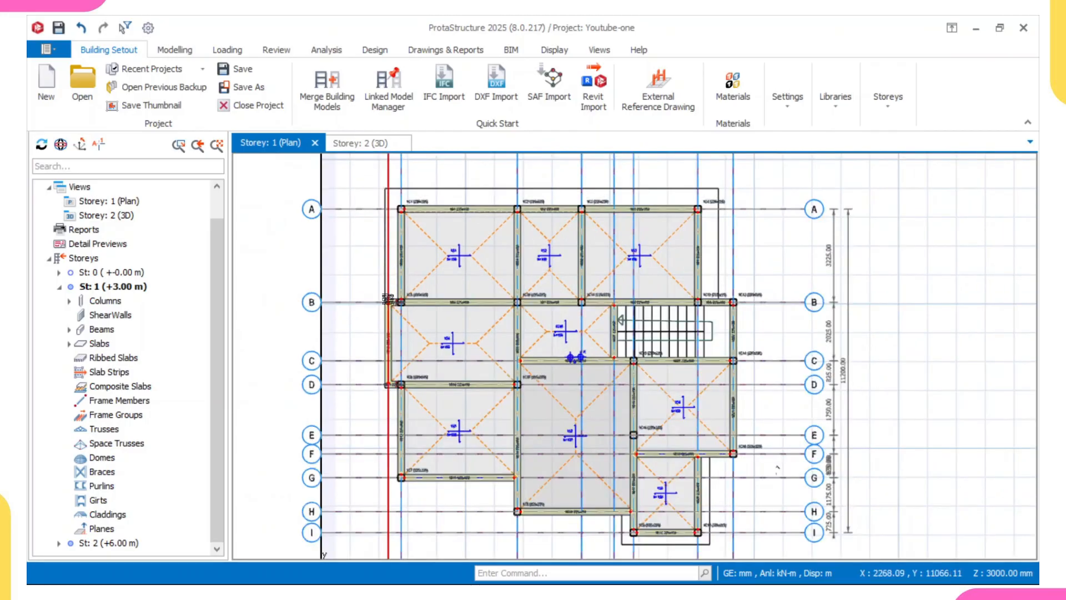
pyautogui.moveTo(388, 268); pyautogui.dragTo(381, 291, button='middle')
pyautogui.scroll(3, 381, 291)
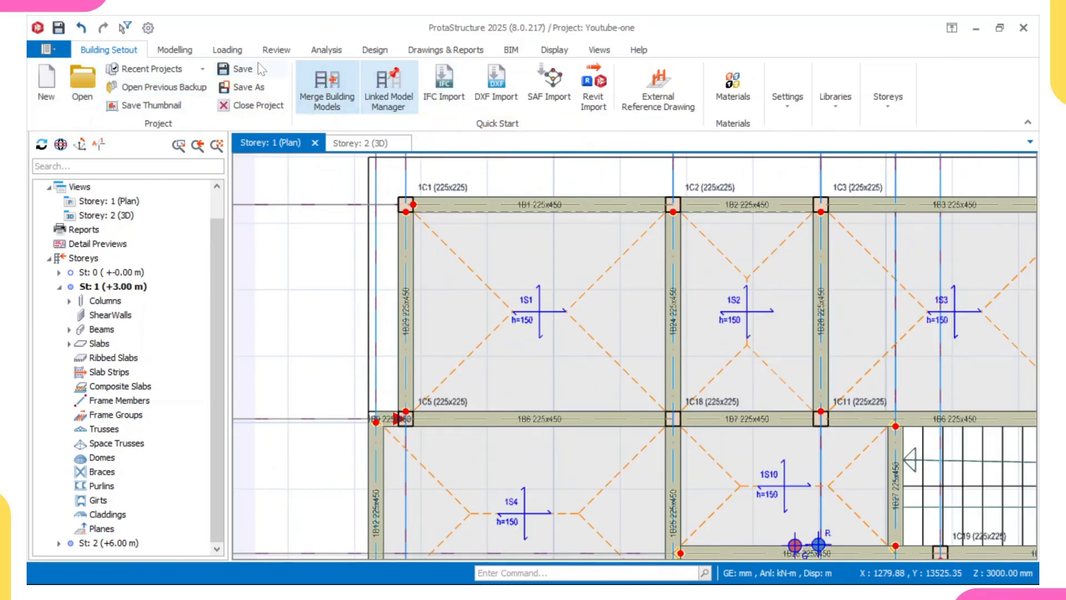
# - Start a new storey 1 slab with thickness h 150 mm and the cantilever slab type 12
pyautogui.click(190, 53)
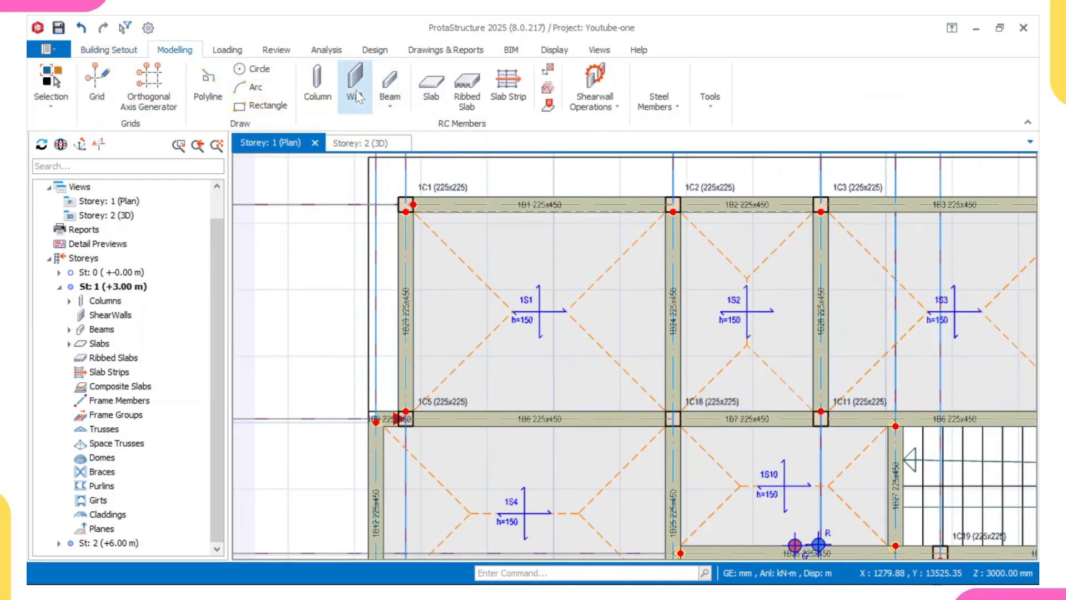
pyautogui.click(431, 84)
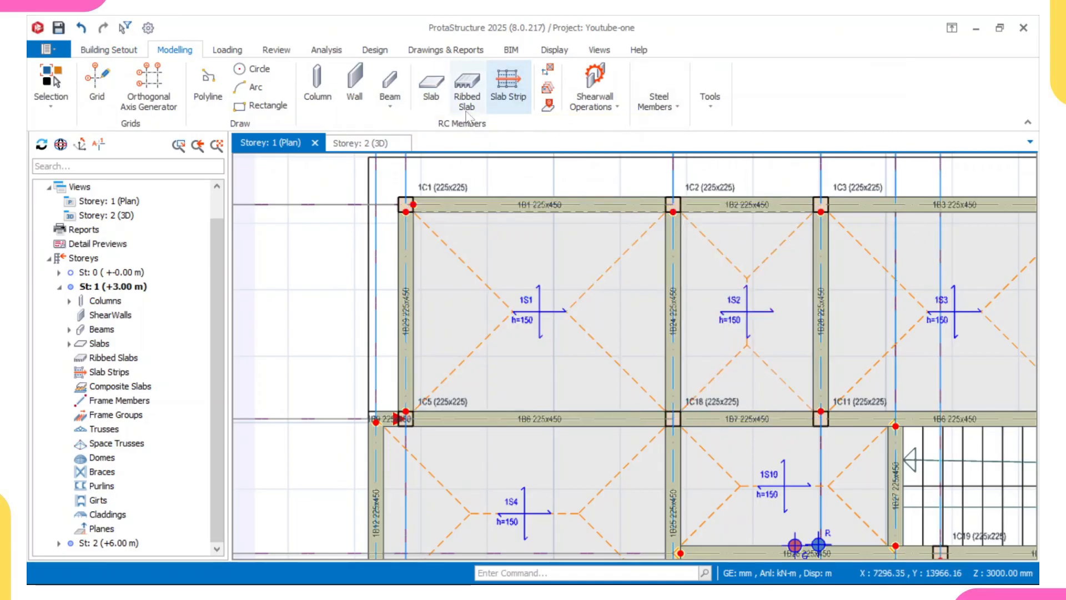
pyautogui.click(424, 85)
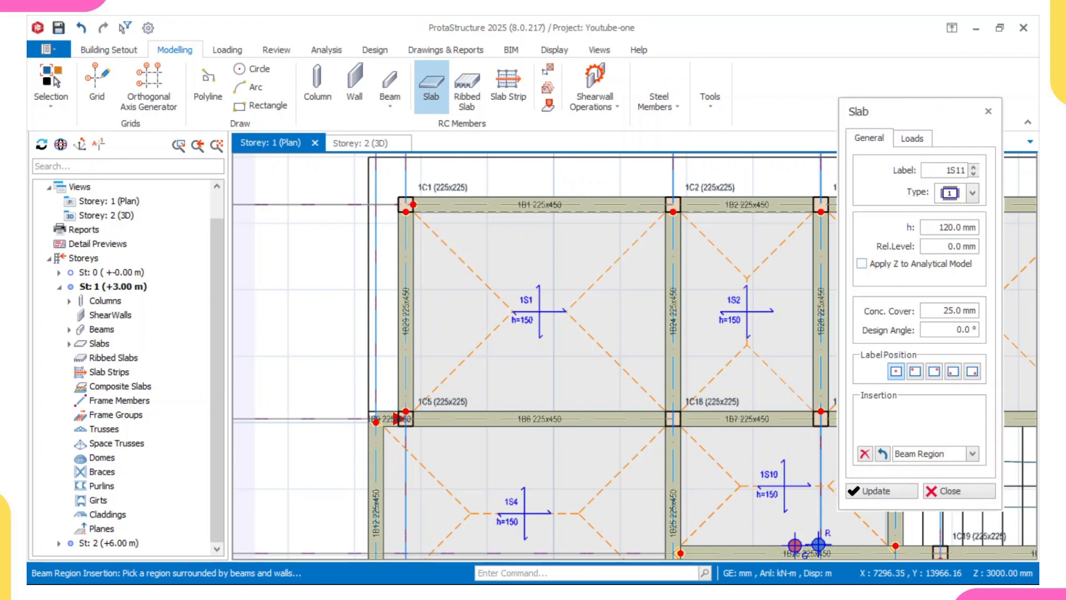
pyautogui.moveTo(939, 227); pyautogui.dragTo(975, 227)
pyautogui.write('1')
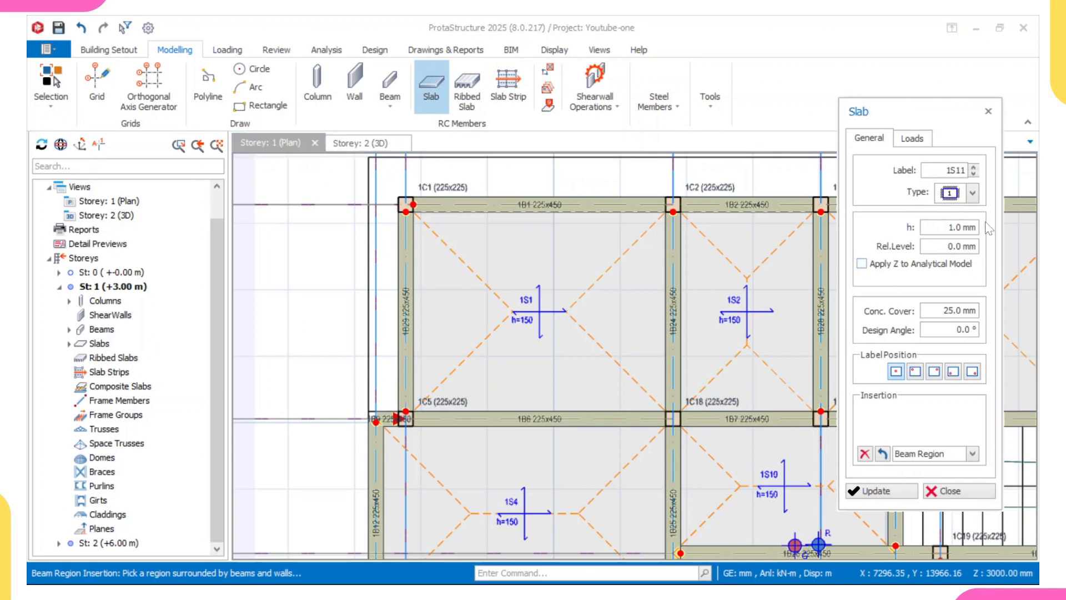
pyautogui.click(947, 194)
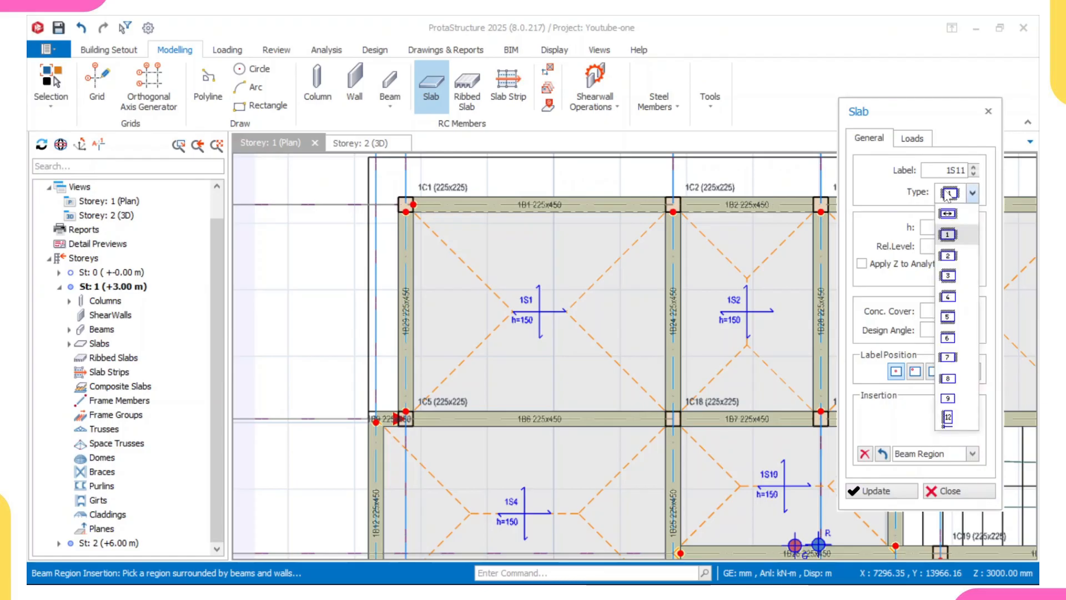
pyautogui.click(943, 415)
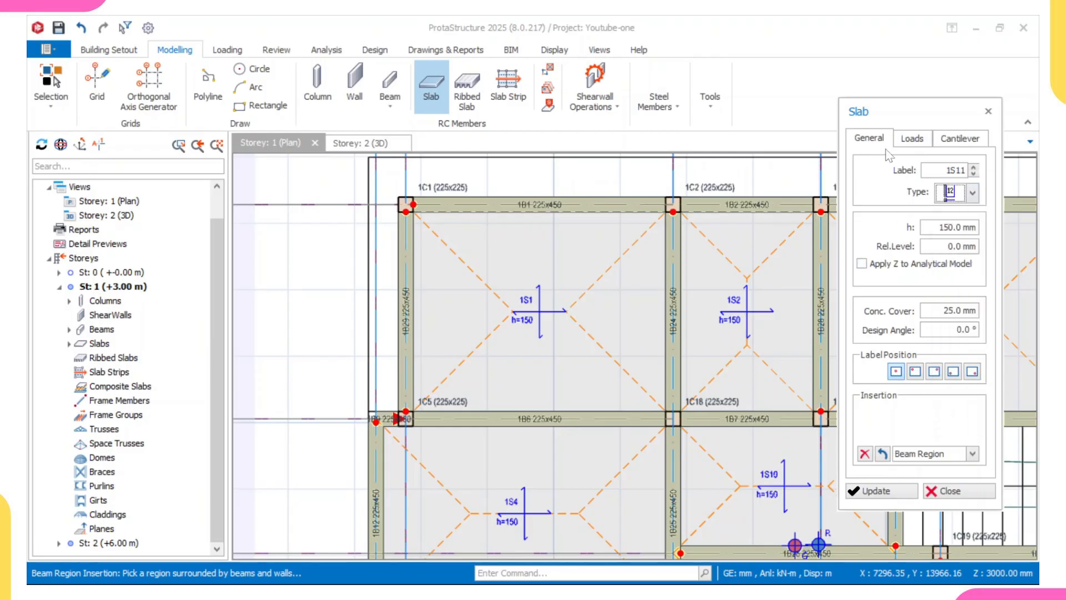
# - Set the cantilever slab's dead load to 1.5 kN/m2 and its imposed load to 1.5 kN/m2 for general domestic use
pyautogui.click(911, 139)
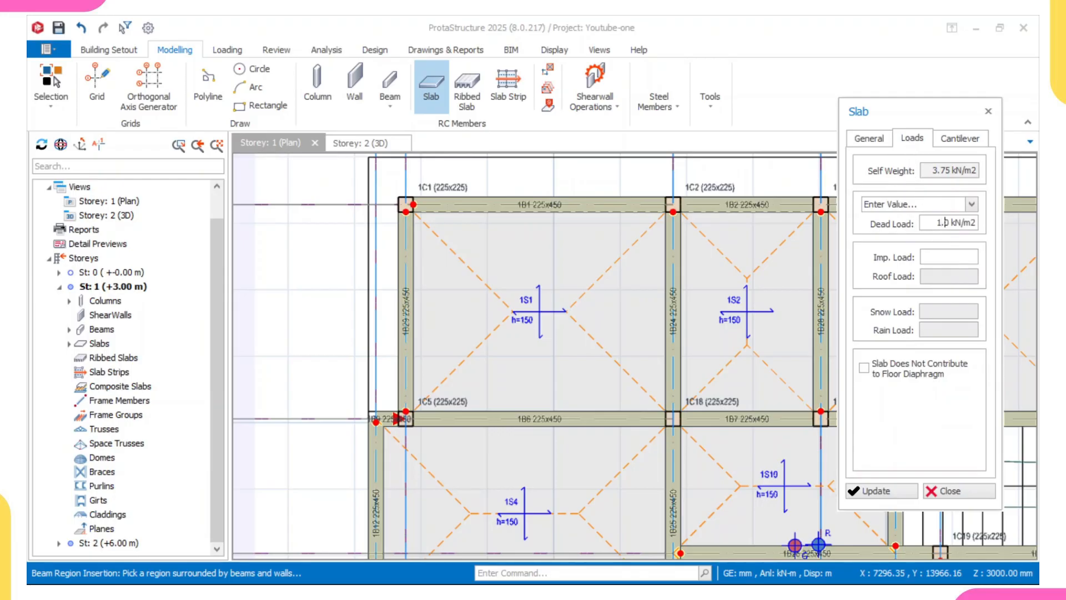
pyautogui.click(971, 204)
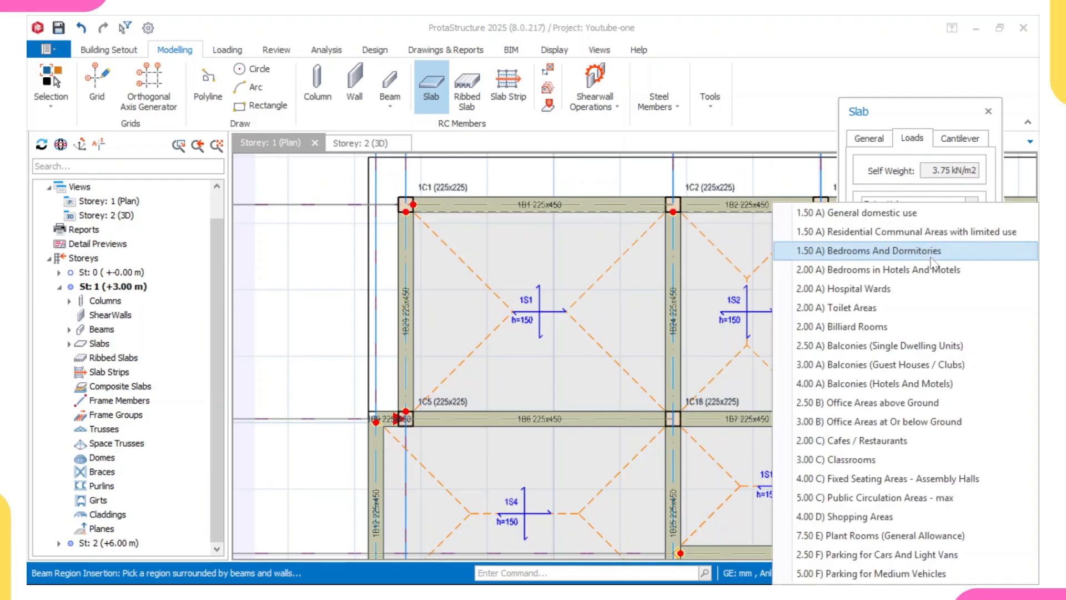
pyautogui.click(911, 213)
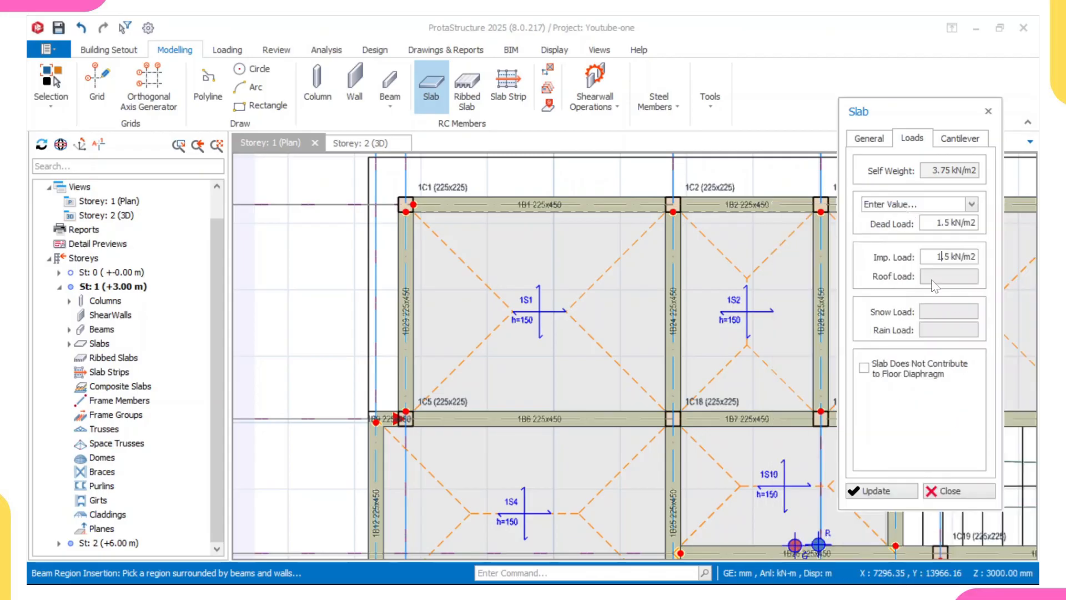
# - Display the new slab's cantilever parameters and switch to the ground floor plan drawing in AutoCAD
pyautogui.click(960, 139)
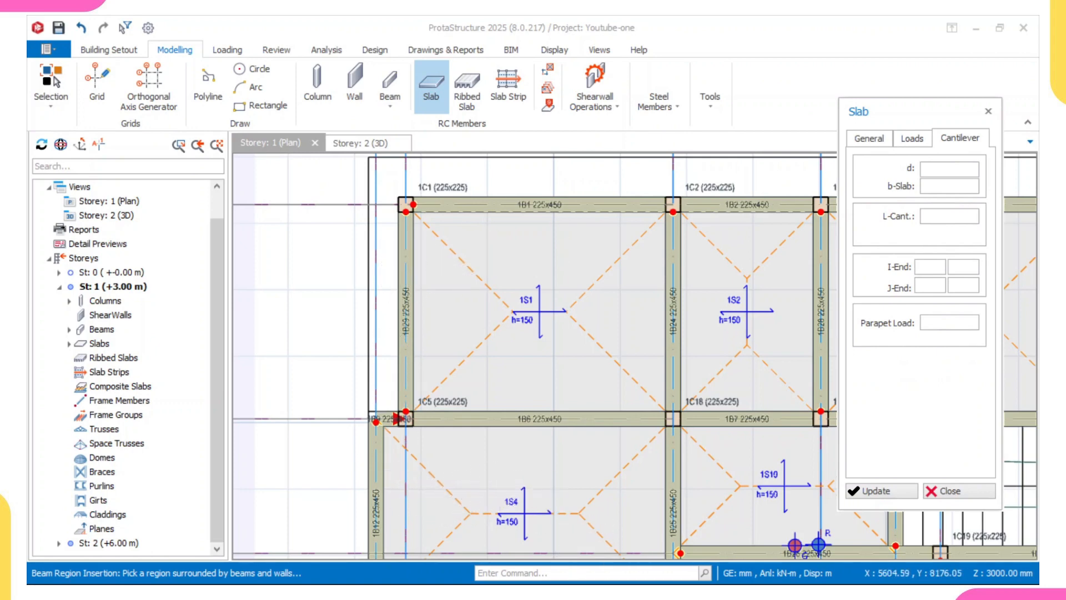
pyautogui.moveTo(691, 574)
pyautogui.click(728, 567)
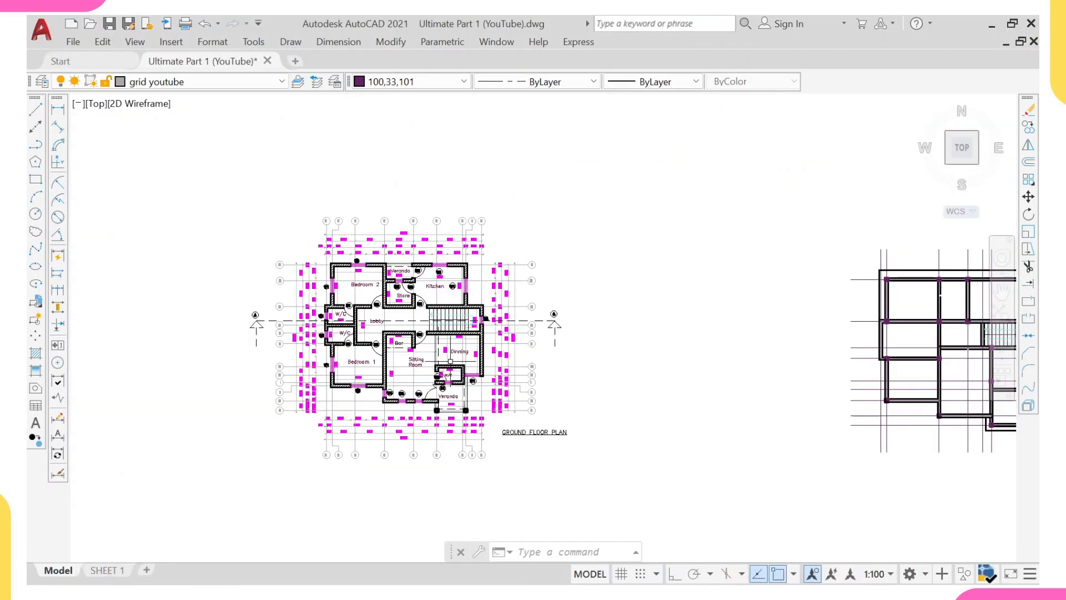
# - Measure the horizontal offset between the upper-left room's outer wall face and the outer slab edge line
pyautogui.scroll(-2, 674, 355)
pyautogui.moveTo(674, 358); pyautogui.dragTo(490, 350, button='middle')
pyautogui.scroll(5, 594, 333)
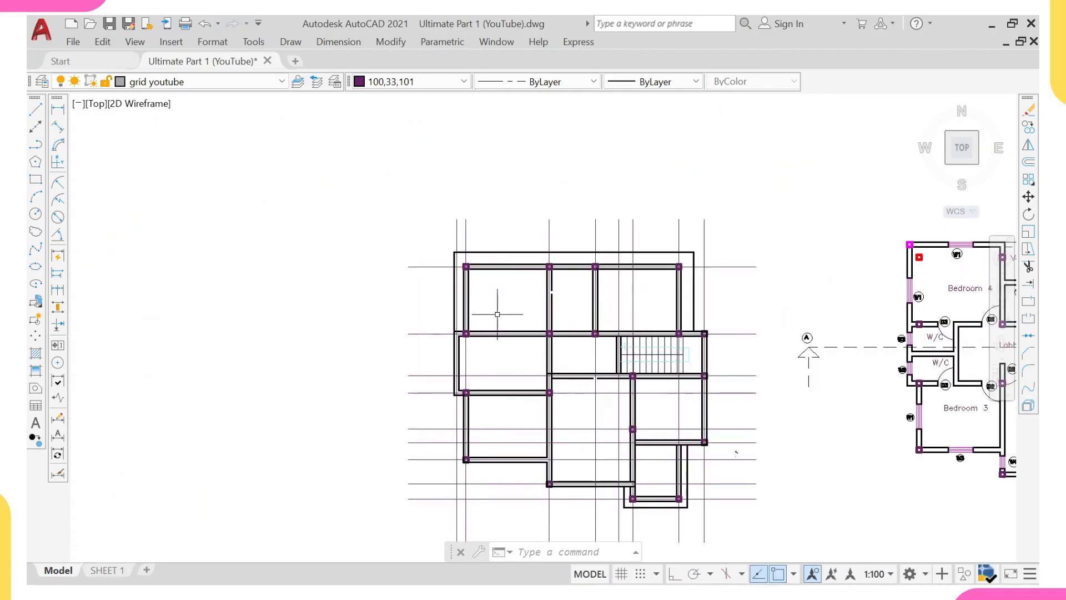
pyautogui.click(56, 110)
pyautogui.scroll(6, 509, 295)
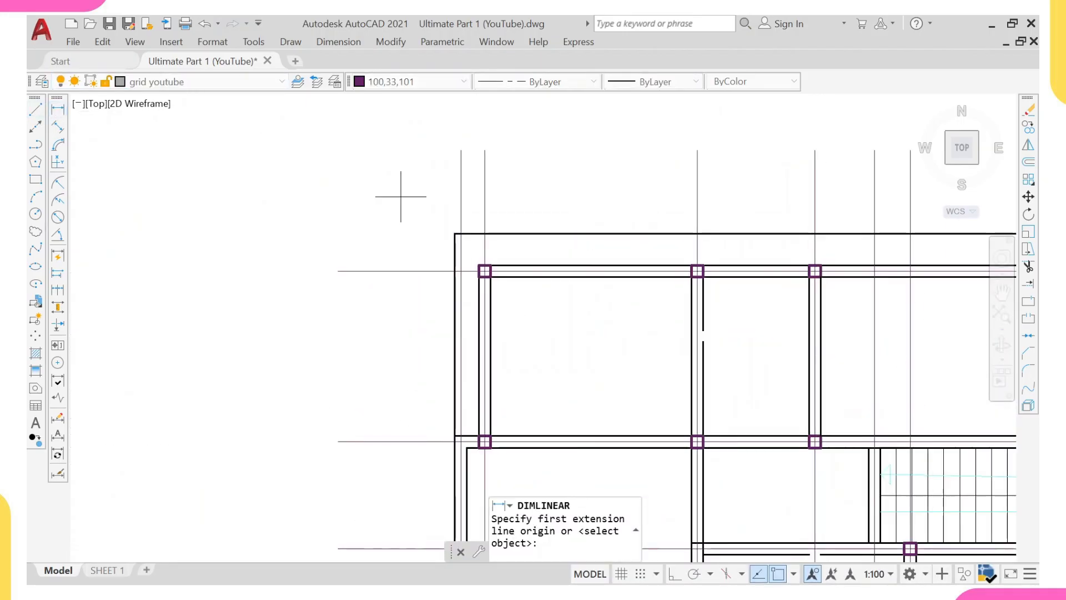
pyautogui.click(495, 358)
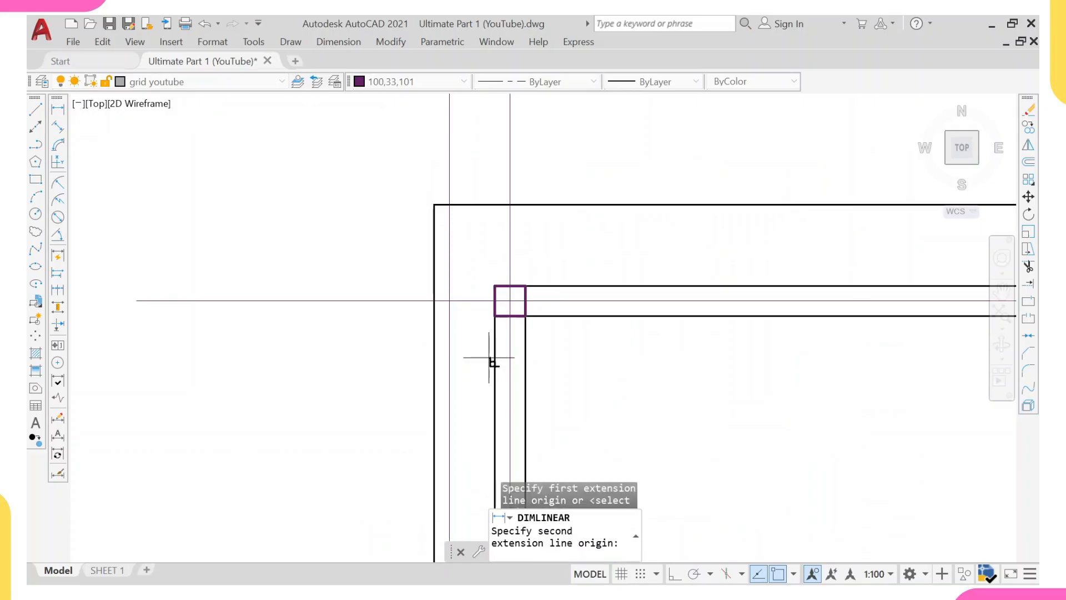
pyautogui.click(434, 355)
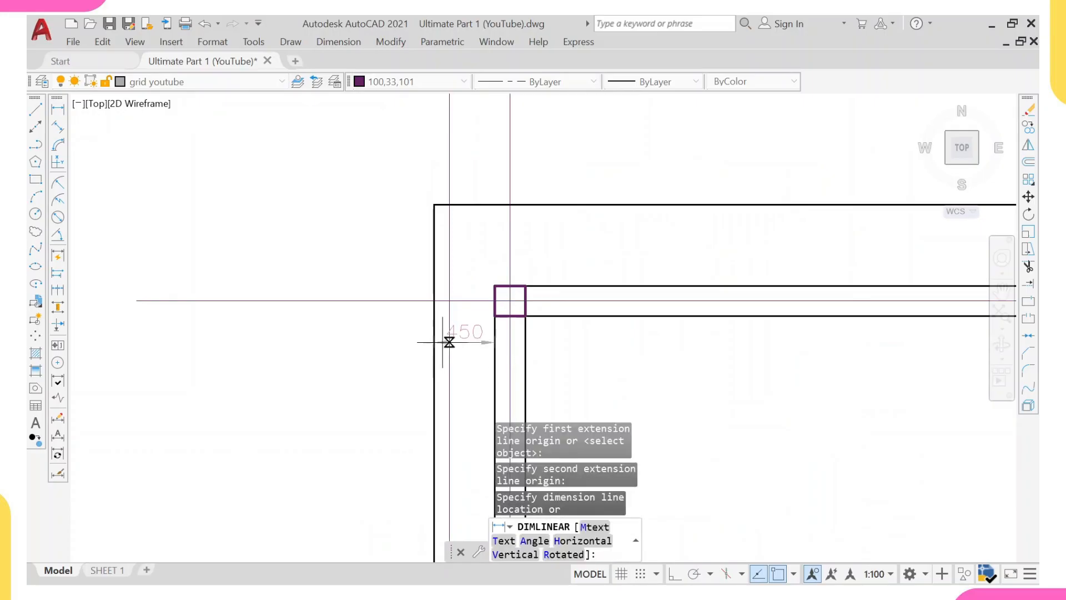
pyautogui.scroll(-2, 447, 341)
pyautogui.press('Escape')
# - Measure the vertical offset between the top wall's outer face and the outer slab edge line
pyautogui.rightClick(566, 199)
pyautogui.click(594, 212)
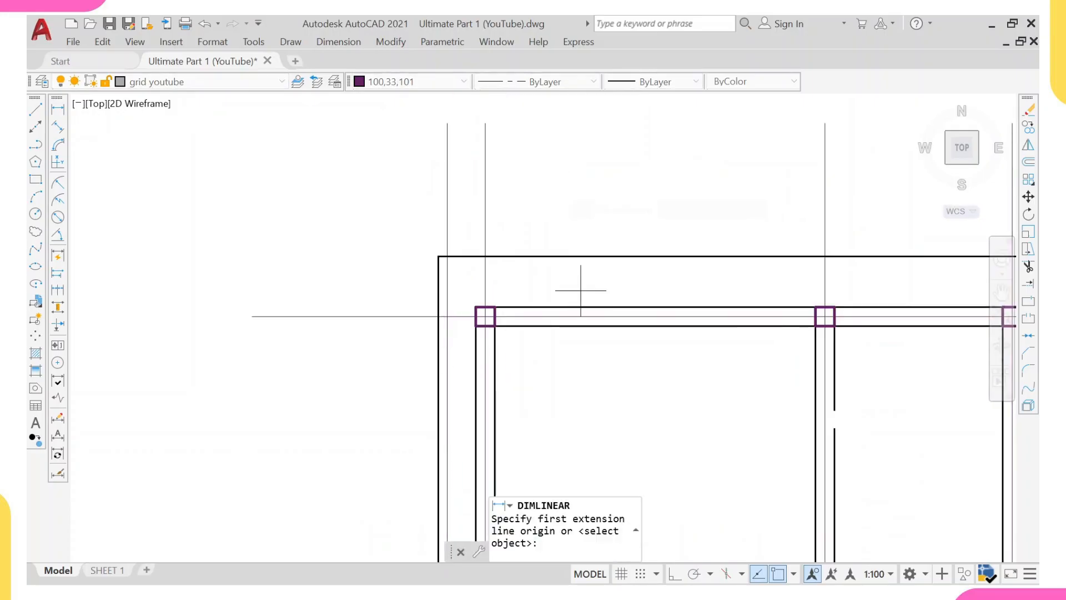
pyautogui.click(584, 307)
pyautogui.click(585, 257)
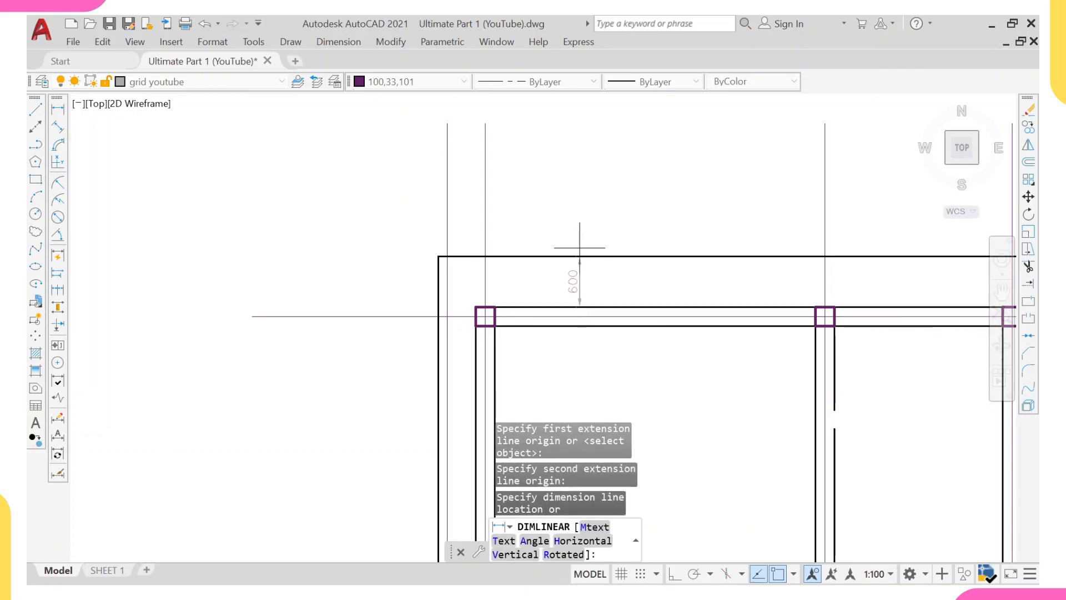
pyautogui.scroll(-2, 579, 252)
pyautogui.moveTo(538, 251); pyautogui.dragTo(505, 250, button='middle')
pyautogui.press('Escape')
pyautogui.scroll(-4, 531, 236)
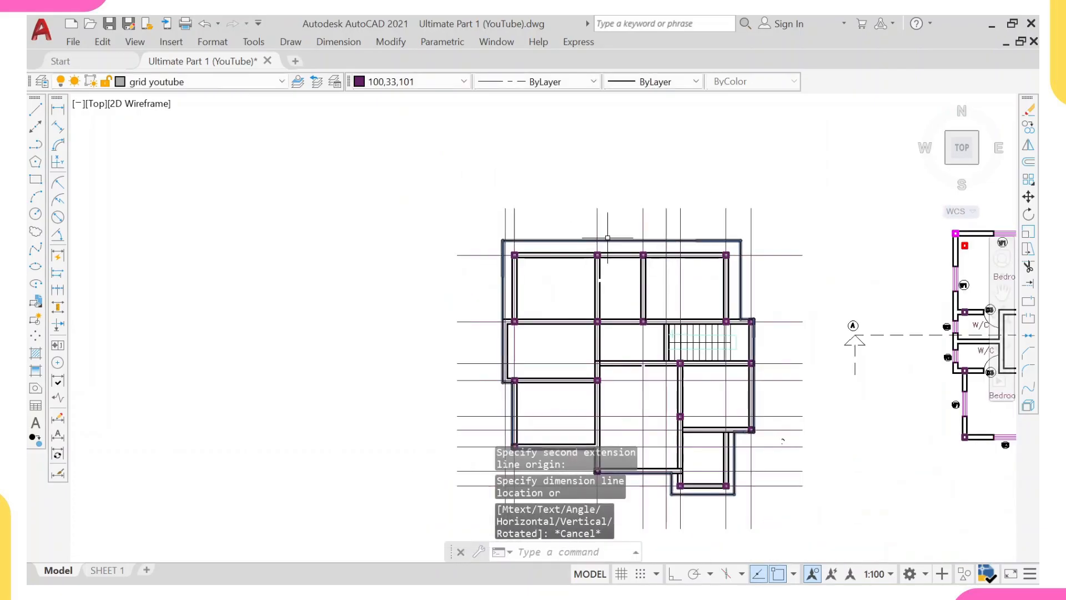
# - Measure the horizontal offset between the upper-right room's outer wall face and the outer slab edge line
pyautogui.moveTo(616, 233); pyautogui.dragTo(577, 241, button='middle')
pyautogui.scroll(4, 720, 251)
pyautogui.rightClick(720, 251)
pyautogui.click(738, 267)
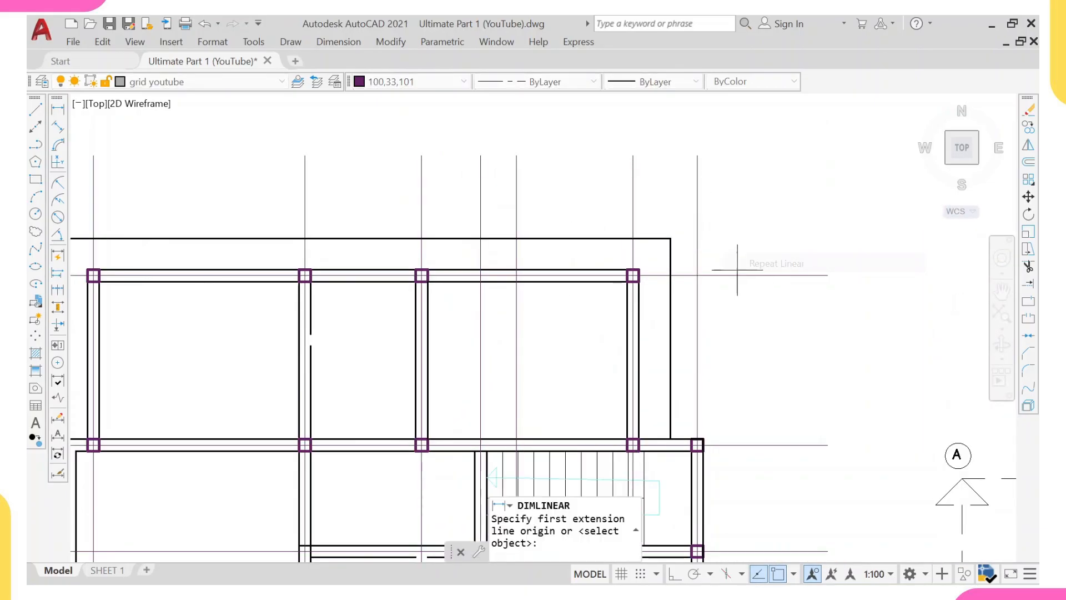
pyautogui.click(670, 320)
pyautogui.scroll(3, 625, 331)
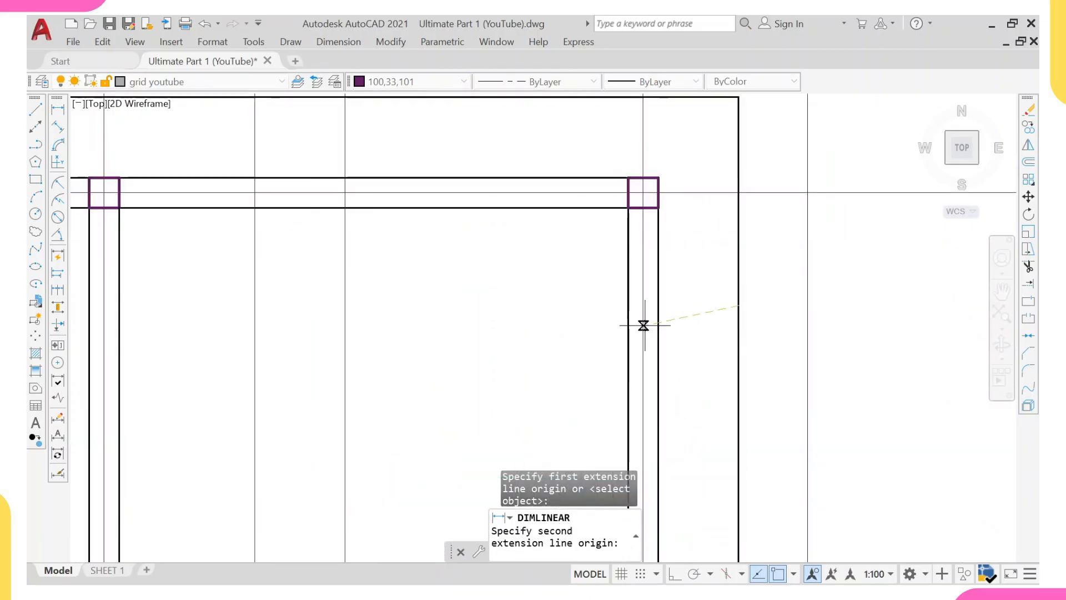
pyautogui.click(657, 317)
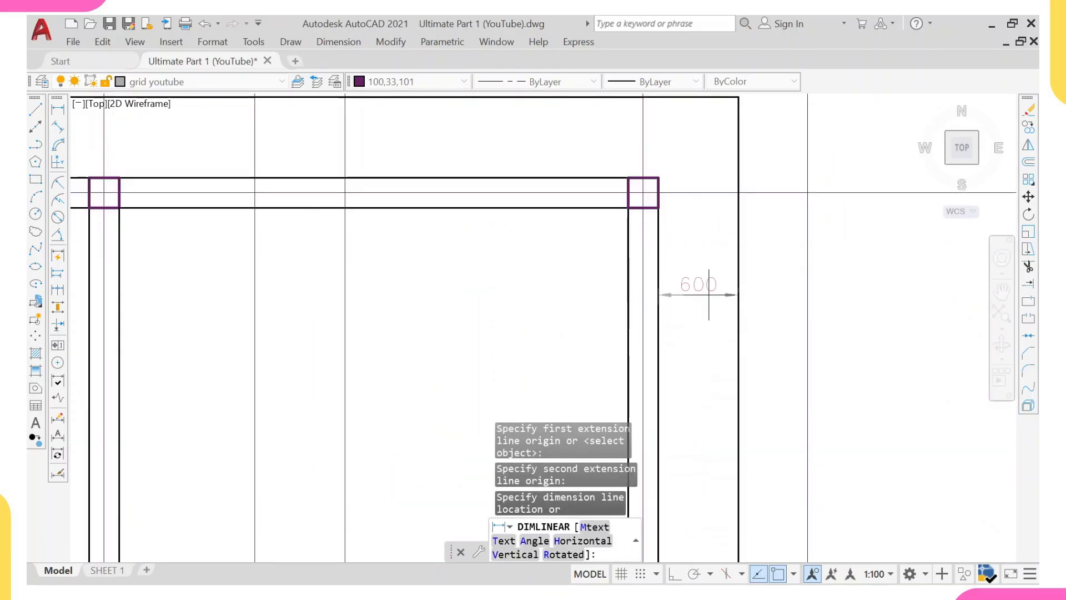
pyautogui.press('Escape')
pyautogui.scroll(-5, 694, 301)
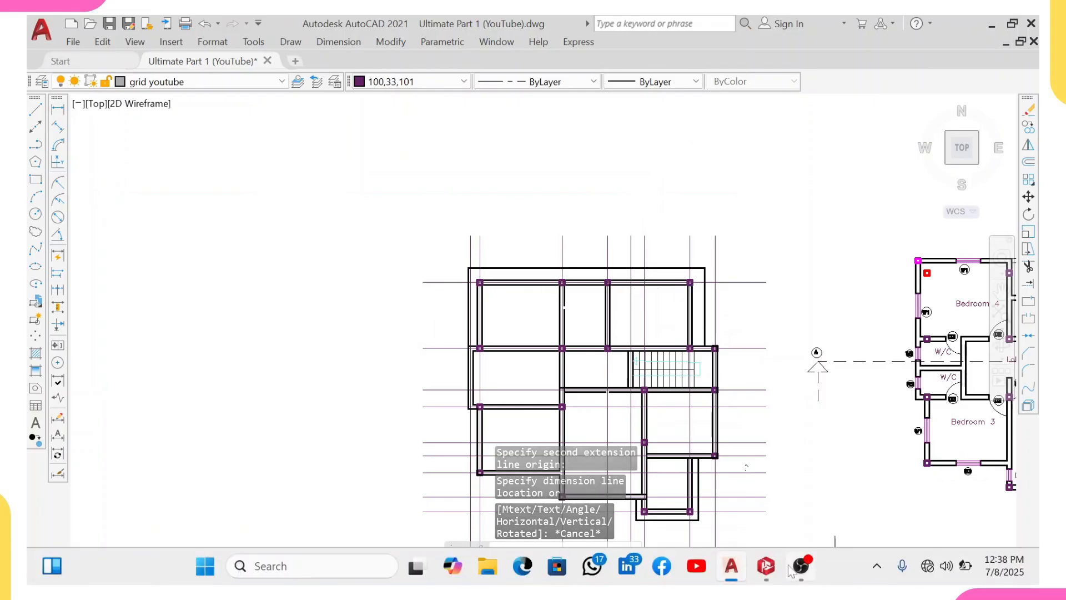
# - Switch to ProtaStructure and insert a cantilever slab with a 450 mm cantilever length along the outer side of beam 1B29
pyautogui.click(766, 567)
pyautogui.moveTo(720, 313); pyautogui.dragTo(660, 307, button='middle')
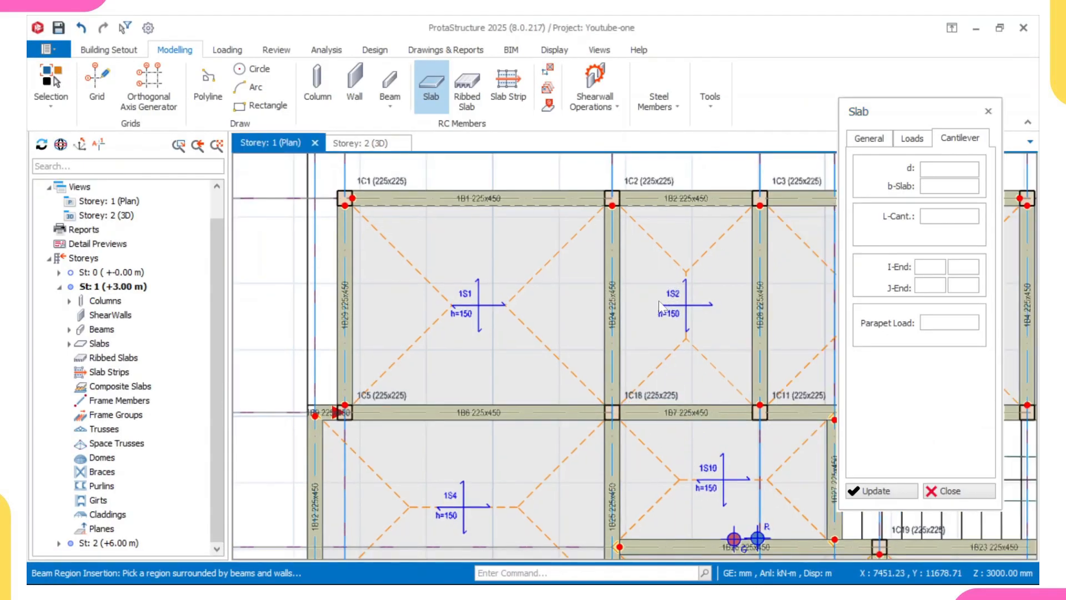
pyautogui.click(940, 216)
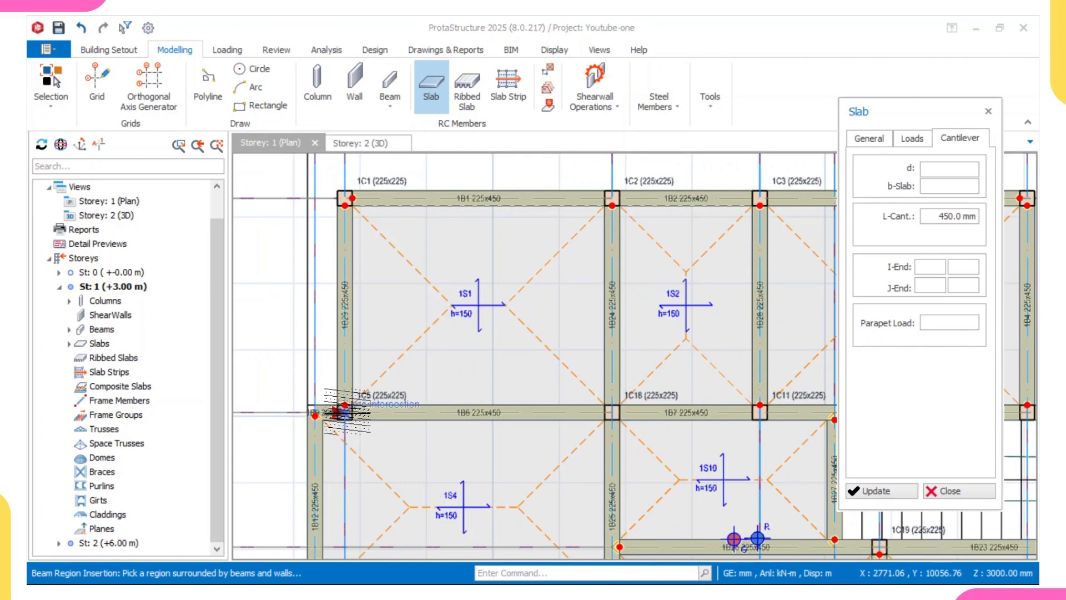
pyautogui.scroll(3, 344, 198)
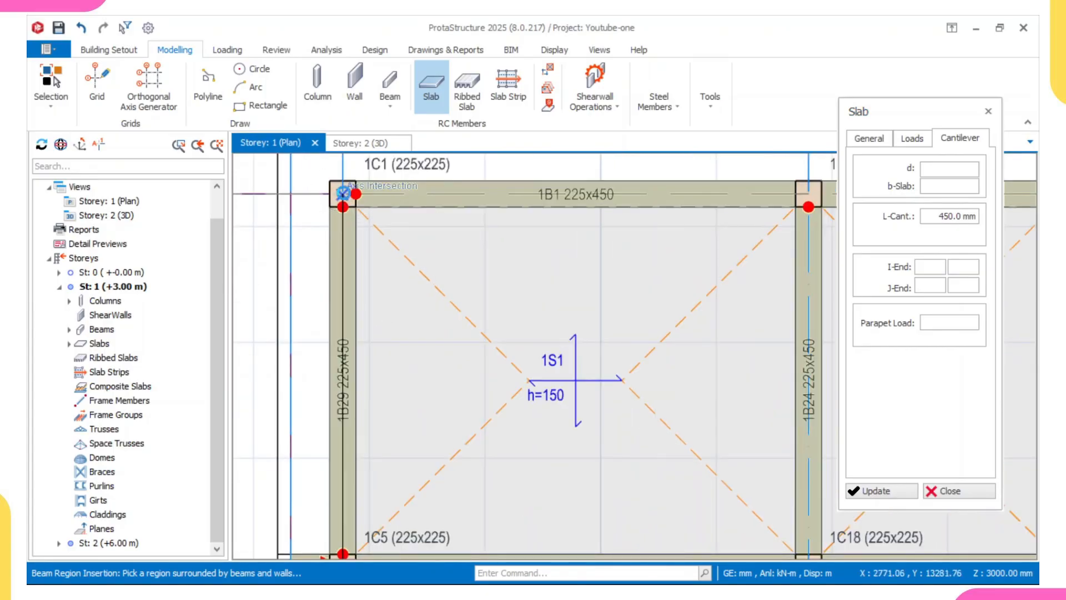
pyautogui.click(336, 204)
pyautogui.click(295, 213)
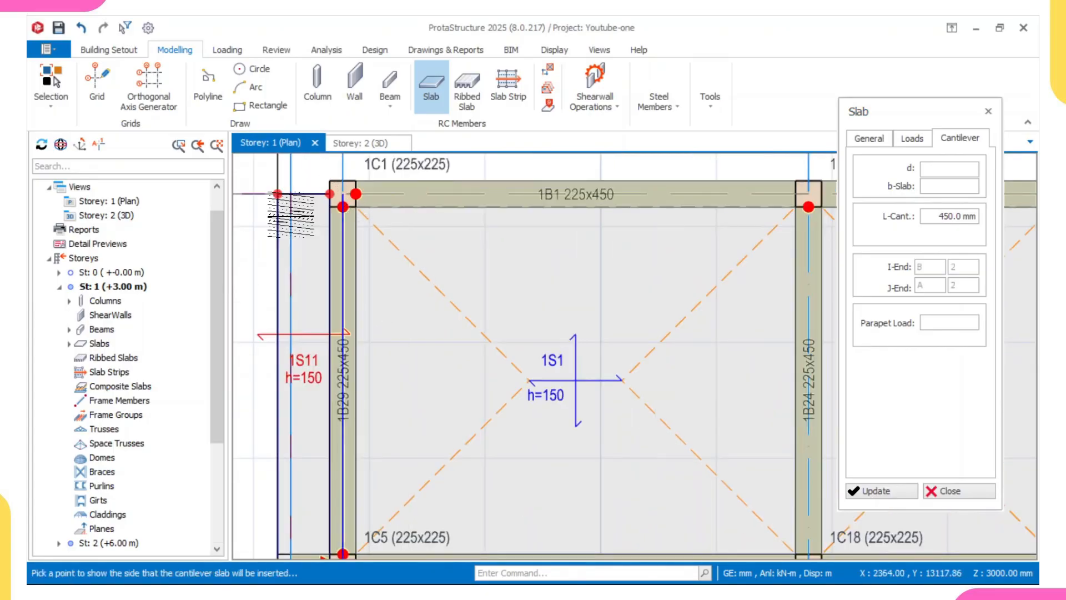
pyautogui.scroll(-2, 311, 239)
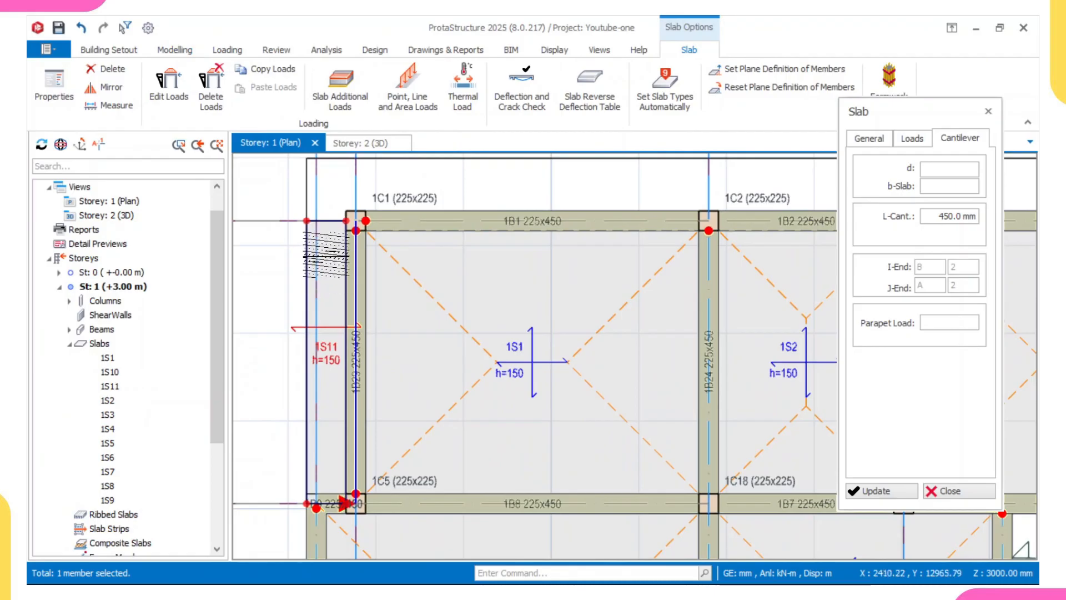
pyautogui.scroll(4, 321, 300)
pyautogui.press('Escape')
pyautogui.scroll(-3, 321, 305)
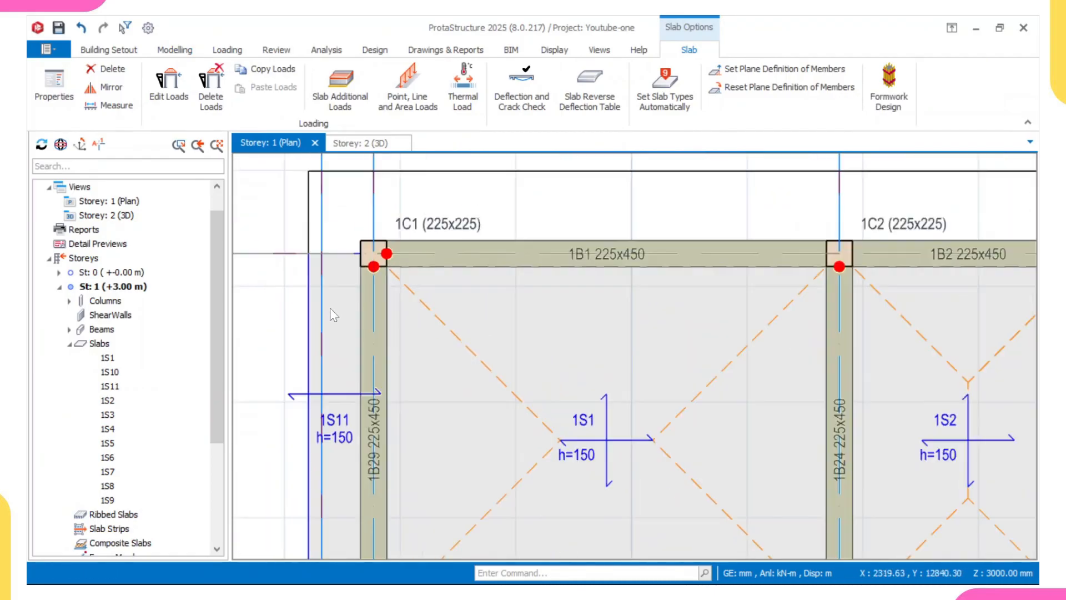
pyautogui.scroll(-1, 311, 293)
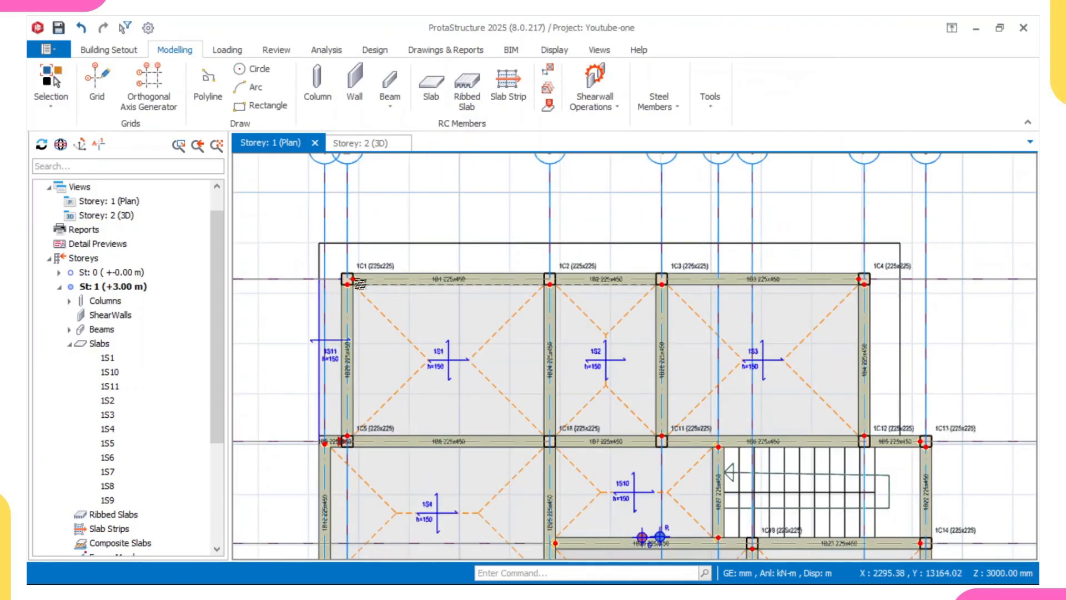
# - Set the cantilever length to 600 mm and insert a cantilever slab on the outer side of beam 1B1, between columns 1C1 and 1C2
pyautogui.scroll(3, 308, 382)
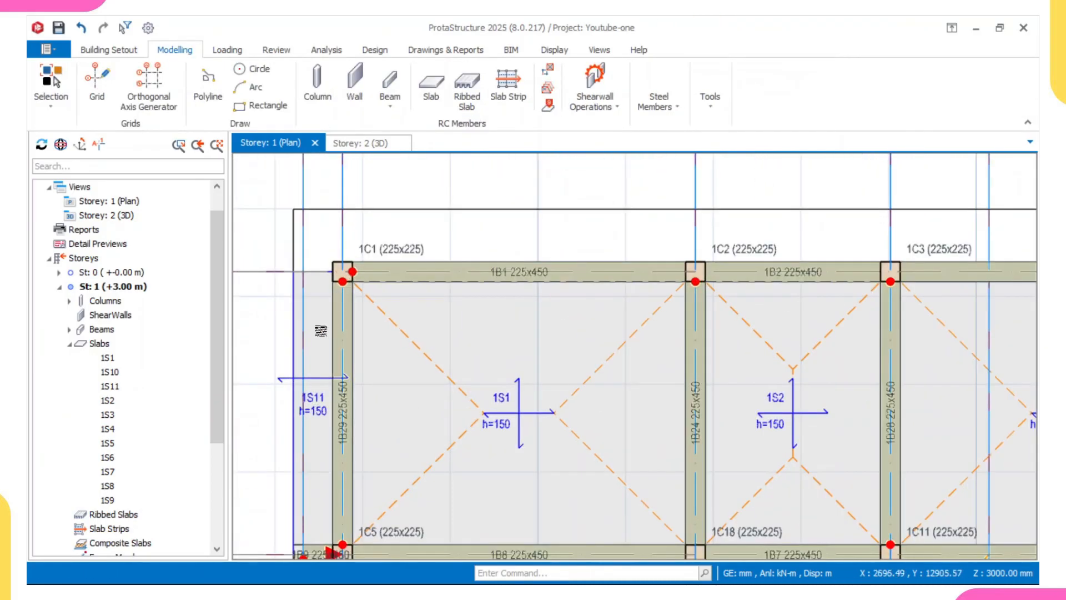
pyautogui.click(321, 382)
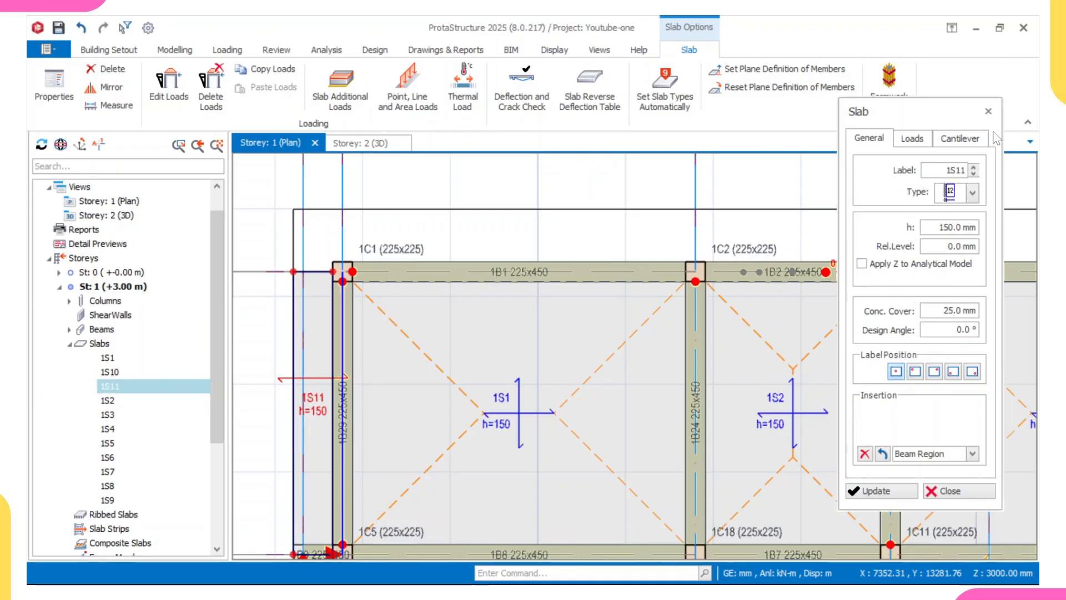
pyautogui.click(965, 139)
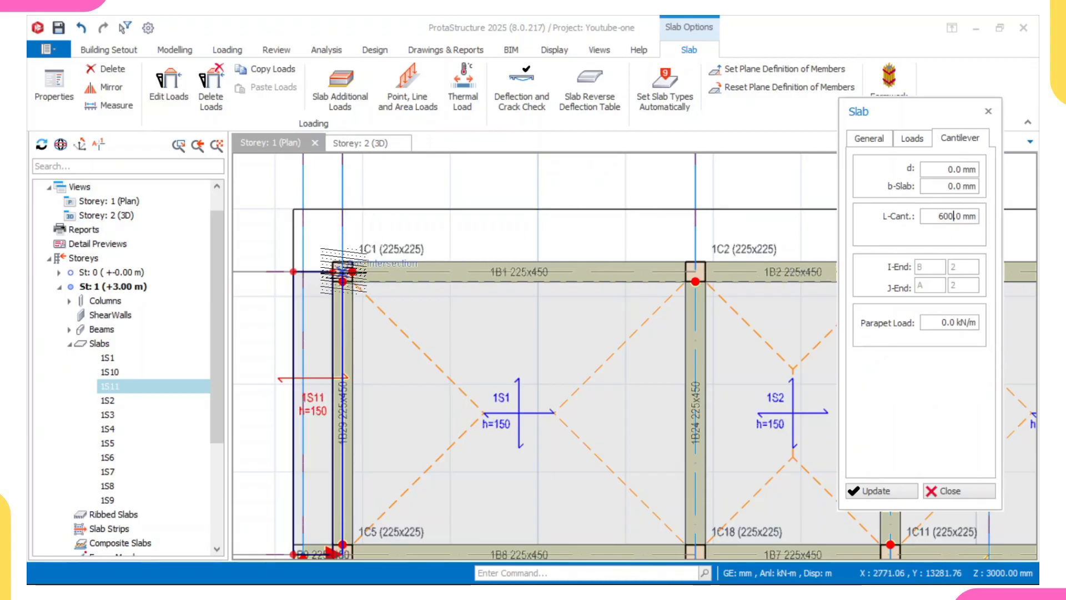
pyautogui.click(343, 272)
pyautogui.click(695, 281)
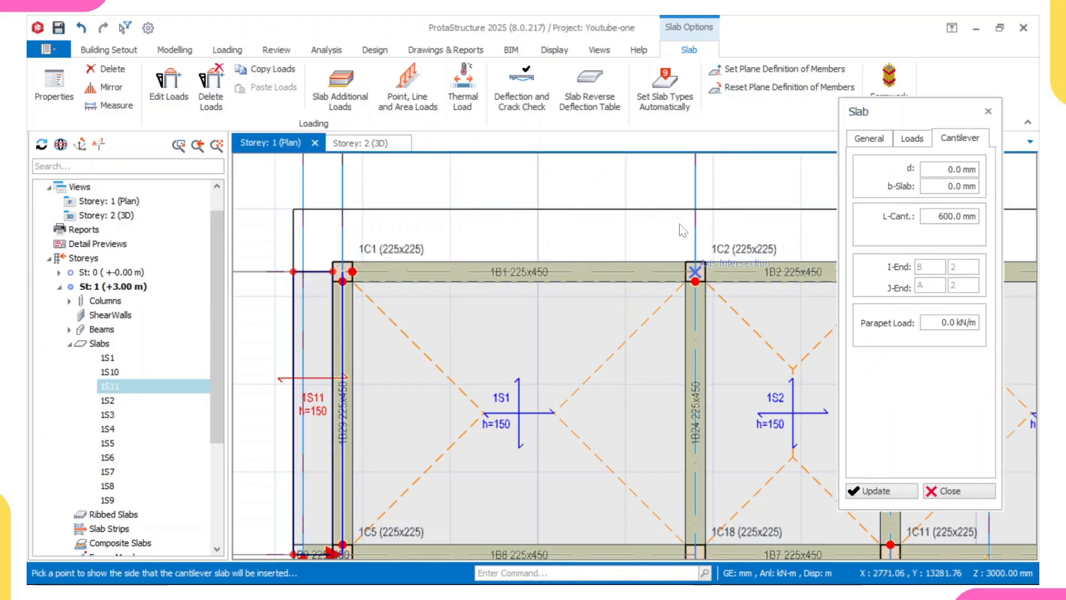
pyautogui.click(676, 189)
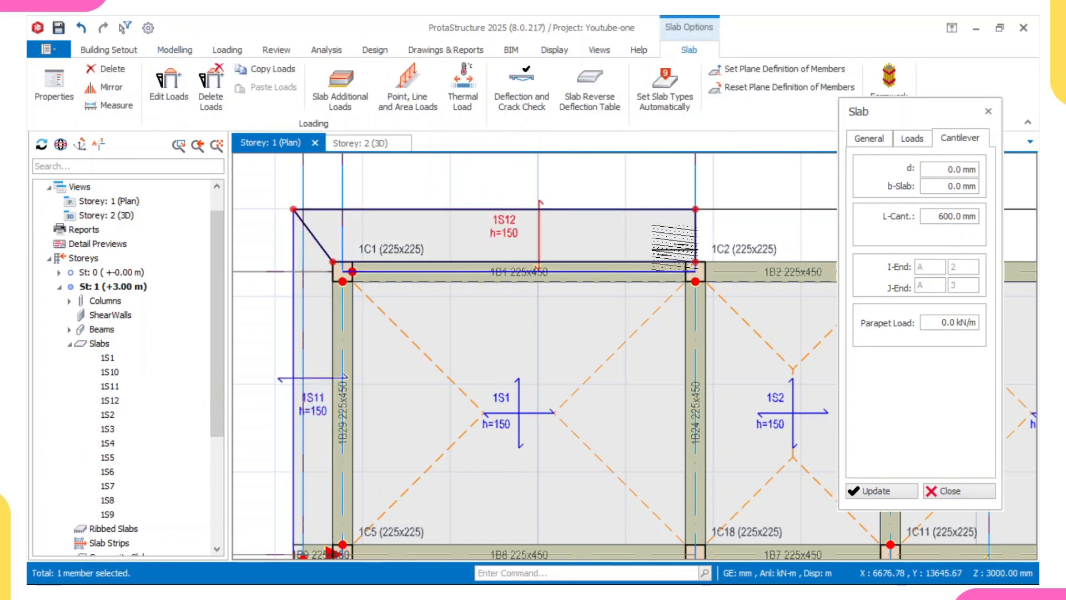
# - Insert a 600 mm cantilever slab on the outer side of beam 1B2, between columns 1C2 and 1C3
pyautogui.scroll(-2, 572, 268)
pyautogui.scroll(2, 605, 274)
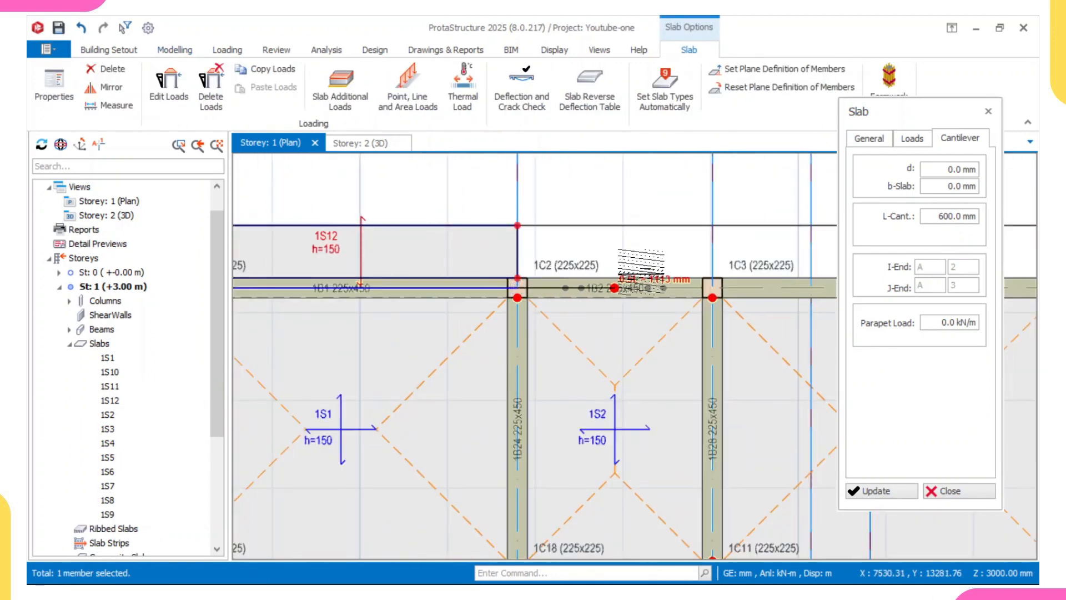
pyautogui.click(712, 289)
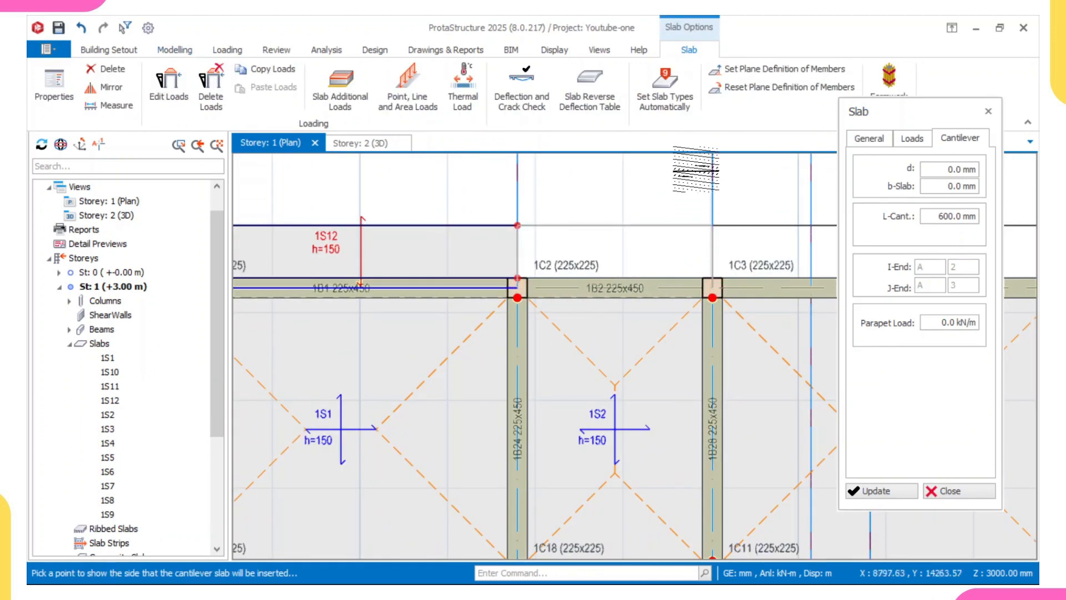
pyautogui.click(680, 172)
# - Insert a 600 mm cantilever slab on the outer side of beam 1B3, between columns 1C3 and 1C4
pyautogui.scroll(-3, 606, 250)
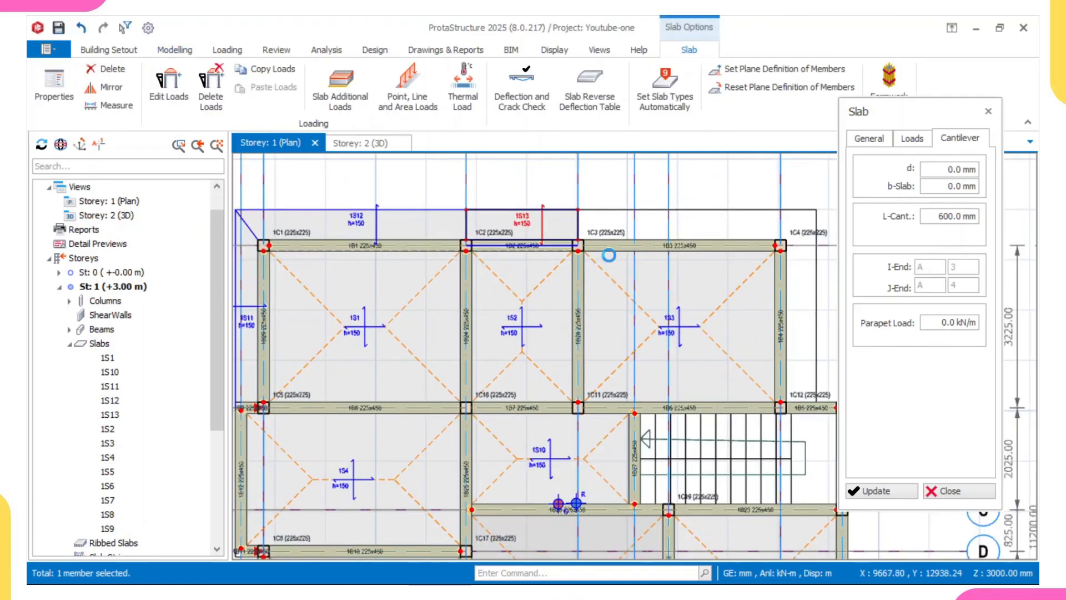
pyautogui.scroll(1, 583, 245)
pyautogui.moveTo(713, 244); pyautogui.dragTo(572, 253, button='middle')
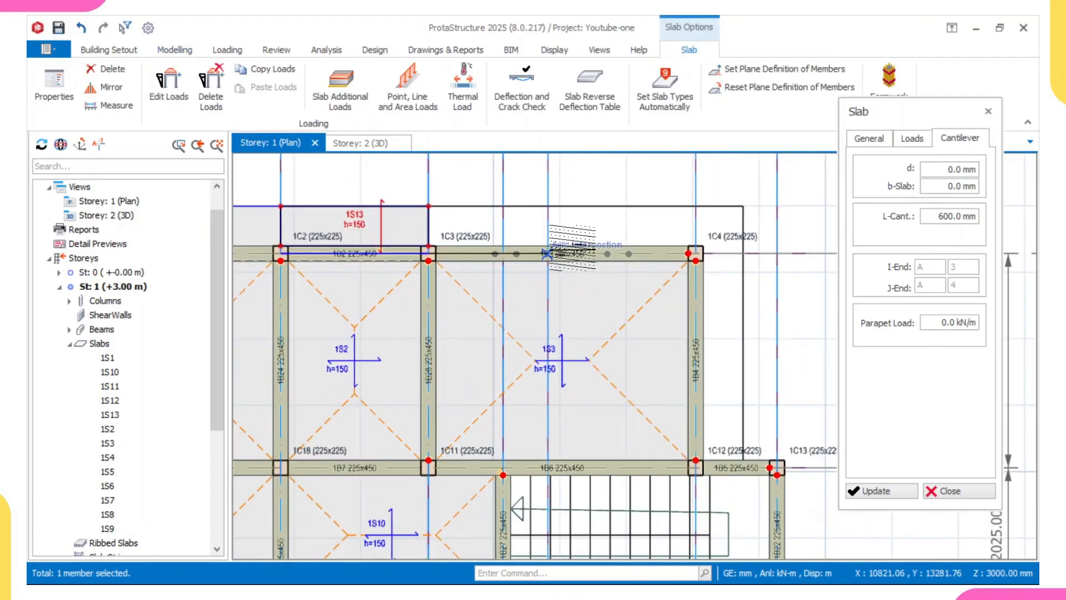
pyautogui.click(693, 252)
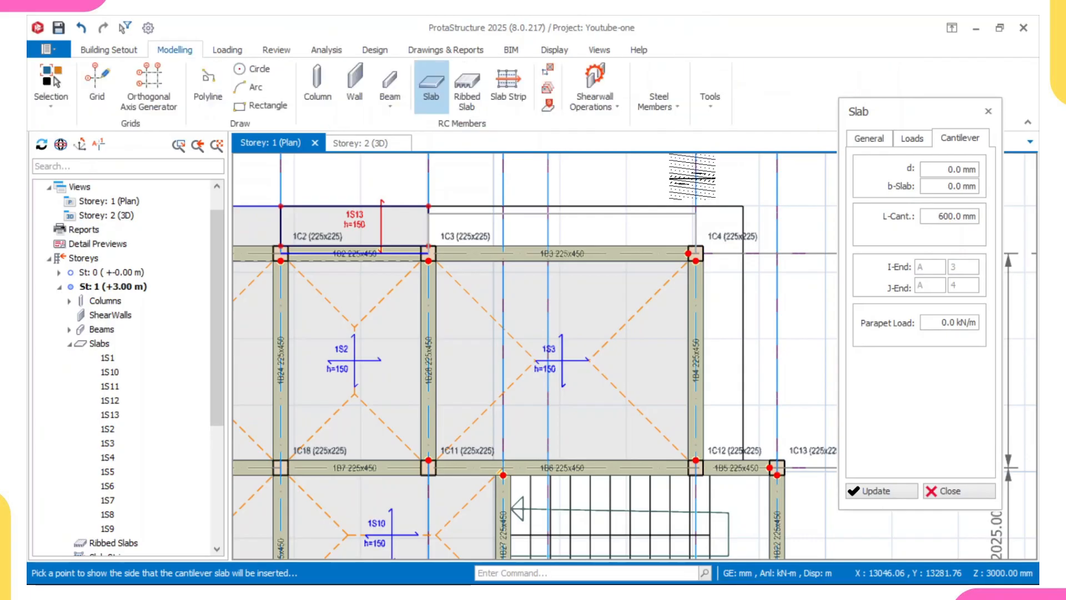
pyautogui.click(692, 177)
# - Insert a 600 mm cantilever slab on the outer side of beam 1B4, between columns 1C4 and 1C12
pyautogui.moveTo(695, 444); pyautogui.dragTo(664, 366, button='middle')
pyautogui.click(663, 367)
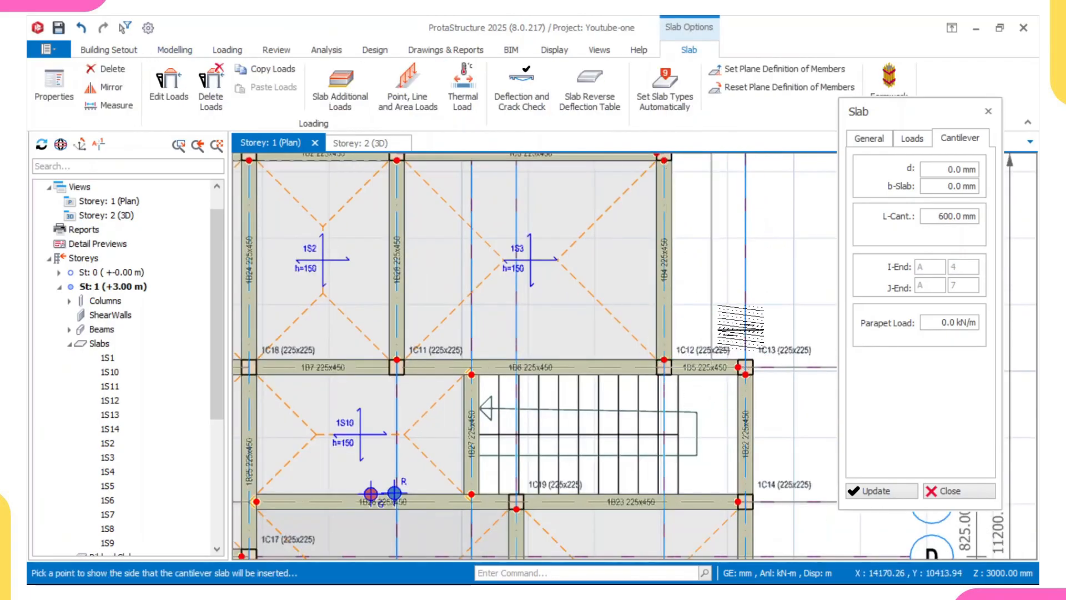
pyautogui.click(743, 312)
pyautogui.scroll(-5, 743, 312)
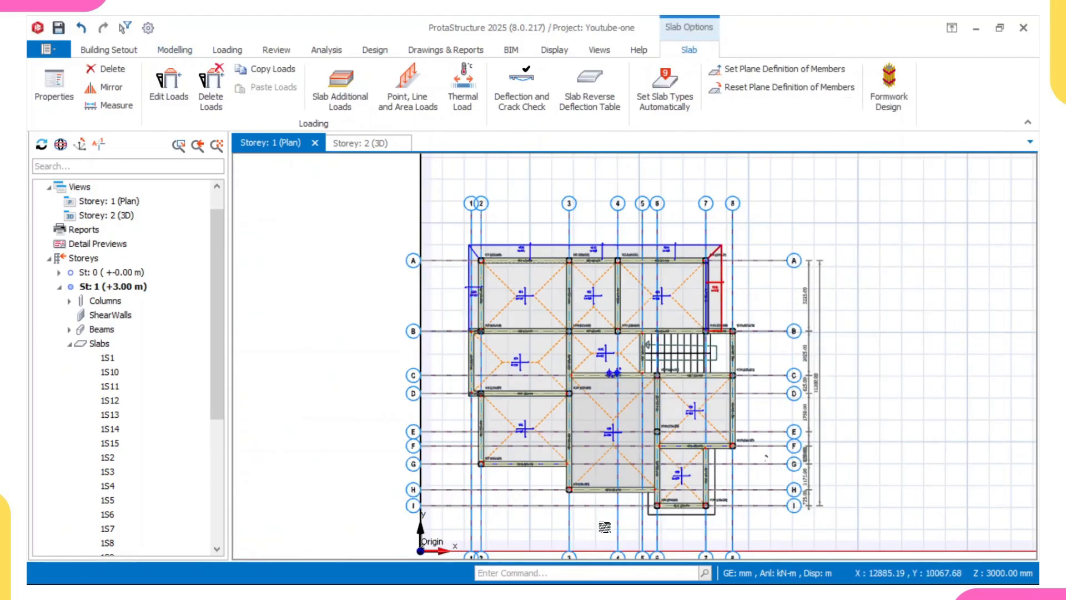
# - Switch to AutoCAD and measure the vertical offset between the lower-right projection's bottom wall face and the outer slab edge line
pyautogui.click(731, 571)
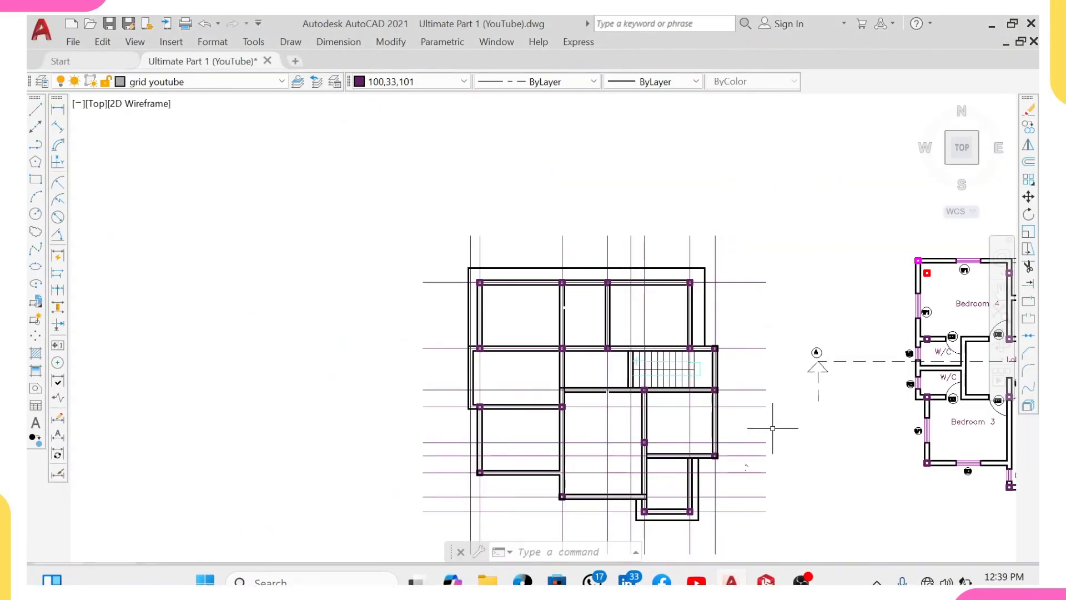
pyautogui.scroll(4, 626, 350)
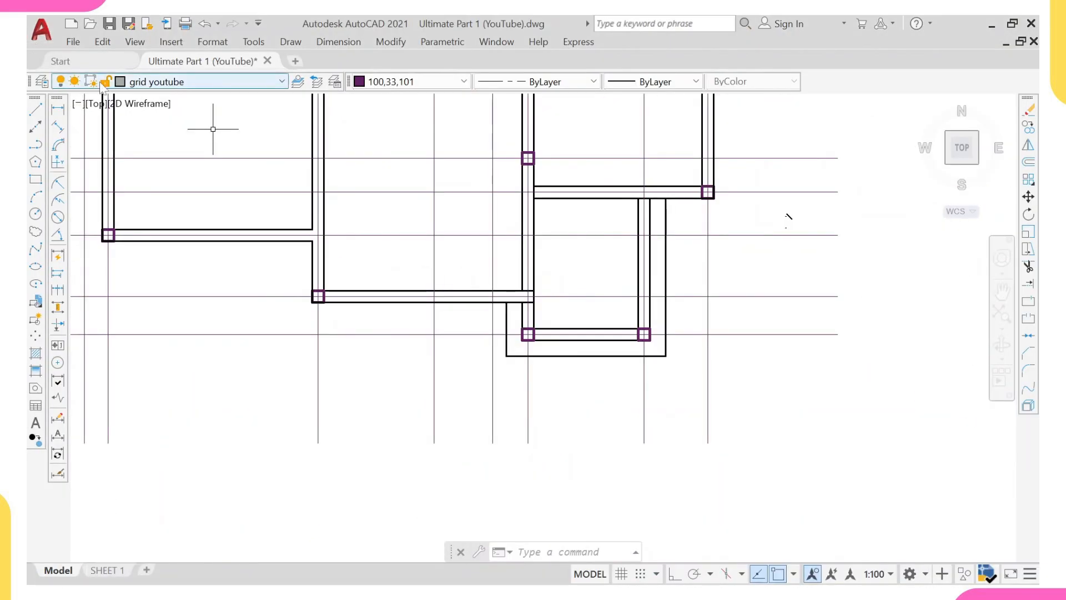
pyautogui.click(58, 110)
pyautogui.scroll(4, 587, 338)
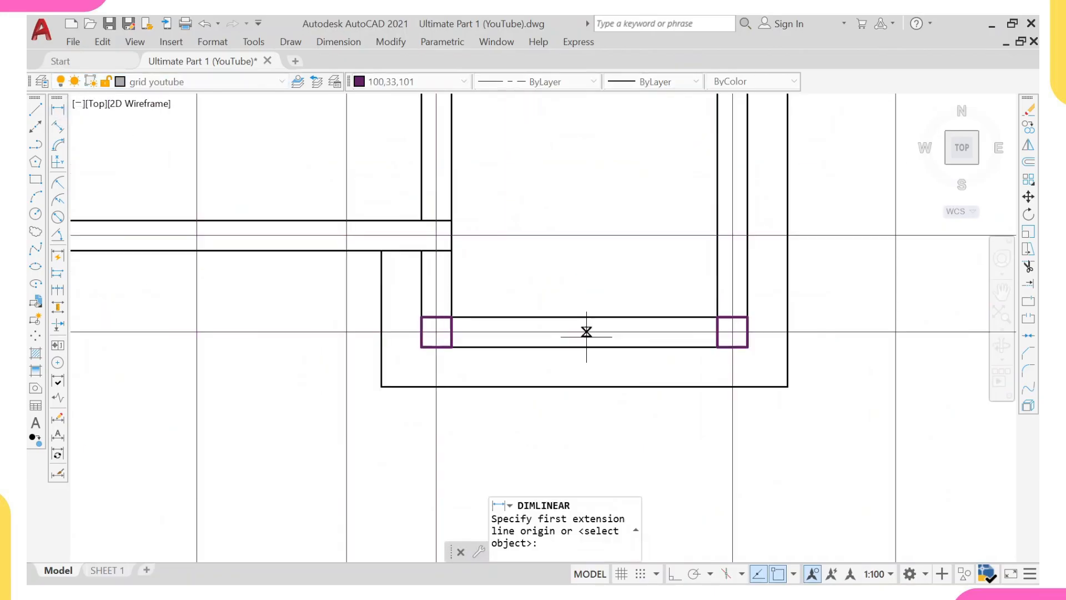
pyautogui.click(584, 347)
pyautogui.moveTo(584, 387); pyautogui.dragTo(558, 270, button='middle')
pyautogui.click(557, 270)
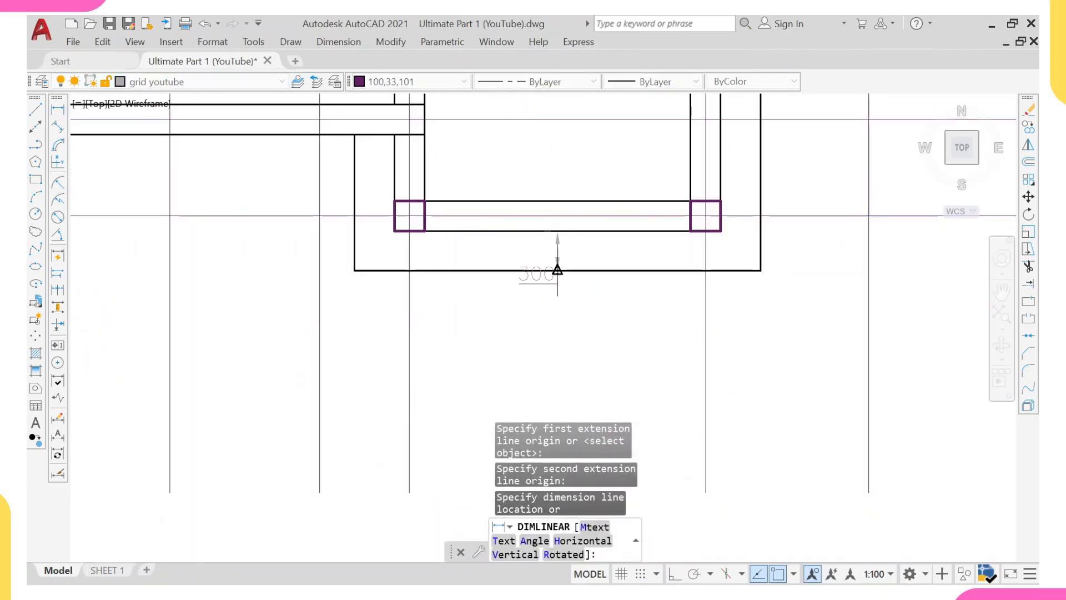
pyautogui.press('Escape')
# - Measure the horizontal offset between the lower-right projection's right wall face and the outer slab edge line
pyautogui.rightClick(547, 157)
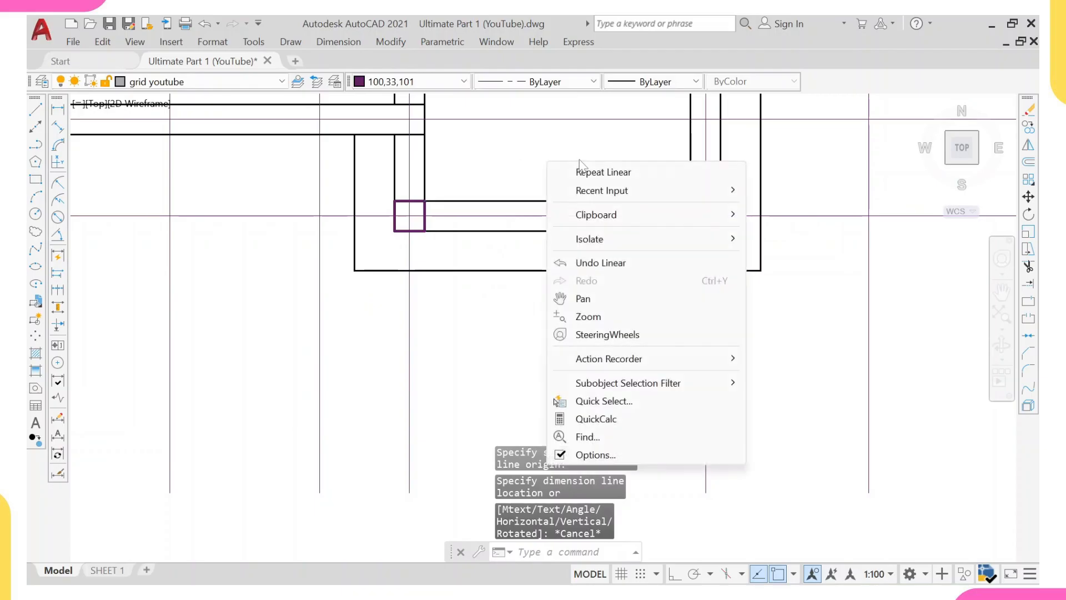
pyautogui.click(606, 170)
pyautogui.click(720, 162)
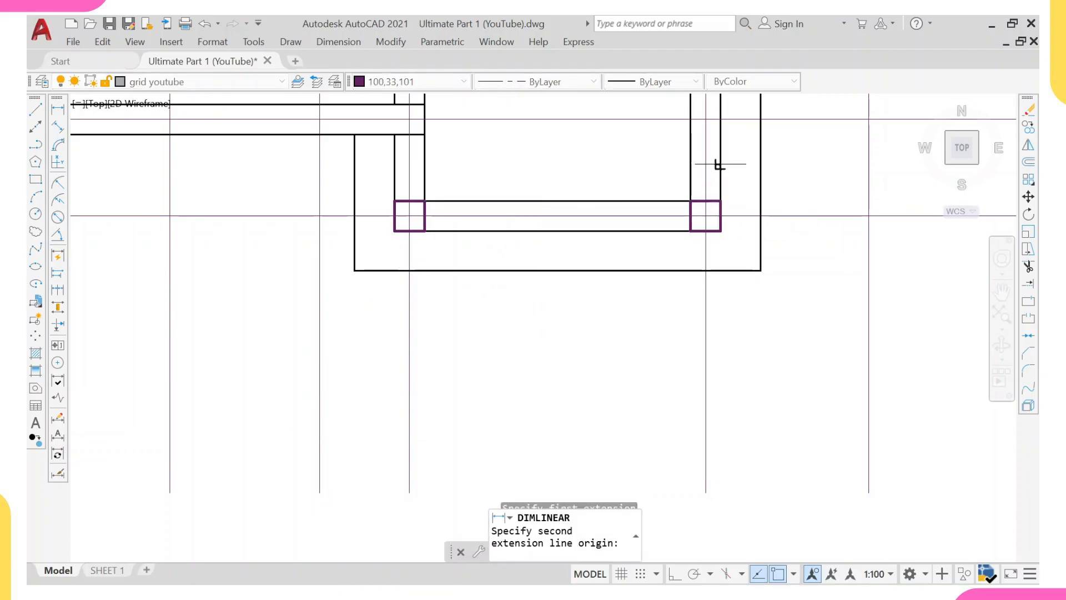
pyautogui.click(758, 169)
pyautogui.press('Escape')
pyautogui.scroll(-2, 753, 169)
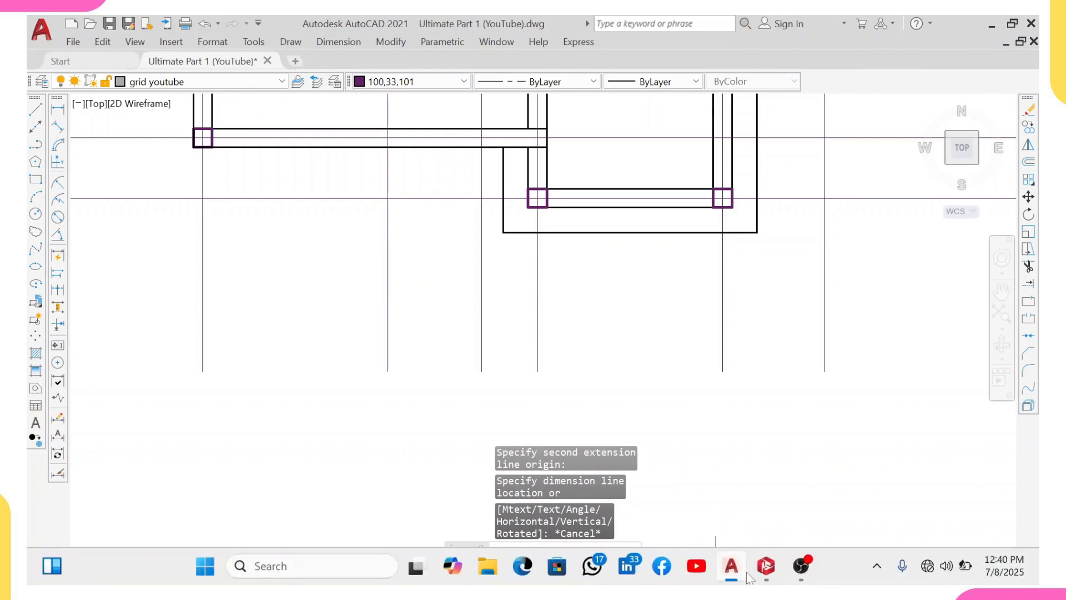
# - Switch to ProtaStructure and set the cantilever slab length to 300 mm in the slab properties
pyautogui.click(766, 570)
pyautogui.moveTo(710, 420); pyautogui.dragTo(672, 310, button='middle')
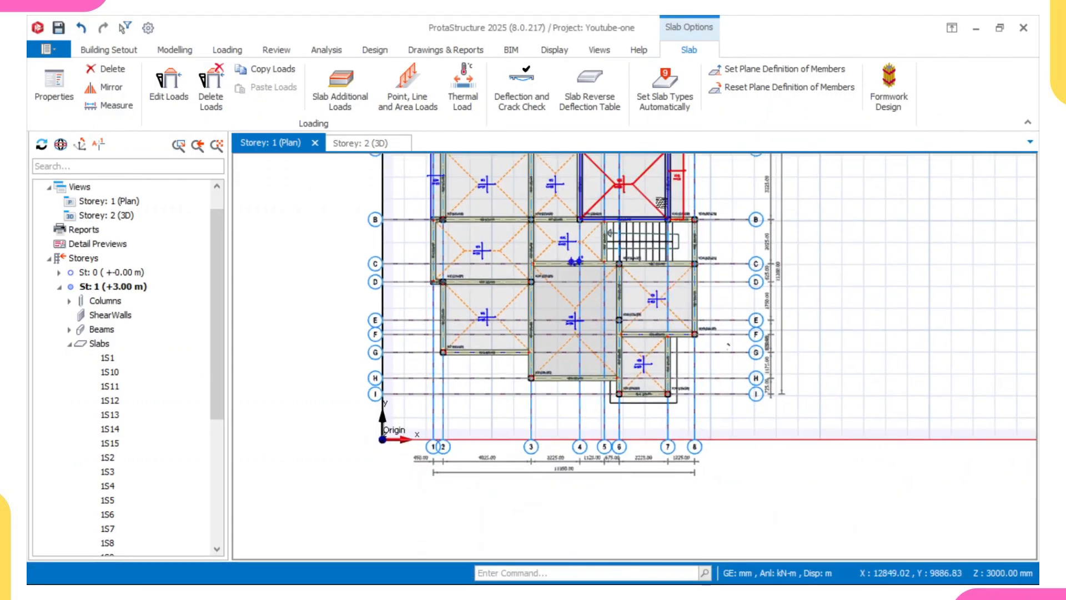
pyautogui.press('Escape')
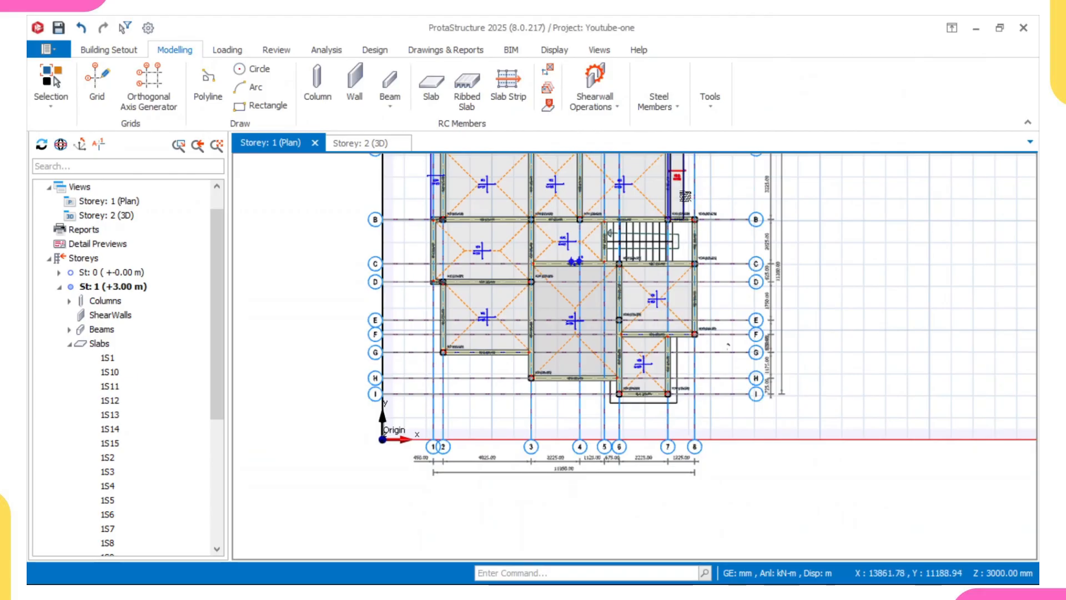
pyautogui.doubleClick(685, 195)
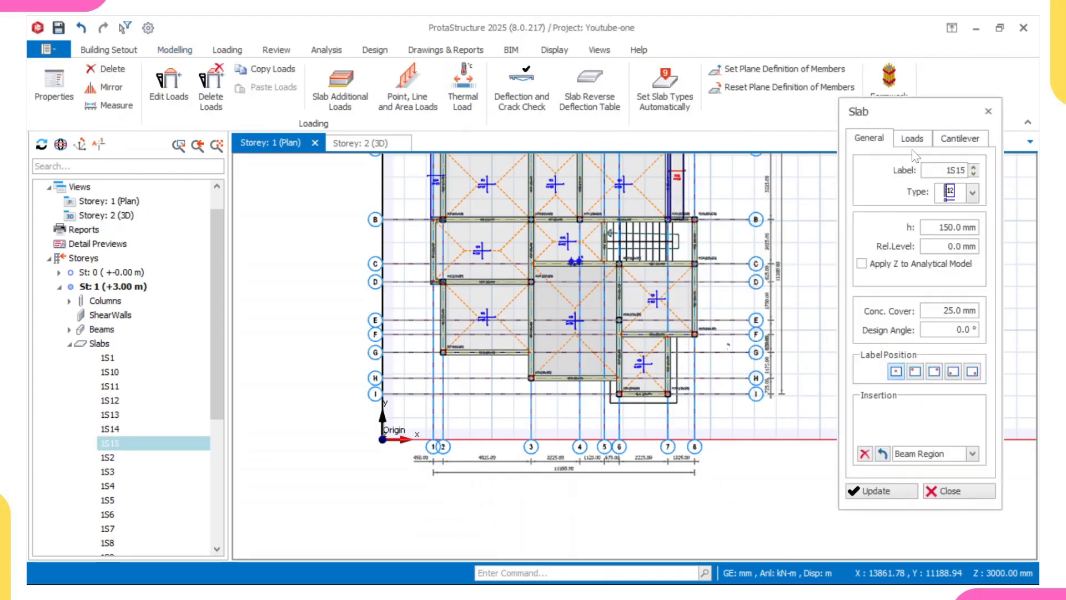
pyautogui.click(960, 138)
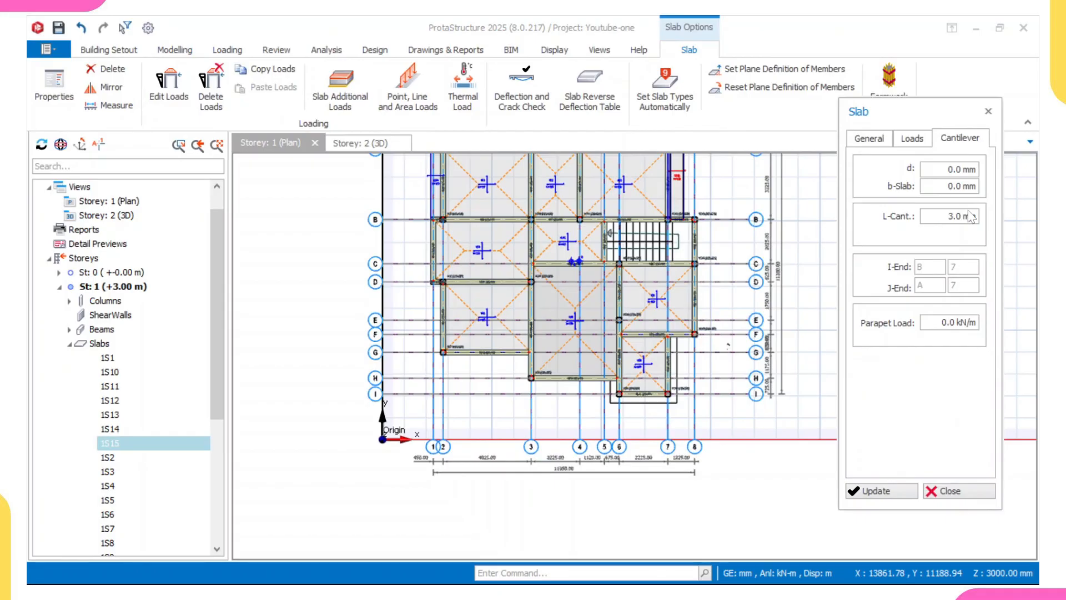
# - Insert 300 mm cantilever slabs on the outer sides of beam 1B17 between axes H and I, and of beam 1B18
pyautogui.scroll(5, 577, 269)
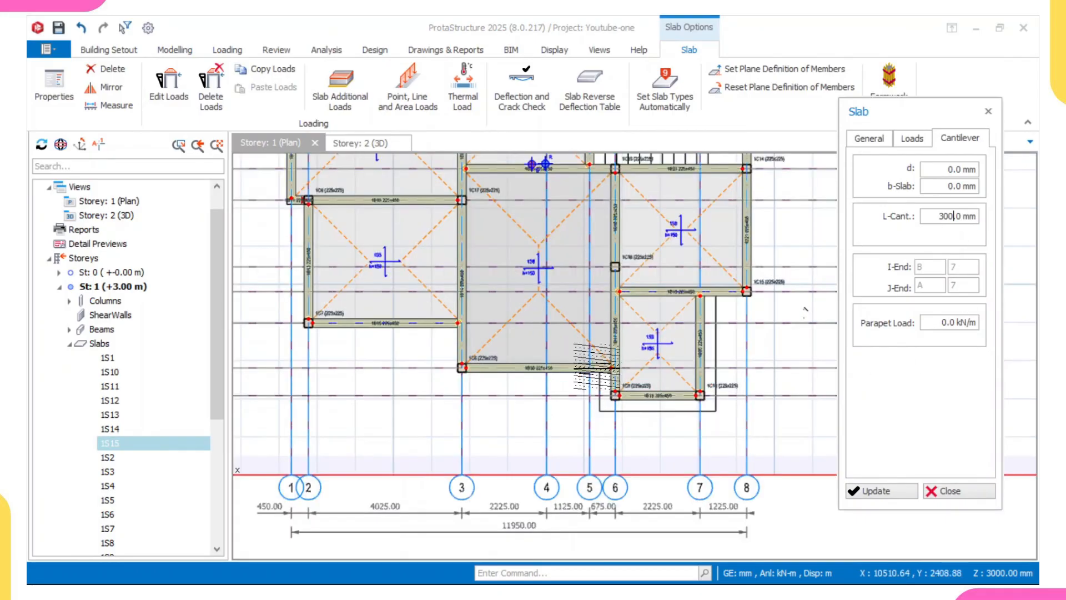
pyautogui.moveTo(580, 271); pyautogui.dragTo(579, 316)
pyautogui.click(534, 317)
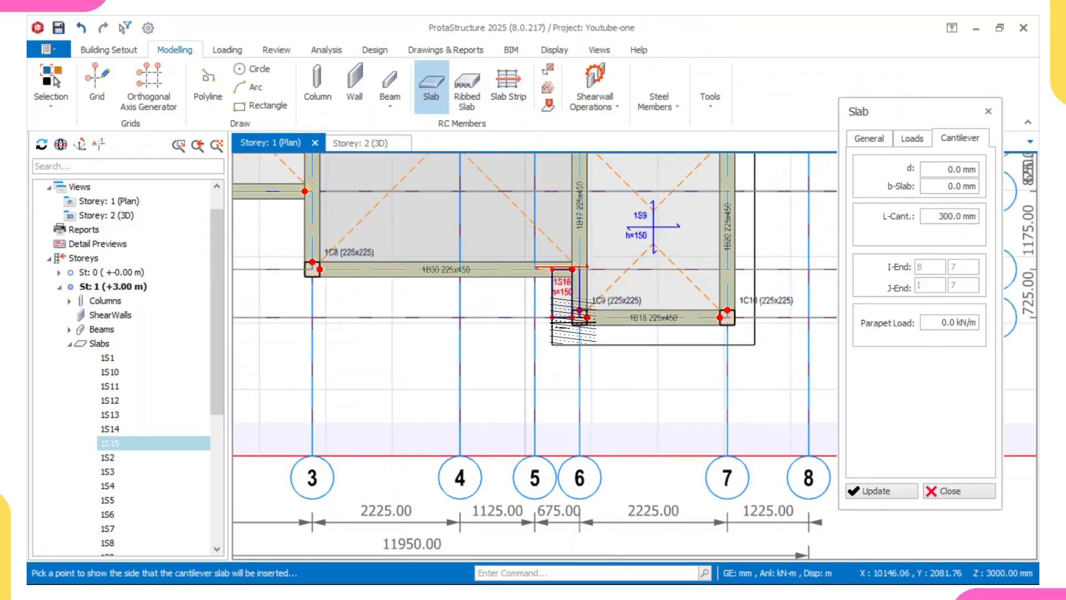
pyautogui.moveTo(722, 317); pyautogui.dragTo(729, 315)
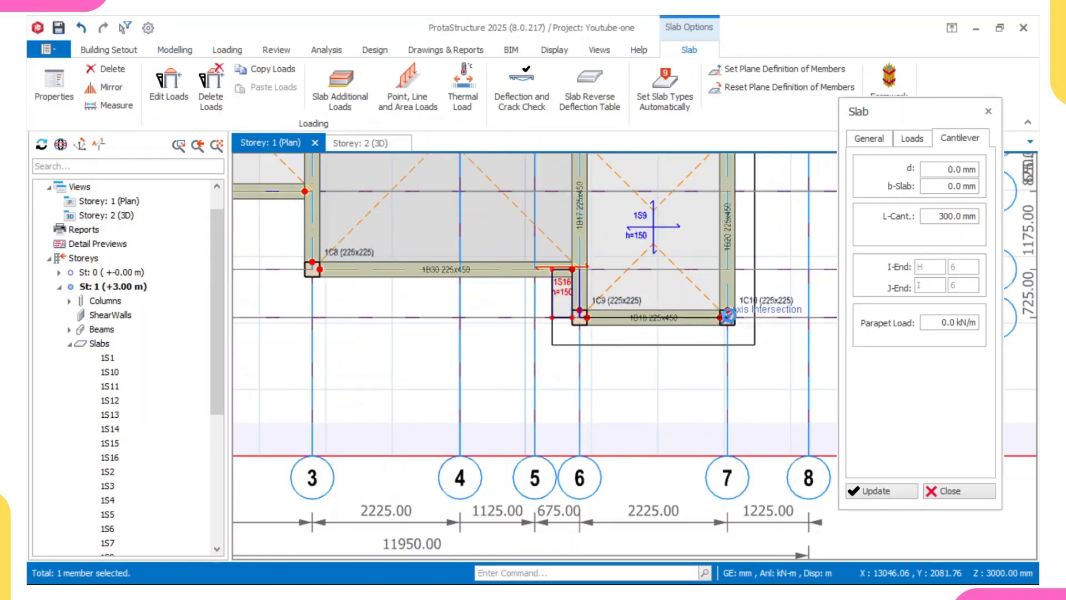
pyautogui.click(766, 363)
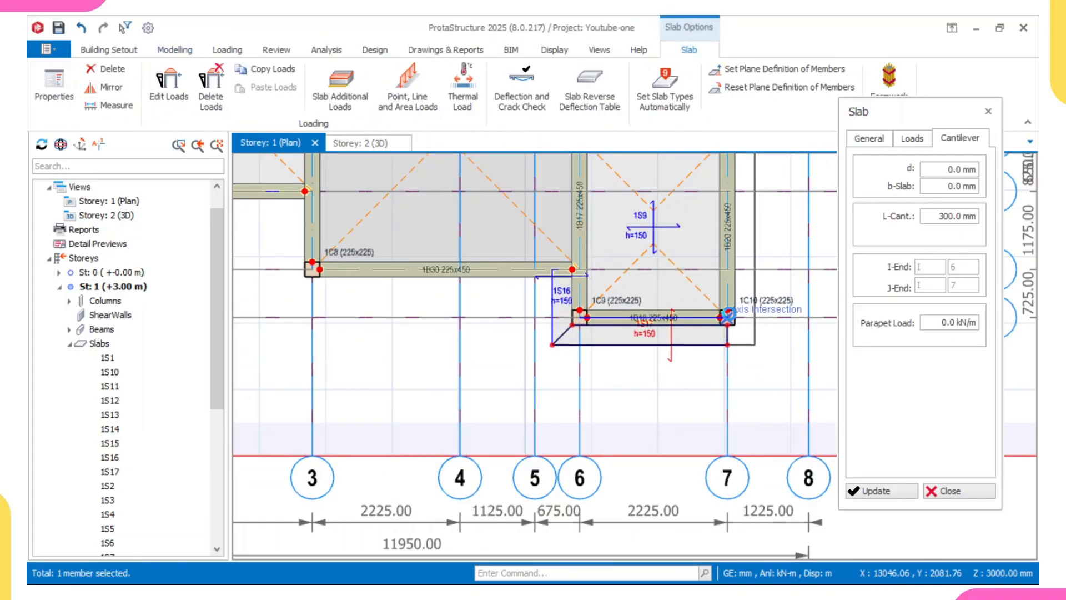
pyautogui.scroll(-1, 741, 274)
pyautogui.scroll(1, 729, 169)
pyautogui.click(728, 170)
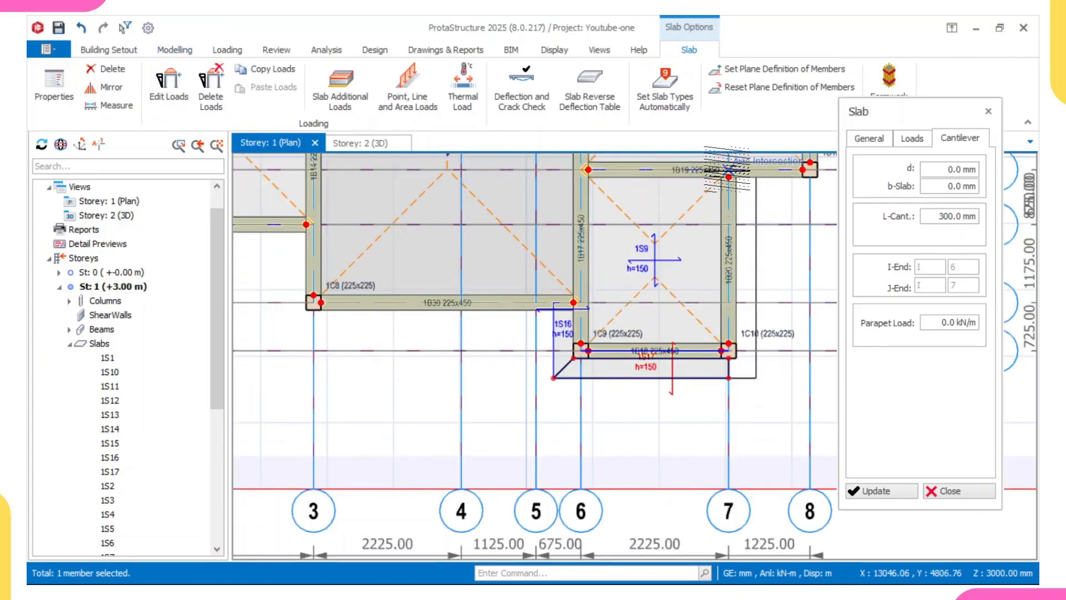
pyautogui.click(806, 190)
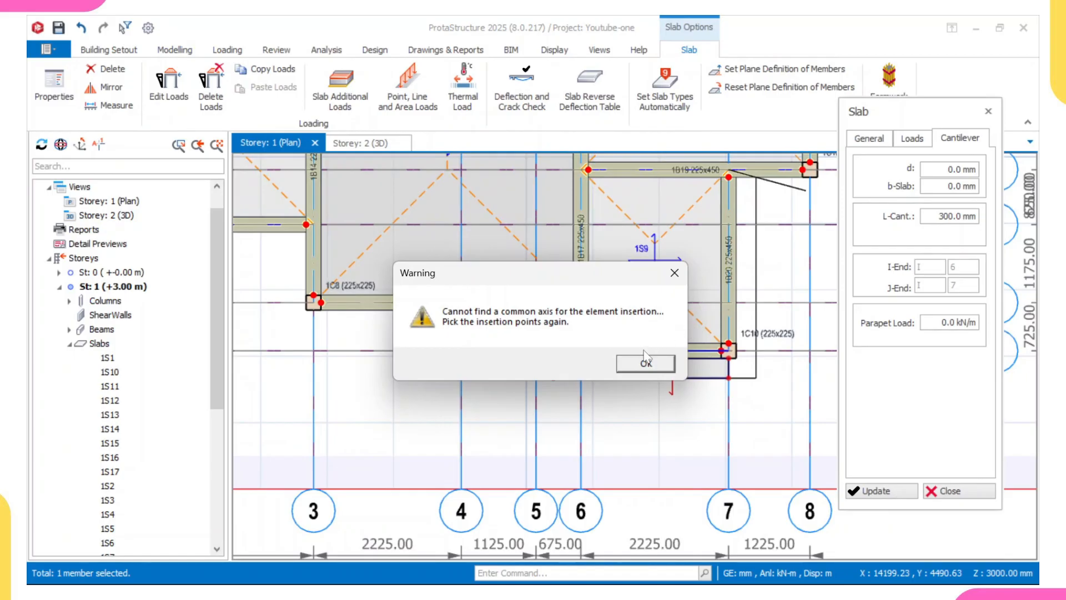
pyautogui.click(678, 275)
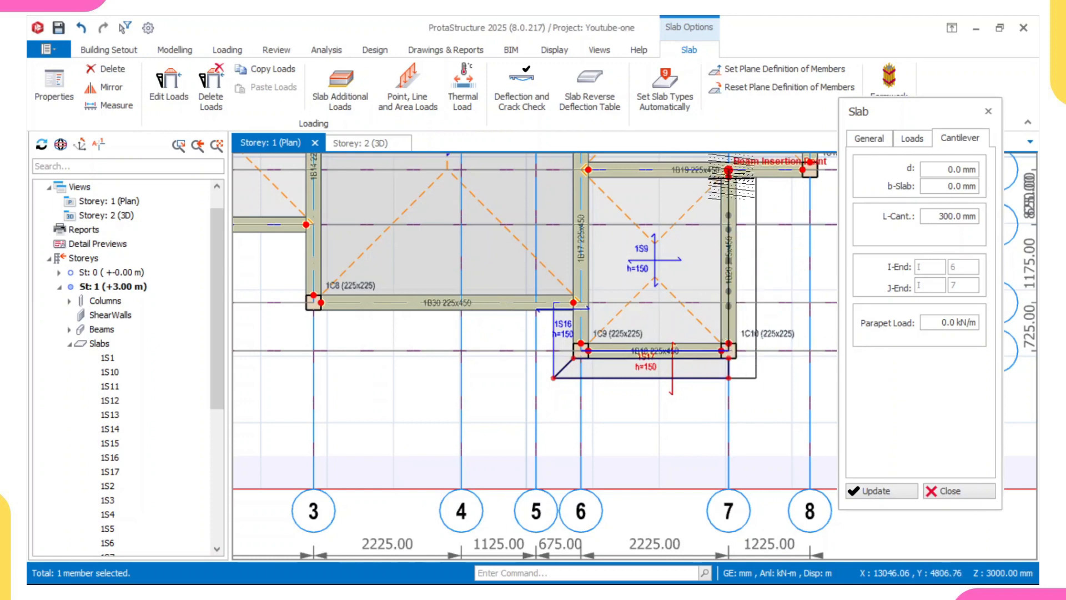
# - Insert a 300 mm cantilever slab on the outer side of beam 1B20 between axes F and I, and close the slab properties
pyautogui.click(730, 171)
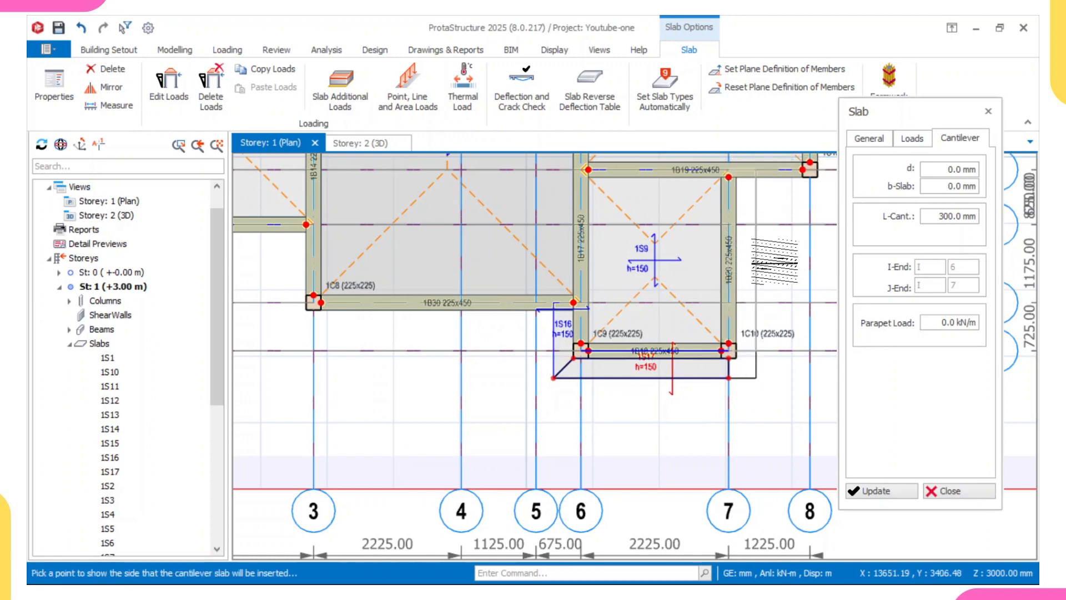
pyautogui.click(774, 261)
pyautogui.scroll(-2, 783, 265)
pyautogui.moveTo(783, 264); pyautogui.dragTo(683, 343, button='middle')
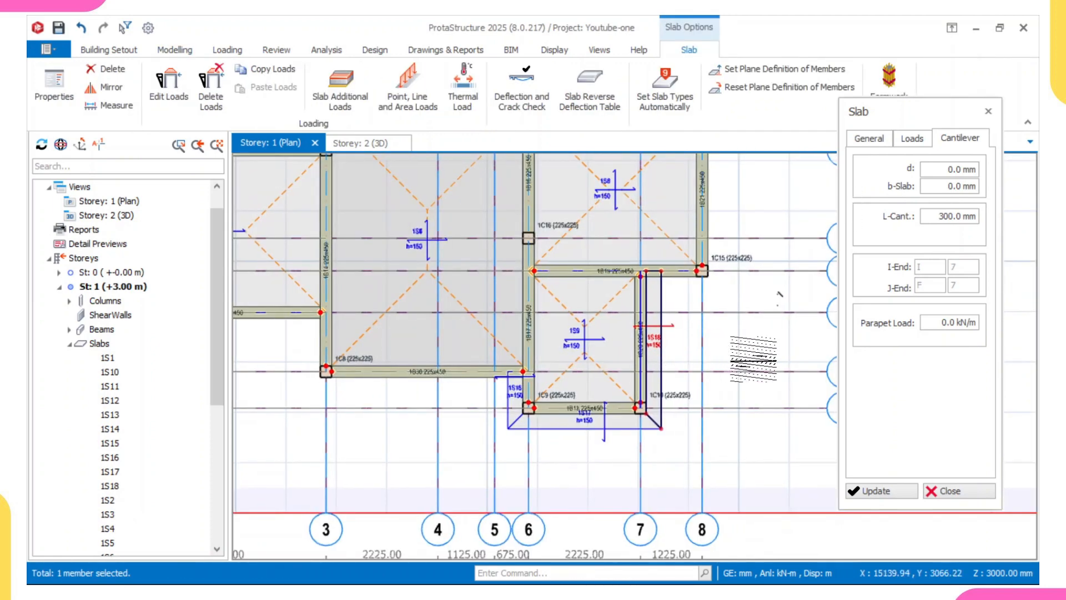
pyautogui.click(988, 111)
pyautogui.scroll(-2, 654, 258)
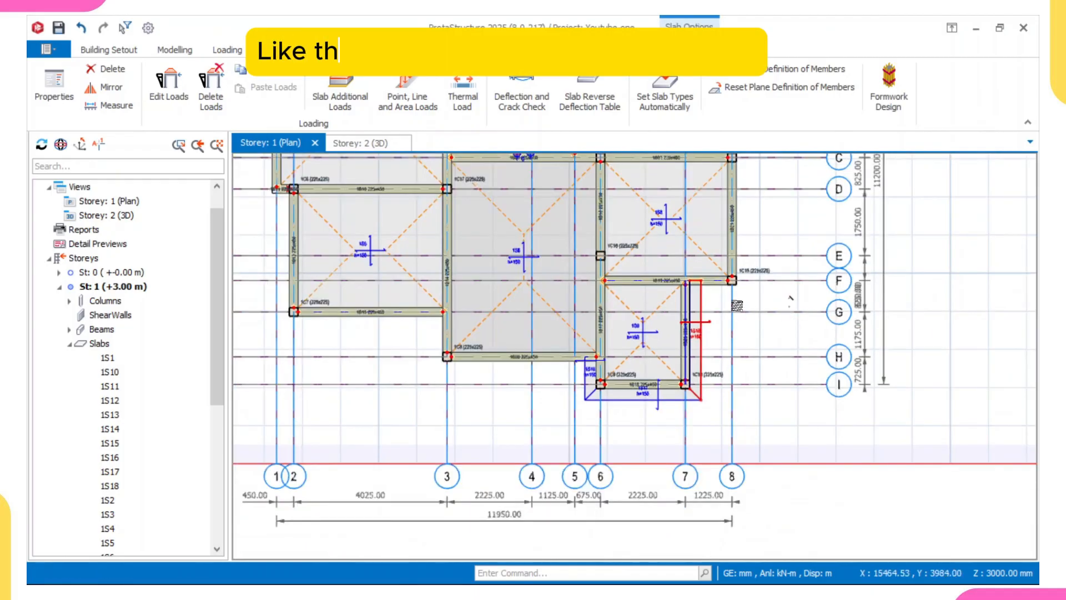
pyautogui.moveTo(654, 258); pyautogui.dragTo(645, 318, button='middle')
pyautogui.press('Escape')
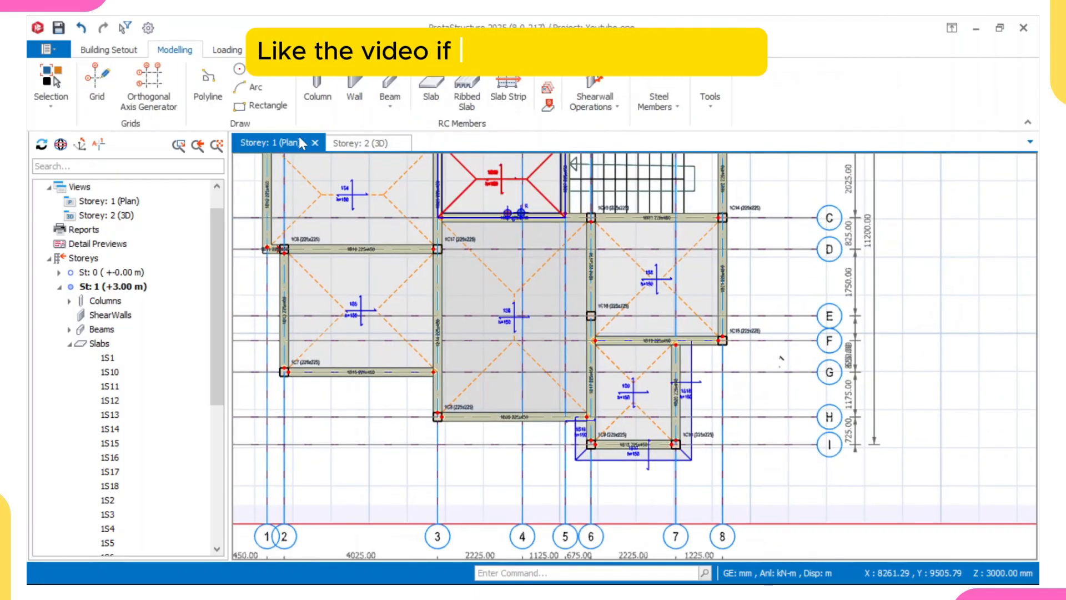
# - Inspect the cantilever slabs from the front, right and back of the building in the 3D view
pyautogui.click(353, 143)
pyautogui.scroll(2, 619, 284)
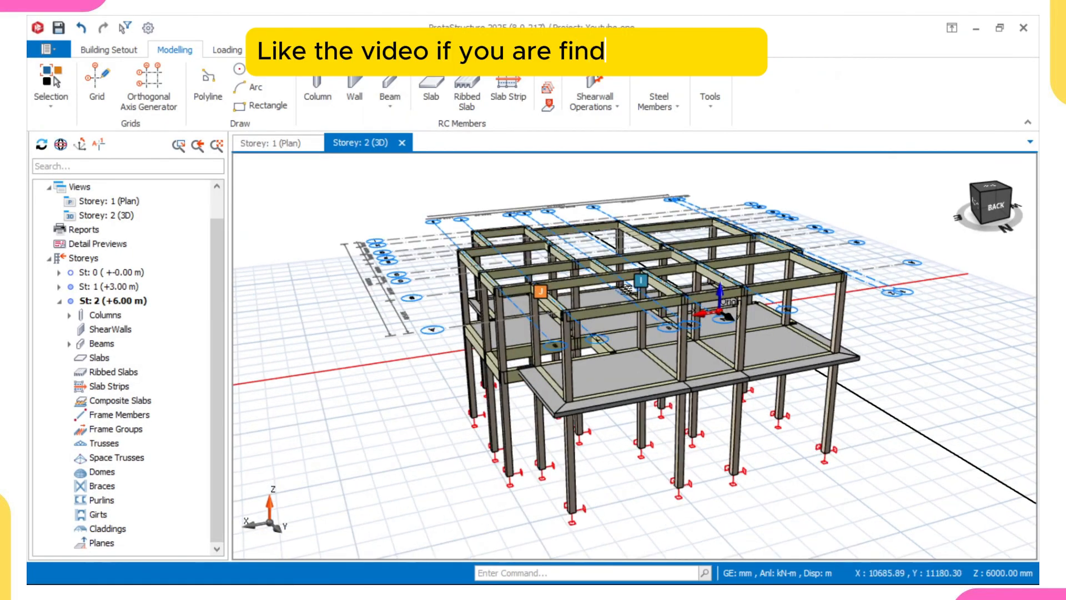
pyautogui.moveTo(654, 321)
pyautogui.mouseDown(button='middle')
pyautogui.moveTo(571, 291)
pyautogui.moveTo(676, 341)
pyautogui.moveTo(629, 325)
pyautogui.moveTo(589, 240)
pyautogui.mouseUp(button='middle')
pyautogui.moveTo(693, 309)
pyautogui.mouseDown(button='middle')
pyautogui.moveTo(614, 306)
pyautogui.moveTo(672, 315)
pyautogui.mouseUp(button='middle')
pyautogui.scroll(5, 673, 315)
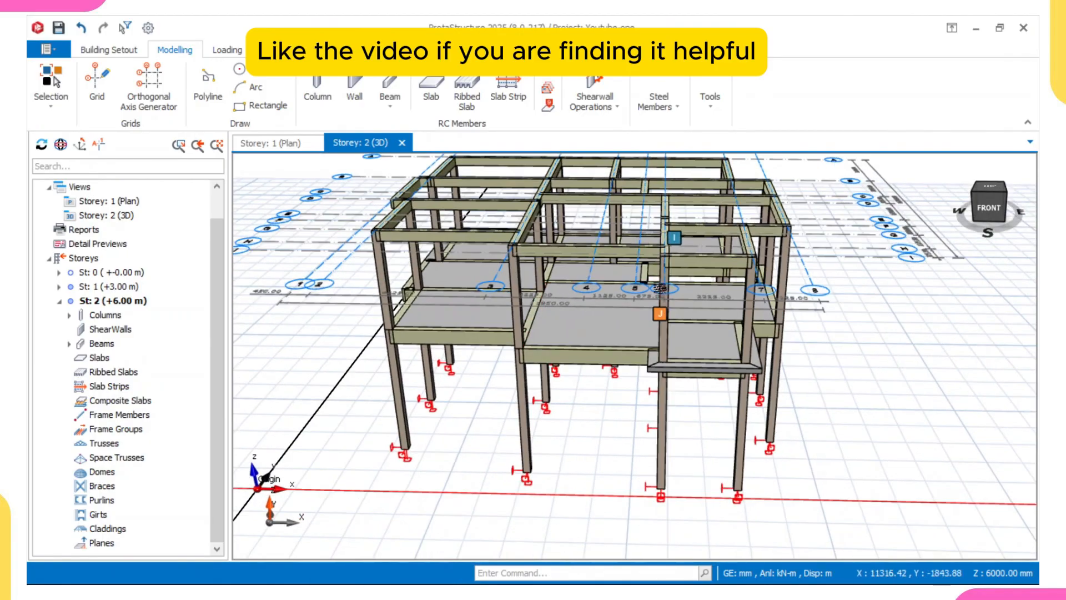
pyautogui.scroll(-4, 665, 329)
pyautogui.moveTo(664, 338); pyautogui.dragTo(640, 353, button='middle')
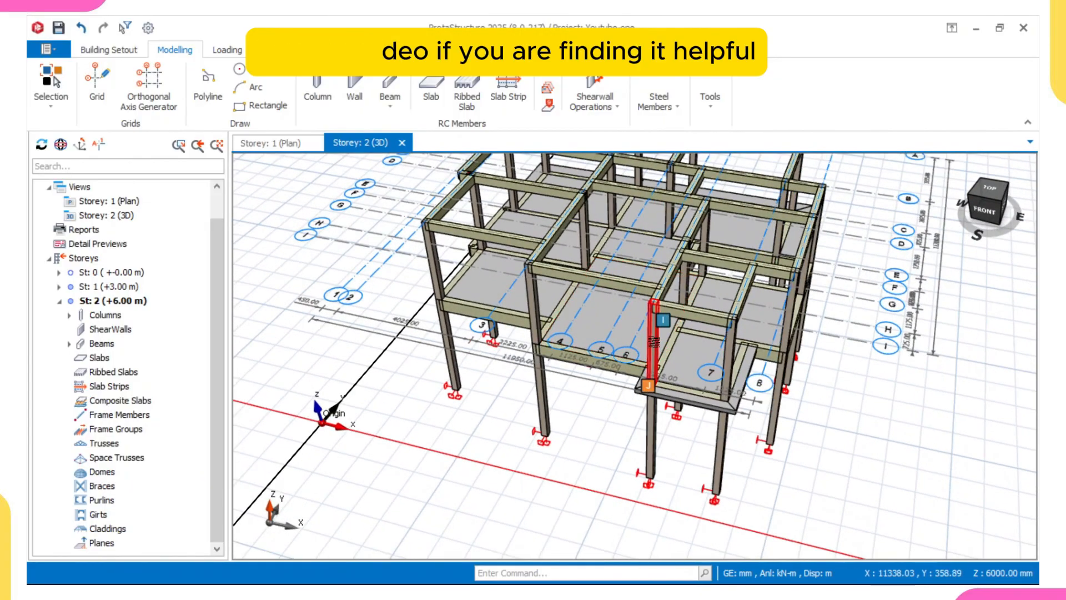
pyautogui.scroll(-2, 722, 311)
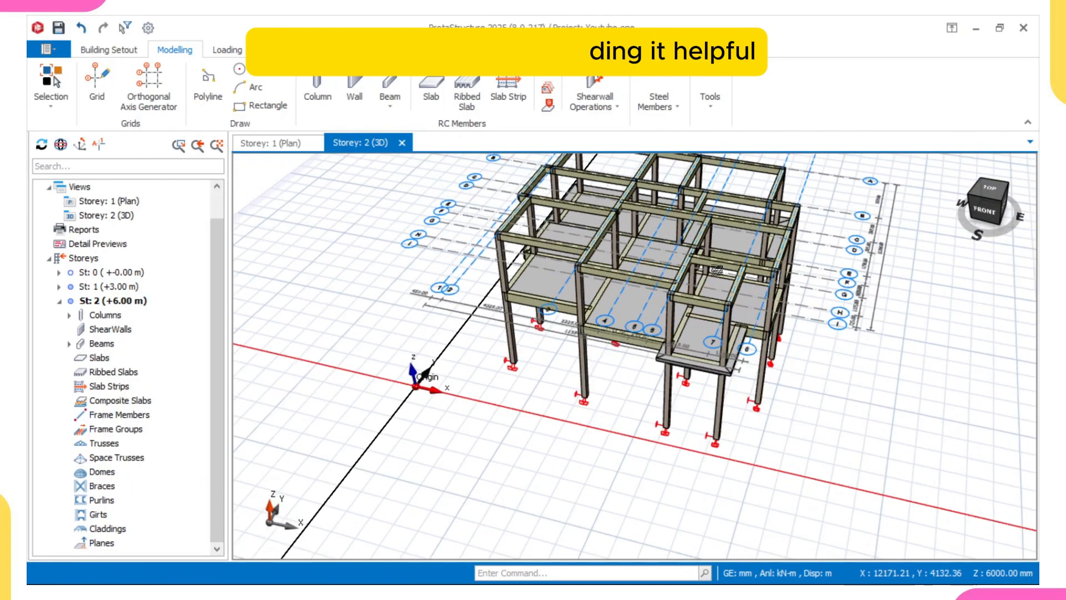
pyautogui.scroll(-3, 737, 319)
pyautogui.keyDown('shift'); pyautogui.moveTo(734, 323); pyautogui.dragTo(661, 279, button='middle'); pyautogui.keyUp('shift')
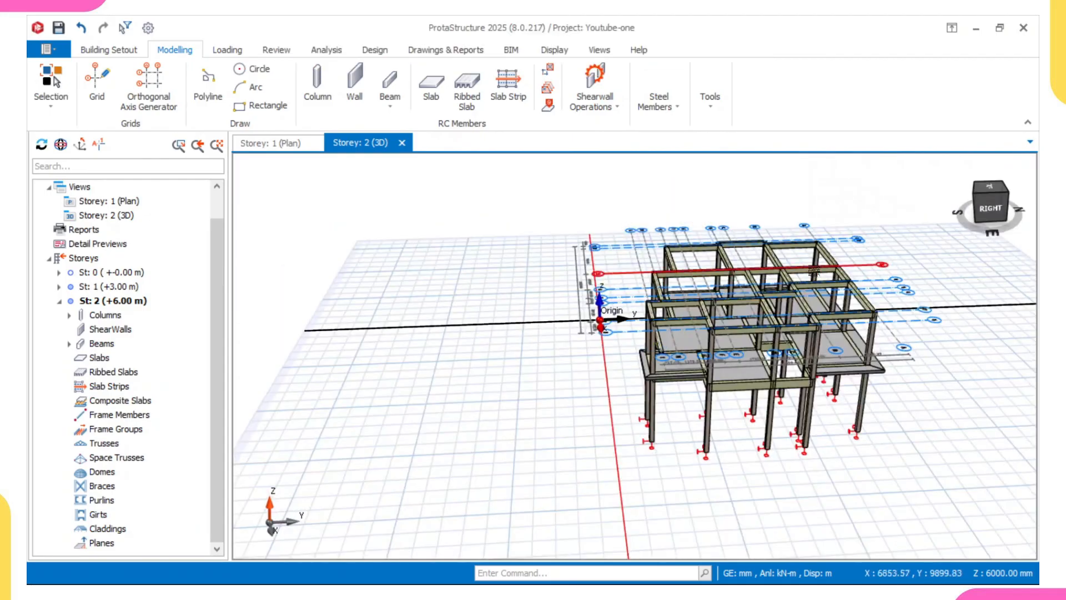
pyautogui.moveTo(799, 275); pyautogui.dragTo(619, 353, button='middle')
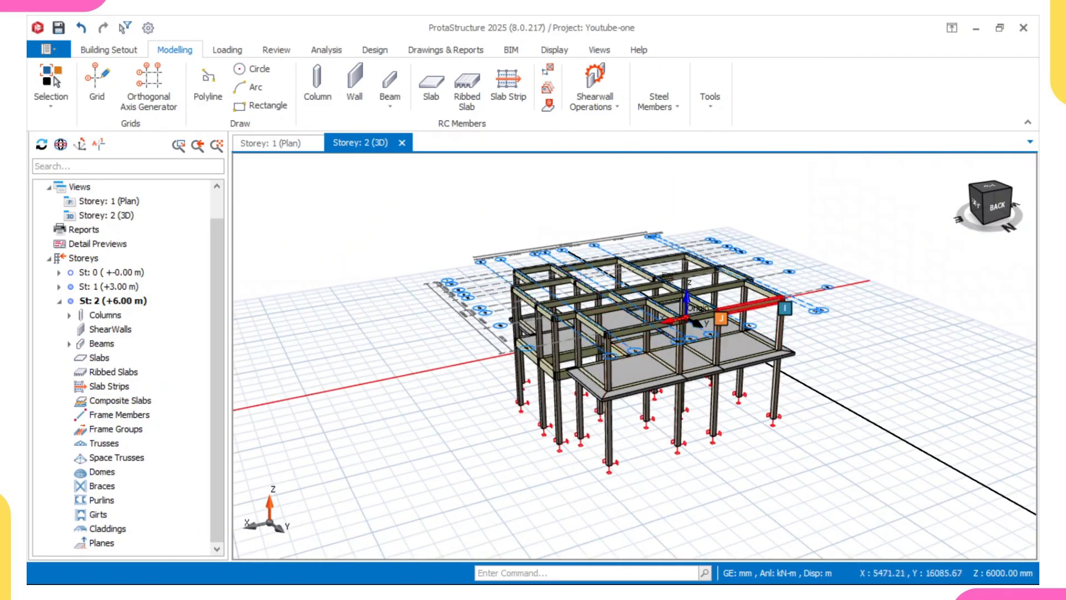
# - Switch to AutoCAD and examine the column positions around Bedroom 4, the veranda and the master bedroom on the first floor plan
pyautogui.moveTo(636, 580)
pyautogui.click(731, 565)
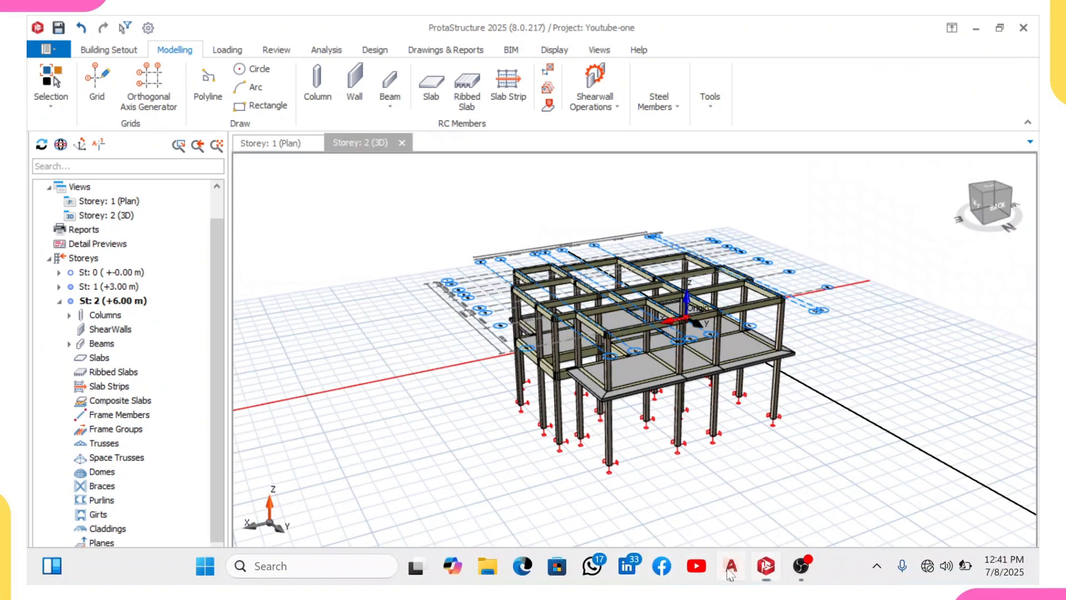
pyautogui.scroll(-6, 678, 433)
pyautogui.moveTo(720, 299); pyautogui.dragTo(665, 302, button='middle')
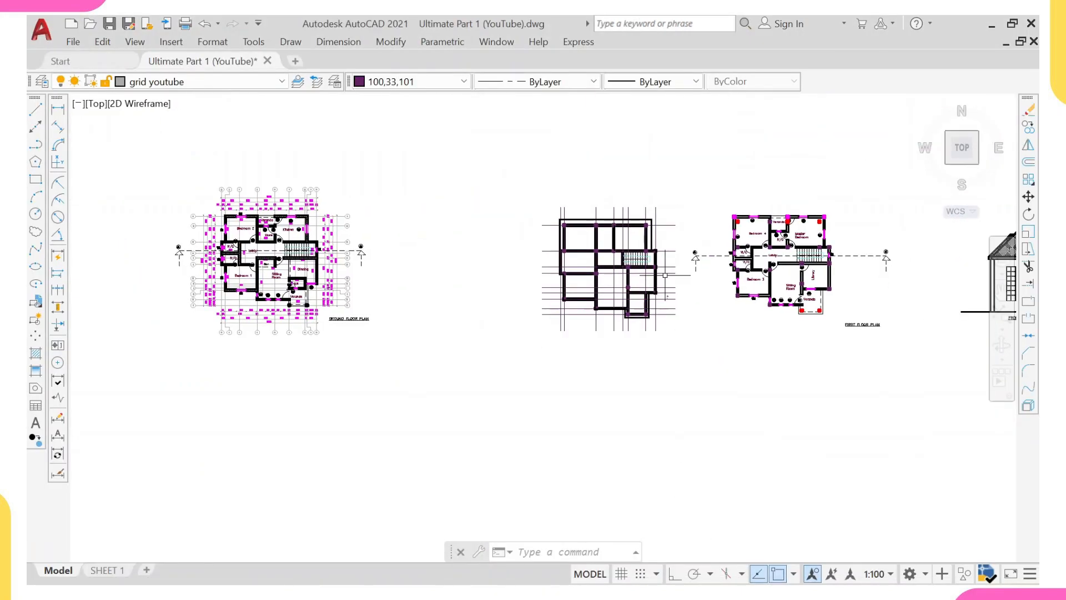
pyautogui.scroll(4, 800, 222)
pyautogui.moveTo(705, 239); pyautogui.dragTo(388, 283, button='middle')
pyautogui.scroll(4, 378, 280)
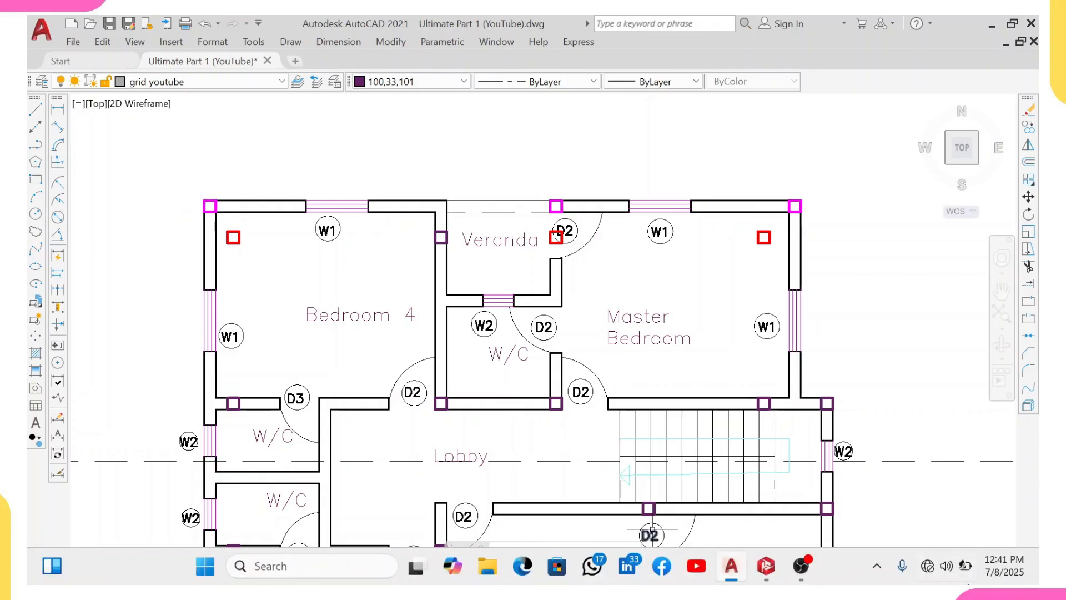
# - Switch to ProtaStructure and open the storey 2 plan
pyautogui.click(762, 567)
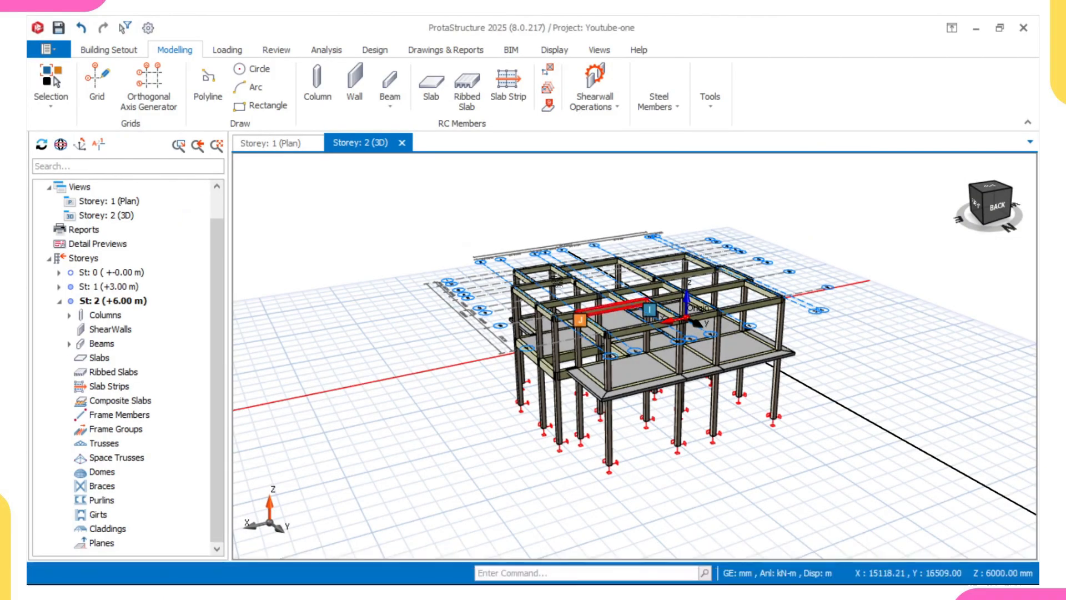
pyautogui.click(265, 144)
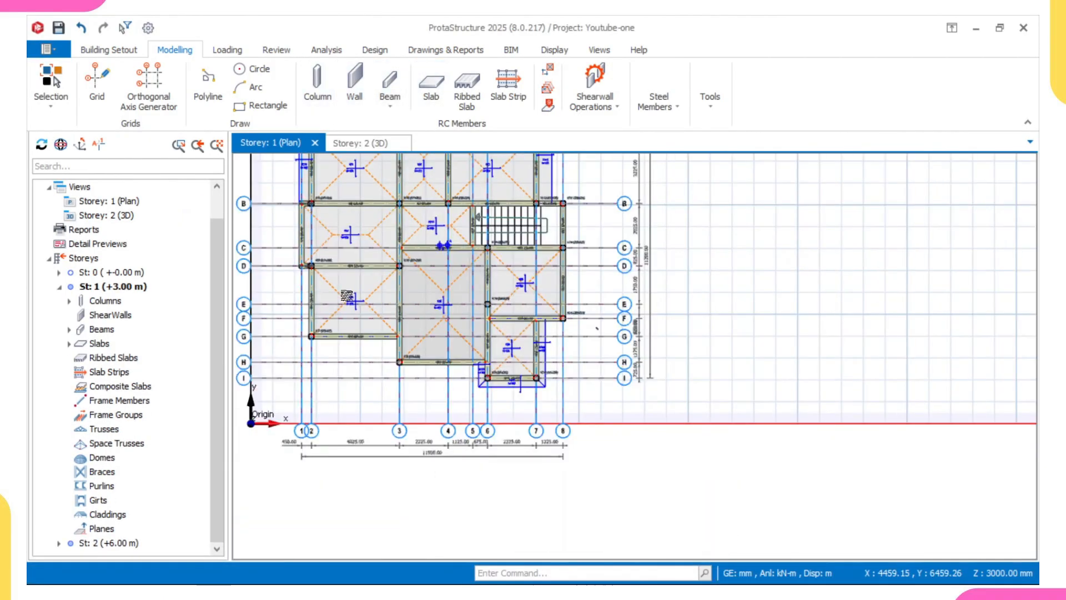
pyautogui.moveTo(315, 294); pyautogui.dragTo(317, 447, button='middle')
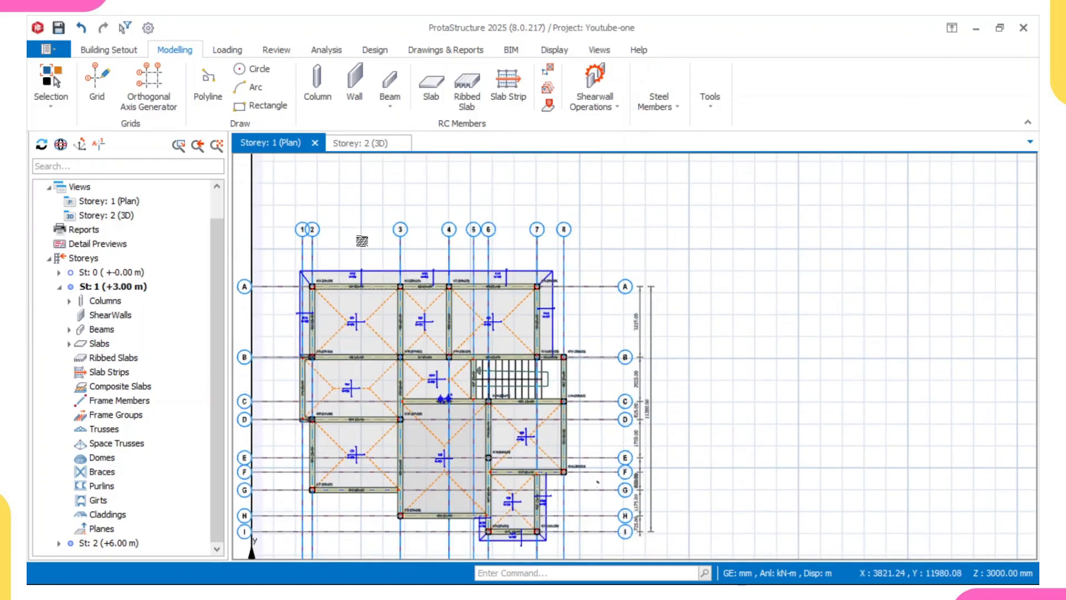
pyautogui.scroll(3, 362, 247)
pyautogui.moveTo(284, 321); pyautogui.dragTo(392, 305, button='middle')
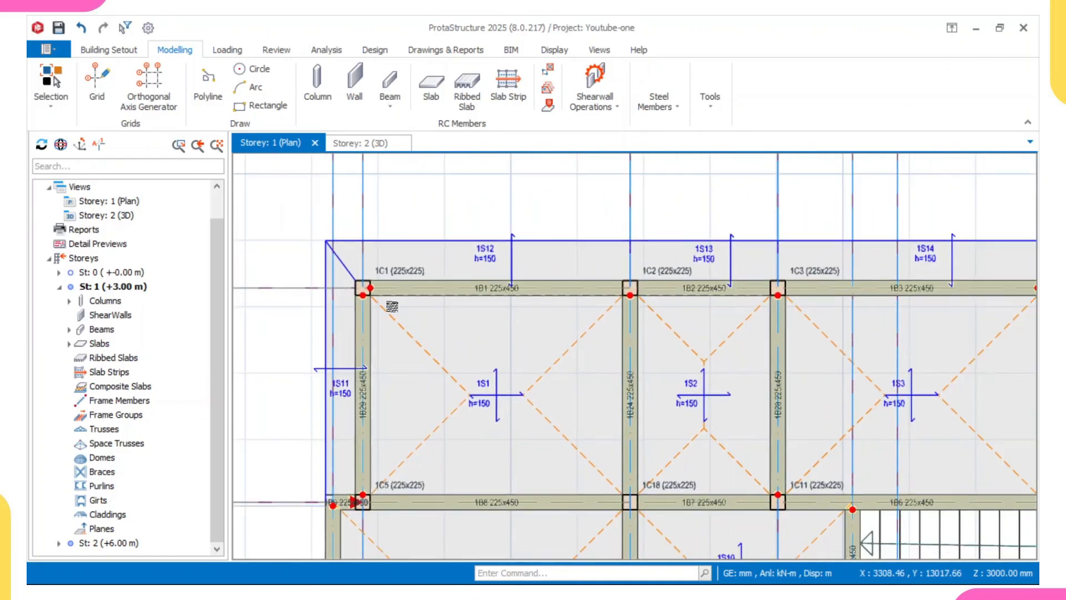
pyautogui.doubleClick(140, 544)
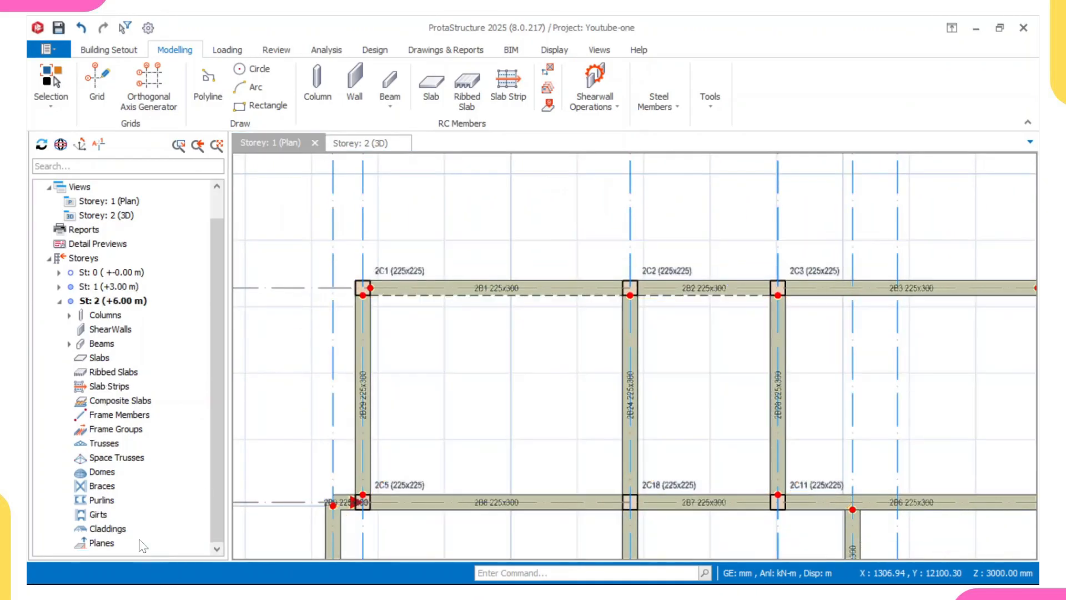
# - Delete columns 2C1, 2C3 and 2C4 along axis A on the storey 2 plan
pyautogui.scroll(3, 344, 314)
pyautogui.click(448, 224)
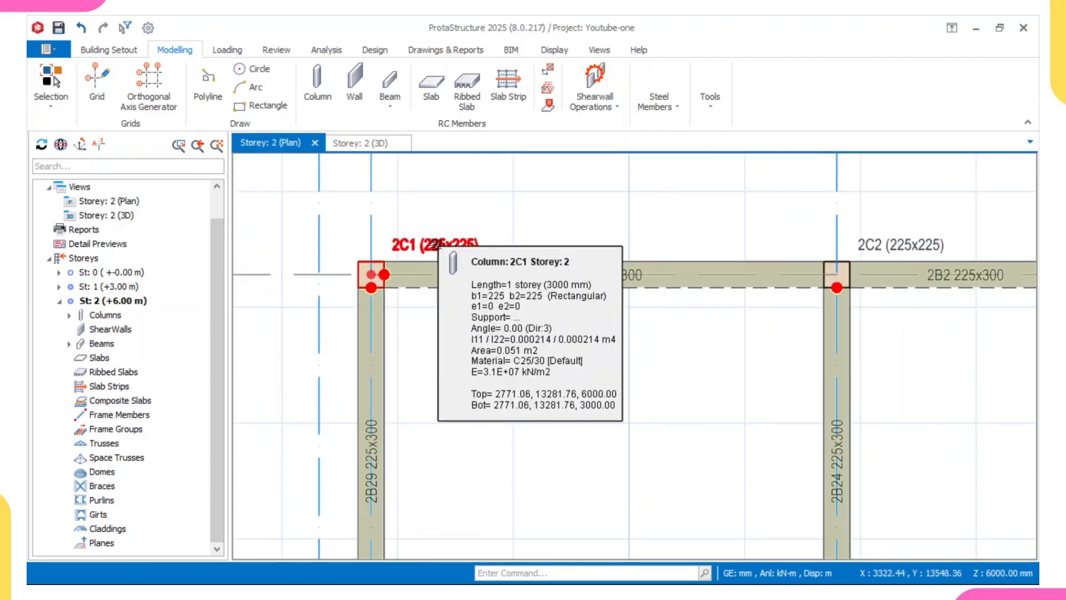
pyautogui.scroll(-4, 448, 225)
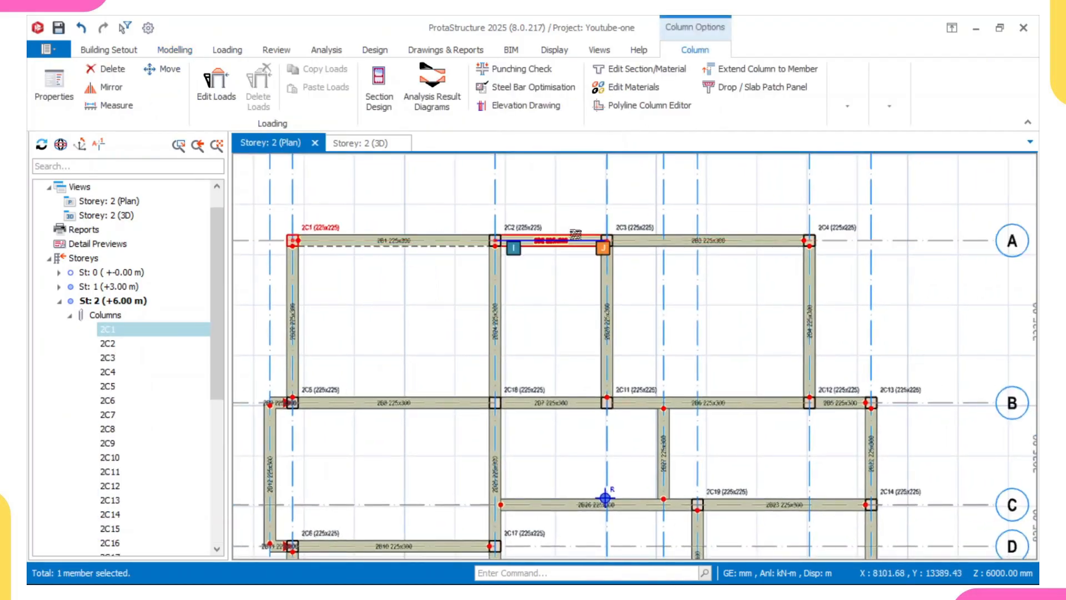
pyautogui.click(631, 218)
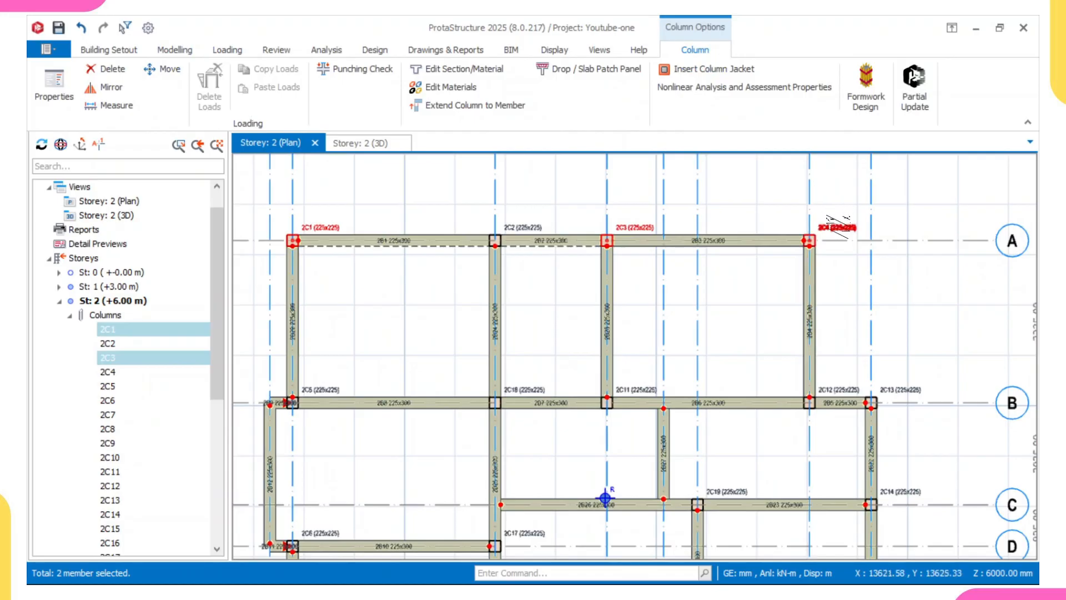
pyautogui.click(833, 221)
pyautogui.rightClick(564, 201)
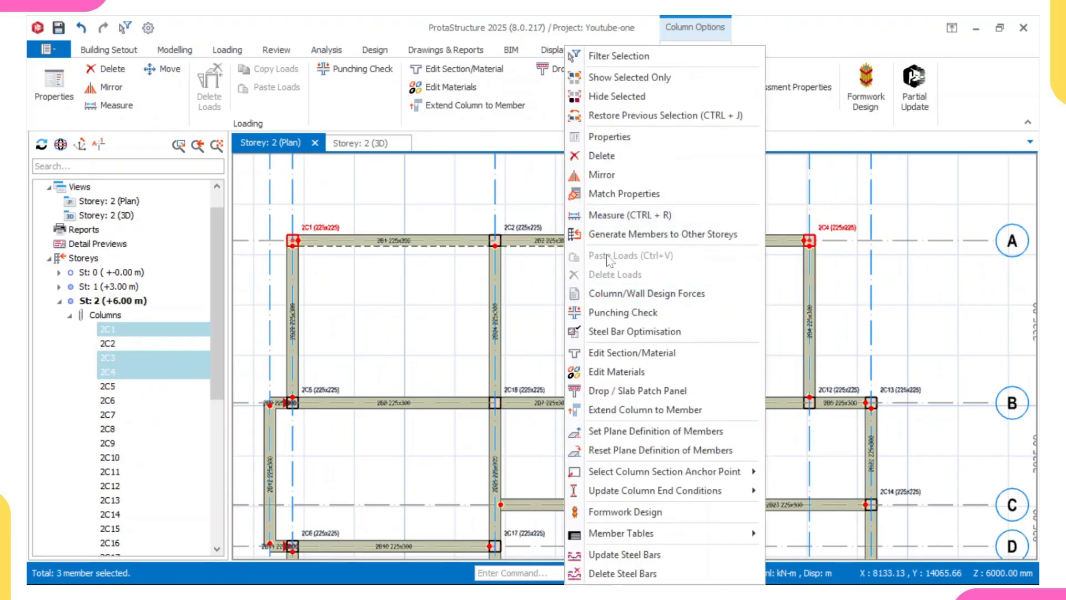
pyautogui.click(603, 160)
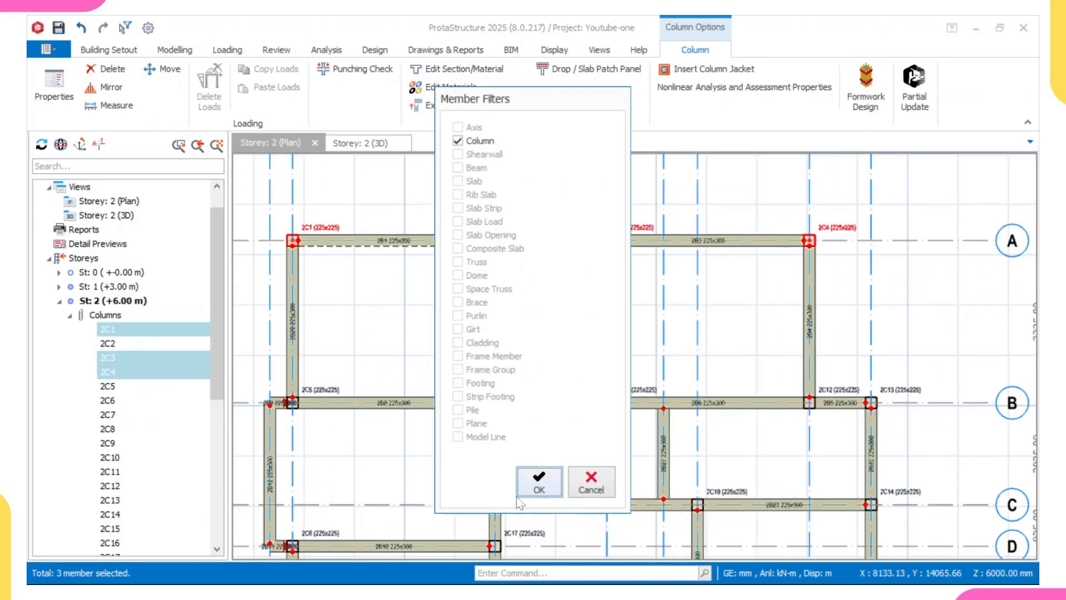
pyautogui.click(536, 482)
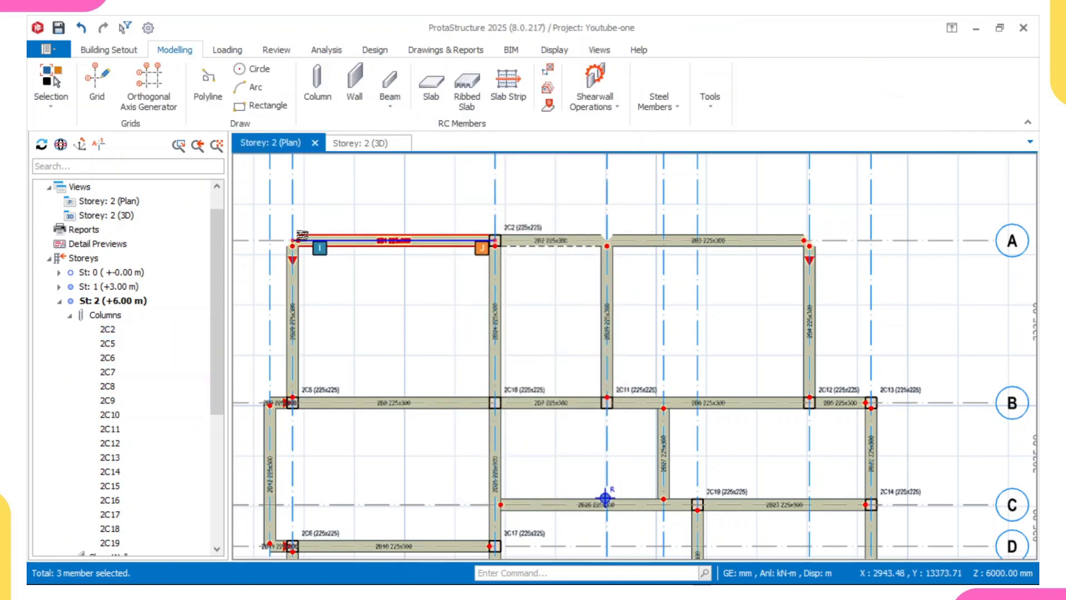
# - Reassign the external reference drawing YouTube One.dxf to storey 2
pyautogui.scroll(-3, 512, 267)
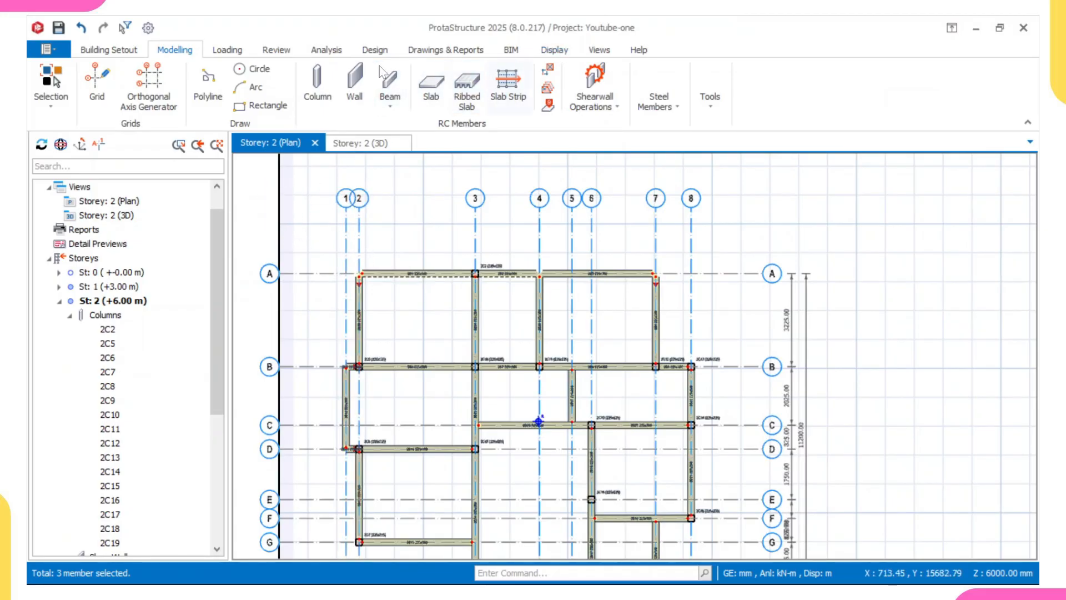
pyautogui.scroll(-2, 345, 296)
pyautogui.moveTo(354, 282); pyautogui.dragTo(343, 237, button='middle')
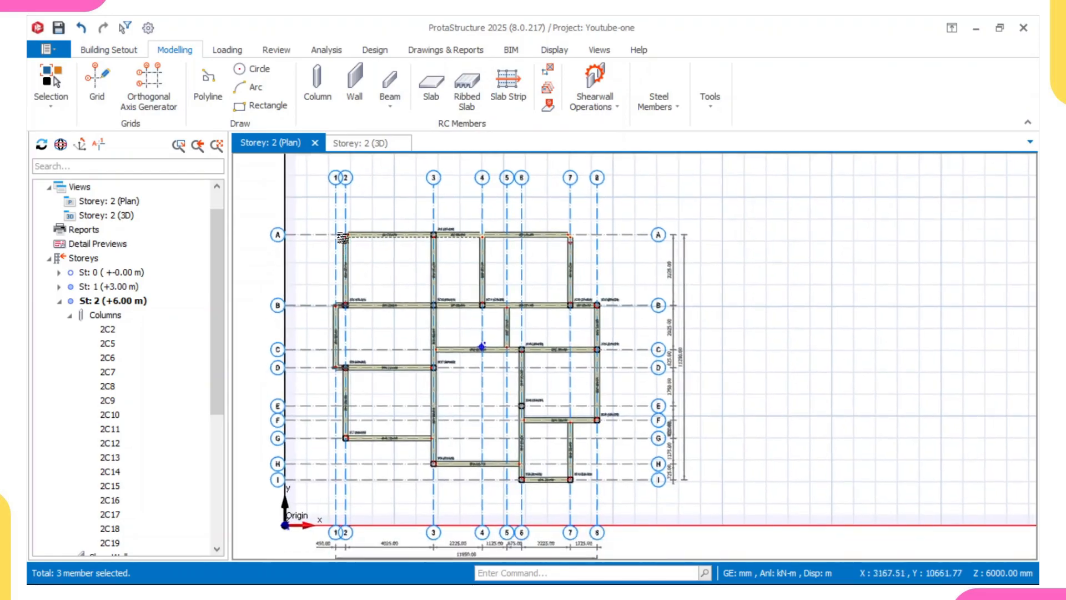
pyautogui.click(109, 49)
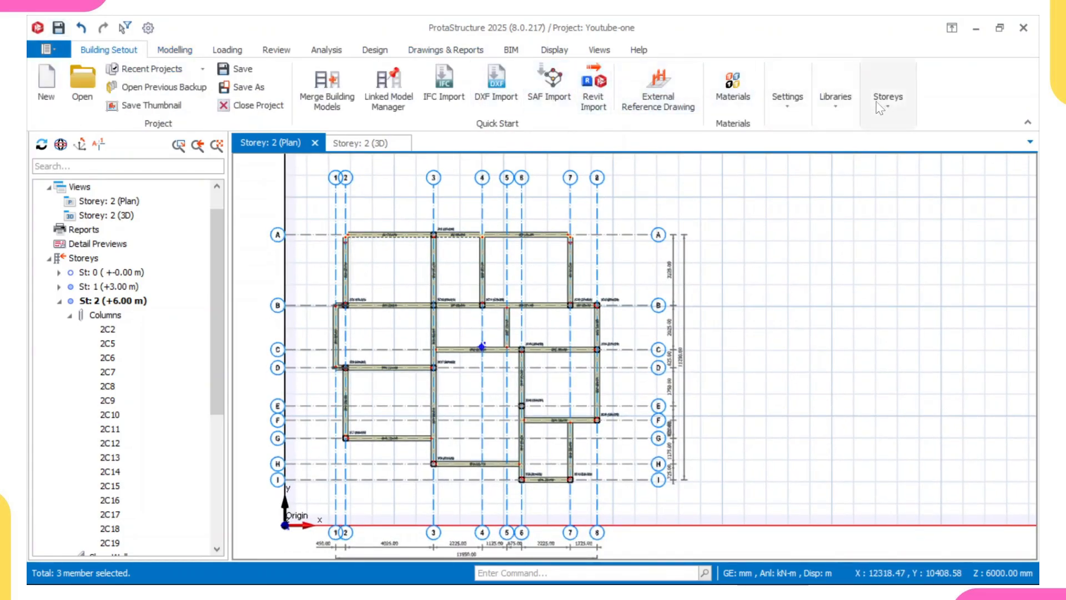
pyautogui.click(662, 98)
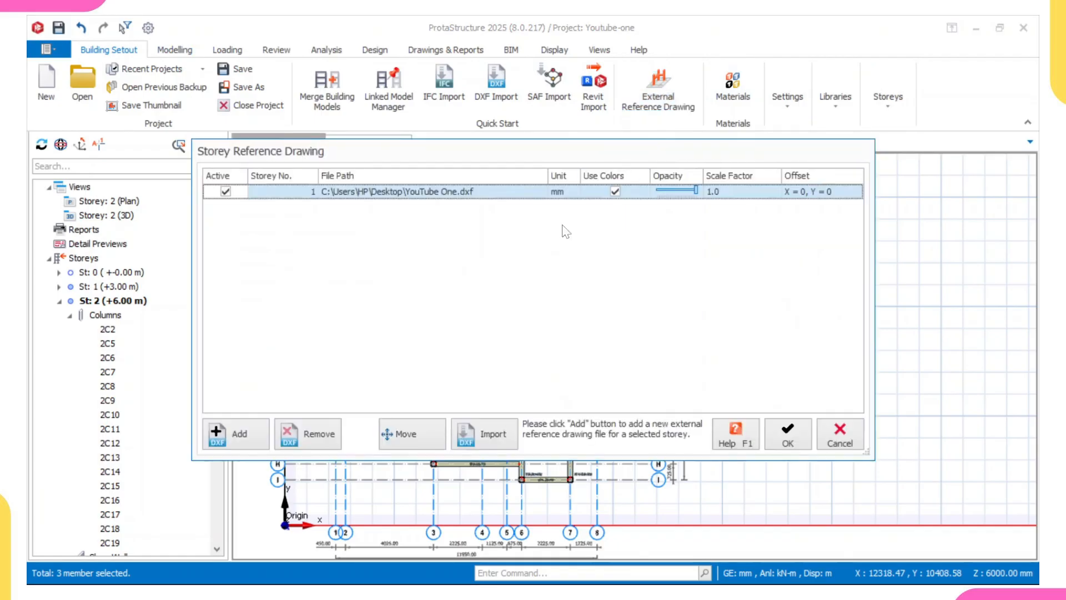
pyautogui.click(308, 192)
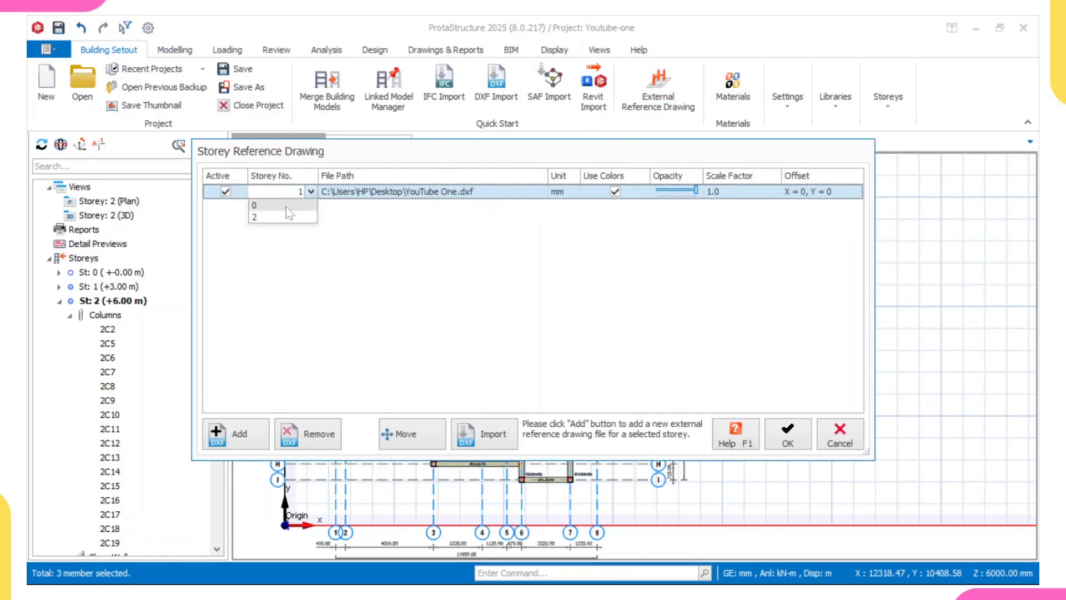
pyautogui.click(274, 218)
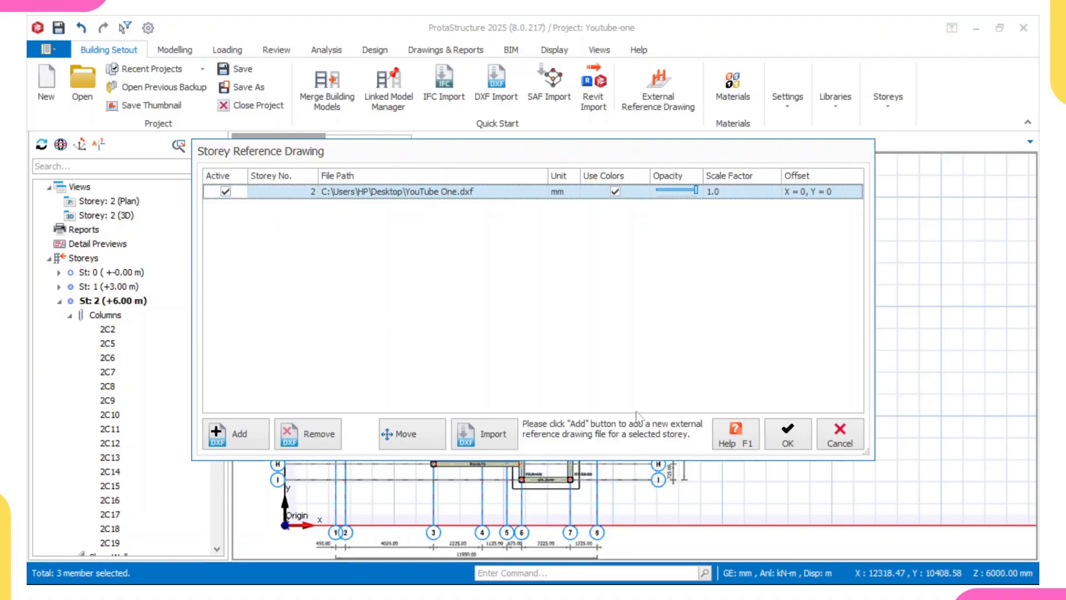
pyautogui.click(780, 448)
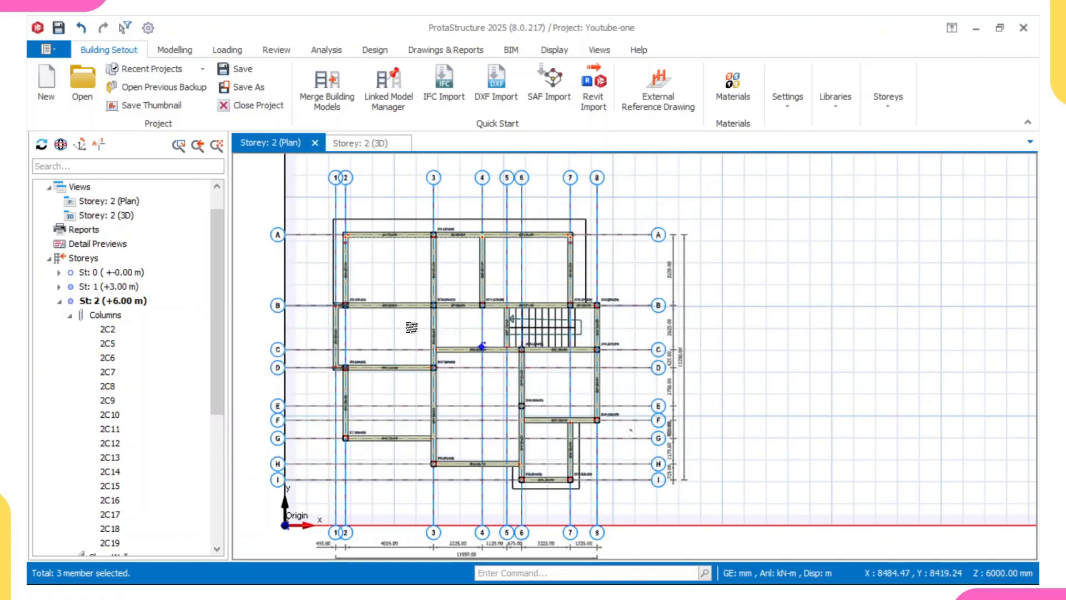
# - Examine the reference outline around the storey 2 beams and compare it with the cantilever slabs on the storey 1 plan
pyautogui.scroll(5, 362, 257)
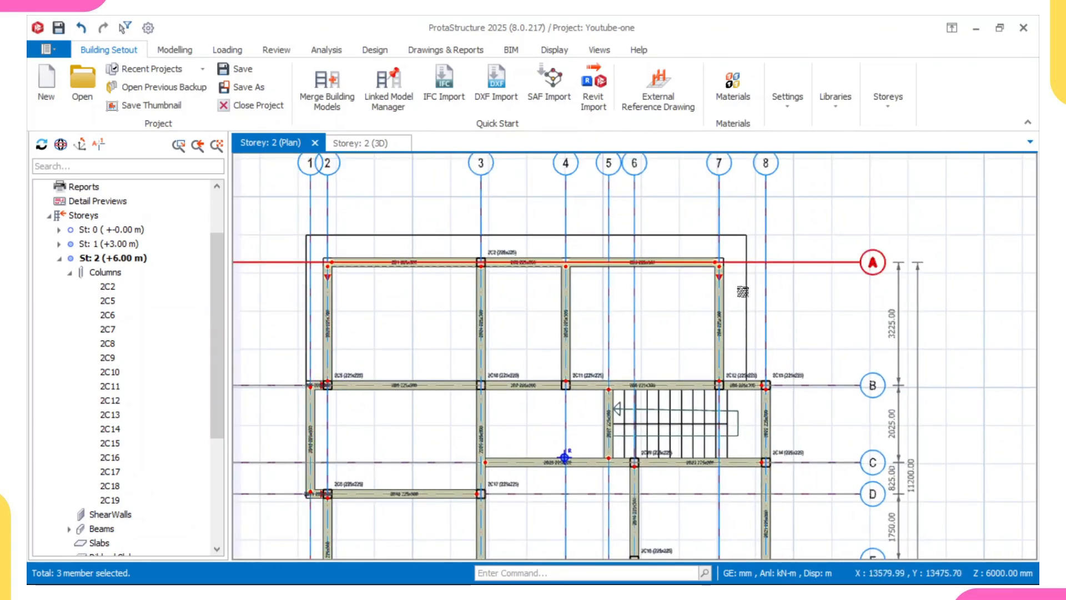
pyautogui.scroll(-2, 504, 312)
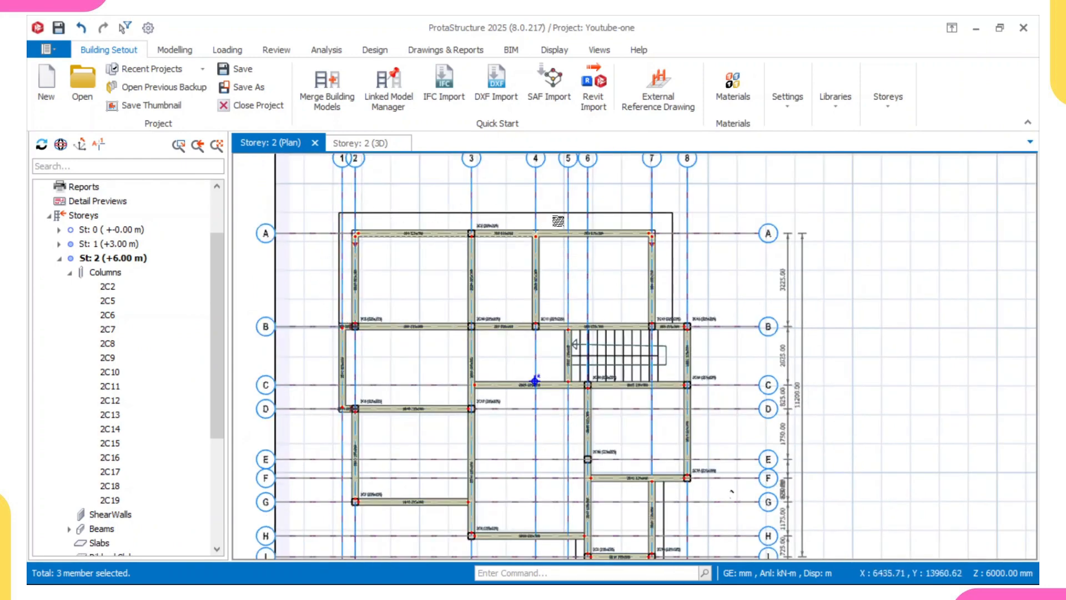
pyautogui.scroll(-3, 558, 221)
pyautogui.scroll(4, 604, 382)
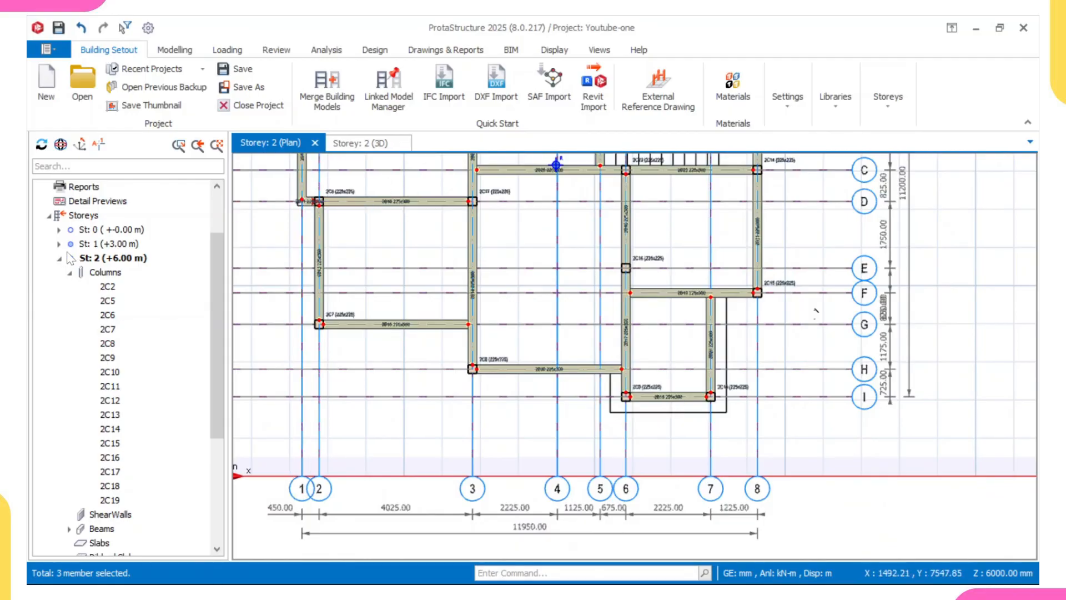
pyautogui.doubleClick(108, 243)
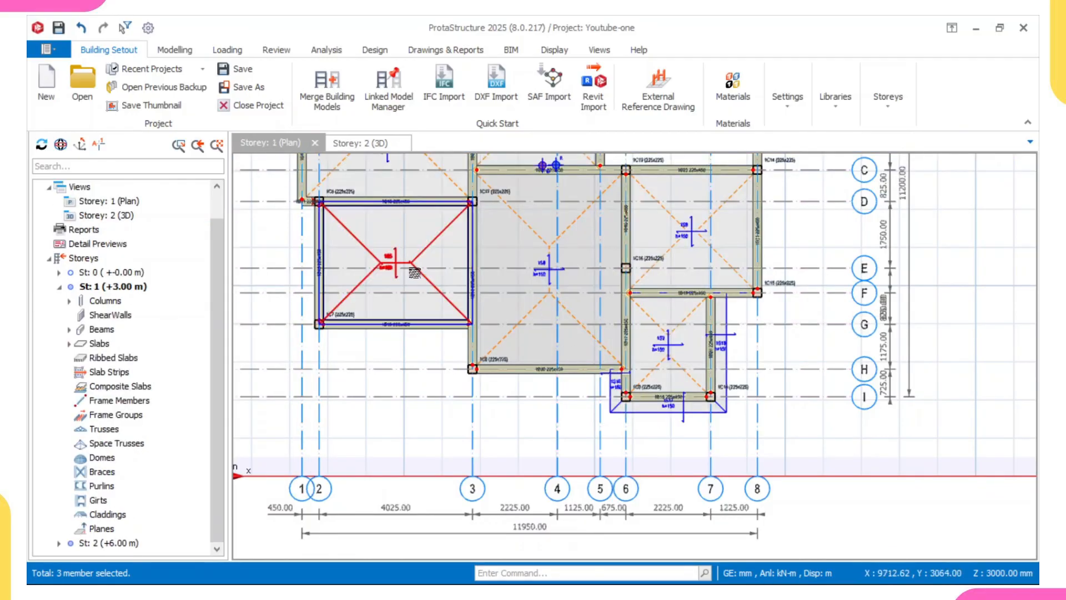
pyautogui.moveTo(392, 199); pyautogui.dragTo(420, 329, button='middle')
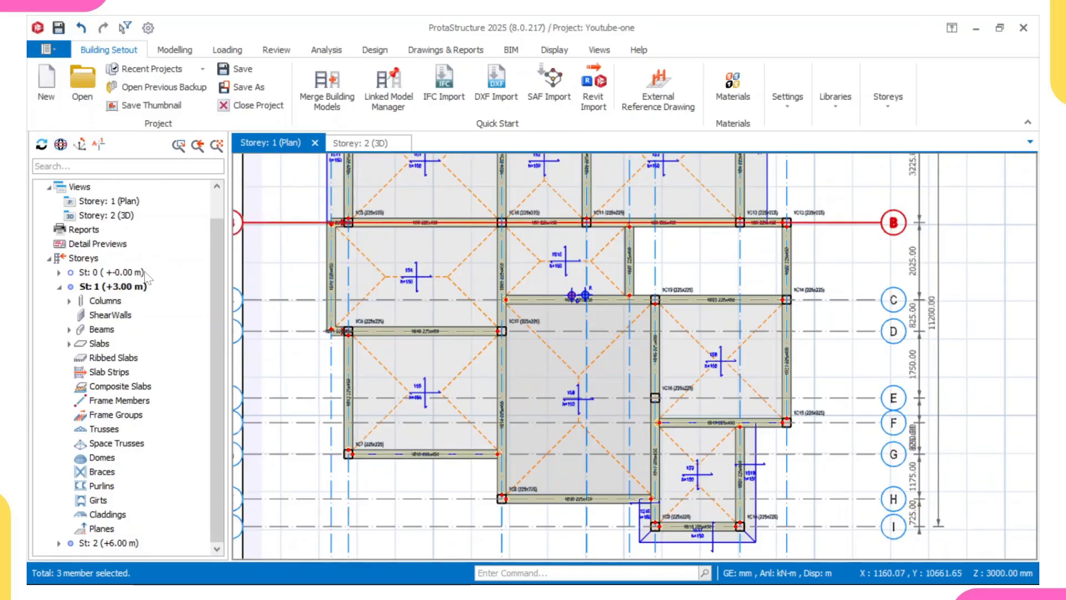
pyautogui.doubleClick(108, 542)
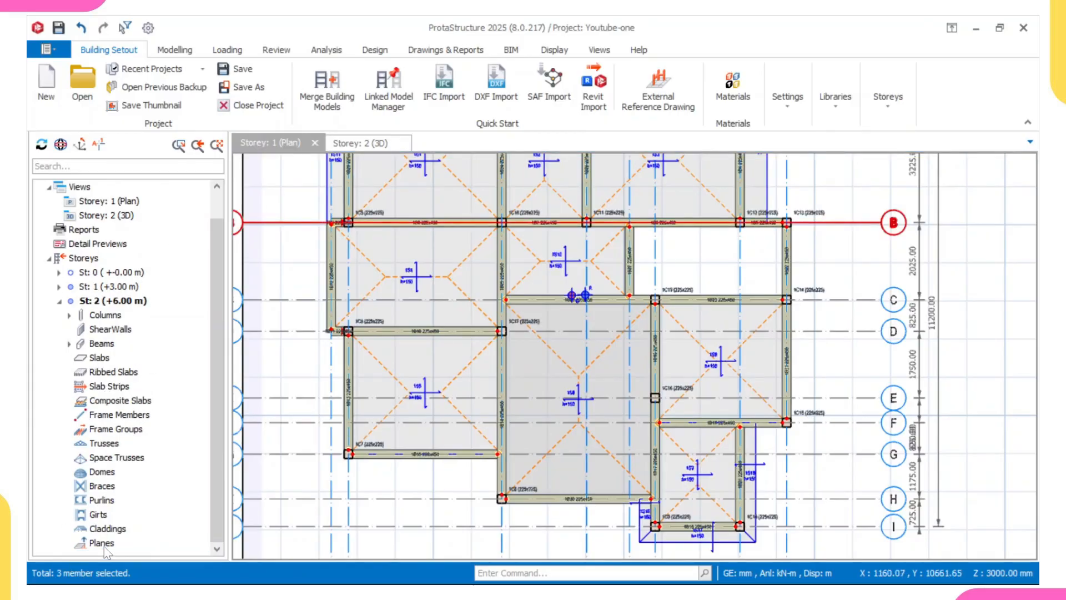
pyautogui.moveTo(374, 288); pyautogui.dragTo(457, 285, button='middle')
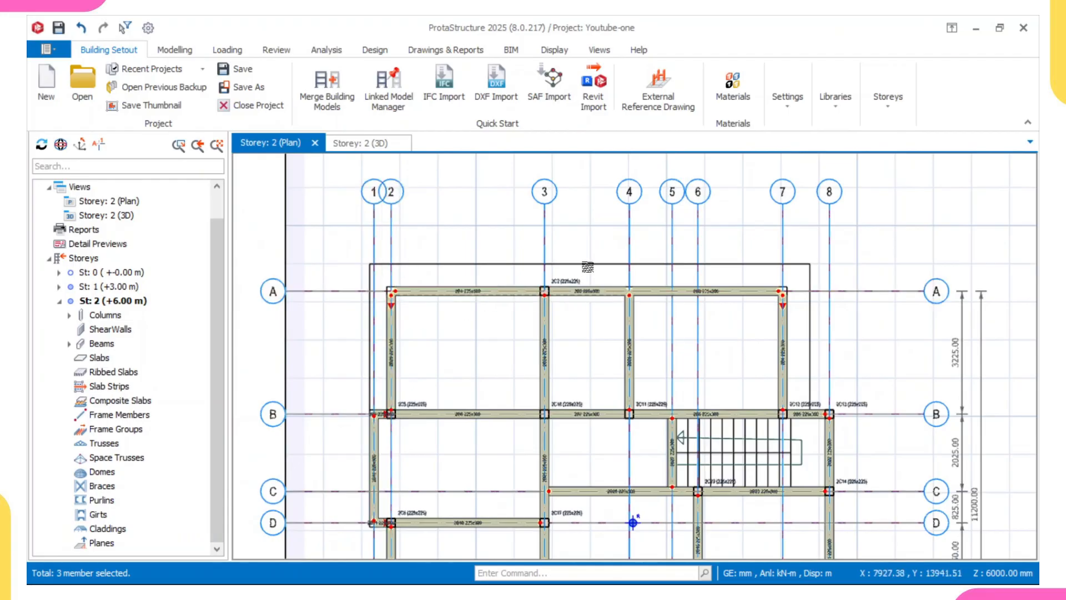
pyautogui.scroll(-3, 865, 322)
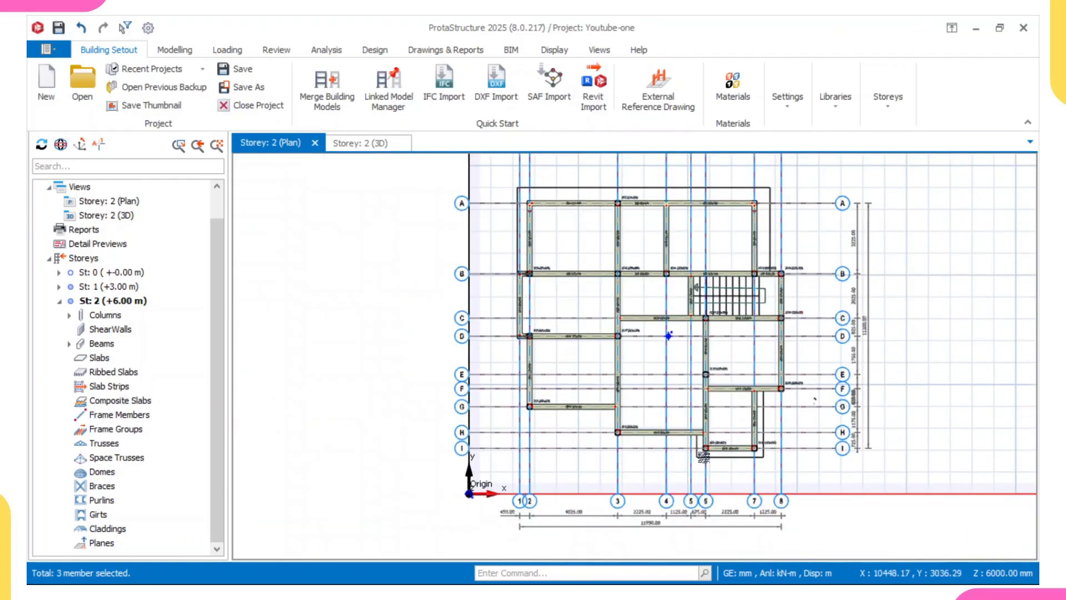
pyautogui.scroll(3, 567, 263)
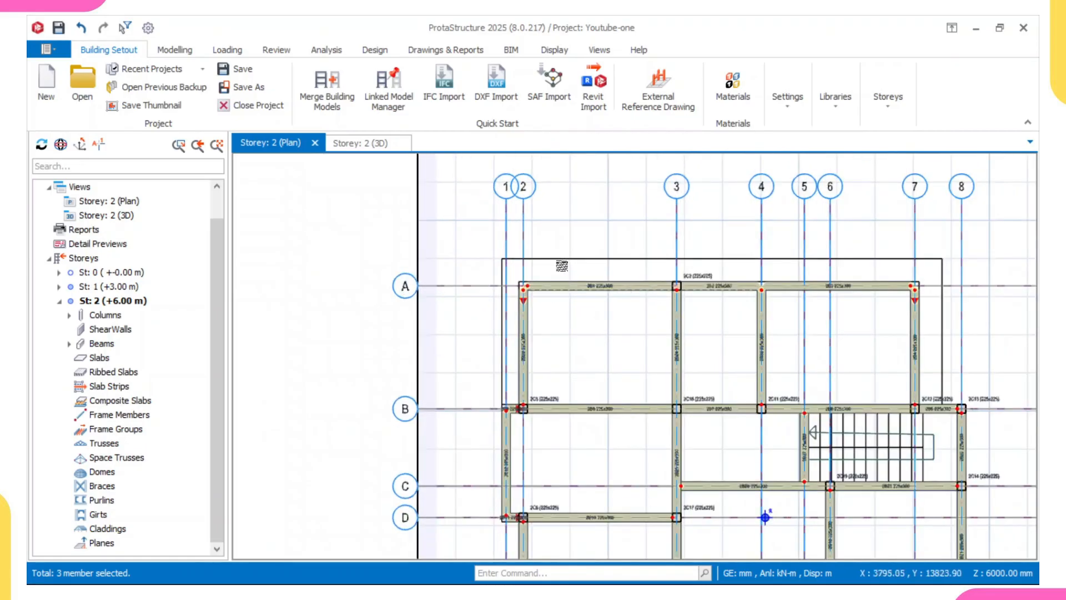
# - Offset axis 2 outward by about 563 mm to the upper-left corner of the reference outline
pyautogui.scroll(2, 519, 355)
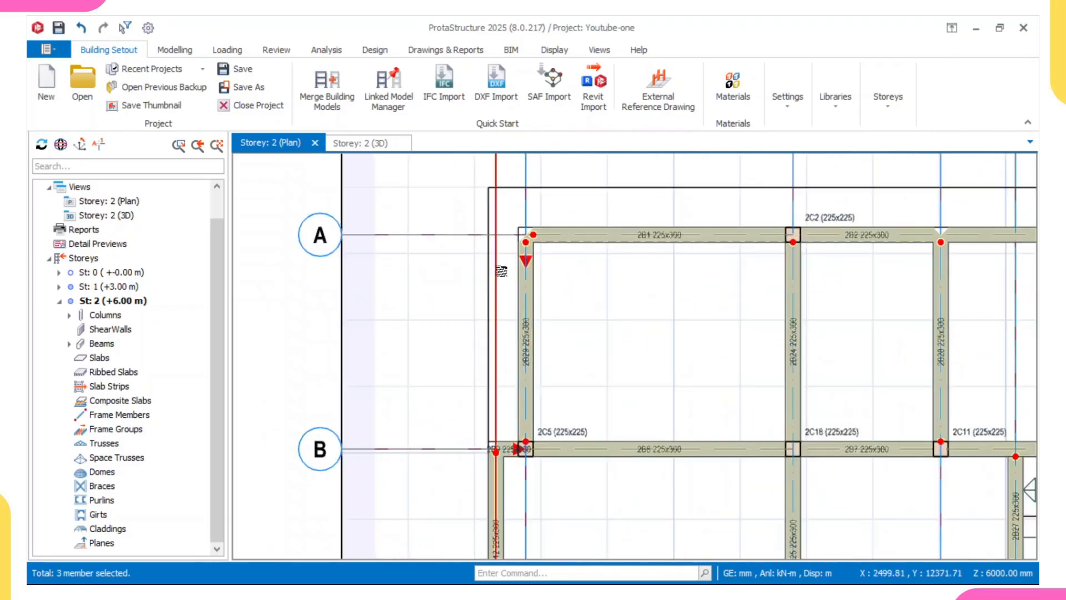
pyautogui.moveTo(515, 222); pyautogui.dragTo(513, 313, button='middle')
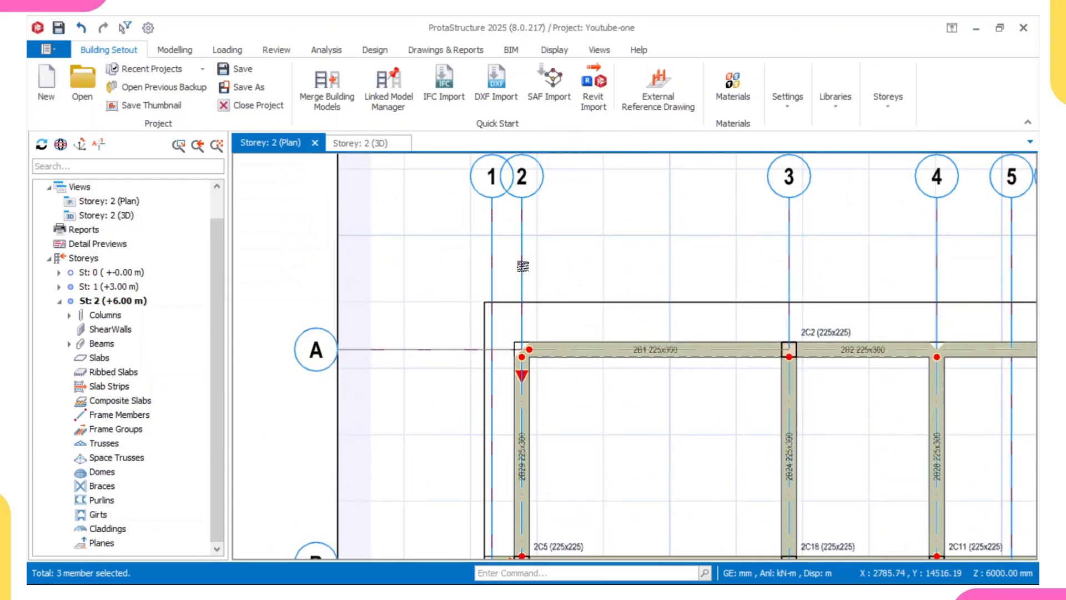
pyautogui.click(522, 253)
pyautogui.rightClick(539, 252)
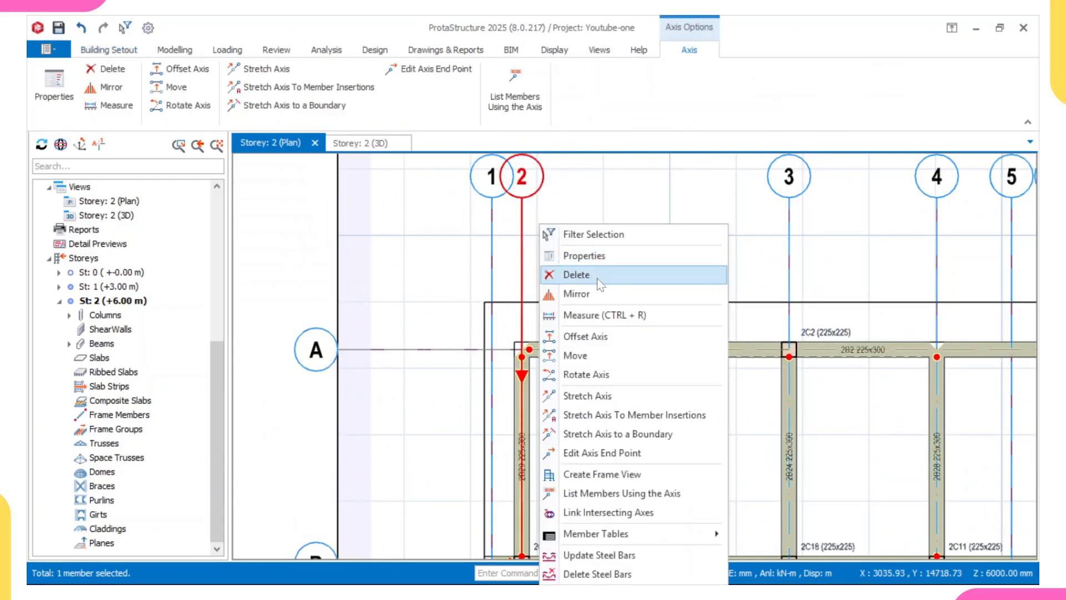
pyautogui.click(583, 336)
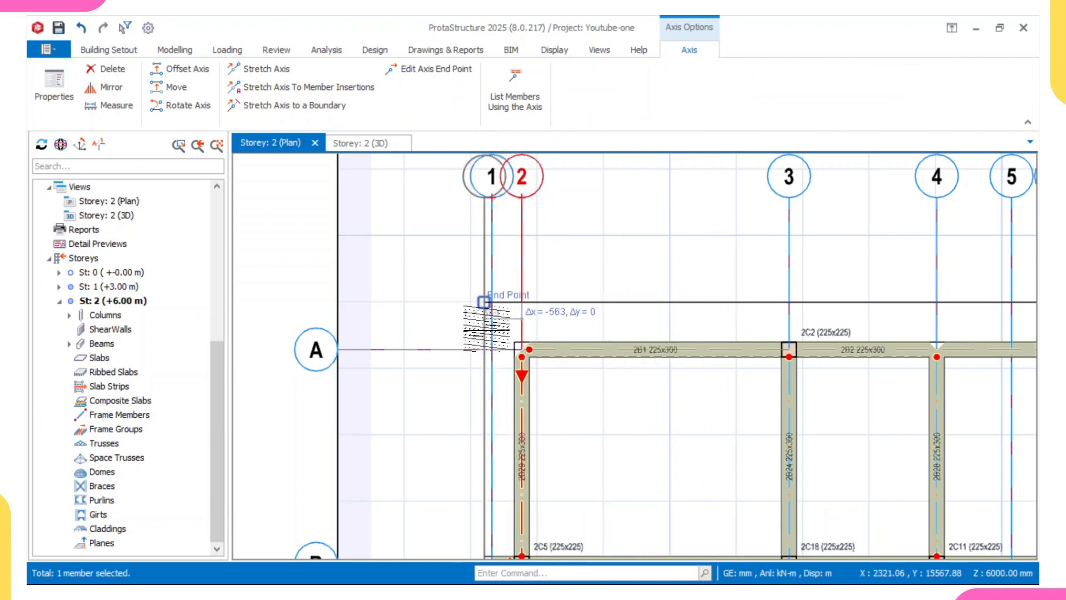
pyautogui.scroll(2, 484, 291)
pyautogui.click(483, 286)
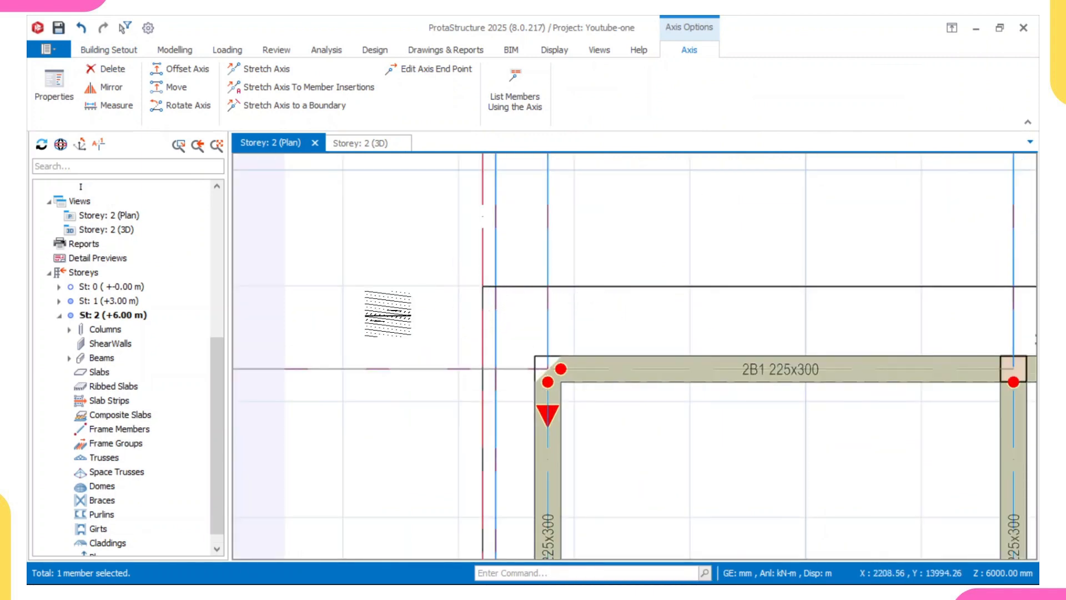
pyautogui.scroll(-1, 459, 300)
pyautogui.moveTo(485, 291); pyautogui.dragTo(447, 292, button='middle')
pyautogui.scroll(-2, 397, 308)
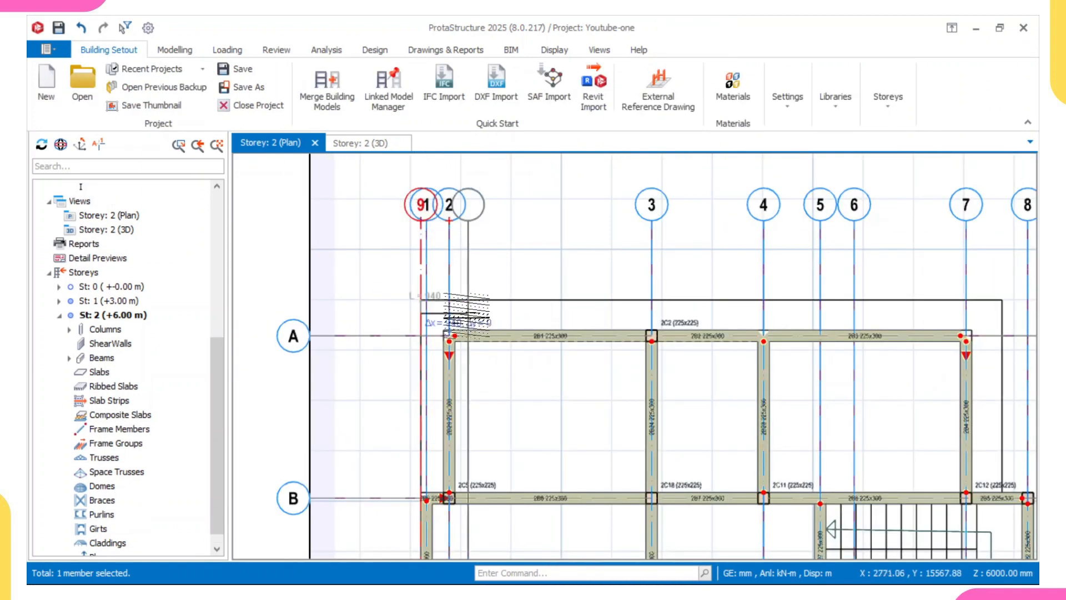
pyautogui.scroll(-1, 813, 300)
pyautogui.moveTo(767, 298); pyautogui.dragTo(668, 289, button='middle')
pyautogui.scroll(1, 409, 284)
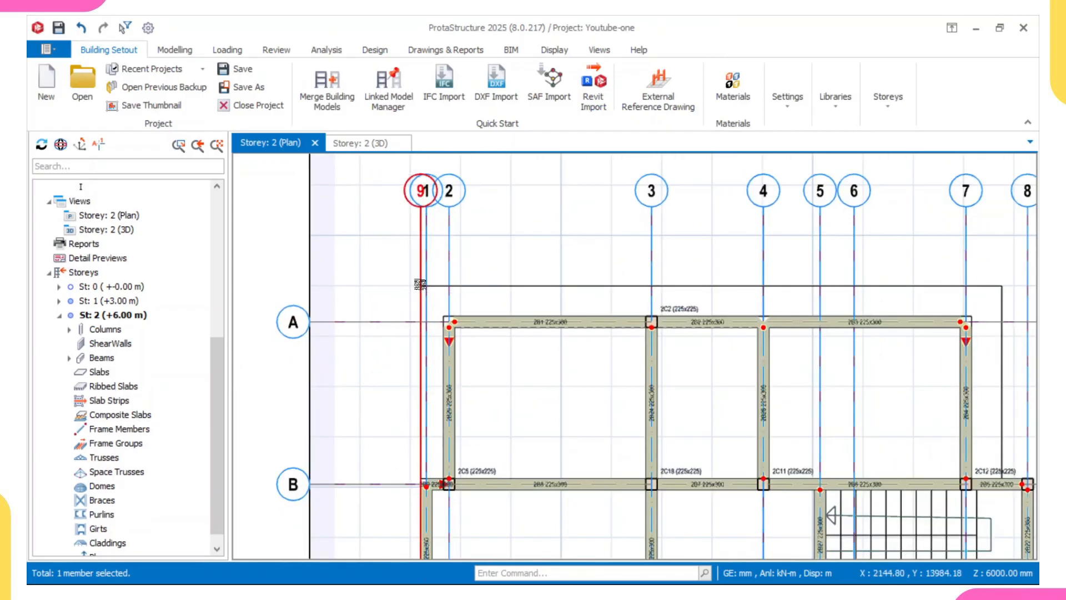
# - Set the new axis along the outline's left edge as a hidden axis and close its properties
pyautogui.scroll(1, 422, 288)
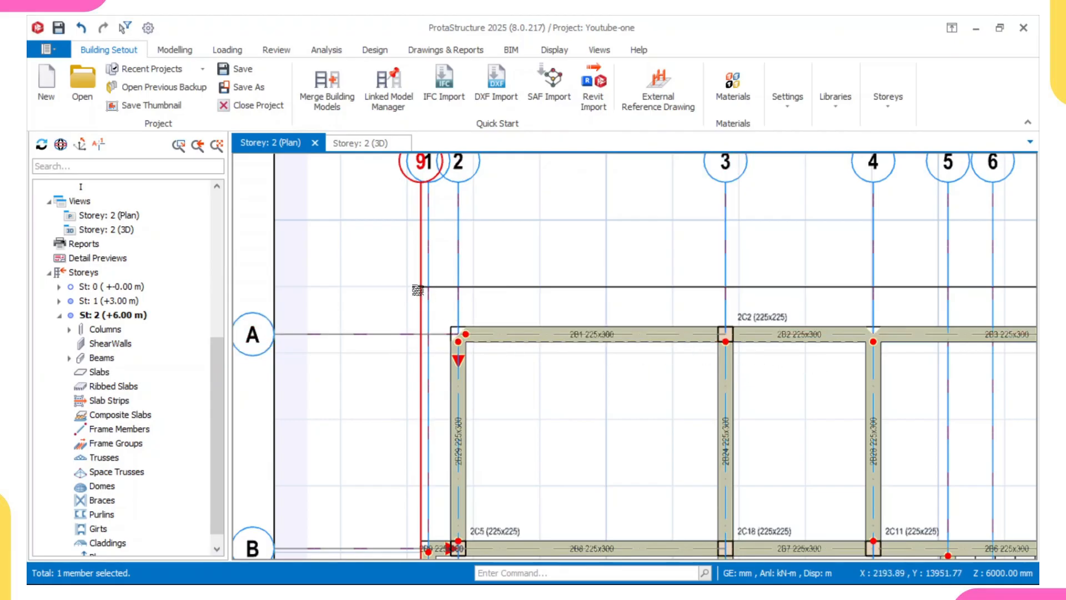
pyautogui.doubleClick(419, 270)
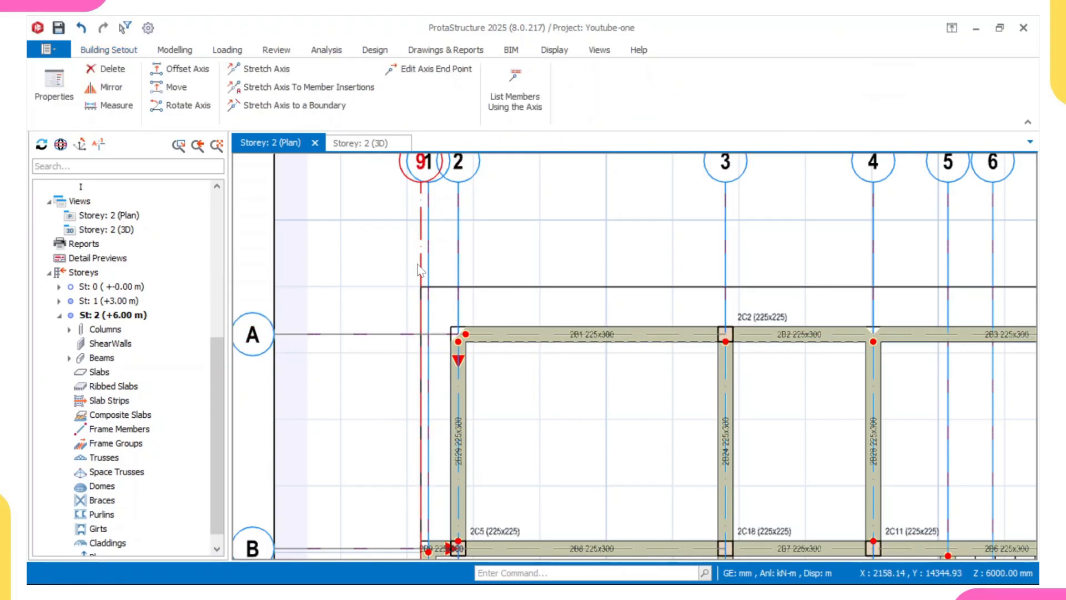
pyautogui.click(873, 291)
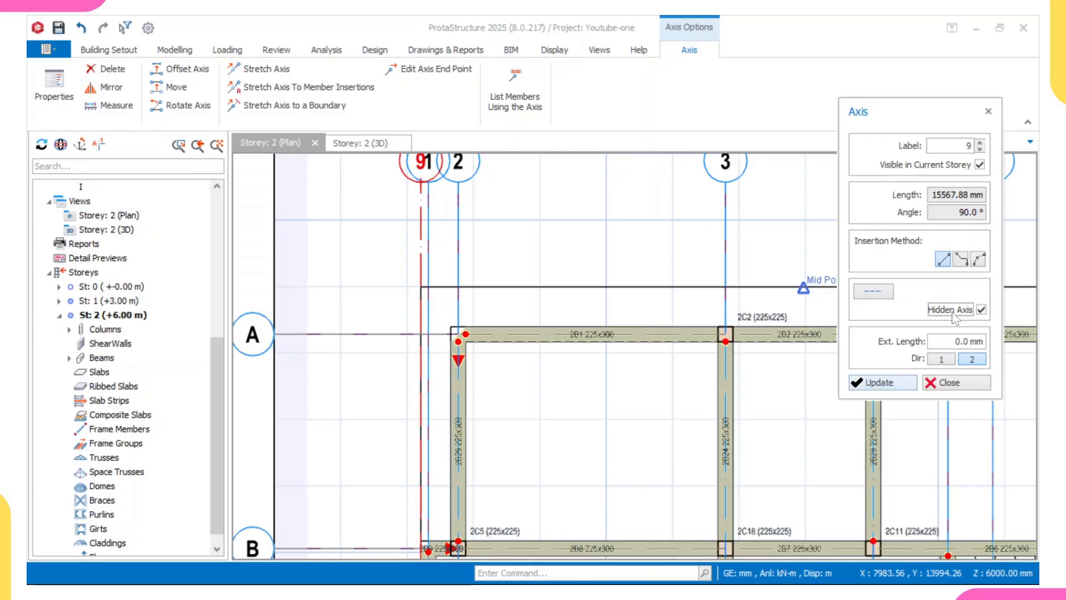
pyautogui.click(884, 383)
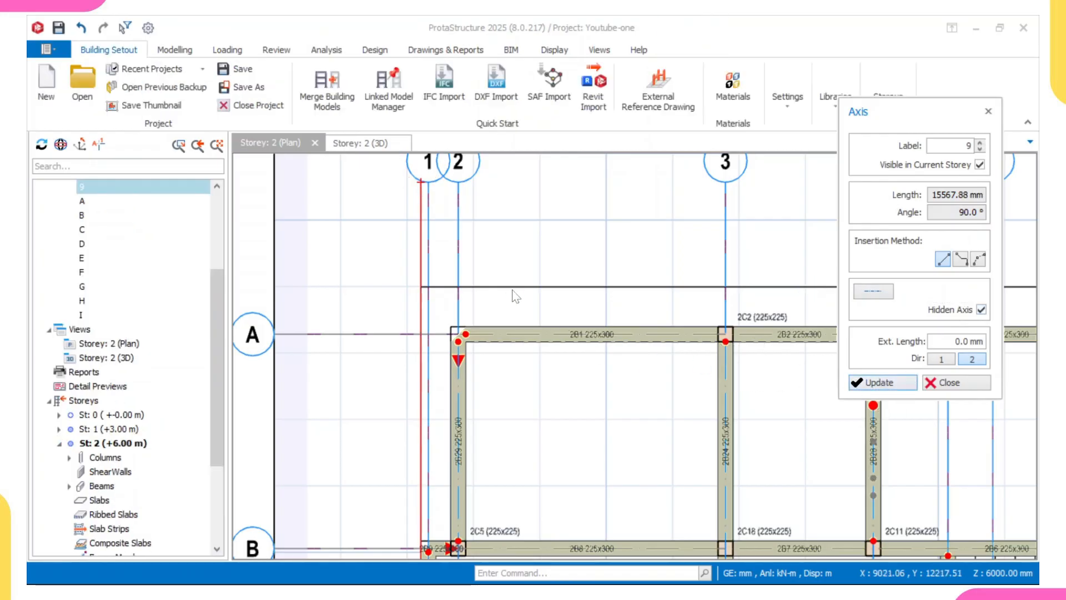
pyautogui.scroll(3, 444, 266)
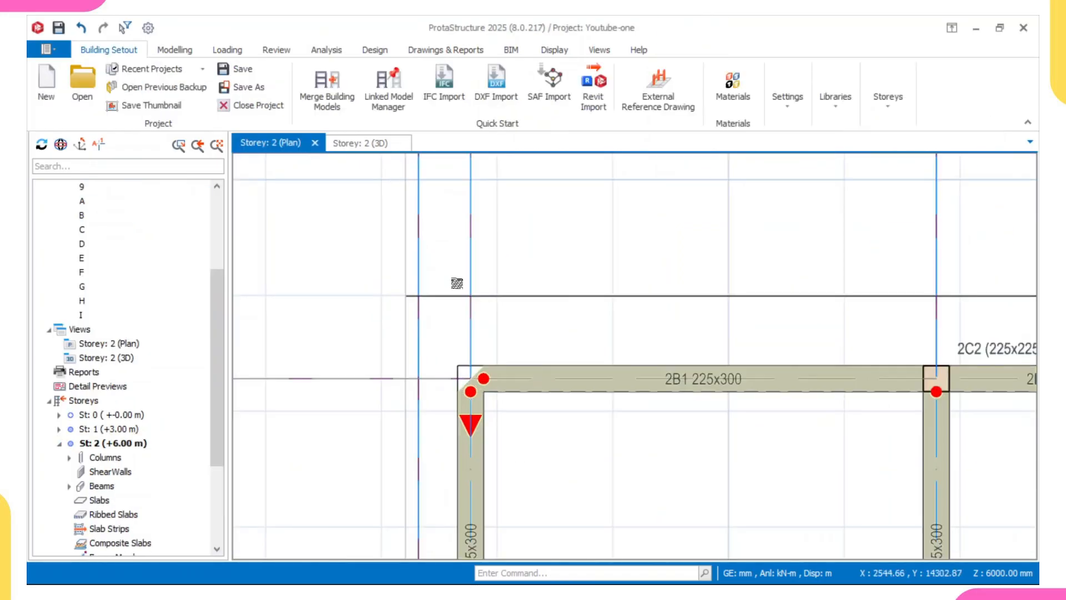
pyautogui.scroll(-1, 438, 286)
pyautogui.scroll(-2, 426, 278)
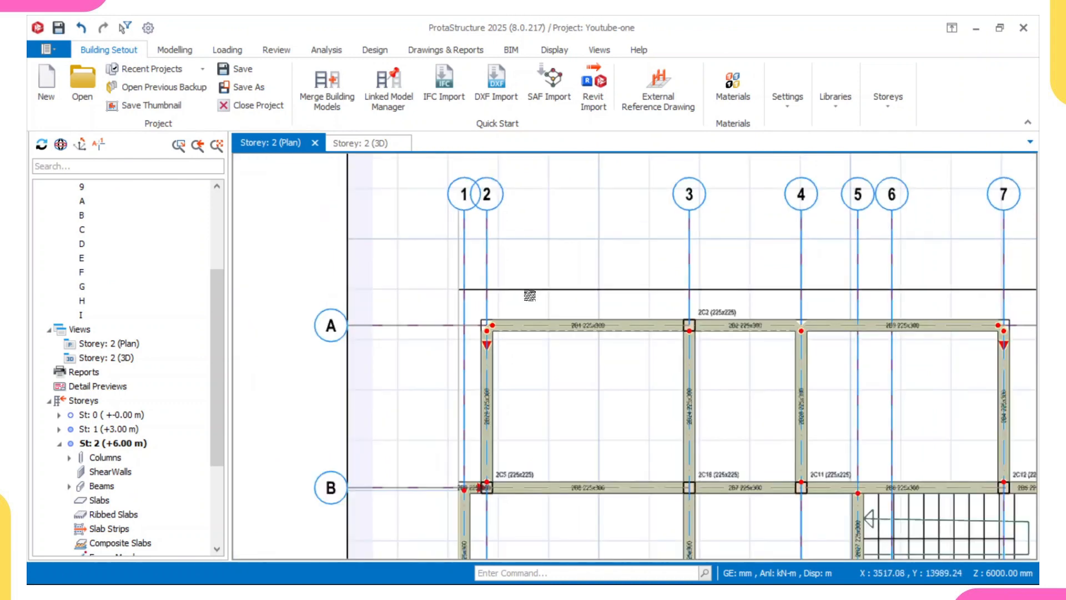
# - Offset axis A outward by about 712 mm to the upper edge of the reference outline
pyautogui.scroll(1, 390, 293)
pyautogui.scroll(-2, 390, 293)
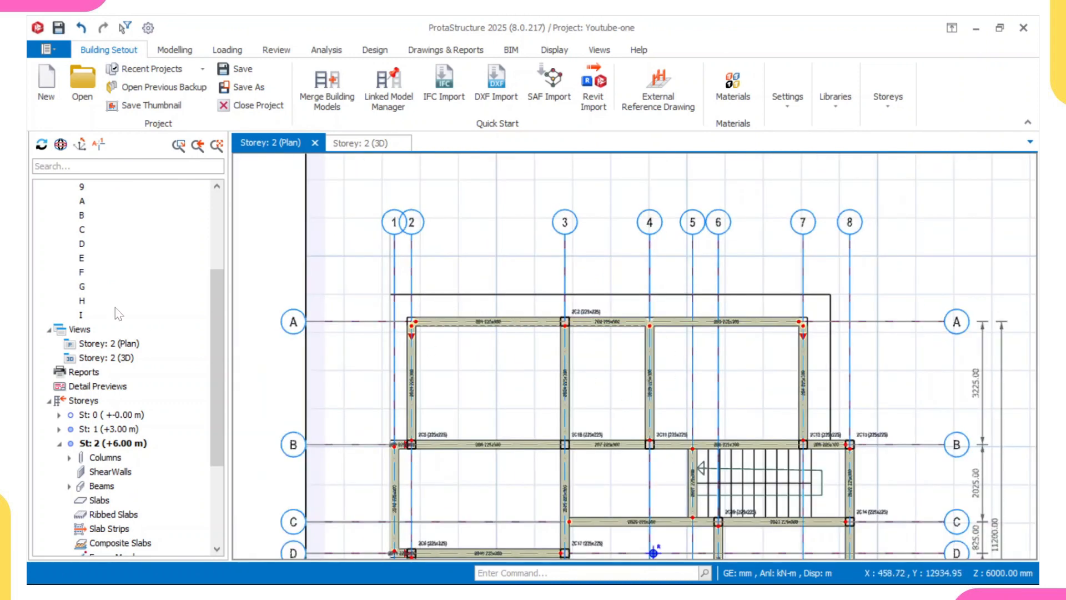
pyautogui.scroll(1, 315, 324)
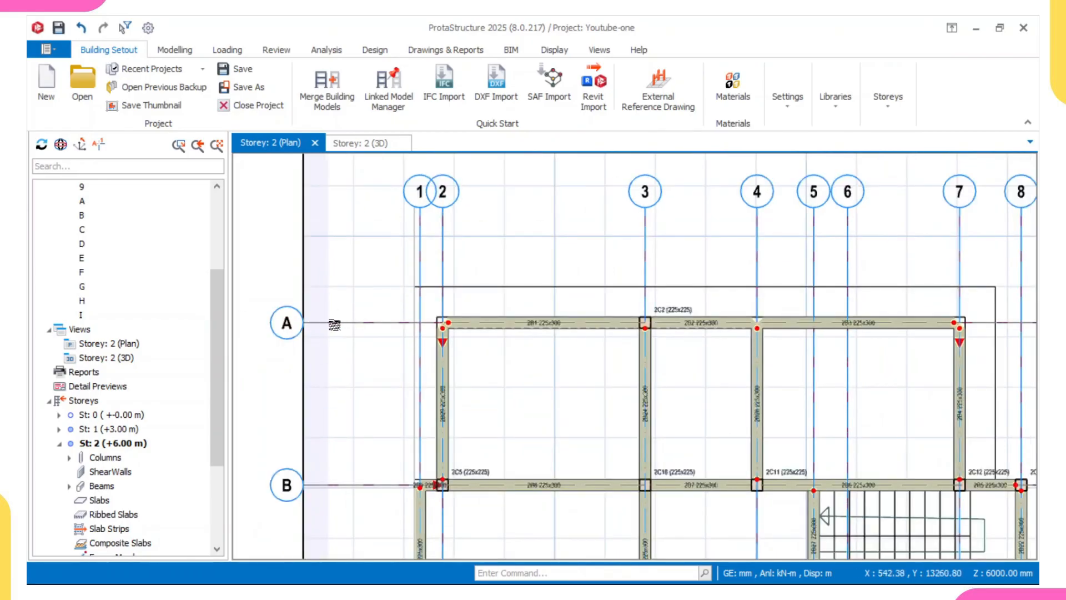
pyautogui.click(335, 322)
pyautogui.rightClick(338, 322)
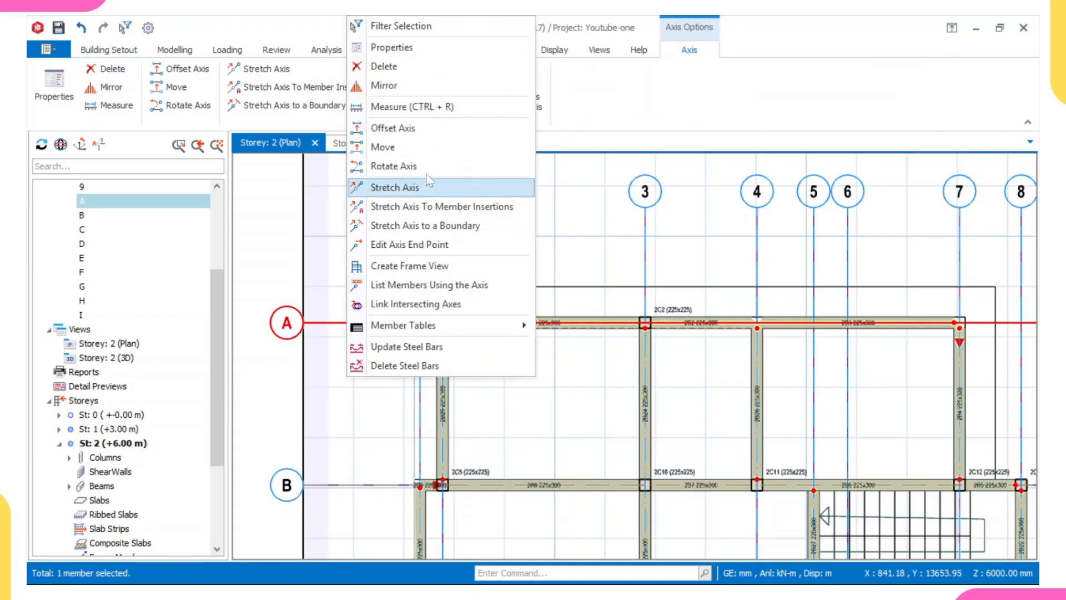
pyautogui.click(393, 128)
pyautogui.scroll(2, 442, 274)
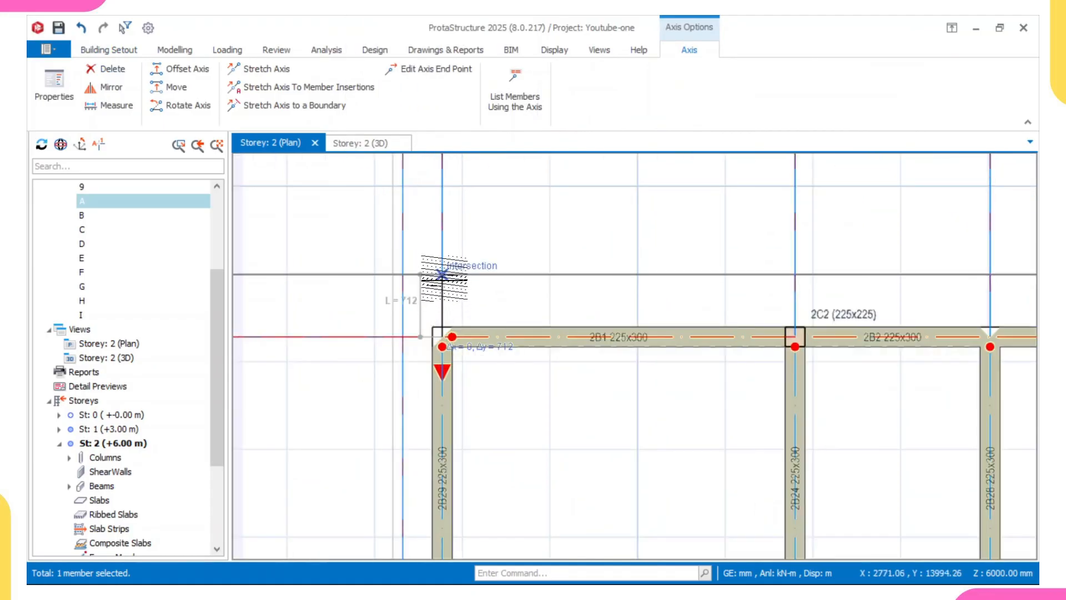
pyautogui.click(442, 274)
pyautogui.scroll(-2, 444, 277)
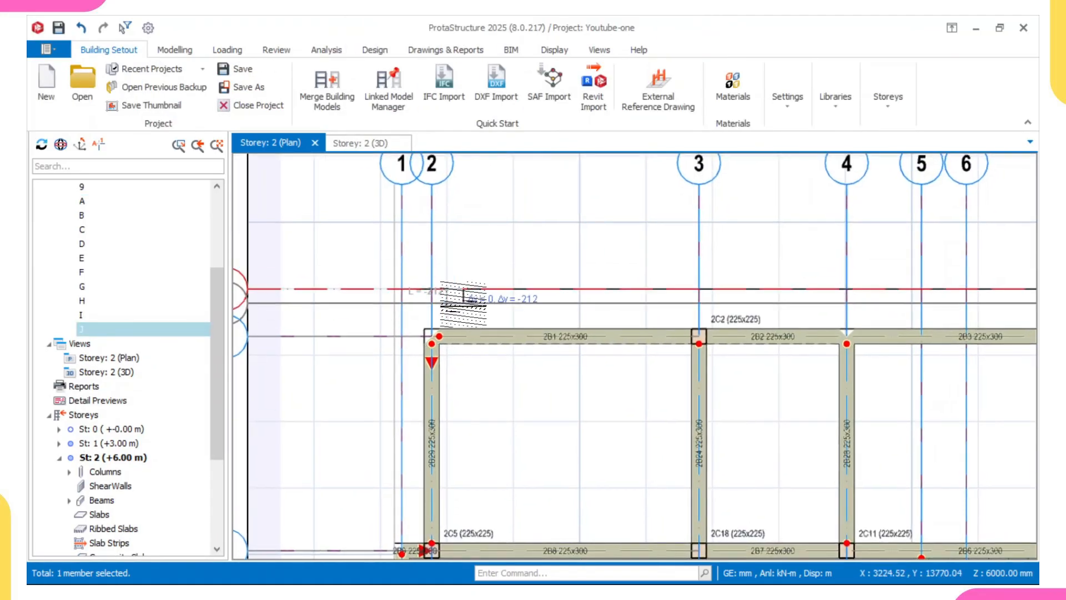
# - Set the new axis along the outline's upper edge as a hidden axis and close its properties
pyautogui.scroll(-3, 389, 302)
pyautogui.scroll(2, 384, 287)
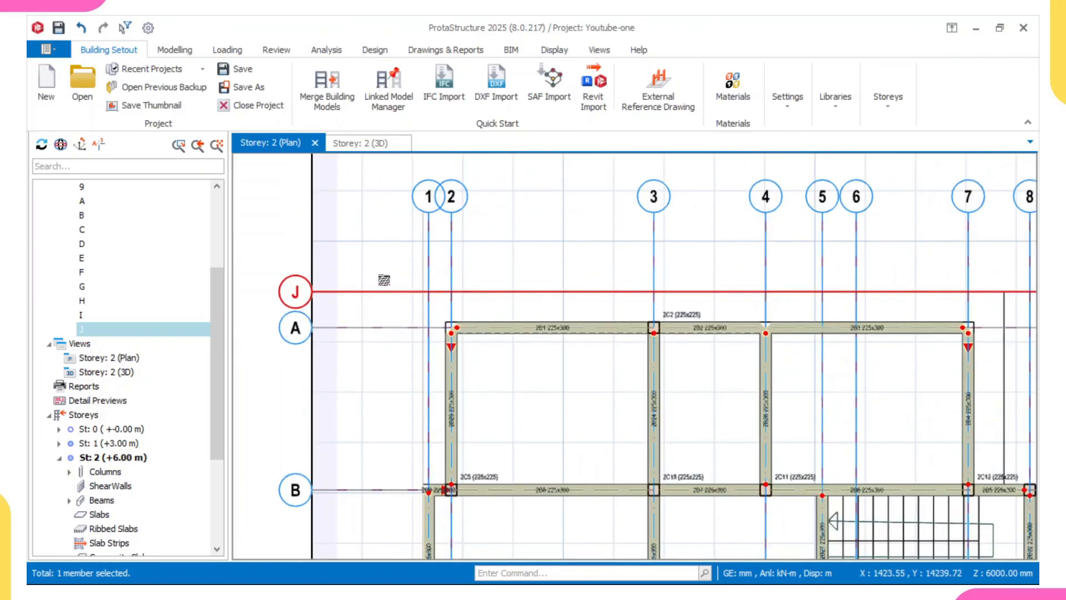
pyautogui.rightClick(380, 279)
pyautogui.click(428, 254)
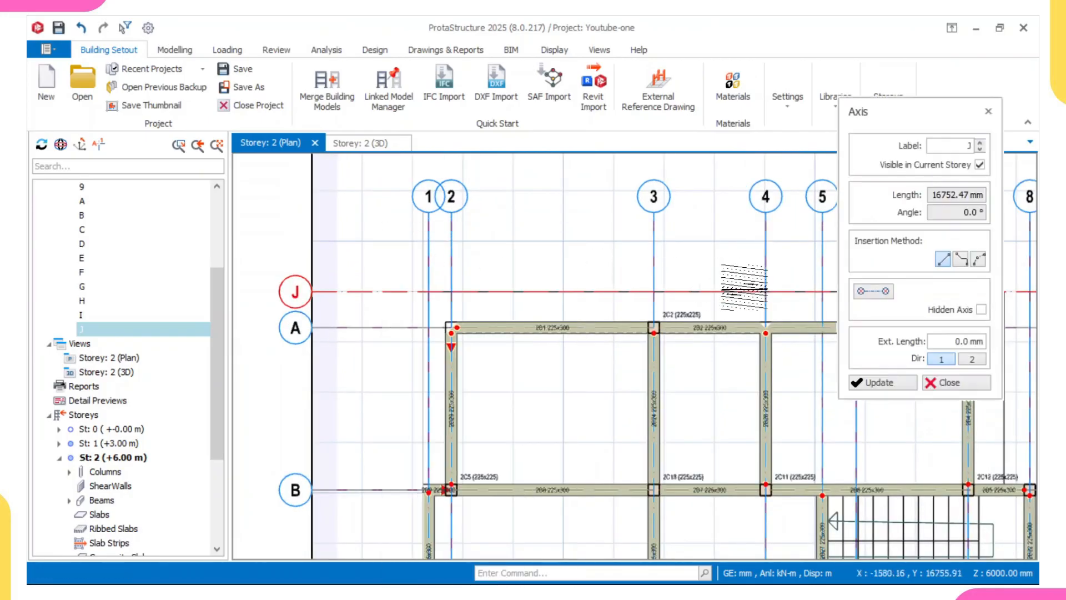
pyautogui.click(870, 295)
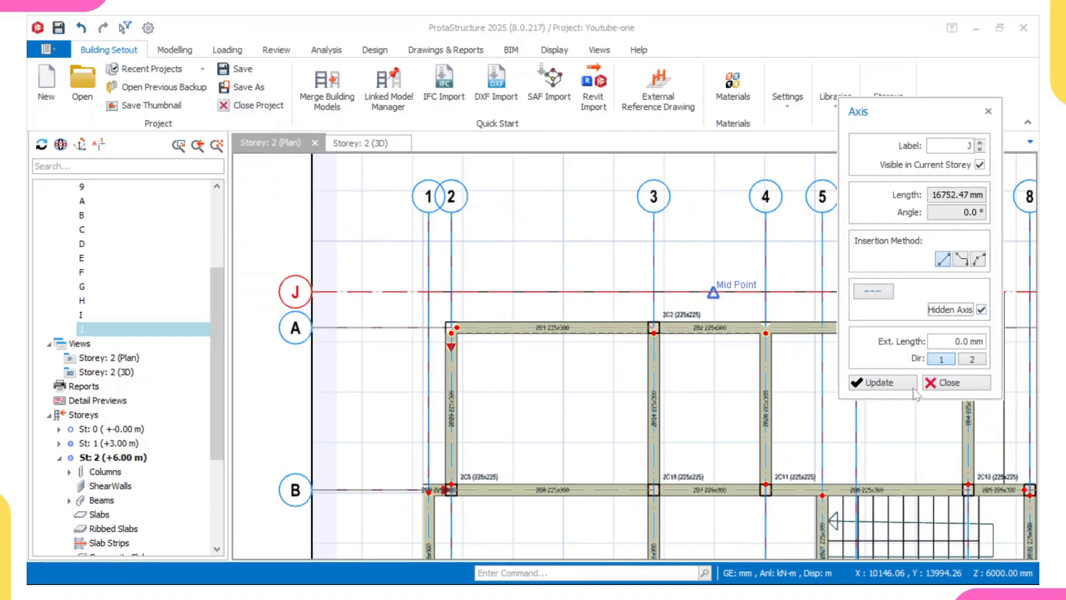
pyautogui.click(895, 379)
pyautogui.scroll(-2, 803, 369)
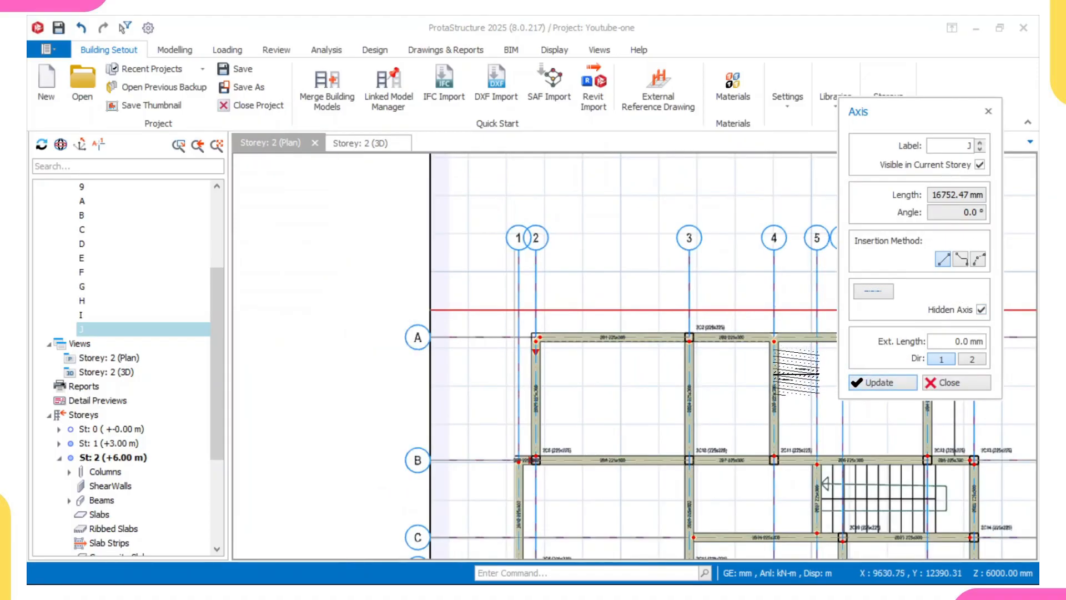
pyautogui.moveTo(796, 372); pyautogui.dragTo(695, 363, button='middle')
pyautogui.click(865, 385)
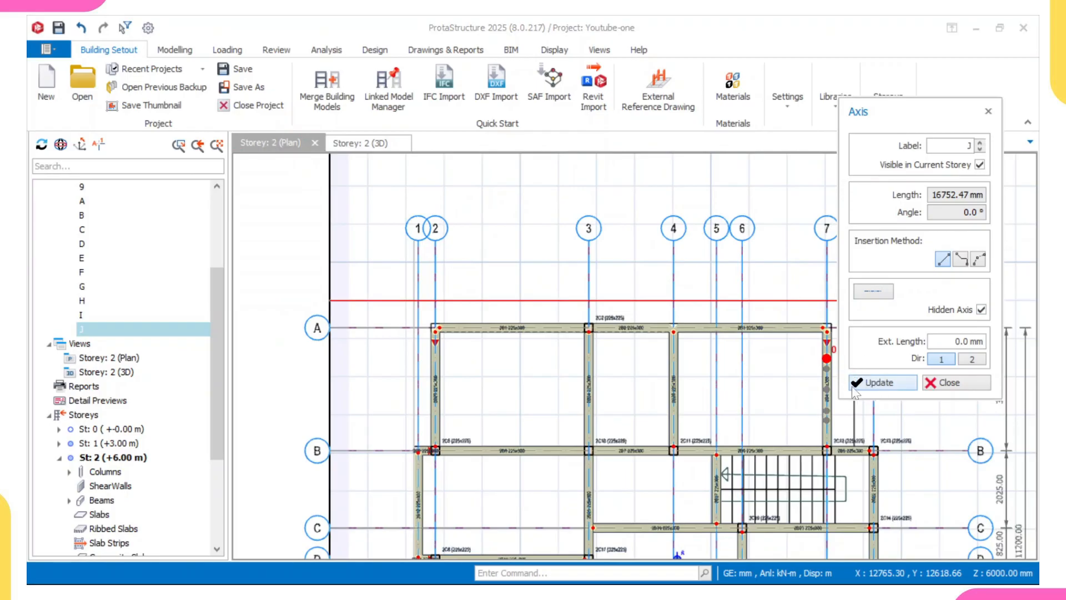
pyautogui.click(966, 382)
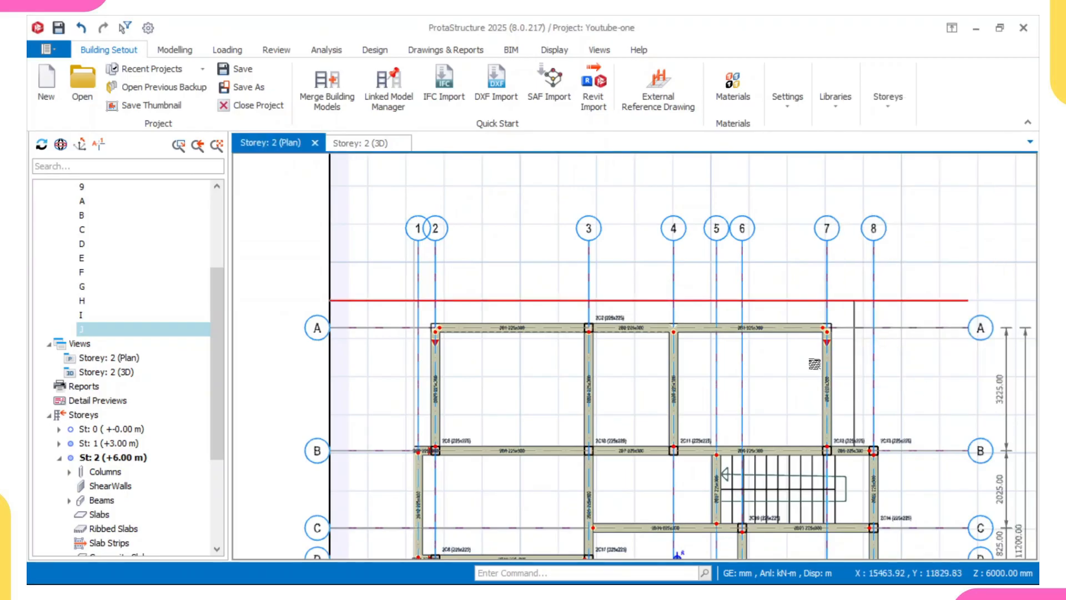
pyautogui.scroll(-2, 821, 355)
pyautogui.moveTo(822, 355); pyautogui.dragTo(676, 293, button='middle')
pyautogui.press('Escape')
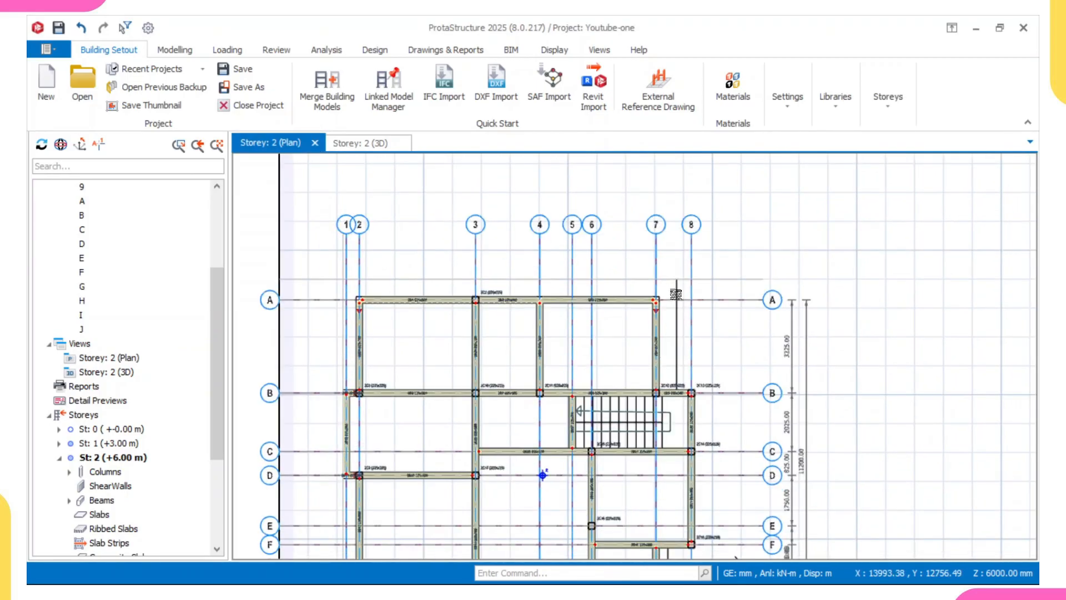
# - Offset axis 8 inward by about 512 mm to the upper-right corner of the reference outline
pyautogui.scroll(2, 675, 293)
pyautogui.click(690, 255)
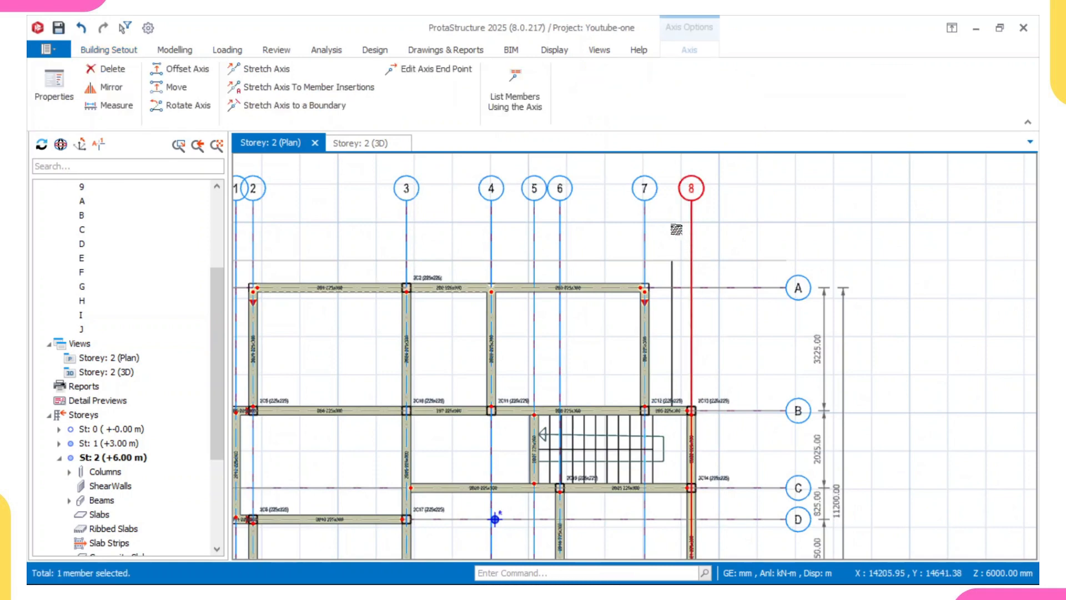
pyautogui.rightClick(669, 226)
pyautogui.click(723, 337)
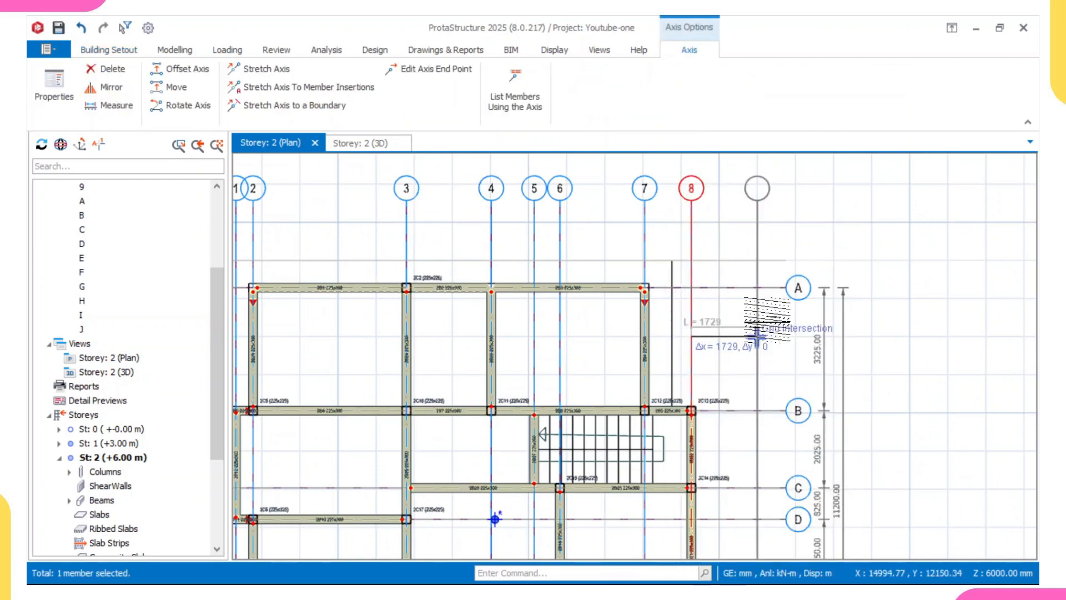
pyautogui.scroll(2, 677, 280)
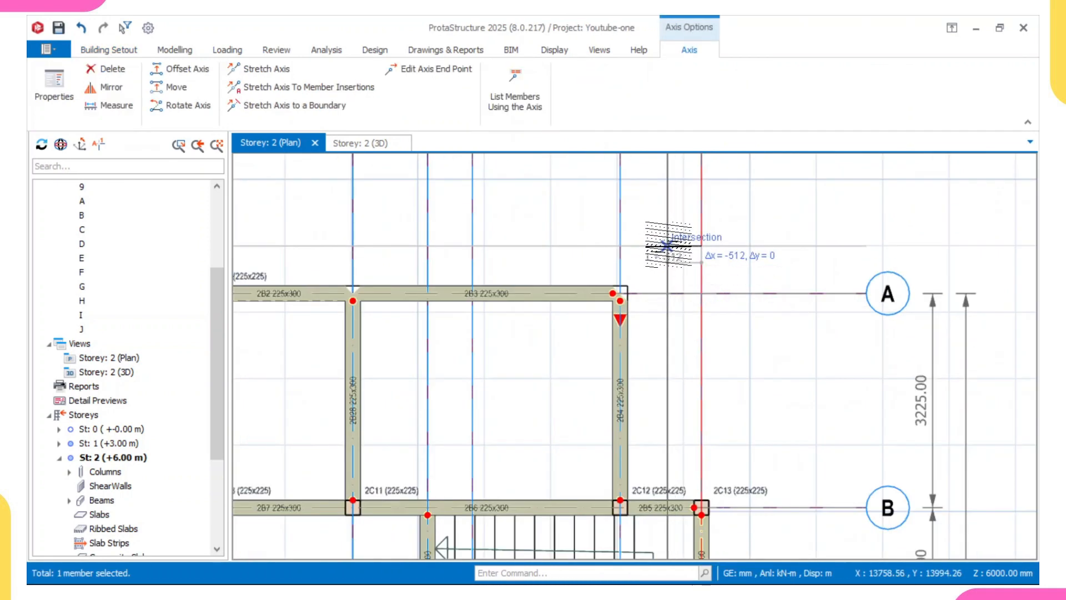
pyautogui.click(667, 247)
pyautogui.scroll(-1, 709, 270)
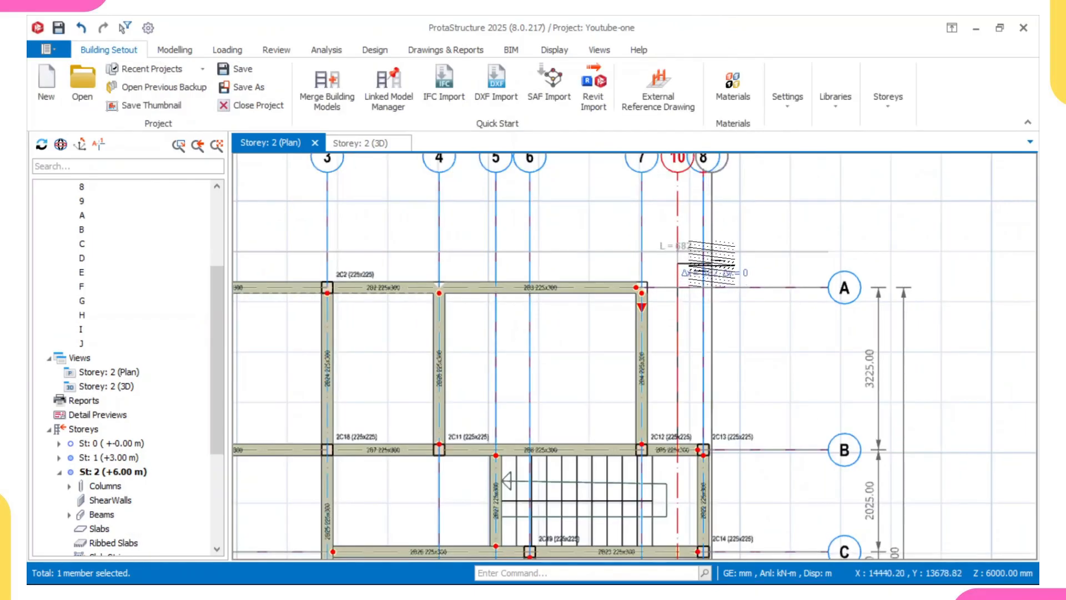
# - Set the new axis between axes 7 and 8 as a hidden axis, then close its properties and clear the selection
pyautogui.doubleClick(677, 218)
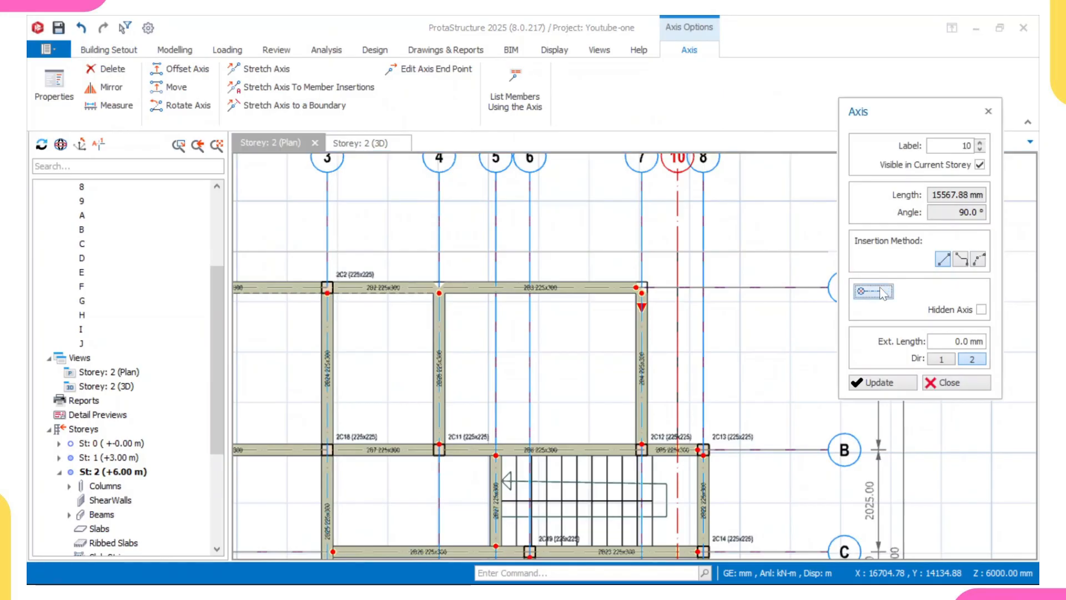
pyautogui.click(882, 292)
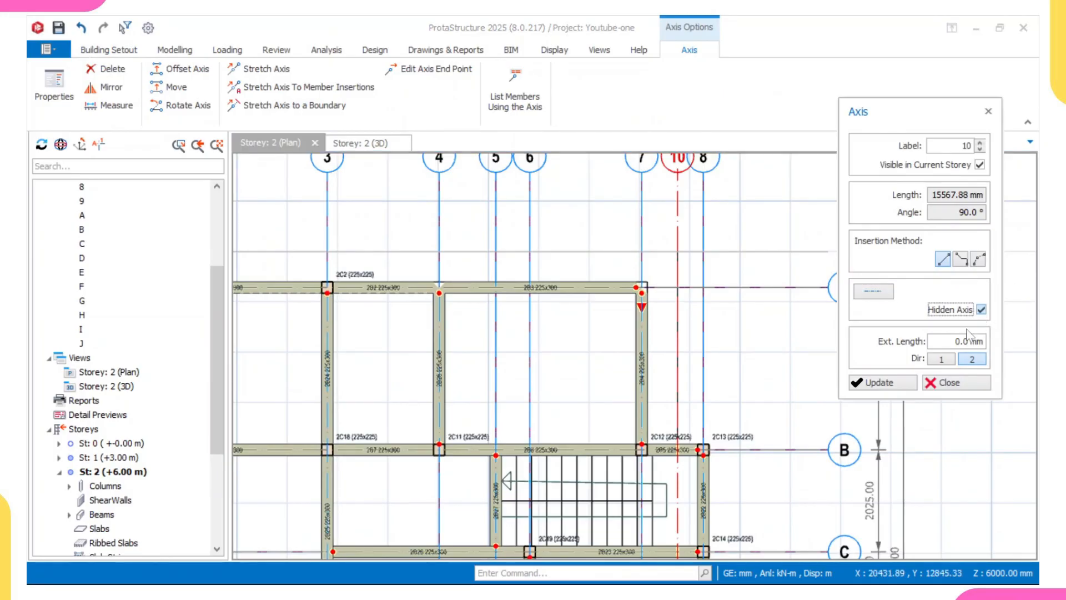
pyautogui.click(883, 382)
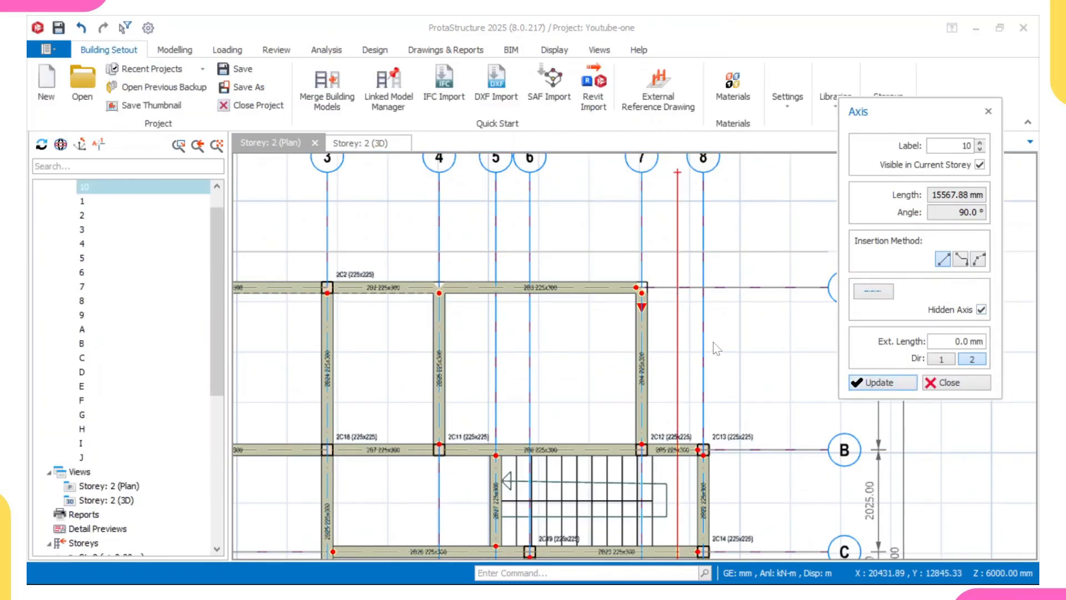
pyautogui.press('Escape')
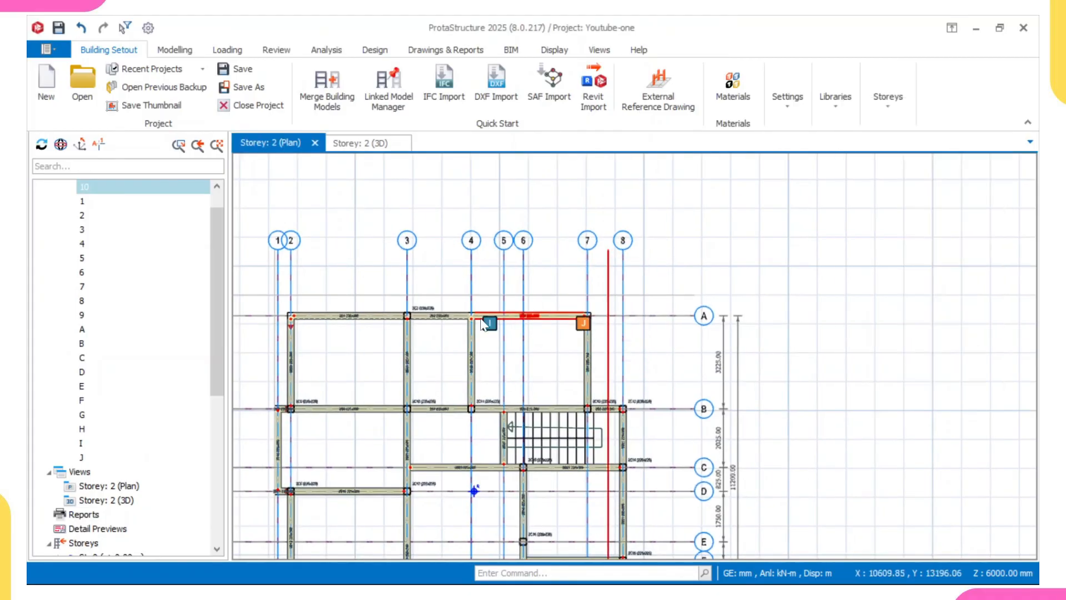
pyautogui.press('Escape')
# - Offset axis I outward by about 413 mm to the lower edge of the reference outline around columns 2C9 and 2C10
pyautogui.scroll(2, 334, 336)
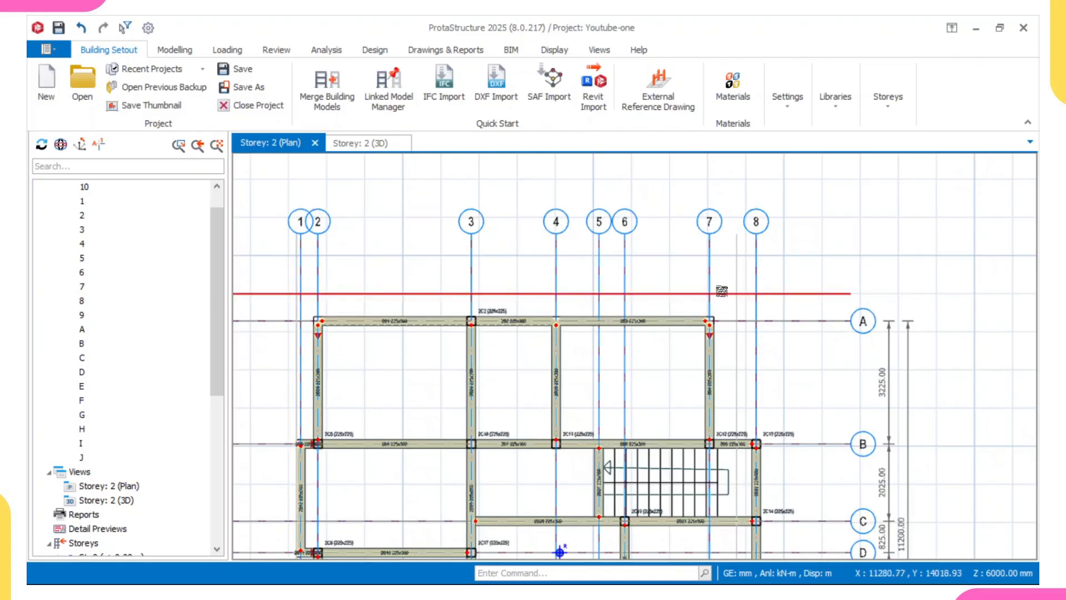
pyautogui.moveTo(741, 400); pyautogui.dragTo(707, 264, button='middle')
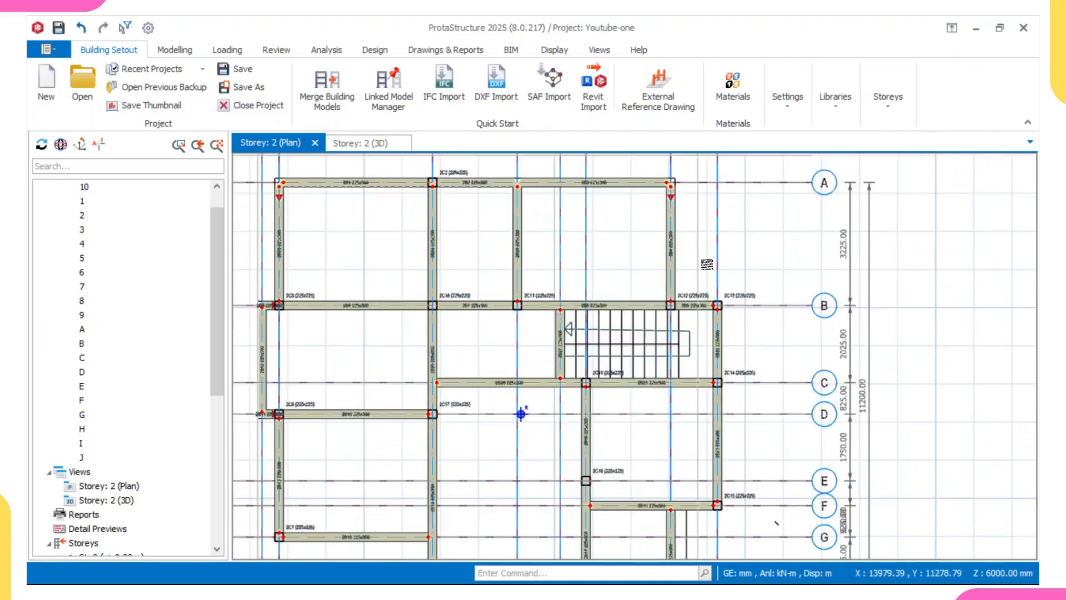
pyautogui.scroll(-2, 703, 300)
pyautogui.moveTo(690, 408); pyautogui.dragTo(672, 301, button='middle')
pyautogui.scroll(1, 673, 301)
pyautogui.scroll(3, 694, 339)
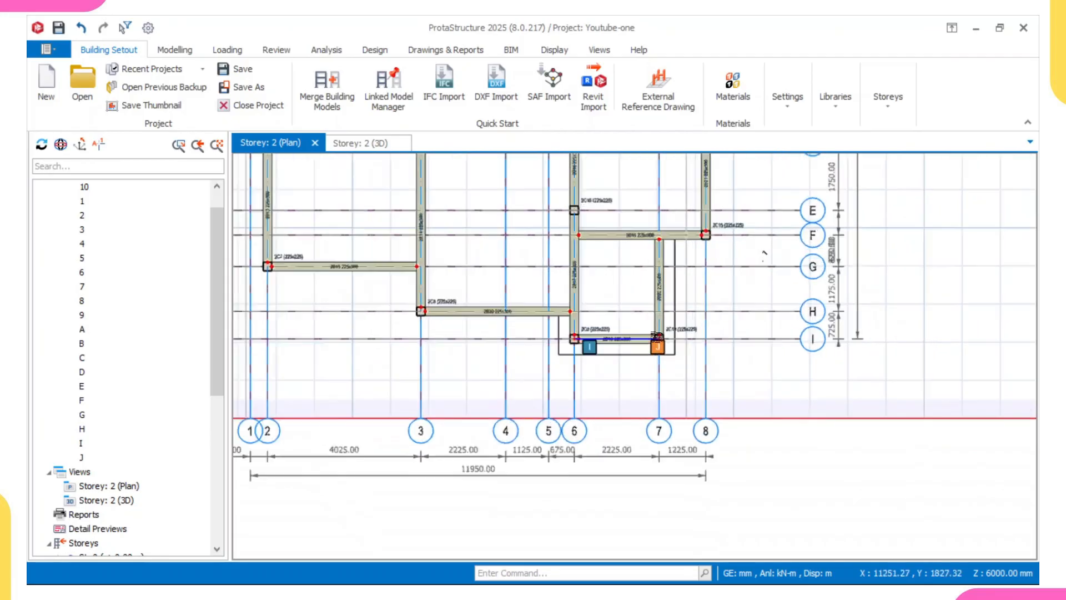
pyautogui.click(694, 339)
pyautogui.rightClick(694, 340)
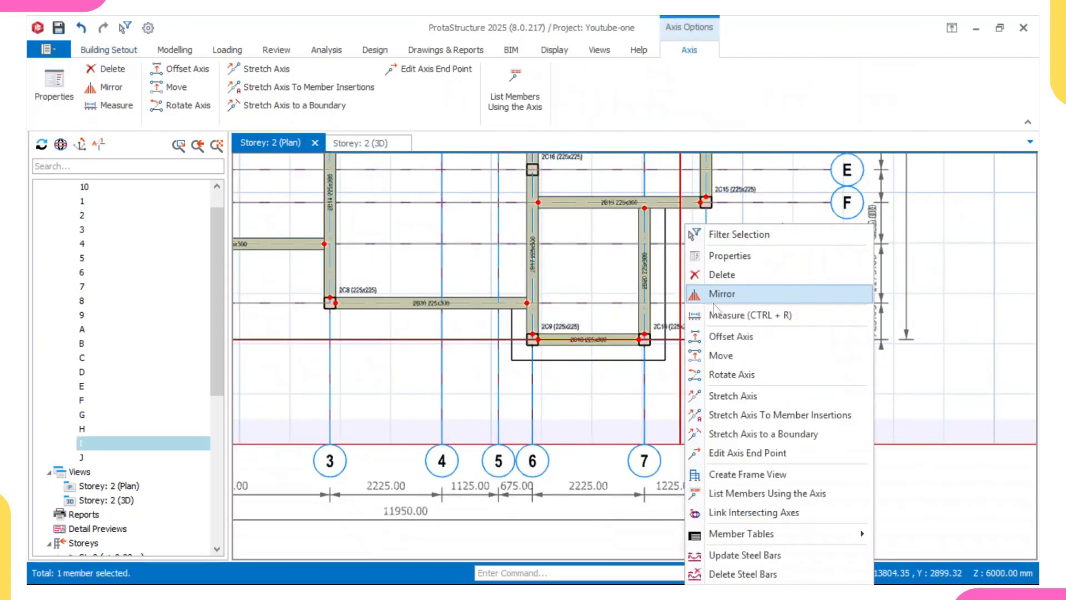
pyautogui.click(742, 348)
pyautogui.scroll(2, 677, 362)
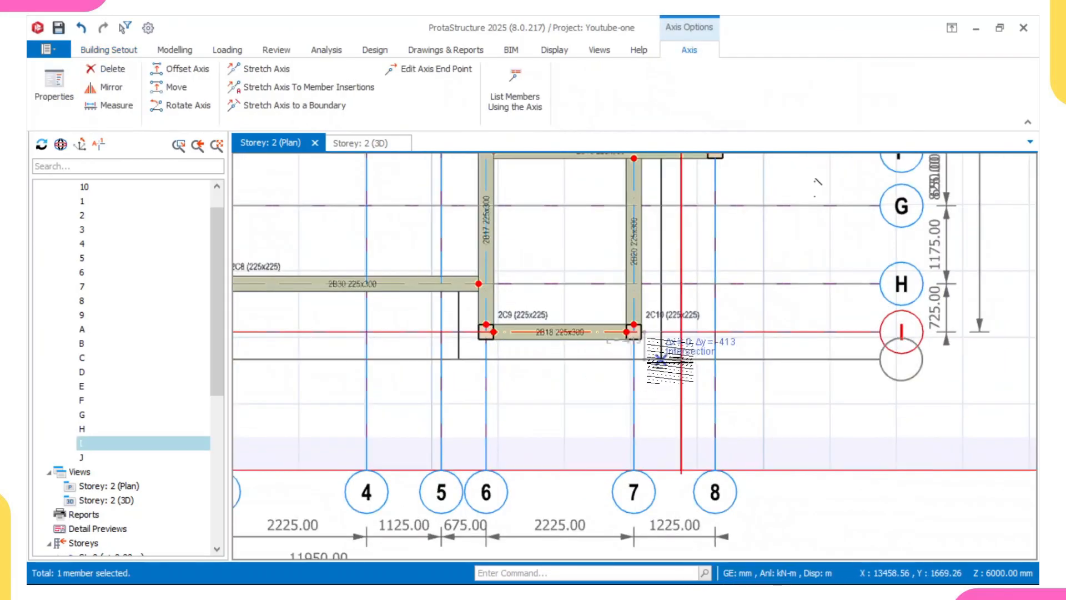
pyautogui.click(663, 358)
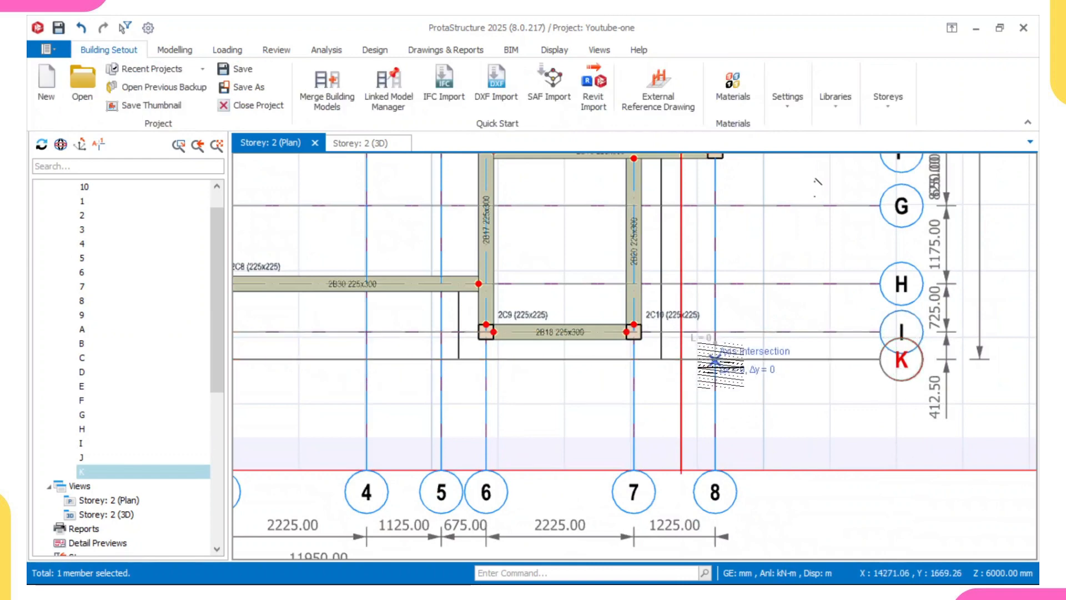
pyautogui.press('Escape')
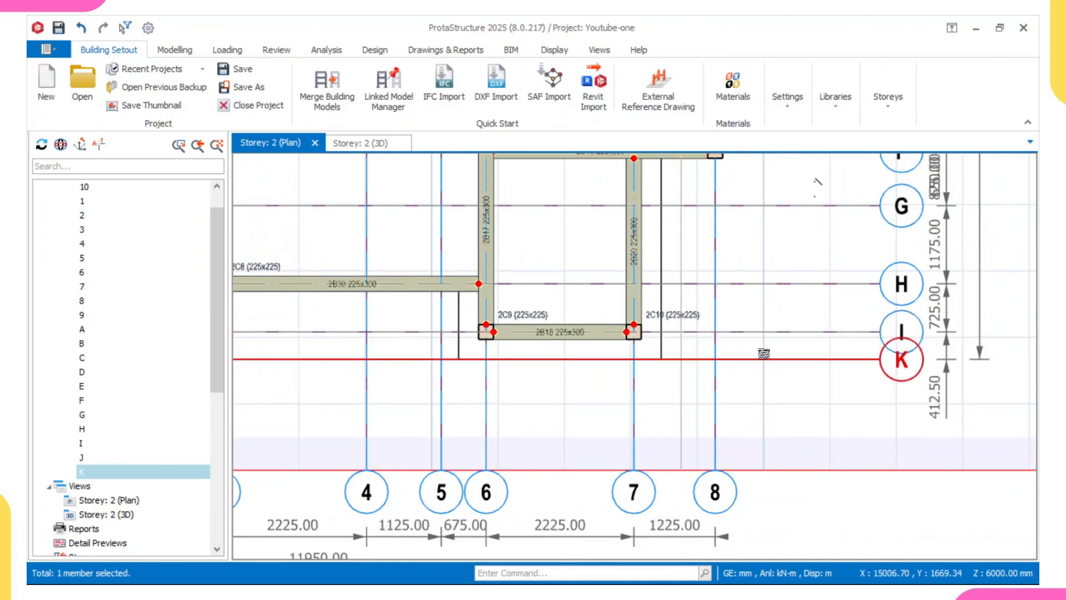
# - Set the new axis along the outline's lower edge as a hidden axis and close its properties
pyautogui.rightClick(764, 353)
pyautogui.click(805, 46)
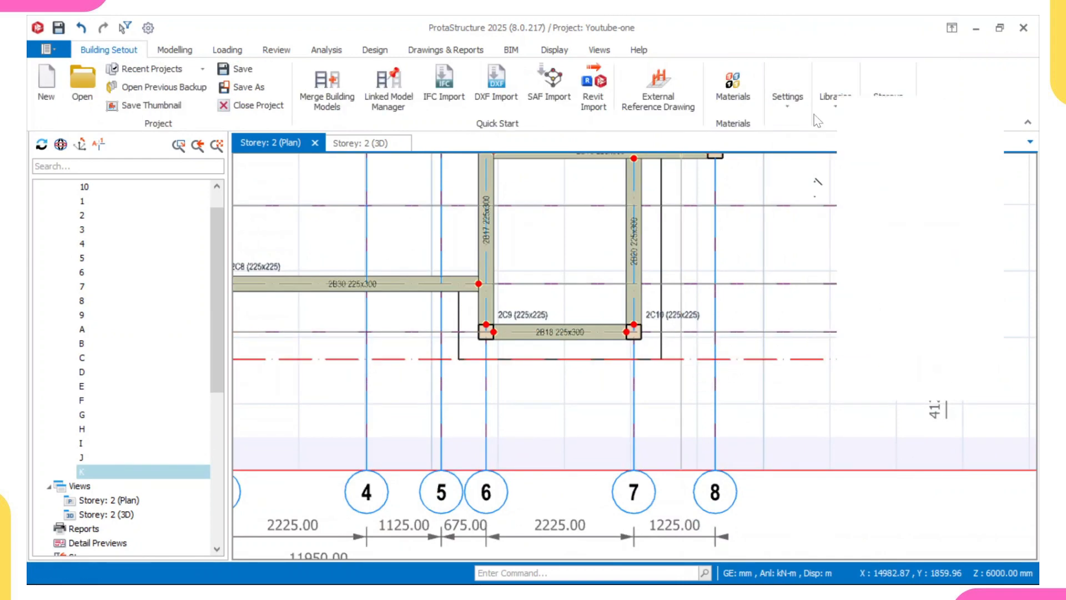
pyautogui.click(878, 296)
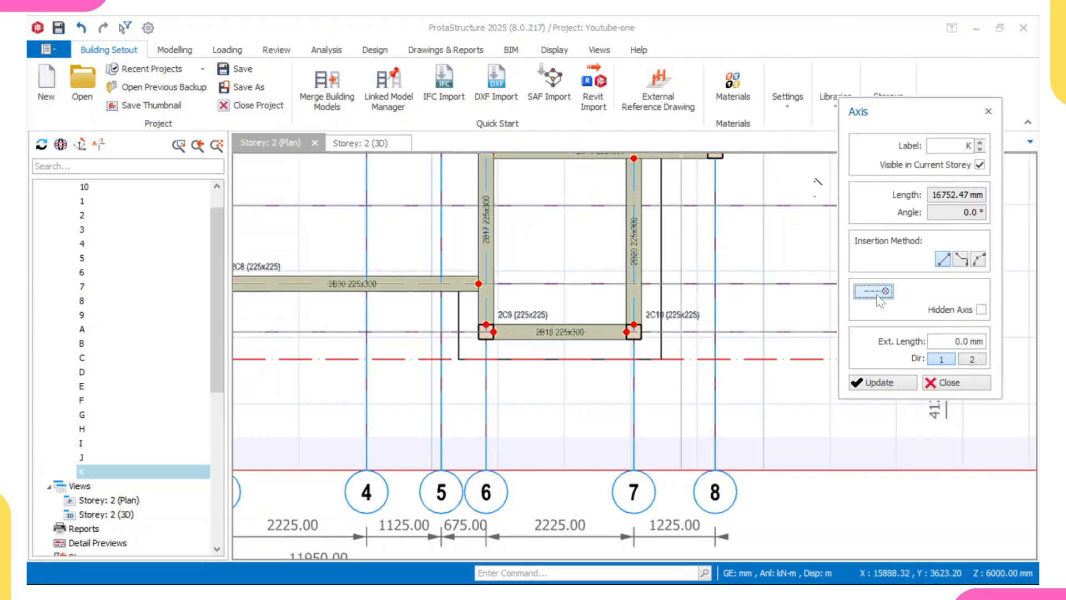
pyautogui.click(883, 383)
pyautogui.click(956, 382)
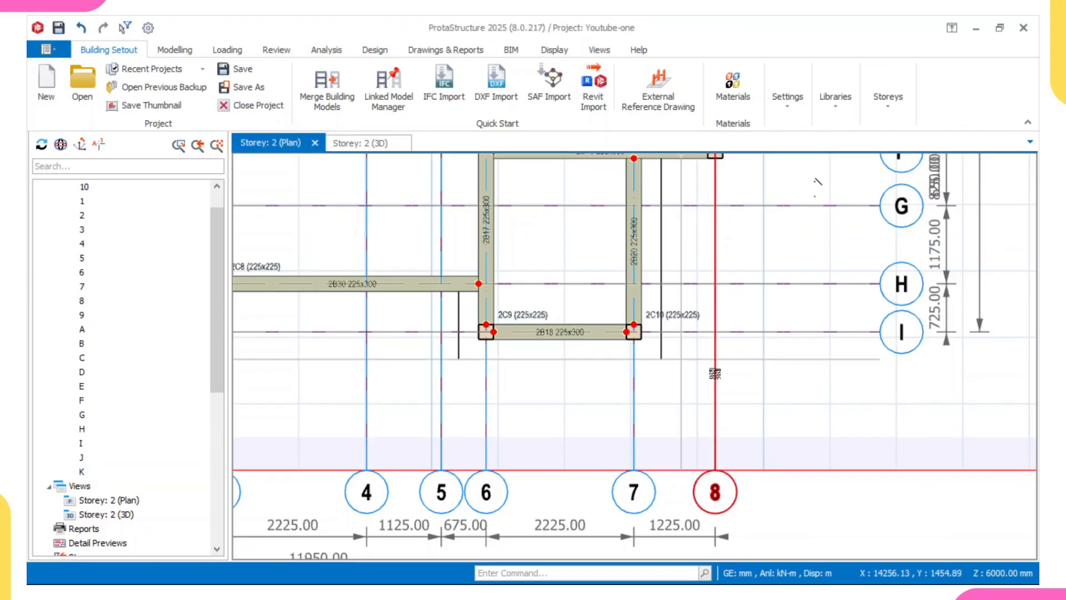
# - Offset axis 8 inward by about 813 mm to the outline's lower-right corner beside column 2C10
pyautogui.rightClick(712, 374)
pyautogui.press('Escape')
pyautogui.click(712, 372)
pyautogui.rightClick(714, 373)
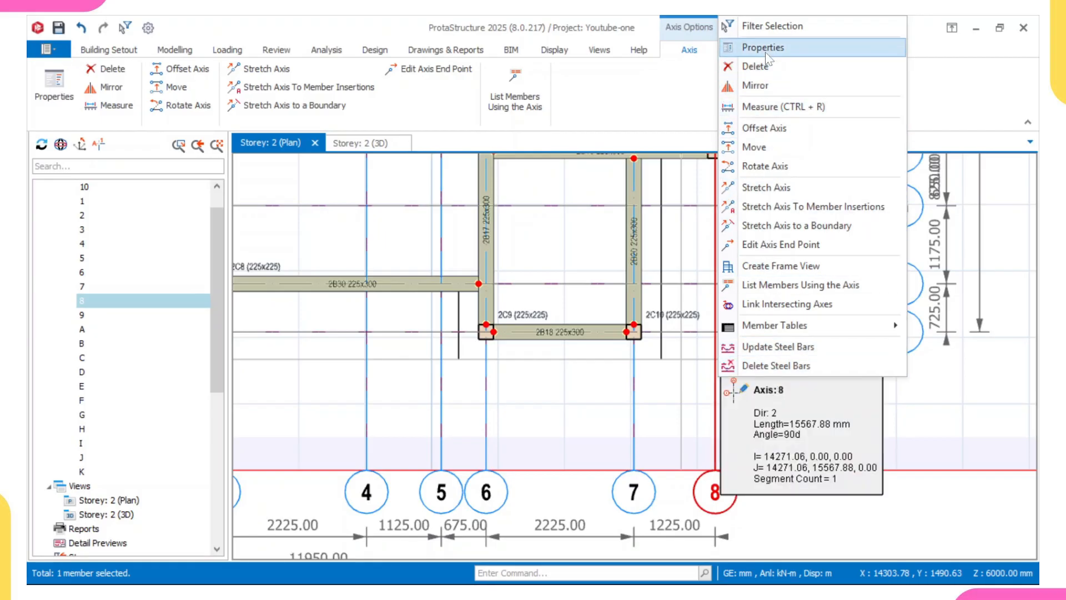
pyautogui.click(766, 128)
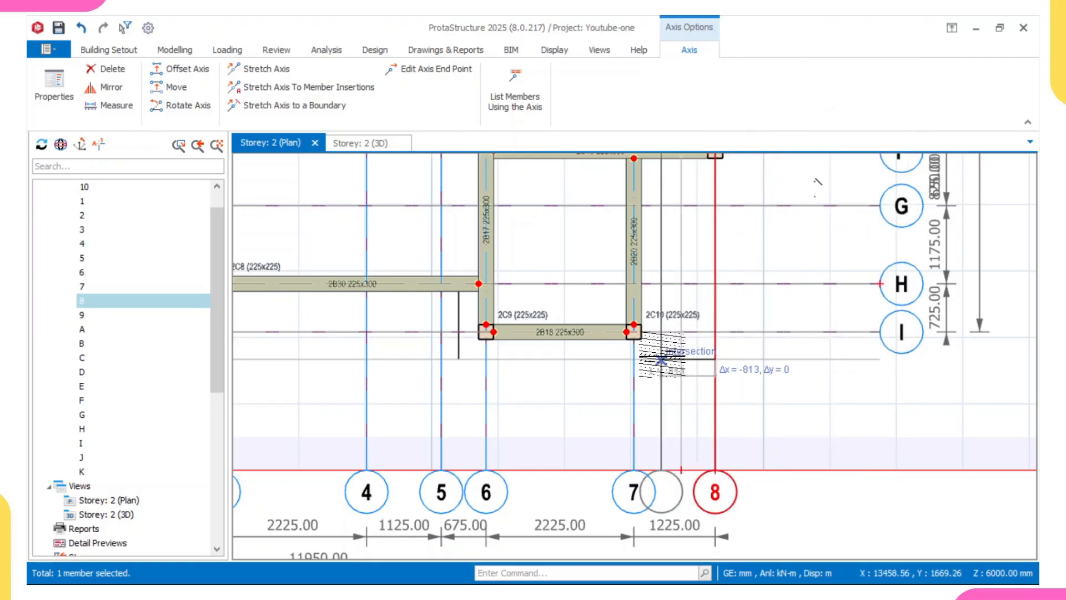
pyautogui.click(660, 356)
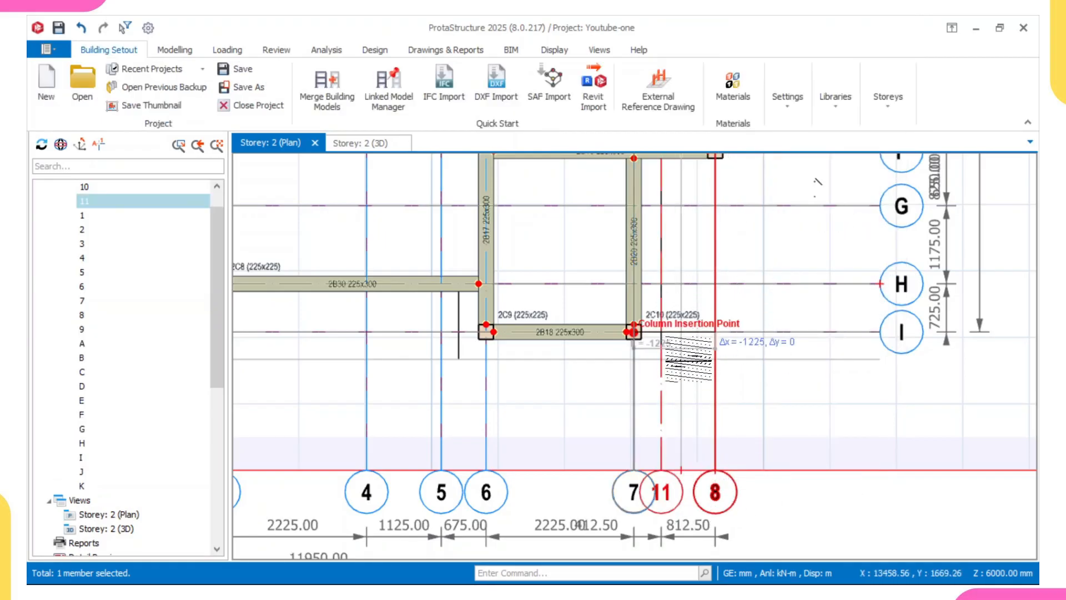
# - Set axis 11 between axes 7 and 8 as a hidden axis, apply the change and close its properties
pyautogui.rightClick(693, 348)
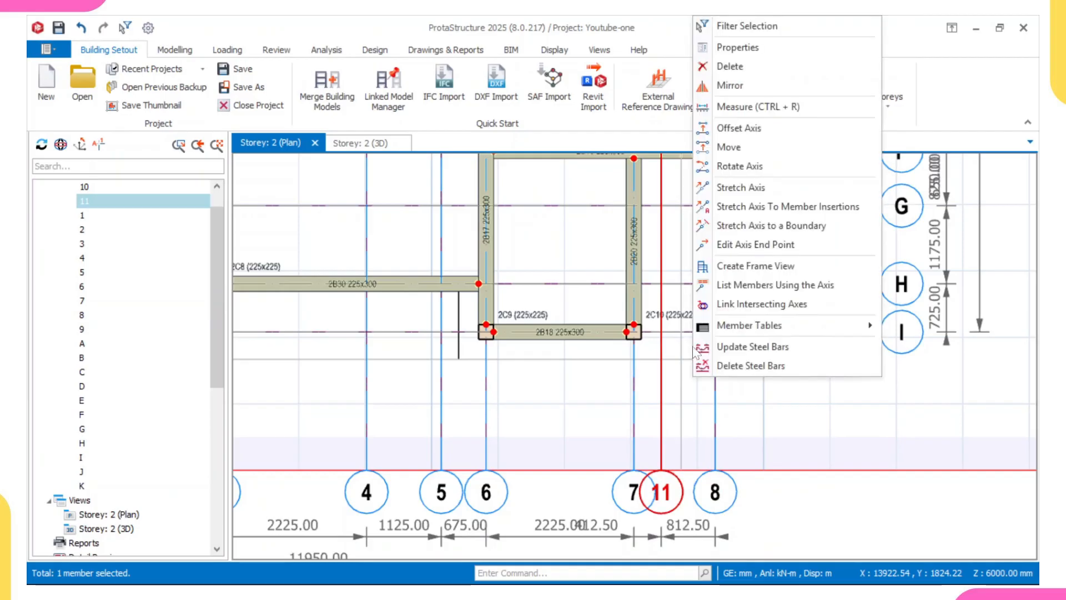
pyautogui.click(744, 48)
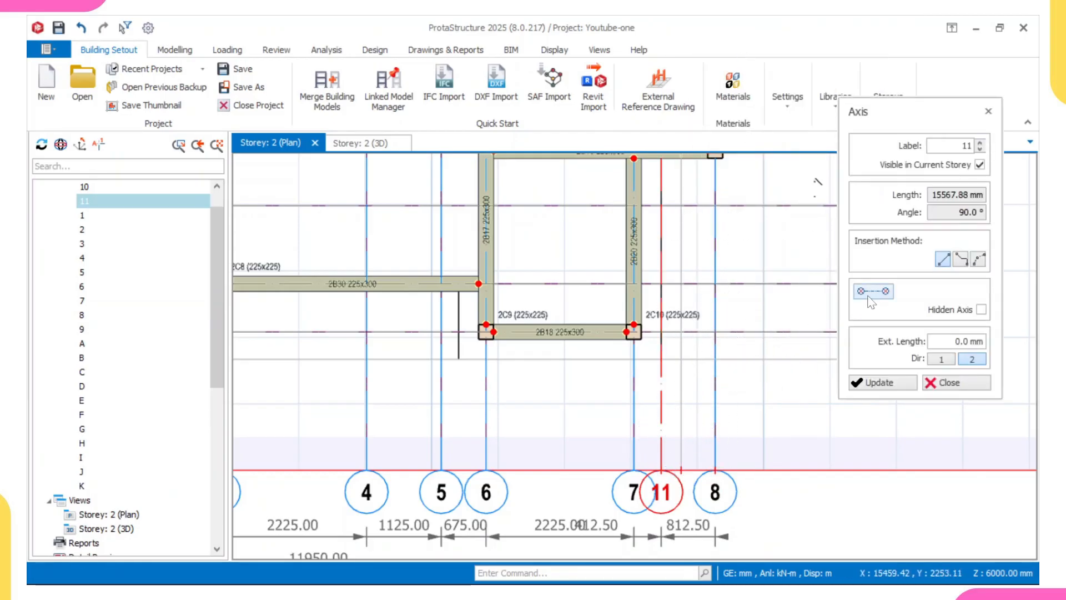
pyautogui.click(869, 297)
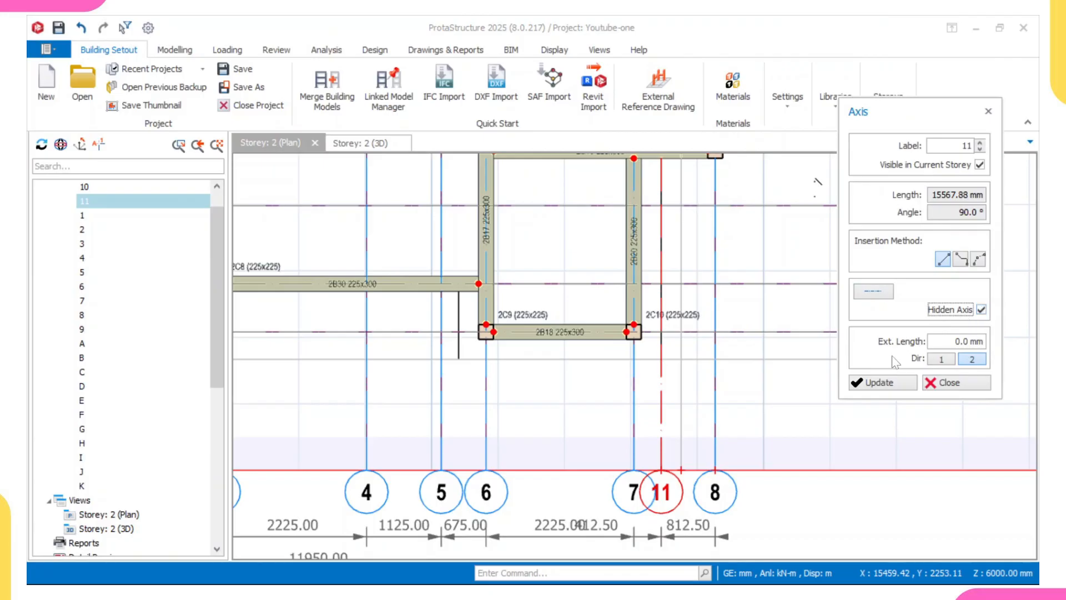
pyautogui.click(883, 387)
pyautogui.click(956, 383)
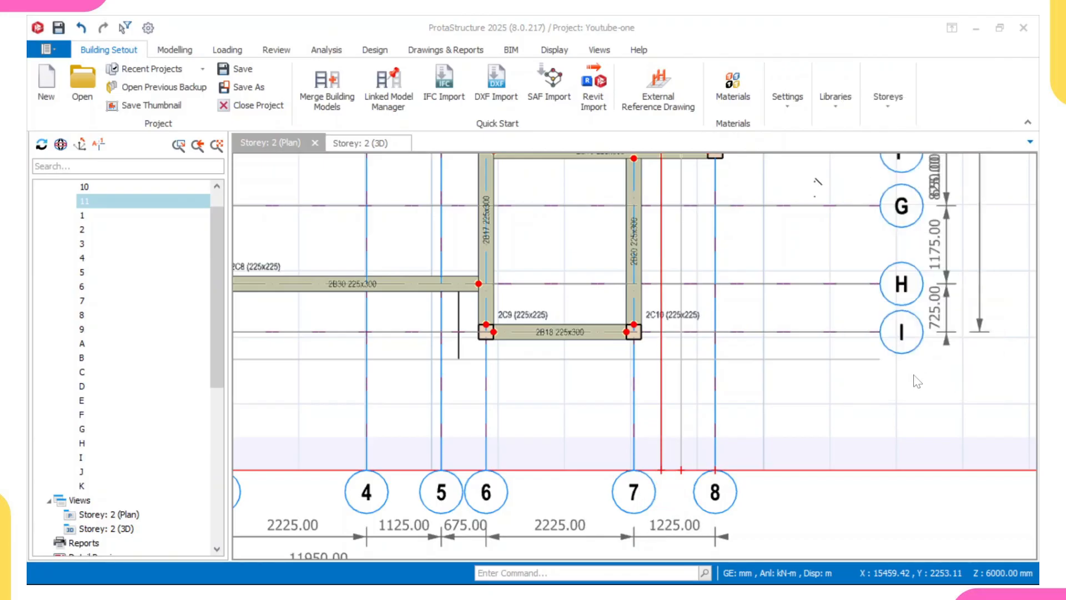
# - Offset hidden axis 11 inward to the short vertical edge of the reference outline between axes 5 and 6
pyautogui.click(660, 370)
pyautogui.rightClick(661, 371)
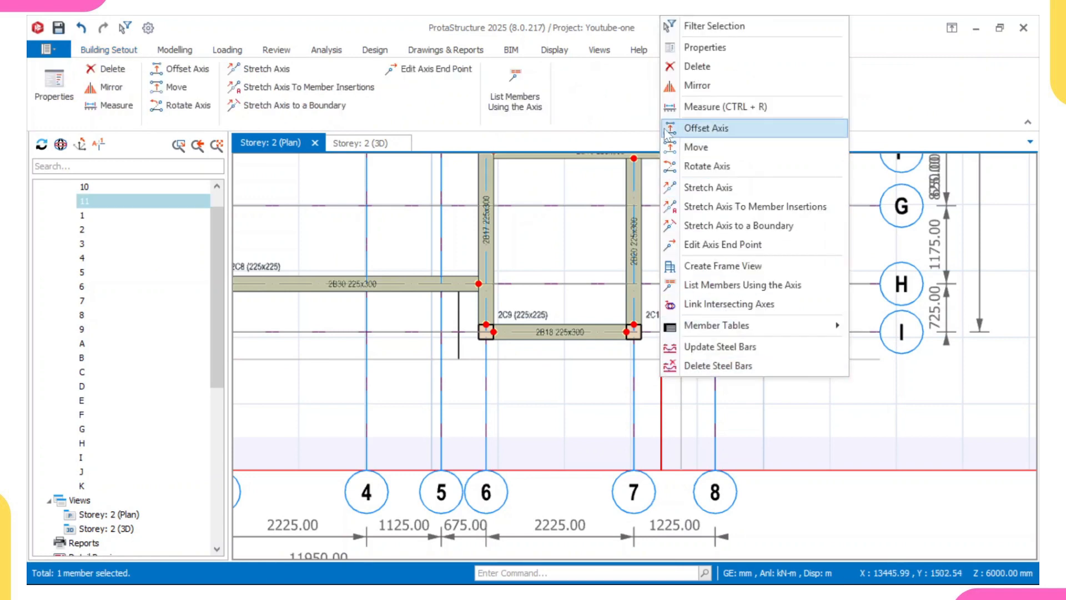
pyautogui.click(706, 128)
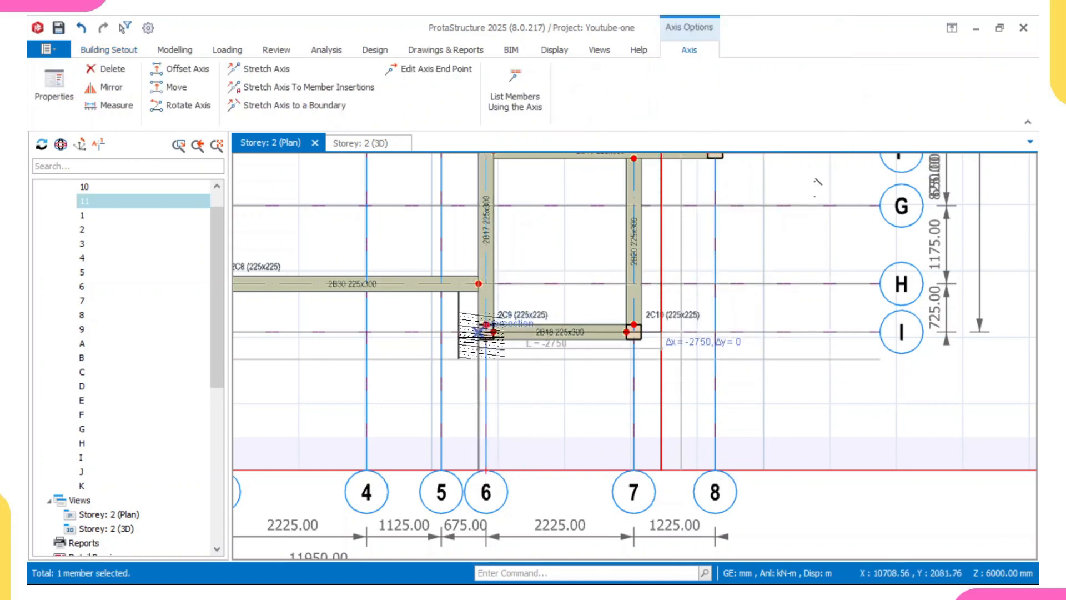
pyautogui.click(447, 345)
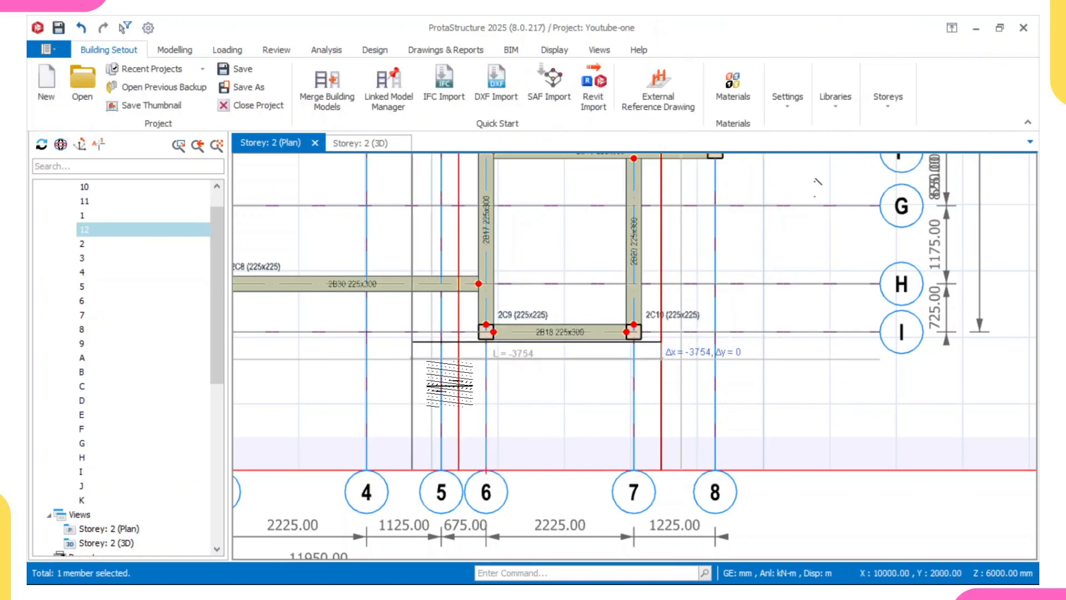
# - Examine the storey 2 plan from the lower axes up to the bays between axes A and B
pyautogui.scroll(3, 444, 449)
pyautogui.scroll(-5, 451, 444)
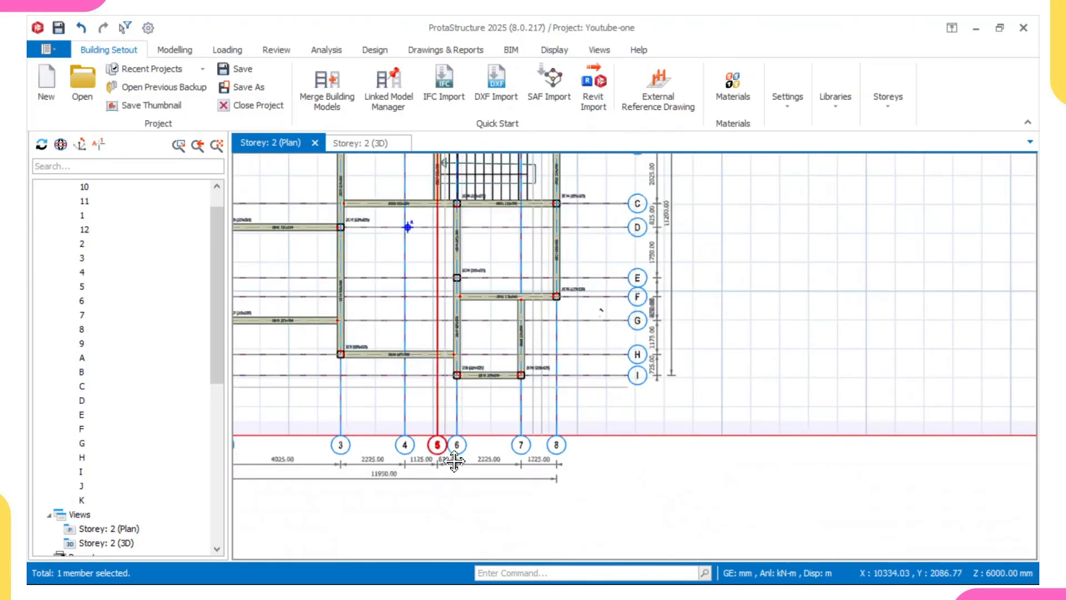
pyautogui.scroll(-3, 461, 311)
pyautogui.scroll(3, 389, 244)
pyautogui.moveTo(376, 213); pyautogui.dragTo(410, 321, button='middle')
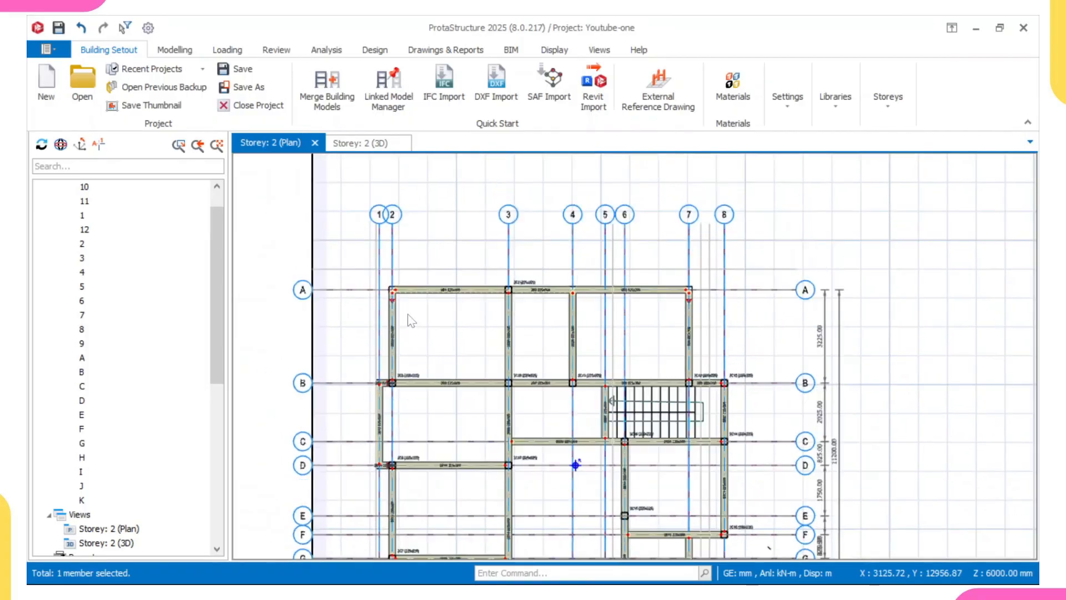
pyautogui.scroll(-5, 156, 419)
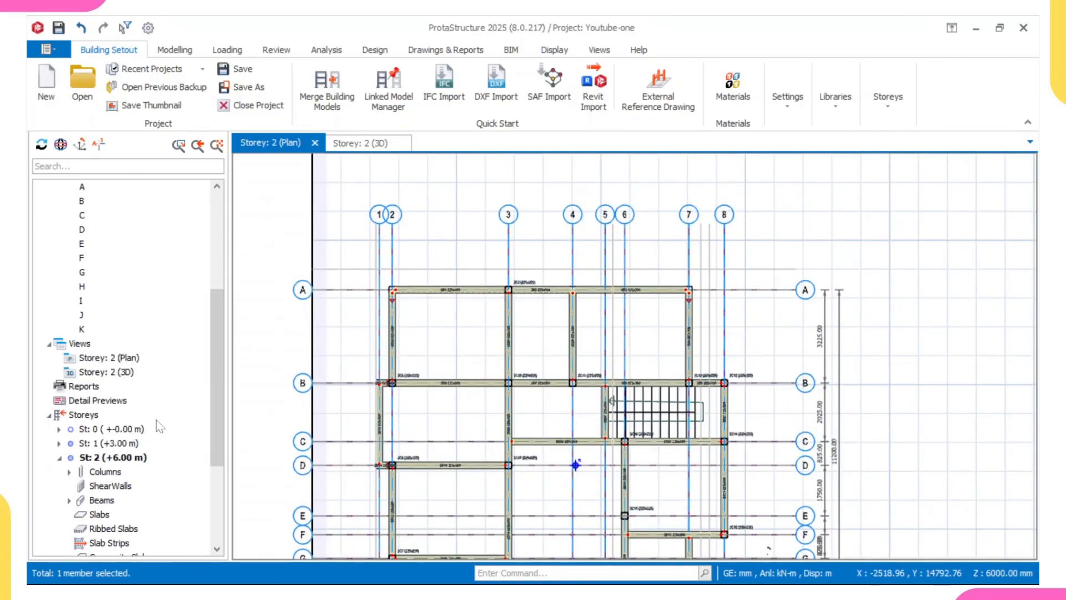
pyautogui.scroll(3, 479, 316)
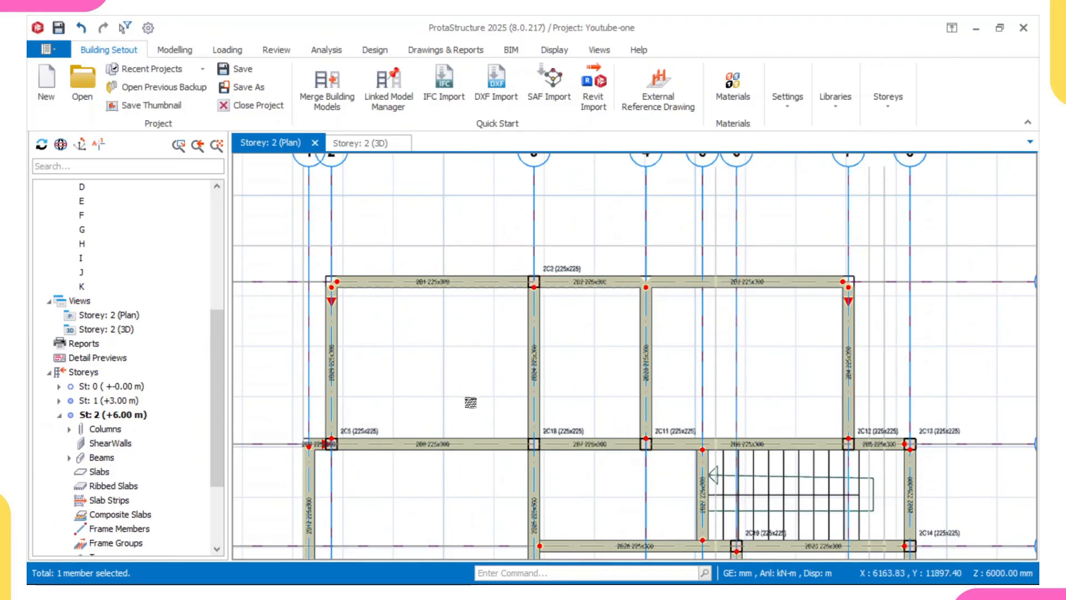
pyautogui.scroll(2, 343, 411)
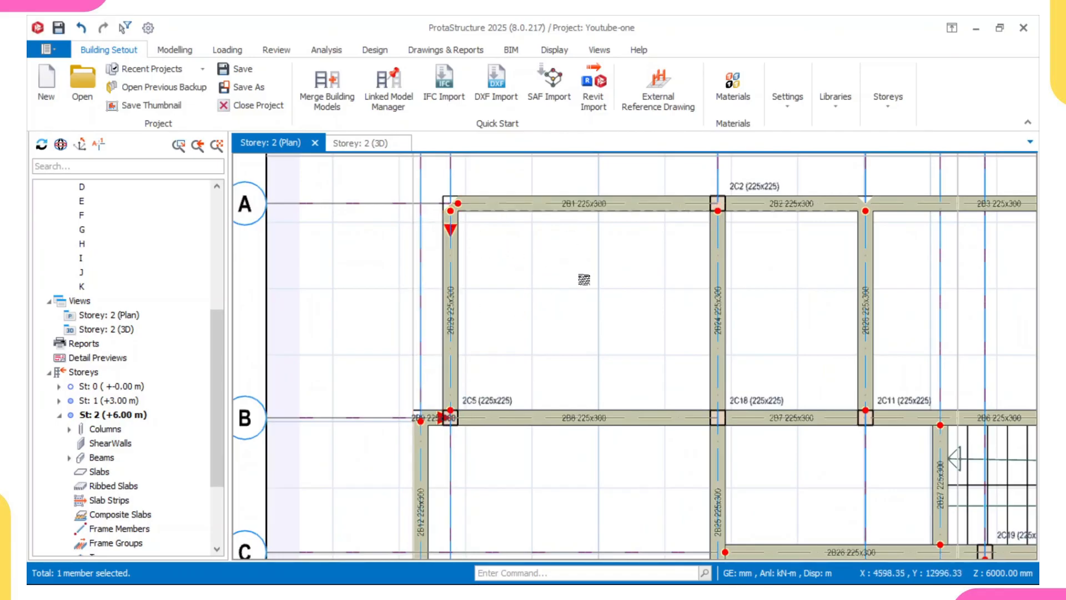
pyautogui.click(577, 420)
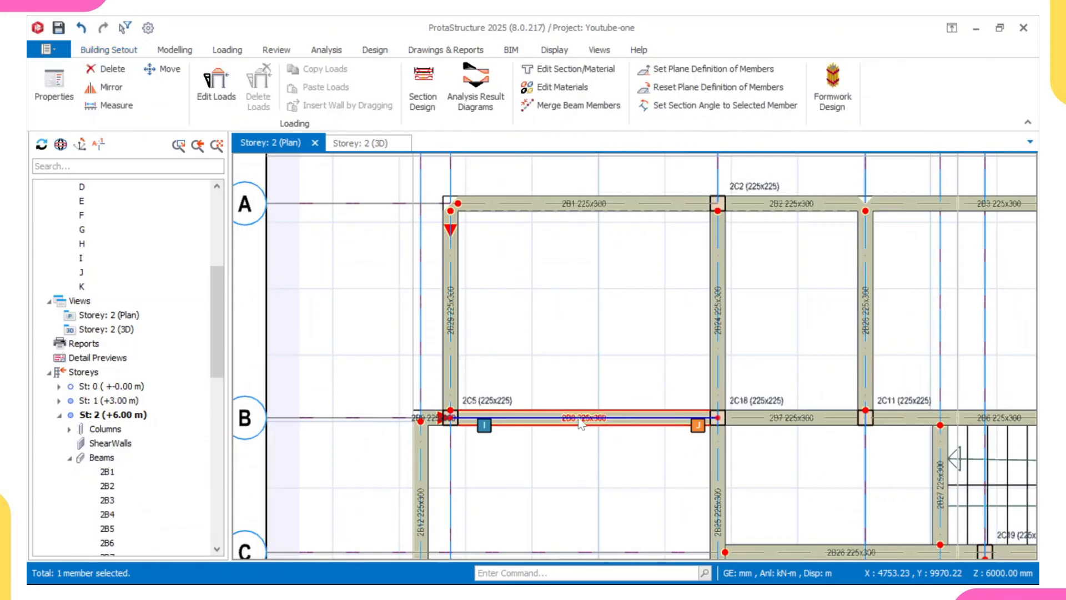
pyautogui.moveTo(592, 362); pyautogui.dragTo(483, 350, button='middle')
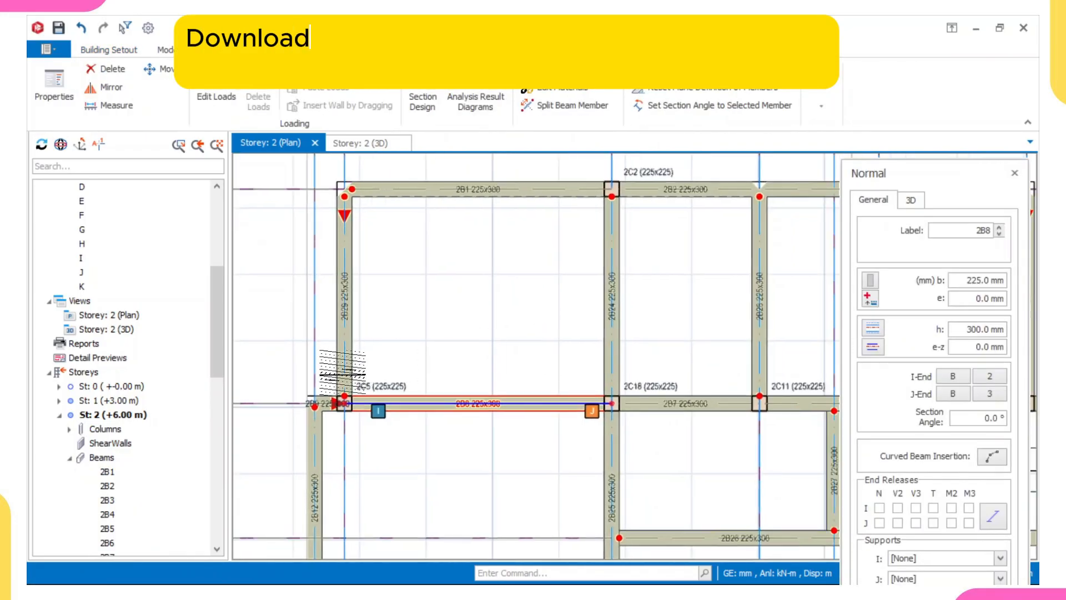
pyautogui.scroll(2, 323, 396)
pyautogui.scroll(-4, 301, 333)
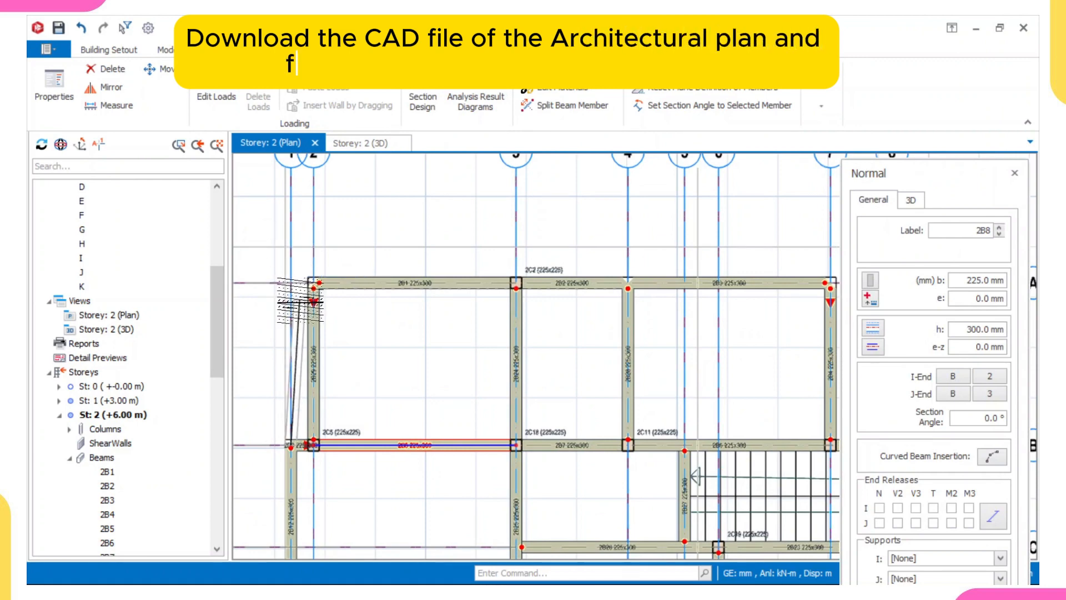
pyautogui.scroll(3, 292, 249)
pyautogui.press('Escape')
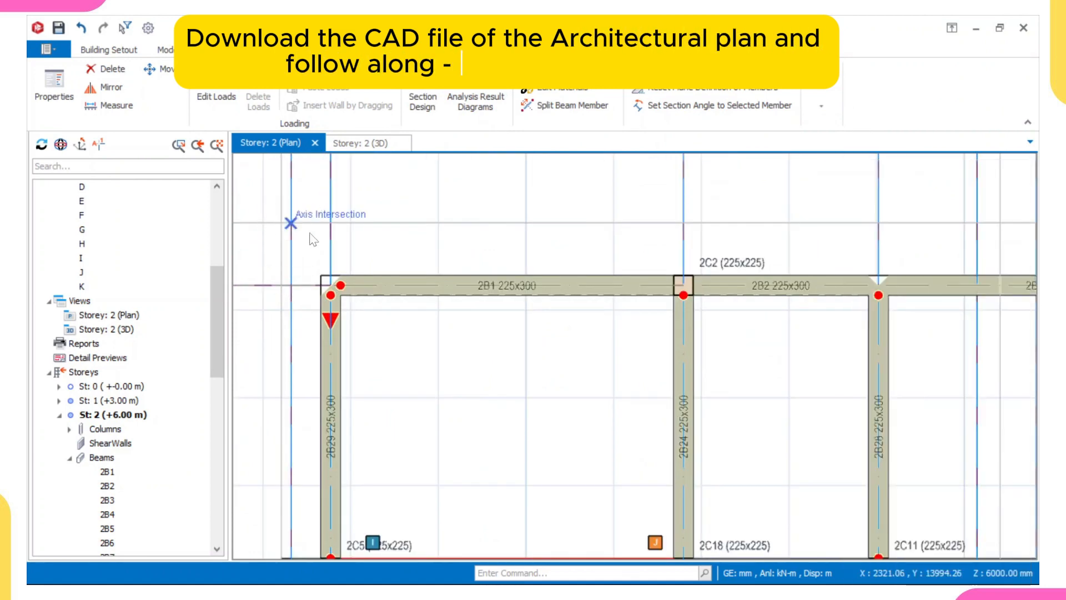
# - Insert a 225x225 column modelled on column 2C2 at the intersection of hidden axes J and 9, outside the plan's upper-left corner
pyautogui.click(730, 261)
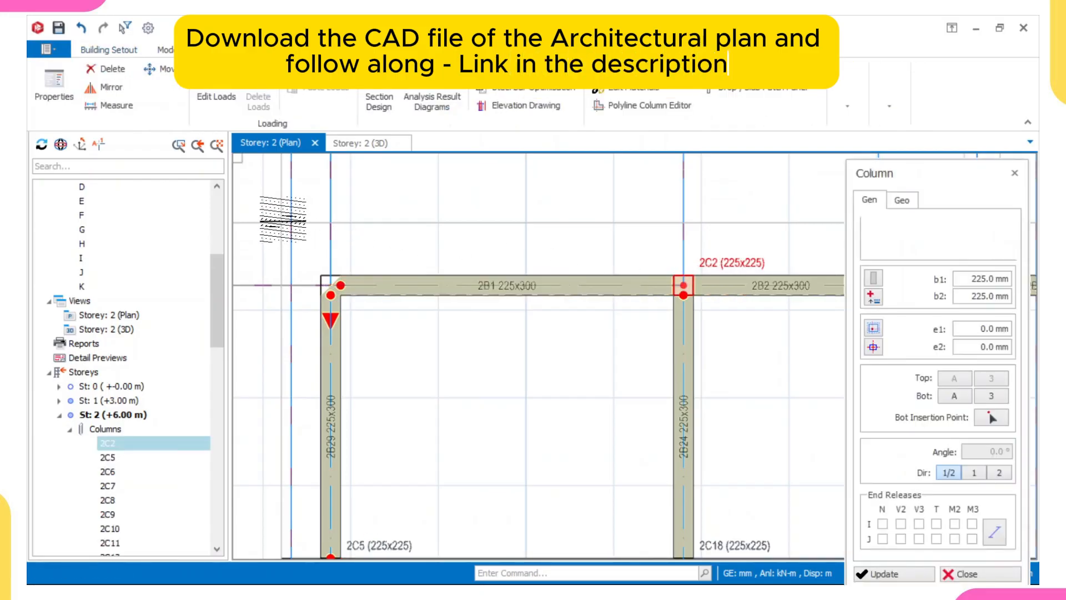
pyautogui.scroll(-2, 339, 233)
pyautogui.scroll(-3, 287, 288)
pyautogui.scroll(3, 405, 388)
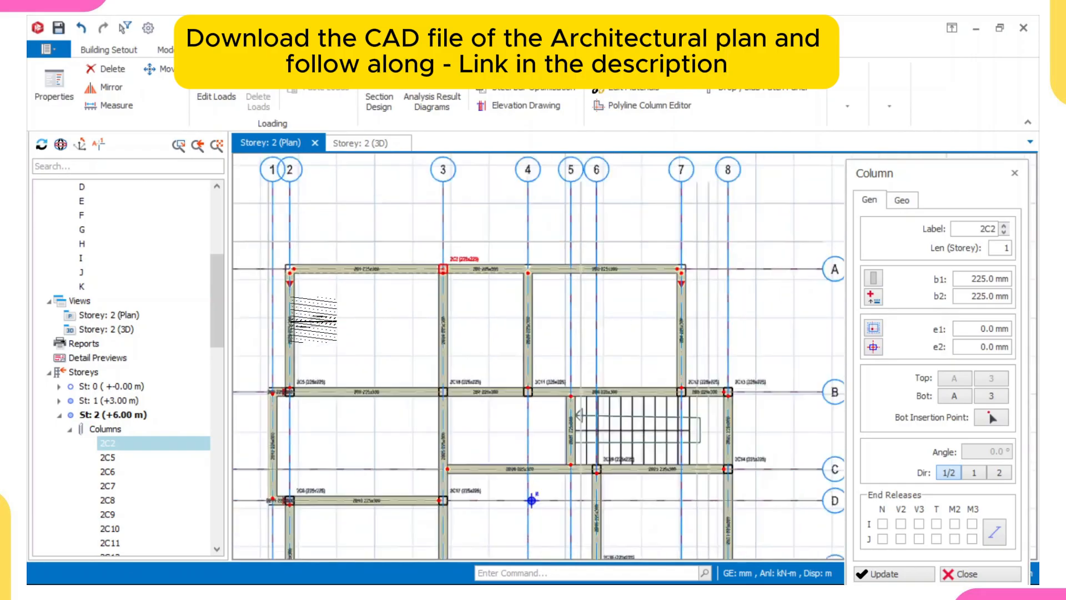
pyautogui.scroll(3, 481, 314)
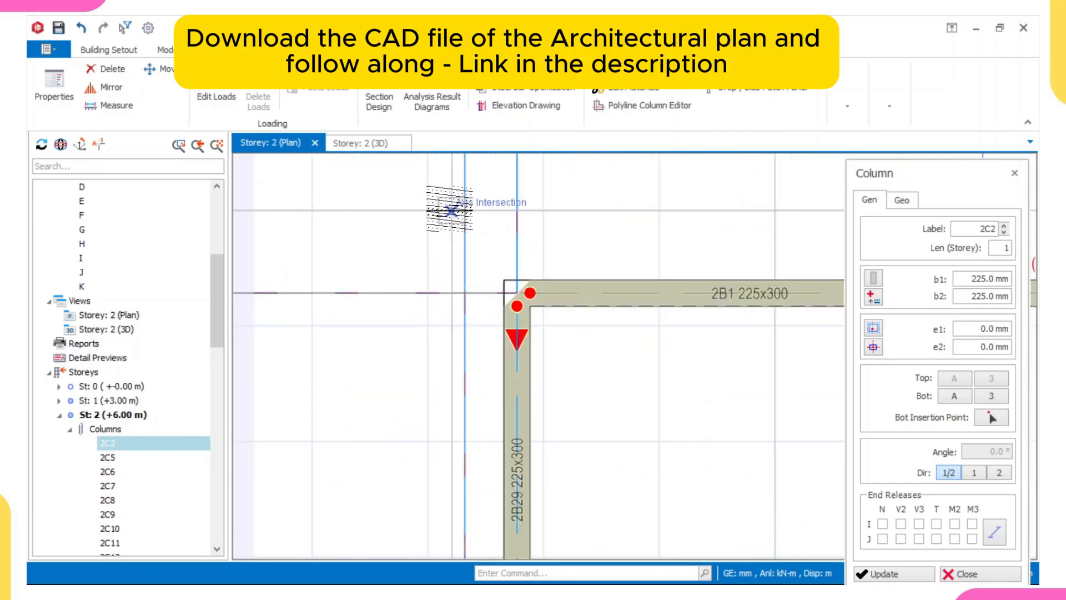
pyautogui.click(451, 211)
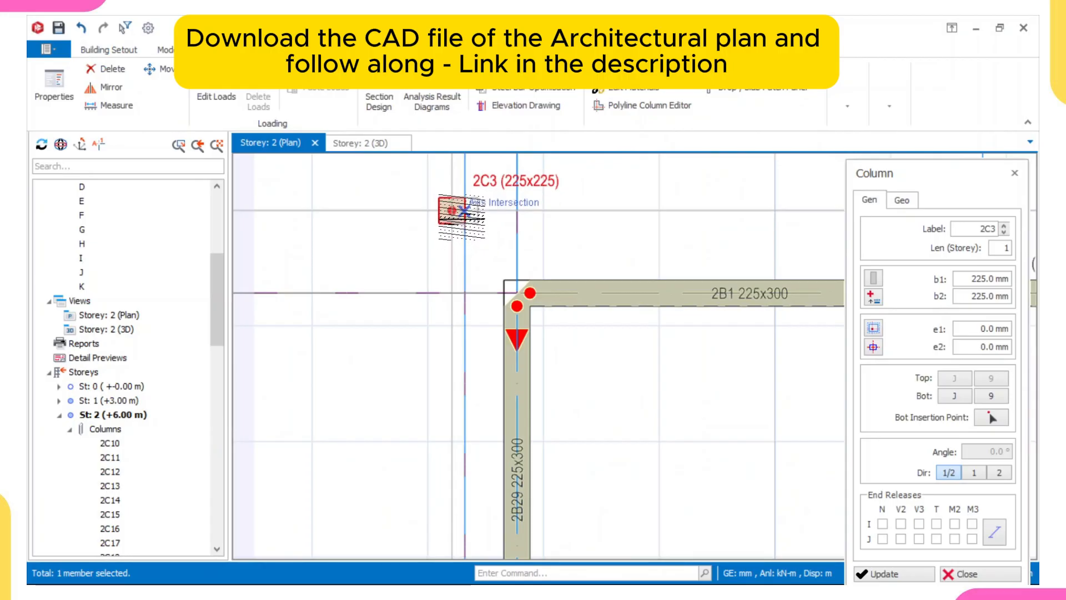
pyautogui.press('Escape')
# - Align column 2C3's upper-left corner with its axis intersection, giving e1 112.5 mm and e2 -112.5 mm, and apply the change
pyautogui.scroll(1, 465, 232)
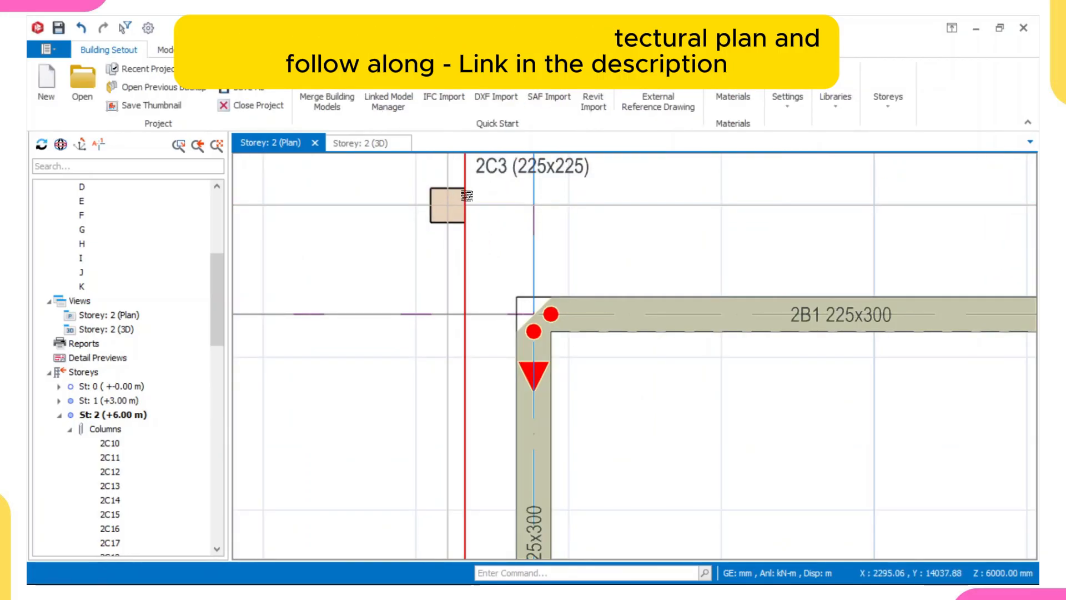
pyautogui.click(501, 166)
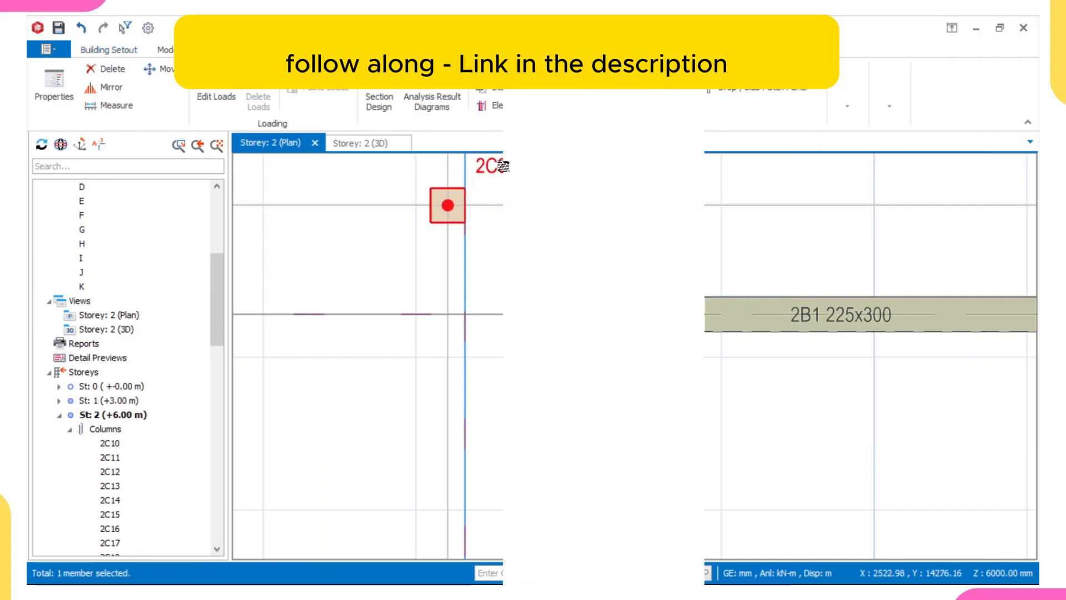
pyautogui.click(658, 106)
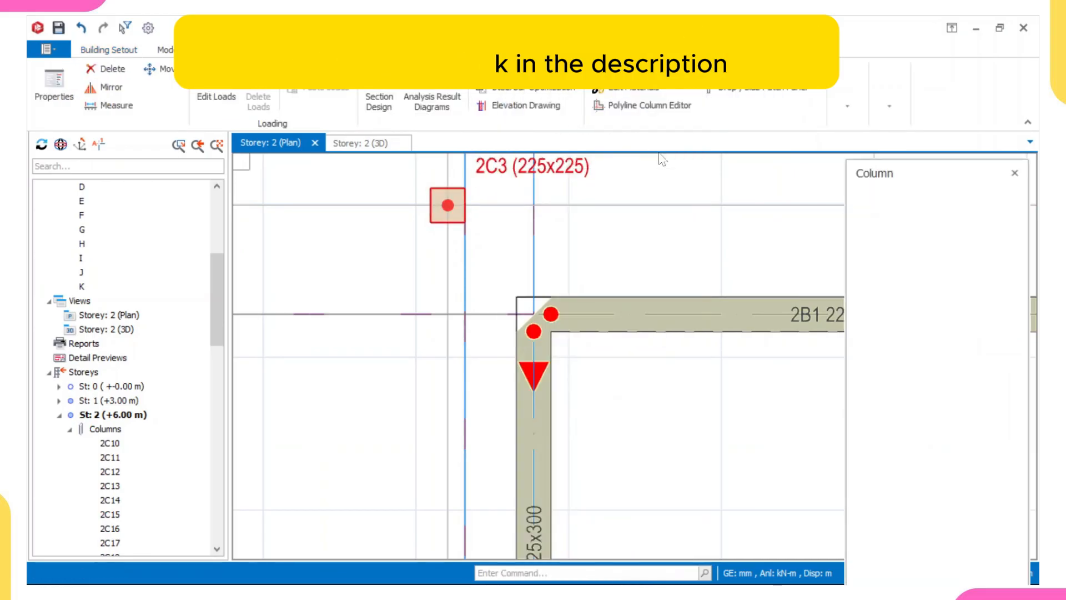
pyautogui.click(874, 348)
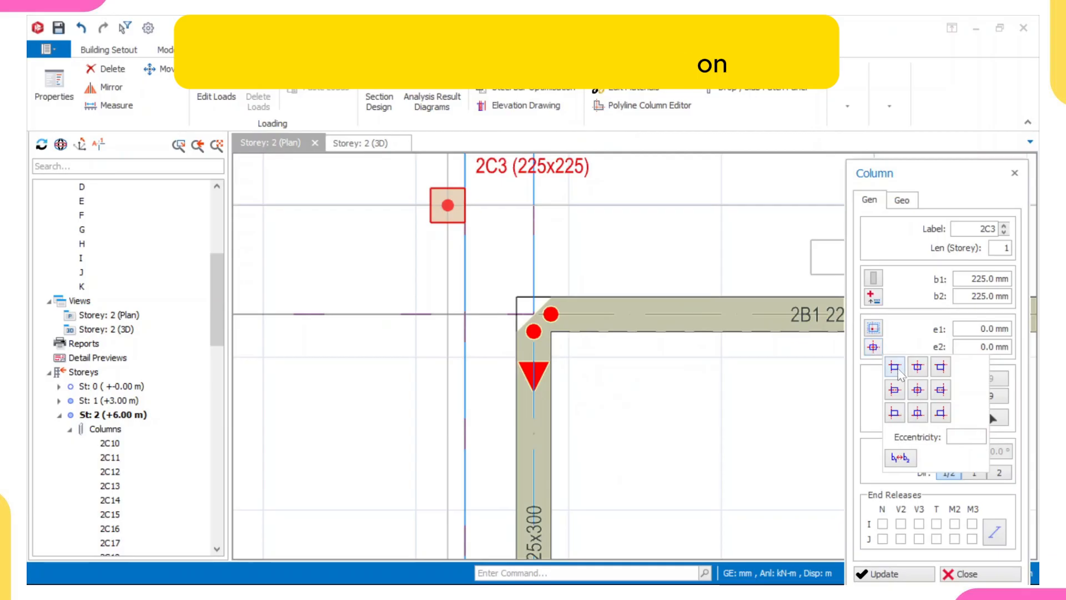
pyautogui.click(894, 367)
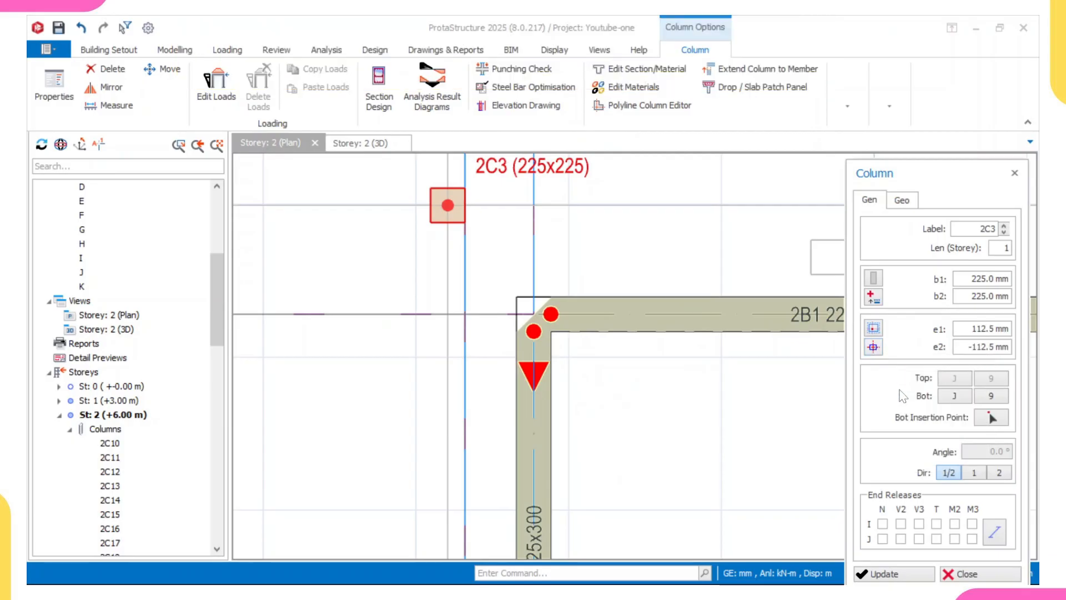
pyautogui.click(879, 574)
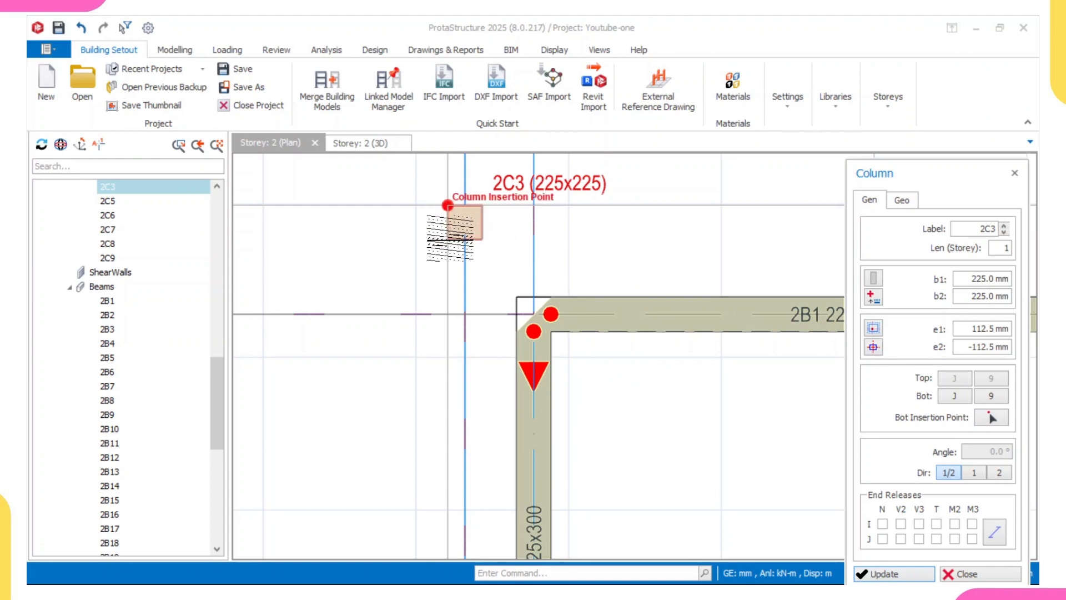
pyautogui.click(448, 205)
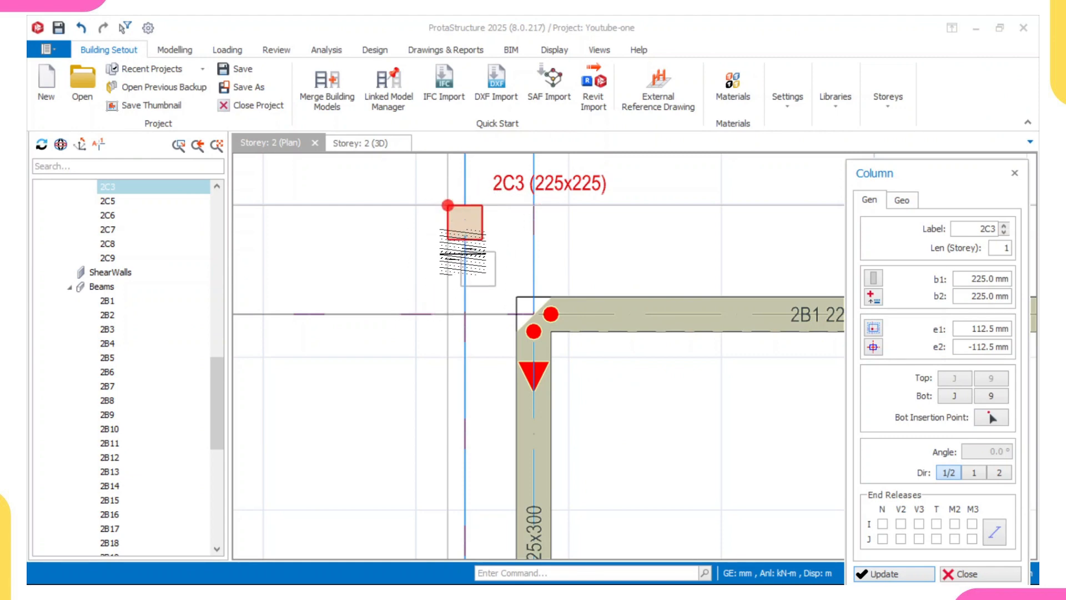
# - Insert a 225x225 column like 2C2 where axis 4 meets hidden axis J, with eccentricities e1 0 and e2 -112.5 mm
pyautogui.scroll(-3, 472, 250)
pyautogui.moveTo(539, 241); pyautogui.dragTo(398, 271, button='middle')
pyautogui.press('Escape')
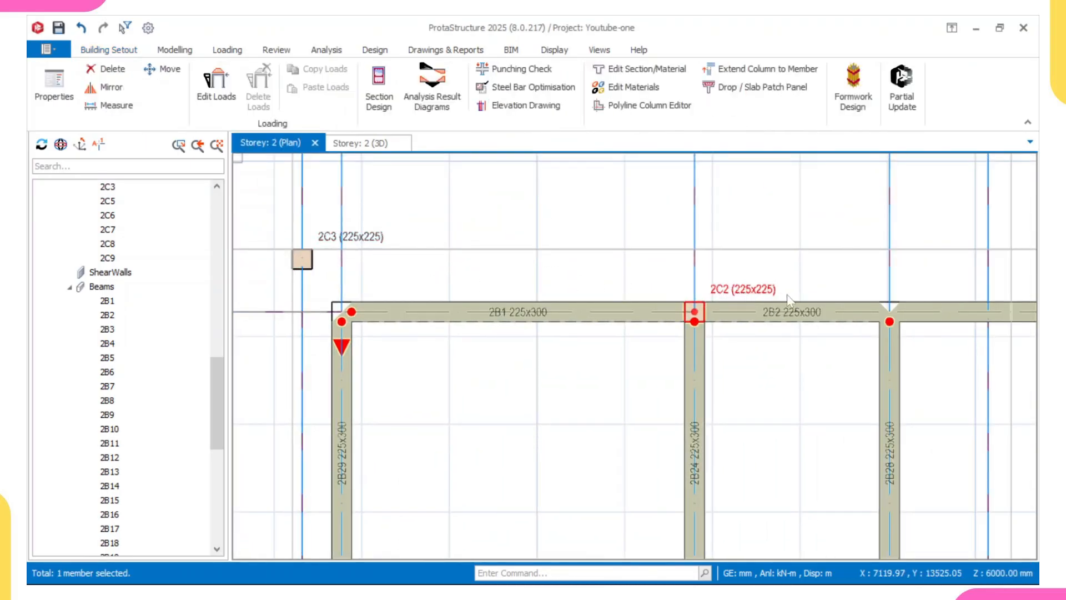
pyautogui.scroll(-2, 728, 288)
pyautogui.moveTo(728, 288); pyautogui.dragTo(553, 281, button='middle')
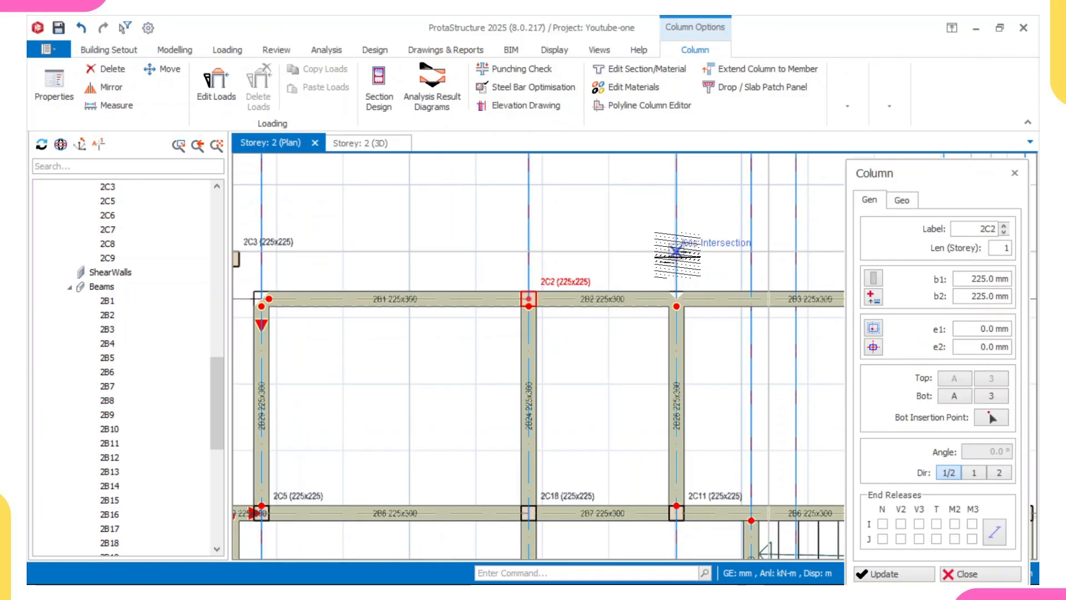
pyautogui.click(675, 251)
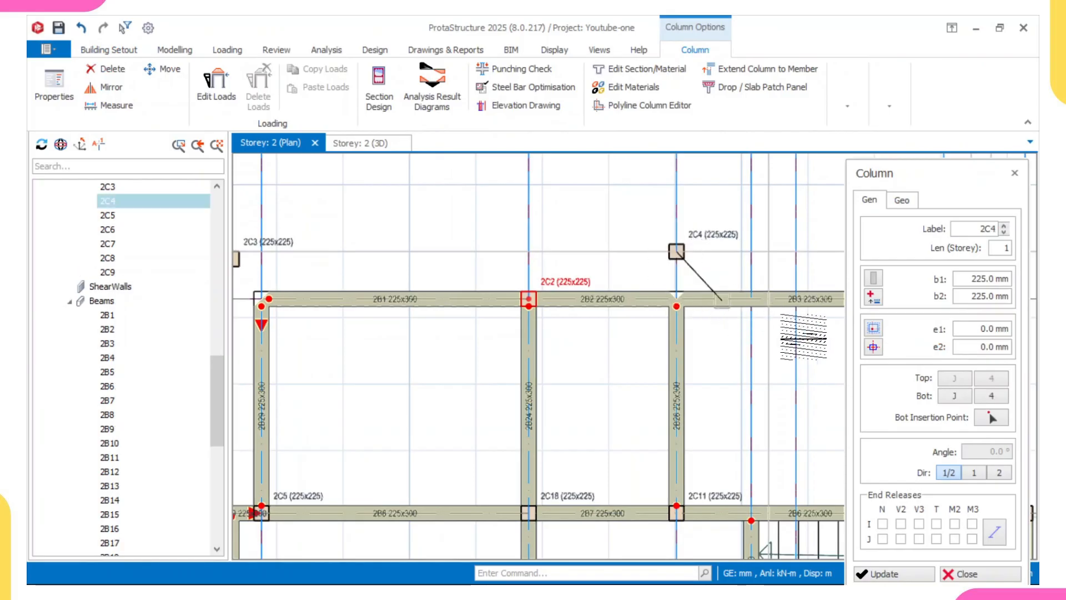
pyautogui.click(873, 346)
pyautogui.click(917, 368)
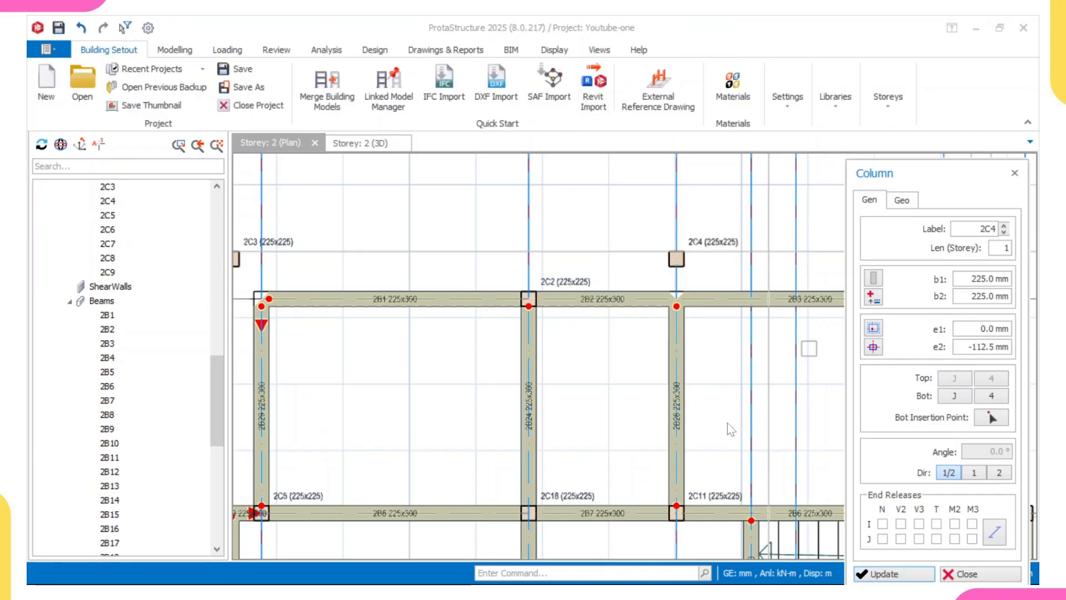
# - Insert 225x225 columns along hidden axis J at axis 7 and at the first hidden axis to its right, with e2 -112.5 mm
pyautogui.scroll(-3, 721, 378)
pyautogui.moveTo(813, 328); pyautogui.dragTo(611, 335, button='middle')
pyautogui.scroll(3, 632, 321)
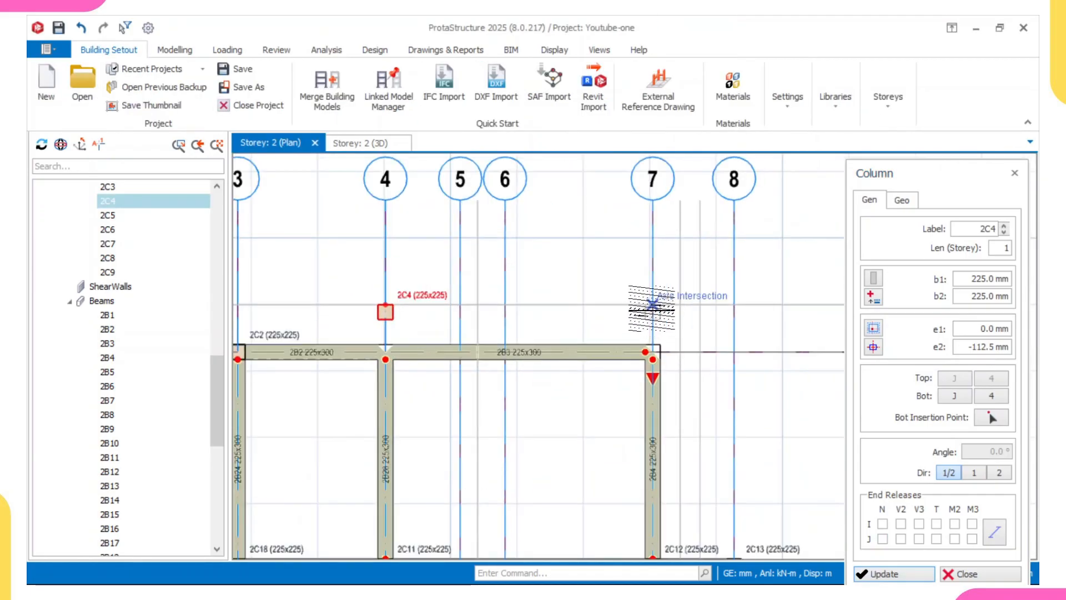
pyautogui.click(636, 333)
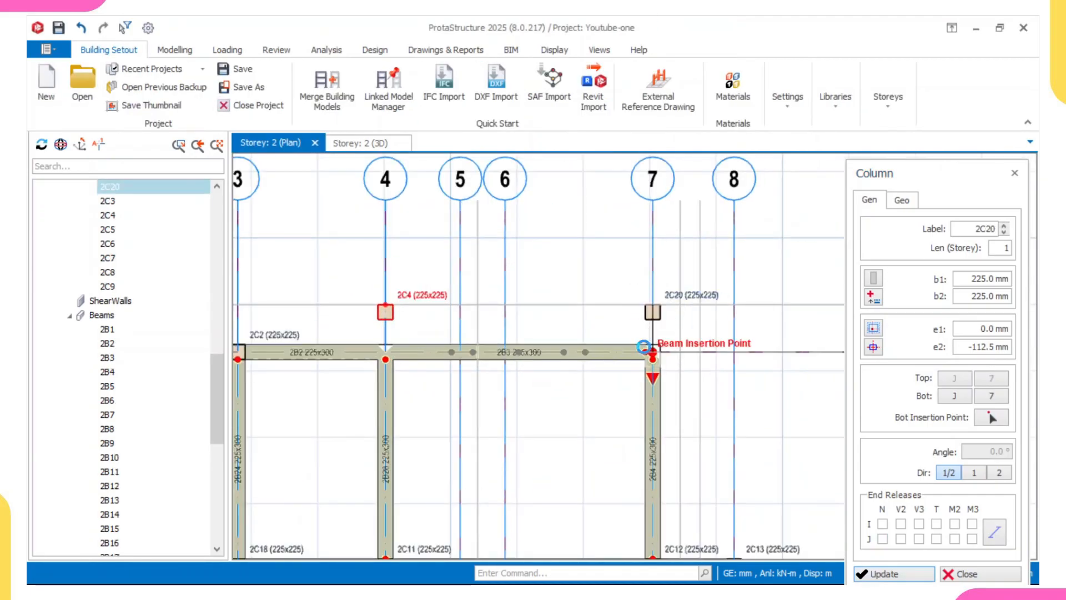
pyautogui.click(873, 347)
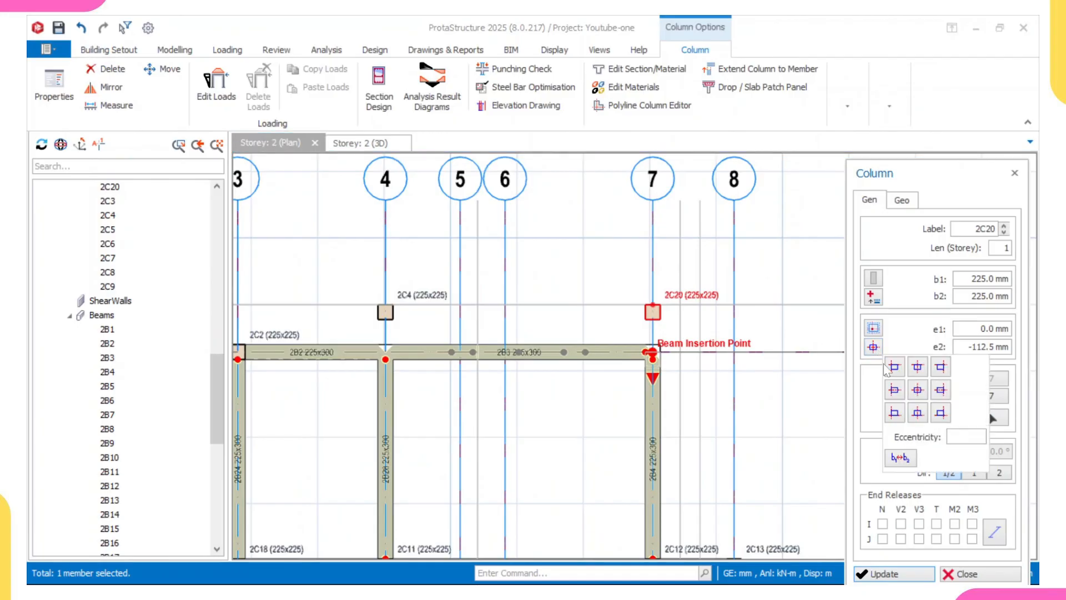
pyautogui.click(940, 367)
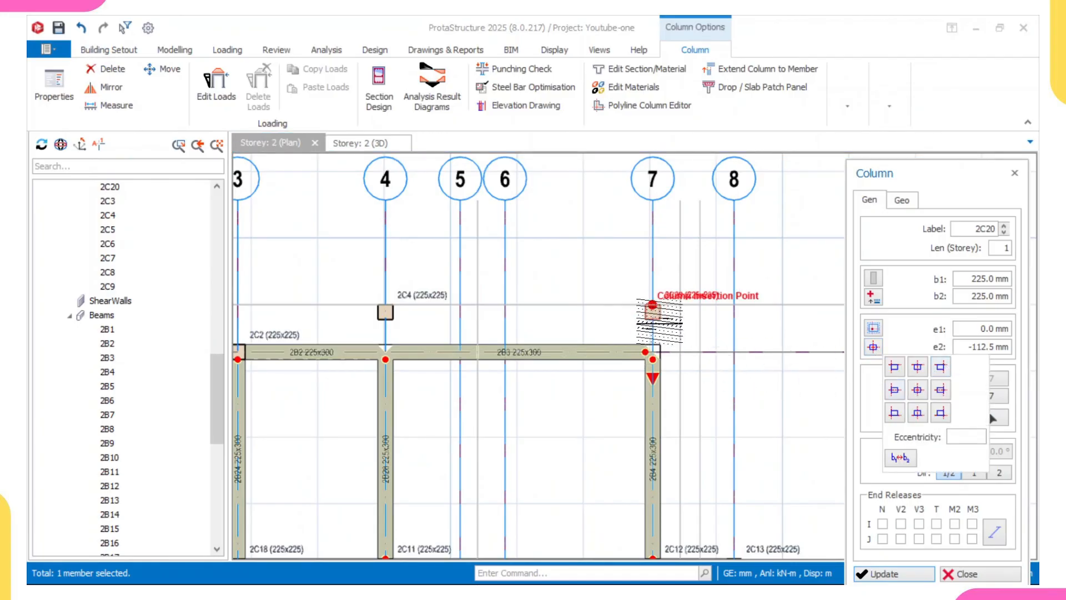
pyautogui.scroll(1, 678, 302)
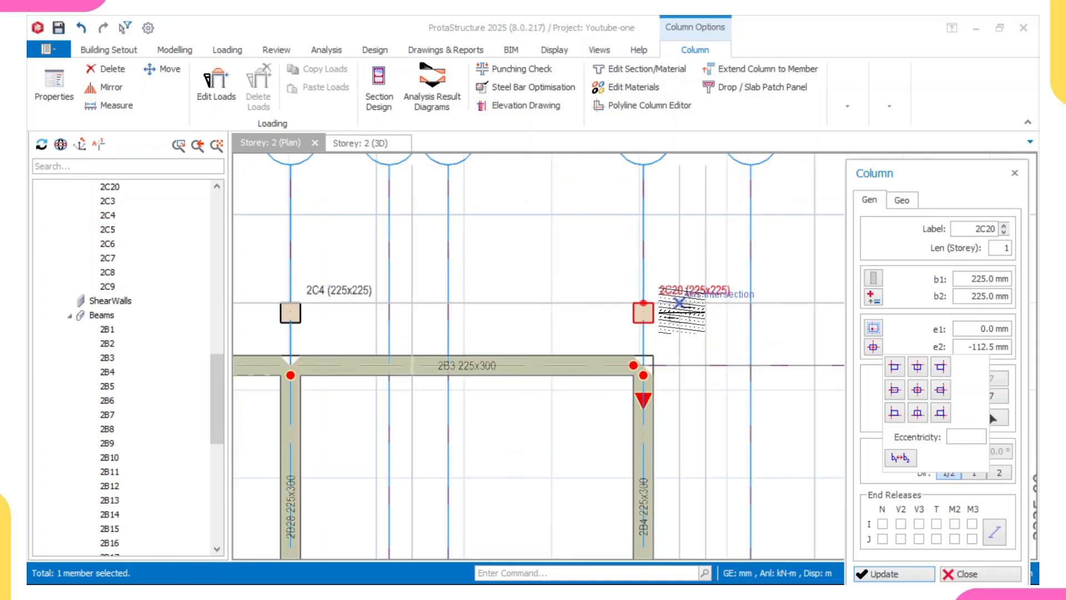
pyautogui.click(679, 310)
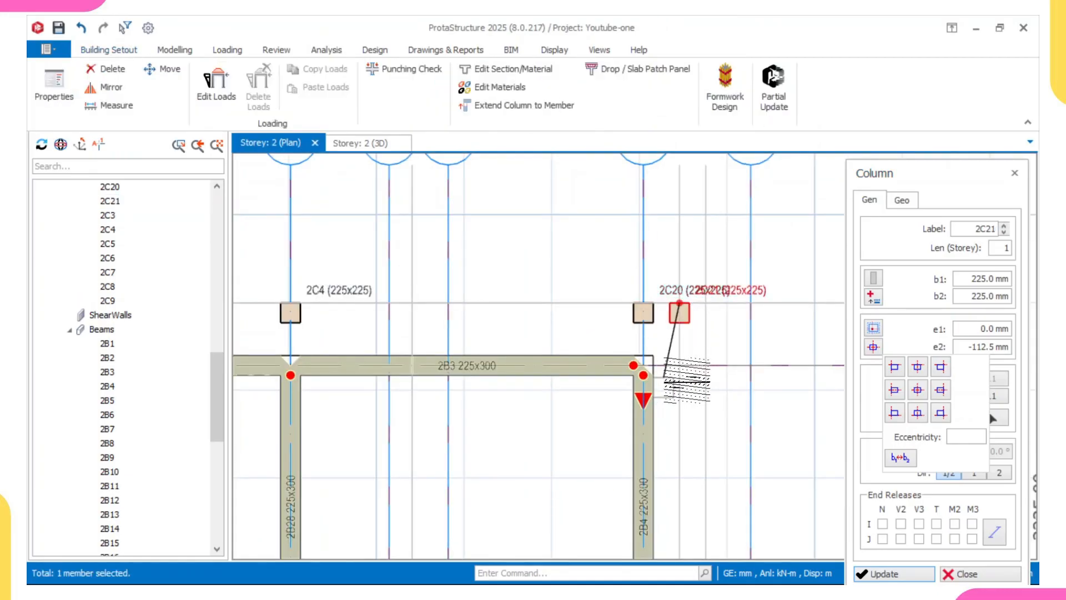
# - Insert a 225x225 column where hidden axis J meets the second hidden axis between axes 7 and 8
pyautogui.scroll(-1, 688, 389)
pyautogui.scroll(-1, 694, 405)
pyautogui.moveTo(695, 441); pyautogui.dragTo(676, 334, button='middle')
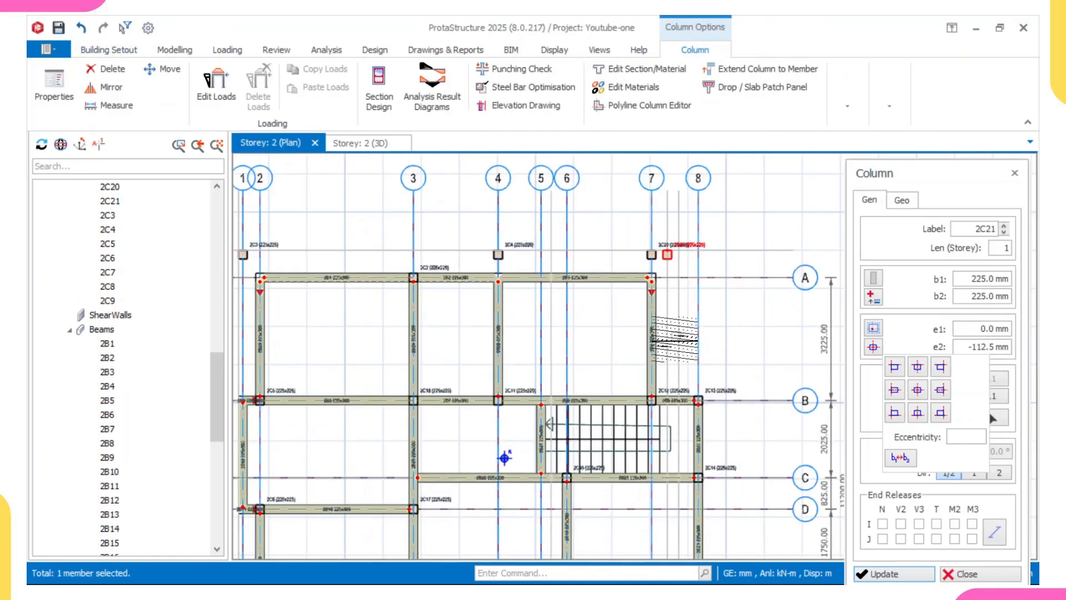
pyautogui.scroll(-2, 678, 339)
pyautogui.moveTo(690, 444); pyautogui.dragTo(690, 430, button='middle')
pyautogui.scroll(1, 687, 489)
pyautogui.scroll(3, 681, 244)
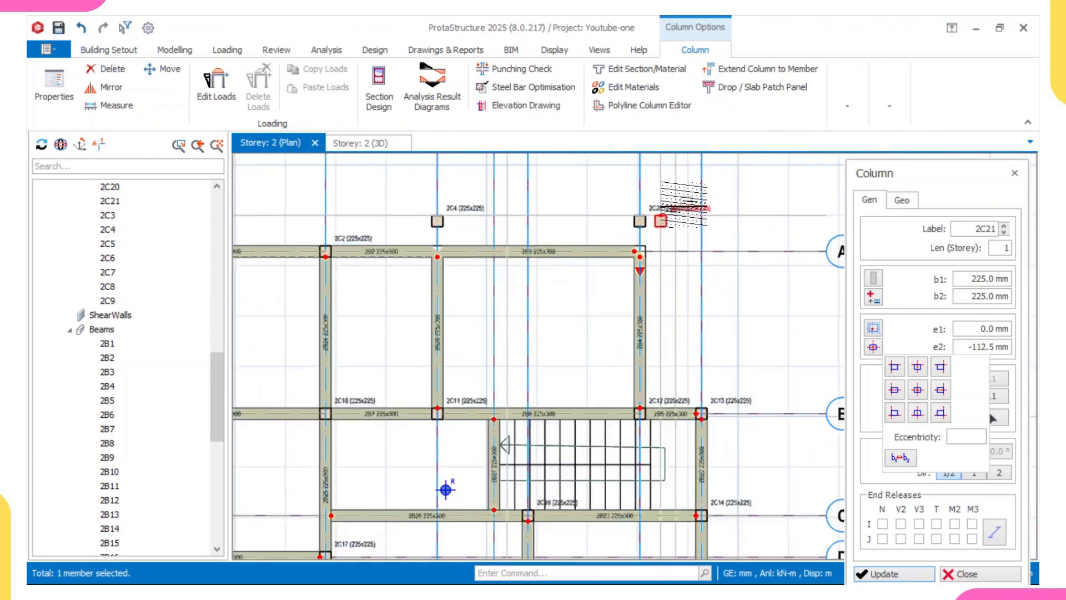
pyautogui.click(670, 214)
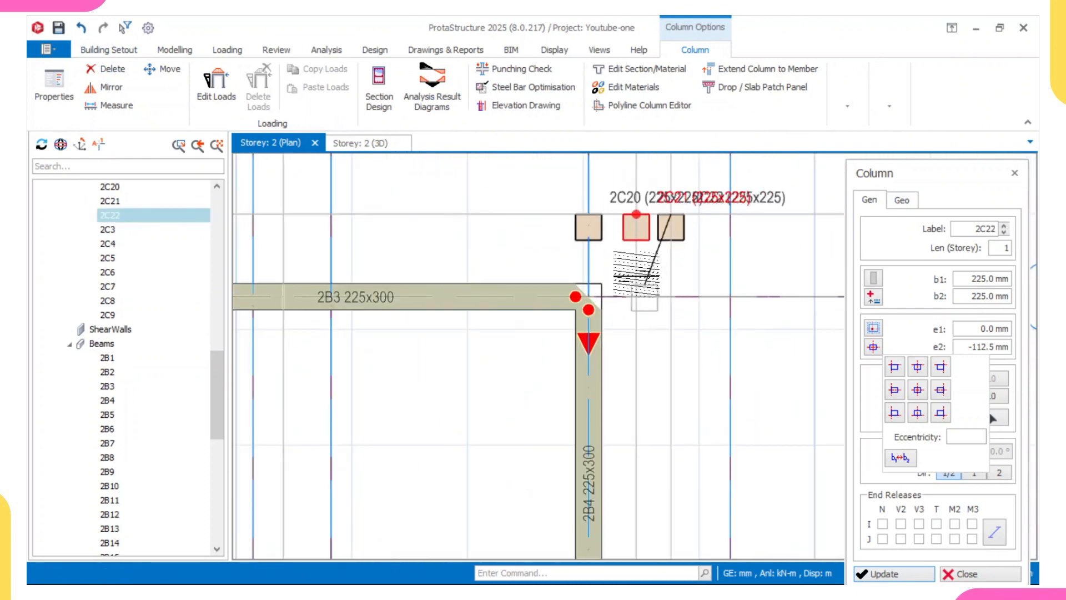
# - Align the rightmost new column's upper-right corner with its axis intersection, giving e1 and e2 of -112.5 mm
pyautogui.click(940, 367)
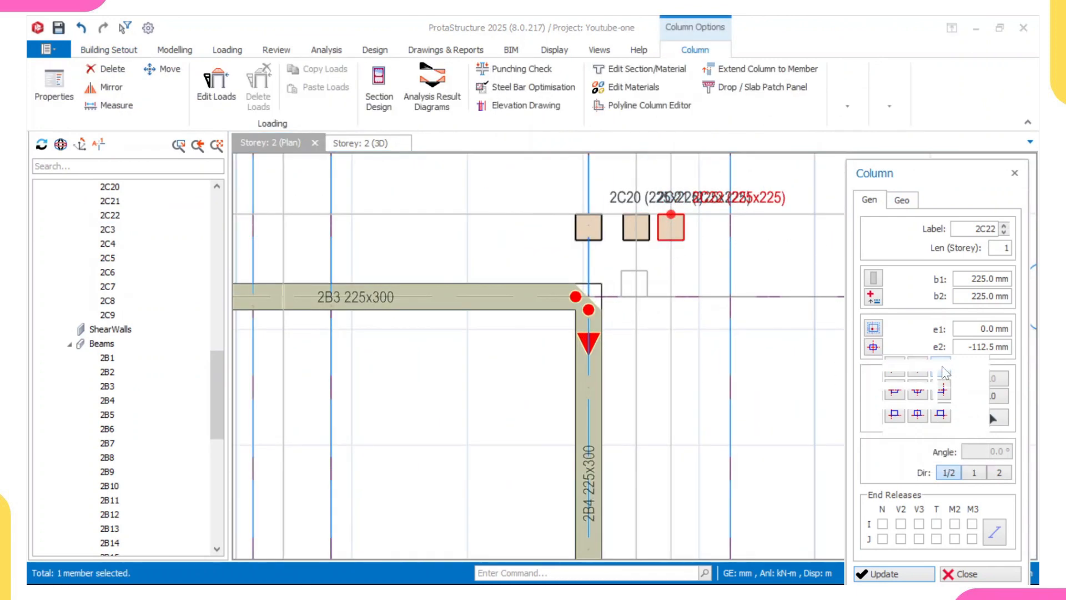
pyautogui.click(873, 347)
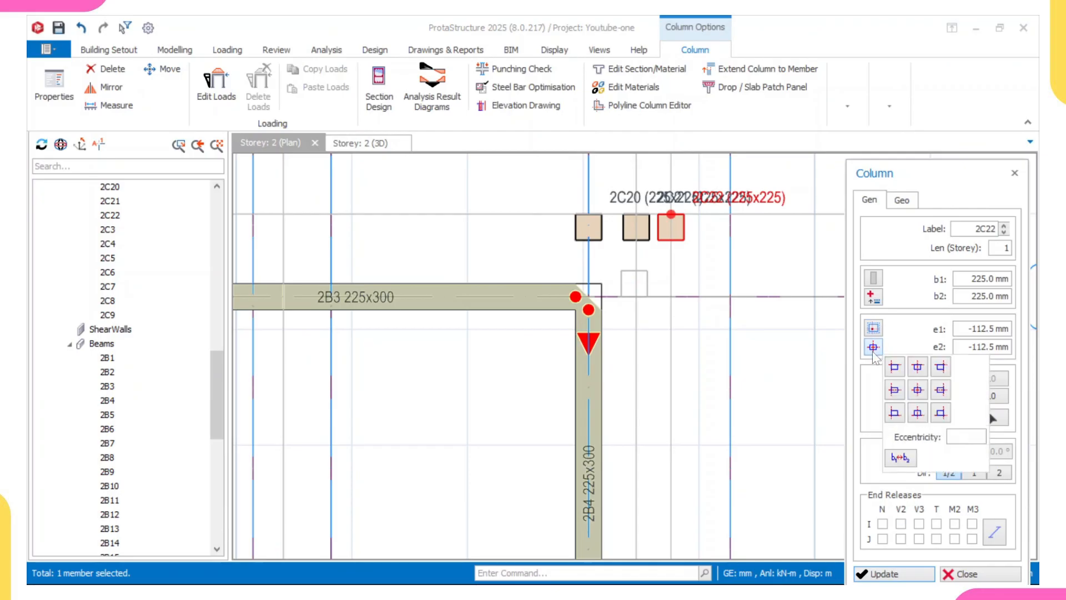
pyautogui.click(940, 367)
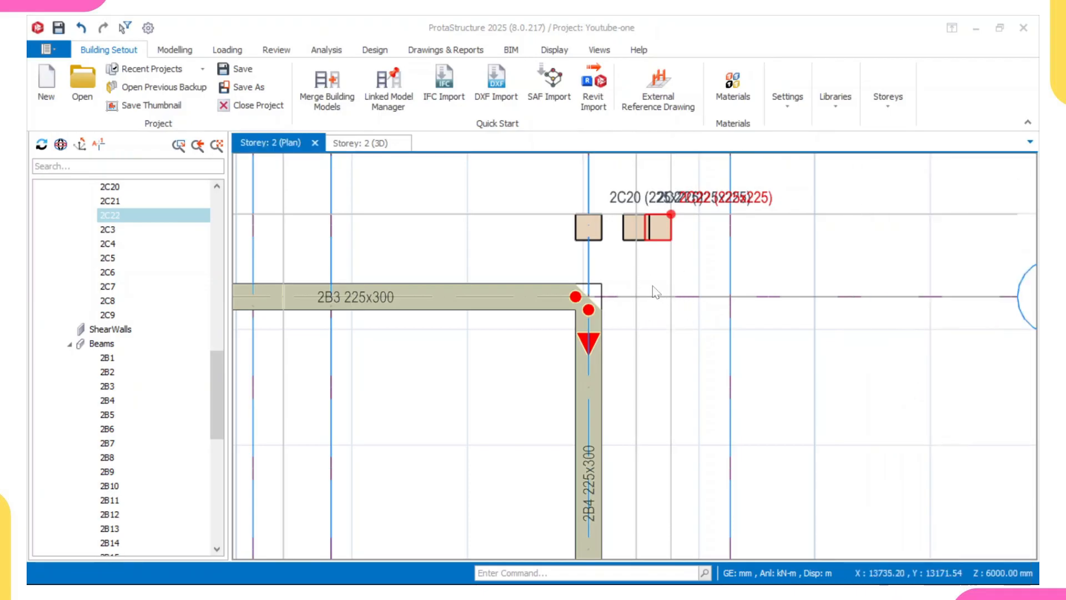
# - Delete the two columns on hidden axis J at axis 7 and at the first hidden axis to its right
pyautogui.click(597, 234)
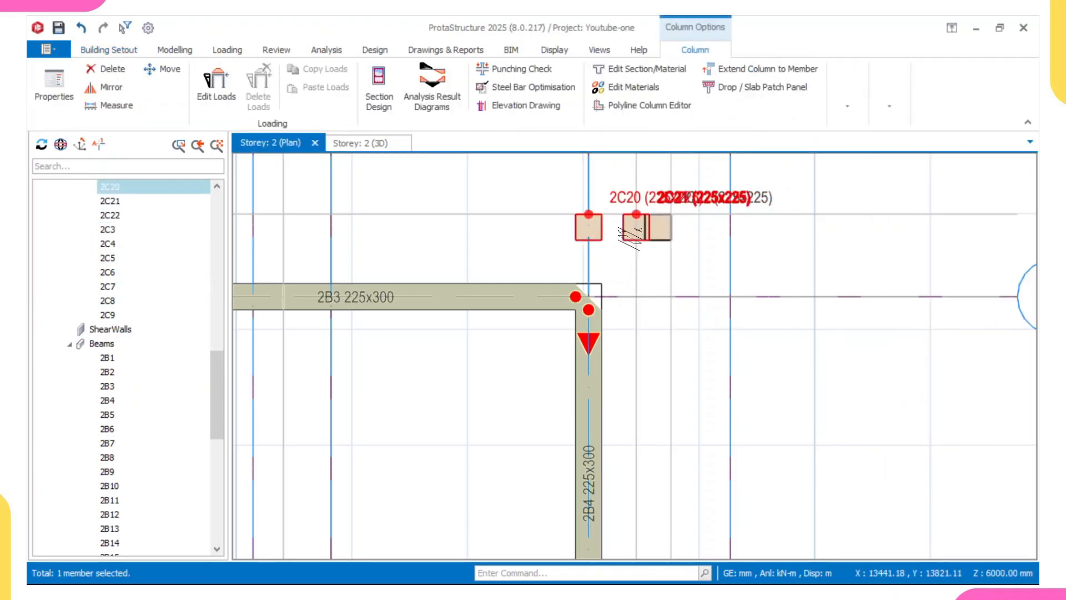
pyautogui.keyDown('ctrl'); pyautogui.click(632, 229); pyautogui.keyUp('ctrl')
pyautogui.rightClick(603, 192)
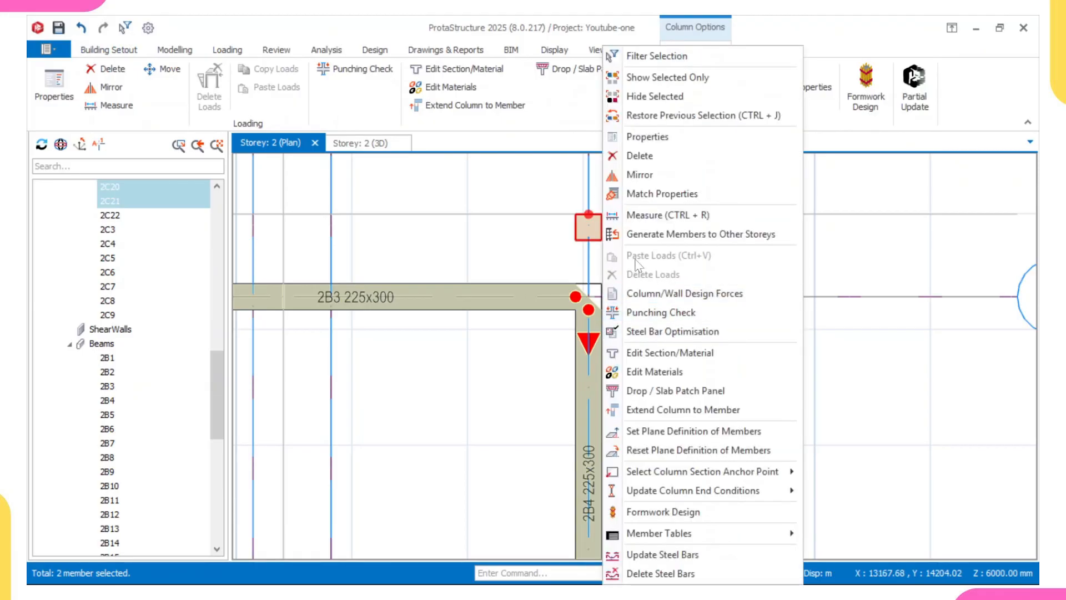
pyautogui.click(646, 156)
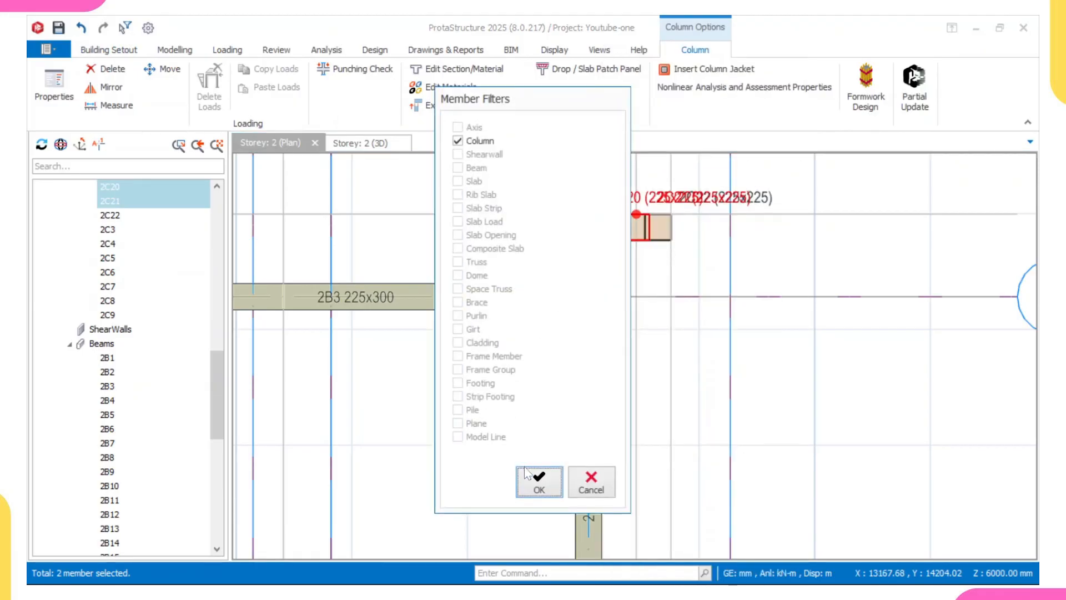
pyautogui.click(538, 480)
# - Insert a 225x300 beam modelled on beam 2B8 along hidden axis 9, from axis B up to hidden axis J at column 2C3
pyautogui.scroll(-5, 660, 244)
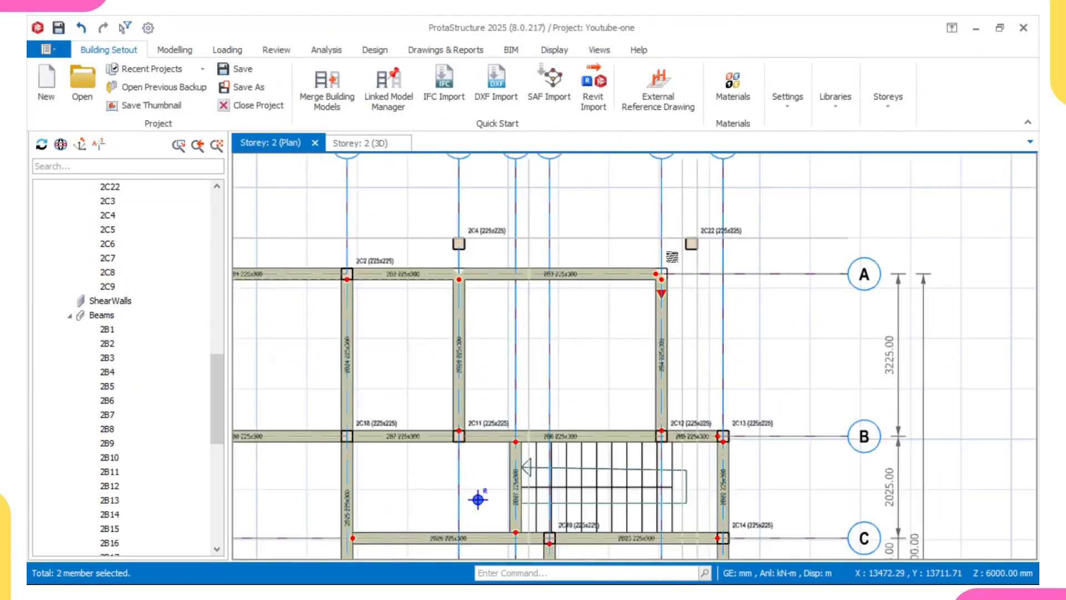
pyautogui.moveTo(496, 266); pyautogui.dragTo(651, 267, button='middle')
pyautogui.scroll(-2, 636, 273)
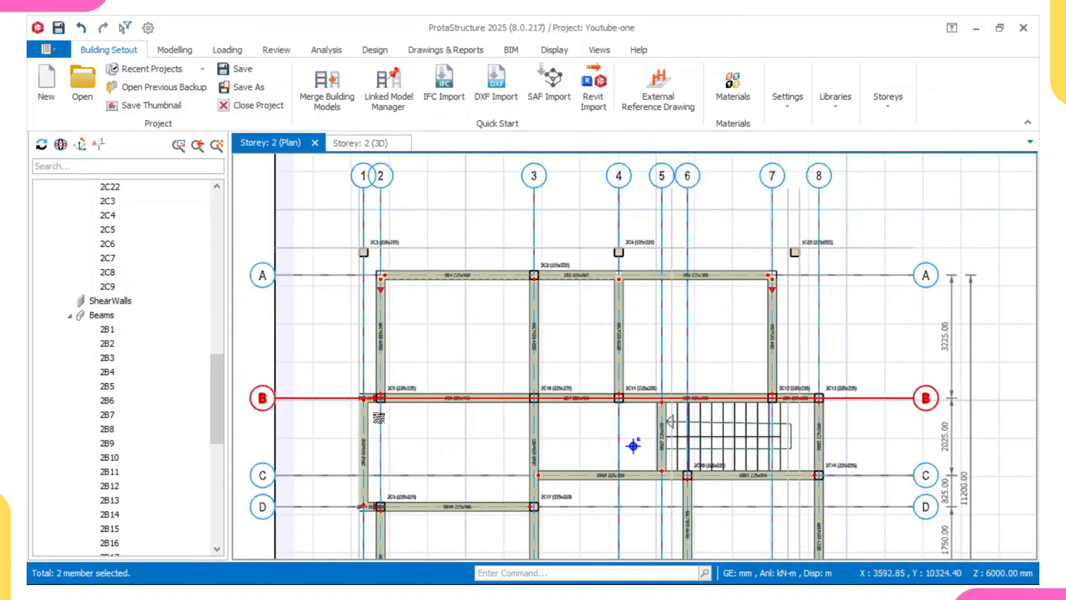
pyautogui.scroll(2, 359, 414)
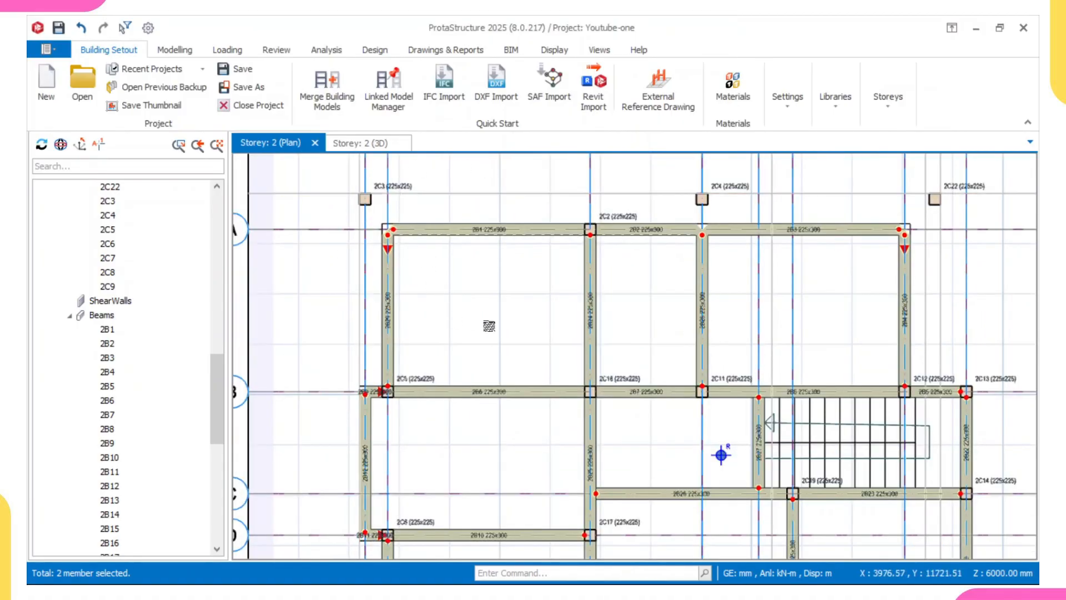
pyautogui.click(452, 395)
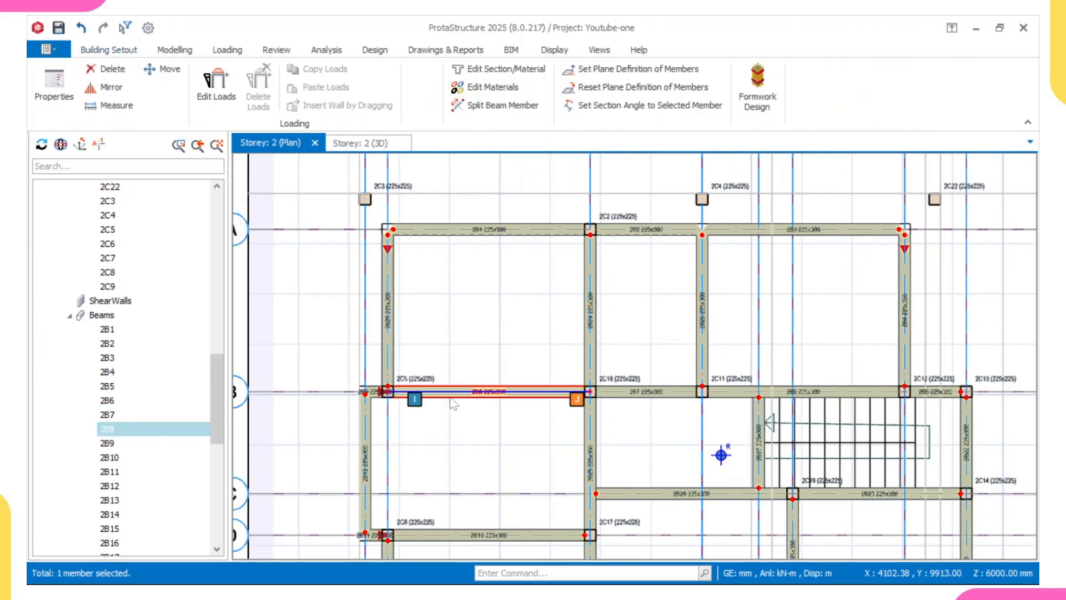
pyautogui.scroll(3, 366, 392)
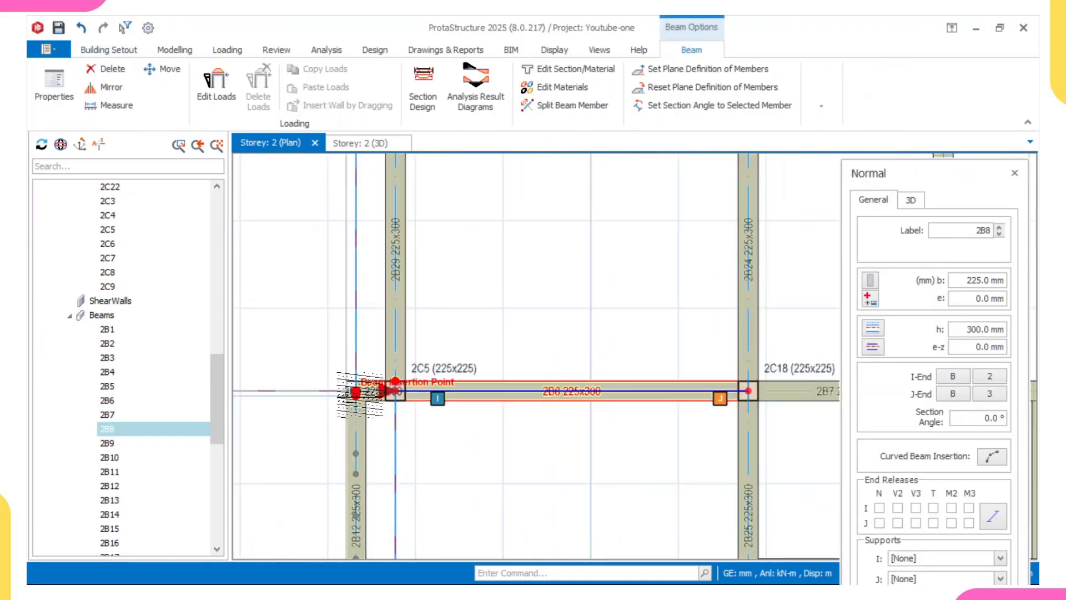
pyautogui.scroll(-3, 355, 392)
pyautogui.moveTo(356, 383); pyautogui.dragTo(355, 442, button='middle')
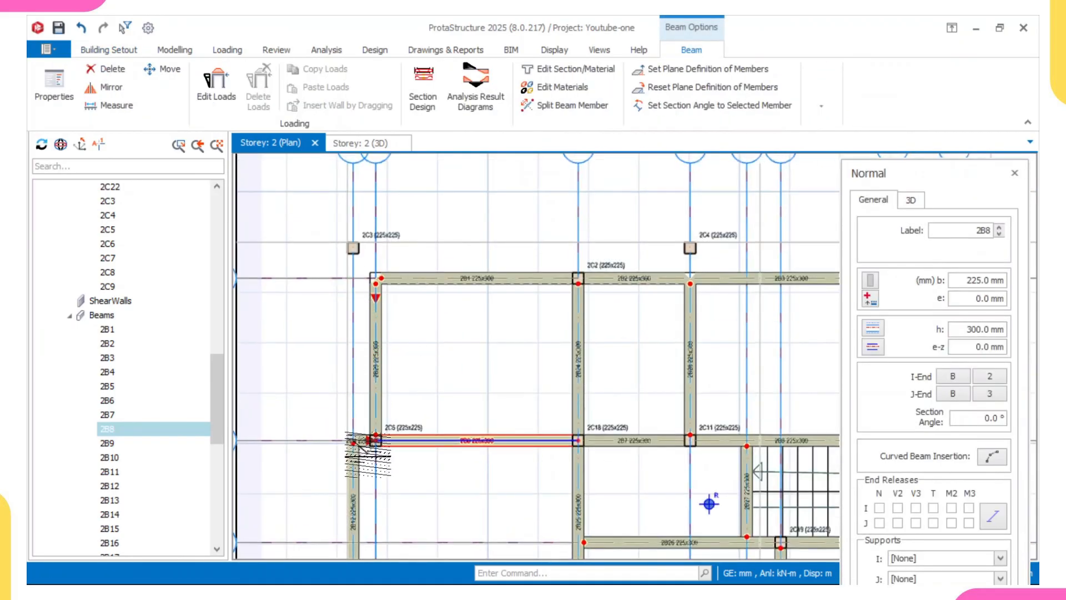
pyautogui.scroll(3, 357, 441)
pyautogui.scroll(-3, 356, 439)
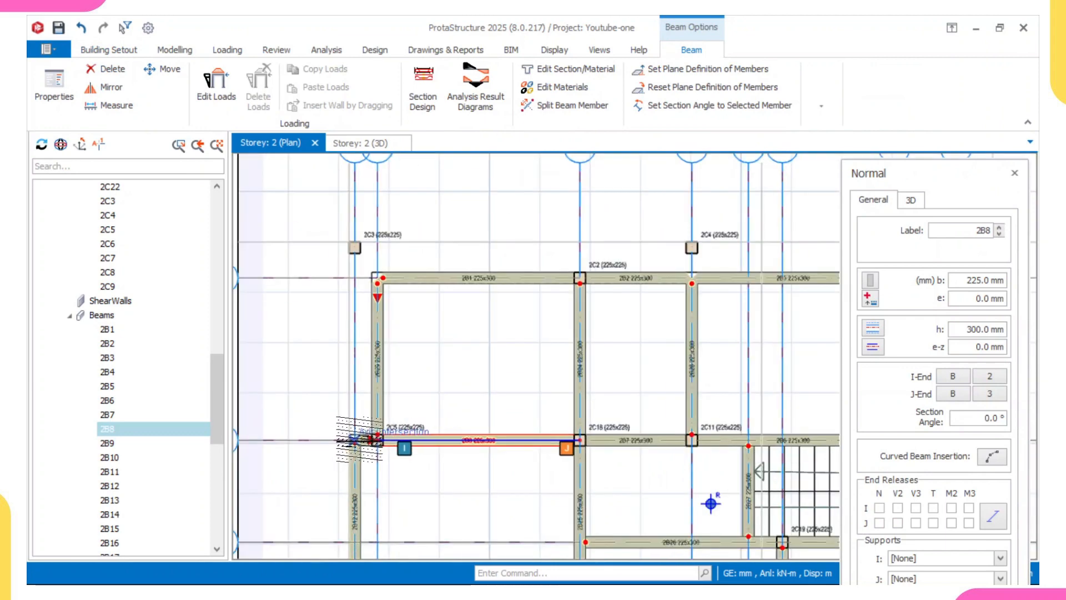
pyautogui.scroll(-2, 369, 440)
pyautogui.scroll(6, 366, 438)
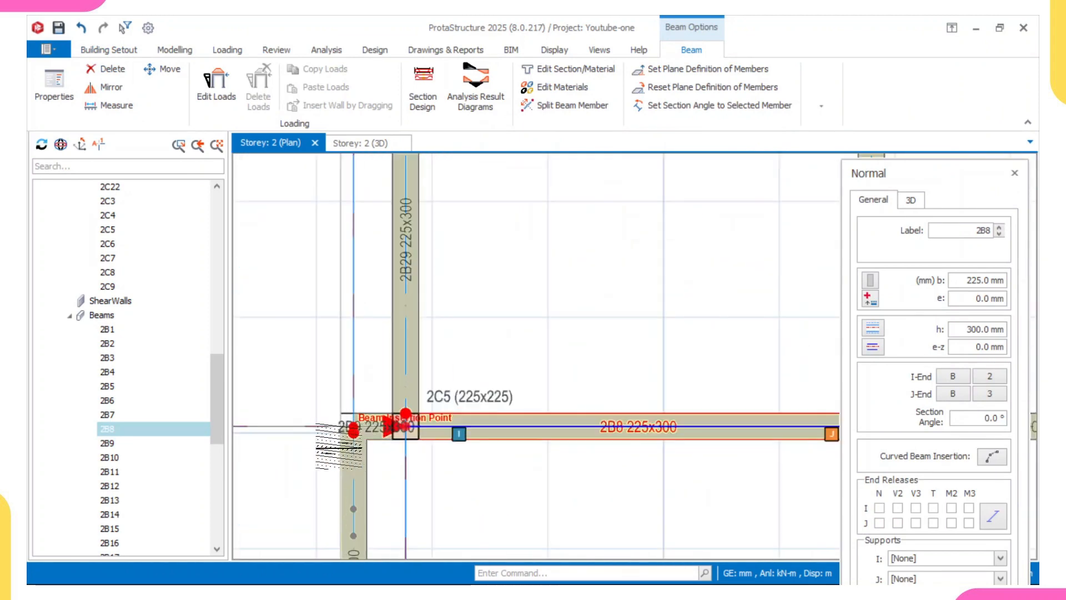
pyautogui.scroll(2, 344, 429)
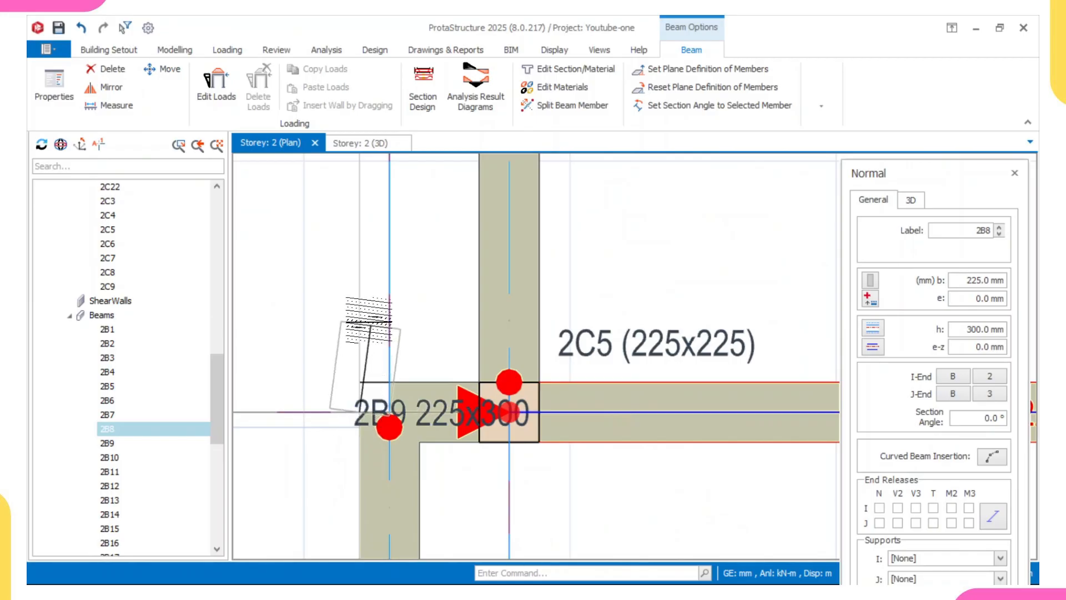
pyautogui.scroll(-5, 359, 412)
pyautogui.scroll(6, 333, 261)
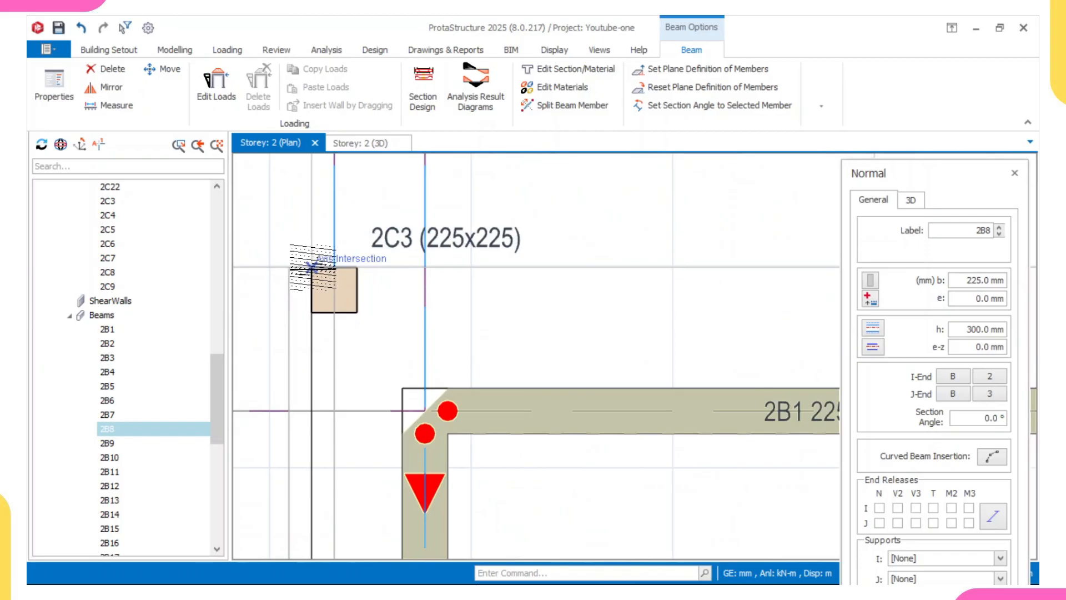
pyautogui.click(312, 267)
pyautogui.scroll(-1, 309, 328)
pyautogui.press('Escape')
pyautogui.click(329, 357)
# - Set the eccentricity e of the new beam on hidden axis 9 to -112.5 mm and apply the change
pyautogui.scroll(-4, 342, 344)
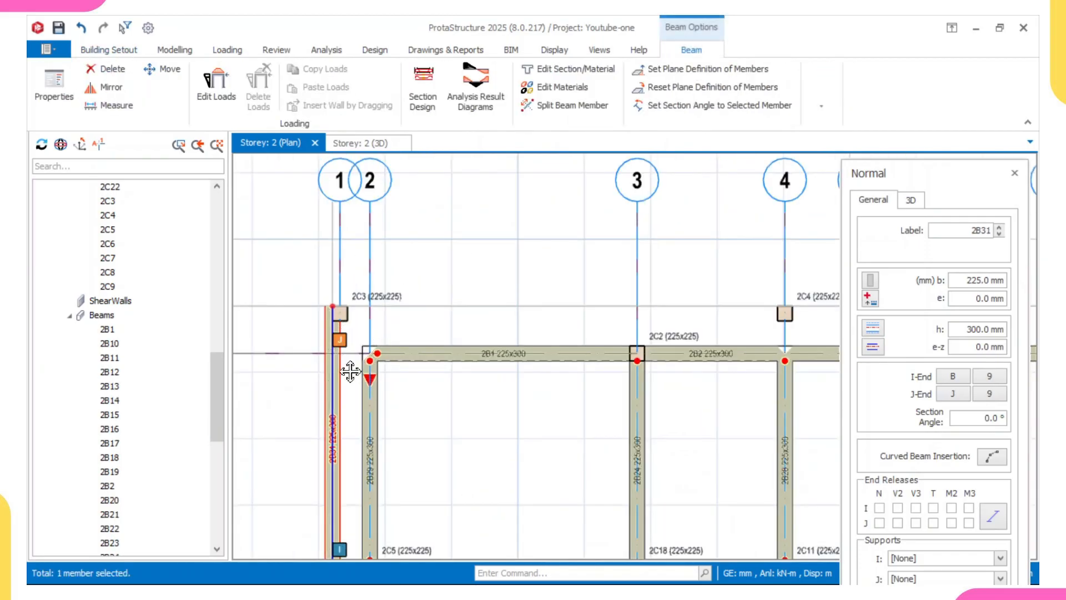
pyautogui.moveTo(350, 371); pyautogui.dragTo(412, 224, button='middle')
pyautogui.scroll(3, 399, 431)
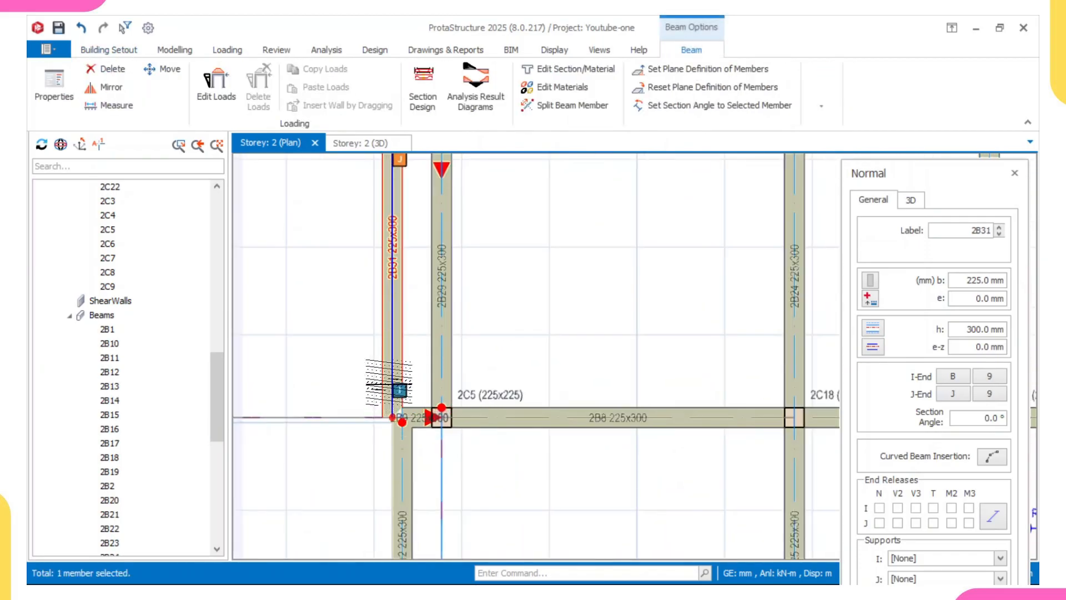
pyautogui.scroll(-4, 401, 420)
pyautogui.scroll(4, 358, 280)
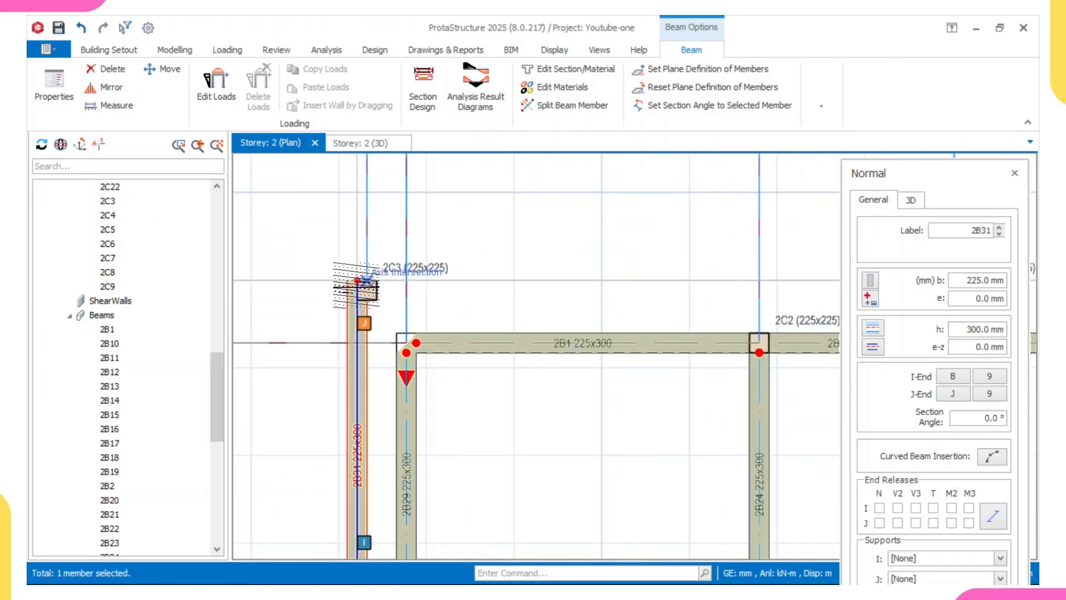
pyautogui.scroll(1, 358, 278)
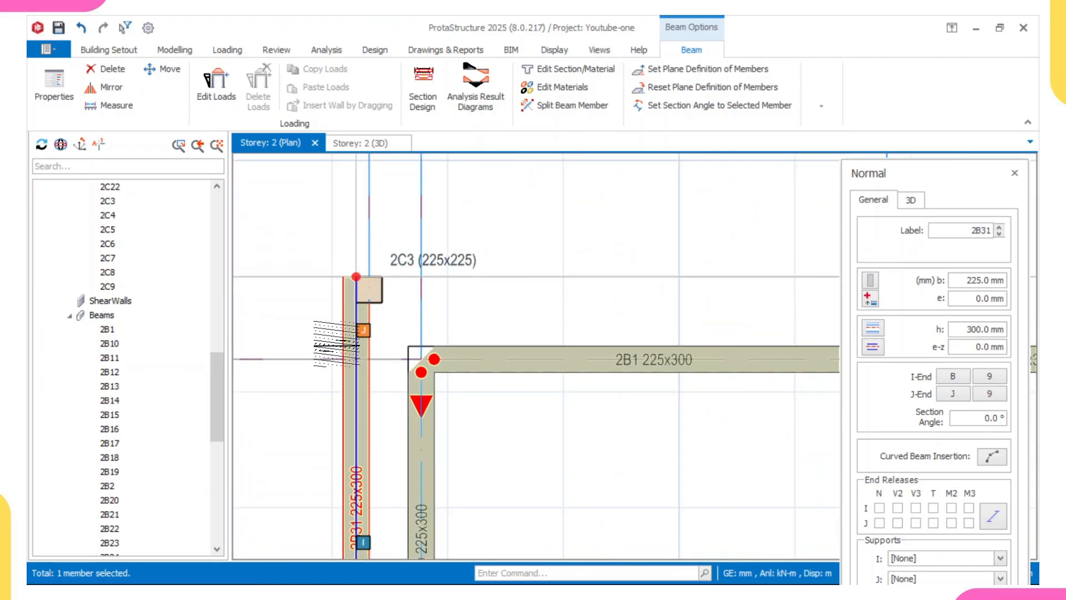
pyautogui.click(871, 349)
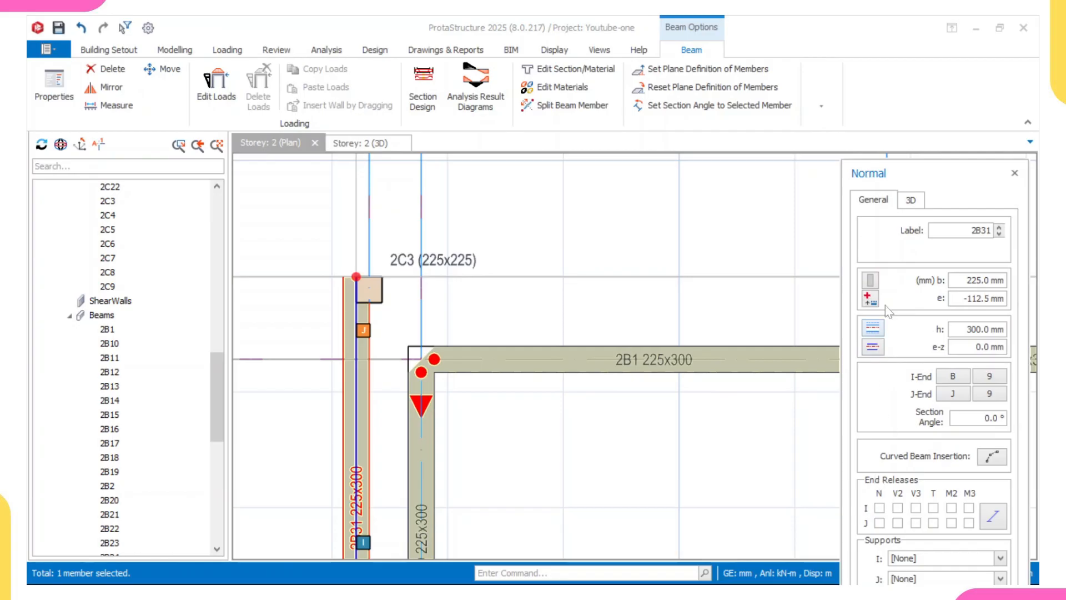
pyautogui.moveTo(912, 168); pyautogui.dragTo(906, 66)
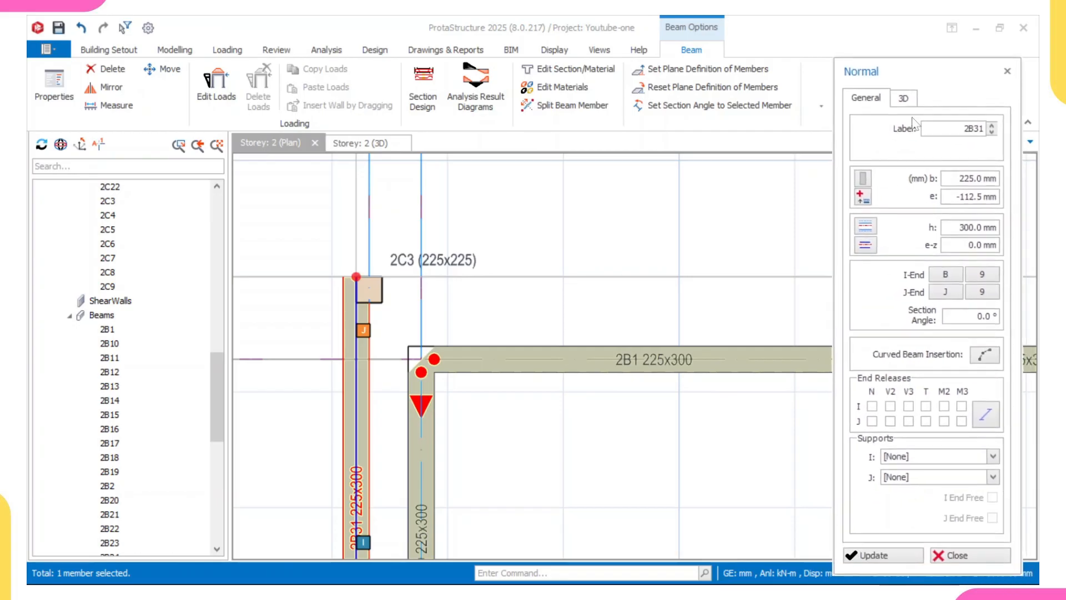
pyautogui.click(880, 554)
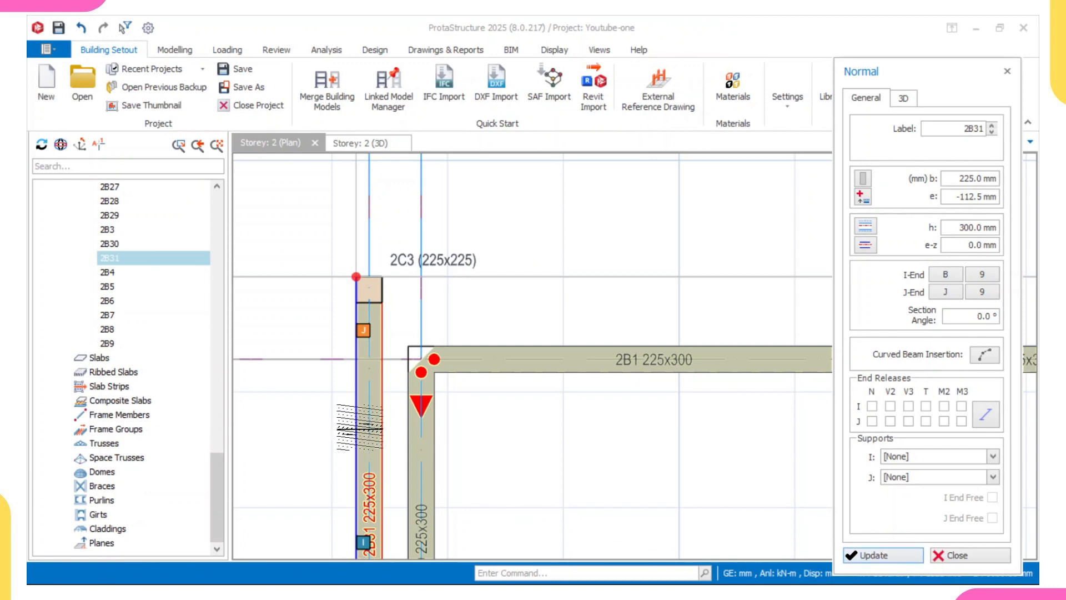
pyautogui.scroll(-4, 360, 427)
pyautogui.scroll(5, 388, 450)
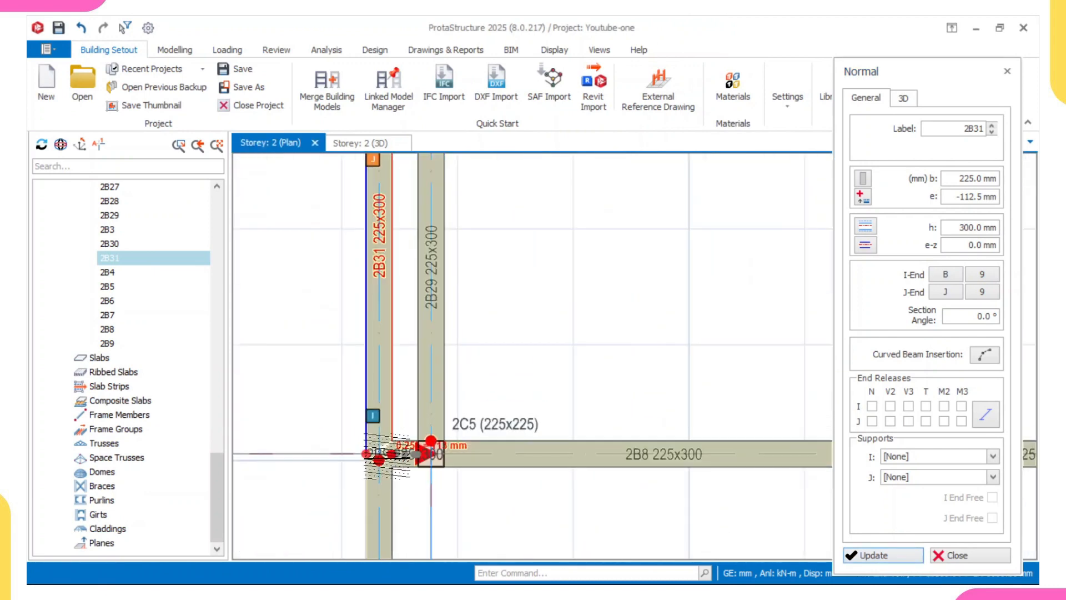
pyautogui.scroll(-3, 387, 454)
pyautogui.scroll(4, 362, 289)
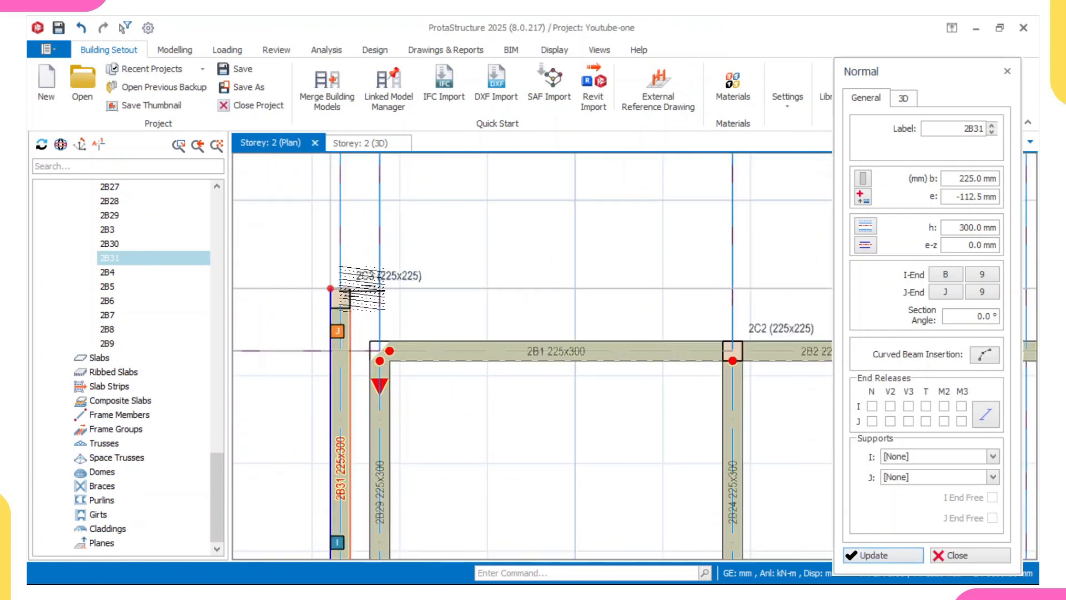
pyautogui.click(339, 289)
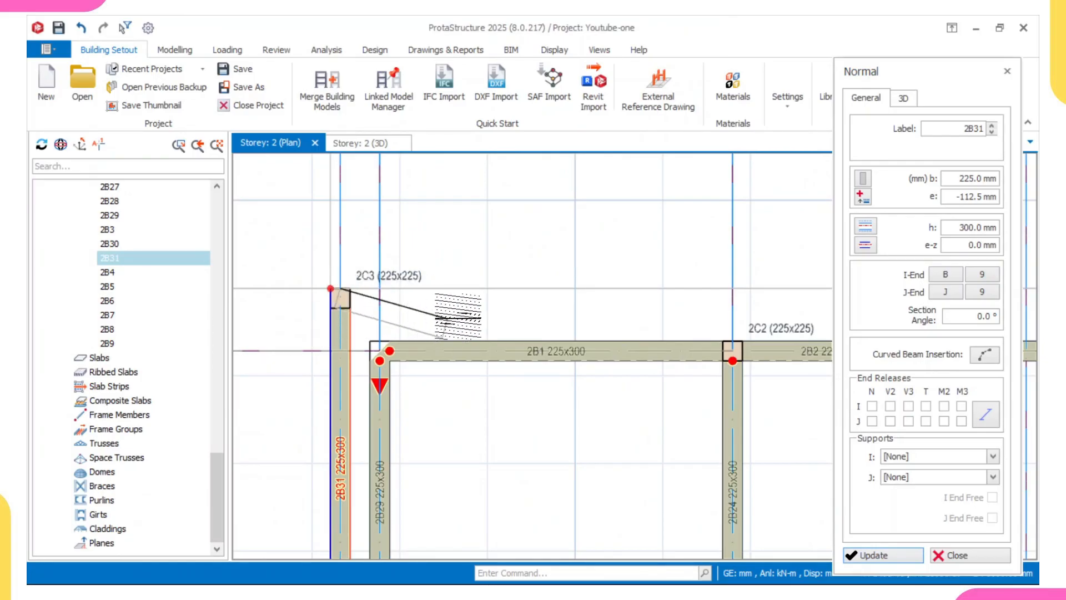
pyautogui.moveTo(625, 298); pyautogui.dragTo(472, 298, button='middle')
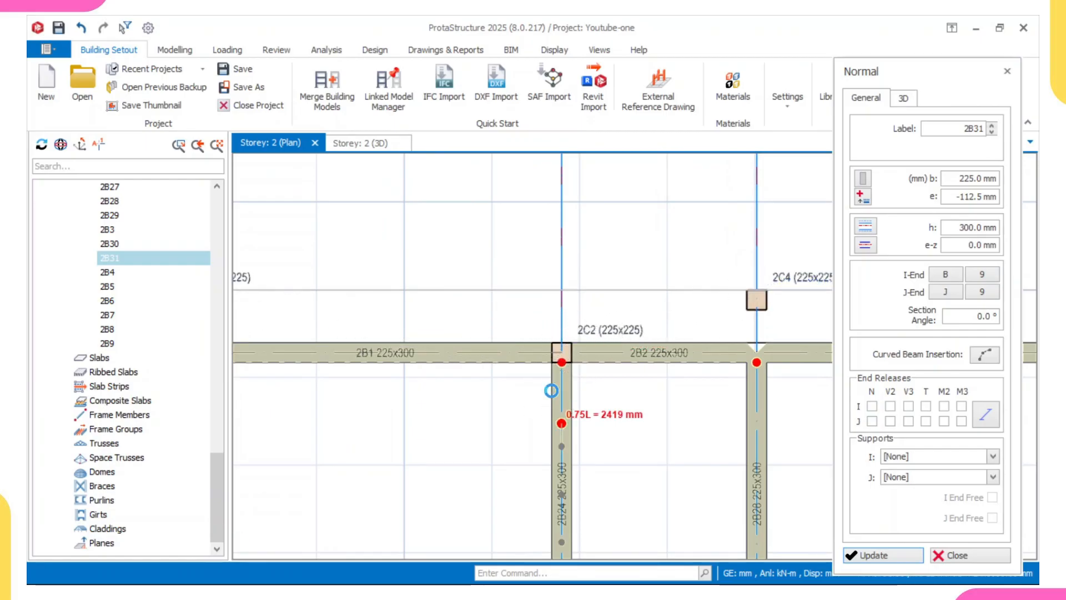
pyautogui.press('Escape')
# - Insert a 225x300 beam modelled on beam 2B24 along axis 3, from axis A at column 2C2 up to hidden axis J
pyautogui.click(562, 390)
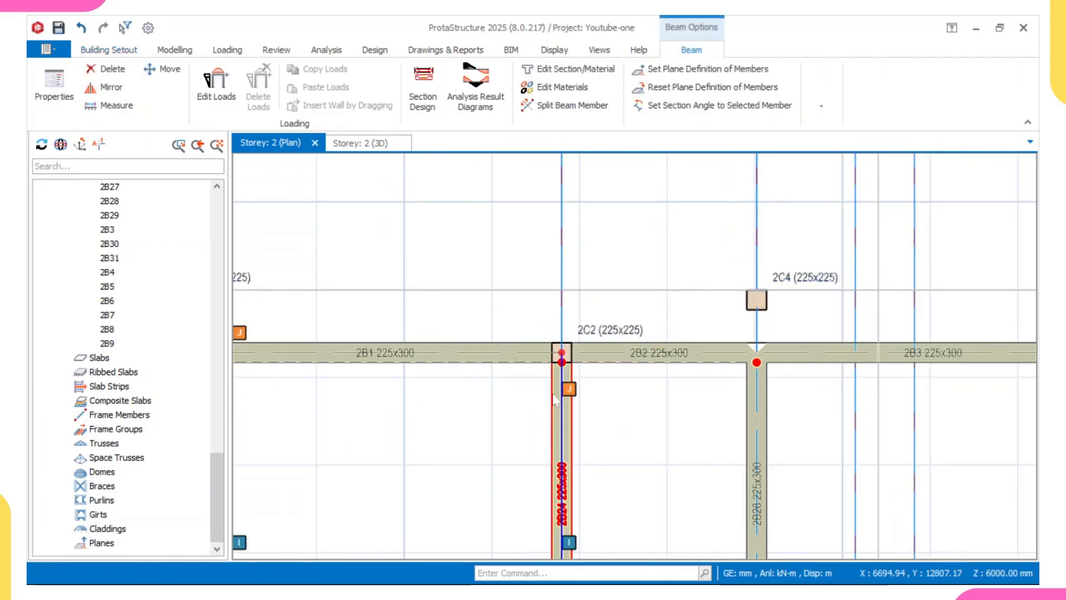
pyautogui.doubleClick(563, 391)
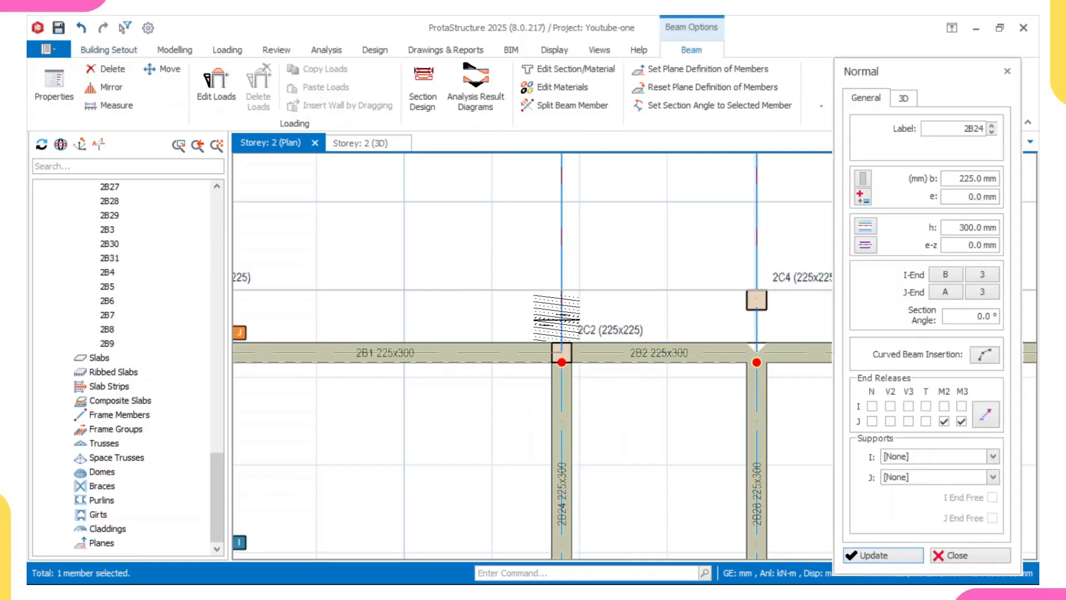
pyautogui.click(562, 353)
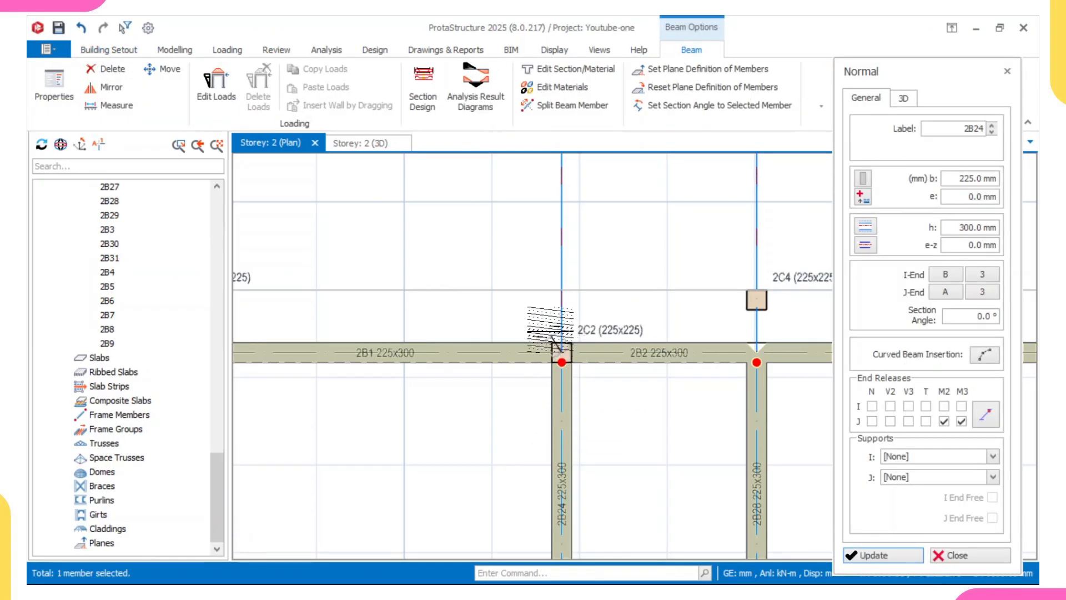
pyautogui.click(561, 289)
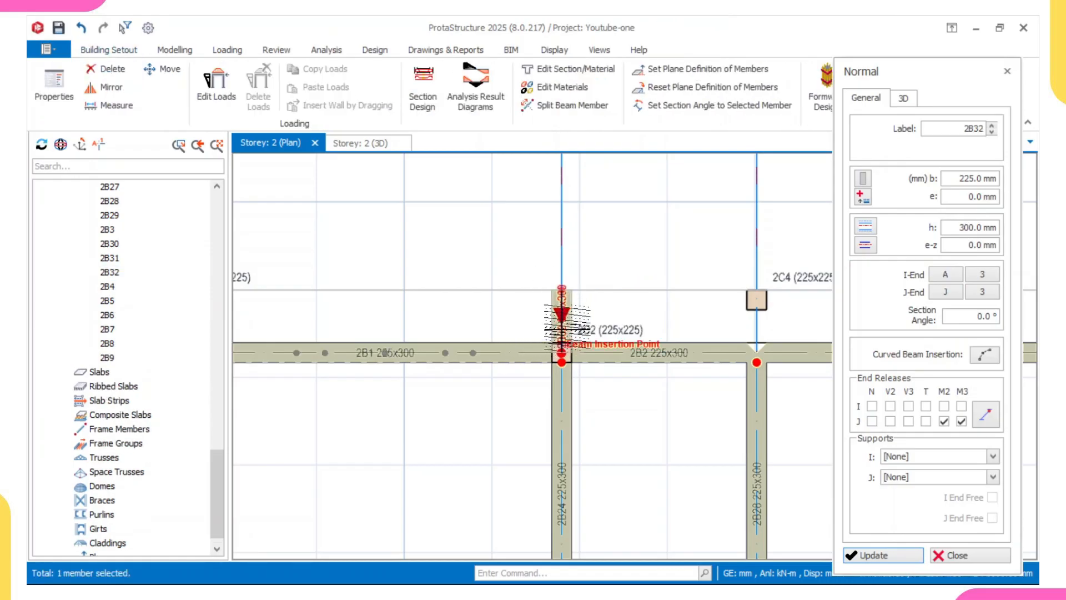
pyautogui.scroll(-2, 558, 302)
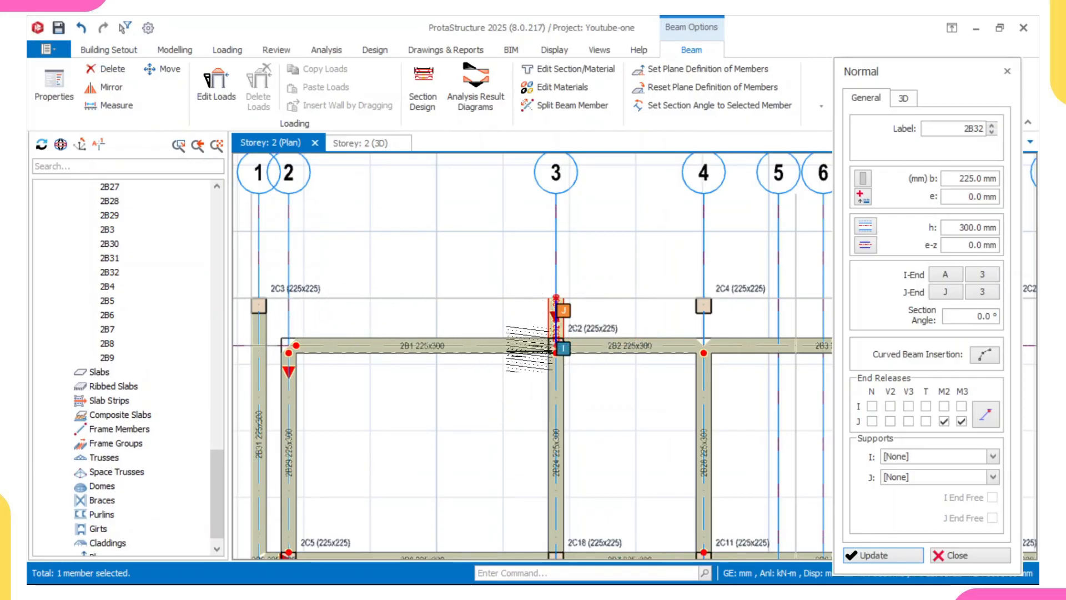
pyautogui.press('Escape')
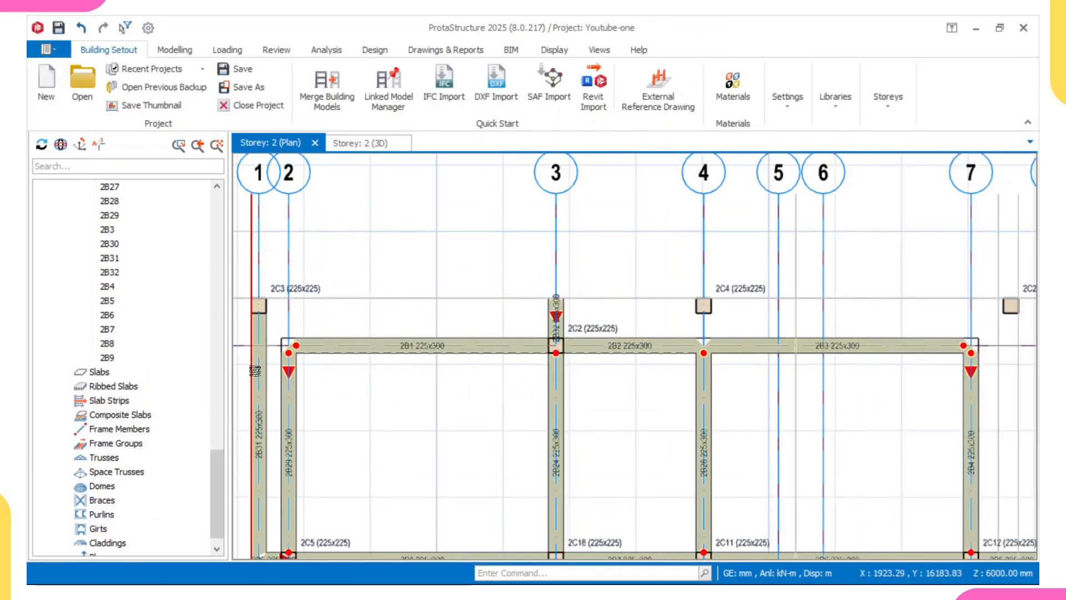
# - Insert a 225x300 beam modelled on beam 2B31 along hidden axis J, from column 2C3 to axis 3
pyautogui.click(263, 369)
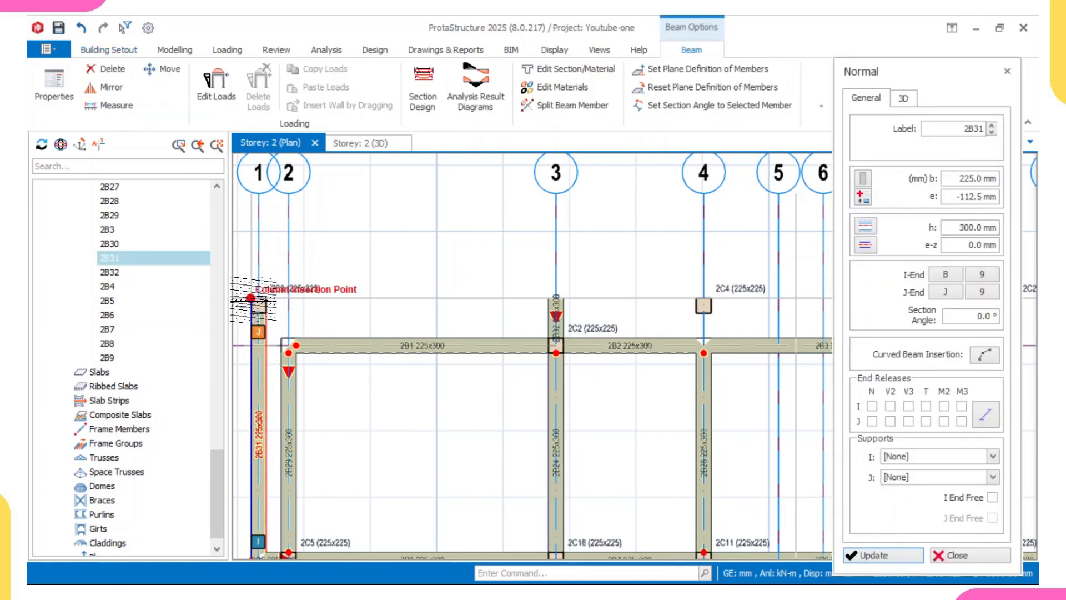
pyautogui.scroll(3, 258, 299)
pyautogui.scroll(-4, 302, 308)
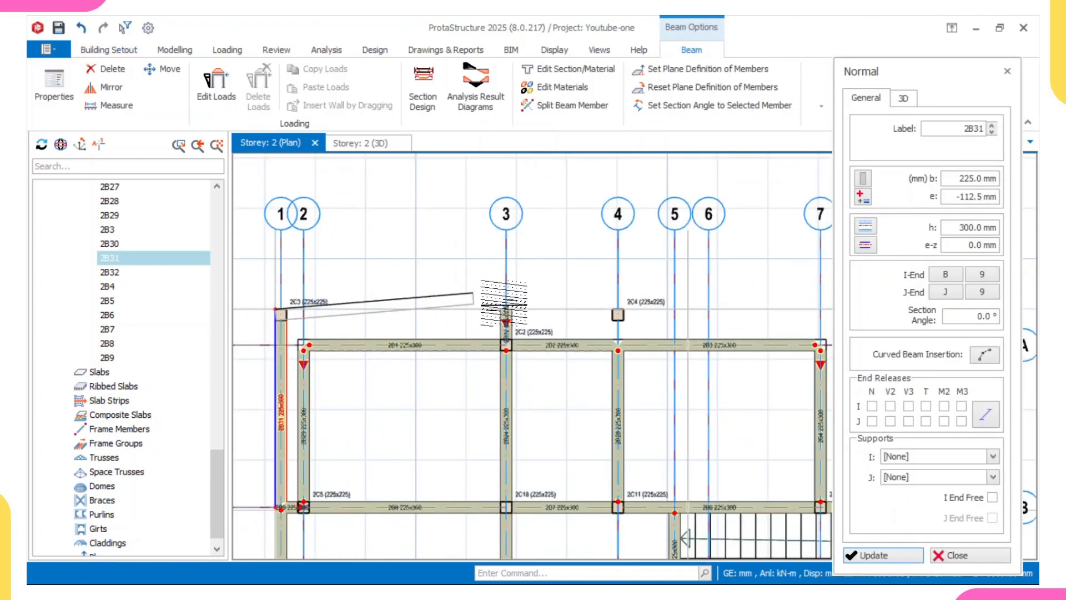
pyautogui.scroll(2, 504, 313)
pyautogui.click(503, 312)
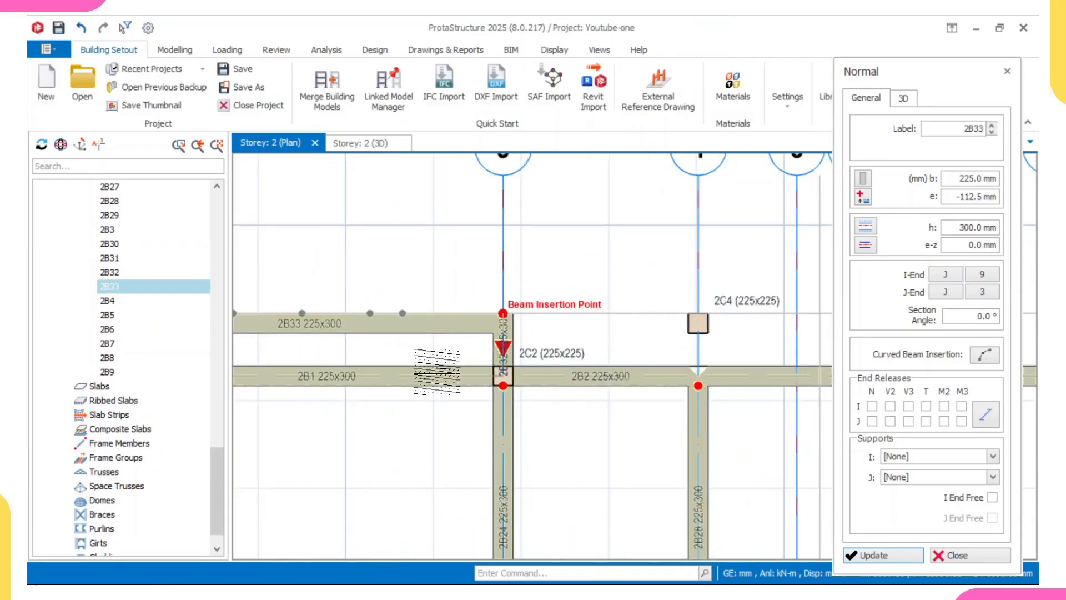
# - Continue the 225x300 beams along hidden axis J from axis 3 to column 2C4 on axis 4 and on to column 2C22
pyautogui.scroll(-1, 503, 344)
pyautogui.moveTo(522, 380); pyautogui.dragTo(552, 380, button='middle')
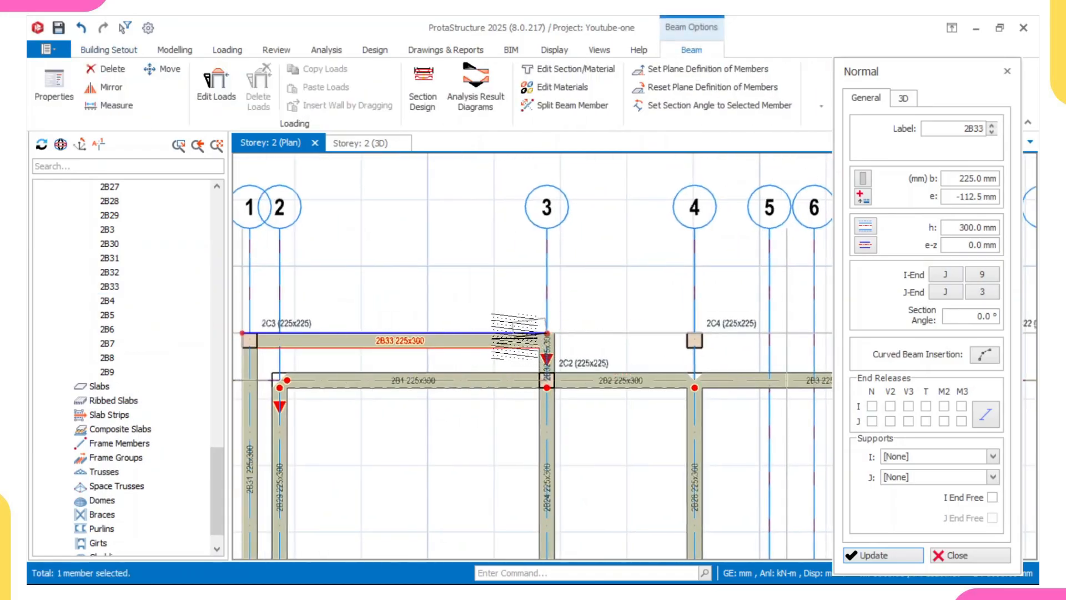
pyautogui.moveTo(613, 330); pyautogui.dragTo(514, 330, button='middle')
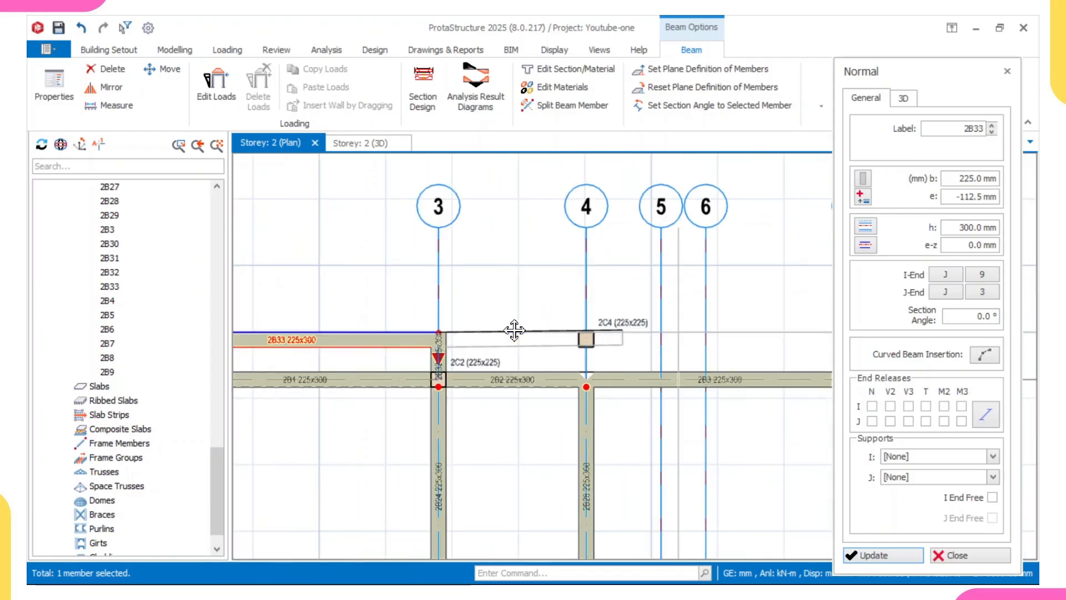
pyautogui.click(530, 346)
pyautogui.scroll(-1, 525, 347)
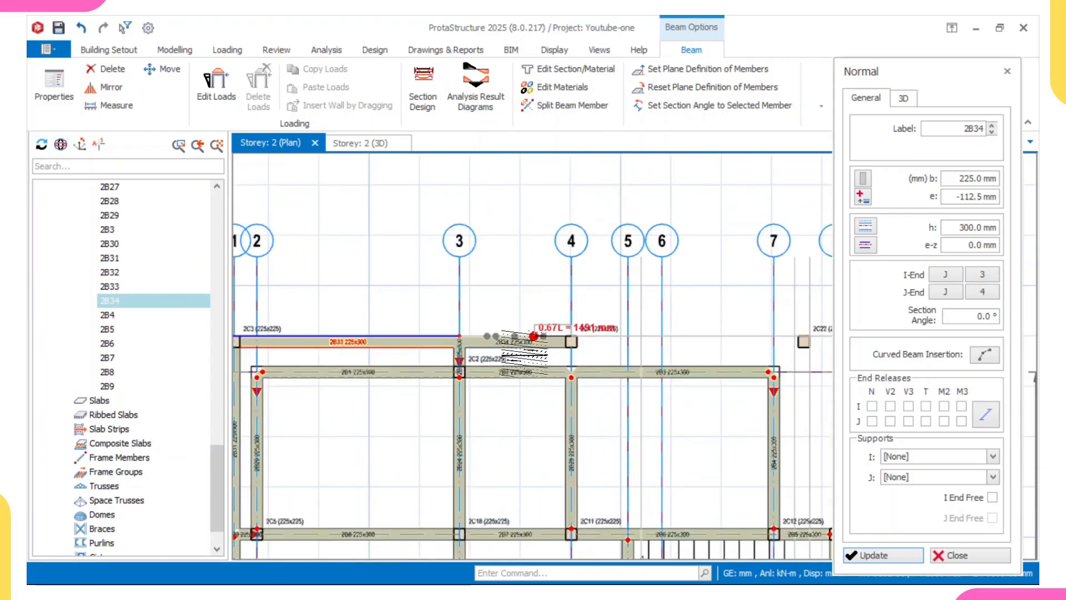
pyautogui.scroll(-1, 545, 362)
pyautogui.moveTo(686, 352); pyautogui.dragTo(578, 340, button='middle')
pyautogui.scroll(2, 638, 334)
pyautogui.scroll(1, 635, 325)
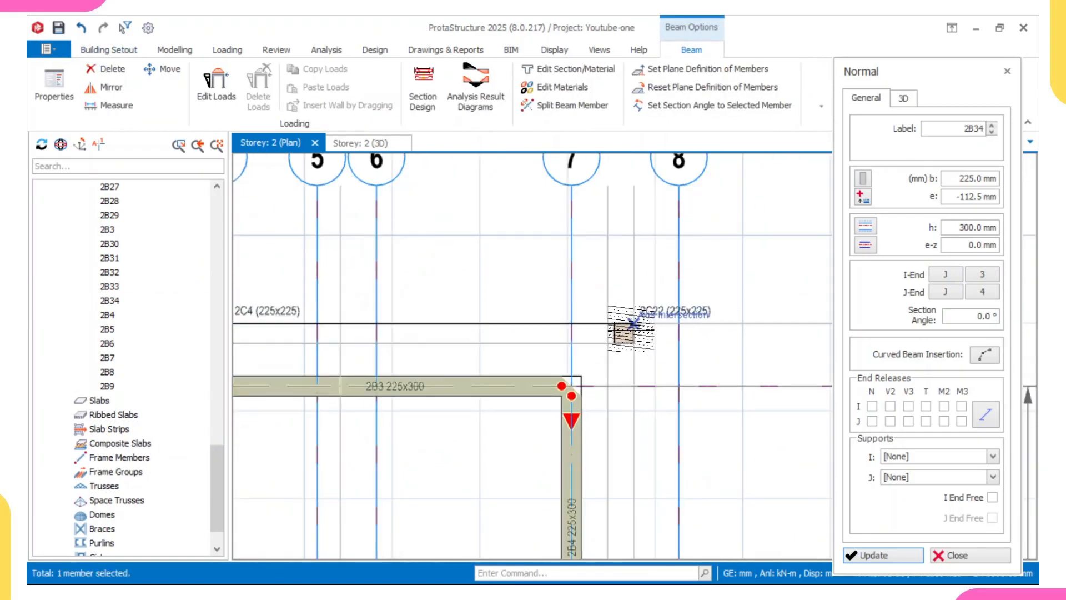
pyautogui.click(590, 351)
pyautogui.scroll(-2, 594, 358)
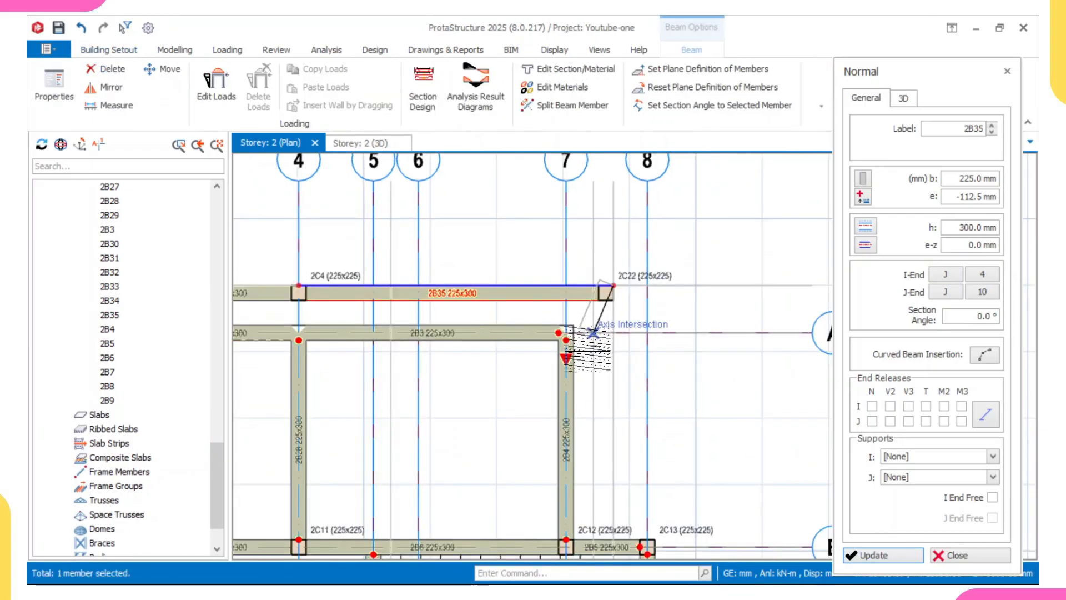
# - Insert a 225x300 beam along hidden axis 10 between column 2C22 and axis B
pyautogui.scroll(-1, 608, 438)
pyautogui.scroll(5, 603, 463)
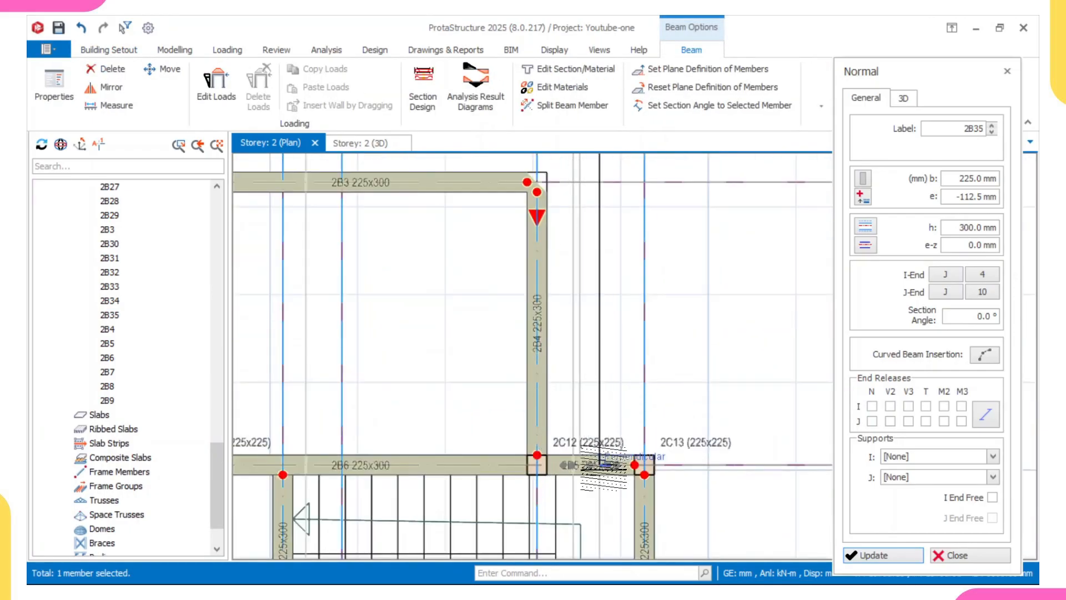
pyautogui.click(604, 465)
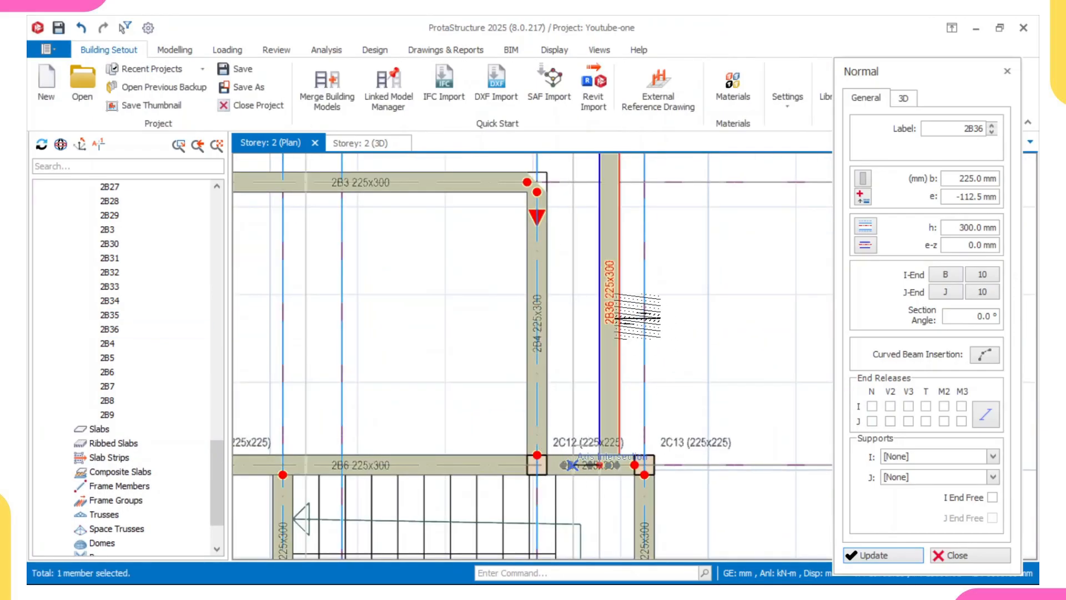
pyautogui.scroll(-1, 595, 420)
pyautogui.click(599, 417)
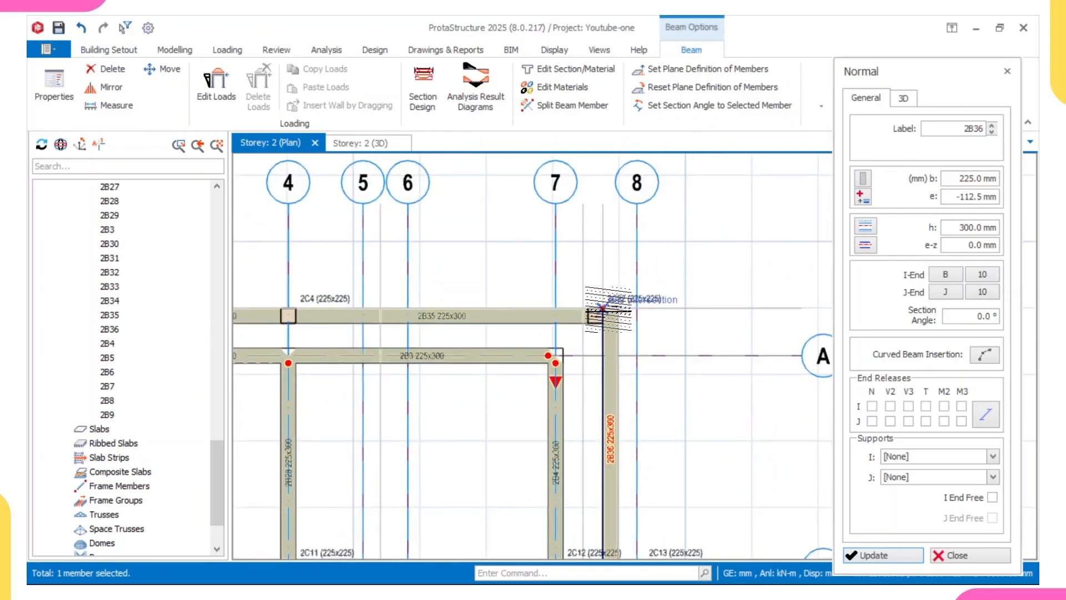
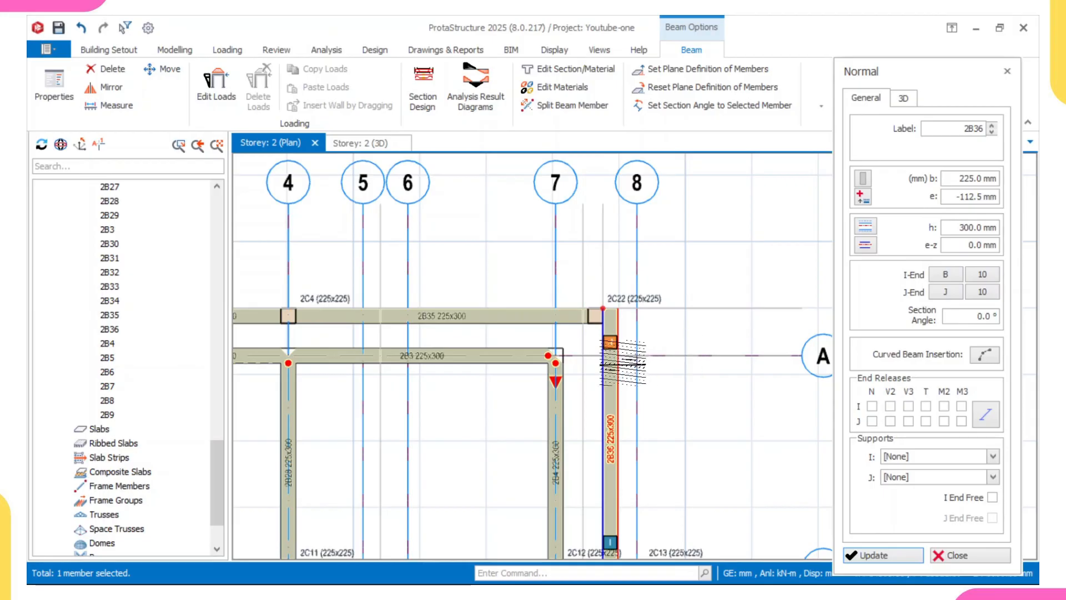
# - Set the eccentricity e of the new beam on hidden axis 10 to 112.5 mm and apply the change
pyautogui.click(867, 248)
pyautogui.click(938, 261)
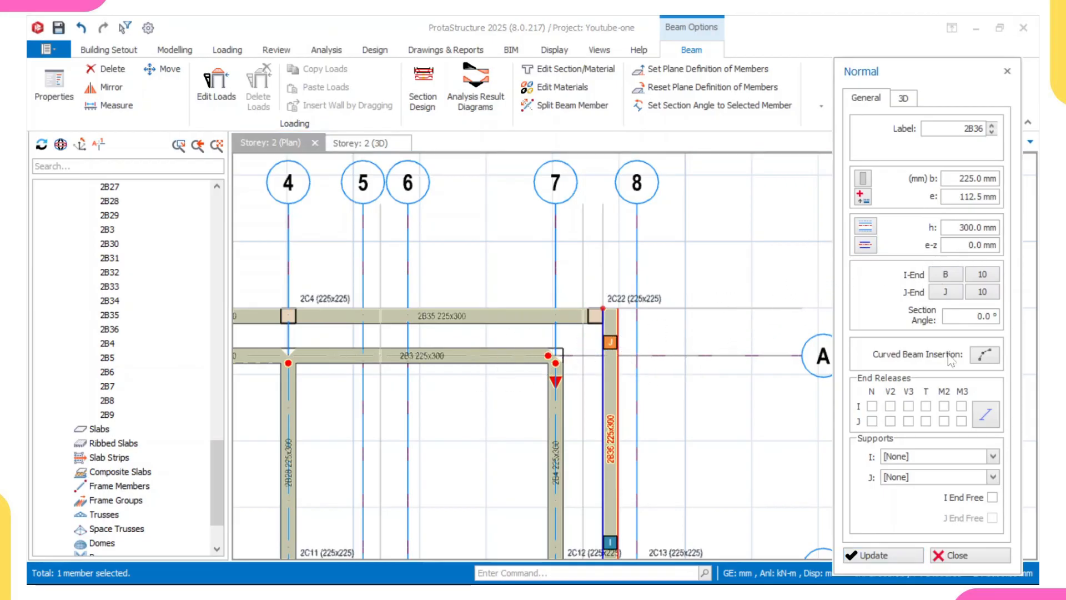
pyautogui.click(860, 556)
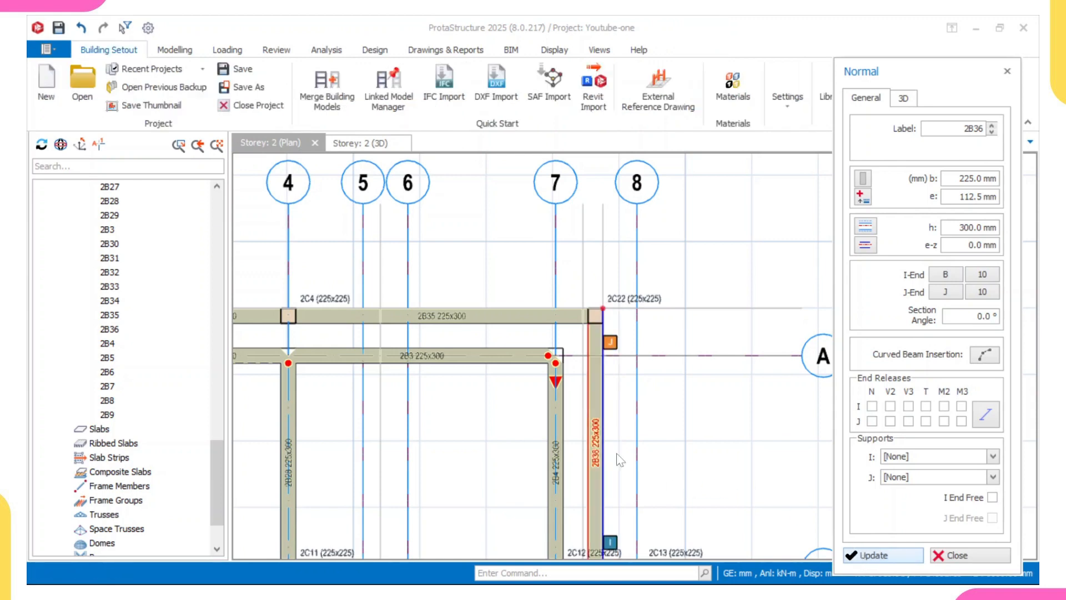
pyautogui.scroll(-3, 557, 401)
pyautogui.moveTo(578, 447); pyautogui.dragTo(557, 400, button='middle')
pyautogui.press('Escape')
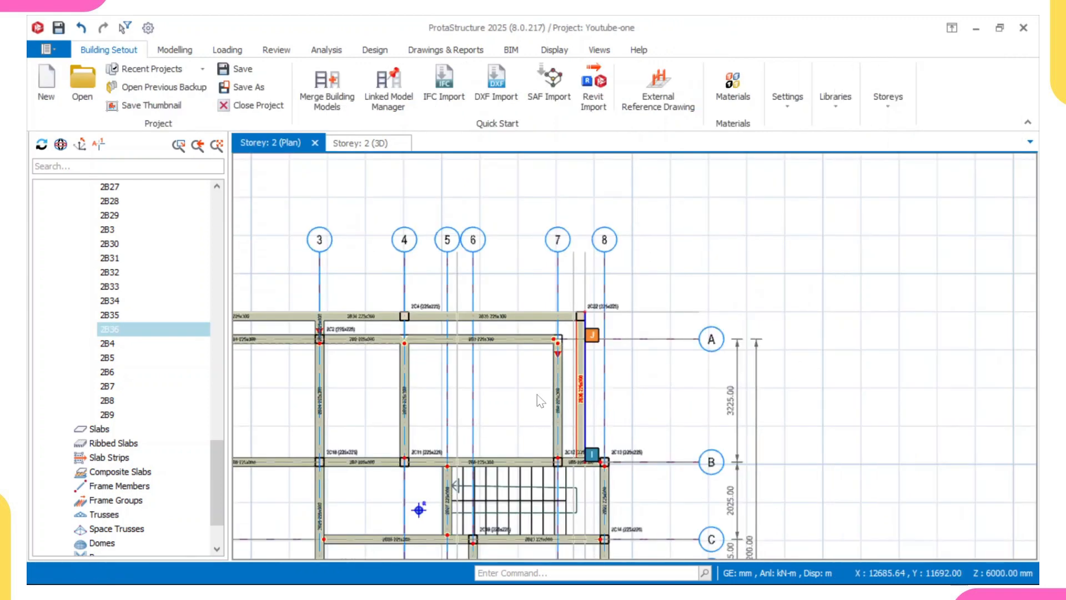
# - Delete the three beams on axis A and the beams on axes 2, 4 and 7 between axes A and B
pyautogui.moveTo(445, 371); pyautogui.dragTo(594, 329, button='middle')
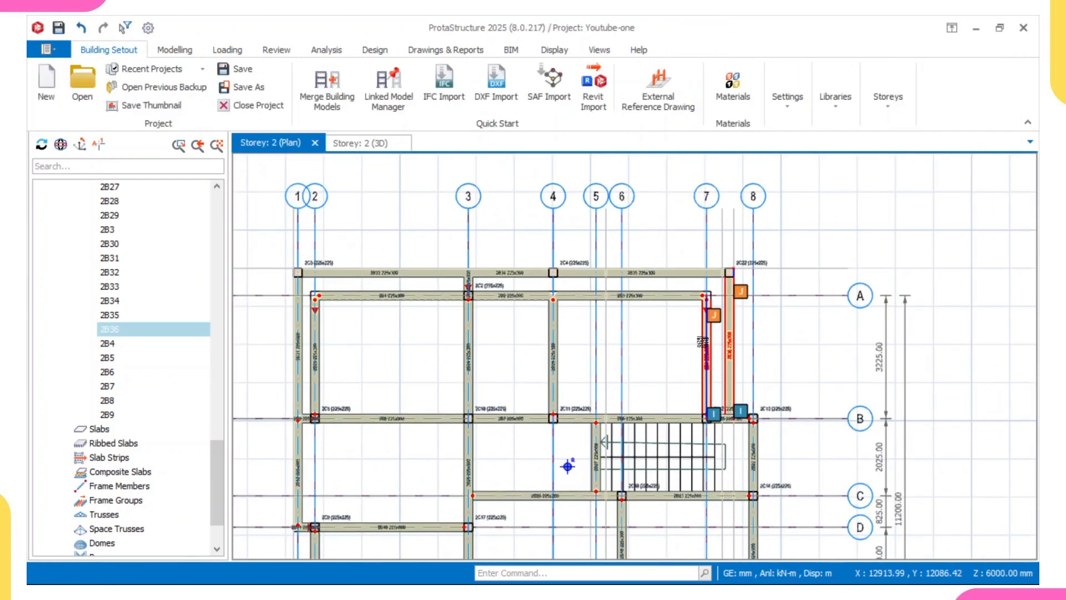
pyautogui.click(704, 339)
pyautogui.click(529, 302)
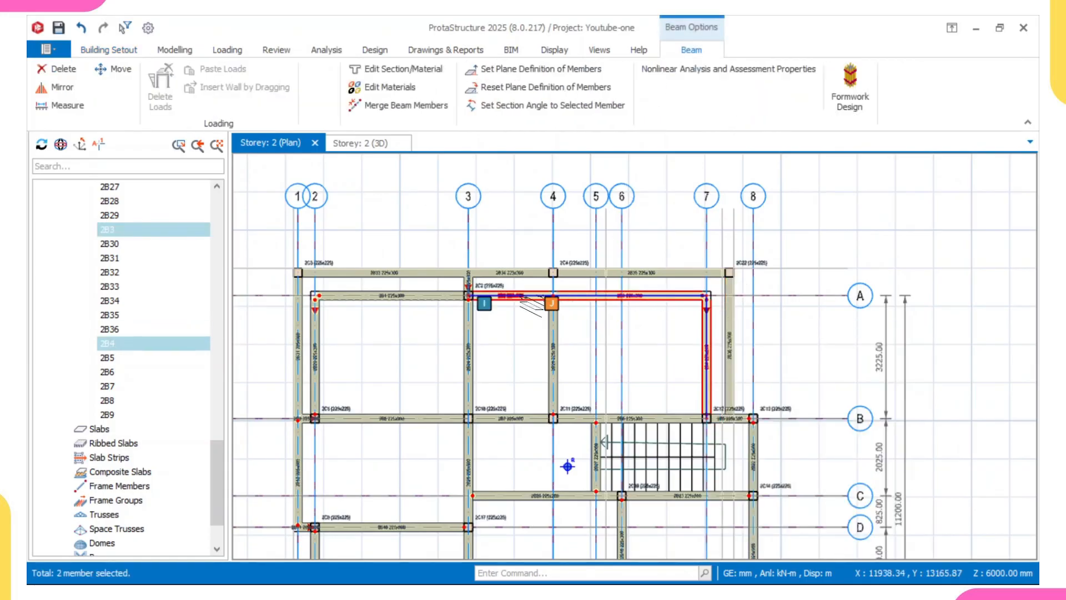
pyautogui.click(336, 297)
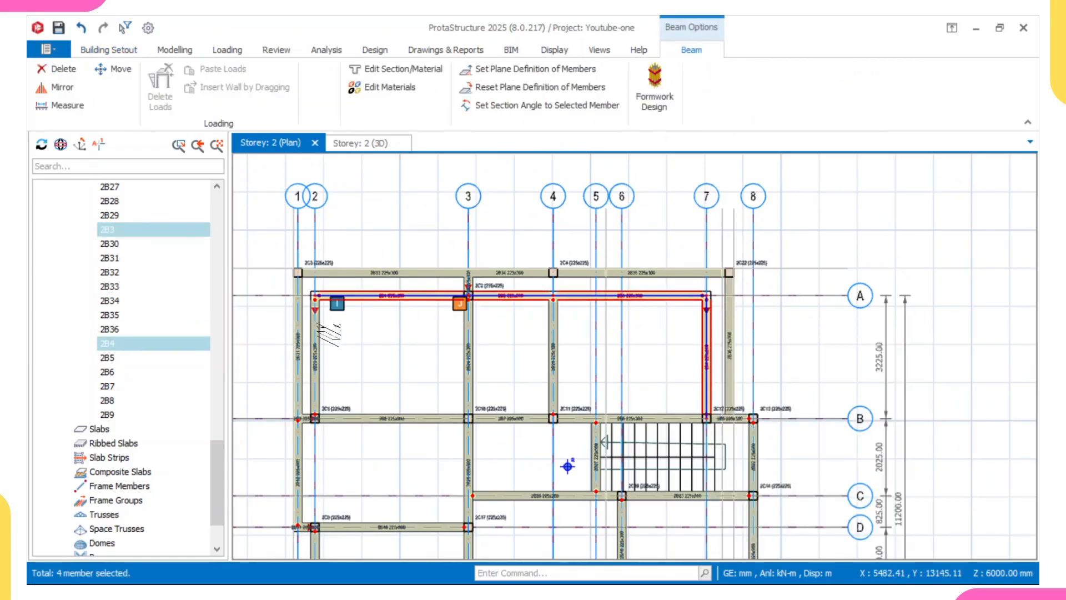
pyautogui.click(297, 340)
pyautogui.click(314, 340)
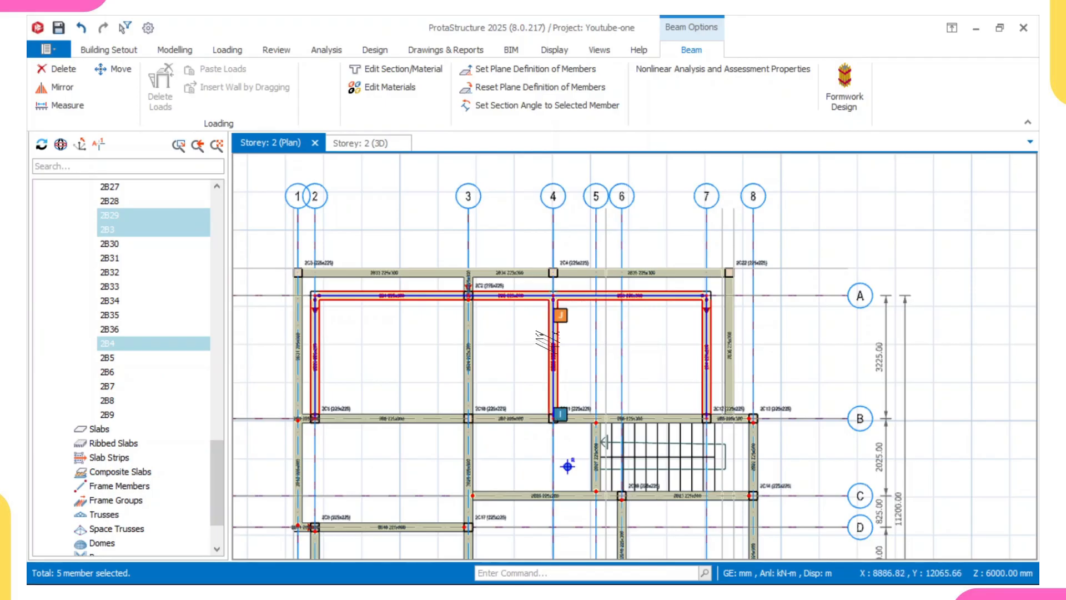
pyautogui.click(554, 311)
pyautogui.rightClick(508, 233)
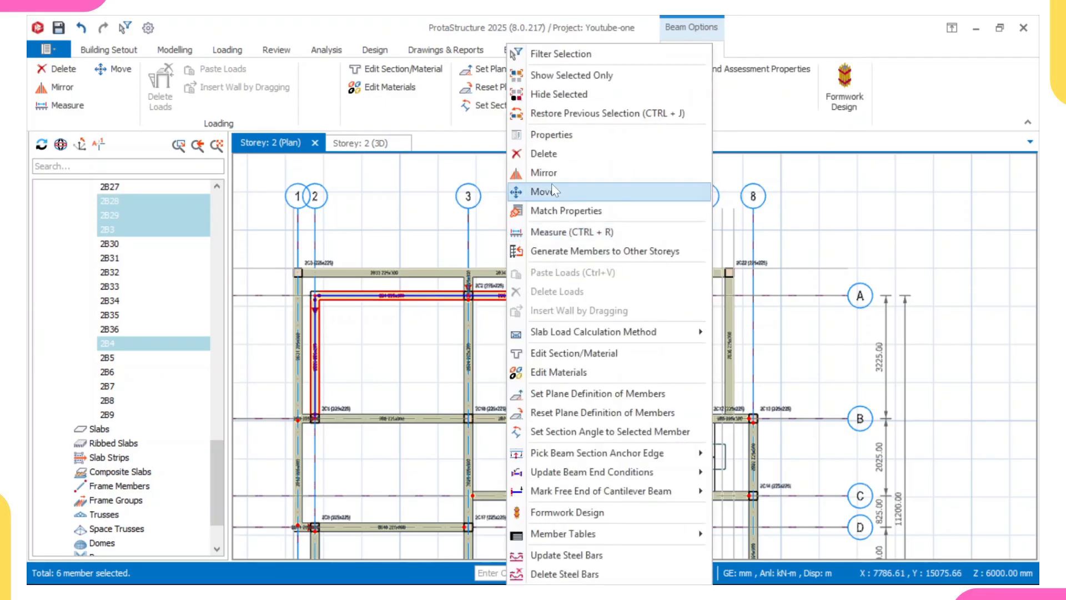
pyautogui.click(551, 154)
pyautogui.click(538, 481)
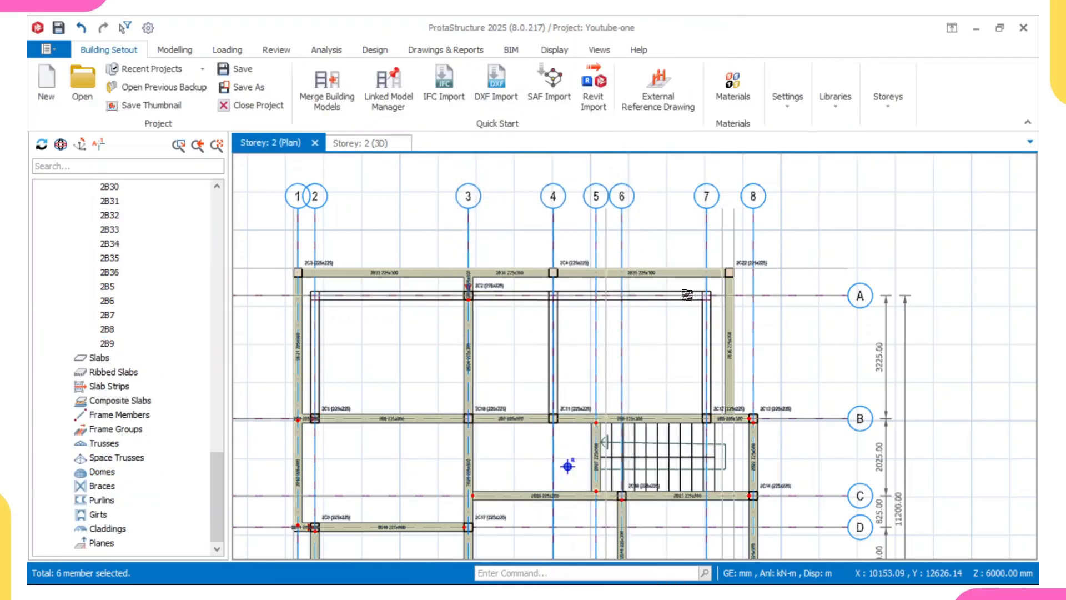
# - Insert a 225x300 beam modelled on beam 2B6 along axis 4, from column 2C11 on axis B up to column 2C4
pyautogui.click(634, 420)
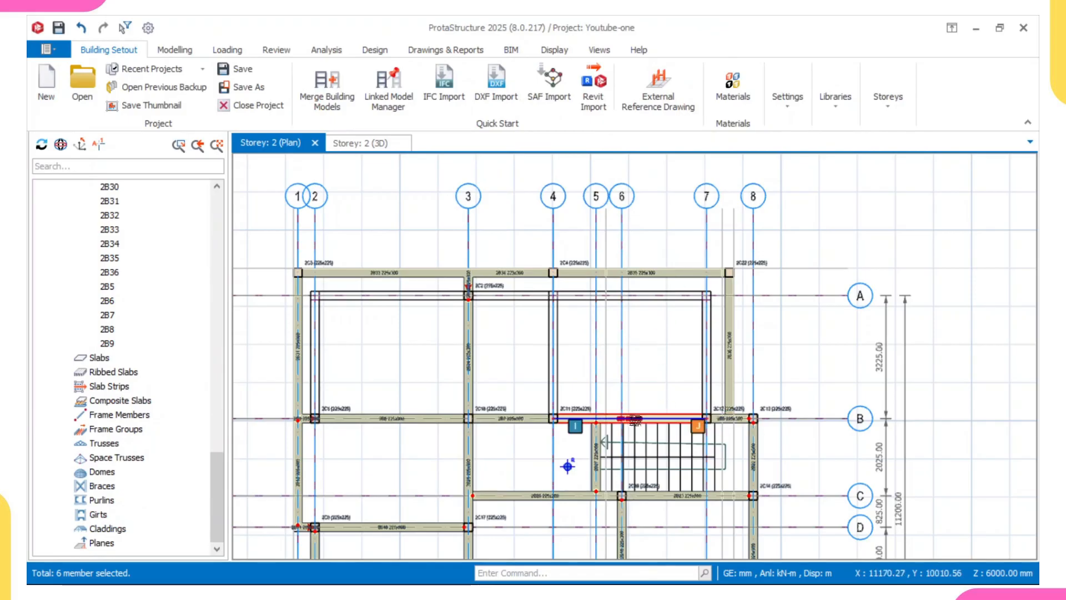
pyautogui.doubleClick(556, 422)
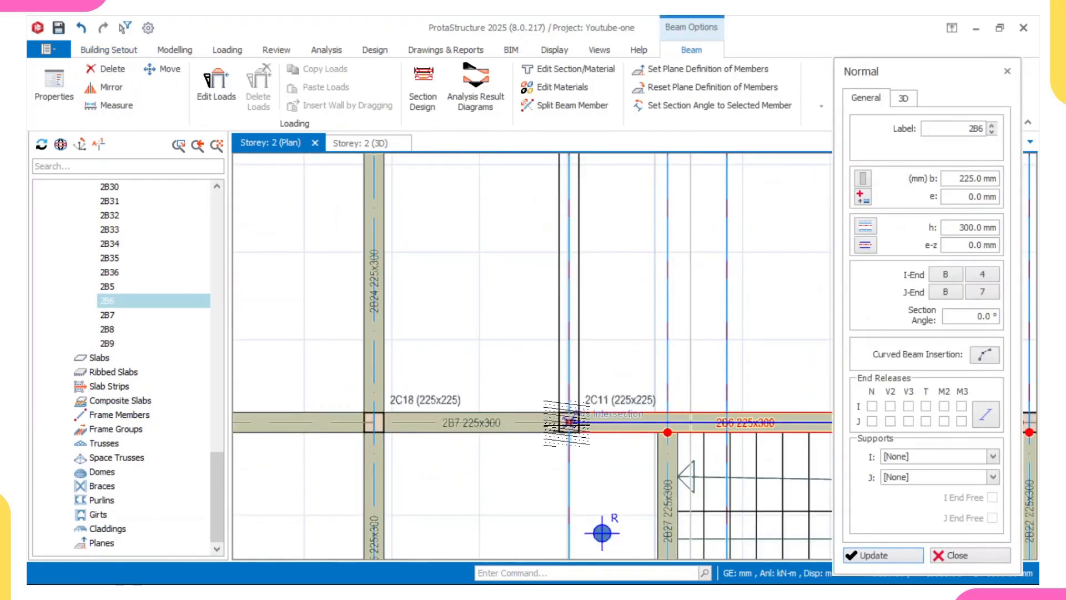
pyautogui.scroll(3, 599, 304)
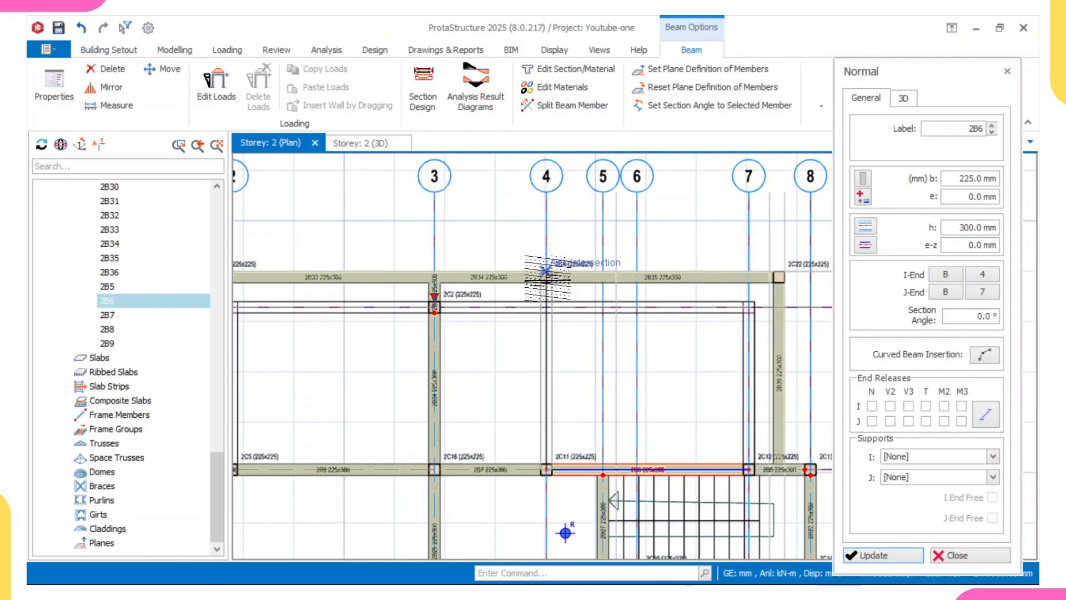
pyautogui.click(547, 278)
pyautogui.press('Escape')
pyautogui.scroll(-3, 590, 372)
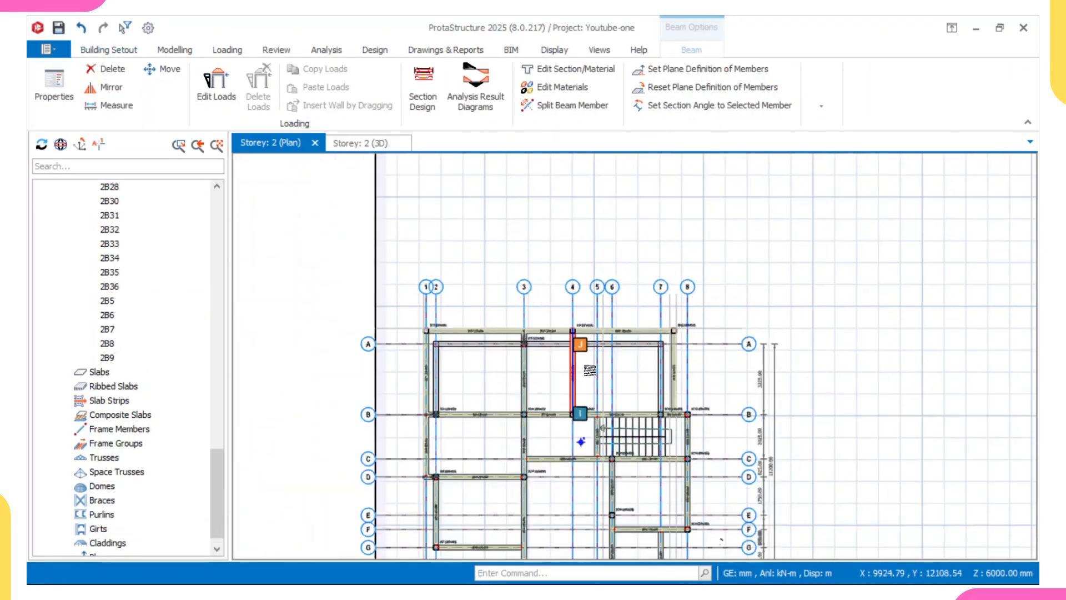
# - Switch to the Storey 2 3D view and hide the axes, ghost axes, plane definitions and texts layers
pyautogui.moveTo(561, 368); pyautogui.dragTo(532, 361, button='middle')
pyautogui.scroll(1, 426, 379)
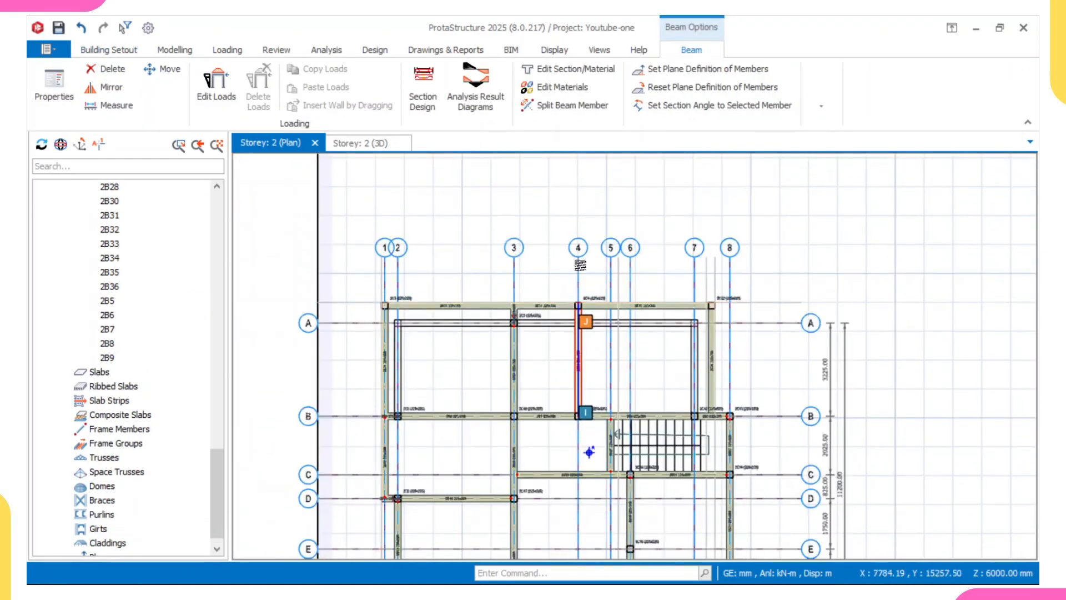
pyautogui.click(373, 143)
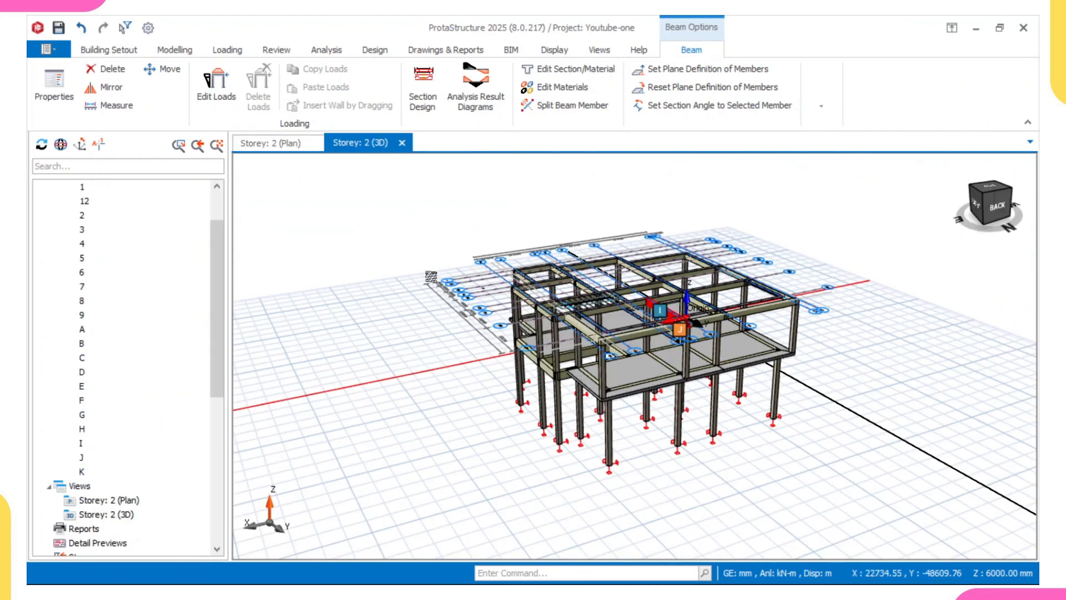
pyautogui.moveTo(637, 279); pyautogui.dragTo(583, 292, button='middle')
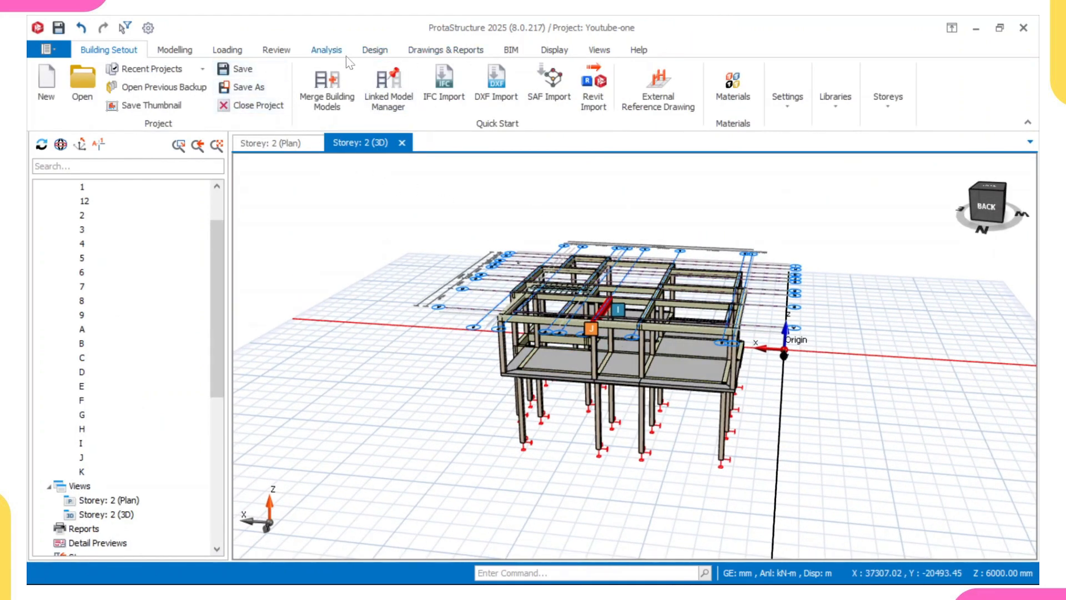
pyautogui.click(544, 51)
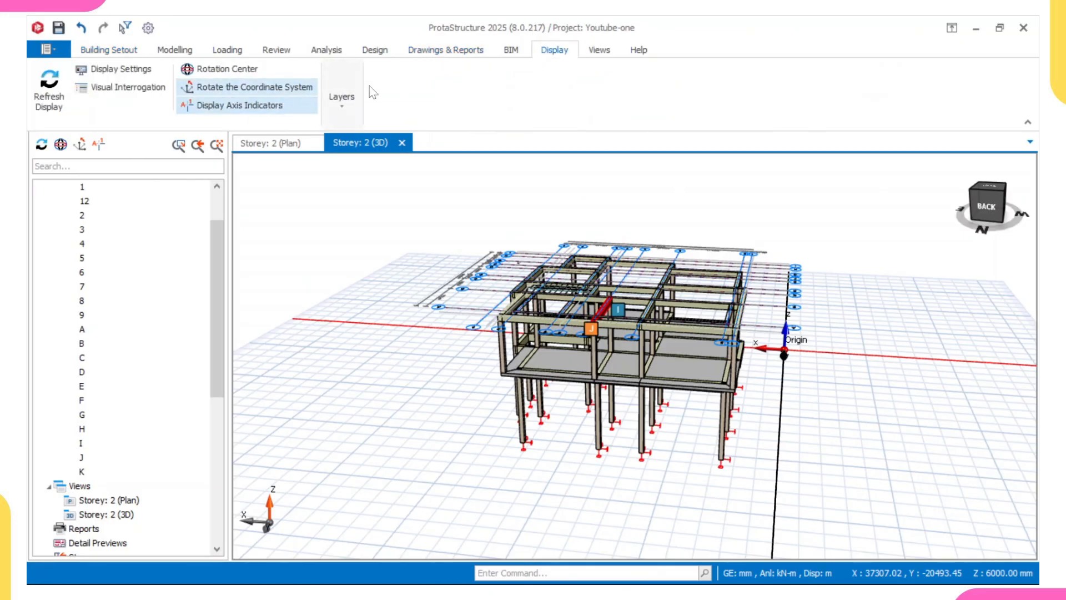
pyautogui.click(351, 98)
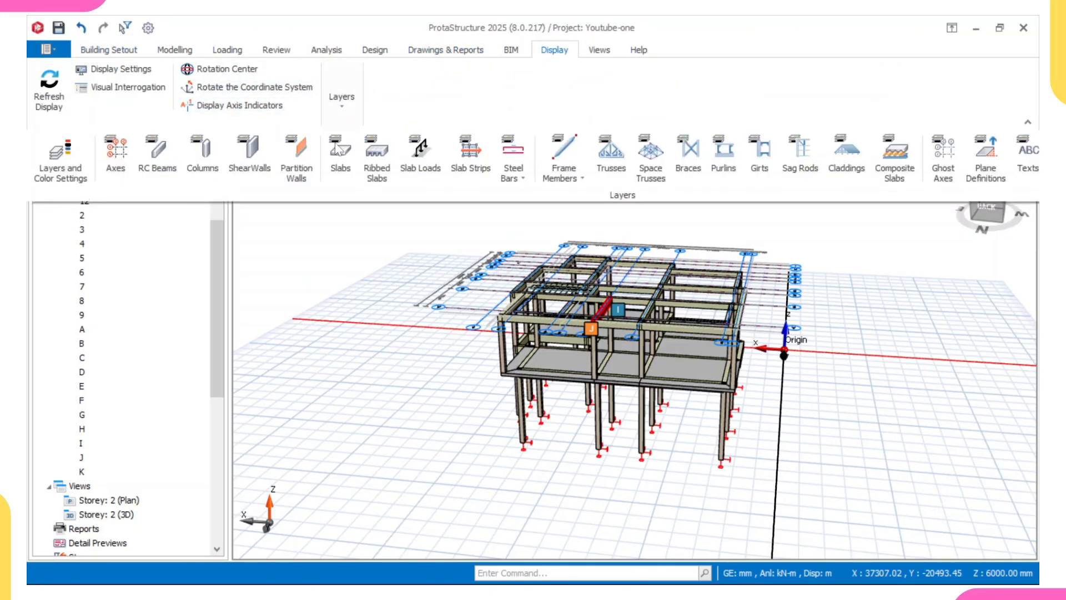
pyautogui.click(115, 158)
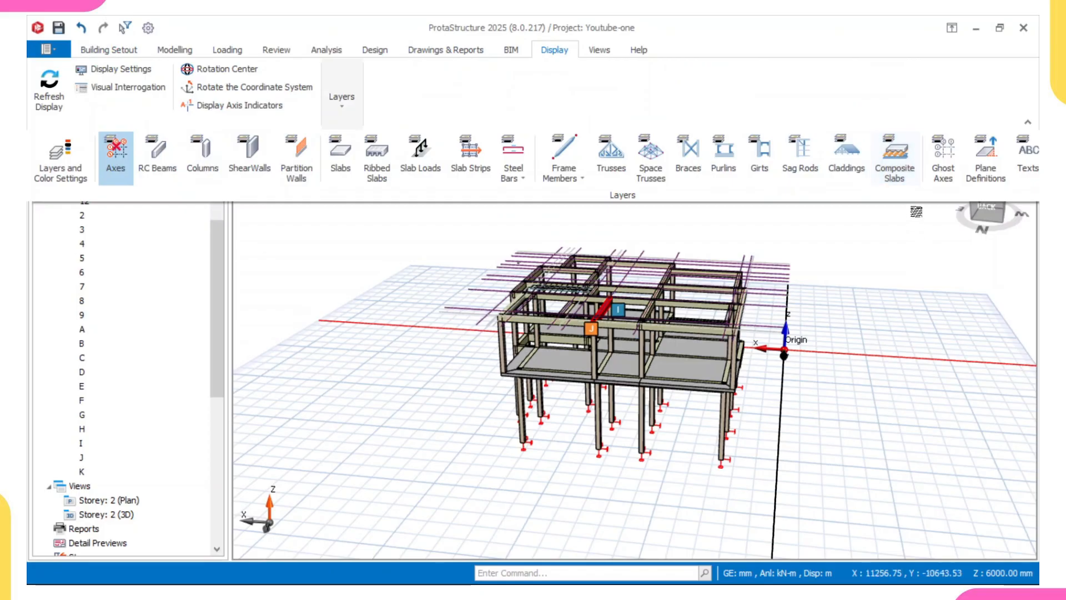
pyautogui.click(995, 171)
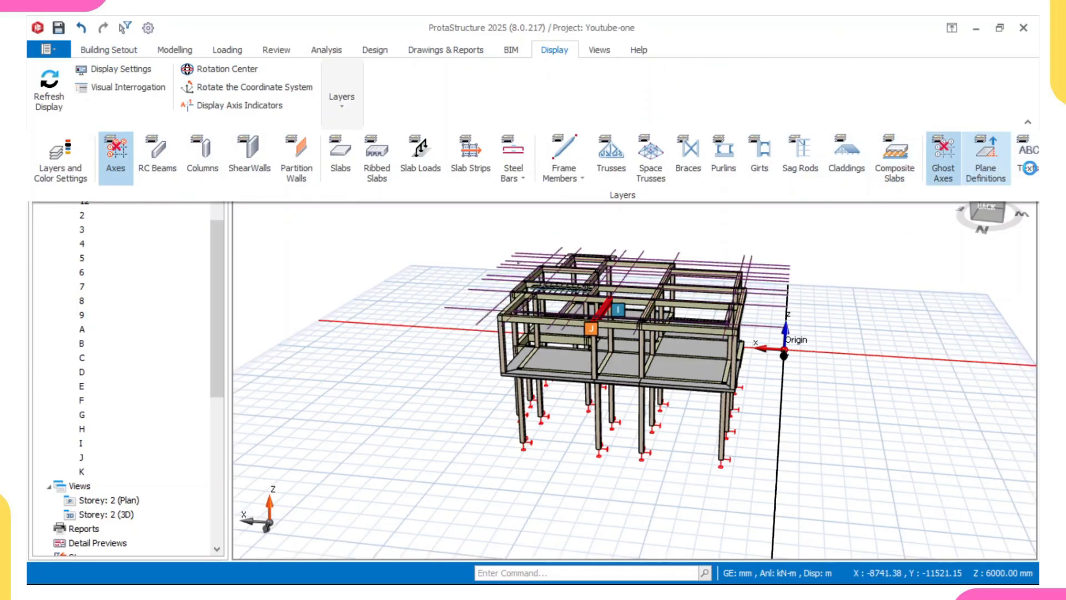
pyautogui.click(1028, 168)
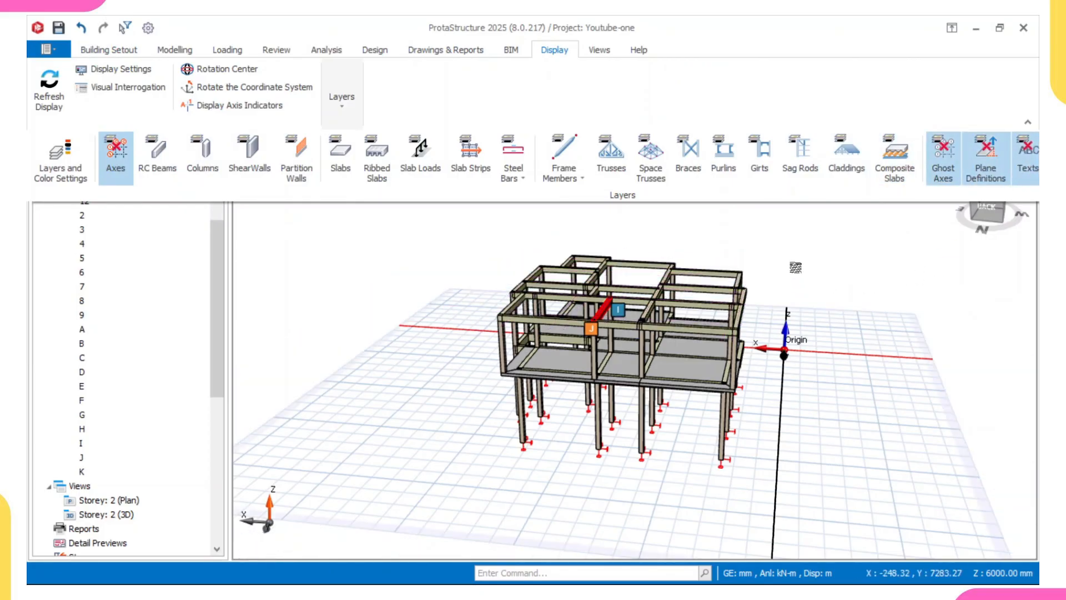
pyautogui.click(811, 252)
# - Examine the 3D frame from above and below, checking the storey 2 beams and columns against the overhanging storey 1 slabs
pyautogui.moveTo(756, 308)
pyautogui.mouseDown(button='middle')
pyautogui.moveTo(716, 259)
pyautogui.moveTo(740, 302)
pyautogui.moveTo(551, 432)
pyautogui.moveTo(585, 379)
pyautogui.moveTo(638, 410)
pyautogui.moveTo(691, 412)
pyautogui.moveTo(768, 348)
pyautogui.moveTo(822, 333)
pyautogui.moveTo(688, 361)
pyautogui.moveTo(774, 355)
pyautogui.mouseUp(button='middle')
pyautogui.moveTo(694, 364); pyautogui.dragTo(623, 372, button='middle')
pyautogui.moveTo(622, 372)
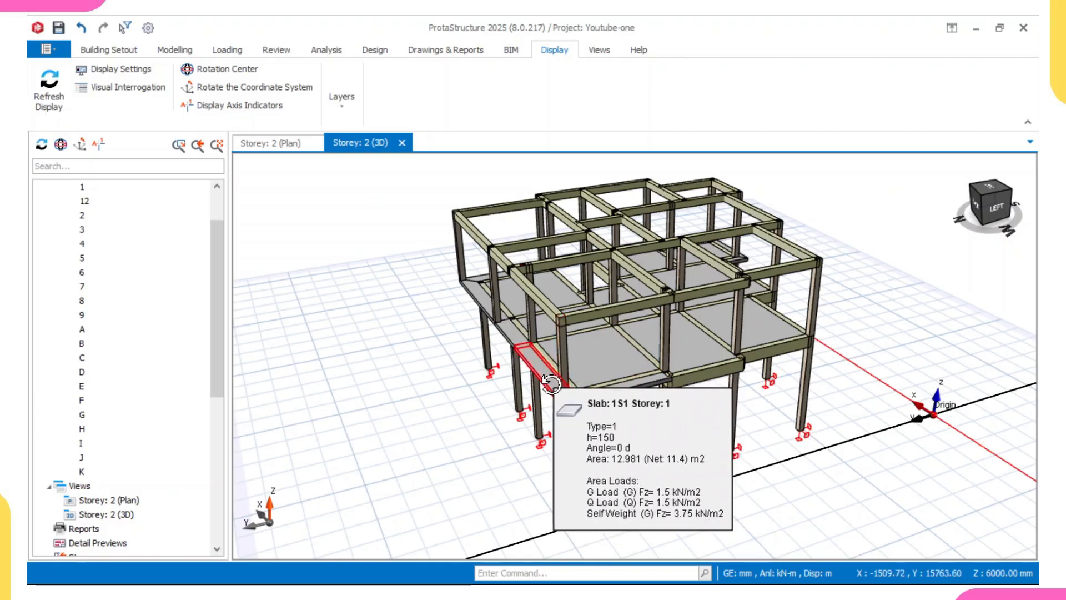
pyautogui.moveTo(550, 383); pyautogui.dragTo(515, 332, button='middle')
pyautogui.moveTo(633, 344); pyautogui.dragTo(561, 219, button='middle')
pyautogui.scroll(1, 532, 352)
pyautogui.moveTo(547, 268); pyautogui.dragTo(518, 336, button='middle')
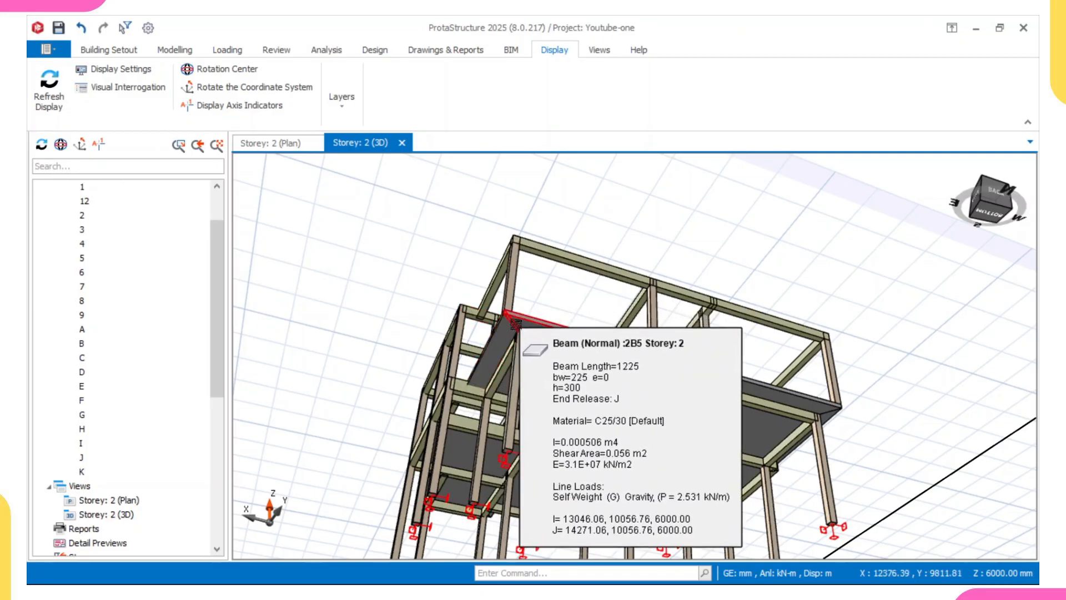
pyautogui.moveTo(501, 319); pyautogui.dragTo(514, 342, button='middle')
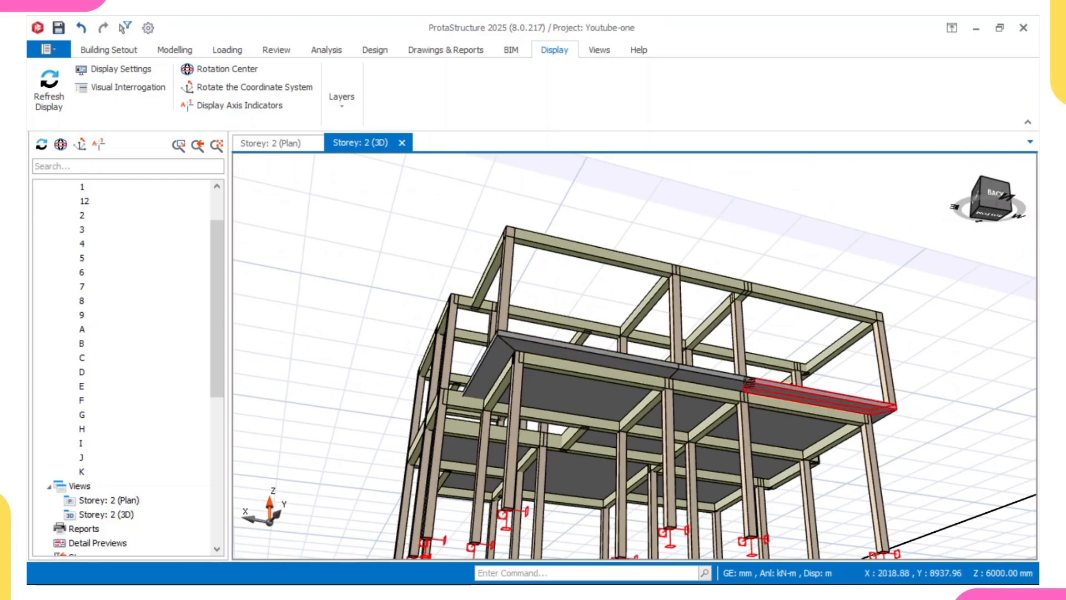
pyautogui.moveTo(779, 354); pyautogui.dragTo(686, 452, button='middle')
pyautogui.moveTo(628, 400); pyautogui.dragTo(609, 397, button='middle')
pyautogui.moveTo(609, 397); pyautogui.dragTo(609, 401, button='right')
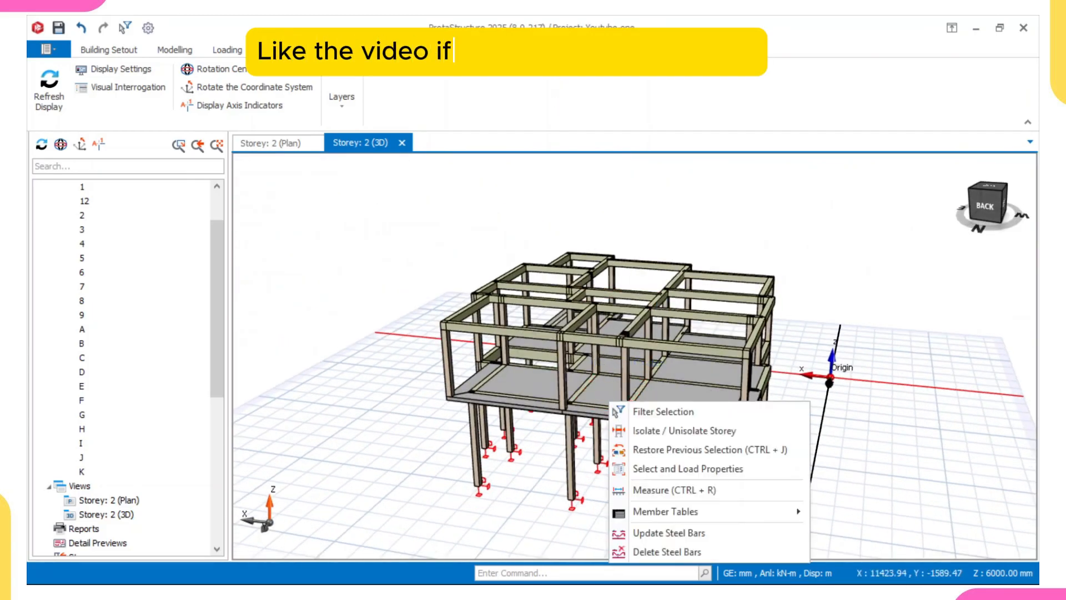
# - Turn the hidden display layers back on, including axes, ghost axes and plane definitions
pyautogui.click(341, 97)
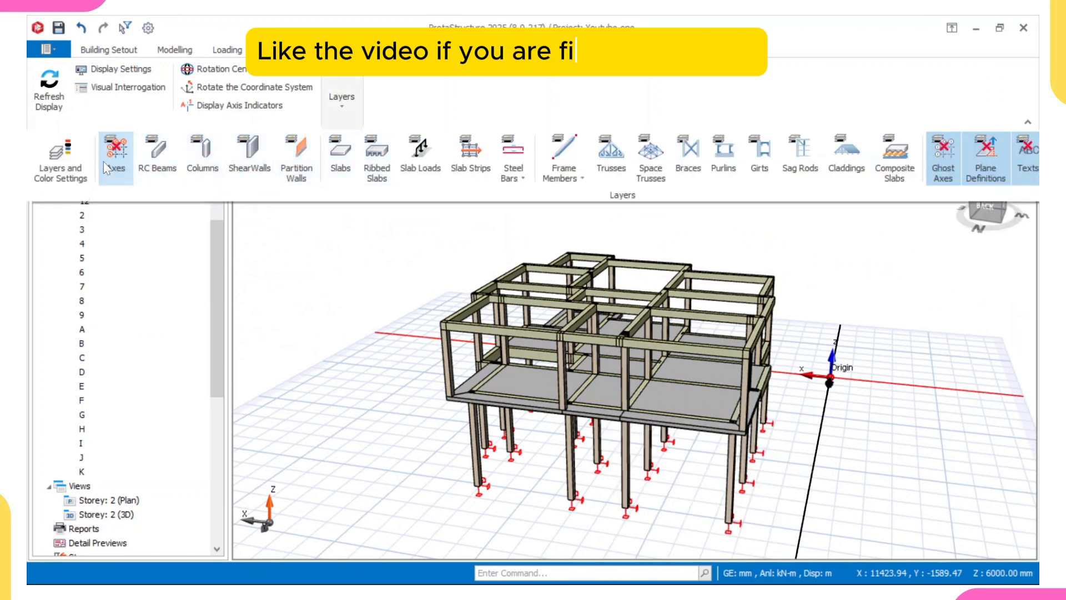
pyautogui.click(943, 160)
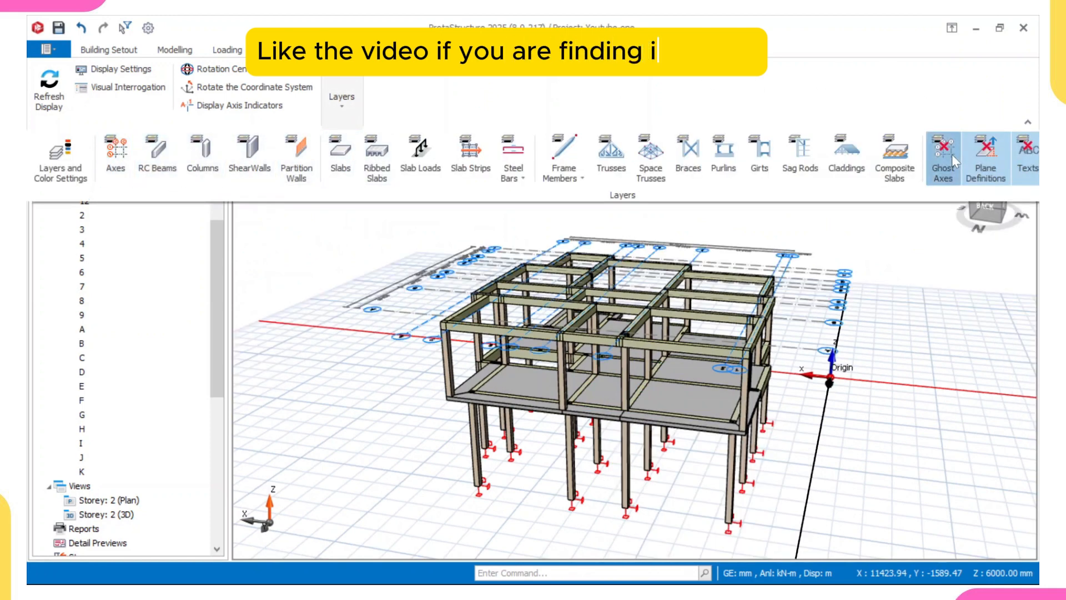
pyautogui.click(986, 160)
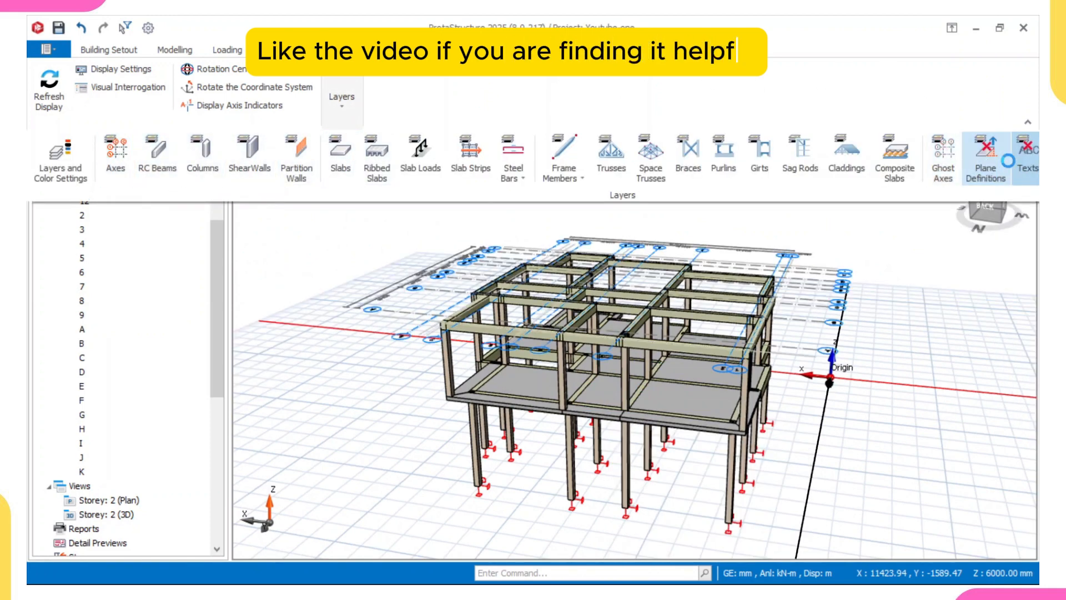
pyautogui.click(945, 235)
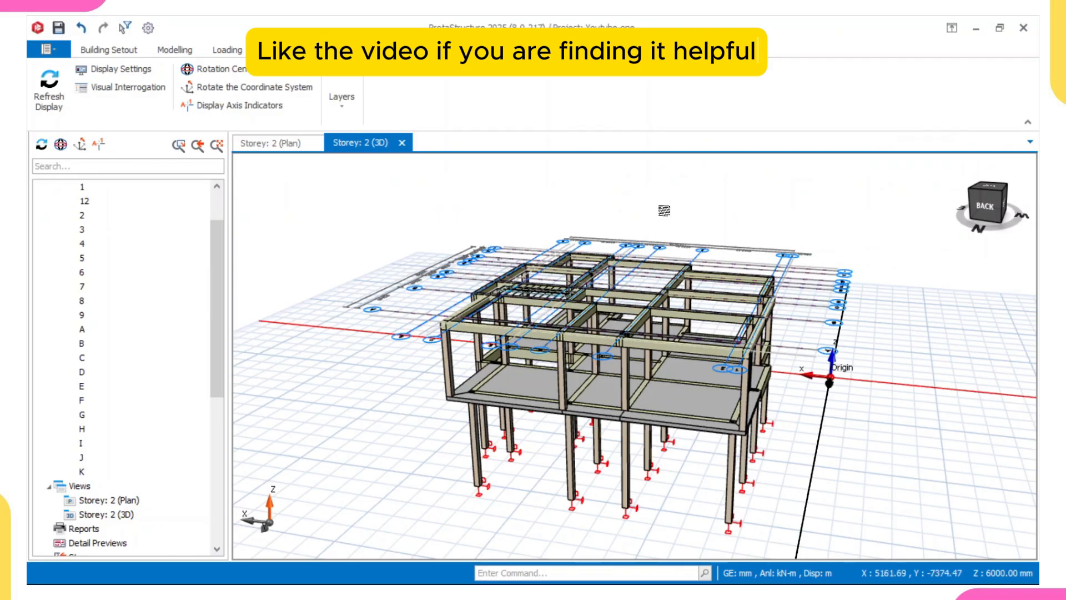
# - Return to the plan view and make storey St: 1 (+3.00 m) the active storey
pyautogui.click(175, 50)
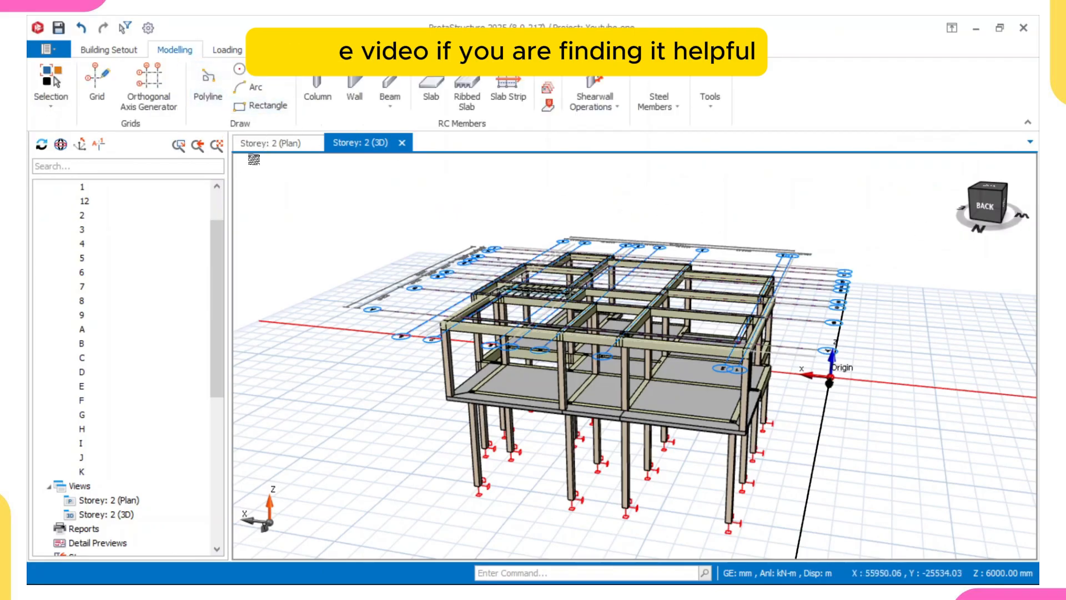
pyautogui.click(278, 143)
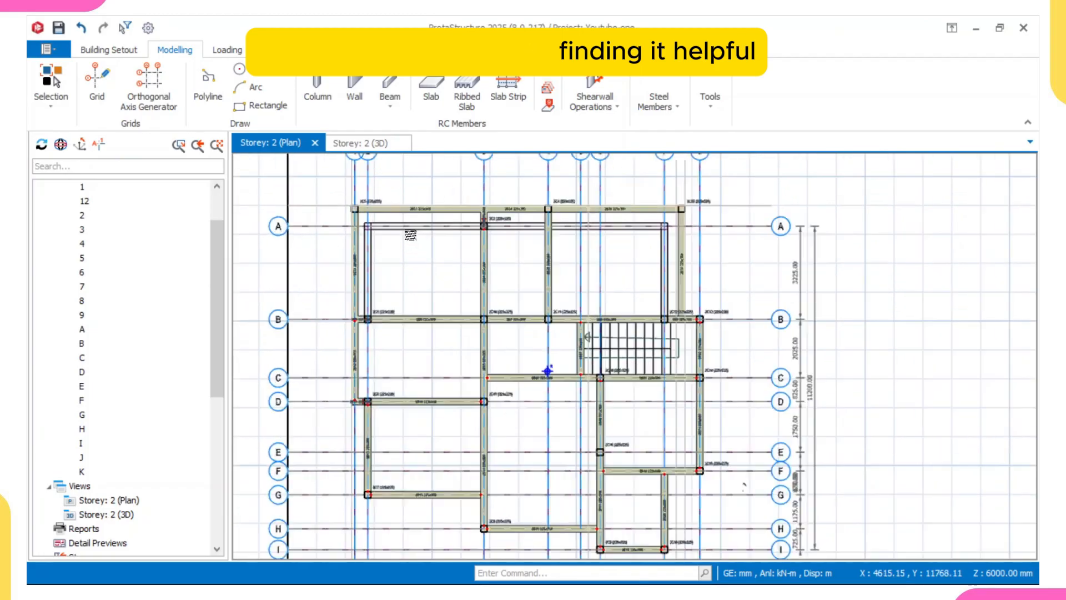
pyautogui.scroll(-2, 389, 250)
pyautogui.scroll(-2, 114, 458)
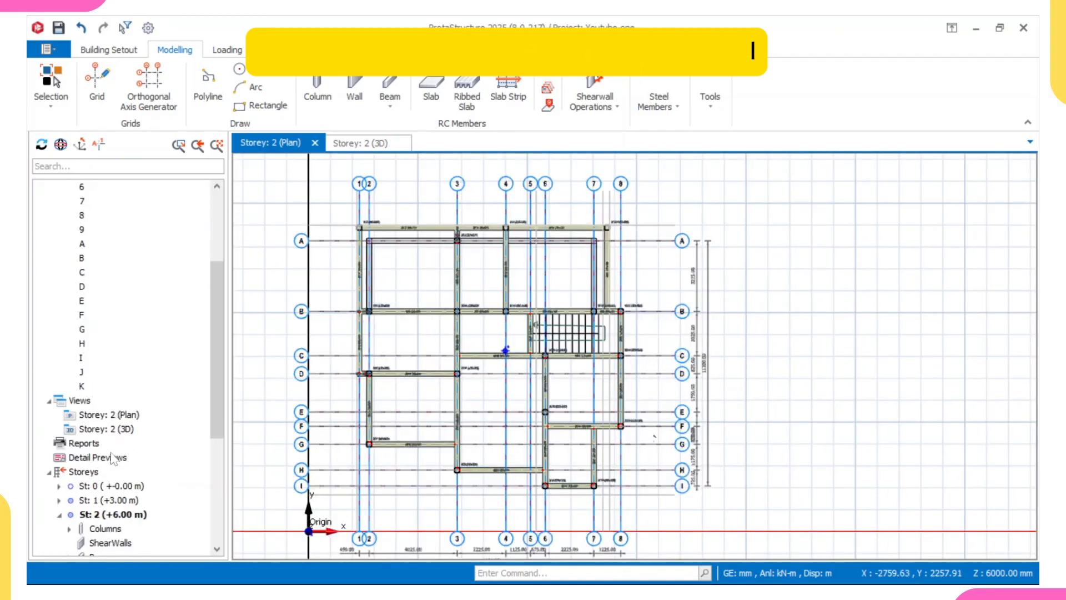
pyautogui.click(98, 500)
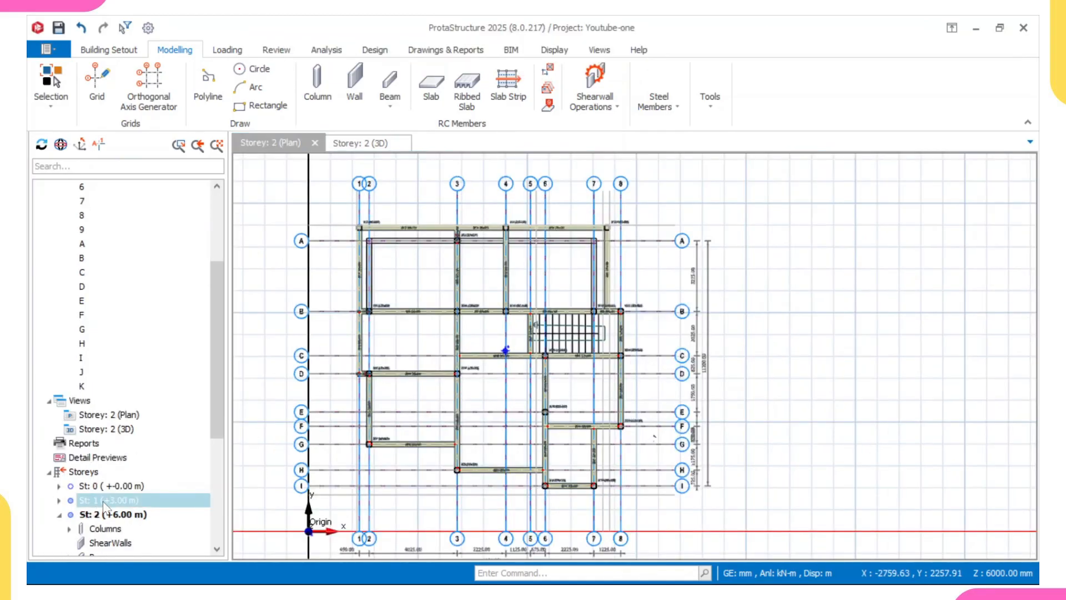
pyautogui.doubleClick(103, 501)
# - Insert a 225x150 beam modelled on beam 1B3, from column 1C1 diagonally out to the overhanging slab's corner
pyautogui.scroll(3, 402, 242)
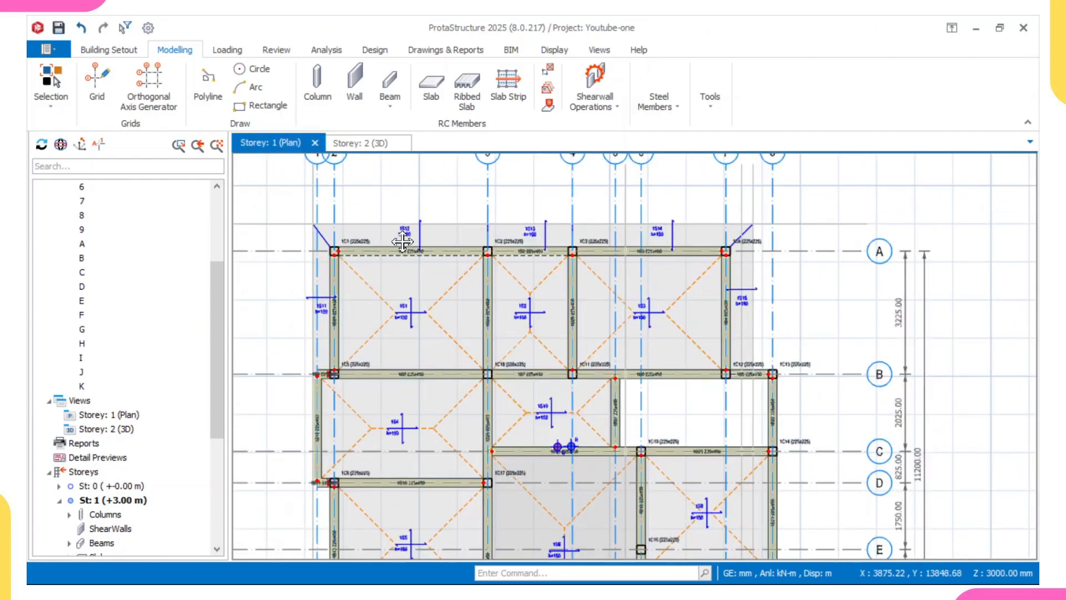
pyautogui.scroll(3, 401, 242)
pyautogui.scroll(1, 372, 229)
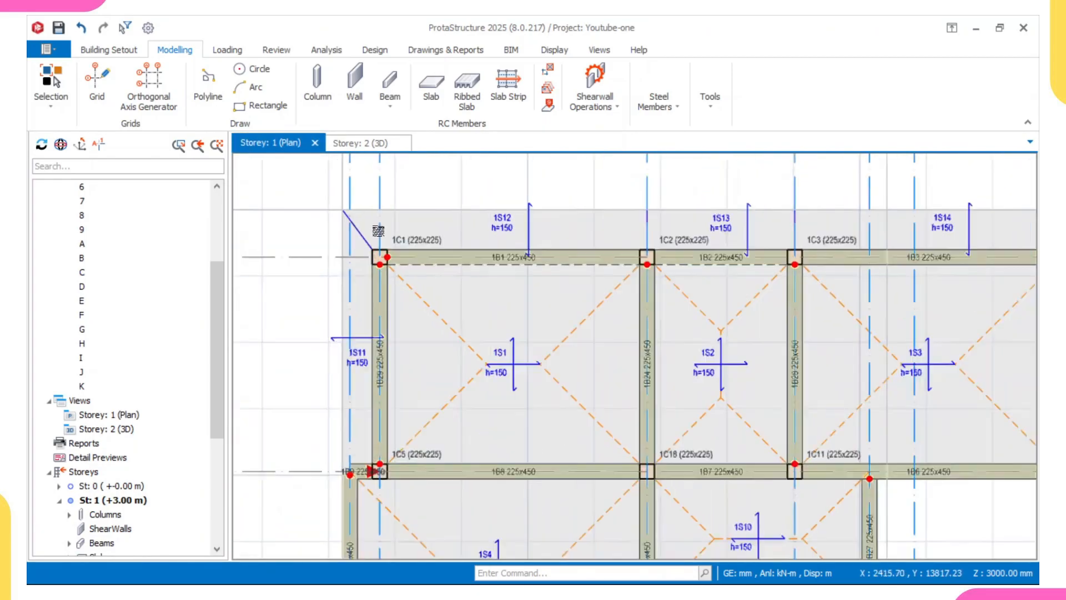
pyautogui.scroll(-1, 378, 231)
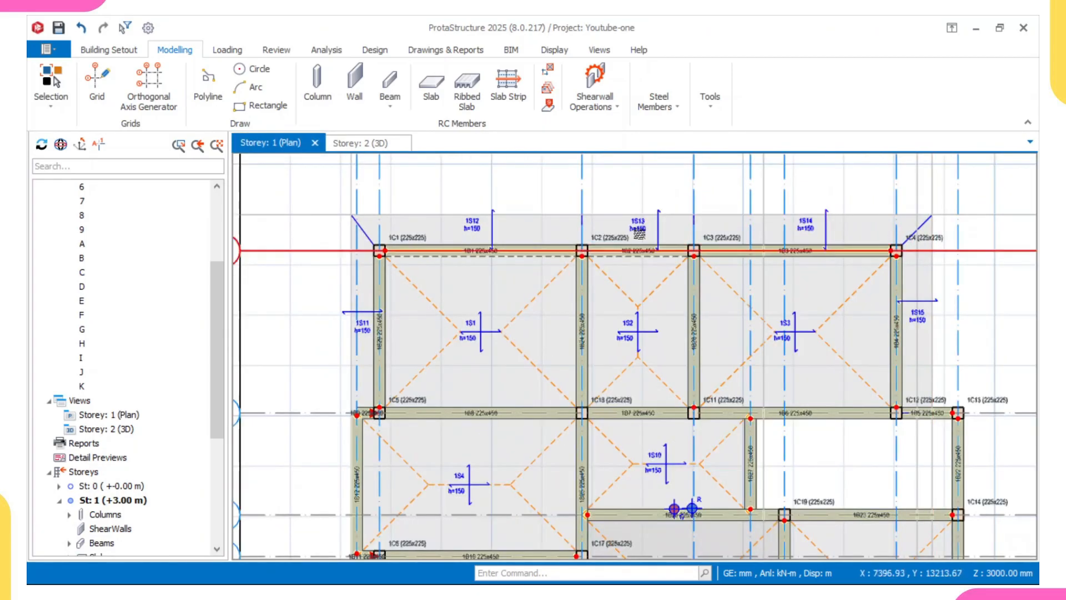
pyautogui.scroll(1, 694, 250)
pyautogui.moveTo(688, 209)
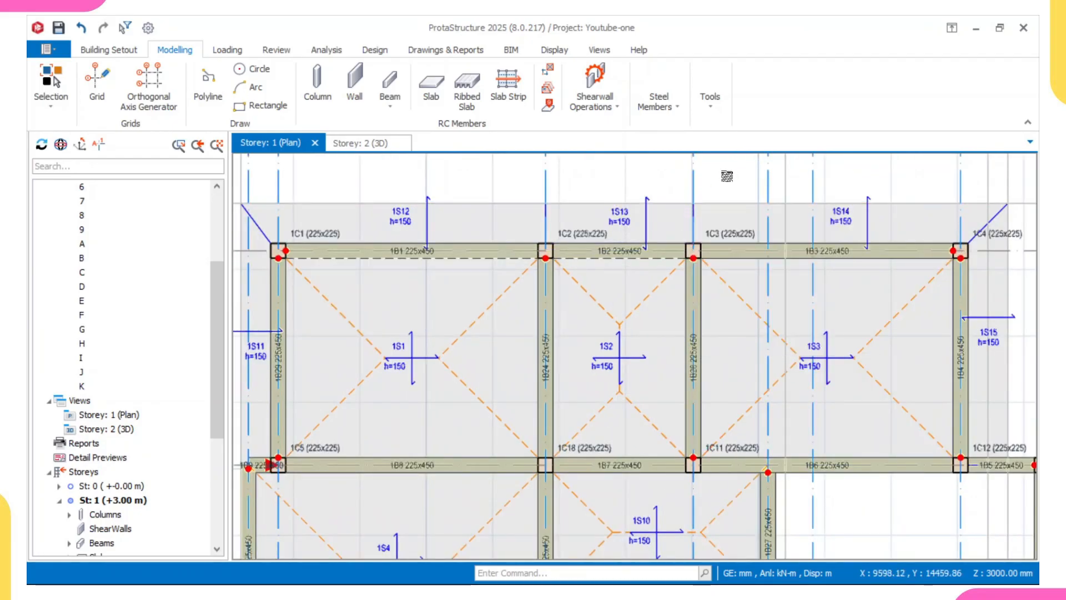
pyautogui.click(737, 257)
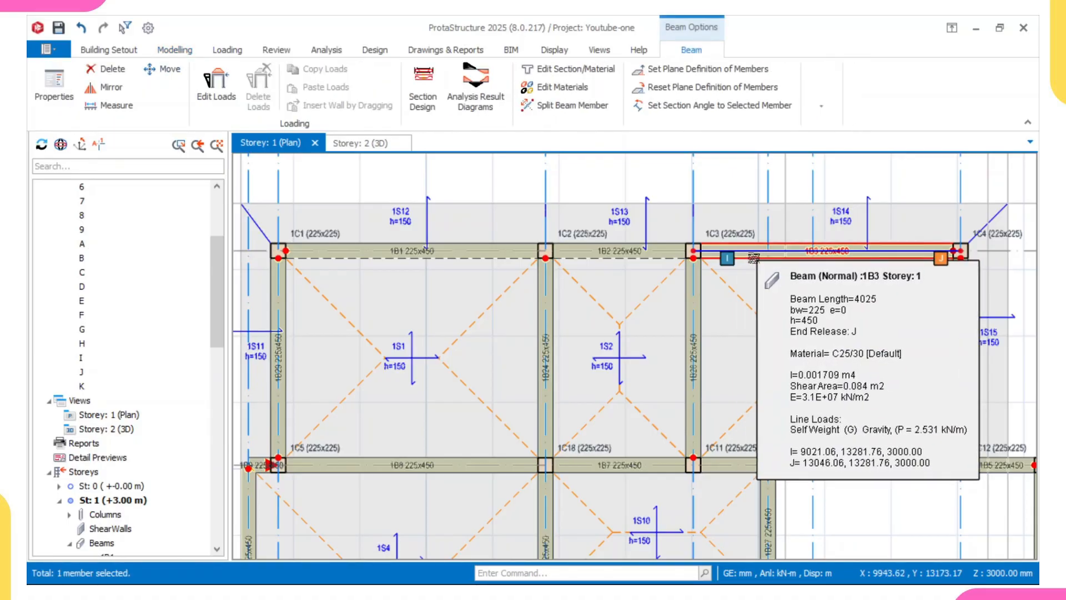
pyautogui.doubleClick(781, 261)
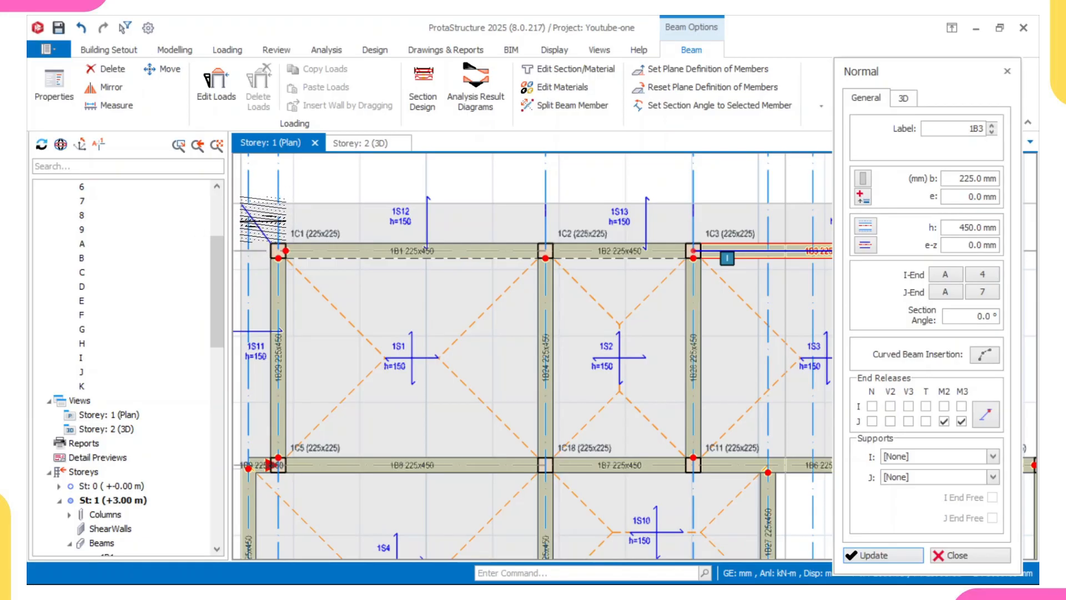
pyautogui.moveTo(264, 220); pyautogui.dragTo(296, 224, button='middle')
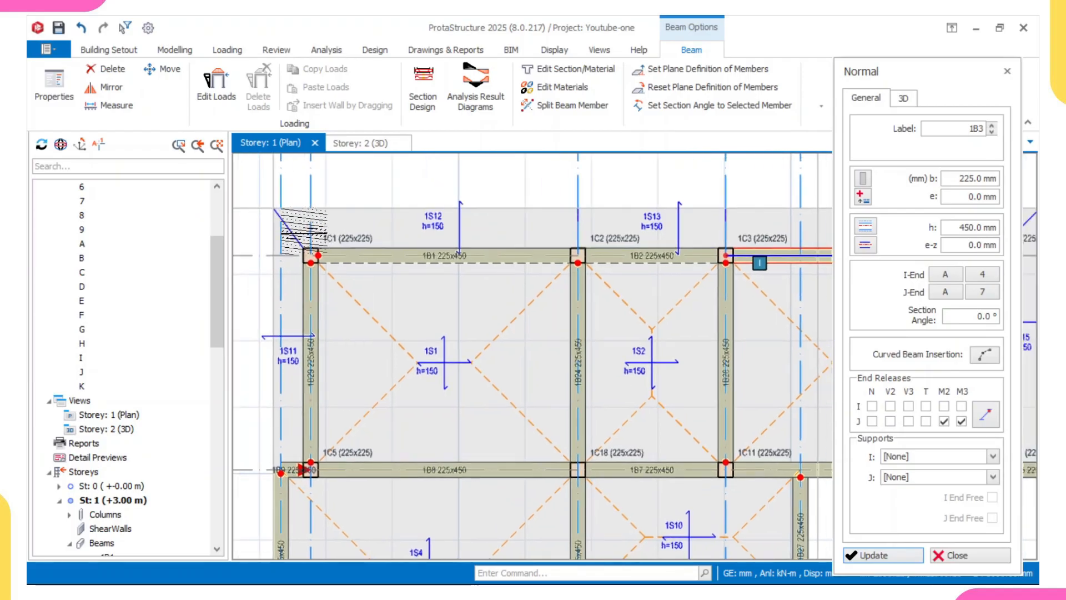
pyautogui.click(959, 227)
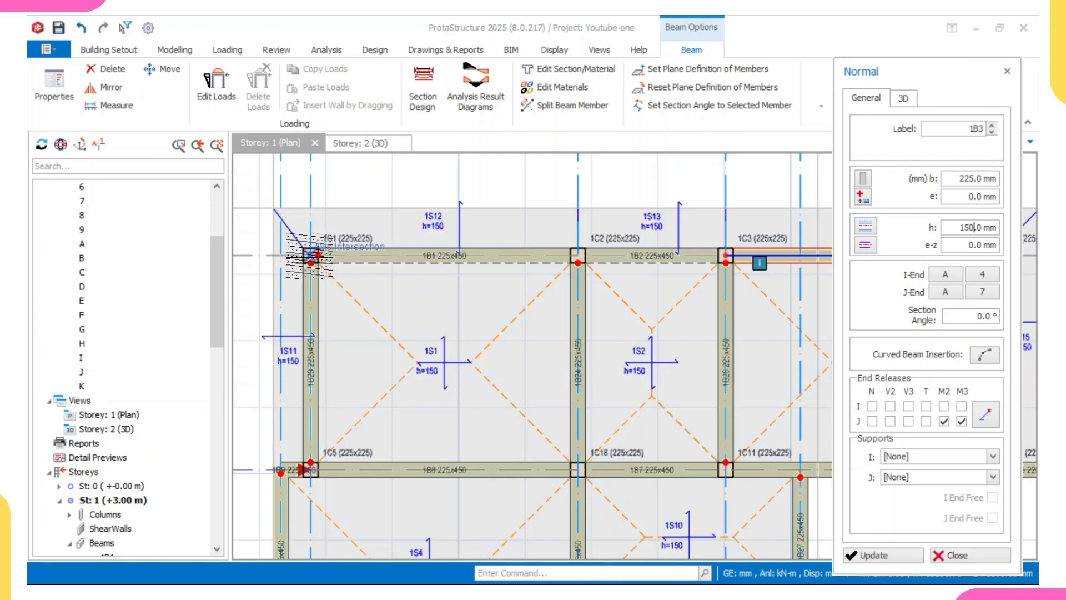
pyautogui.scroll(1, 311, 256)
pyautogui.click(311, 256)
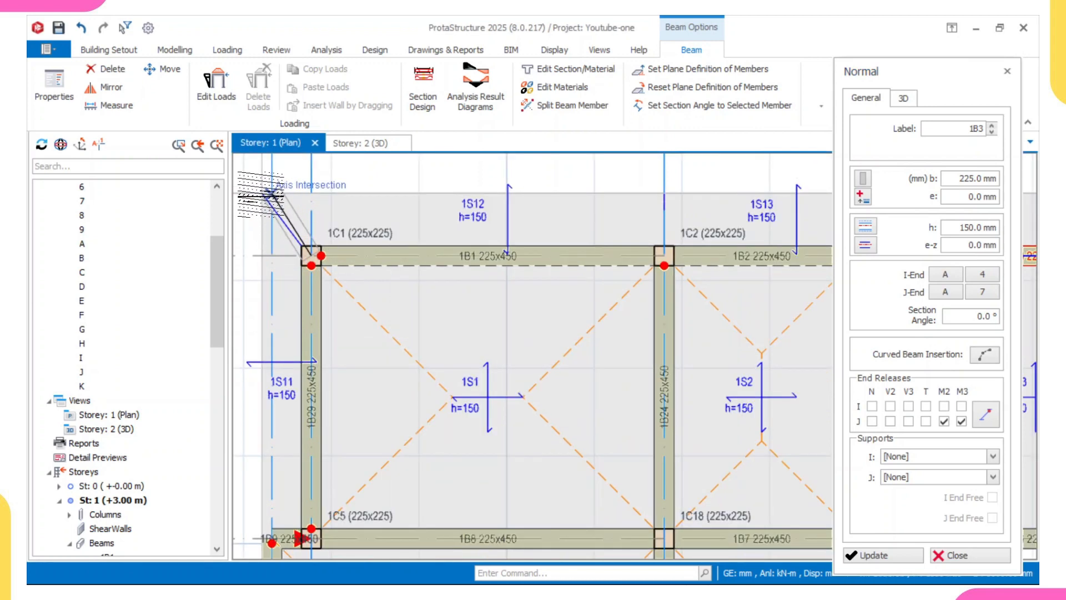
pyautogui.scroll(1, 265, 195)
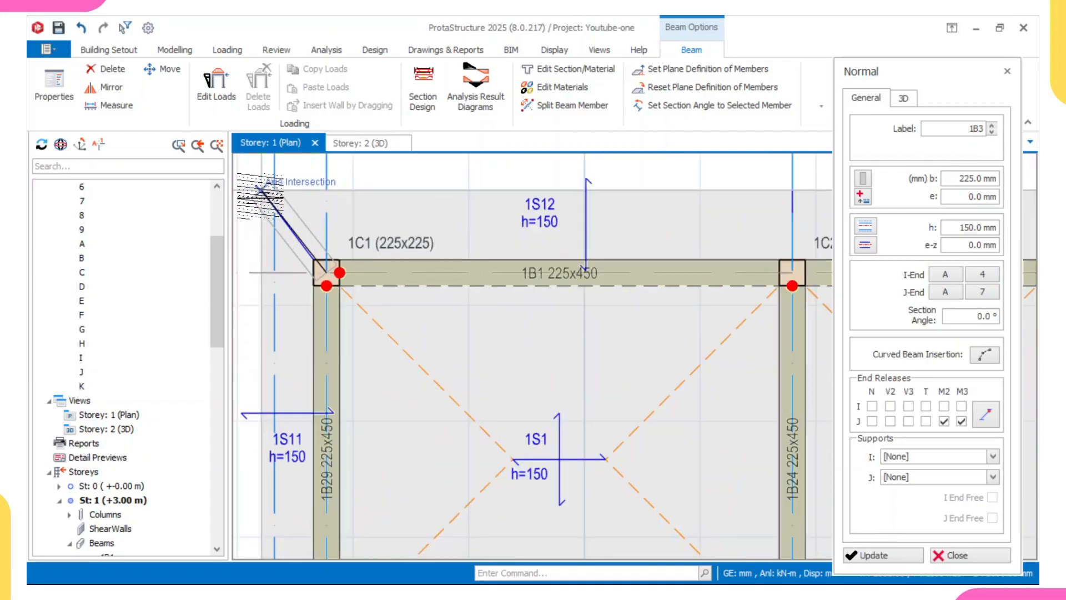
pyautogui.click(261, 189)
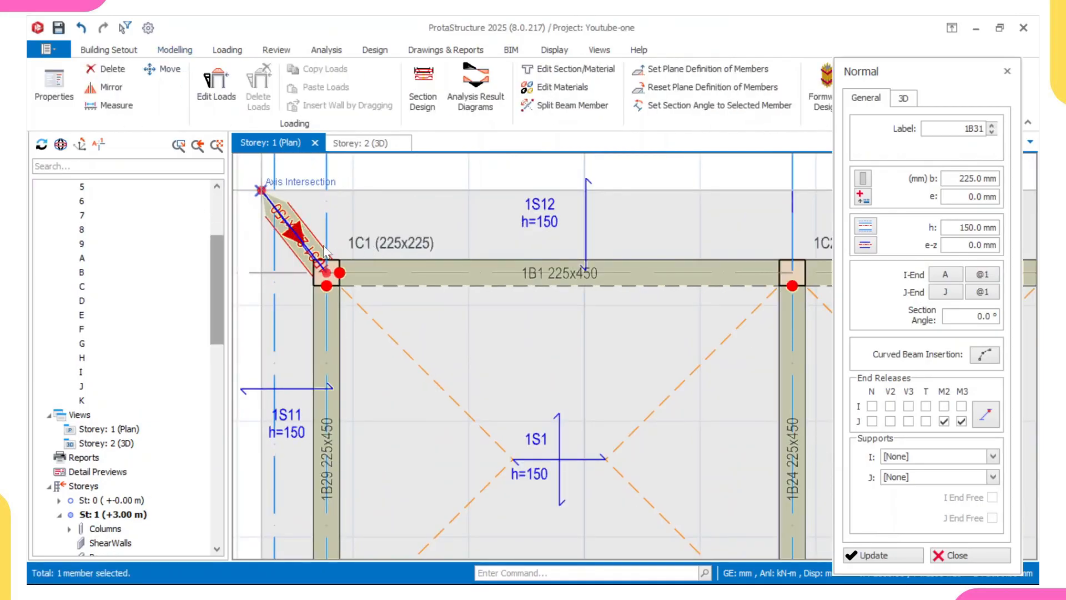
# - Insert another 225x150 beam along axis 4, from column 1C3 out to the edge of the overhanging slab
pyautogui.scroll(-1, 290, 228)
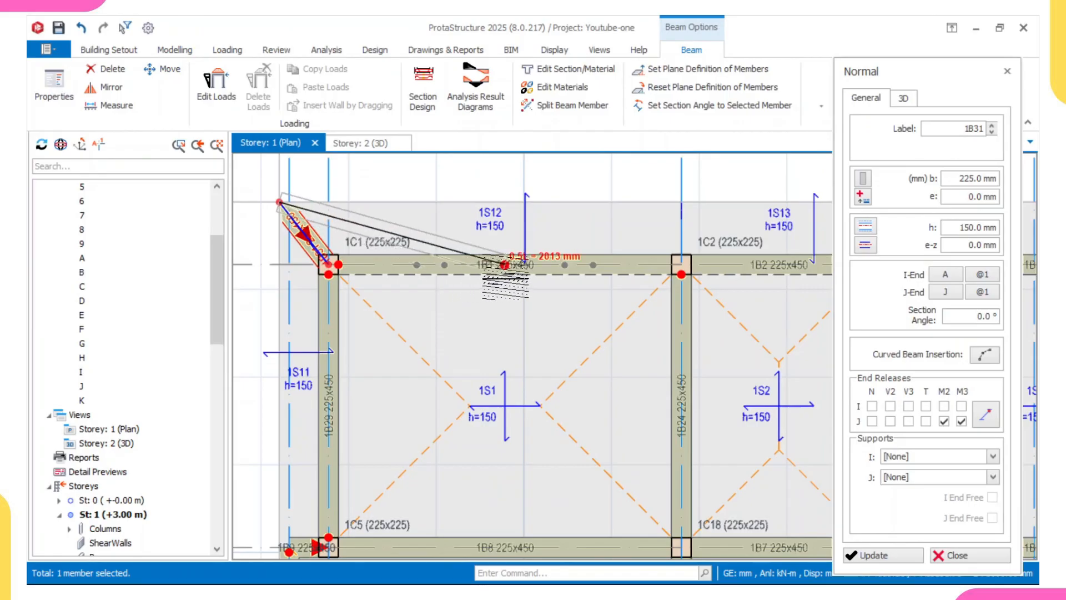
pyautogui.moveTo(729, 287); pyautogui.dragTo(576, 266, button='middle')
pyautogui.scroll(-1, 576, 266)
pyautogui.moveTo(651, 255); pyautogui.dragTo(594, 261, button='middle')
pyautogui.scroll(1, 666, 253)
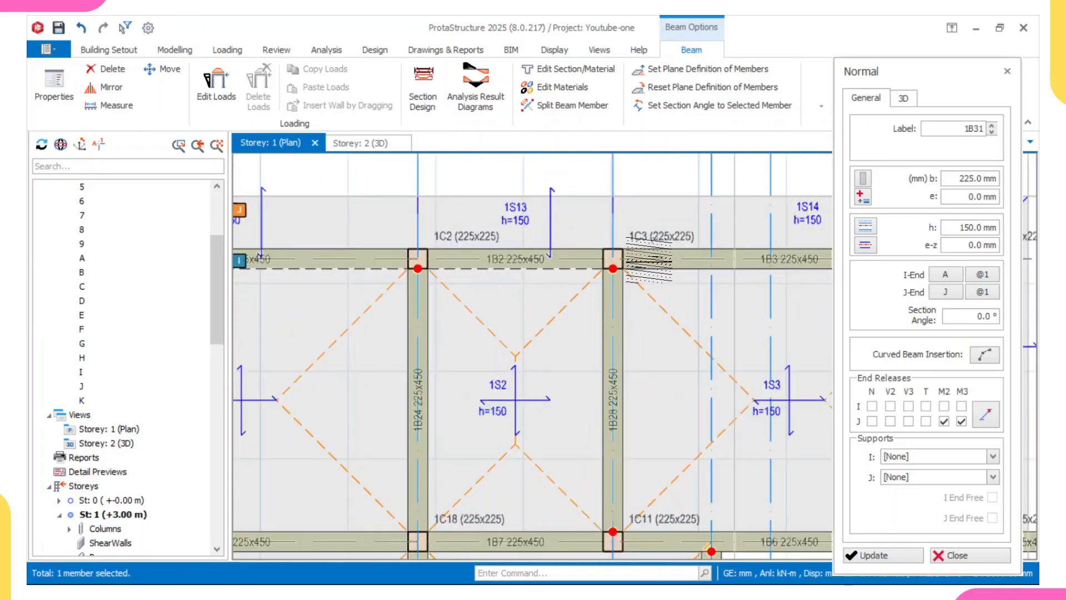
pyautogui.click(612, 259)
pyautogui.scroll(1, 612, 204)
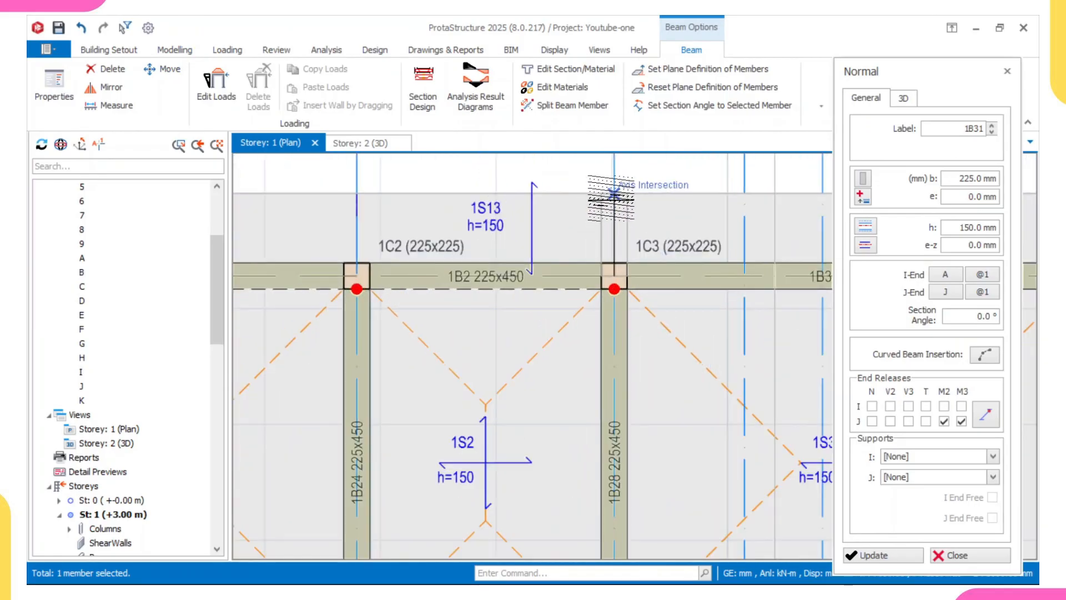
pyautogui.click(612, 194)
pyautogui.scroll(-3, 589, 198)
pyautogui.press('Escape')
pyautogui.moveTo(789, 205); pyautogui.dragTo(589, 244, button='middle')
pyautogui.scroll(1, 601, 261)
pyautogui.scroll(1, 332, 244)
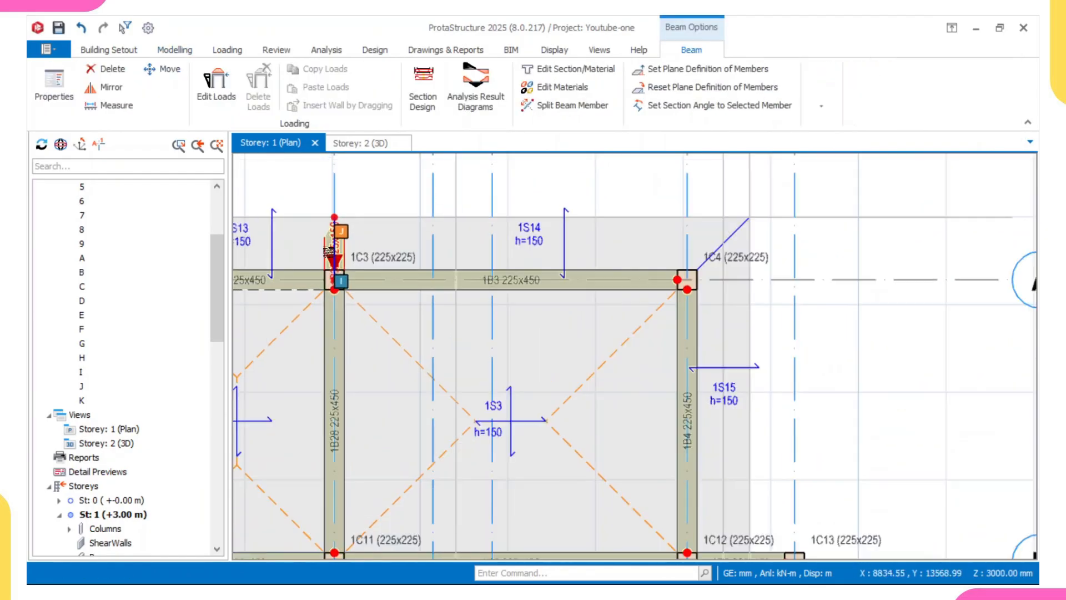
# - Insert a 225x150 beam from column 1C4 diagonally out to the overhanging slab's corner
pyautogui.doubleClick(329, 252)
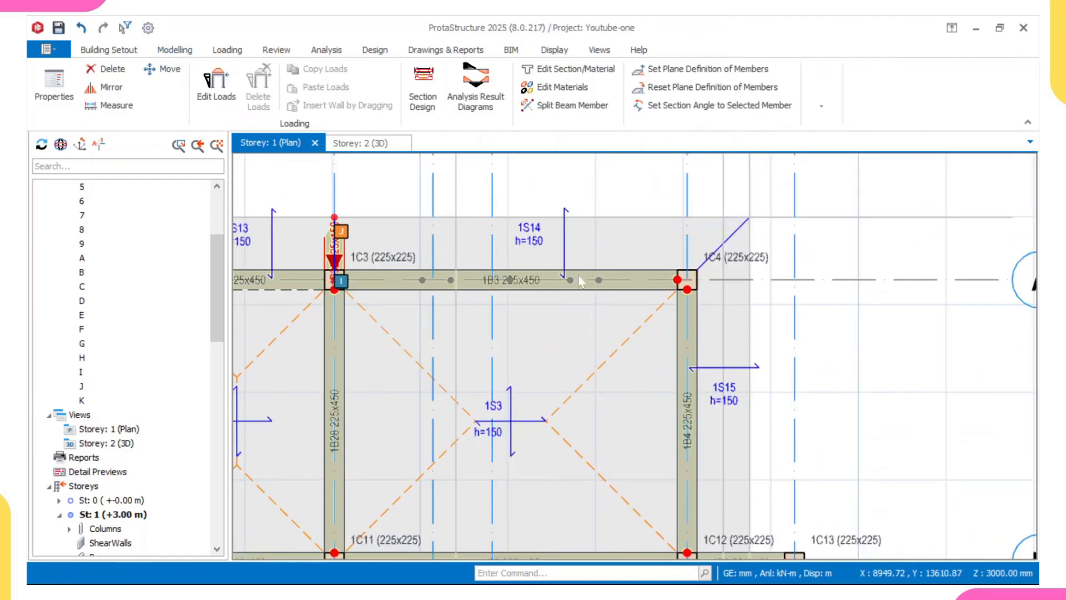
pyautogui.moveTo(687, 277); pyautogui.dragTo(599, 277, button='middle')
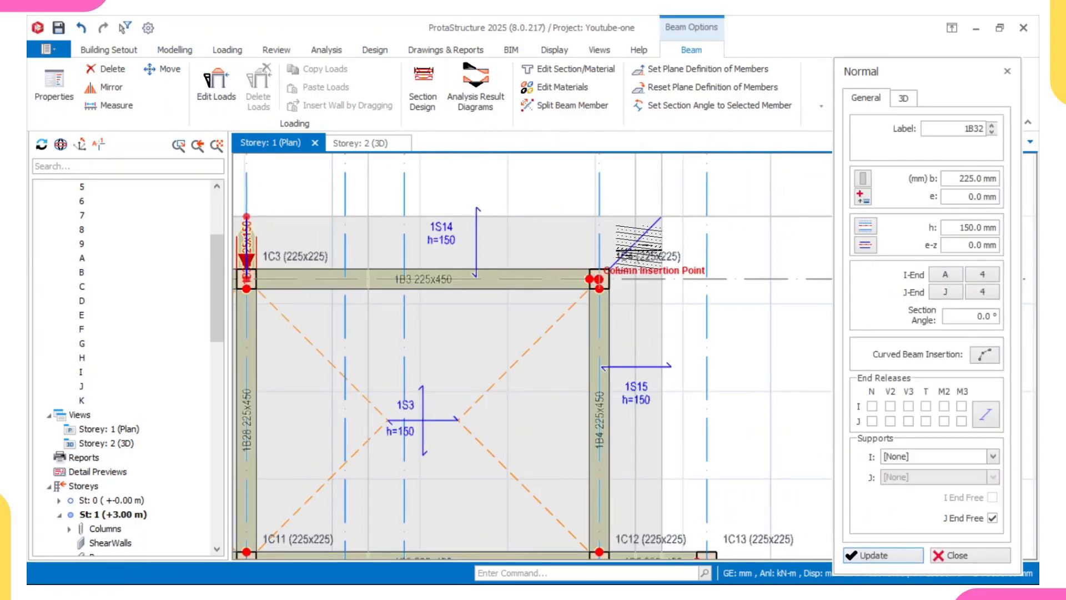
pyautogui.click(661, 217)
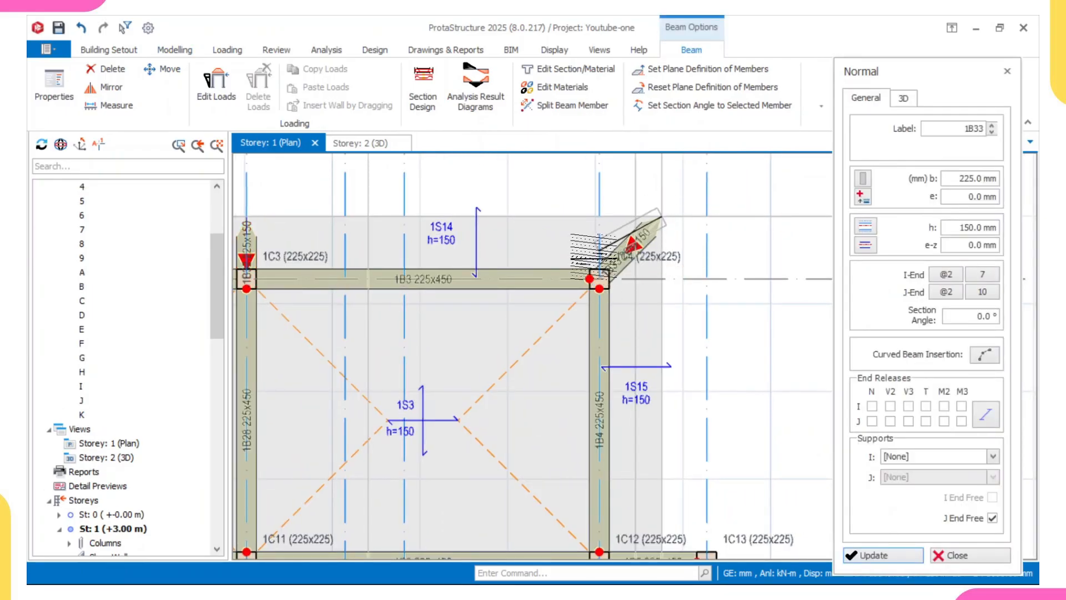
pyautogui.press('Escape')
pyautogui.scroll(-4, 605, 262)
pyautogui.press('Escape')
pyautogui.moveTo(478, 260); pyautogui.dragTo(583, 263, button='middle')
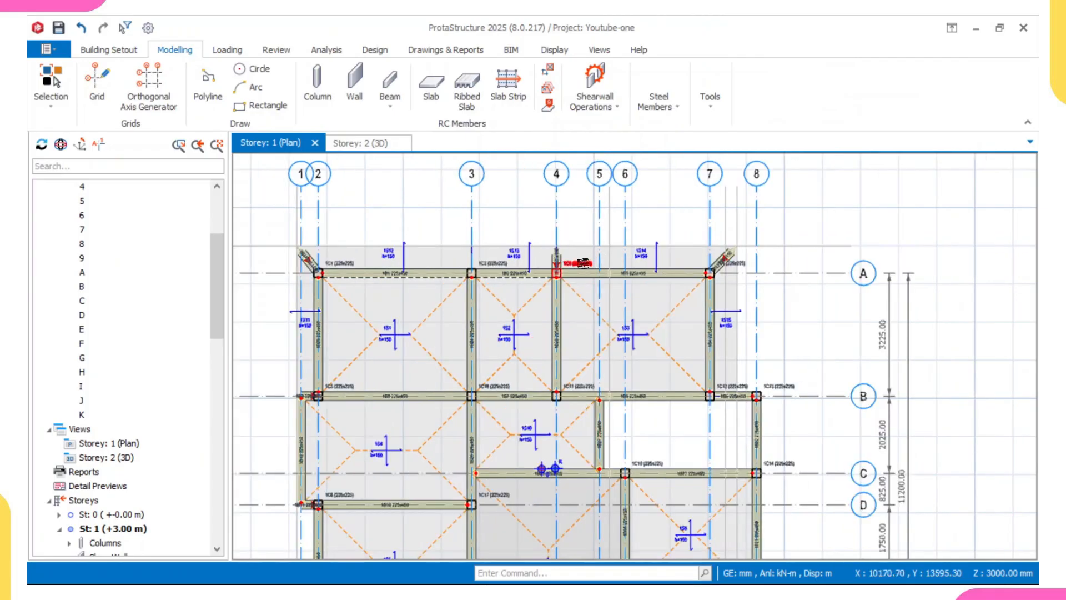
# - Inspect the details of the short cantilever beam along axis 4 at column 1C3
pyautogui.scroll(3, 553, 265)
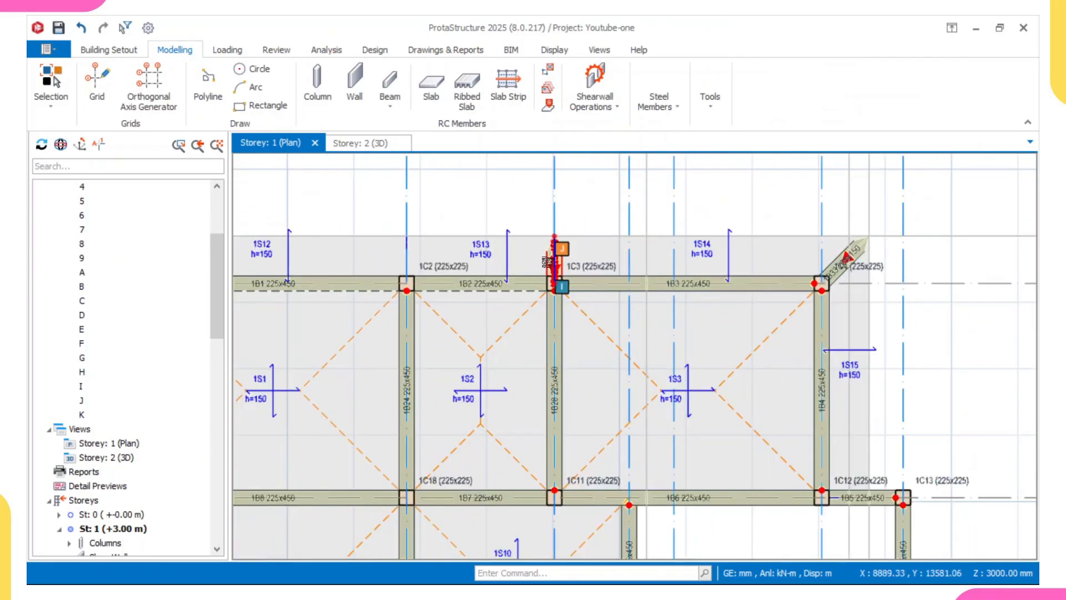
pyautogui.moveTo(552, 252)
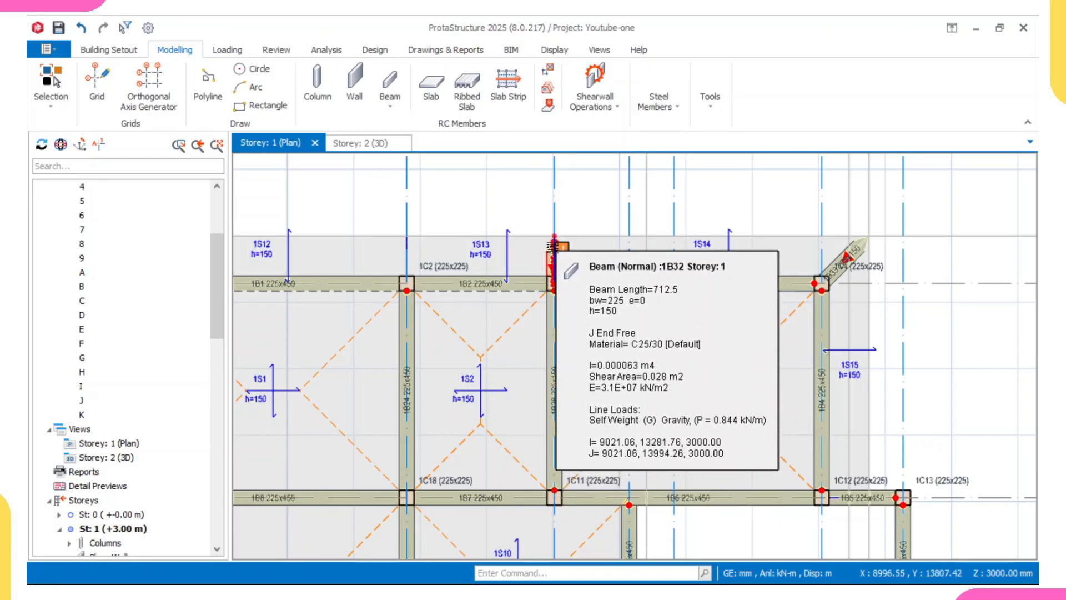
pyautogui.moveTo(552, 253); pyautogui.dragTo(584, 249, button='middle')
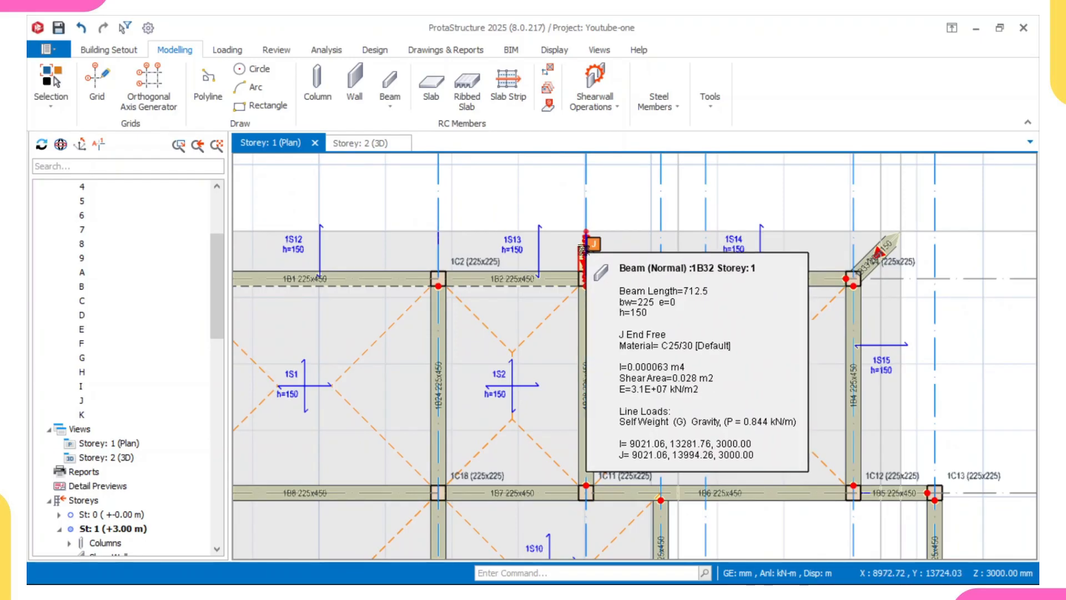
pyautogui.moveTo(581, 265); pyautogui.dragTo(587, 268, button='middle')
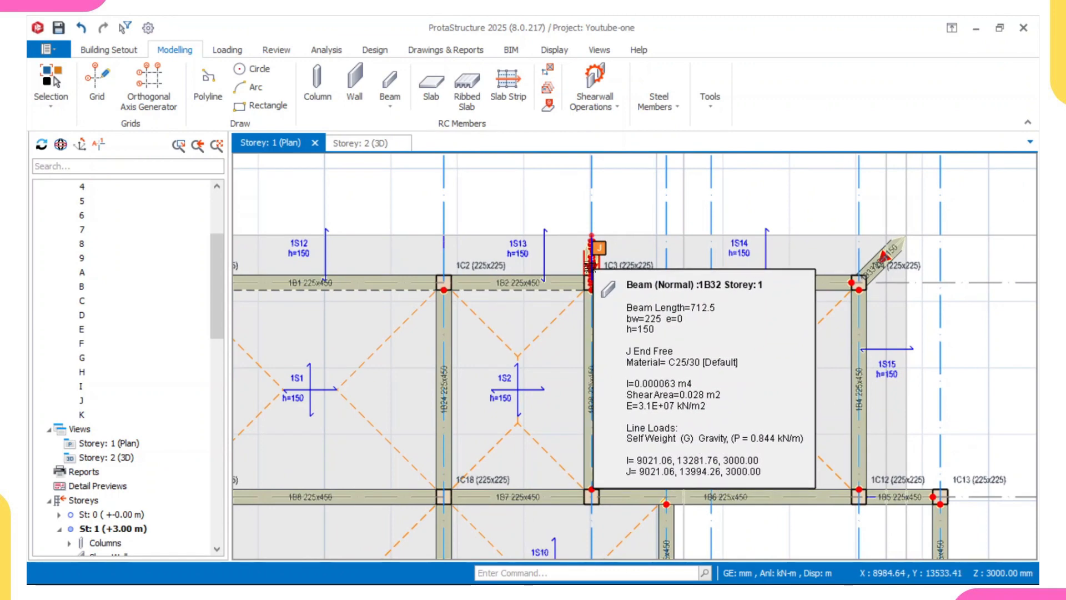
pyautogui.scroll(1, 591, 267)
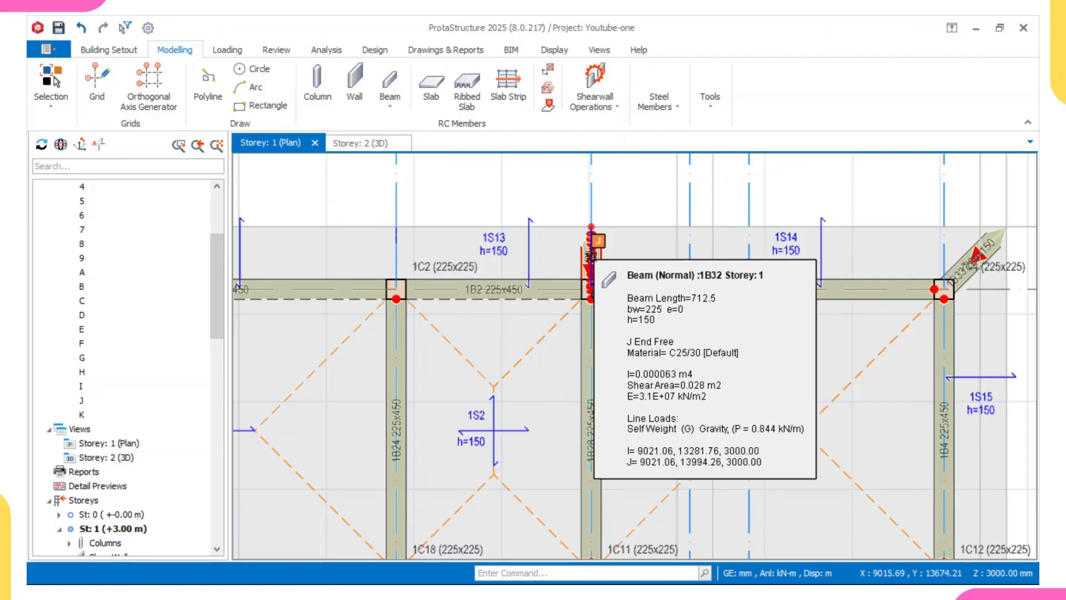
# - Set the end conditions of the three cantilever beams at columns 1C1, 1C3 and 1C4 to Both Ends Hinged
pyautogui.click(597, 253)
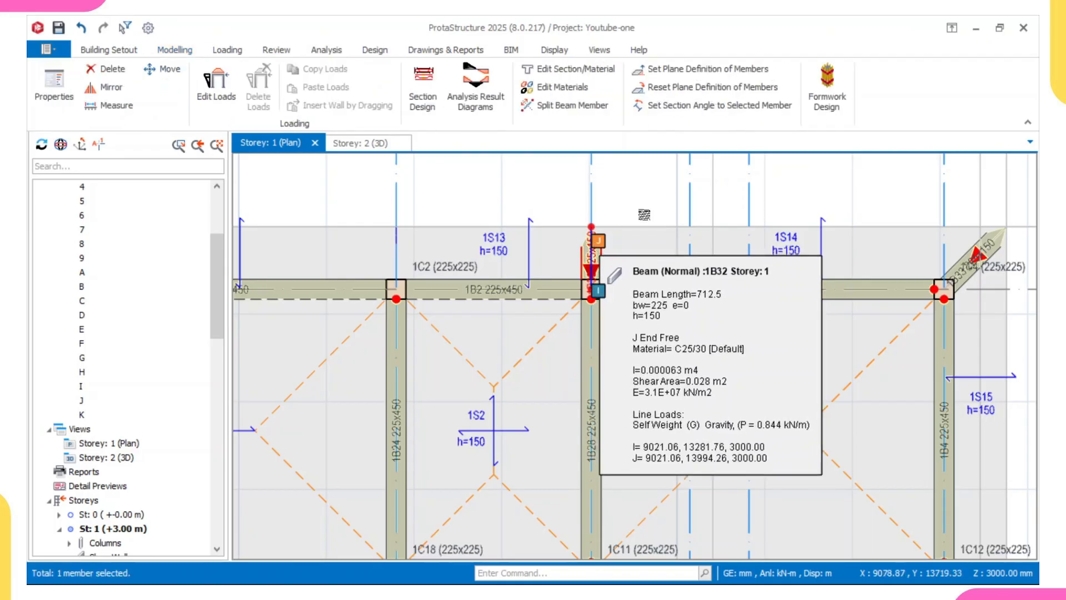
pyautogui.scroll(-2, 716, 222)
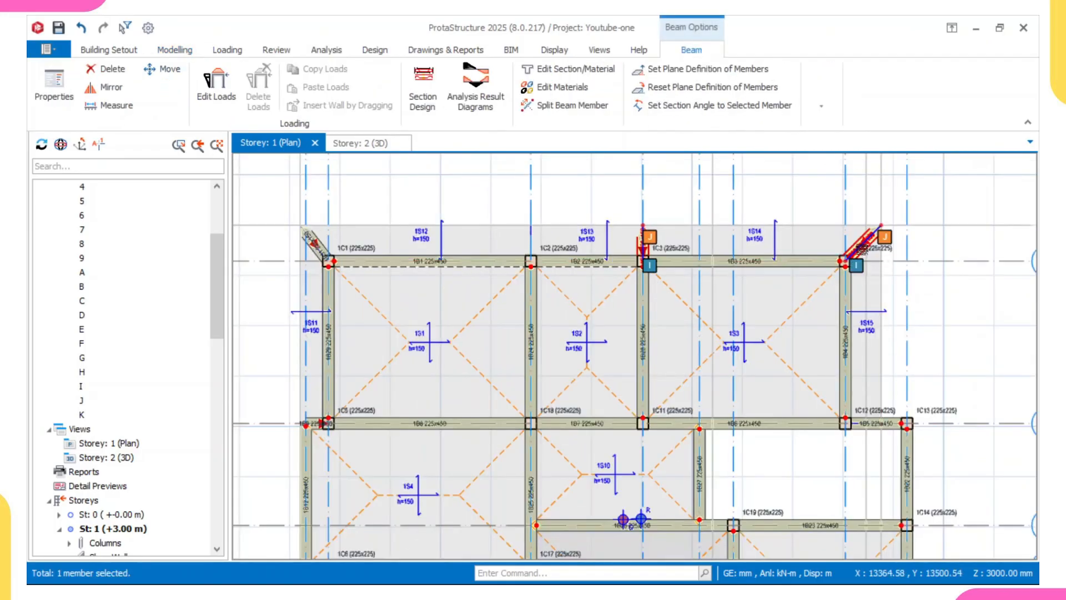
pyautogui.scroll(2, 866, 247)
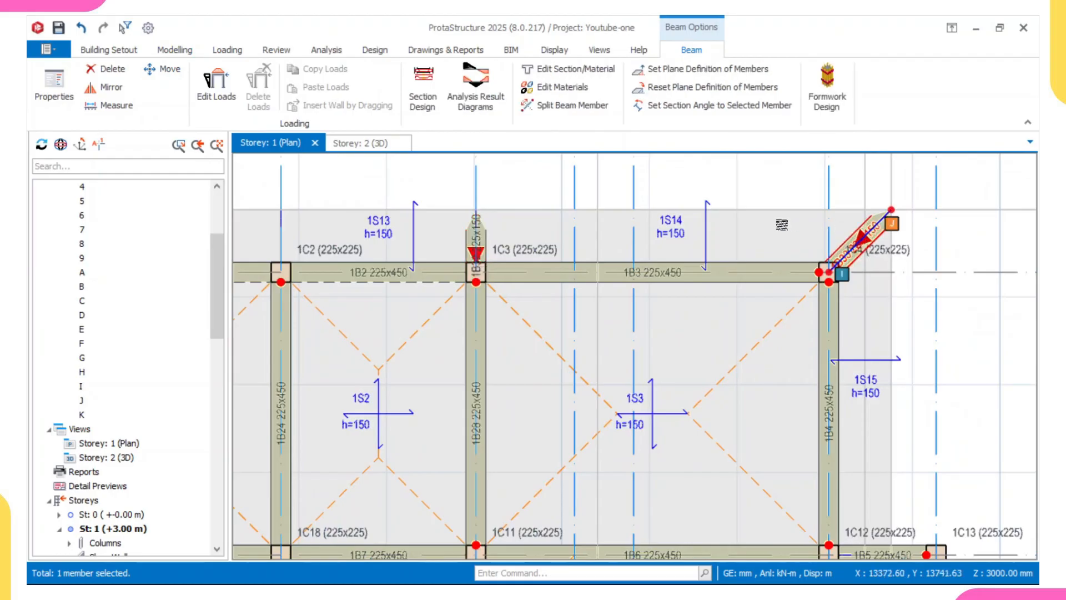
pyautogui.scroll(-2, 800, 224)
pyautogui.scroll(2, 599, 230)
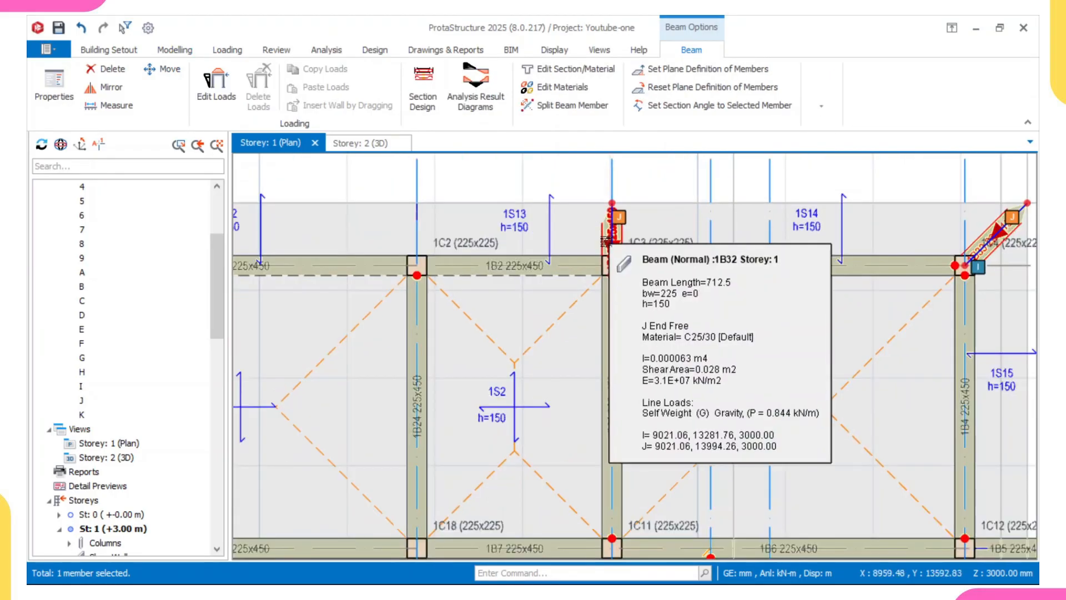
pyautogui.click(604, 233)
pyautogui.scroll(-2, 533, 233)
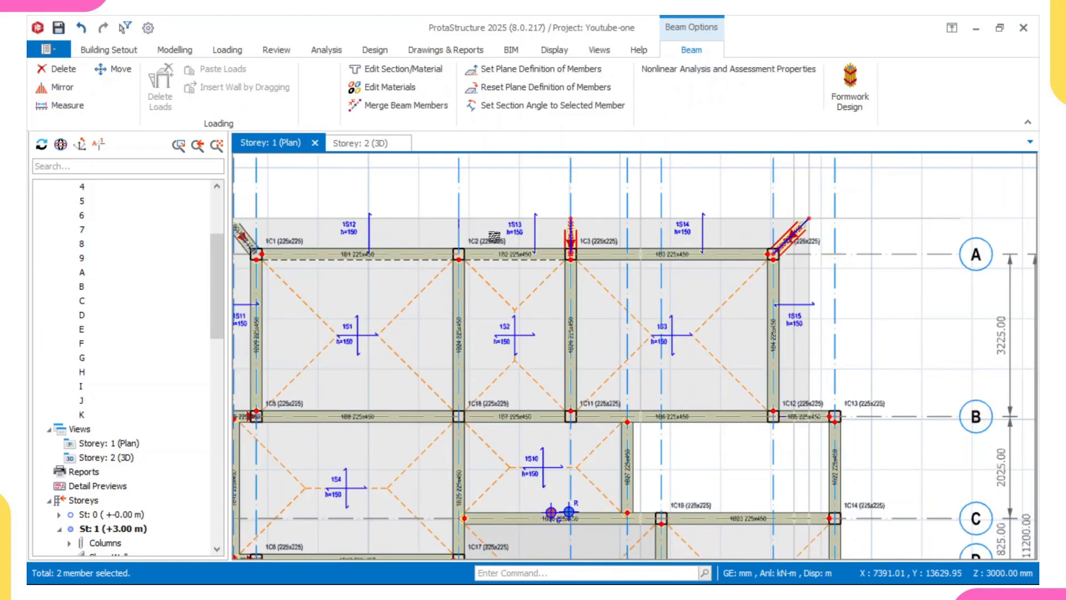
pyautogui.scroll(2, 321, 228)
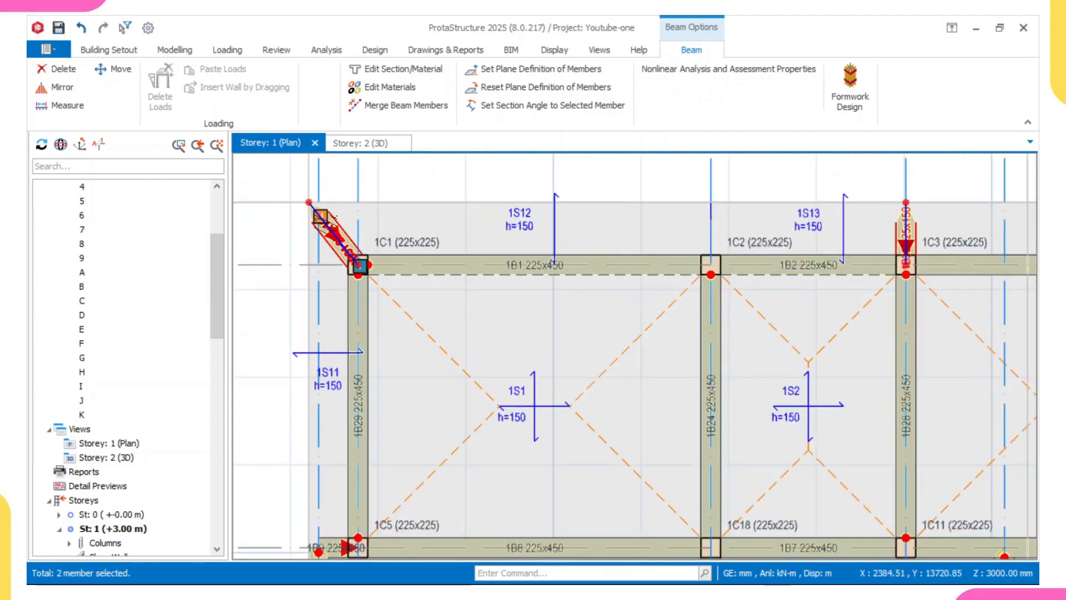
pyautogui.click(321, 219)
pyautogui.scroll(-2, 389, 267)
pyautogui.scroll(1, 397, 274)
pyautogui.moveTo(398, 274); pyautogui.dragTo(384, 309, button='middle')
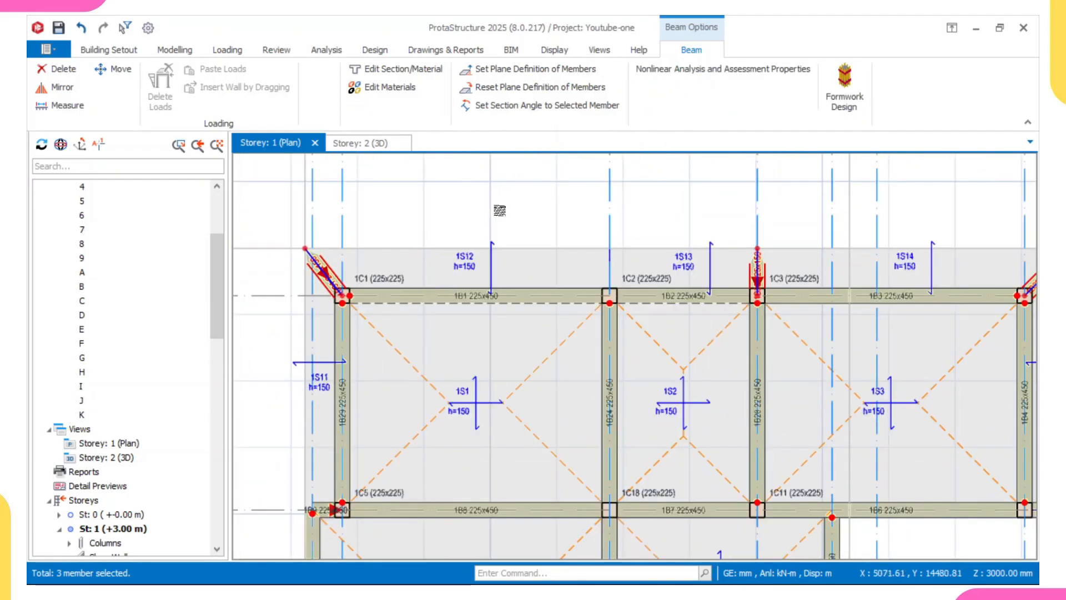
pyautogui.rightClick(500, 210)
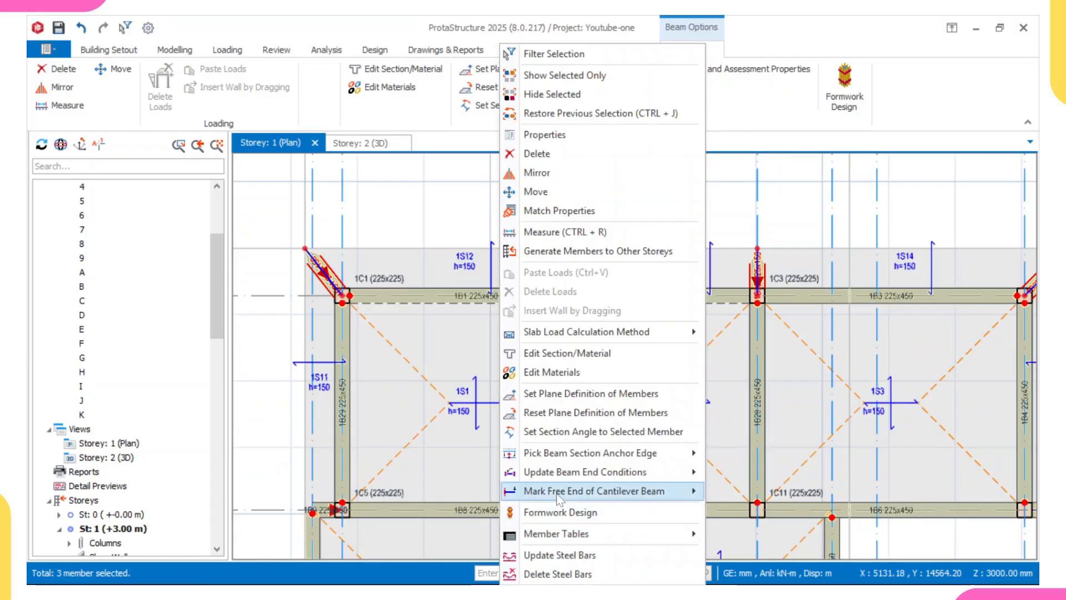
pyautogui.moveTo(561, 493)
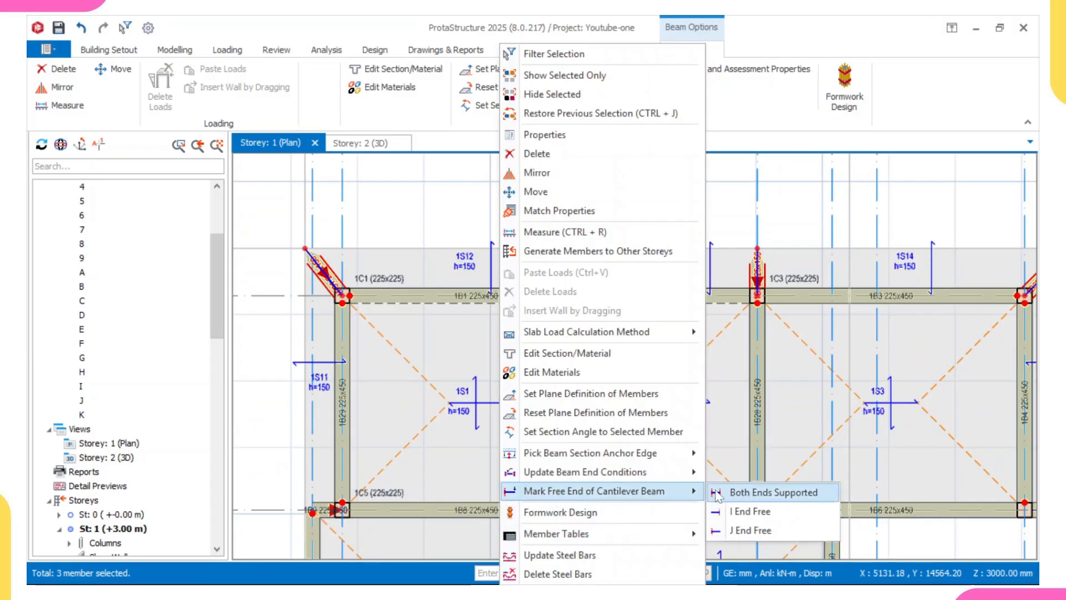
pyautogui.moveTo(670, 472)
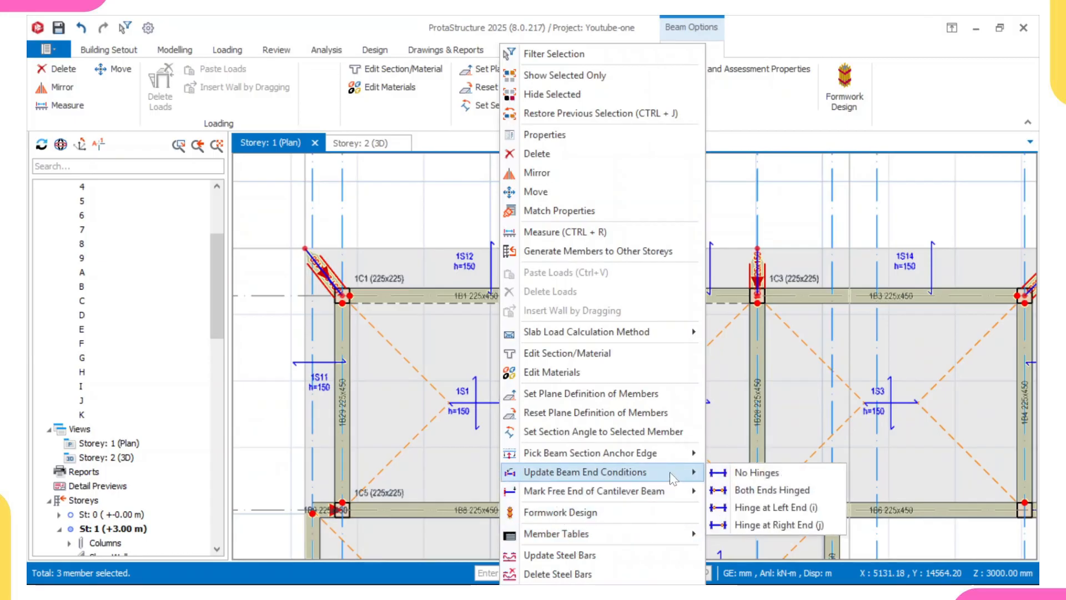
pyautogui.click(753, 490)
pyautogui.click(546, 302)
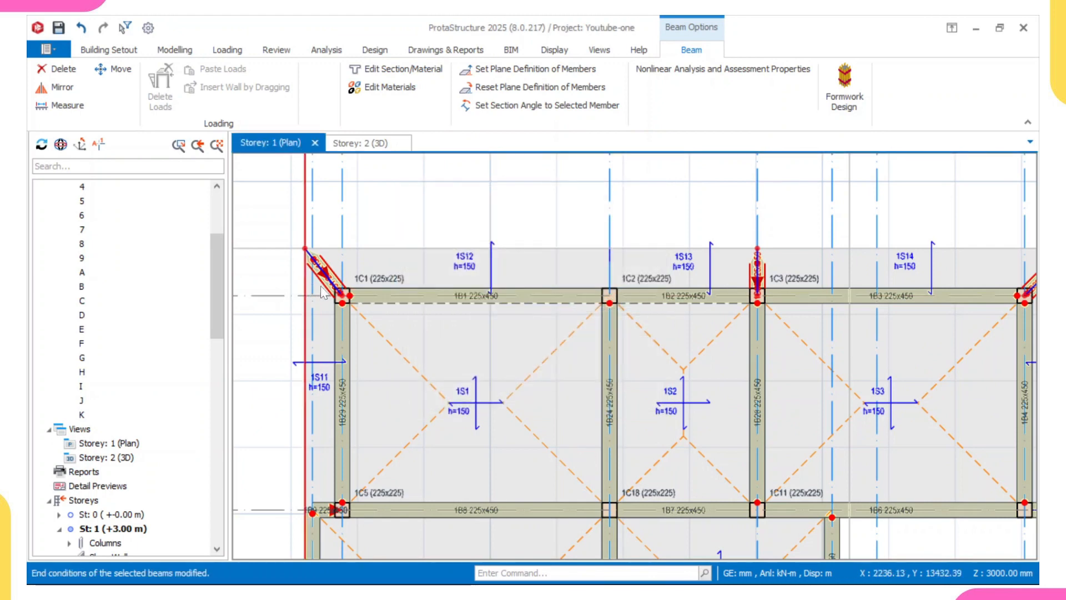
pyautogui.press('Escape')
# - Check the end release details of the cantilever beams at column 1C1 and along axis 4
pyautogui.moveTo(418, 303); pyautogui.dragTo(362, 314, button='middle')
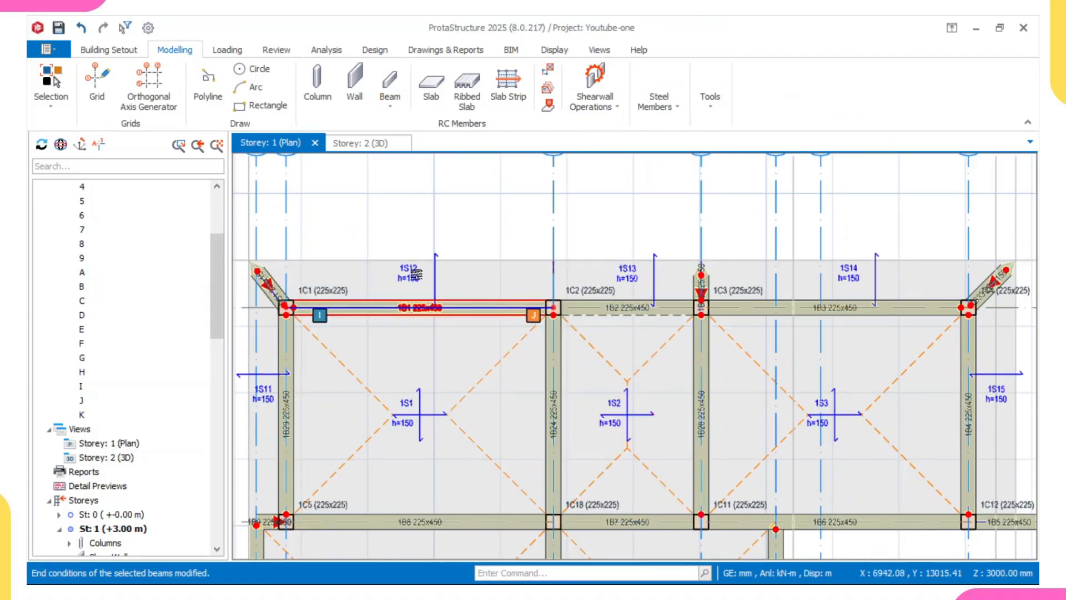
pyautogui.moveTo(259, 271)
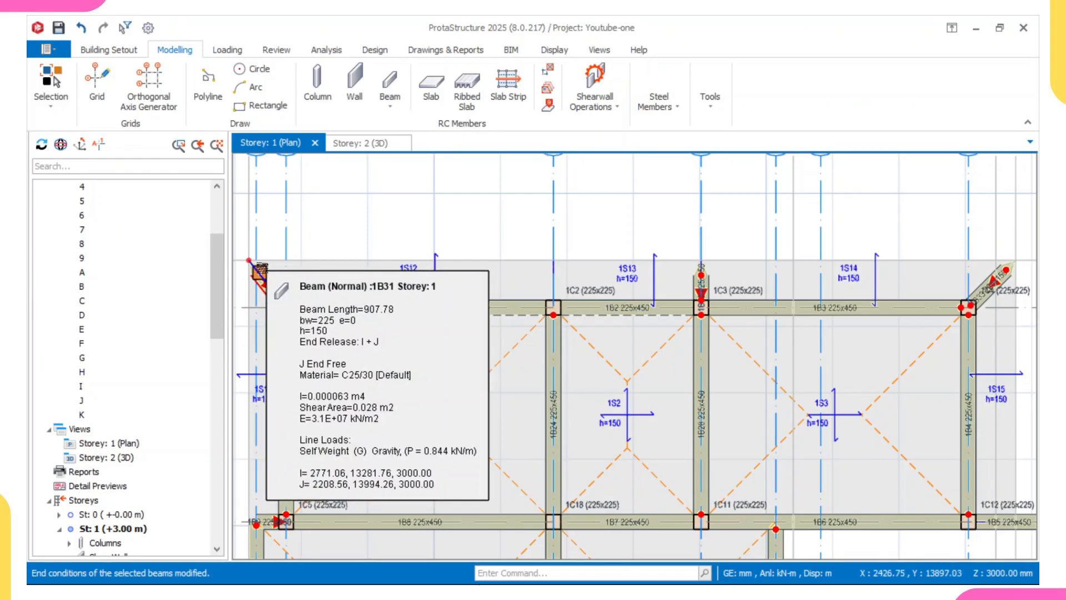
pyautogui.scroll(-2, 255, 279)
pyautogui.moveTo(363, 265); pyautogui.dragTo(431, 320, button='middle')
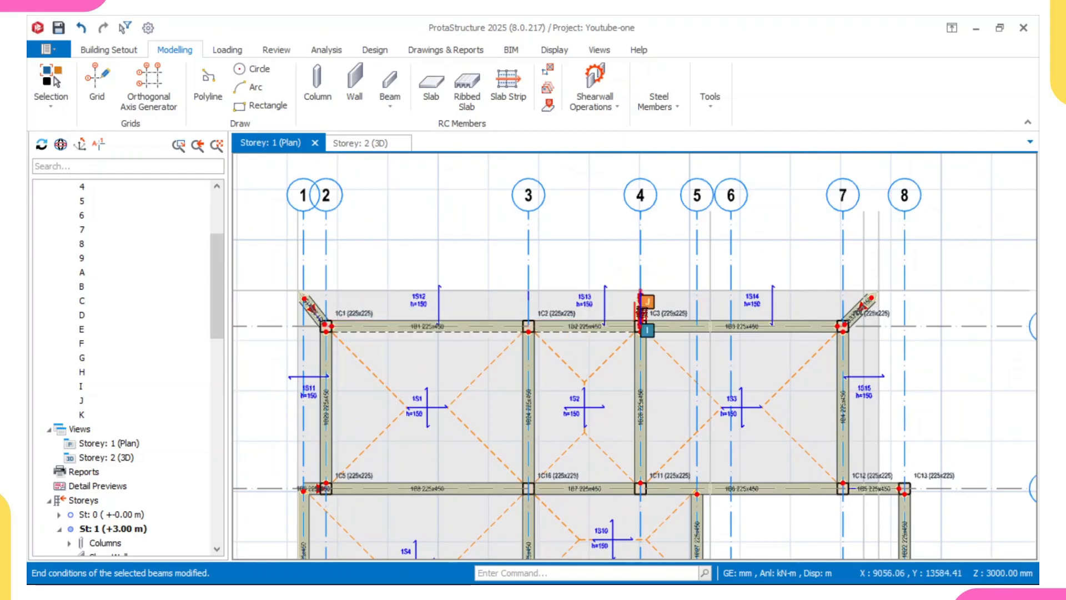
pyautogui.scroll(1, 638, 304)
pyautogui.moveTo(635, 303)
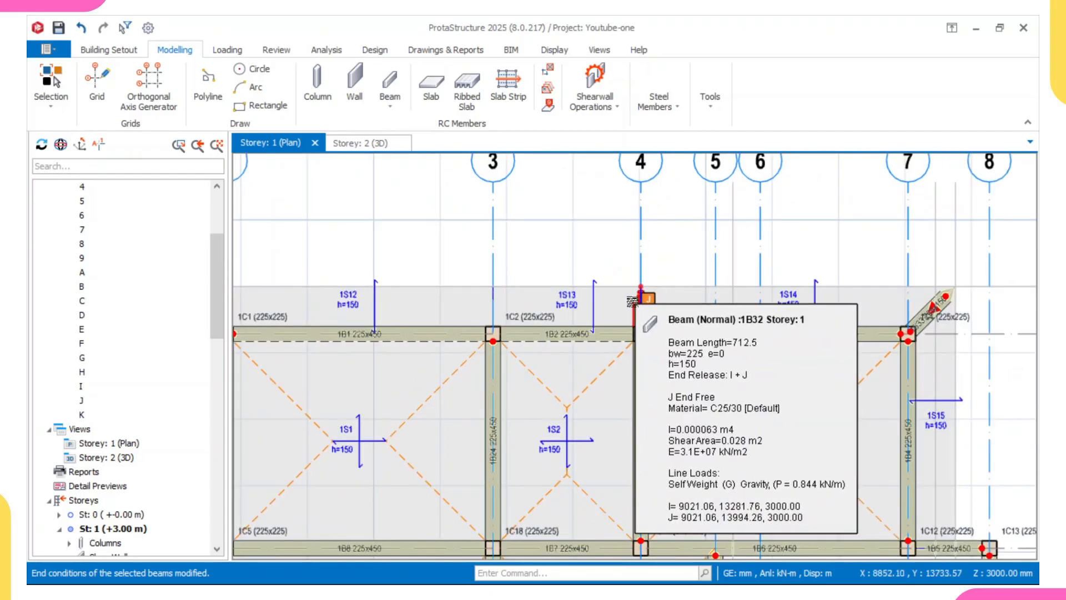
pyautogui.scroll(2, 633, 301)
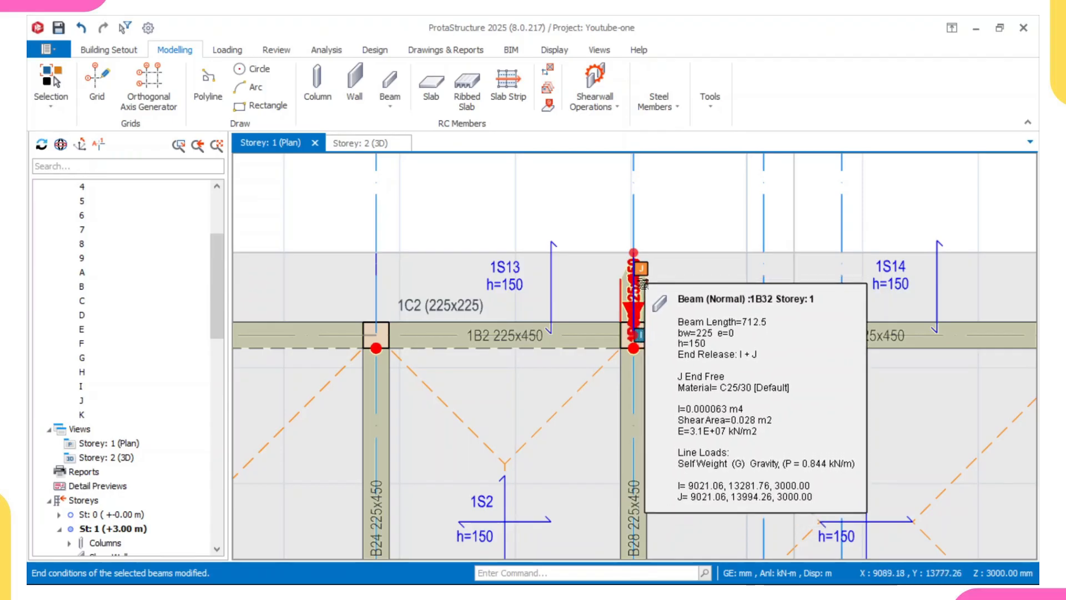
pyautogui.scroll(-1, 637, 292)
pyautogui.scroll(-1, 637, 305)
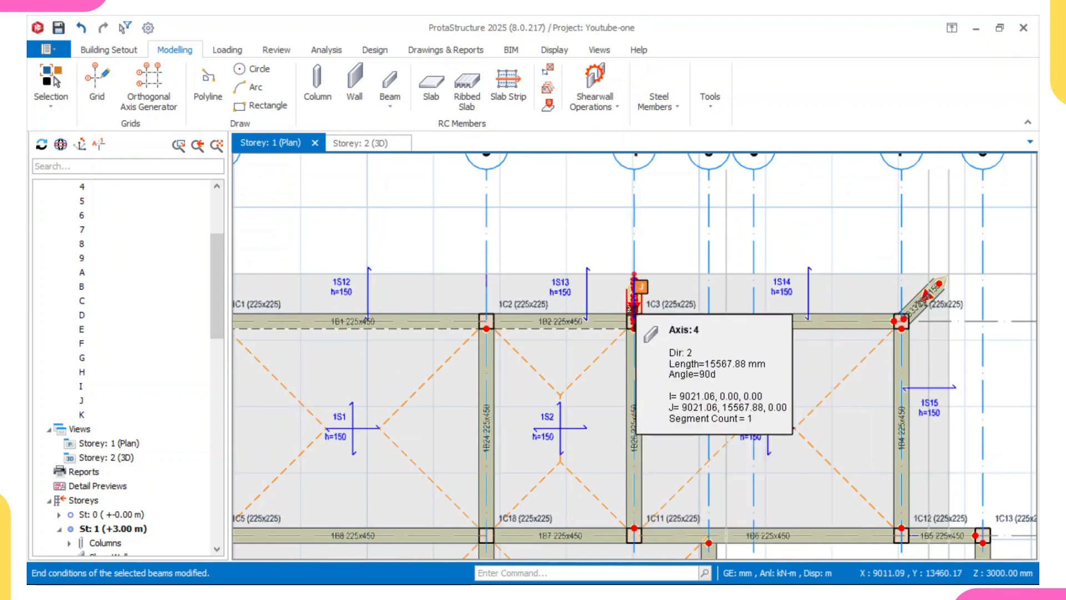
pyautogui.scroll(-3, 589, 290)
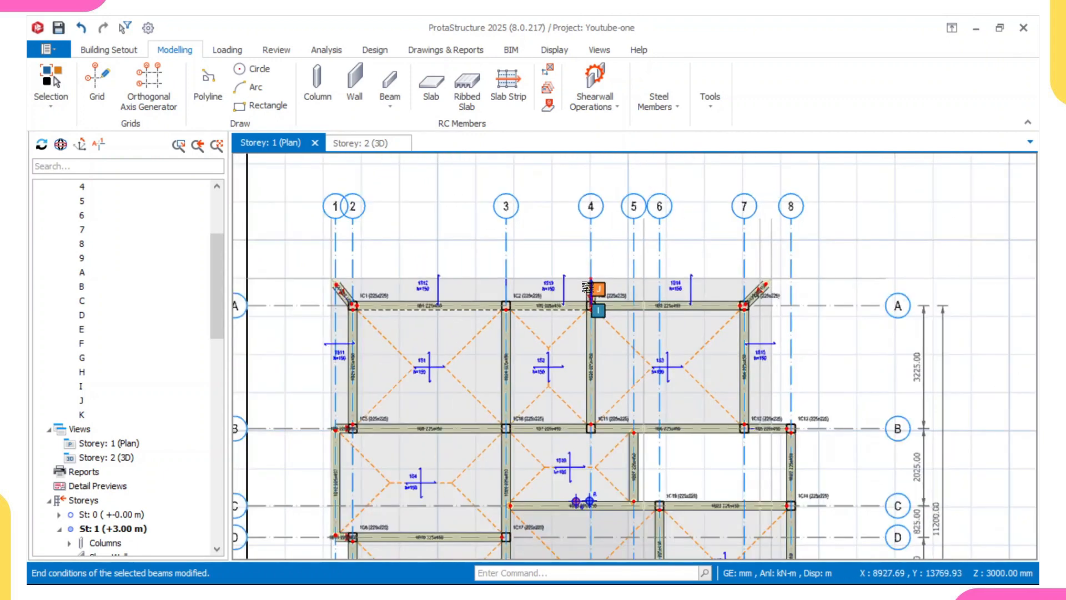
# - Examine the cantilever beams under the axis A overhang from below in the 3D view, from corner to corner
pyautogui.click(375, 146)
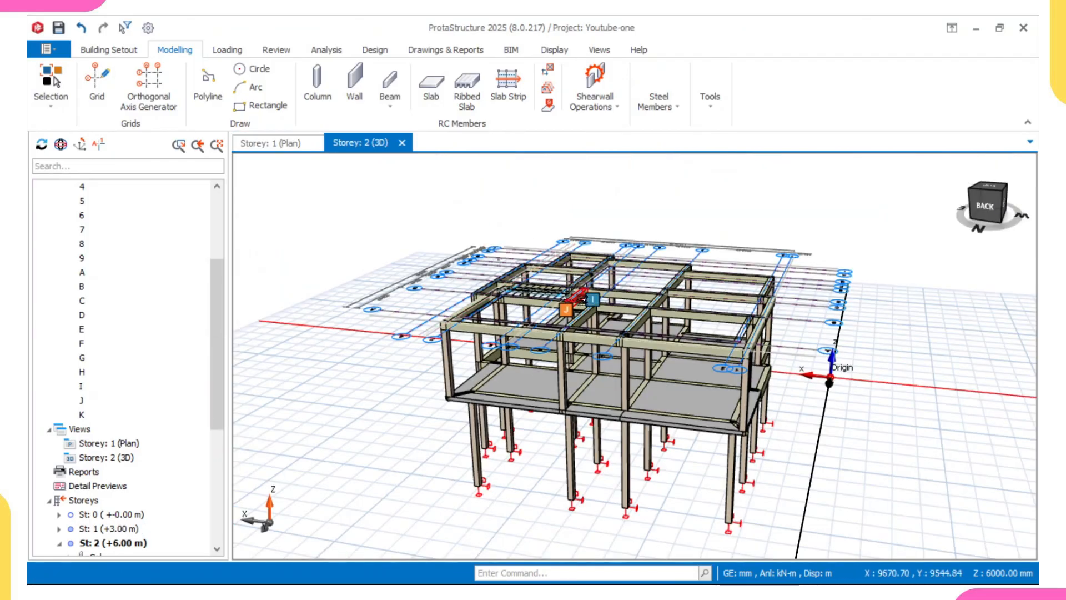
pyautogui.moveTo(580, 298); pyautogui.dragTo(556, 384, button='middle')
pyautogui.scroll(3, 488, 333)
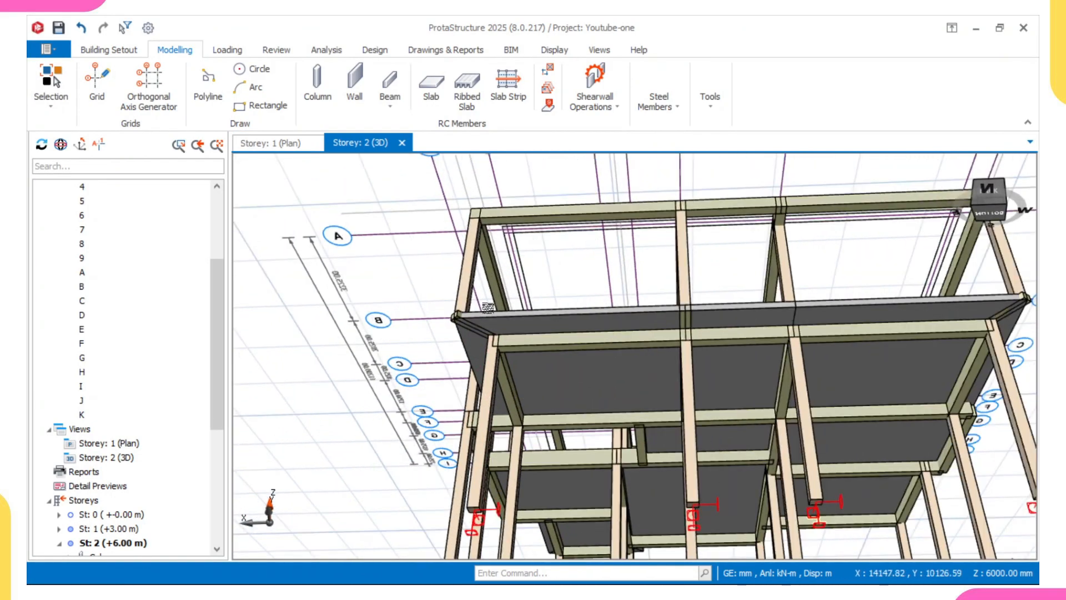
pyautogui.scroll(2, 469, 318)
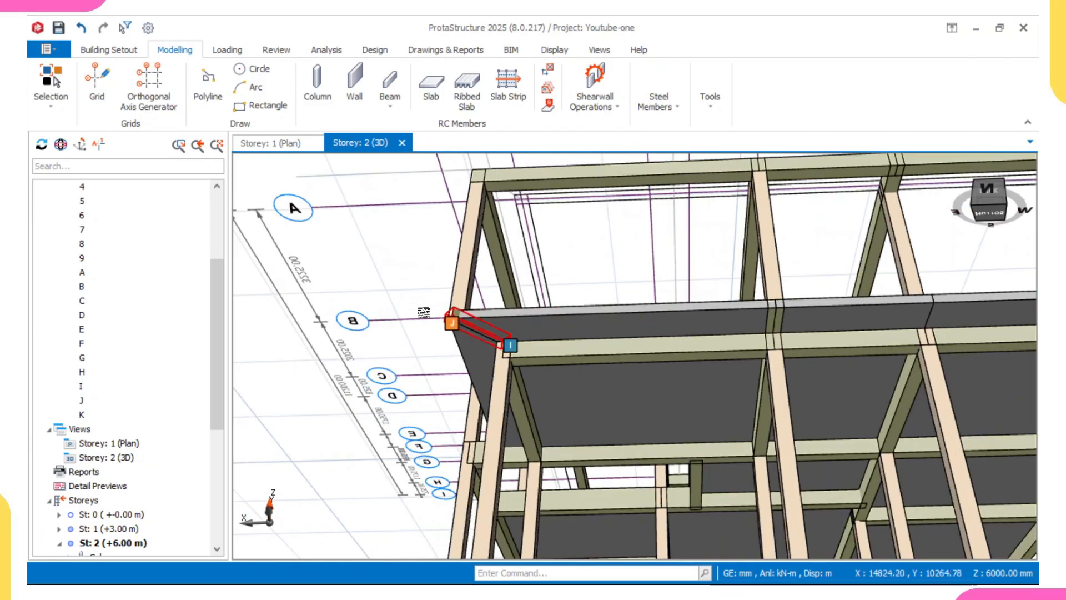
pyautogui.moveTo(423, 312); pyautogui.dragTo(647, 327, button='middle')
pyautogui.moveTo(611, 358); pyautogui.dragTo(622, 361, button='middle')
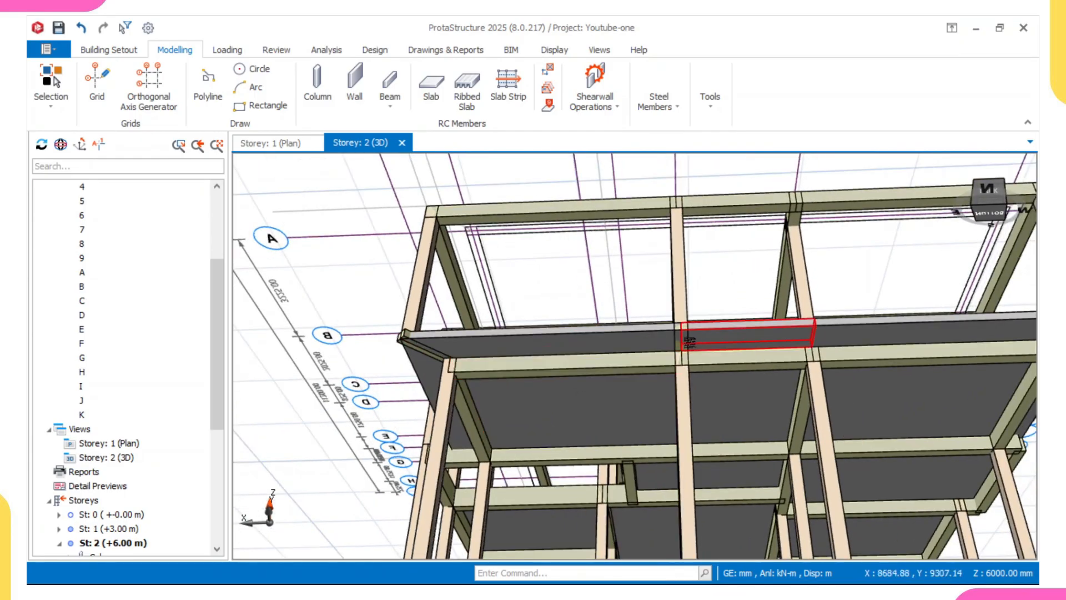
pyautogui.scroll(-5, 659, 355)
pyautogui.scroll(5, 659, 355)
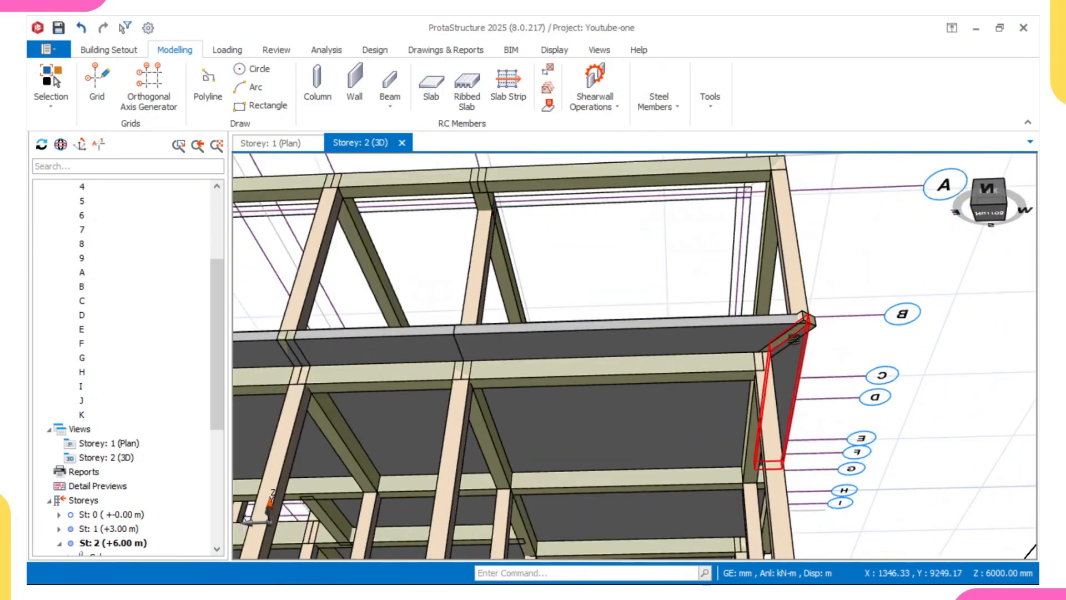
pyautogui.scroll(-2, 812, 350)
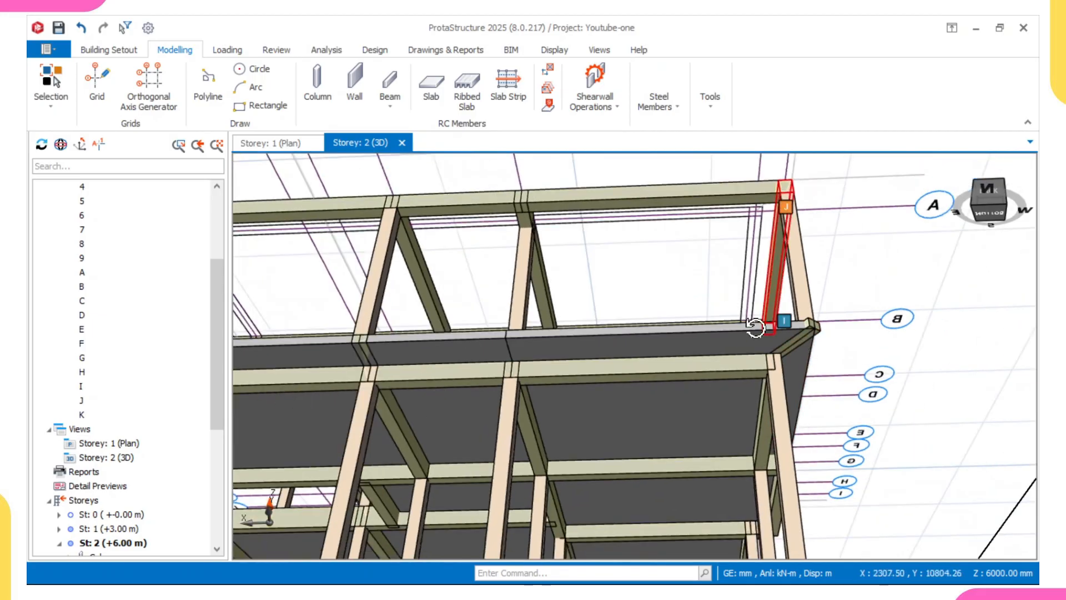
# - Examine the storey 1 slab overhang and the columns on the building's front side in 3D
pyautogui.moveTo(755, 327); pyautogui.dragTo(742, 391, button='middle')
pyautogui.moveTo(716, 382)
pyautogui.mouseDown(button='middle')
pyautogui.moveTo(666, 376)
pyautogui.moveTo(756, 378)
pyautogui.moveTo(698, 377)
pyautogui.moveTo(561, 345)
pyautogui.moveTo(644, 355)
pyautogui.moveTo(623, 339)
pyautogui.moveTo(612, 352)
pyautogui.moveTo(622, 383)
pyautogui.mouseUp(button='middle')
pyautogui.moveTo(768, 399); pyautogui.dragTo(727, 386, button='middle')
pyautogui.scroll(2, 726, 386)
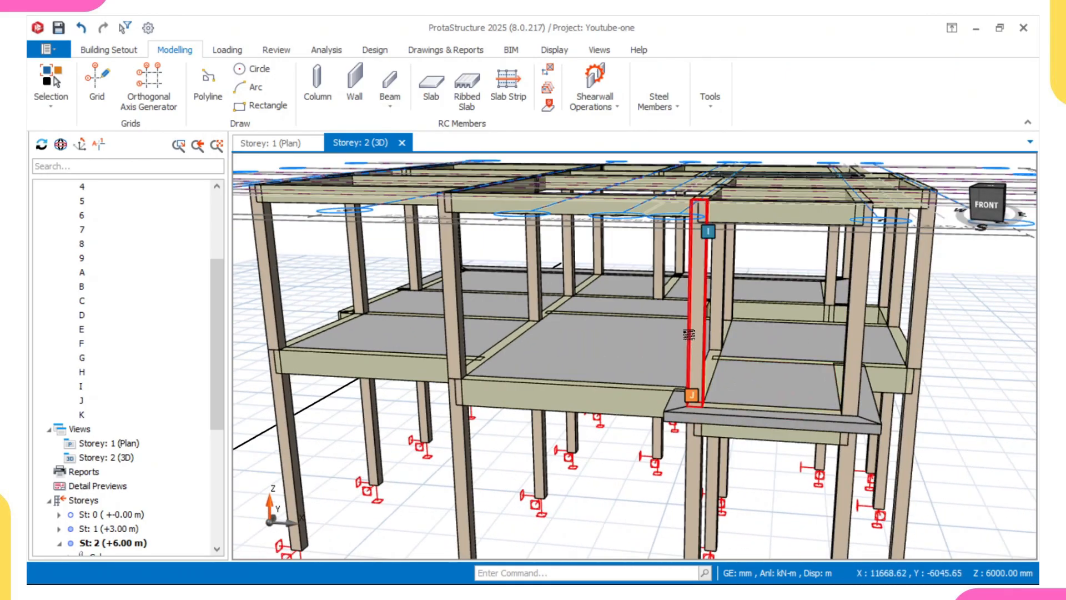
pyautogui.scroll(1, 712, 229)
pyautogui.moveTo(712, 229); pyautogui.dragTo(594, 261, button='middle')
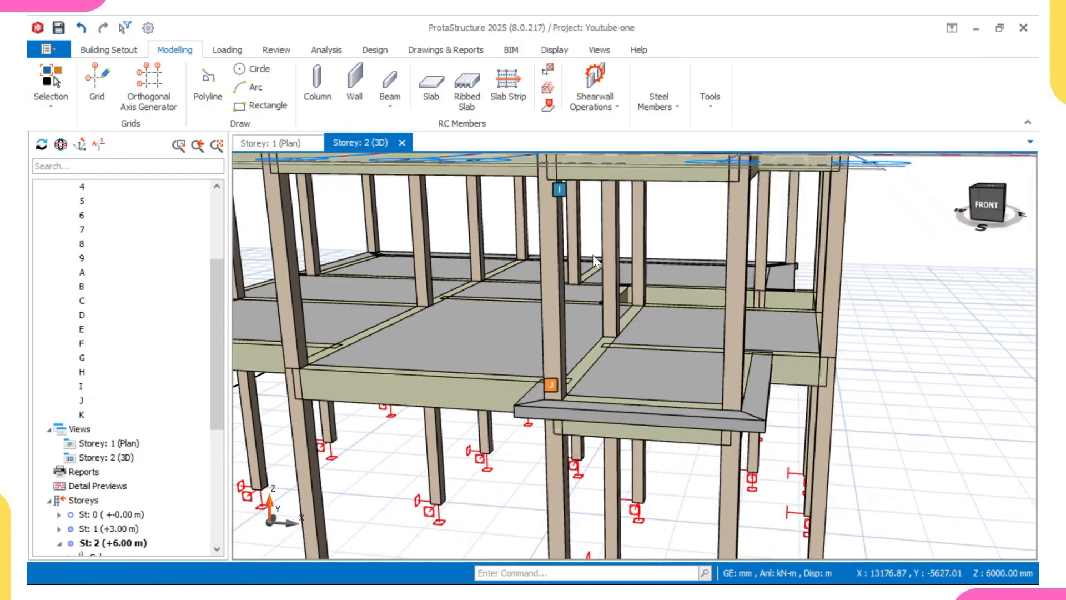
# - Switch to AutoCAD and examine the balcony and its supporting columns in the front elevation
pyautogui.moveTo(765, 578)
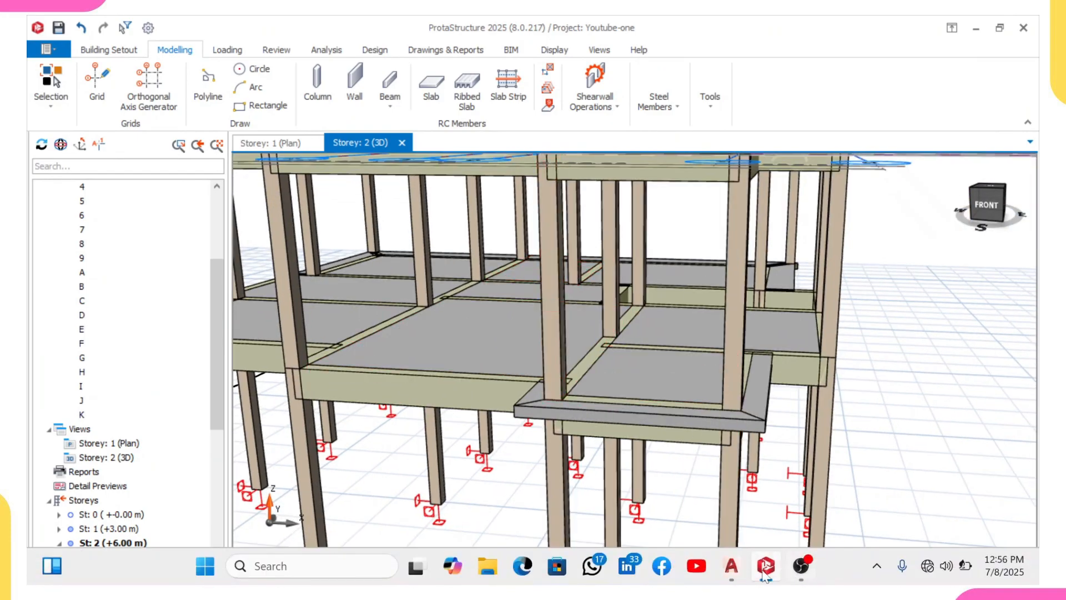
pyautogui.click(731, 566)
pyautogui.scroll(-5, 676, 391)
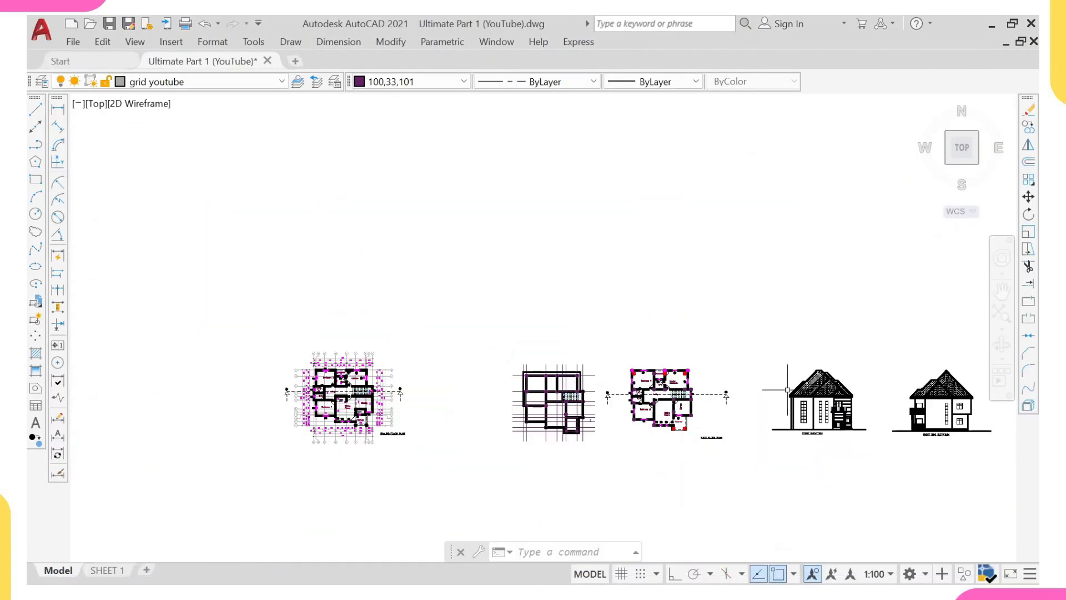
pyautogui.scroll(3, 614, 387)
pyautogui.scroll(4, 740, 405)
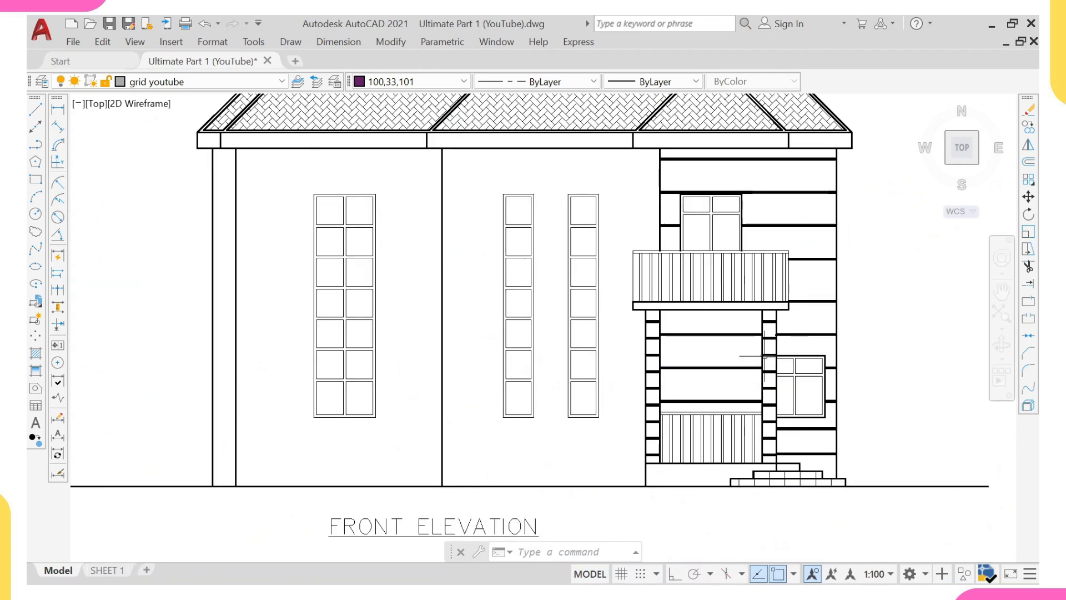
pyautogui.moveTo(765, 356); pyautogui.dragTo(714, 385, button='middle')
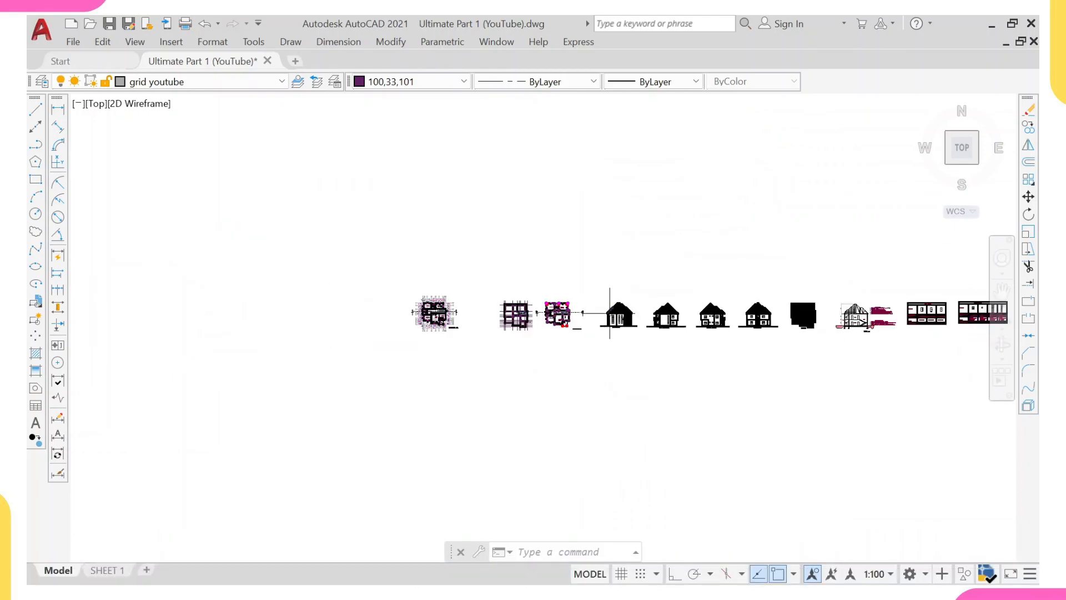
# - Examine the structural sheets with the column details, the floor and roof beam layouts, and the beam details
pyautogui.moveTo(609, 313); pyautogui.dragTo(571, 358, button='middle')
pyautogui.scroll(-4, 568, 346)
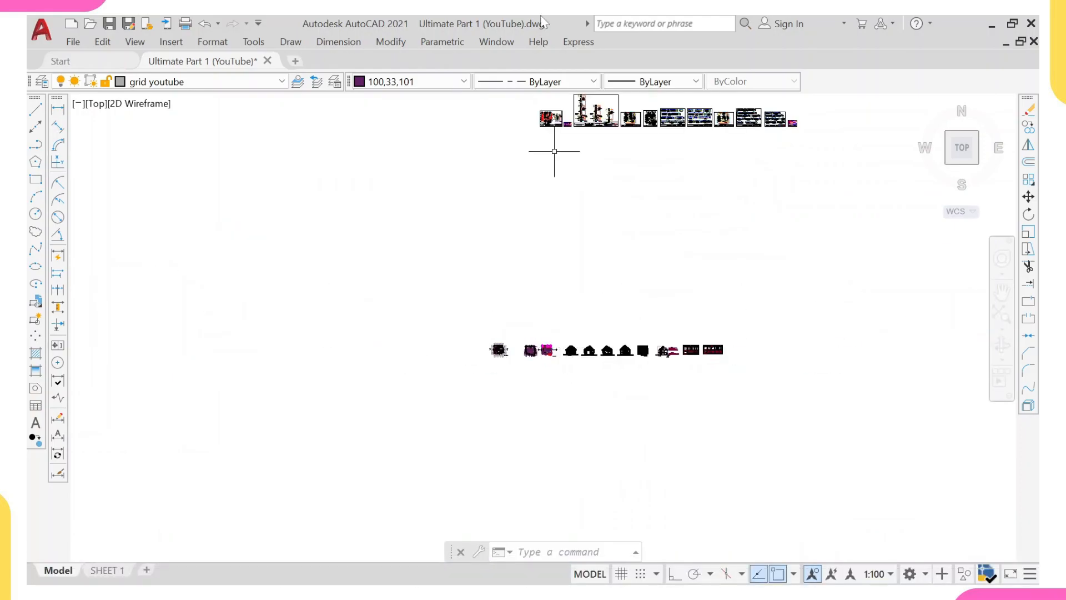
pyautogui.moveTo(553, 199); pyautogui.dragTo(337, 348, button='middle')
pyautogui.scroll(4, 546, 190)
pyautogui.scroll(4, 417, 343)
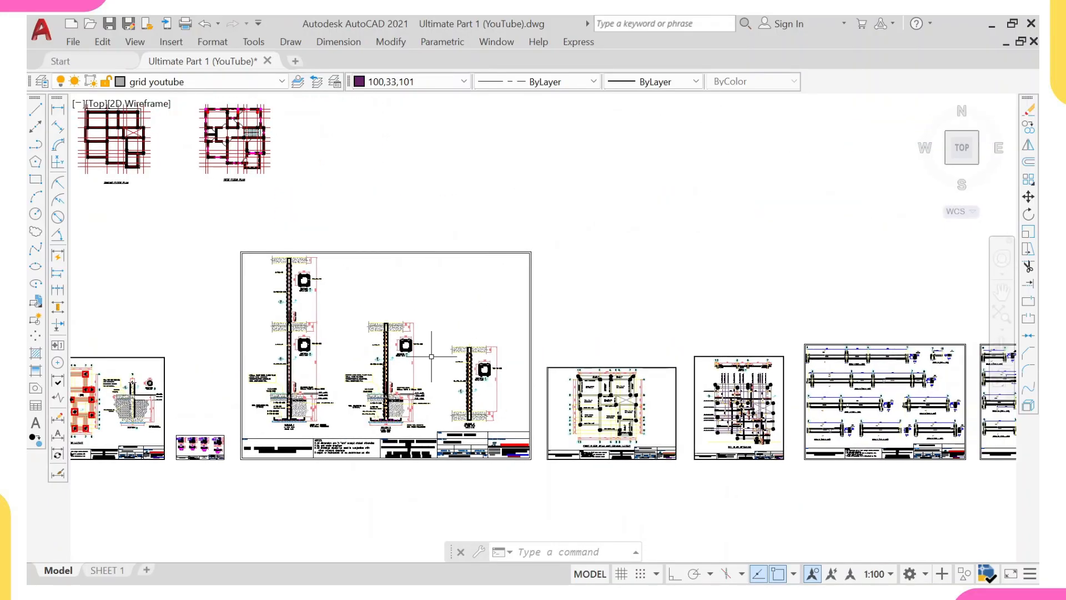
pyautogui.moveTo(431, 356); pyautogui.dragTo(328, 360, button='middle')
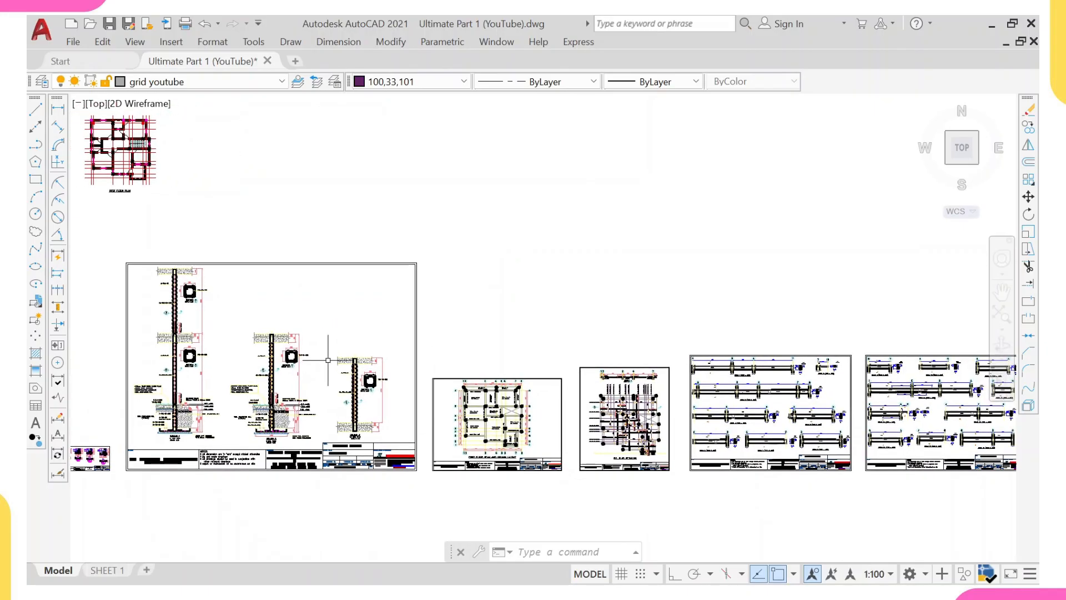
pyautogui.moveTo(531, 360); pyautogui.dragTo(312, 339, button='middle')
pyautogui.scroll(-4, 472, 335)
pyautogui.moveTo(589, 345); pyautogui.dragTo(514, 338, button='middle')
pyautogui.scroll(8, 613, 359)
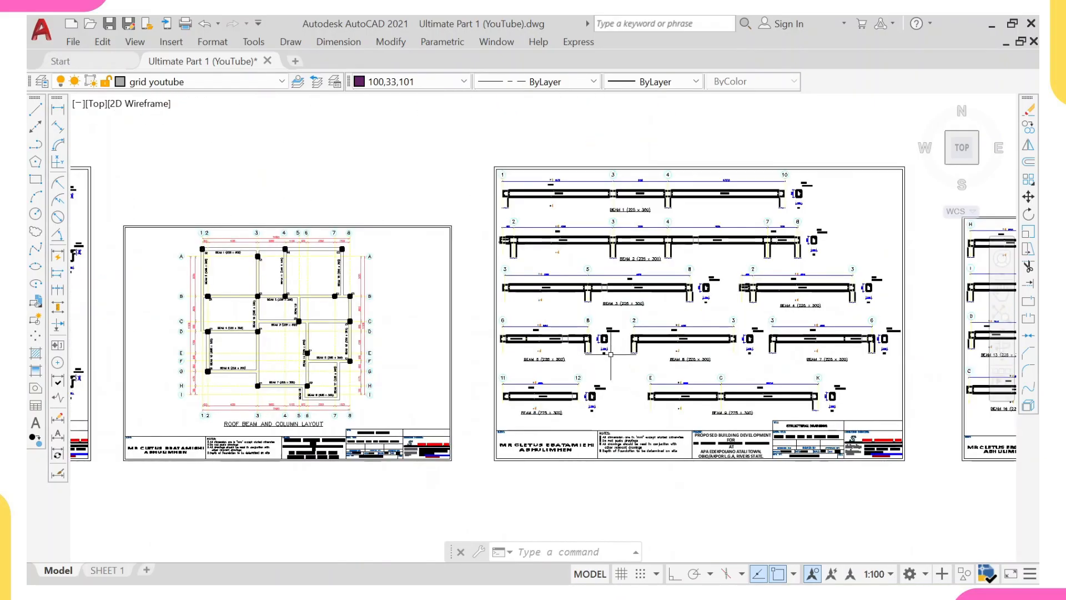
pyautogui.scroll(-4, 611, 354)
pyautogui.moveTo(610, 353); pyautogui.dragTo(766, 353, button='middle')
pyautogui.scroll(-4, 539, 335)
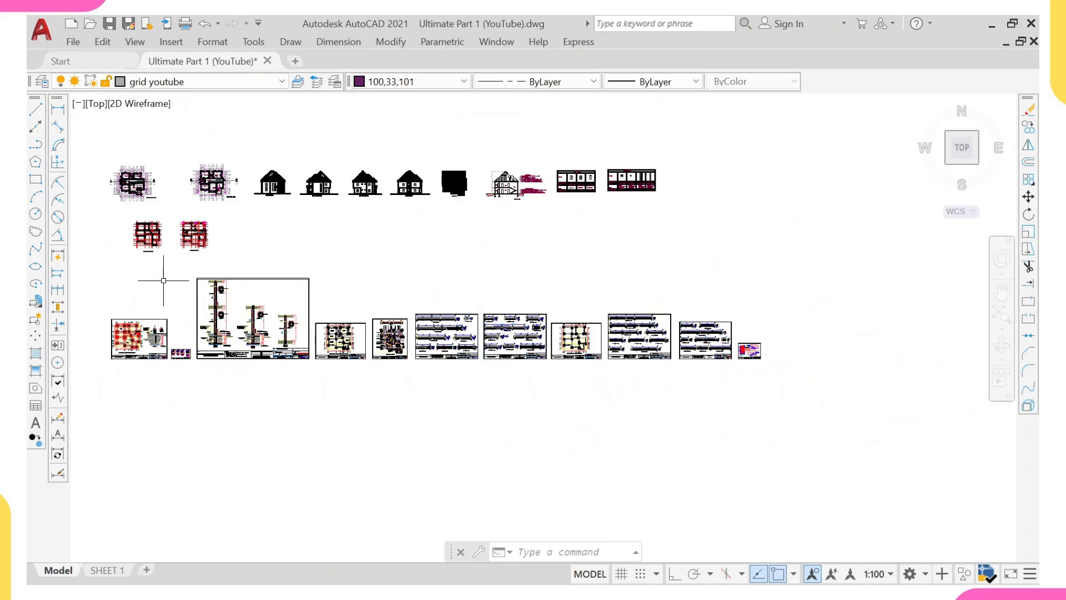
# - Compare the ground floor plan with the first floor plan
pyautogui.scroll(-2, 173, 280)
pyautogui.moveTo(196, 323); pyautogui.dragTo(241, 192, button='middle')
pyautogui.scroll(-4, 241, 192)
pyautogui.scroll(4, 215, 339)
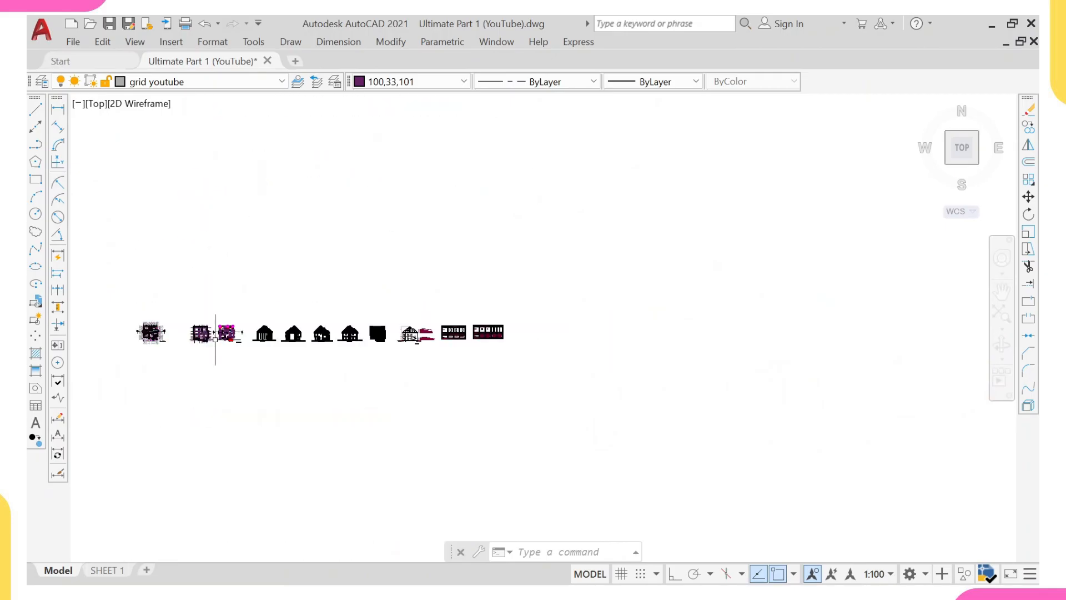
pyautogui.scroll(2, 255, 357)
pyautogui.scroll(2, 260, 280)
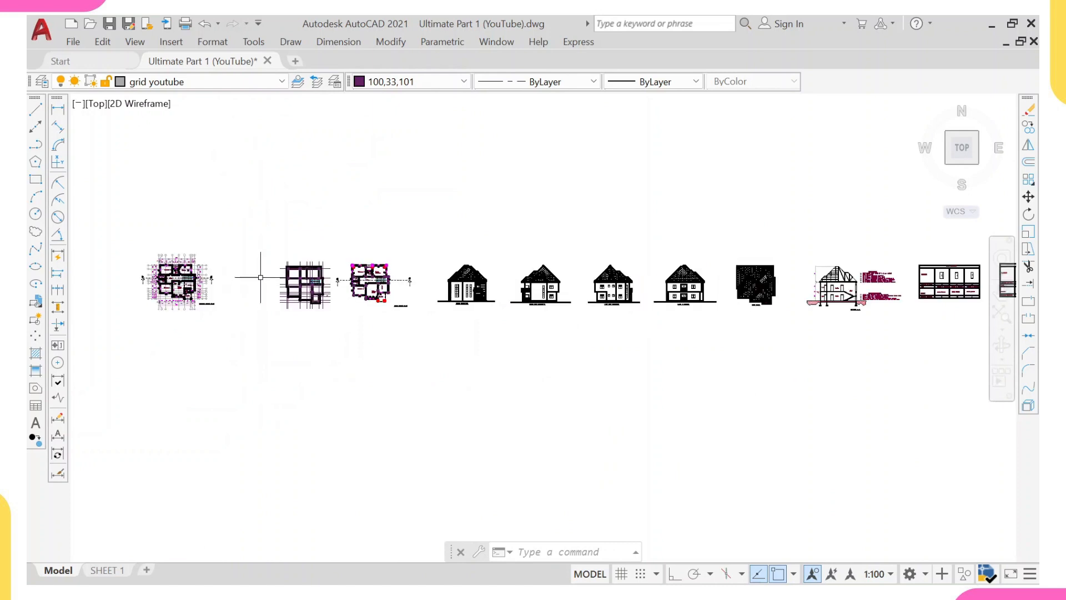
pyautogui.moveTo(131, 296); pyautogui.dragTo(240, 286, button='middle')
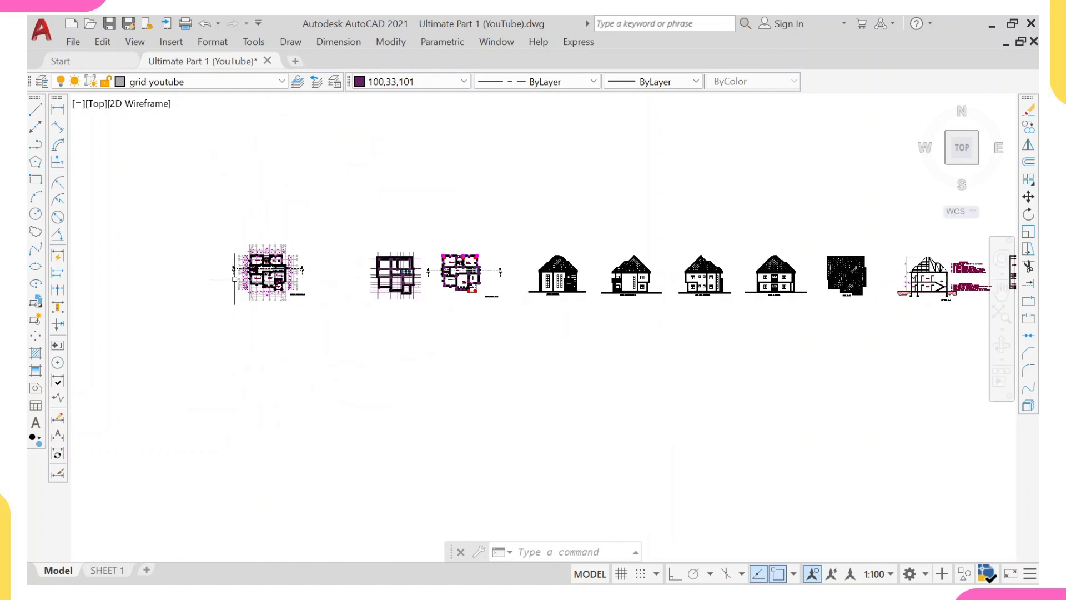
pyautogui.scroll(5, 243, 276)
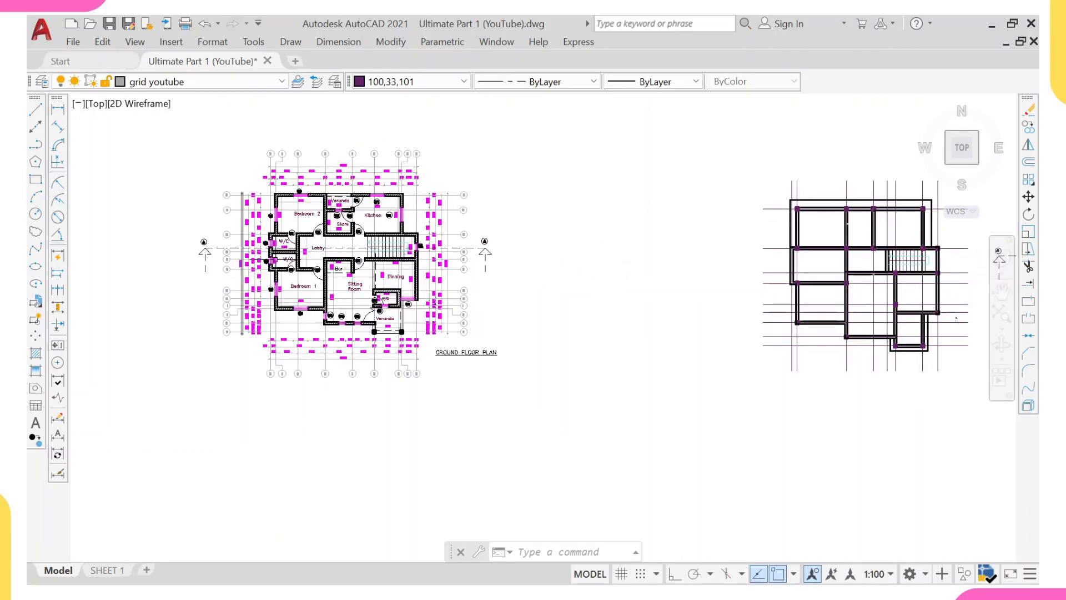
pyautogui.scroll(-2, 351, 259)
pyautogui.moveTo(429, 251); pyautogui.dragTo(402, 258, button='middle')
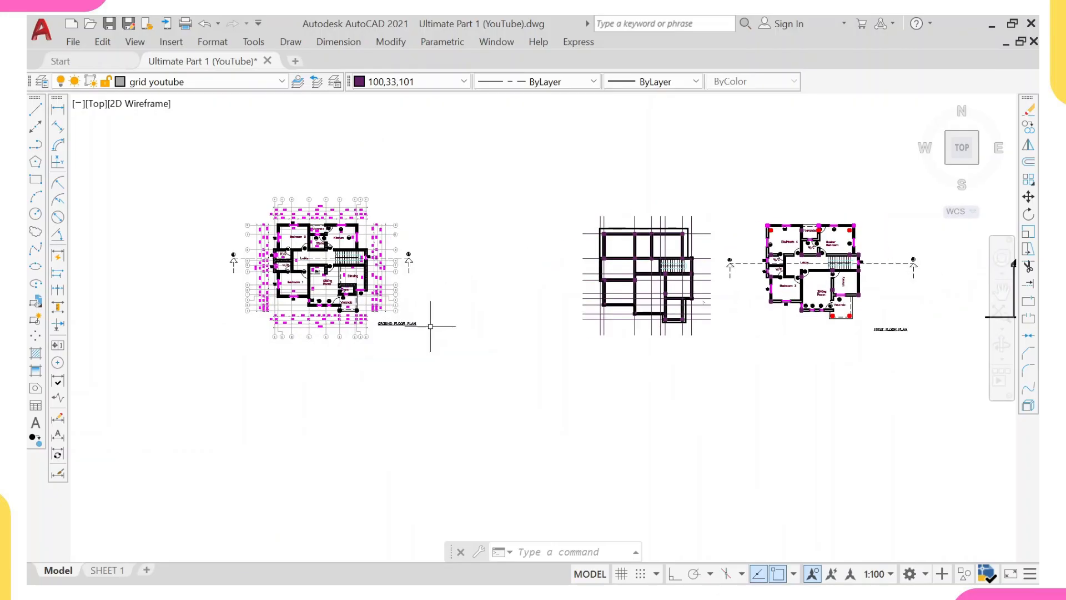
# - Switch to ProtaStructure and delete the two storey 2 columns above the front overhang, where axis I meets axes 6 and 7
pyautogui.moveTo(823, 577)
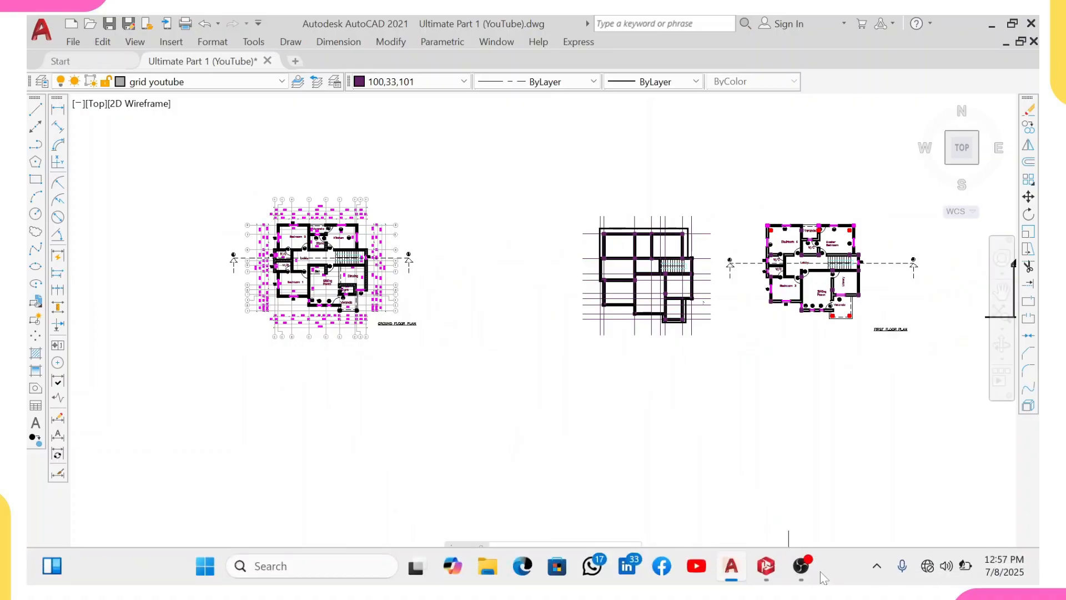
pyautogui.click(764, 574)
pyautogui.scroll(-1, 738, 413)
pyautogui.moveTo(733, 411); pyautogui.dragTo(616, 340, button='middle')
pyautogui.click(616, 340)
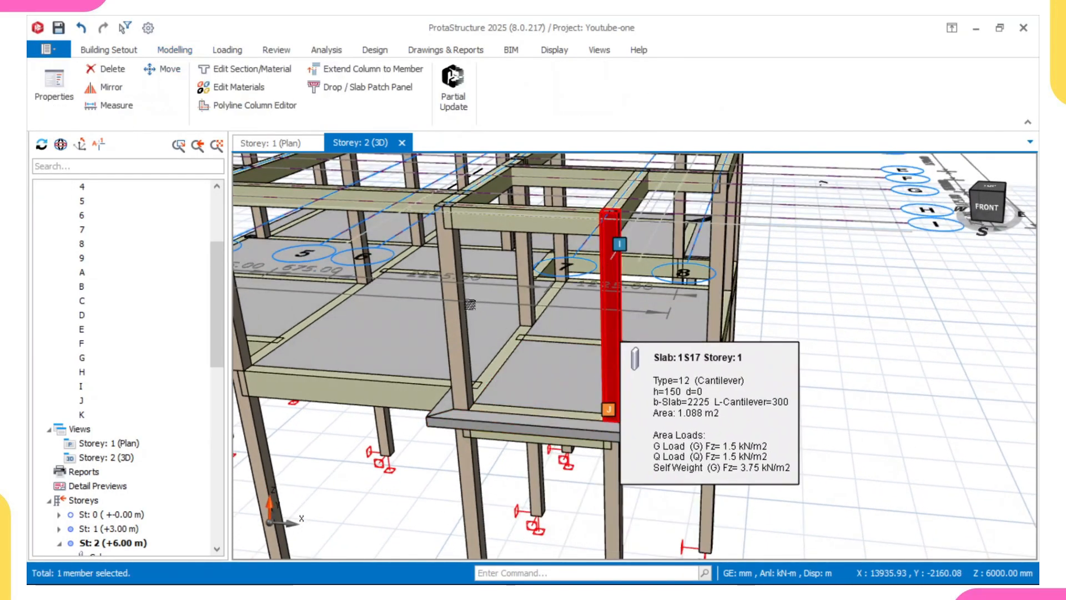
pyautogui.click(455, 311)
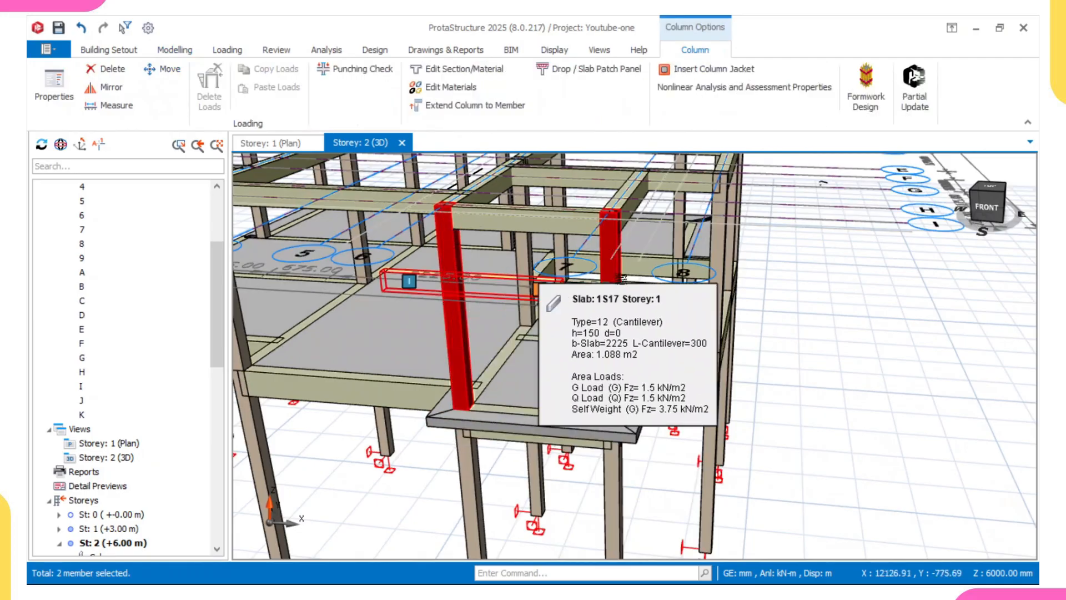
pyautogui.rightClick(779, 277)
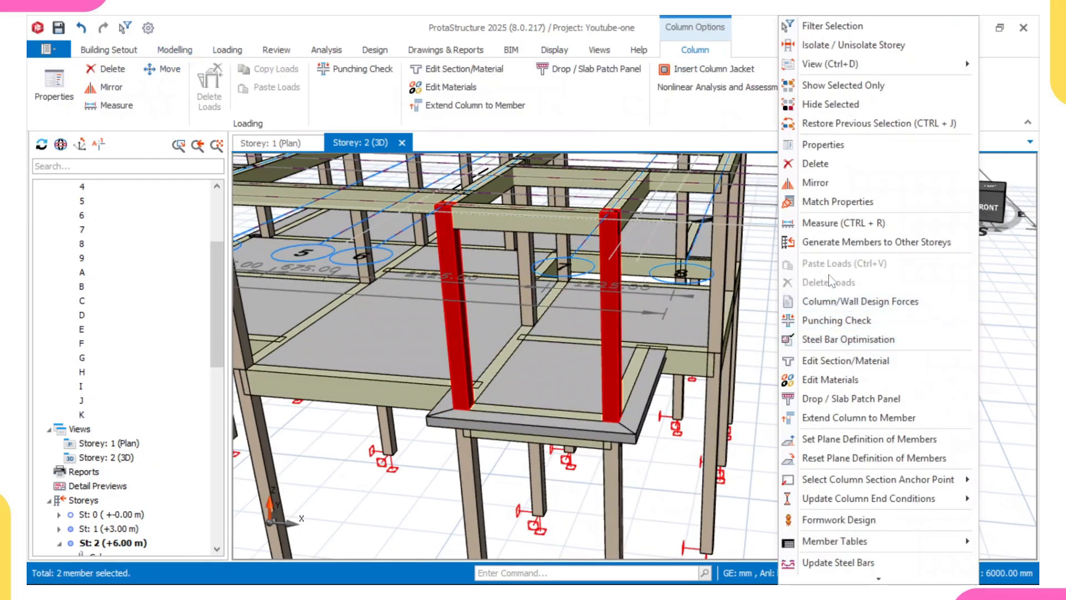
pyautogui.click(816, 164)
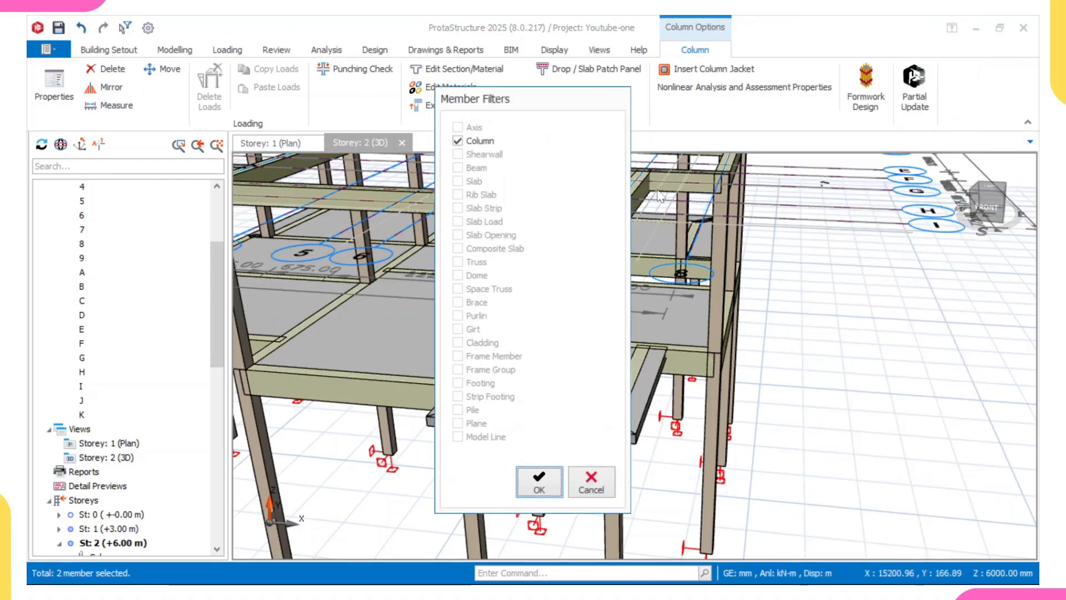
pyautogui.click(536, 481)
# - Show the plan view and make storey 2 the active storey
pyautogui.click(284, 144)
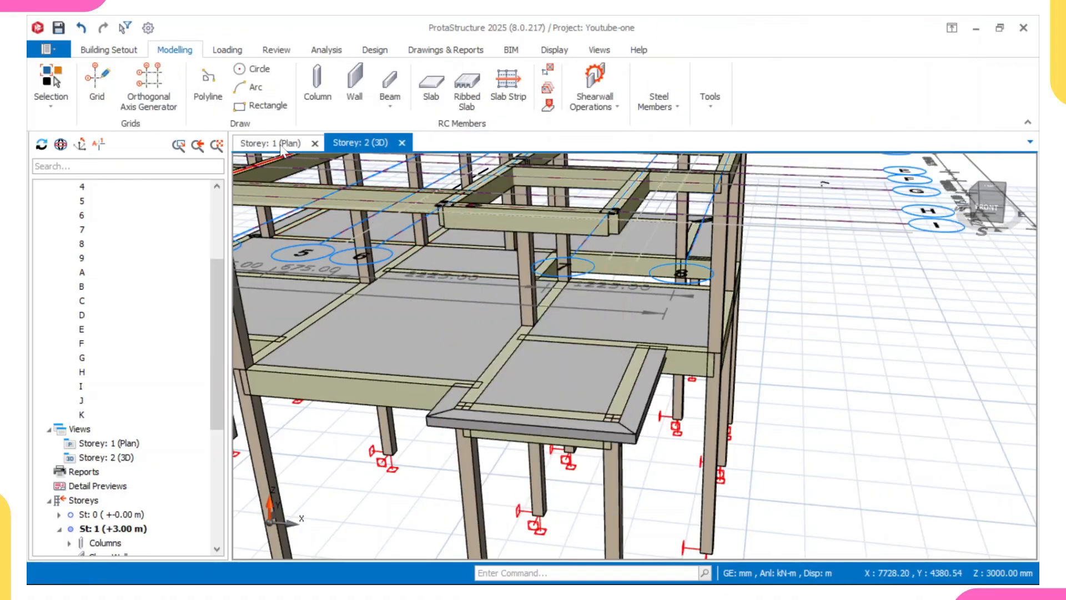
pyautogui.scroll(-6, 115, 536)
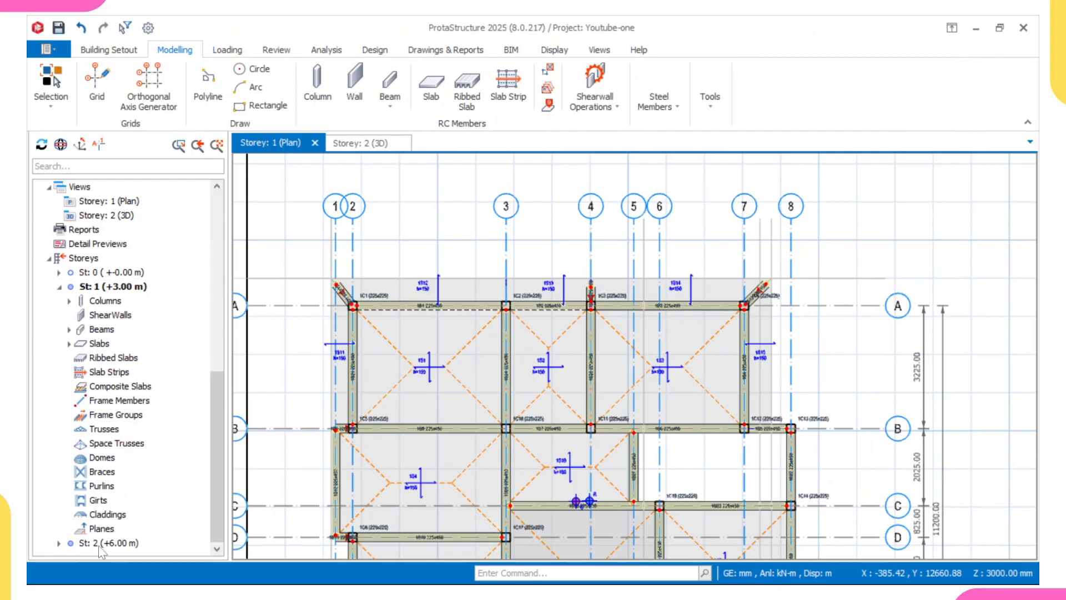
pyautogui.click(100, 543)
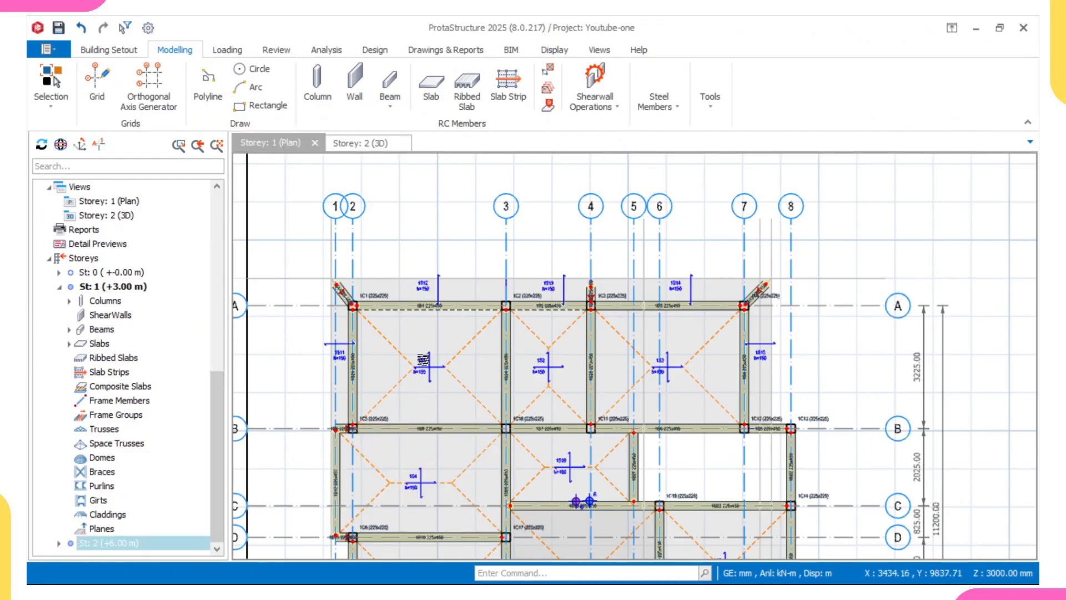
pyautogui.scroll(-4, 425, 361)
pyautogui.moveTo(428, 368); pyautogui.dragTo(423, 286, button='middle')
pyautogui.doubleClick(102, 544)
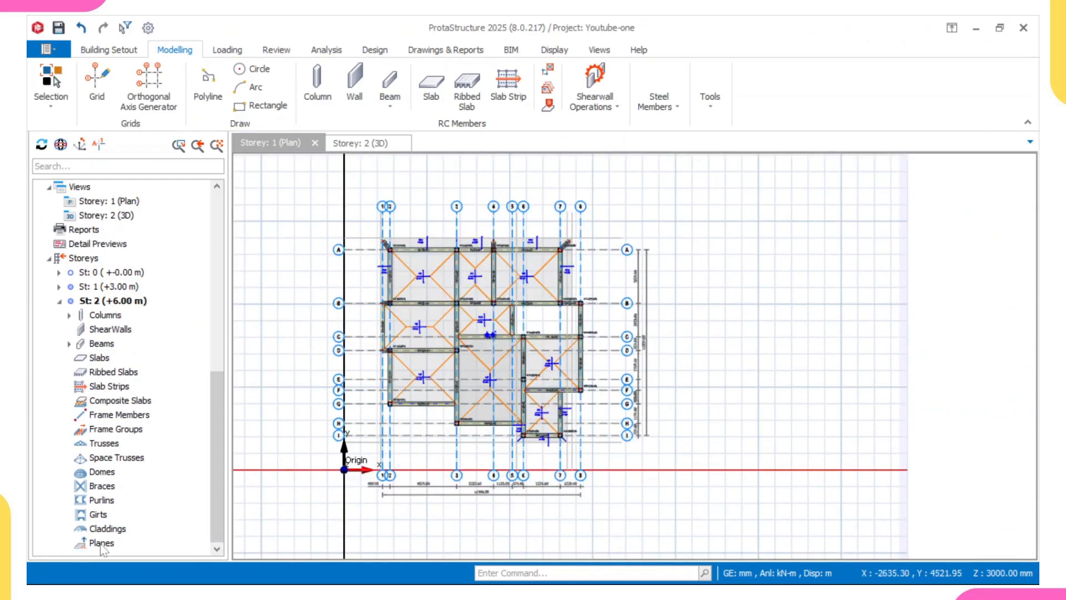
# - Draw a 225x300 mm storey 2 beam along axis 12 from axis H to axis K, with an eccentricity of -112.5 mm
pyautogui.scroll(5, 522, 441)
pyautogui.moveTo(594, 448); pyautogui.dragTo(549, 392, button='middle')
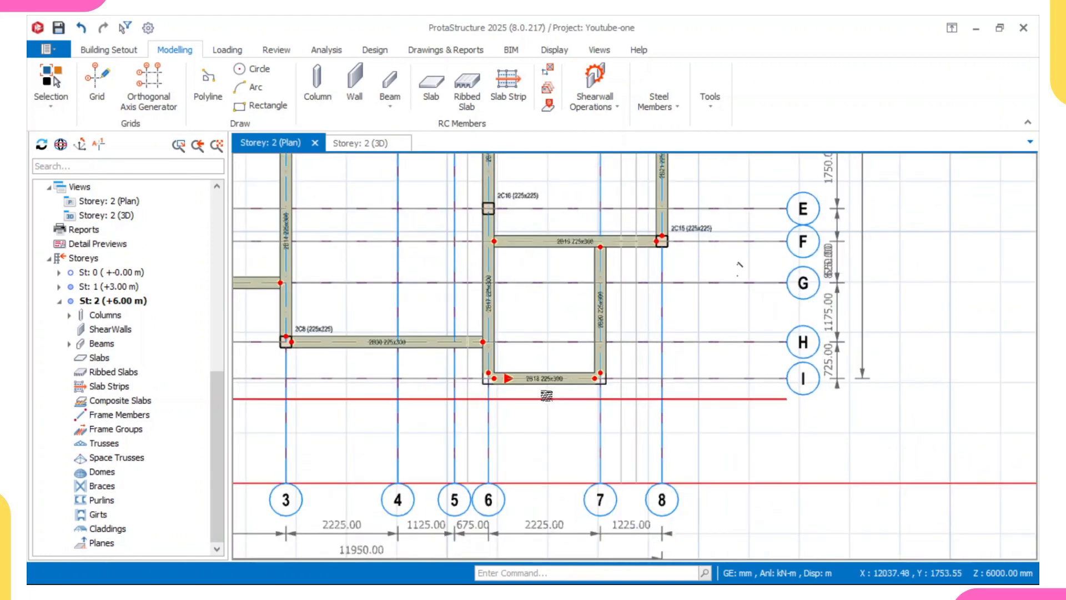
pyautogui.scroll(3, 547, 387)
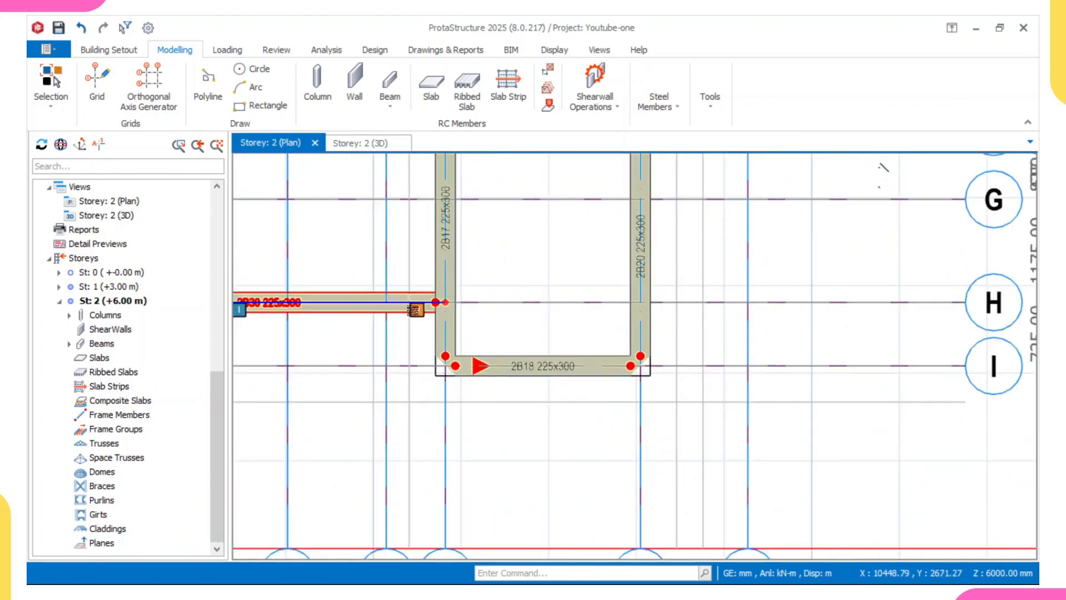
pyautogui.scroll(1, 412, 314)
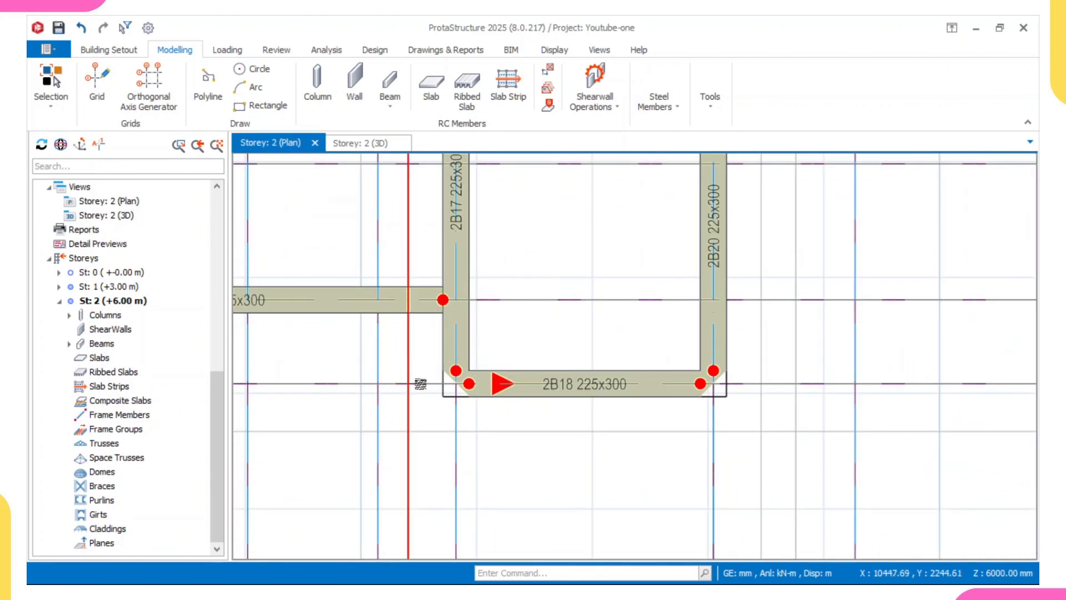
pyautogui.scroll(-3, 757, 255)
pyautogui.moveTo(757, 255); pyautogui.dragTo(618, 311, button='middle')
pyautogui.scroll(-1, 633, 267)
pyautogui.scroll(2, 584, 315)
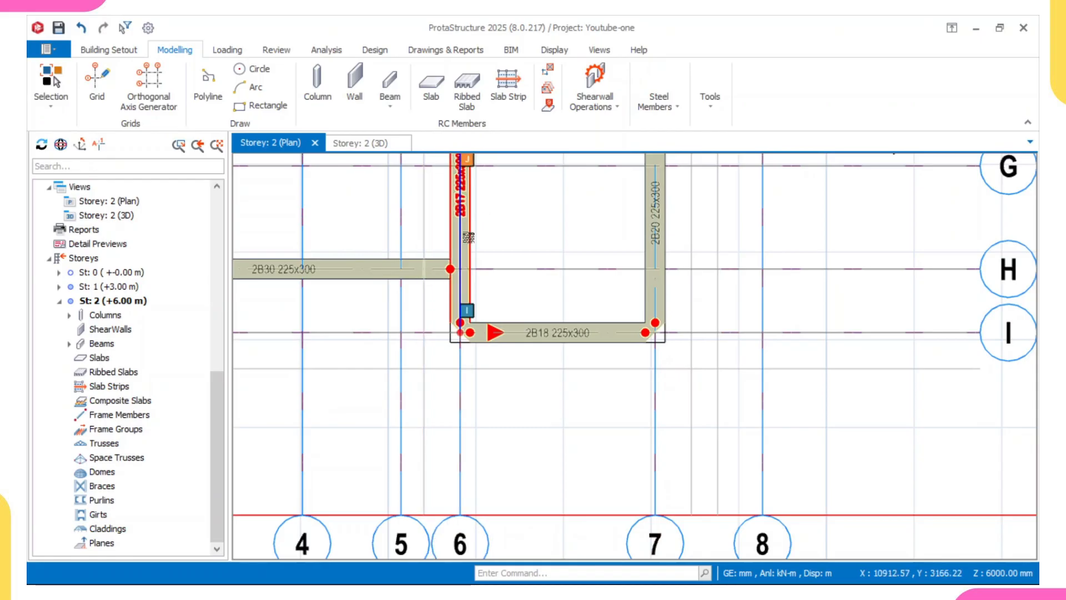
pyautogui.click(459, 270)
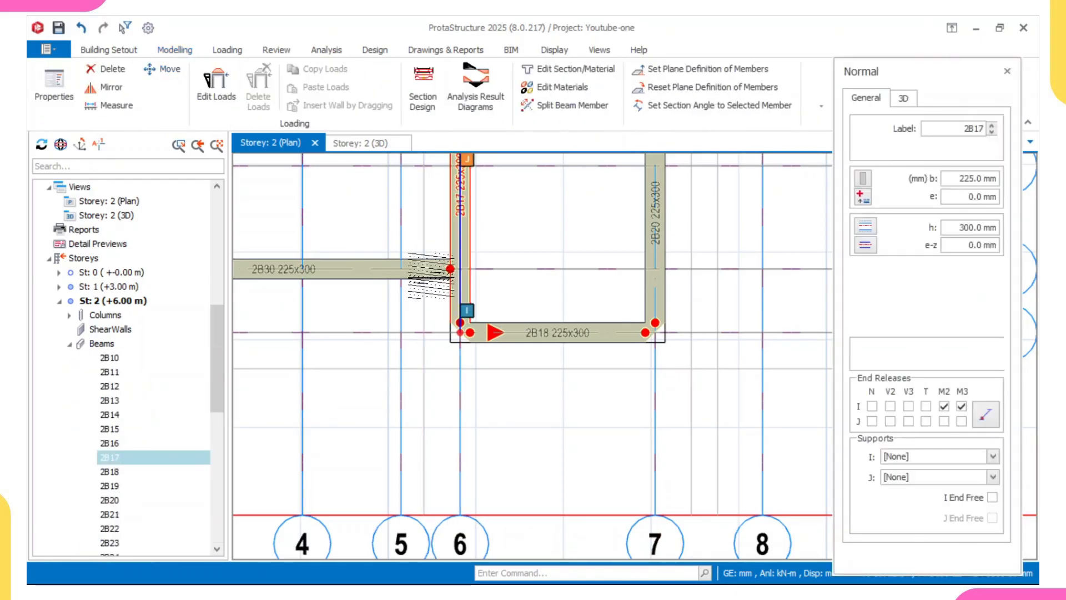
pyautogui.scroll(3, 424, 266)
pyautogui.click(418, 263)
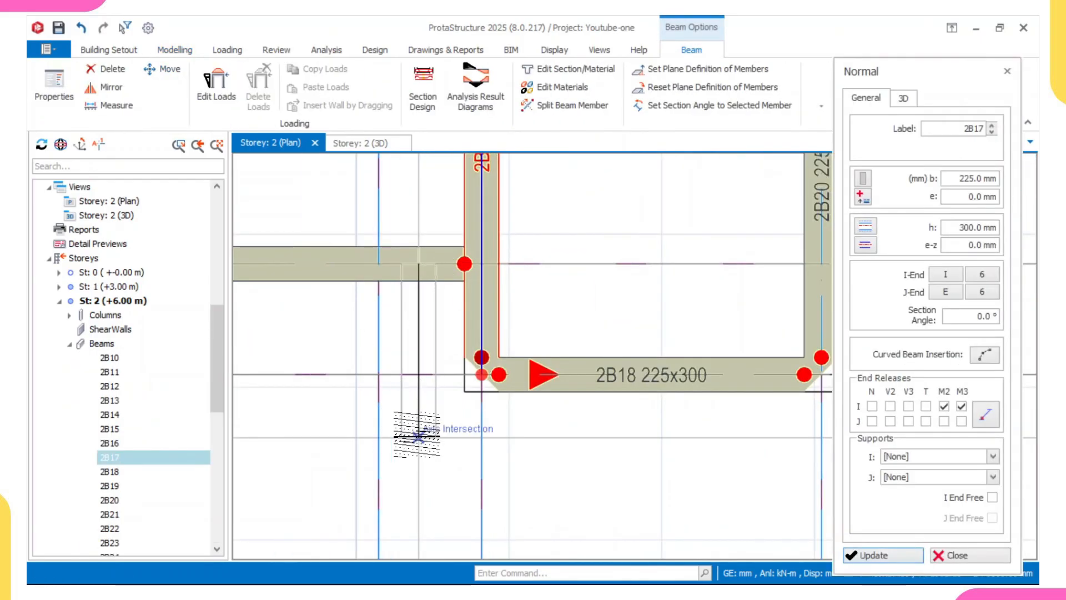
pyautogui.click(419, 437)
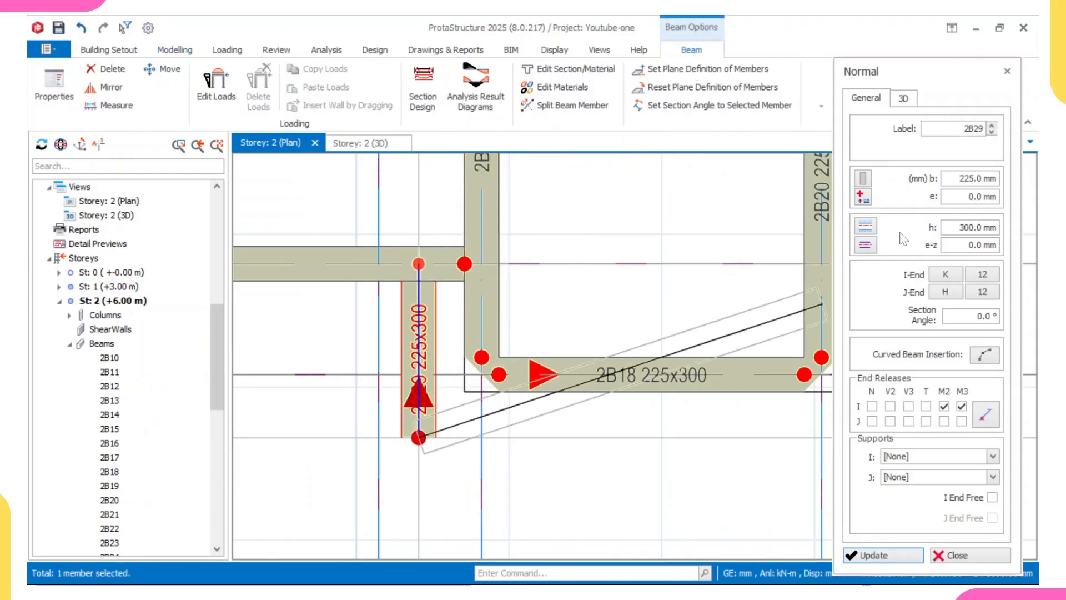
pyautogui.click(867, 245)
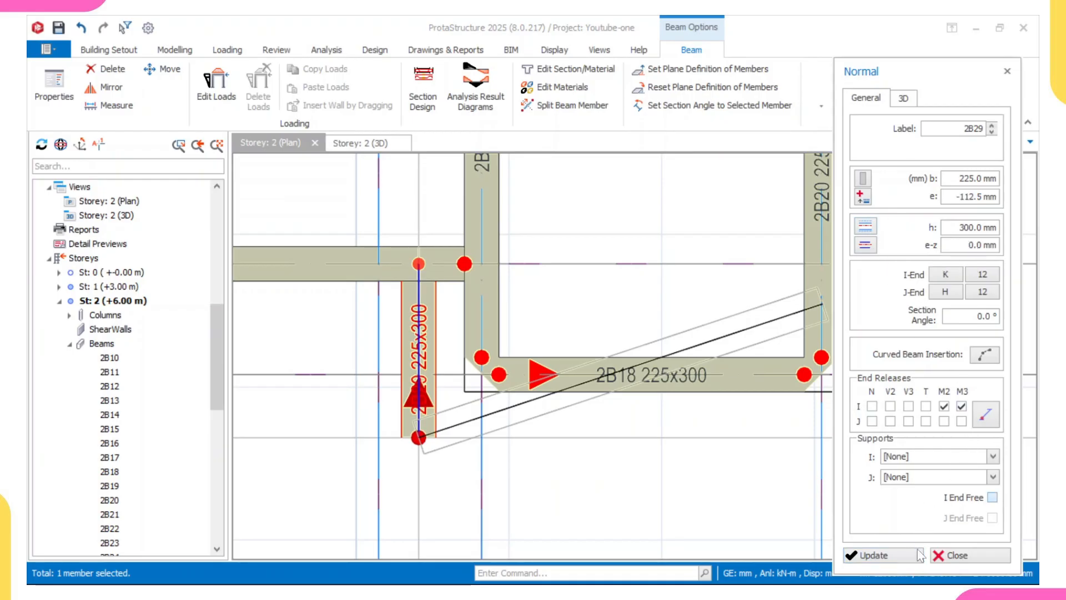
pyautogui.click(882, 555)
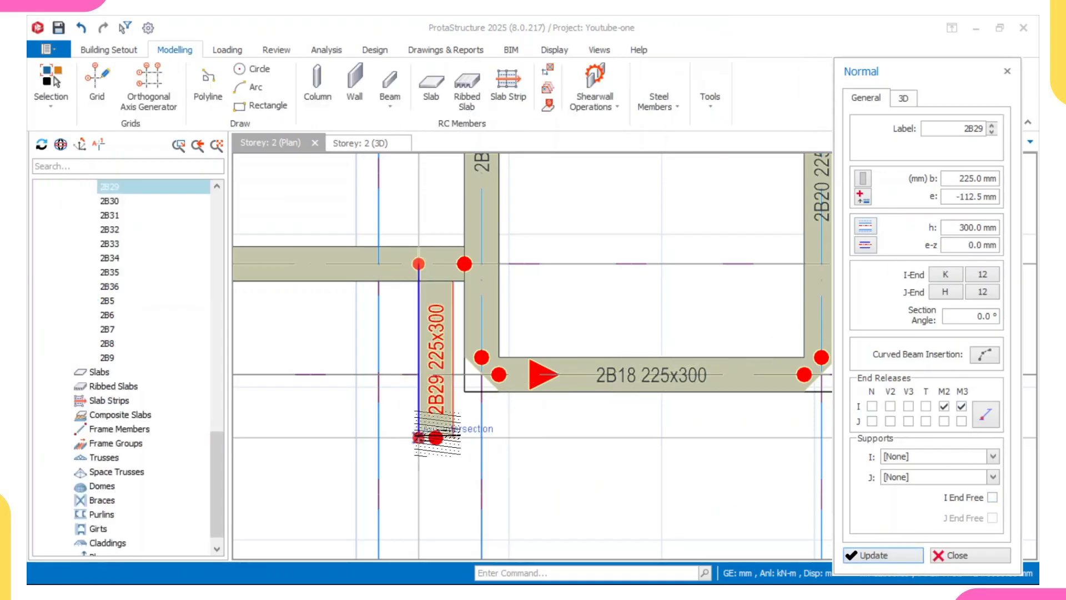
# - Draw a 225x300 mm storey 2 beam along axis K from axis 12 to axis 11, with an eccentricity of 112.5 mm
pyautogui.scroll(-2, 631, 446)
pyautogui.scroll(-2, 655, 438)
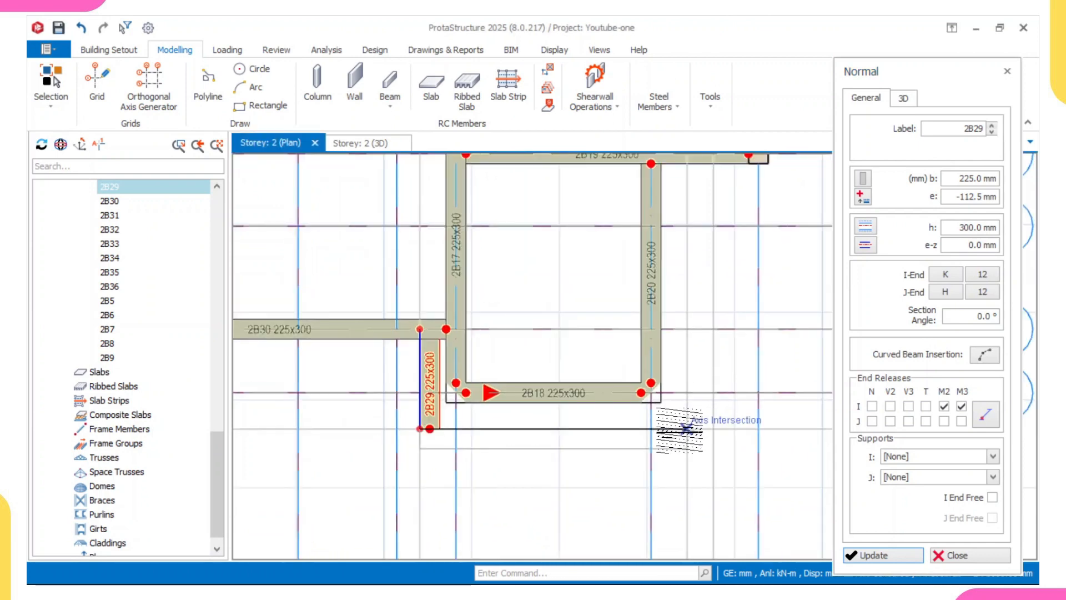
pyautogui.click(686, 428)
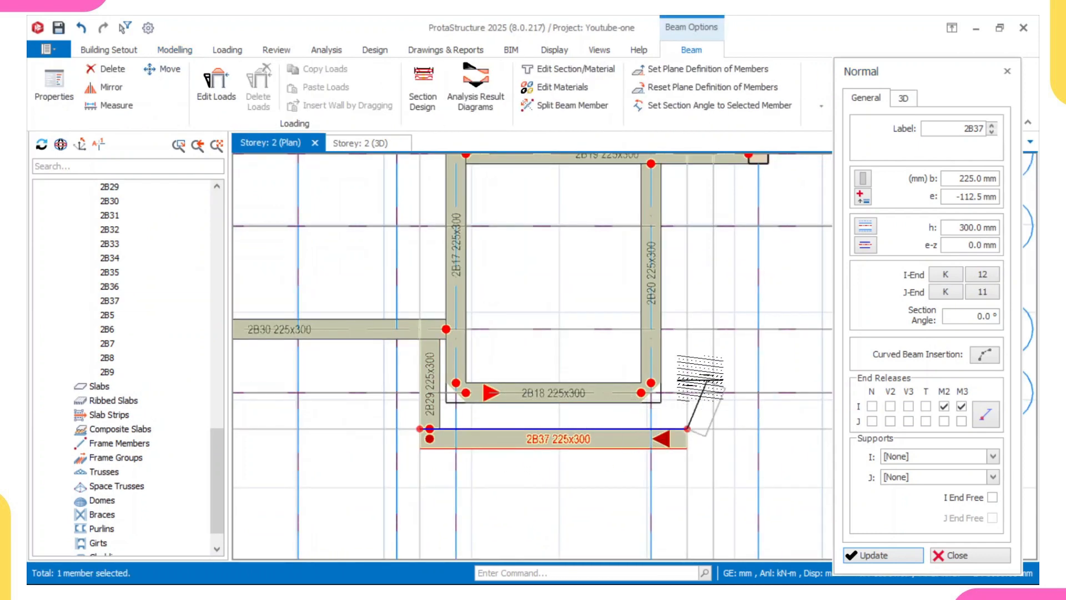
pyautogui.click(865, 246)
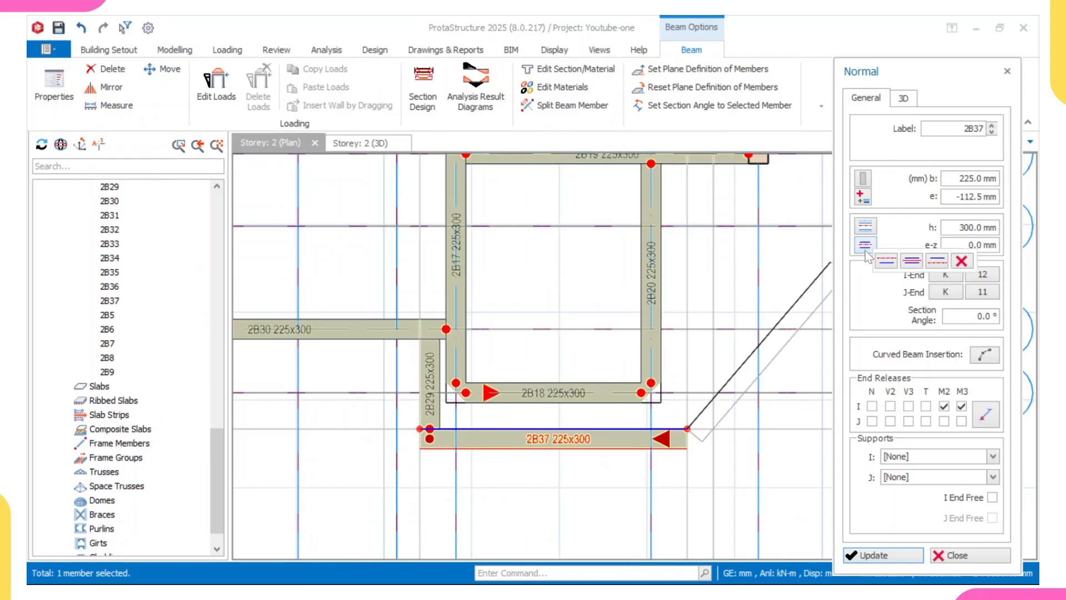
pyautogui.click(936, 262)
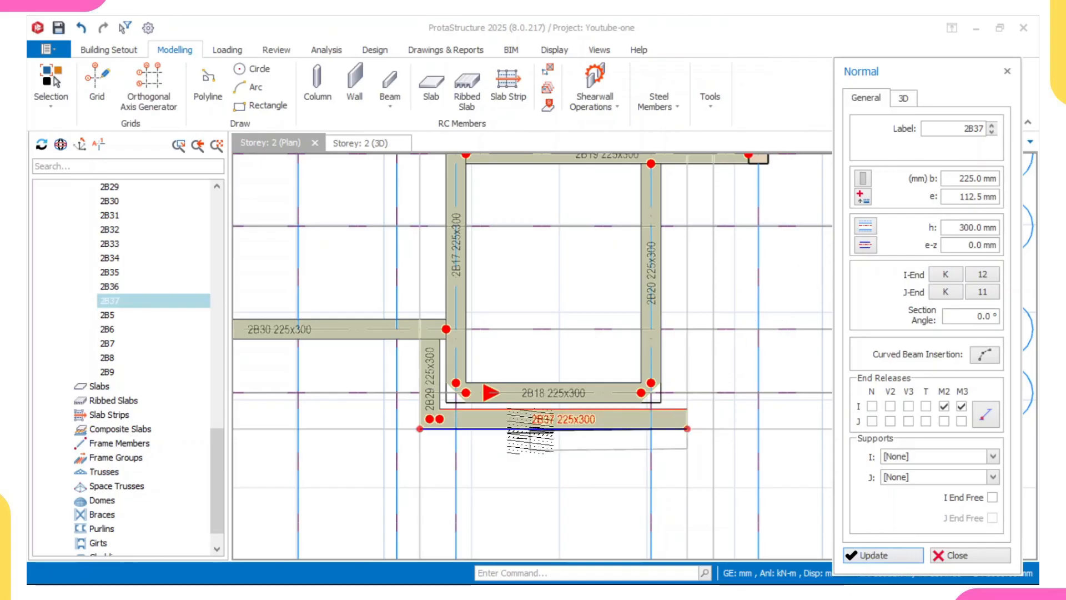
# - Draw a 225x300 mm storey 2 beam along axis 11 from axis K to axis F, with an eccentricity of 112.5 mm
pyautogui.moveTo(711, 177); pyautogui.dragTo(680, 251, button='middle')
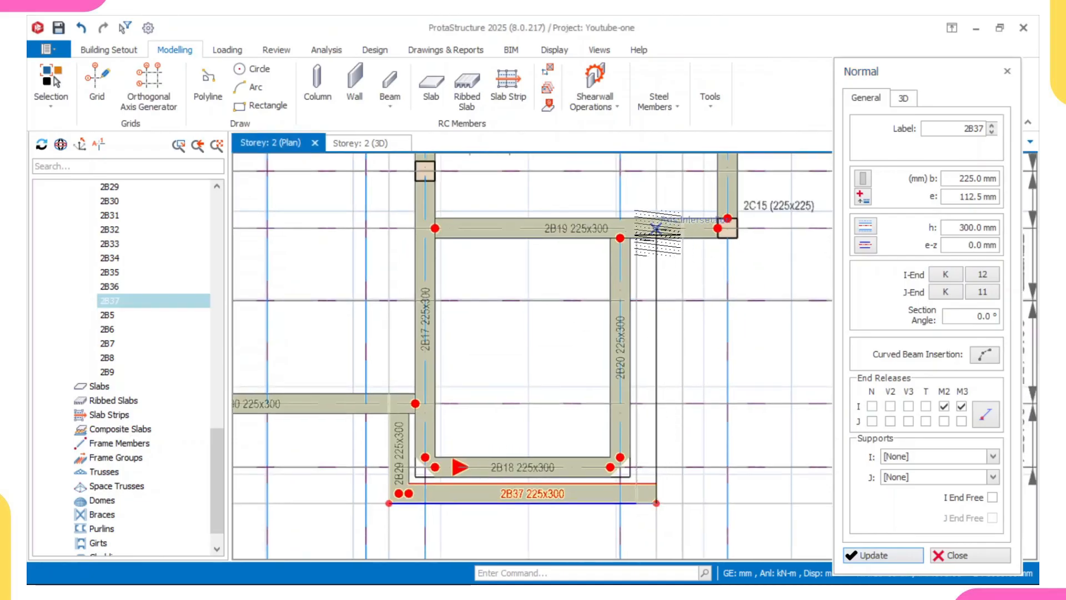
pyautogui.click(656, 227)
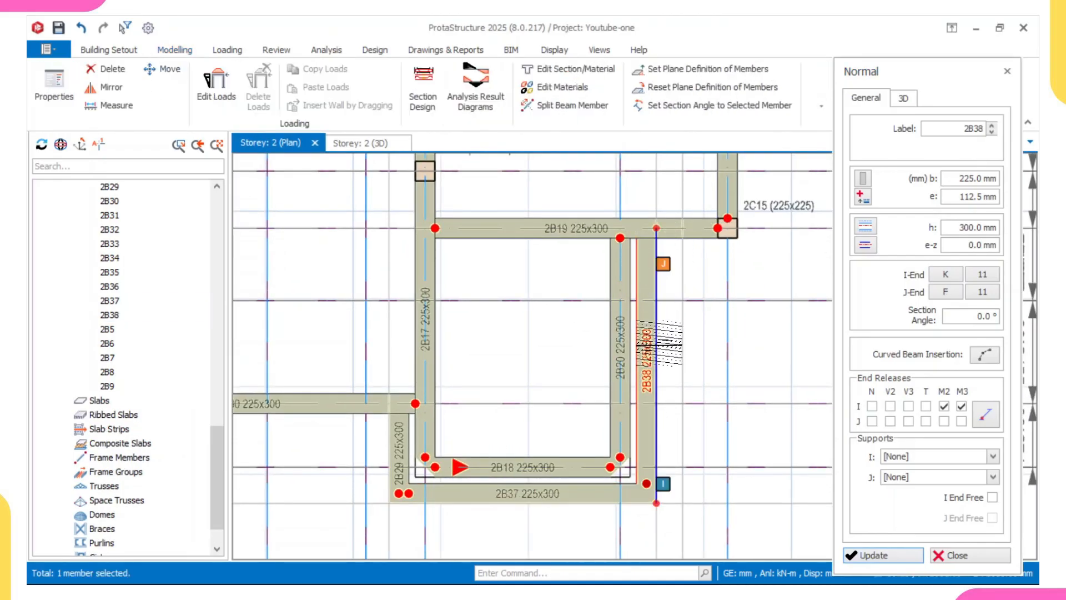
pyautogui.press('Escape')
pyautogui.scroll(-1, 462, 344)
pyautogui.moveTo(427, 383); pyautogui.dragTo(399, 381, button='middle')
pyautogui.scroll(1, 406, 294)
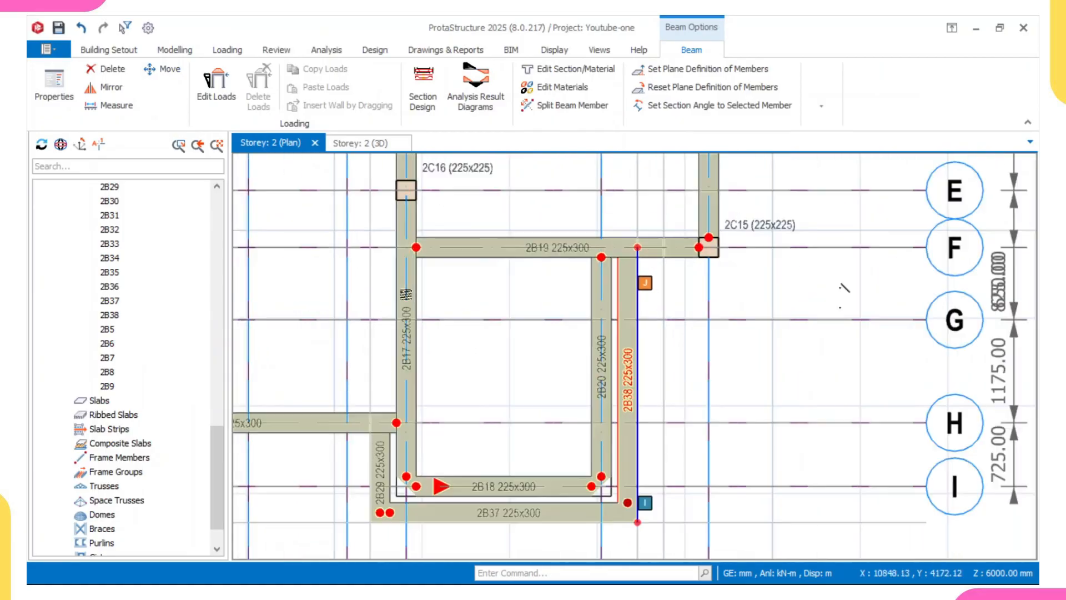
# - Delete the three inner overhang beams: axis 7 from F to I, axis I from 6 to 7, and axis 6 from E to I
pyautogui.click(593, 313)
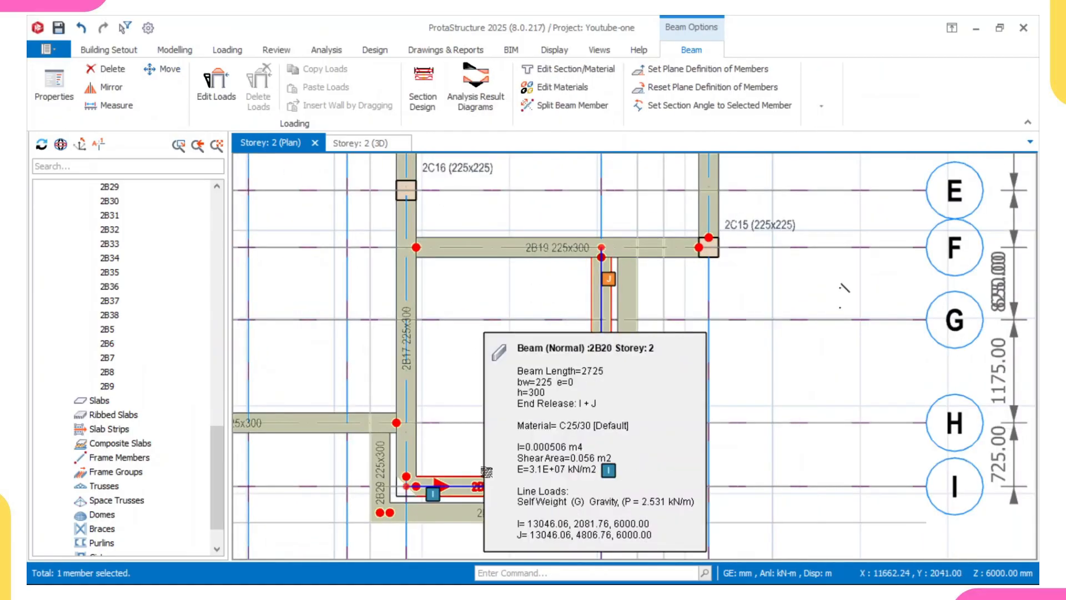
pyautogui.keyDown('ctrl'); pyautogui.click(463, 460); pyautogui.keyUp('ctrl')
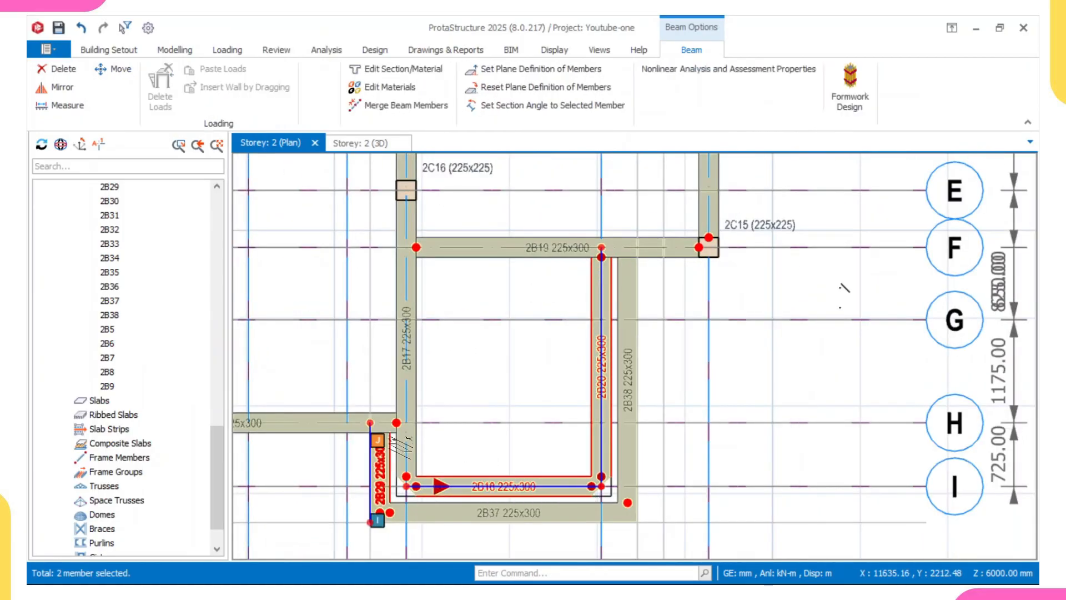
pyautogui.keyDown('ctrl'); pyautogui.click(414, 432); pyautogui.keyUp('ctrl')
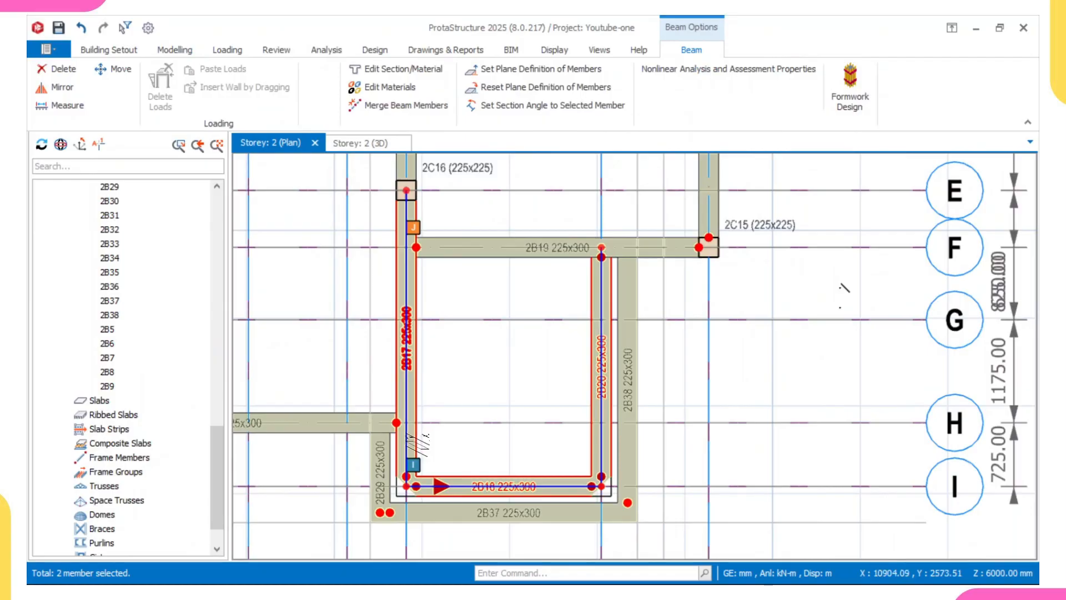
pyautogui.rightClick(482, 342)
pyautogui.click(548, 127)
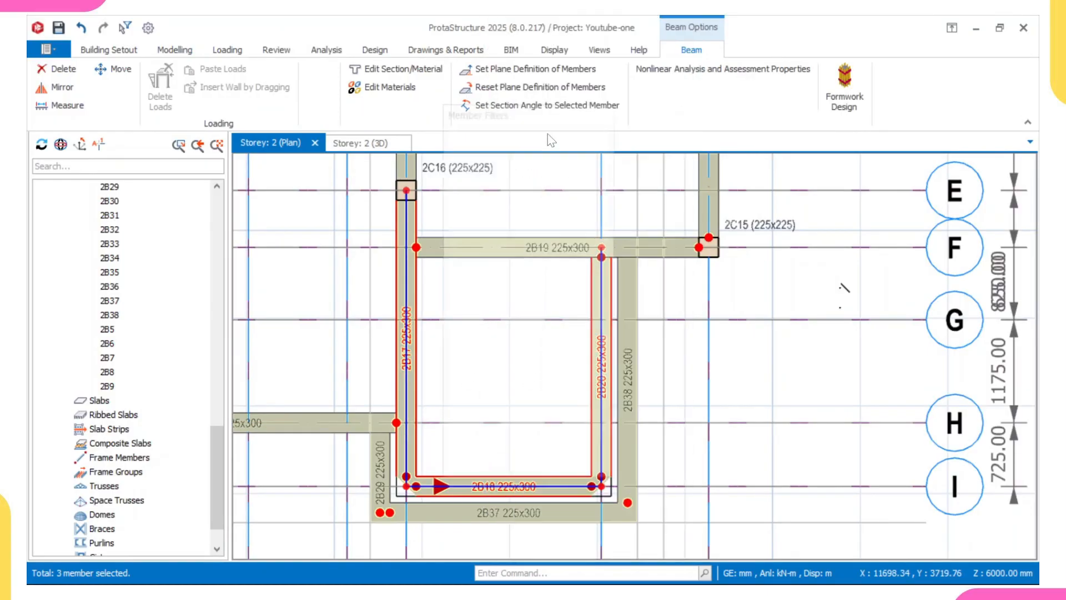
pyautogui.click(537, 481)
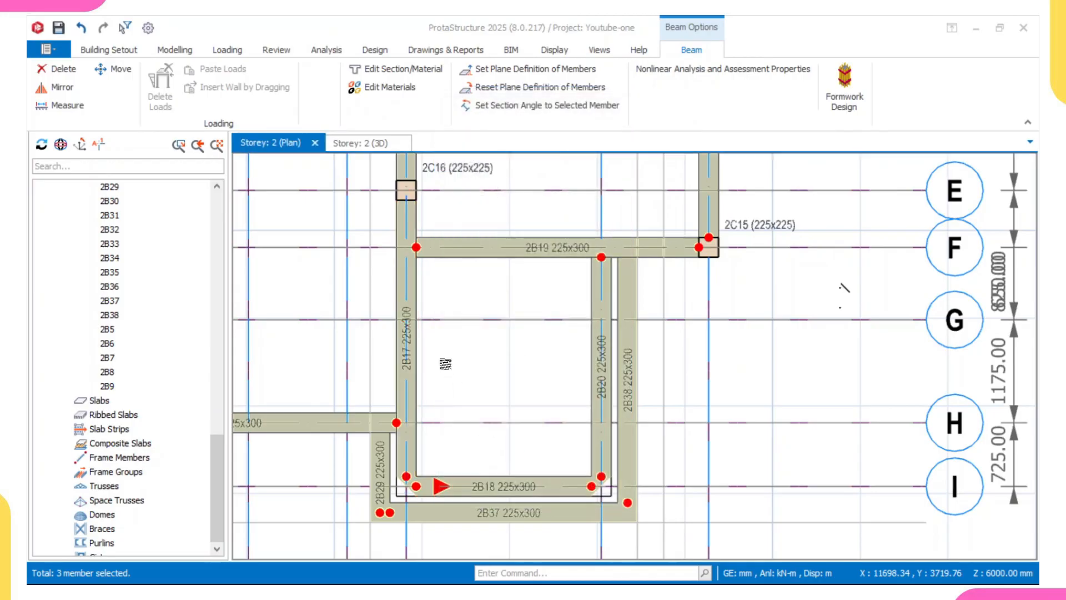
# - Examine the storey 2 beam layout around the front overhang, between axes 3 and 8 and axes D and I
pyautogui.scroll(-3, 414, 311)
pyautogui.moveTo(399, 256); pyautogui.dragTo(482, 273, button='middle')
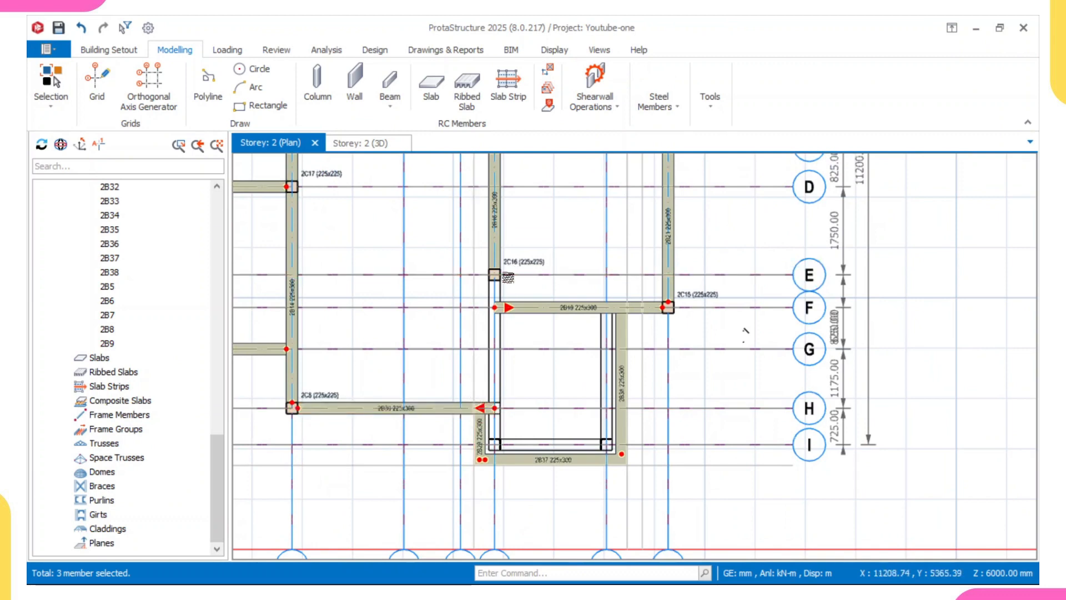
pyautogui.scroll(1, 498, 404)
pyautogui.scroll(-1, 486, 324)
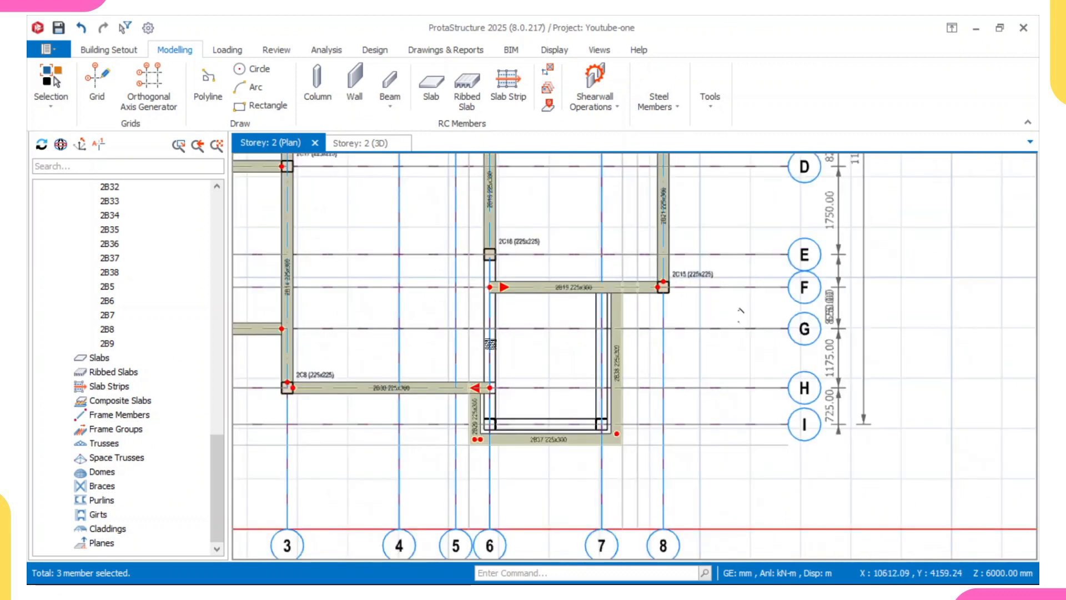
pyautogui.moveTo(478, 330); pyautogui.dragTo(473, 312, button='middle')
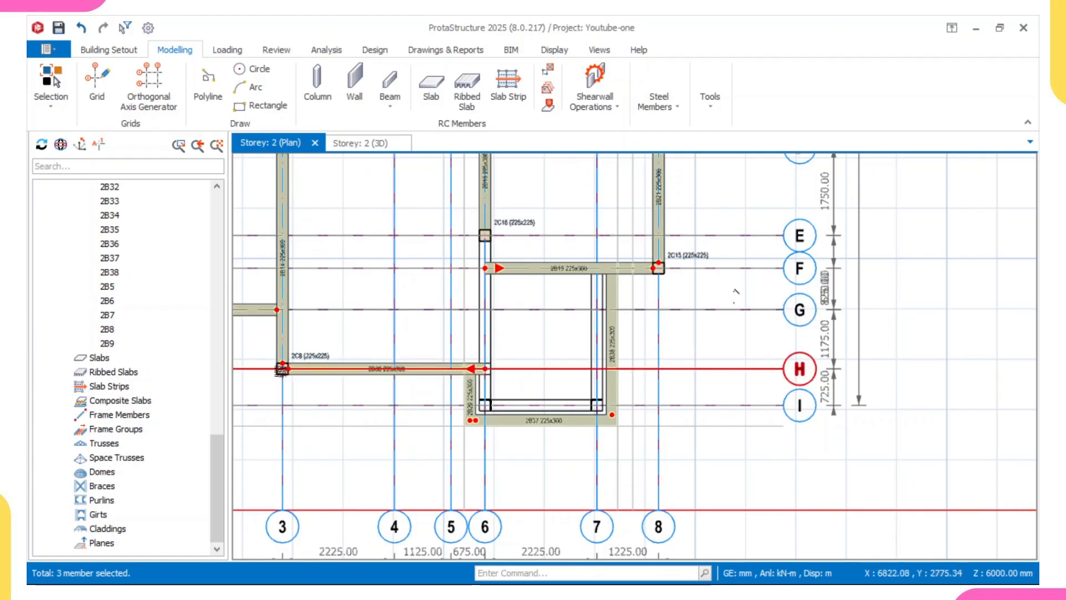
pyautogui.scroll(2, 479, 369)
pyautogui.scroll(-1, 479, 371)
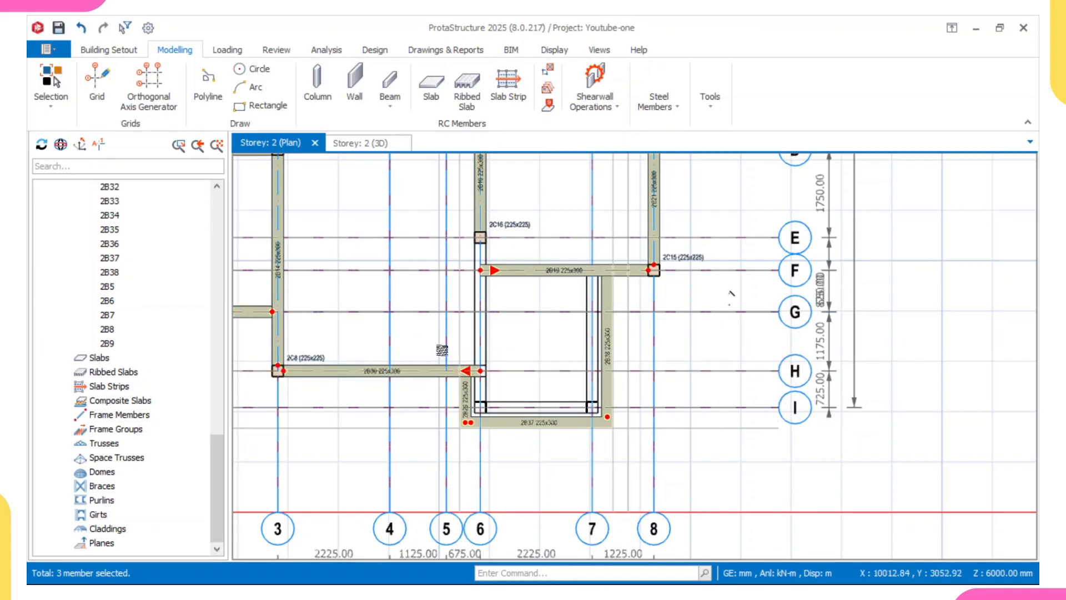
pyautogui.scroll(-3, 442, 349)
pyautogui.moveTo(442, 350)
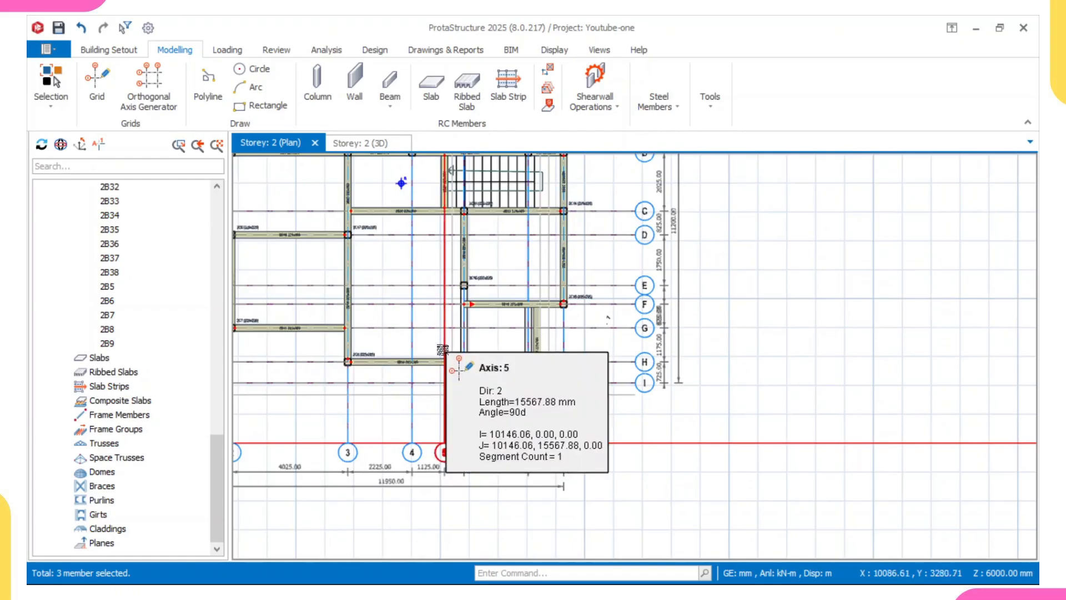
# - Insert a 225 x 225 mm column at the intersection of axes H and 6, based on the column at E/6
pyautogui.scroll(3, 442, 350)
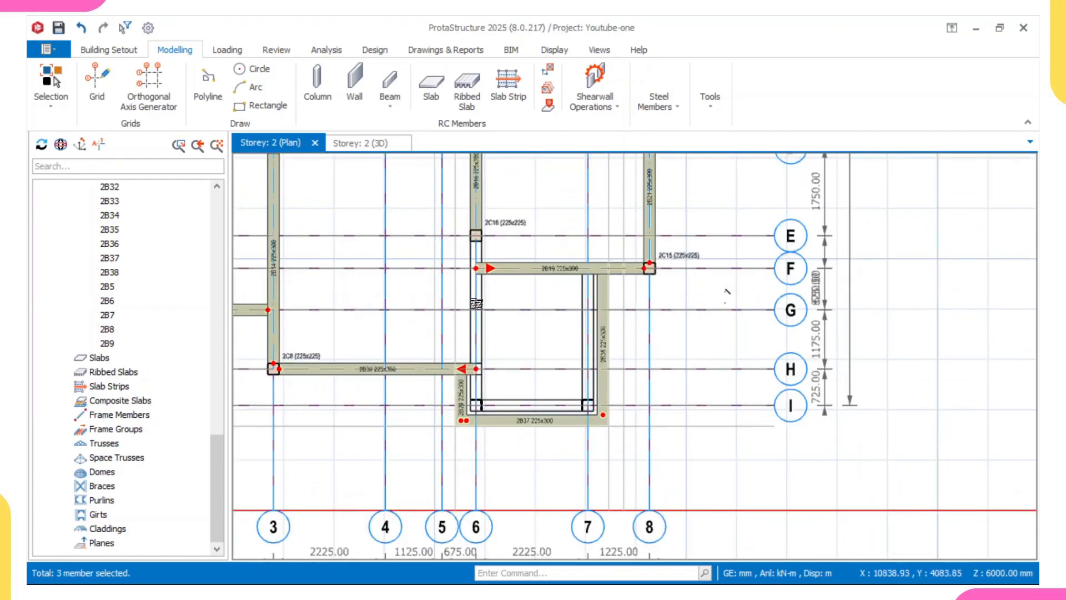
pyautogui.scroll(3, 476, 303)
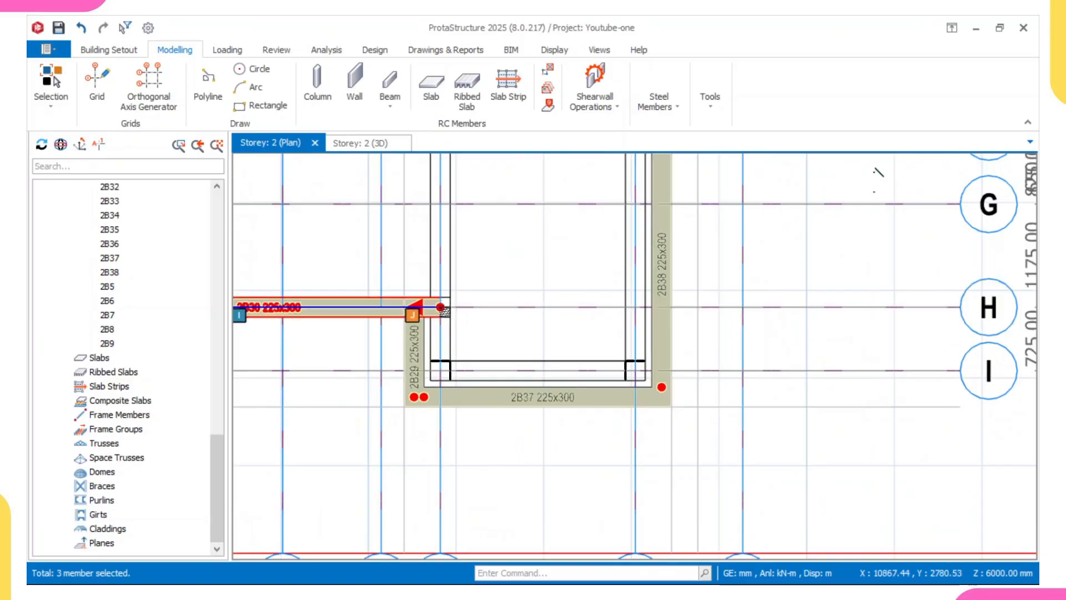
pyautogui.scroll(-3, 444, 310)
pyautogui.scroll(2, 441, 304)
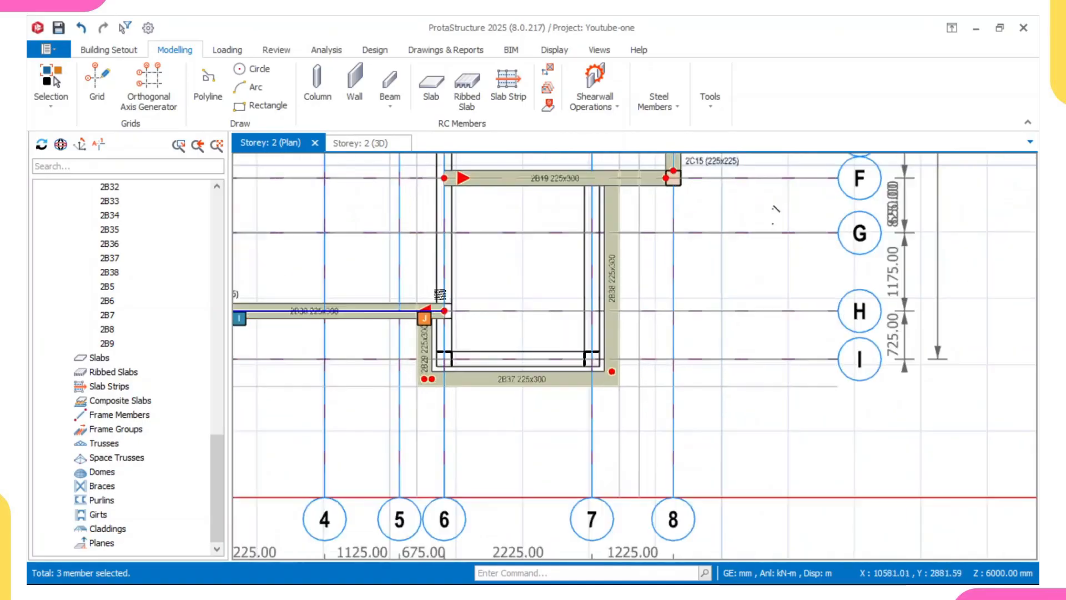
pyautogui.moveTo(443, 210); pyautogui.dragTo(452, 317, button='middle')
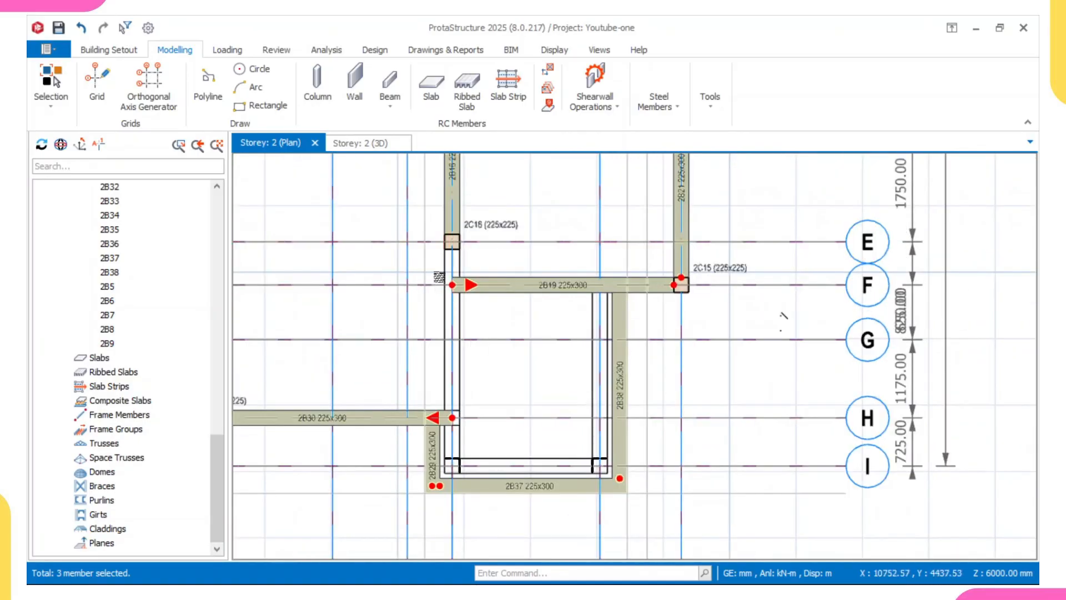
pyautogui.click(491, 232)
pyautogui.doubleClick(492, 232)
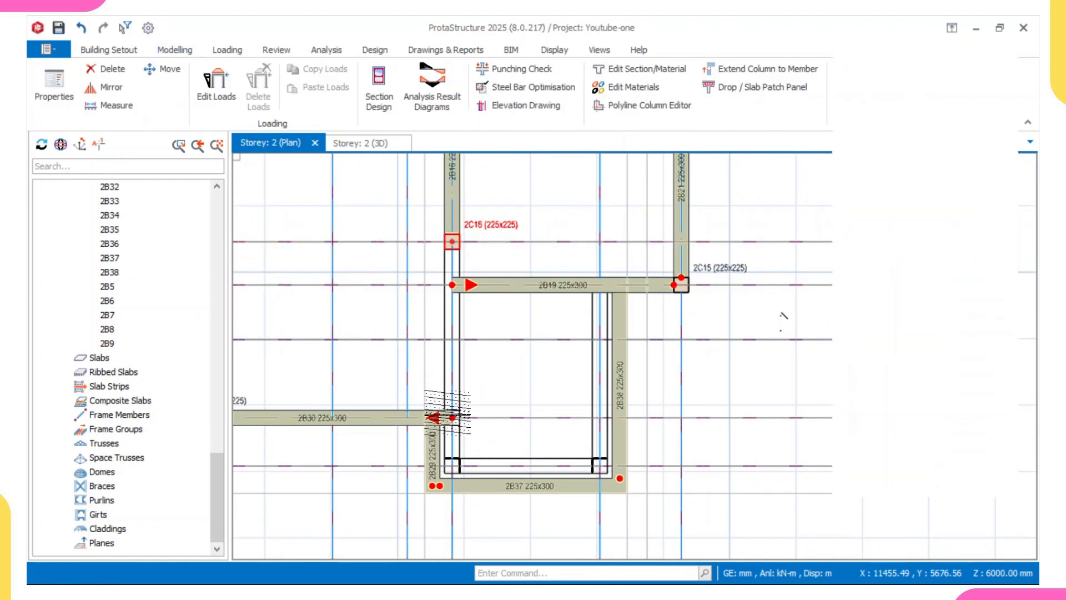
pyautogui.scroll(3, 452, 417)
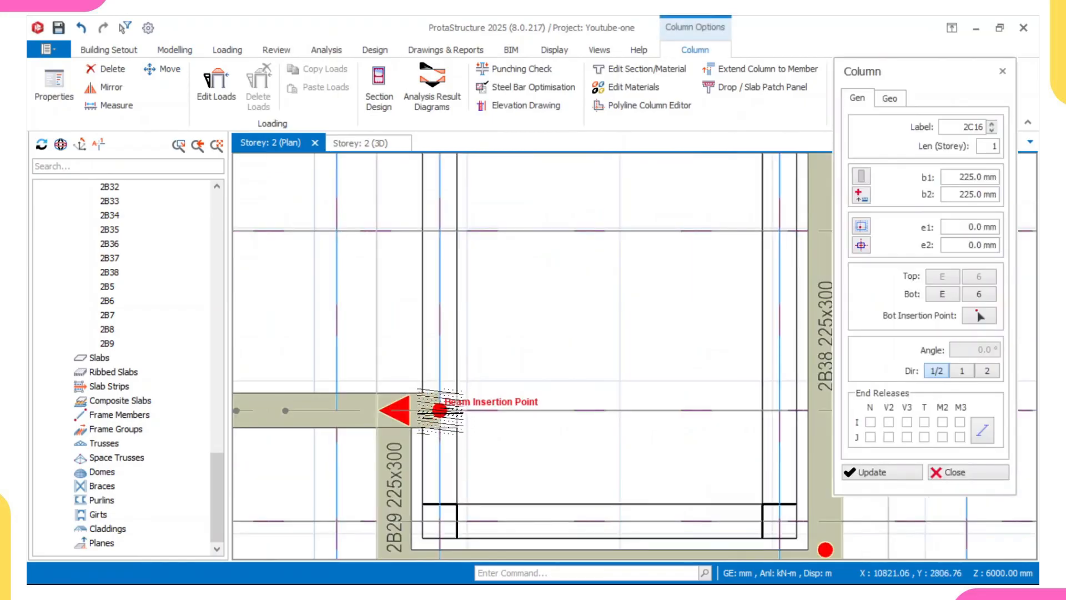
pyautogui.click(440, 410)
pyautogui.scroll(-3, 475, 395)
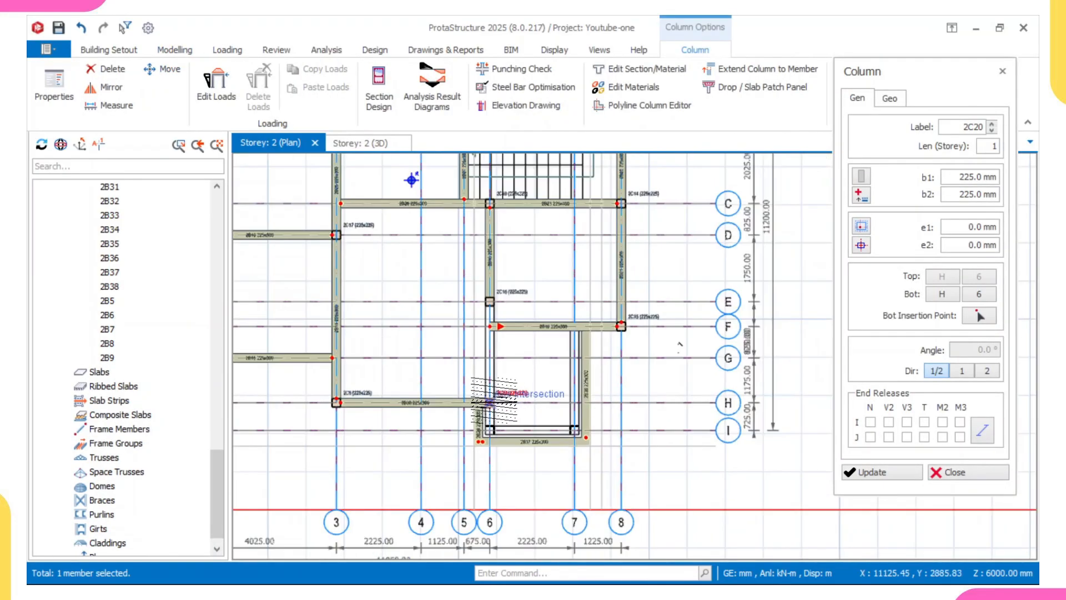
pyautogui.press('Escape')
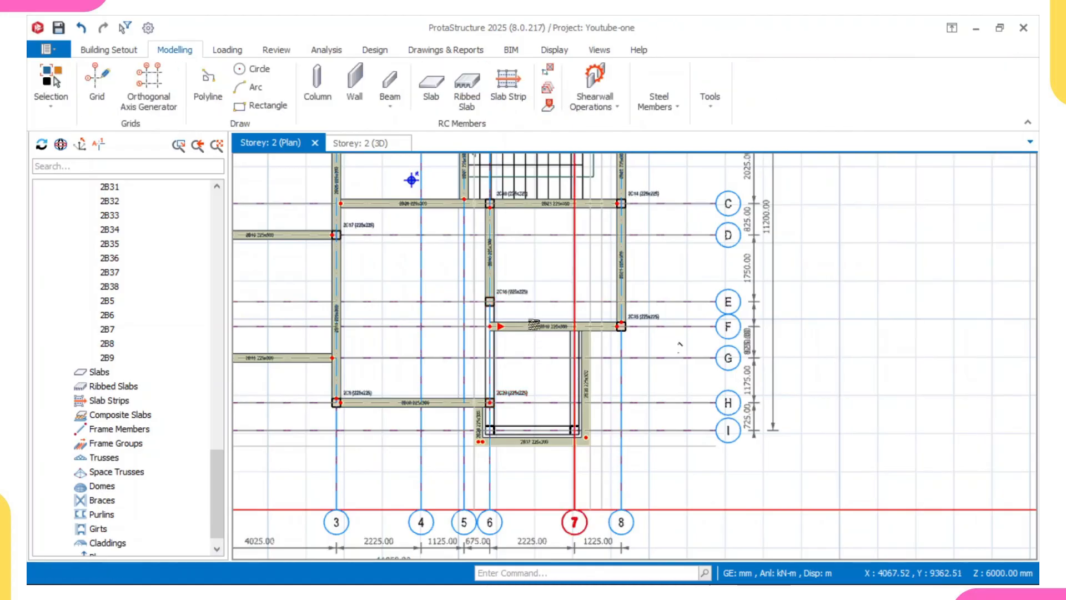
# - Add a 225 x 300 mm beam along axis 6 from H to E without splitting it at supporting spans
pyautogui.click(429, 407)
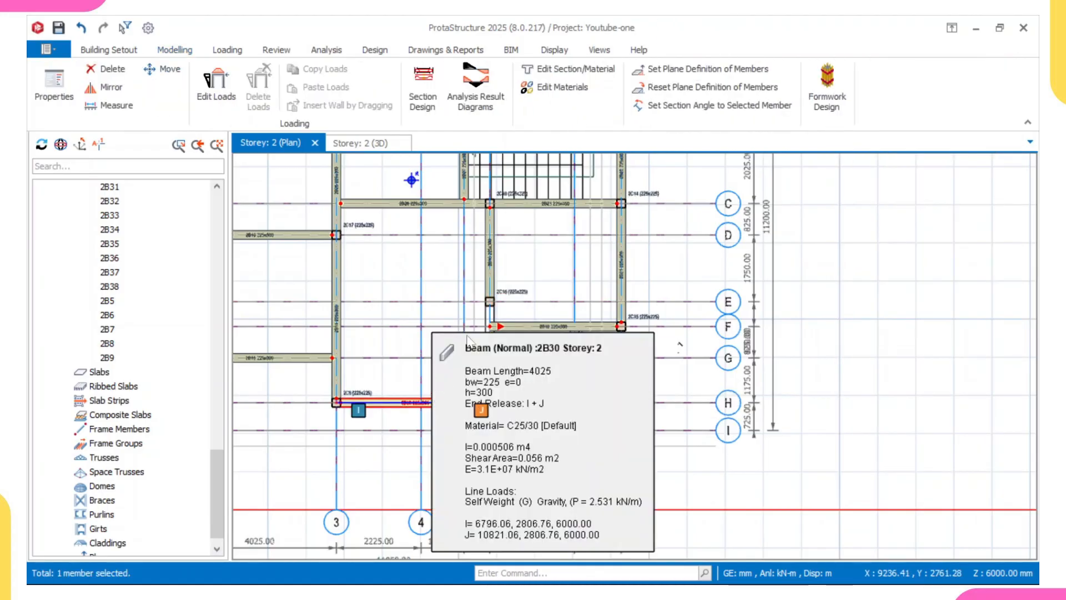
pyautogui.scroll(2, 490, 304)
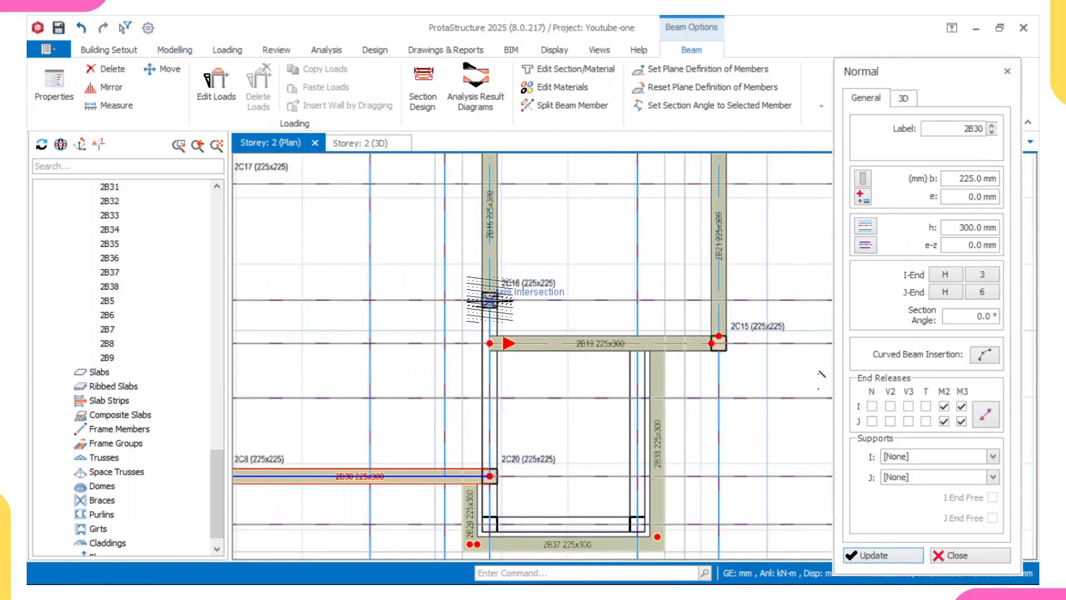
pyautogui.click(489, 476)
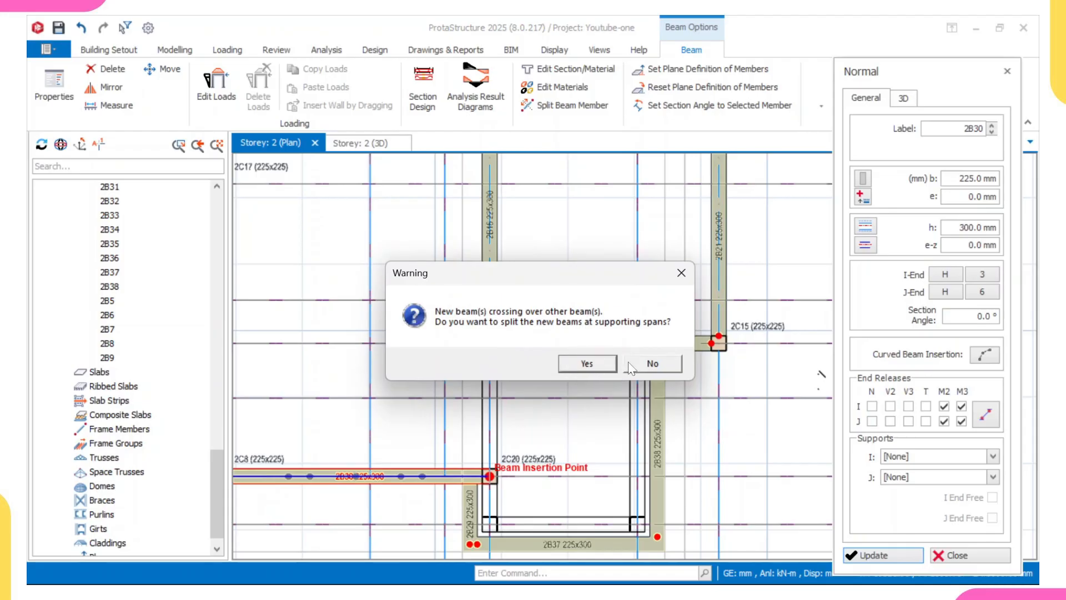
pyautogui.click(669, 367)
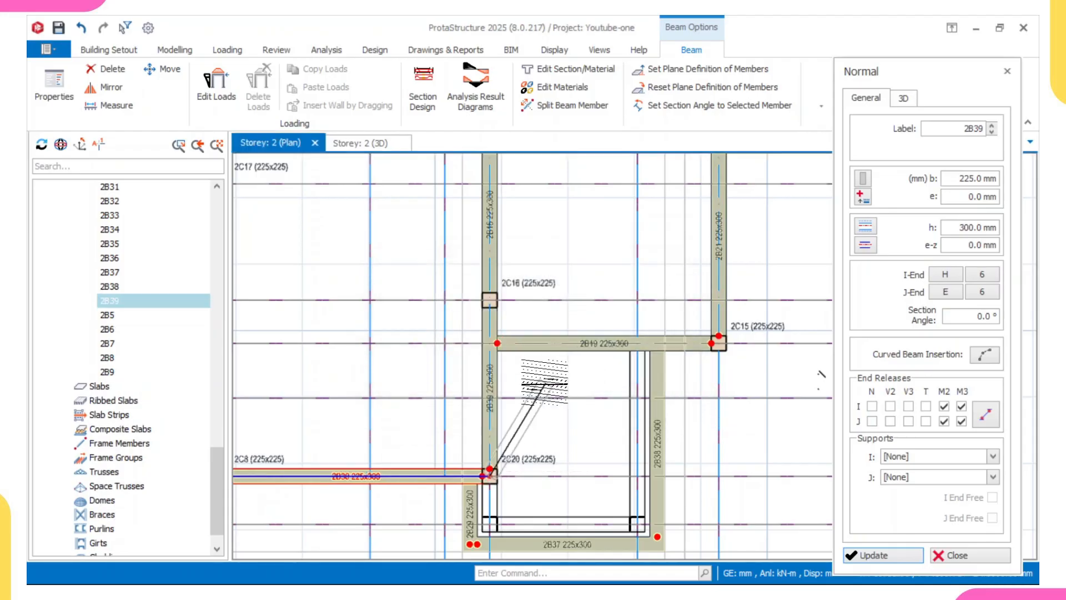
pyautogui.press('Escape')
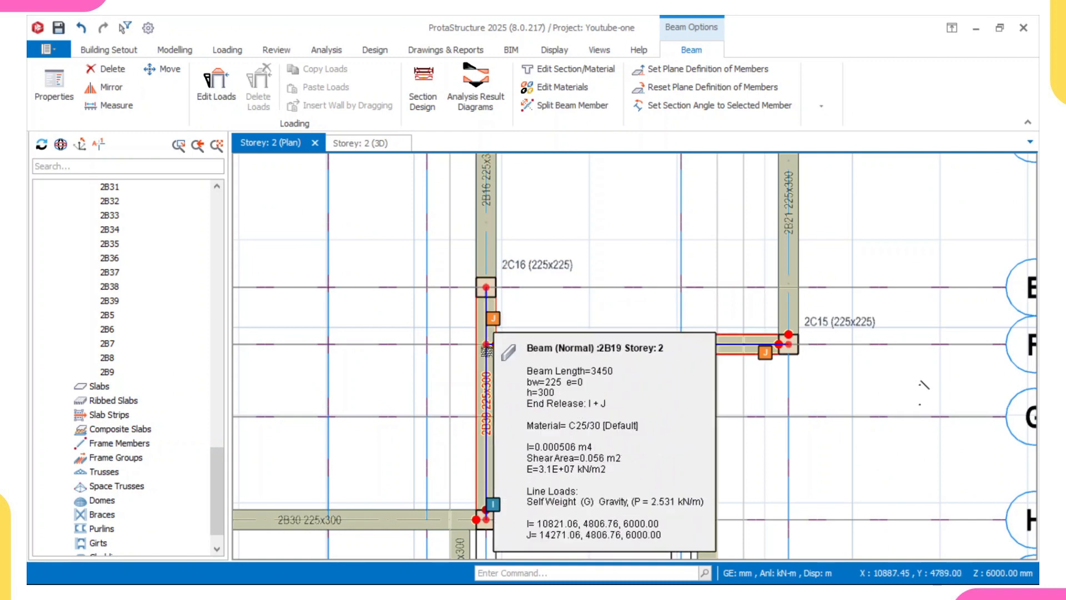
# - Inspect in plan how the beam on axis F meets the new axis 6 beam near columns 2C16 and 2C20
pyautogui.moveTo(487, 341); pyautogui.dragTo(486, 288, button='middle')
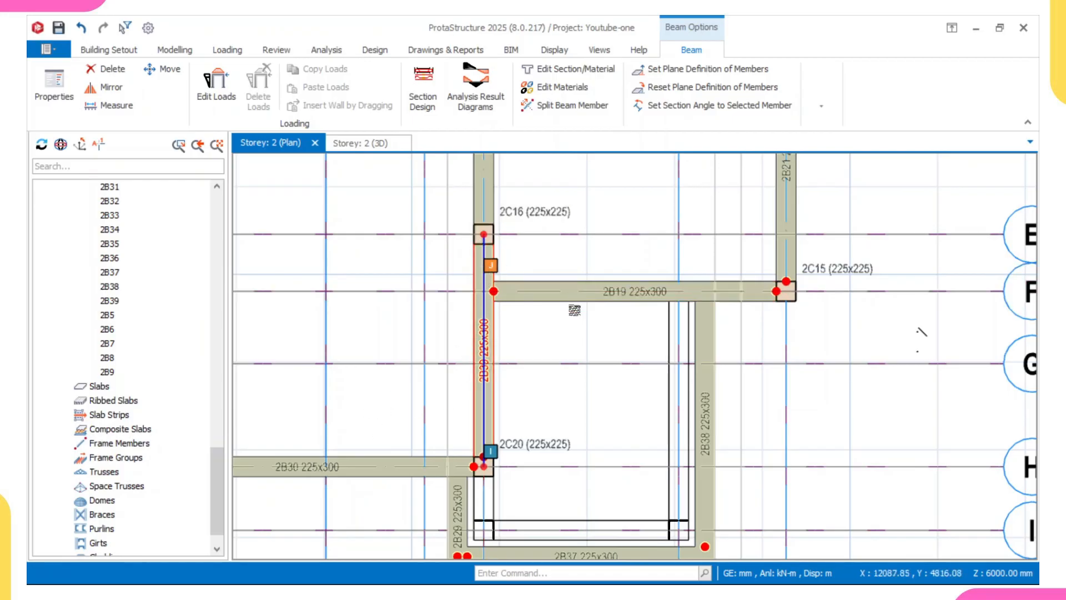
pyautogui.click(588, 284)
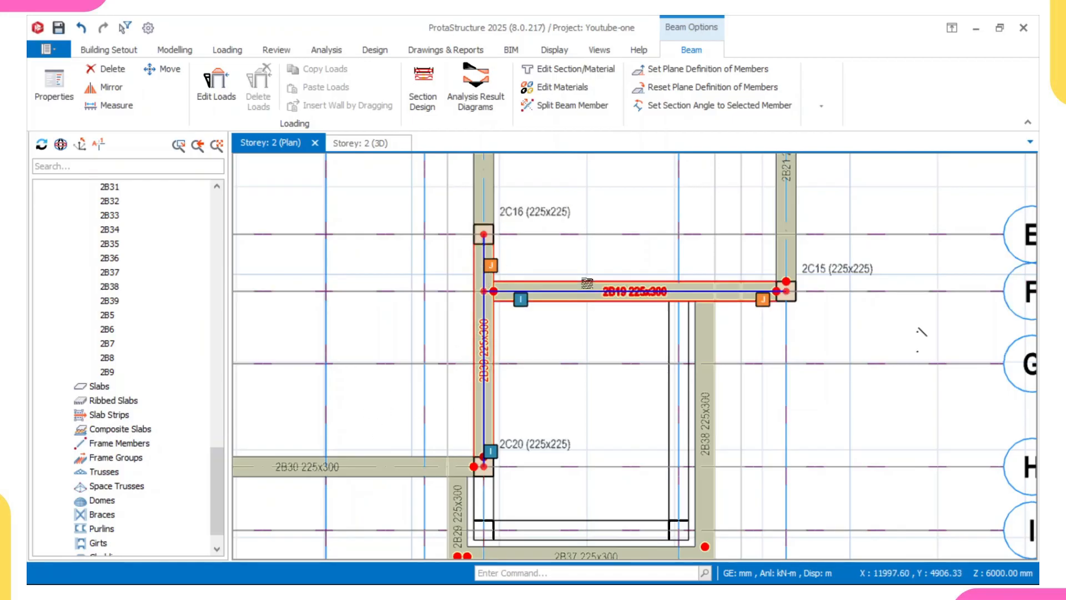
pyautogui.click(544, 283)
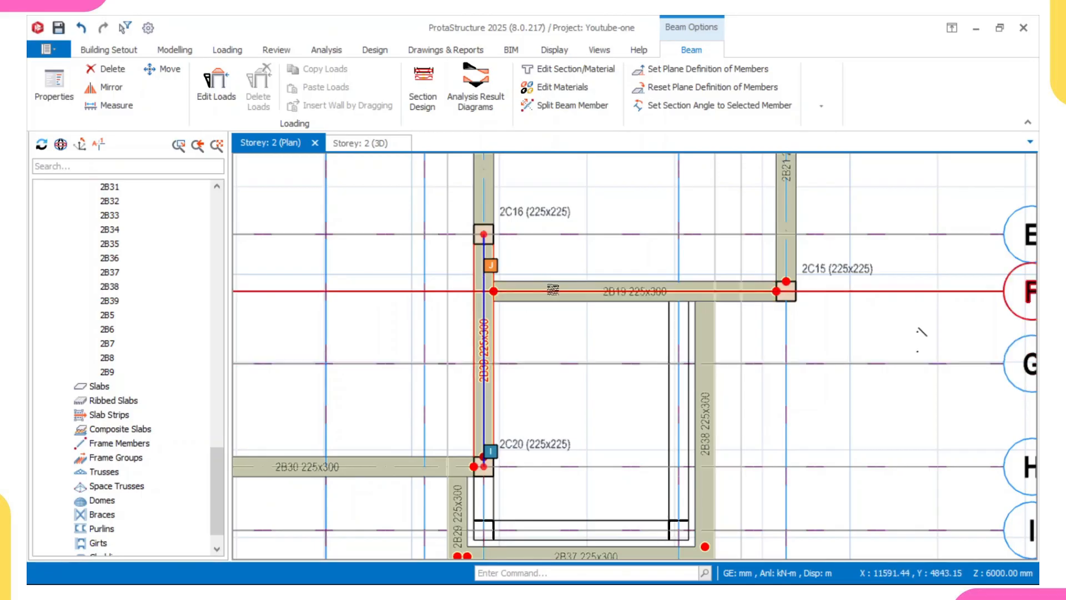
pyautogui.moveTo(552, 289)
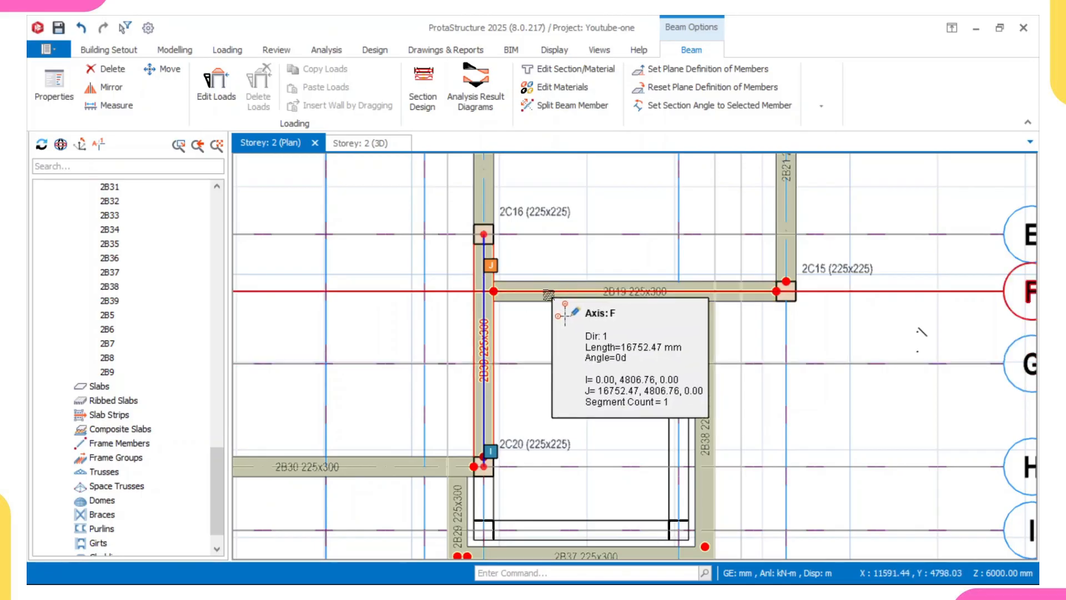
pyautogui.scroll(-3, 548, 295)
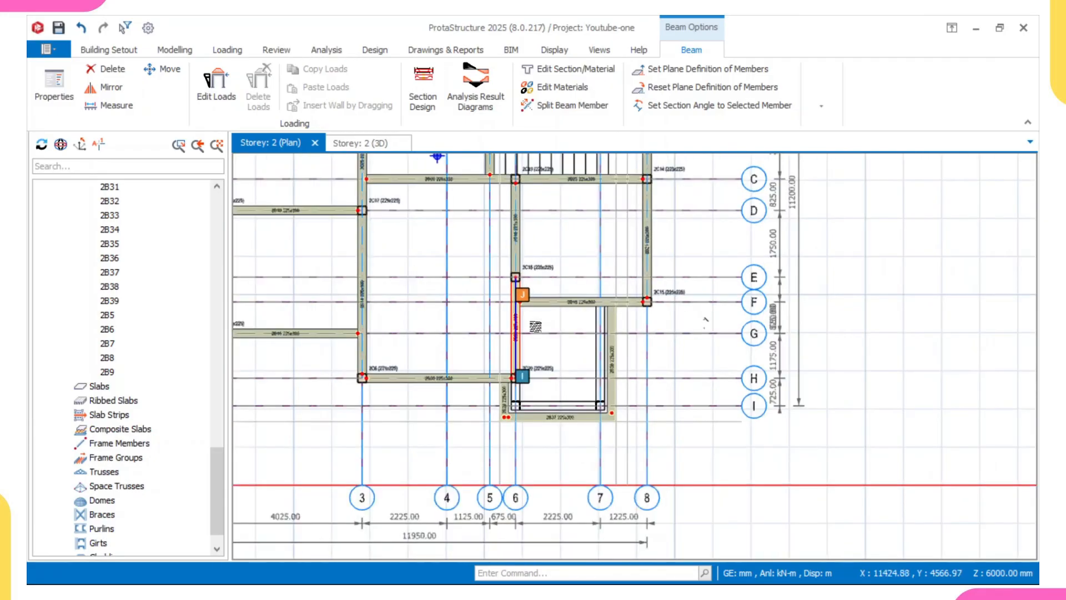
pyautogui.scroll(-2, 535, 326)
pyautogui.scroll(5, 510, 319)
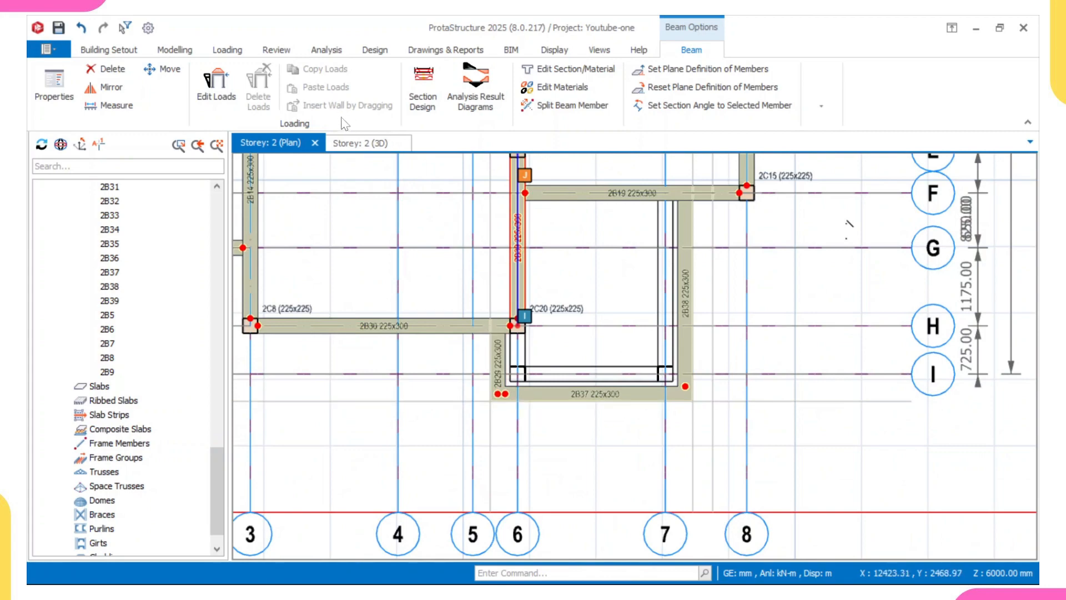
# - Open the storey 2 3D view and examine the new column and beam from several sides
pyautogui.click(367, 143)
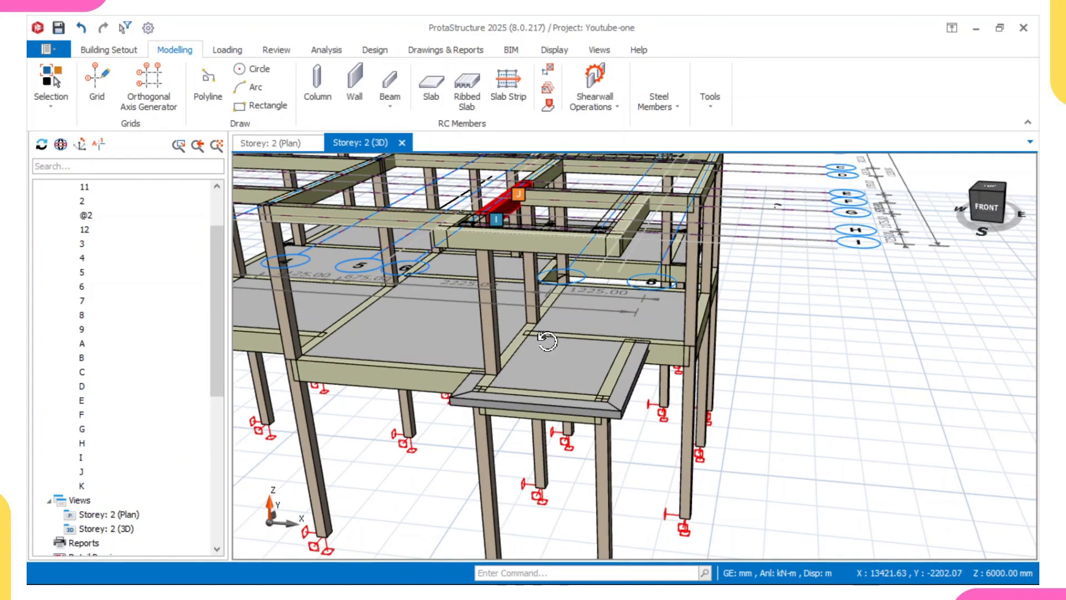
pyautogui.moveTo(546, 340); pyautogui.dragTo(450, 390, button='middle')
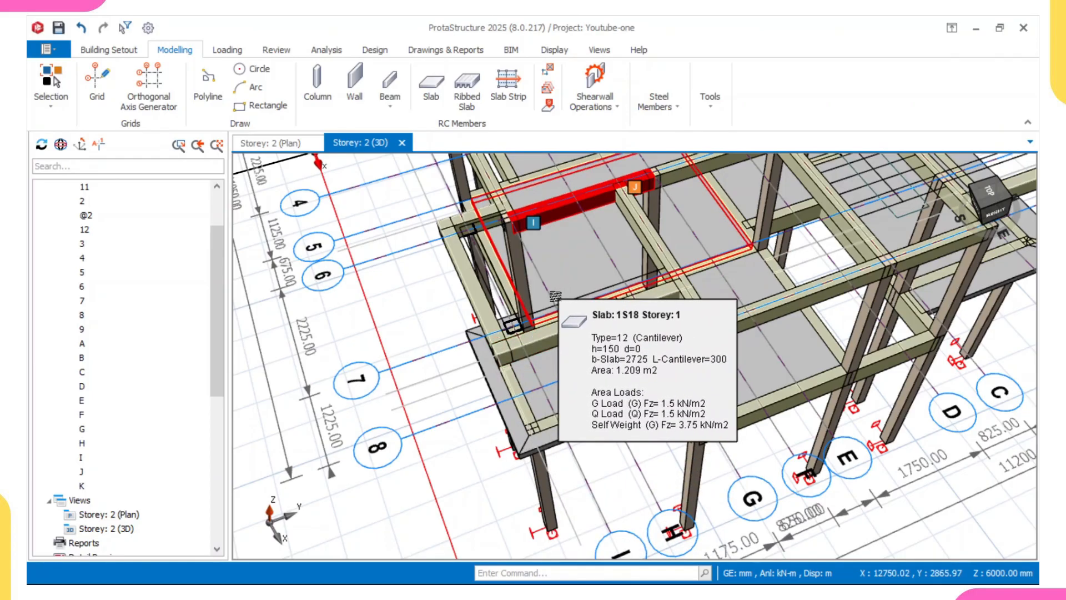
pyautogui.moveTo(558, 297); pyautogui.dragTo(601, 388, button='middle')
pyautogui.moveTo(594, 350); pyautogui.dragTo(409, 315, button='middle')
pyautogui.scroll(-3, 587, 260)
pyautogui.moveTo(638, 324); pyautogui.dragTo(597, 333, button='middle')
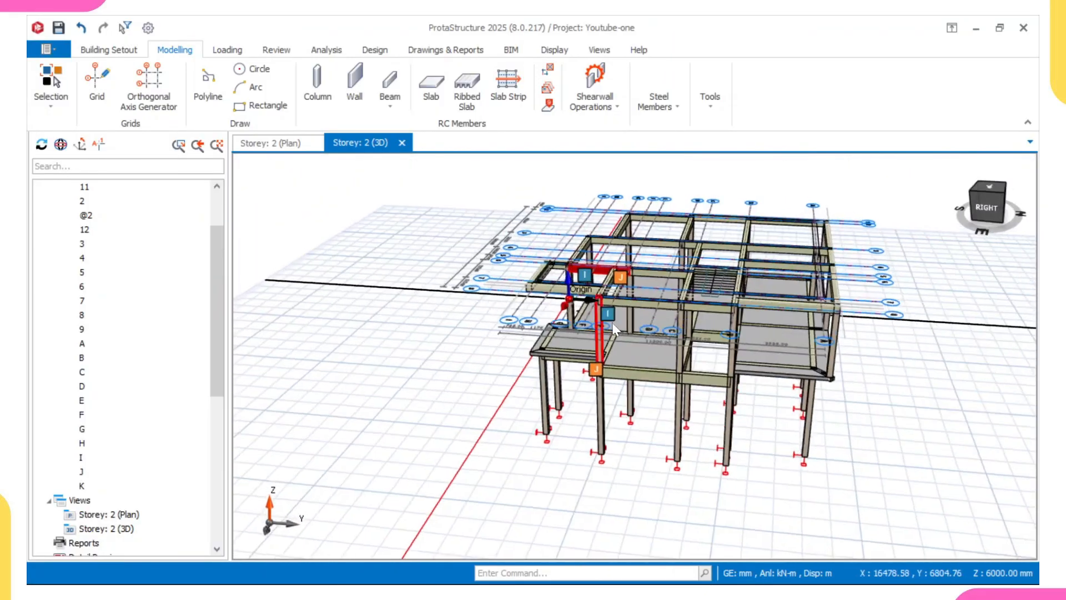
pyautogui.moveTo(604, 294); pyautogui.dragTo(472, 295, button='middle')
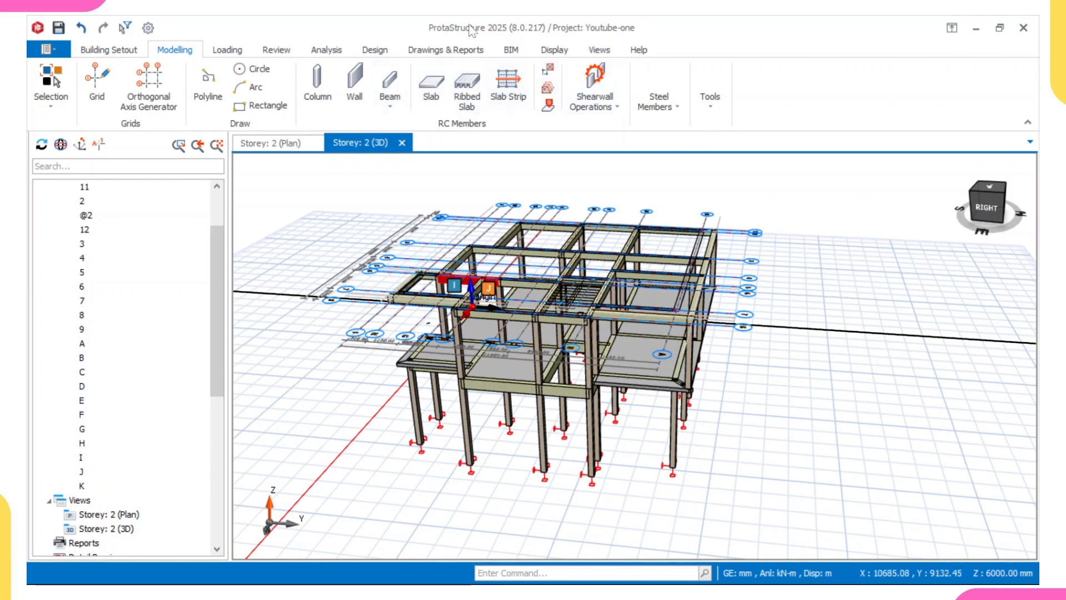
# - Hide the Axes, Ghost Axes, Plane Definitions and Texts layers in the 3D view and examine the bare frame
pyautogui.click(552, 51)
pyautogui.click(337, 103)
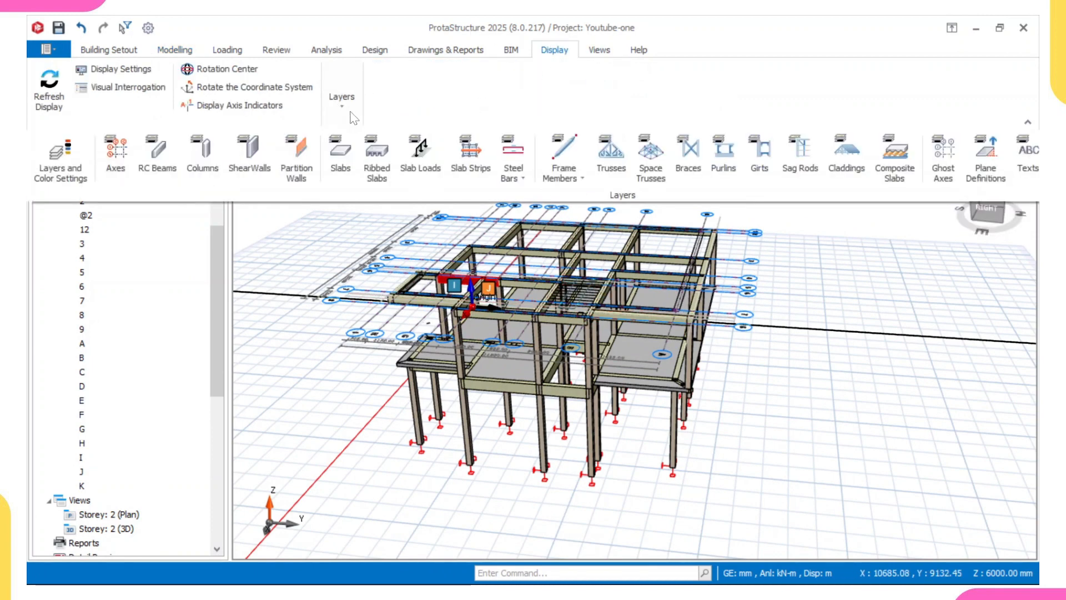
pyautogui.click(950, 146)
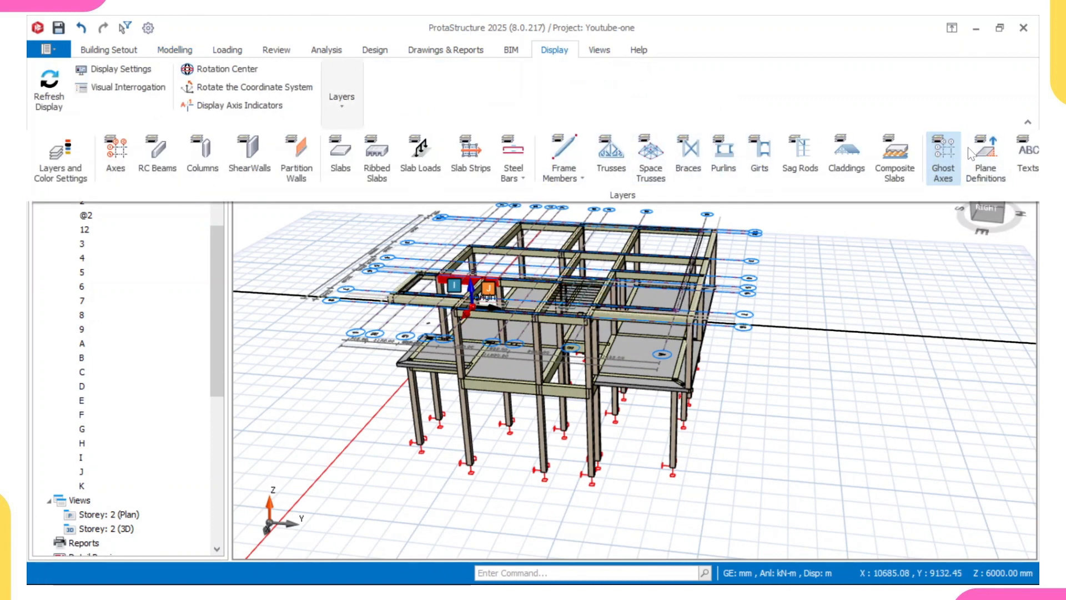
pyautogui.click(1005, 149)
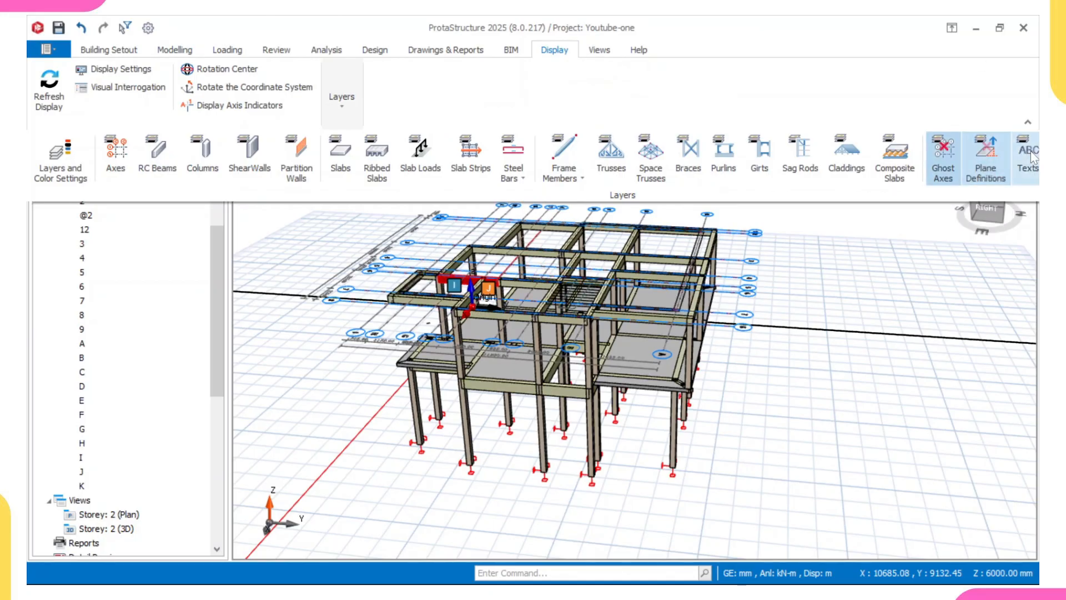
pyautogui.click(1030, 150)
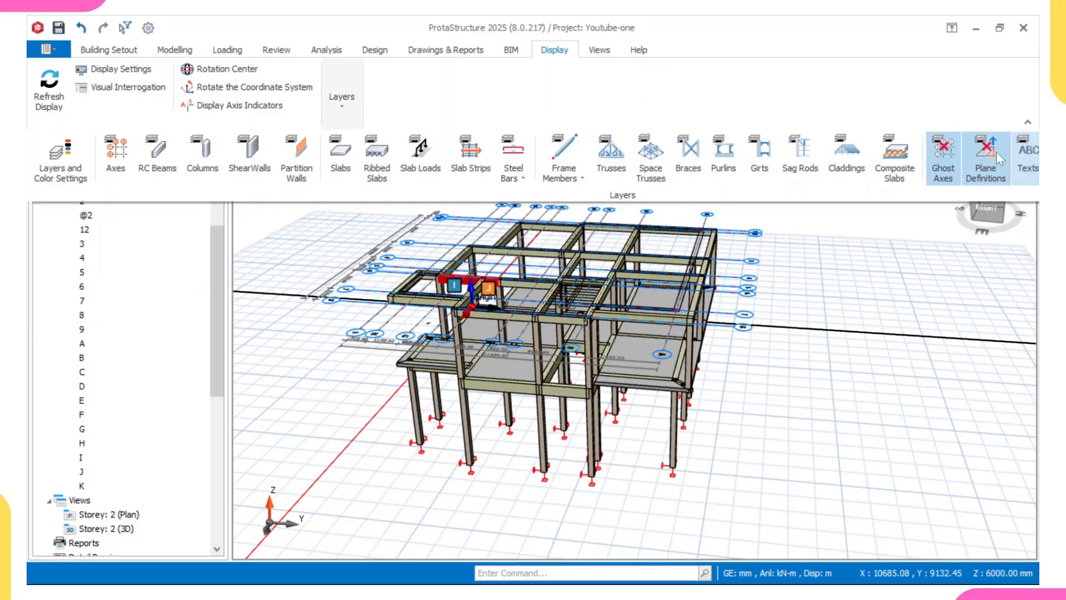
pyautogui.click(103, 150)
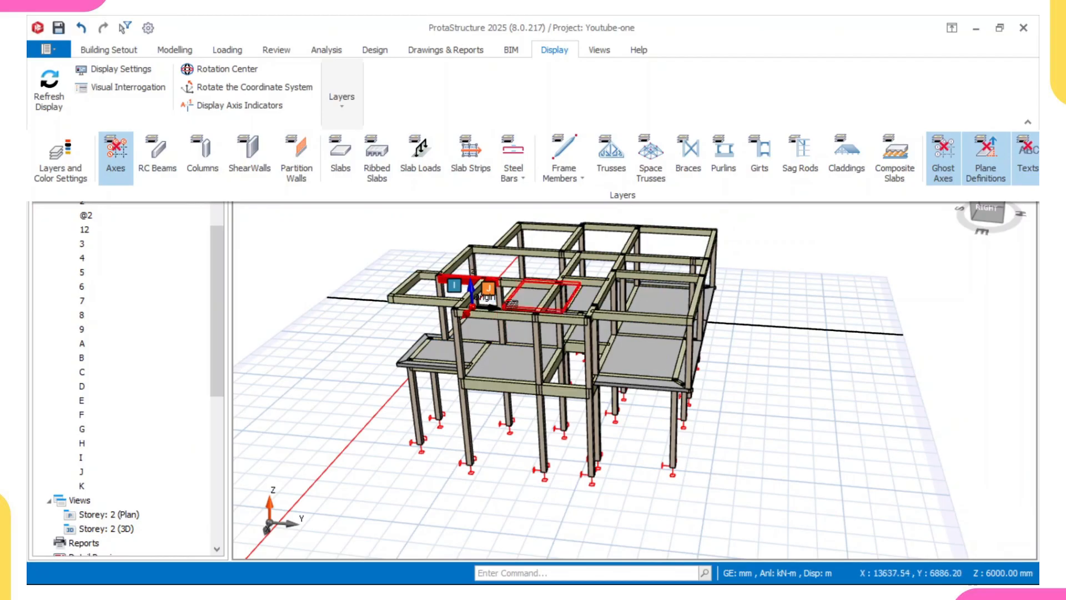
pyautogui.click(731, 381)
pyautogui.rightClick(728, 353)
pyautogui.click(715, 353)
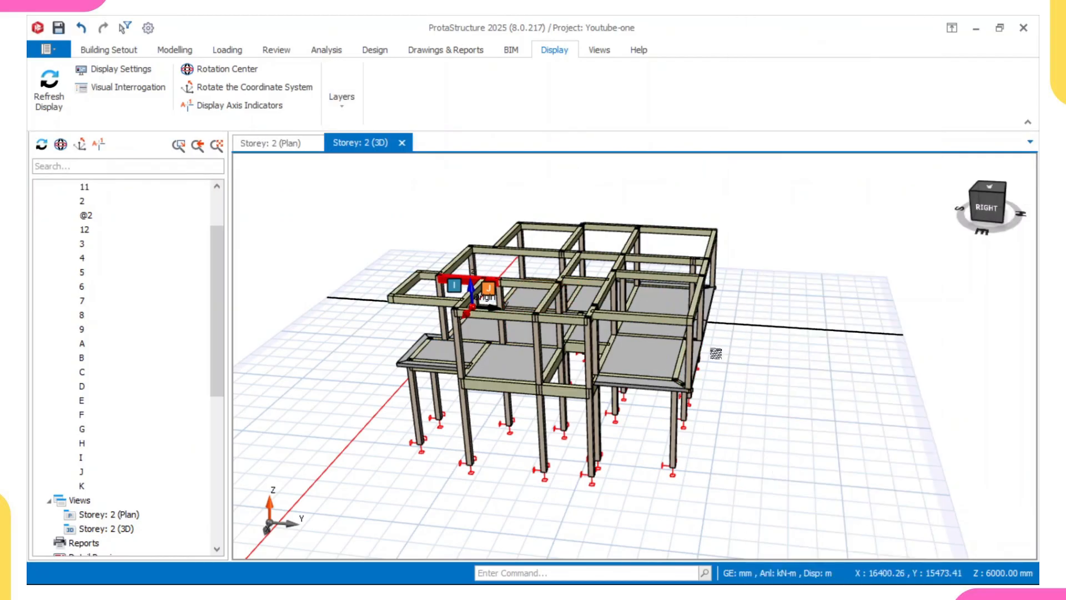
pyautogui.moveTo(611, 373); pyautogui.dragTo(286, 335, button='middle')
pyautogui.moveTo(573, 326); pyautogui.dragTo(374, 332, button='middle')
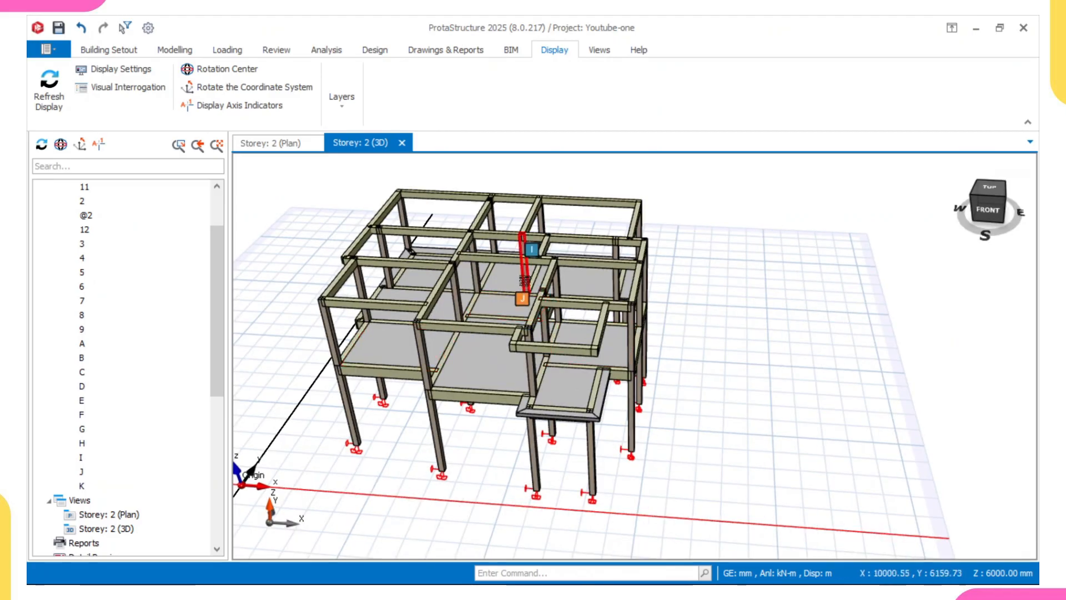
# - Show the Axes, Ghost Axes, Plane Definitions and Texts layers again and view the frame from the front
pyautogui.click(342, 97)
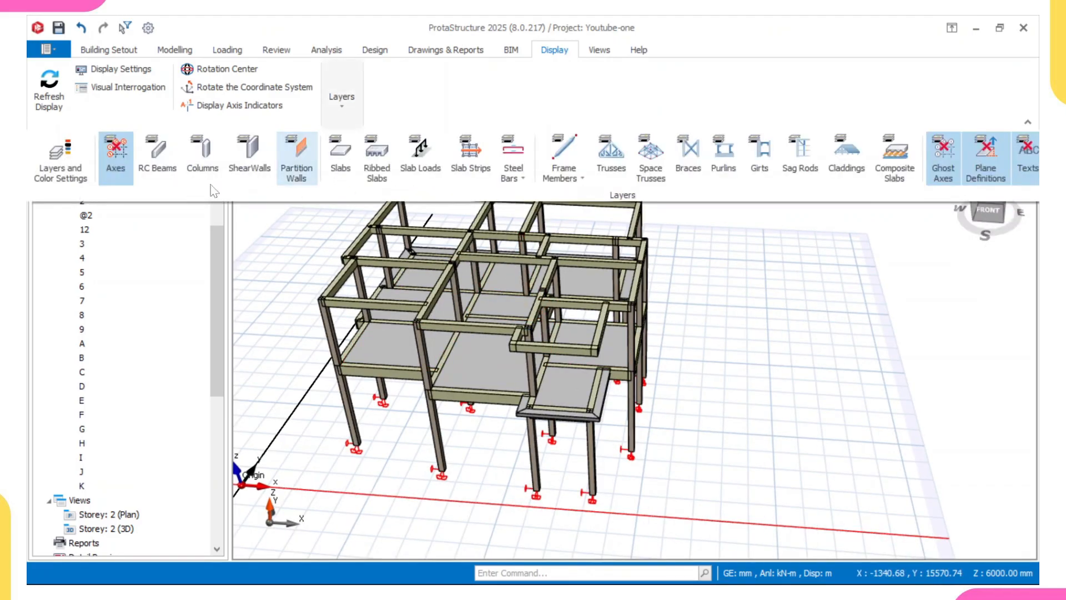
pyautogui.click(113, 157)
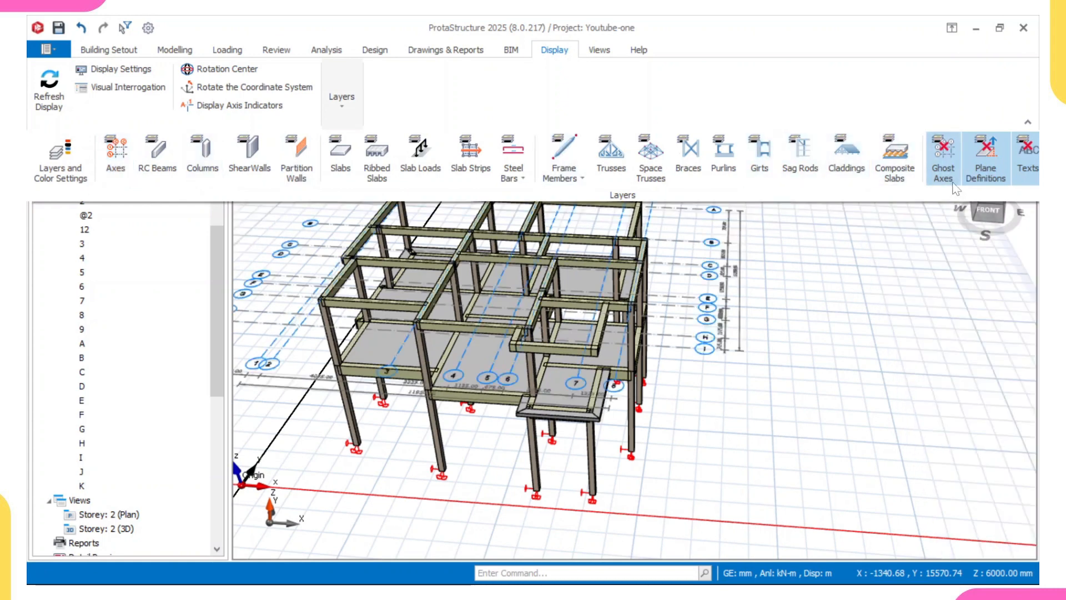
pyautogui.click(945, 159)
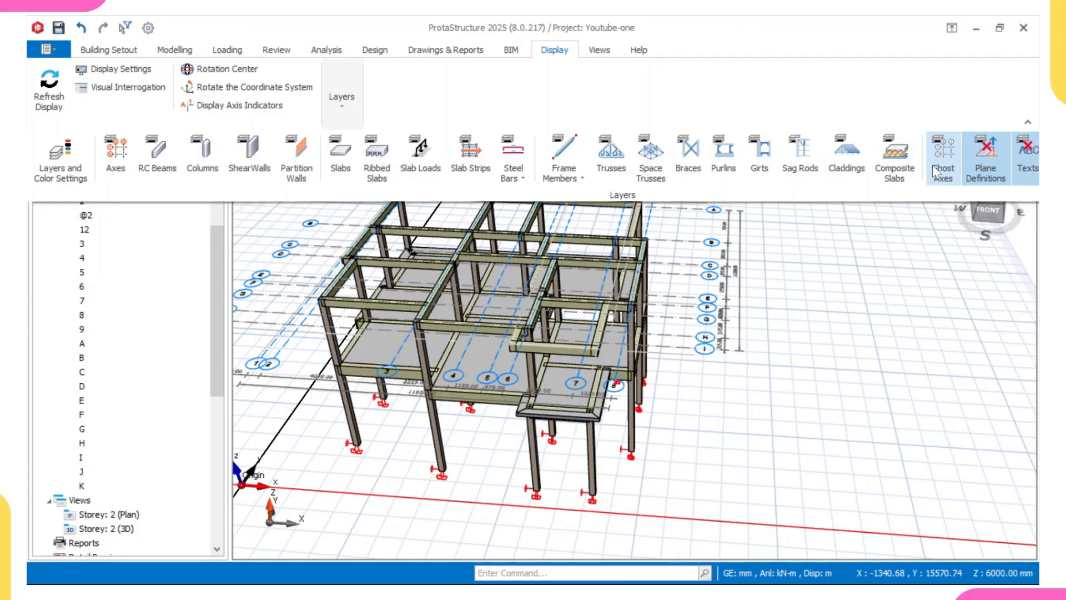
pyautogui.click(1028, 156)
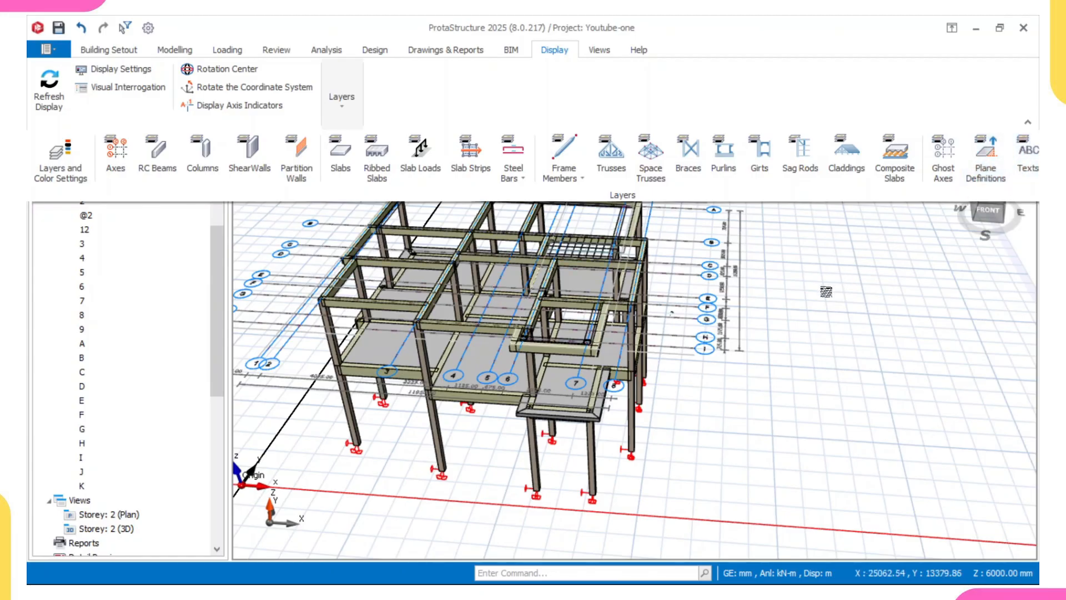
pyautogui.scroll(-3, 826, 291)
pyautogui.moveTo(766, 309); pyautogui.dragTo(720, 316, button='middle')
pyautogui.scroll(2, 560, 312)
pyautogui.moveTo(559, 313)
pyautogui.mouseDown(button='middle')
pyautogui.moveTo(586, 307)
pyautogui.moveTo(549, 328)
pyautogui.moveTo(638, 262)
pyautogui.mouseUp(button='middle')
pyautogui.scroll(2, 547, 332)
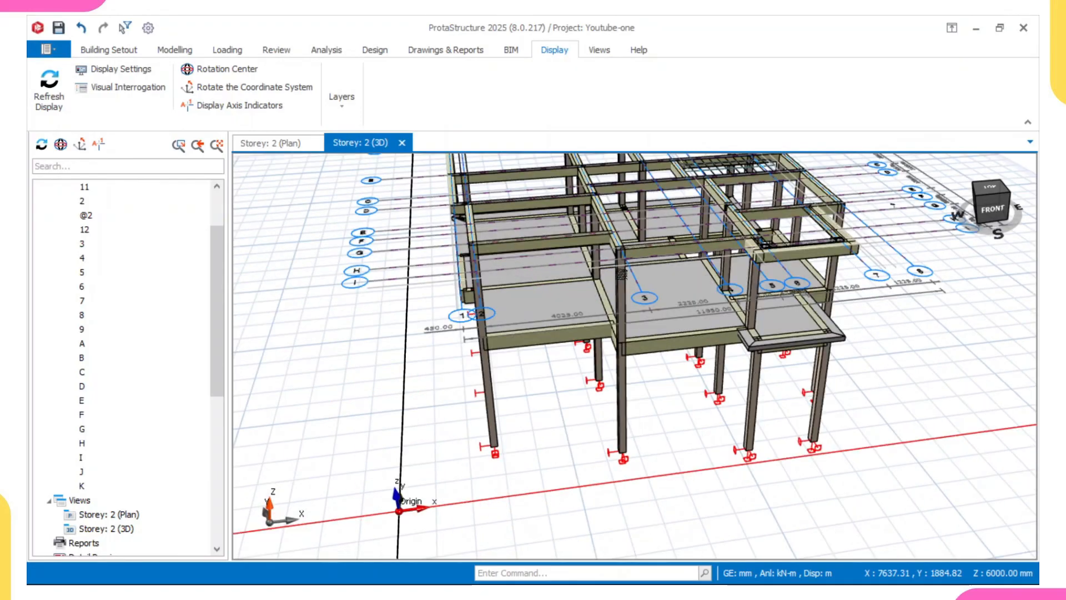
# - Switch from the storey 2 plan to the plan of storey 1 at +3.00 m
pyautogui.click(273, 145)
pyautogui.scroll(-2, 369, 367)
pyautogui.scroll(2, 148, 333)
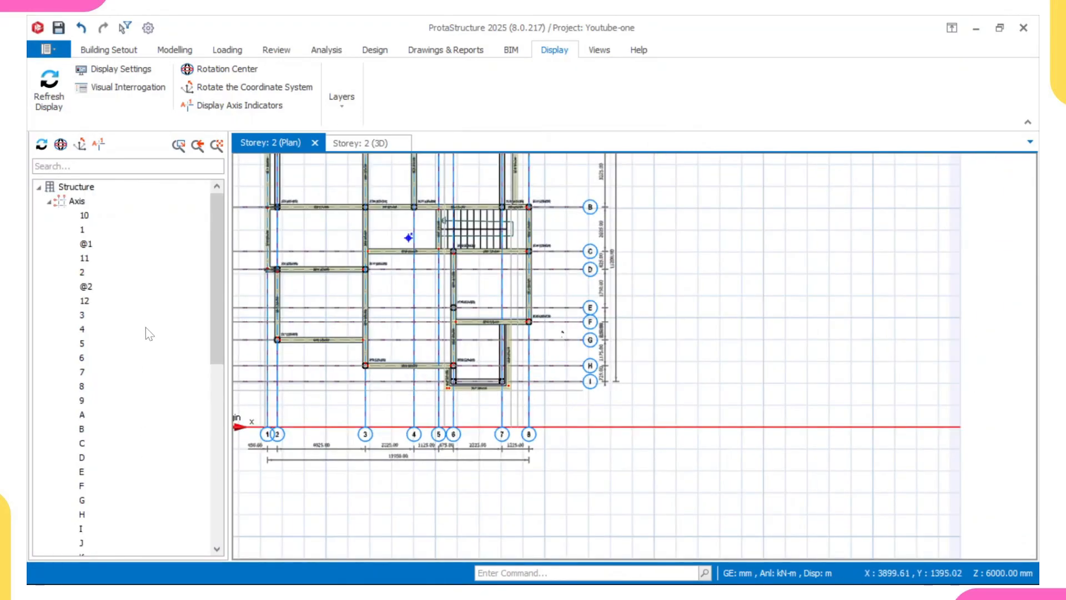
pyautogui.scroll(-7, 114, 280)
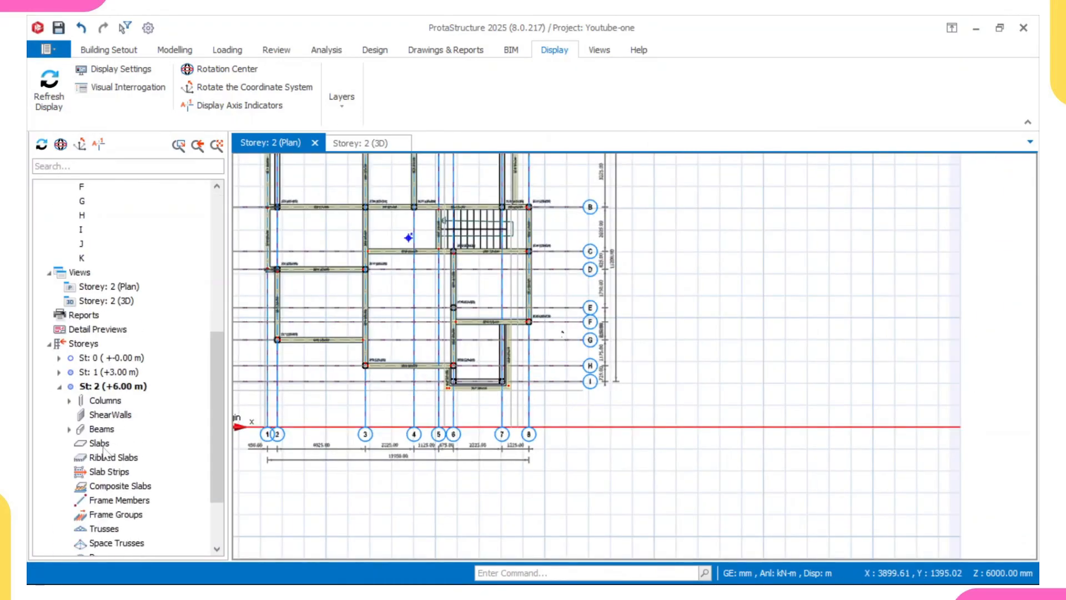
pyautogui.click(135, 370)
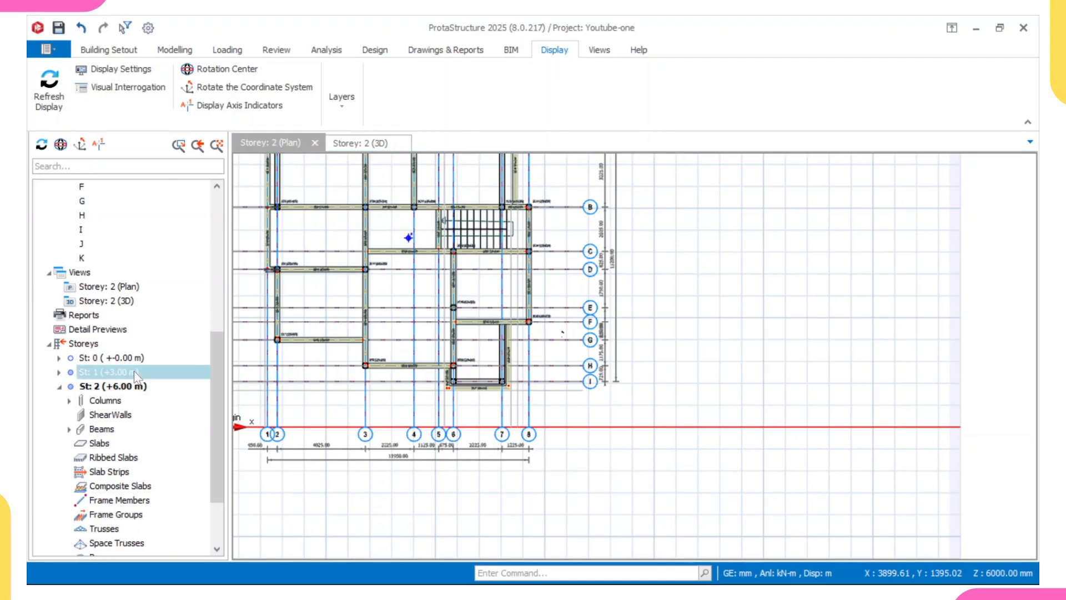
pyautogui.doubleClick(172, 373)
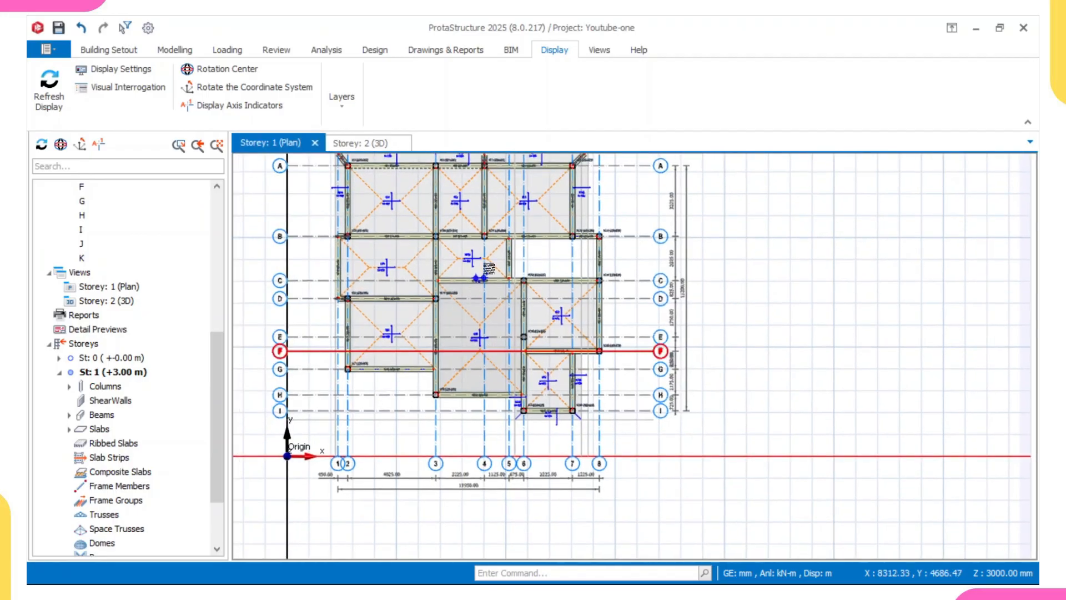
# - Open the load editor for beam 1B8 on axis B, between columns 1C5 and 1C18
pyautogui.scroll(4, 489, 268)
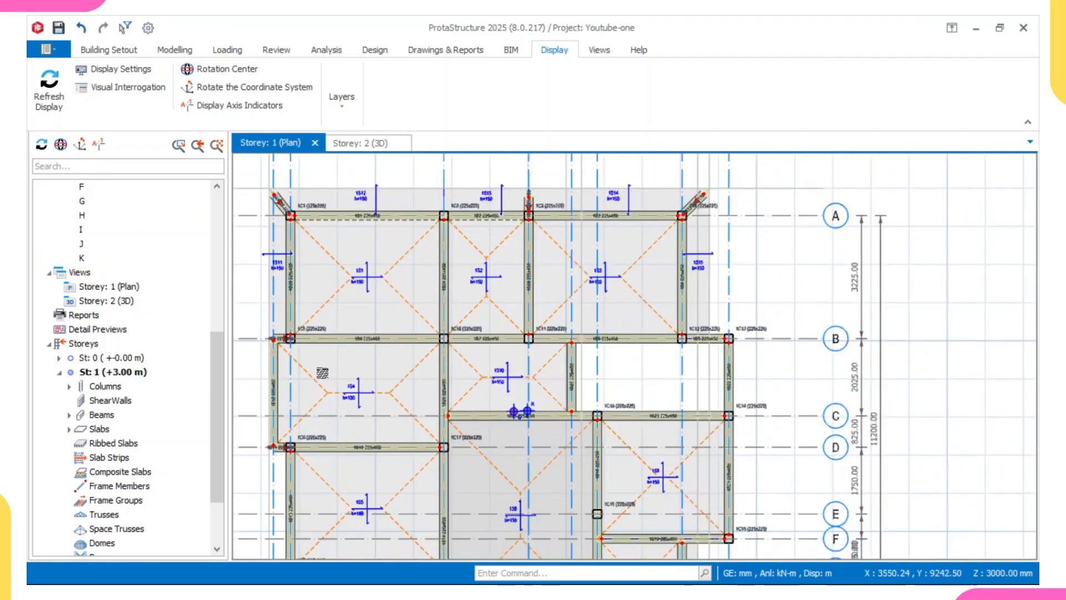
pyautogui.scroll(2, 324, 361)
pyautogui.click(340, 333)
pyautogui.rightClick(340, 333)
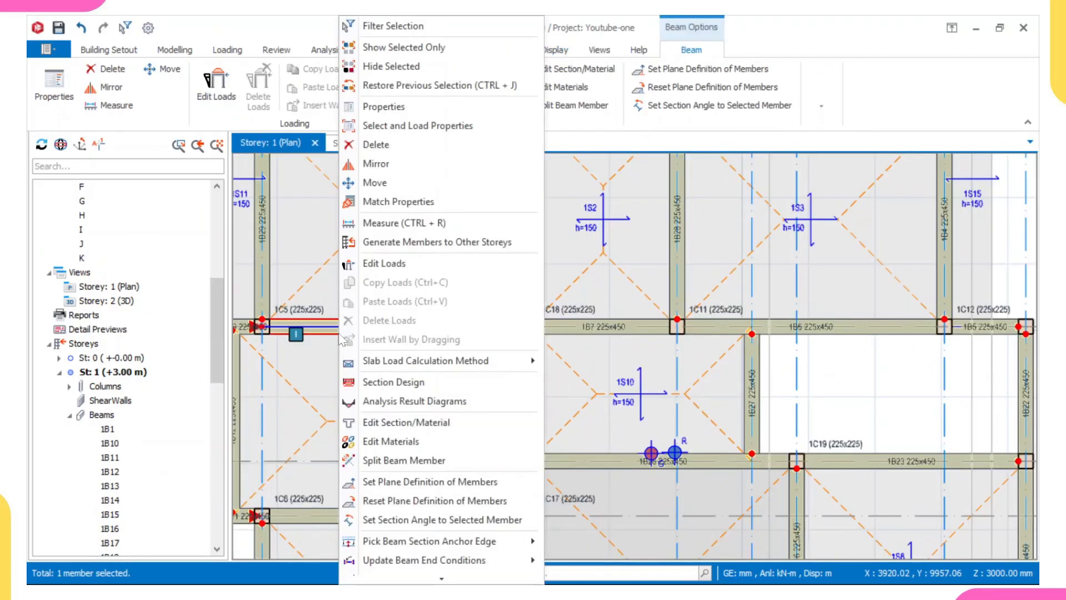
pyautogui.click(411, 266)
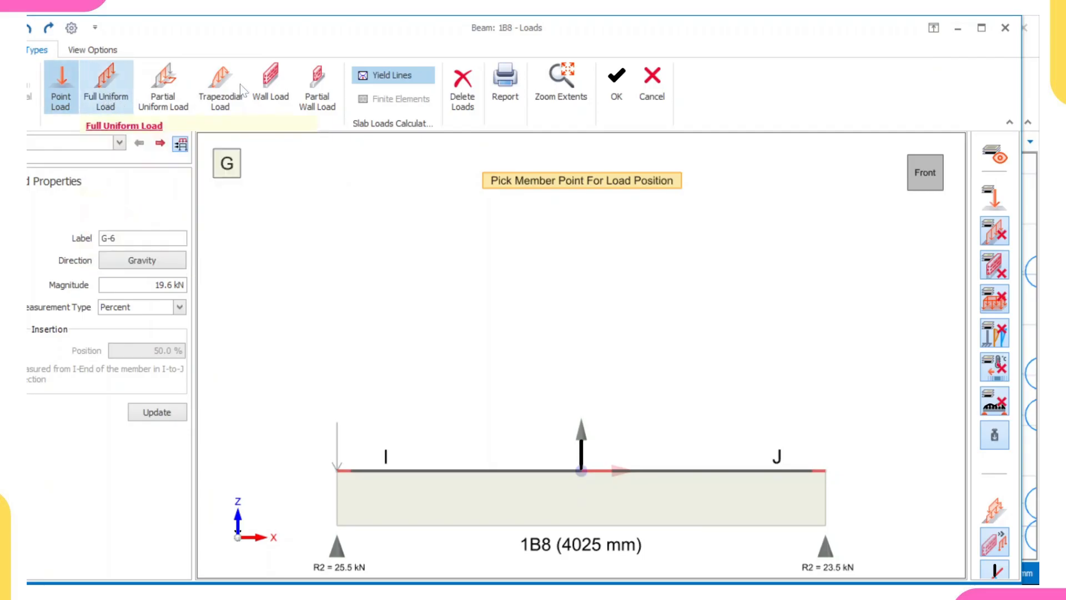
# - Assign beam 1B8 a user-defined wall load with 3.47 kN/m2 unit weight, 2700 mm start and end height and 225 mm thickness
pyautogui.click(278, 92)
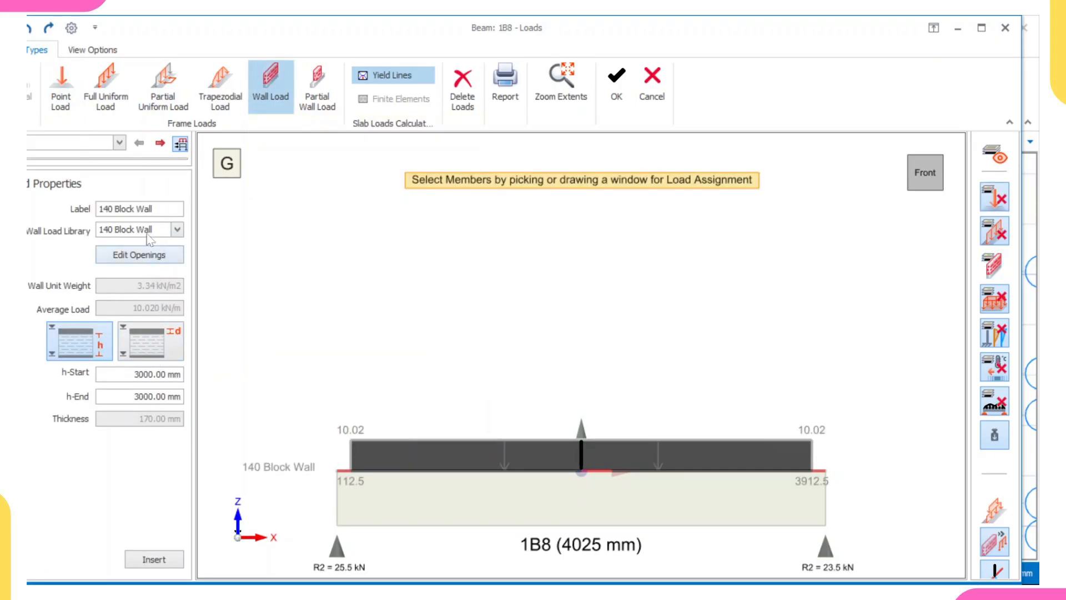
pyautogui.click(177, 229)
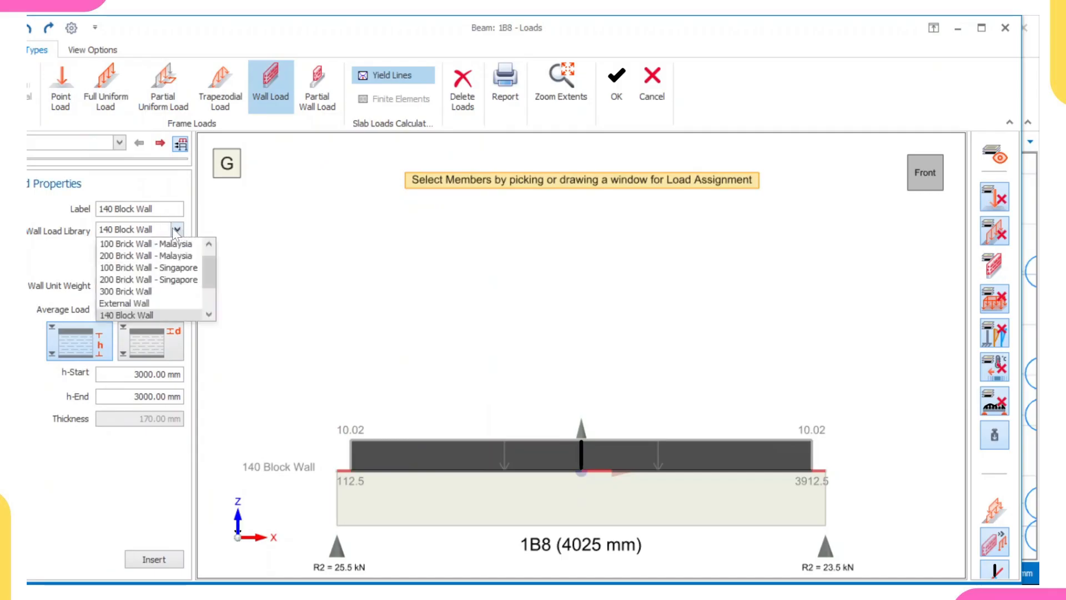
pyautogui.scroll(3, 131, 251)
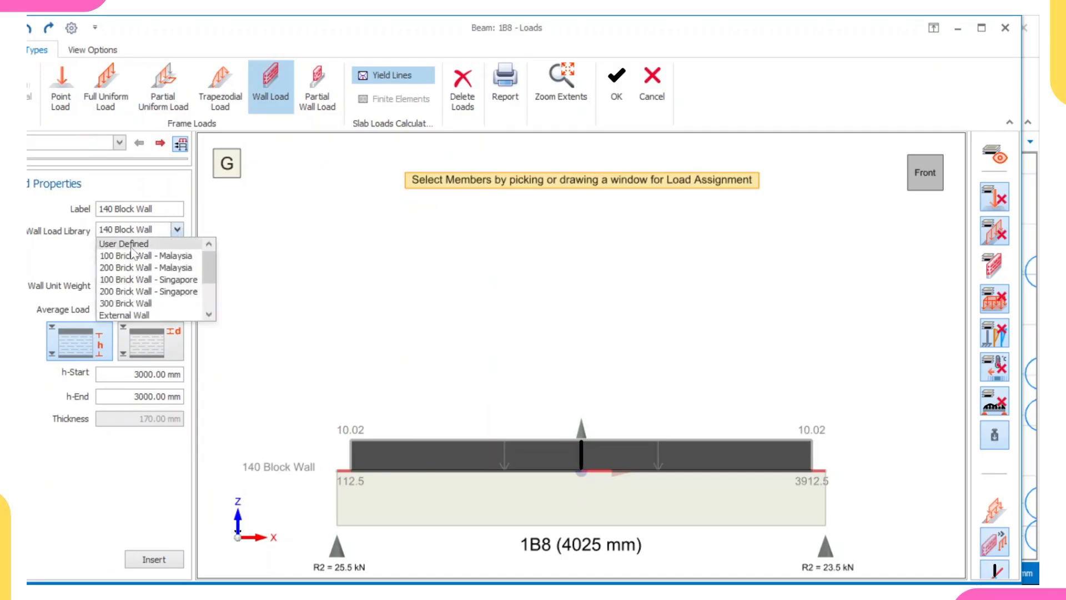
pyautogui.click(124, 244)
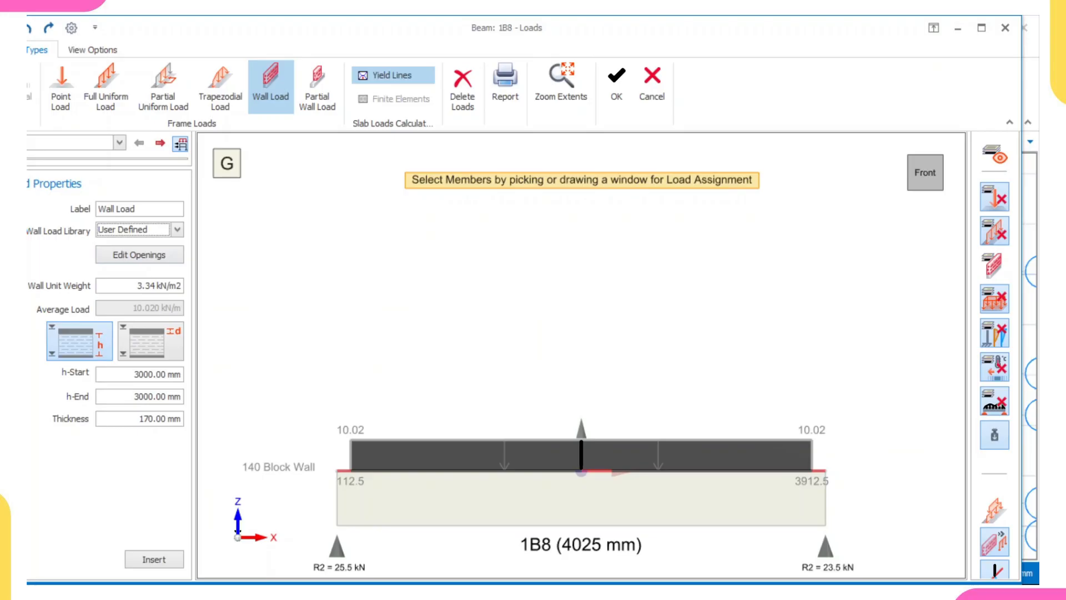
pyautogui.moveTo(150, 285); pyautogui.dragTo(183, 294)
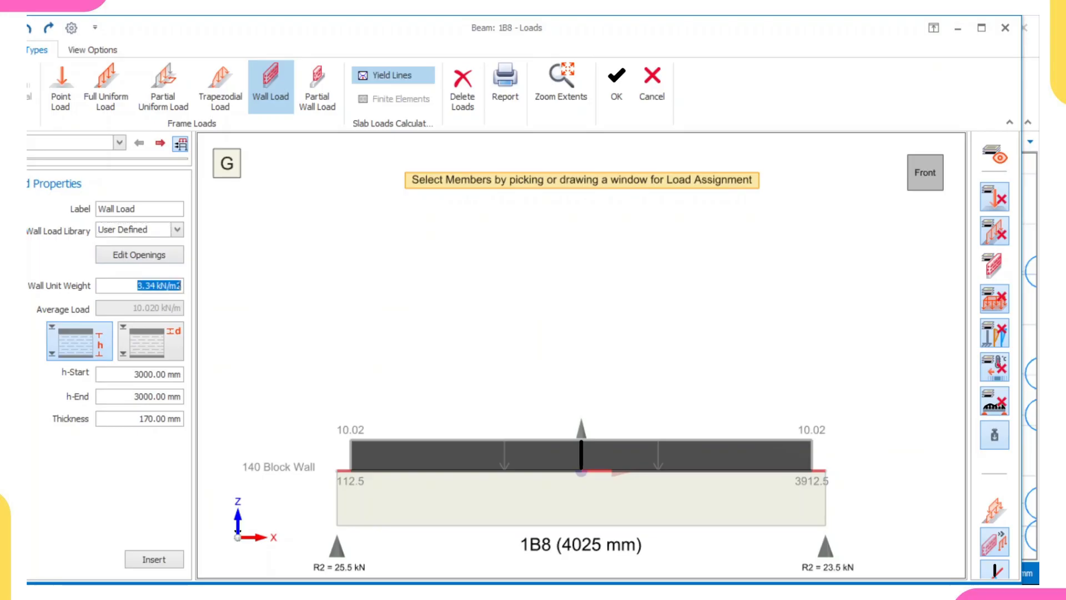
pyautogui.write('6')
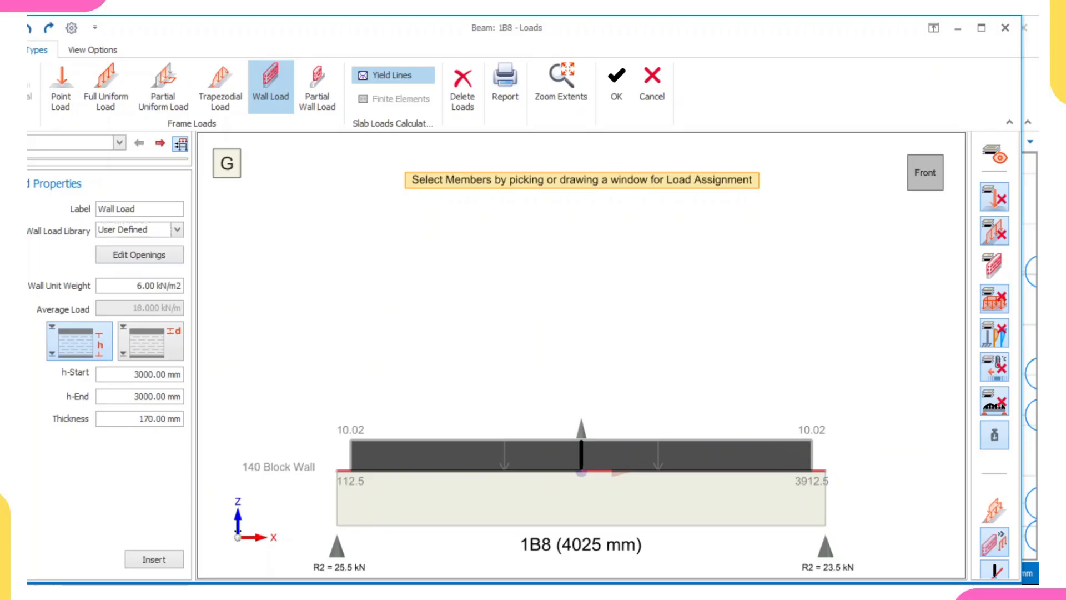
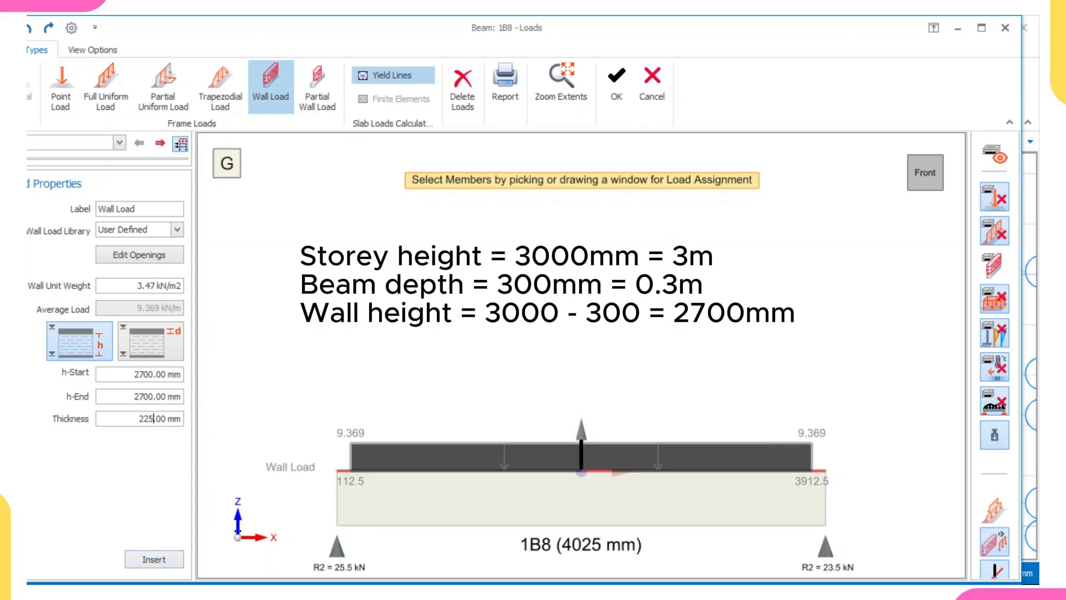
pyautogui.click(408, 492)
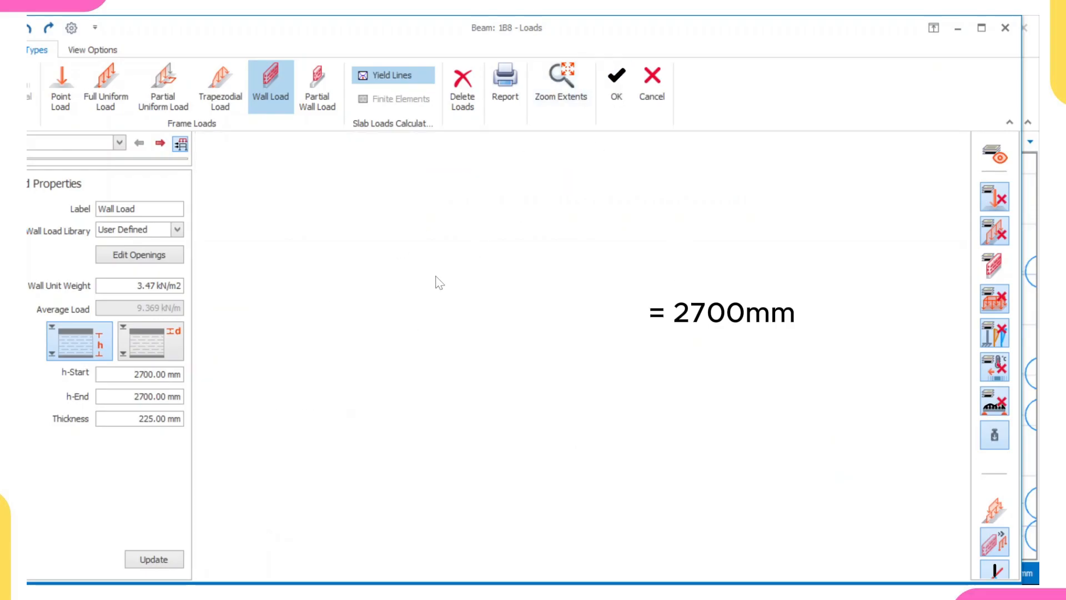
# - Open the storey 2 3D view and examine the wall load panel on beam 1B8
pyautogui.scroll(3, 393, 277)
pyautogui.scroll(-3, 394, 278)
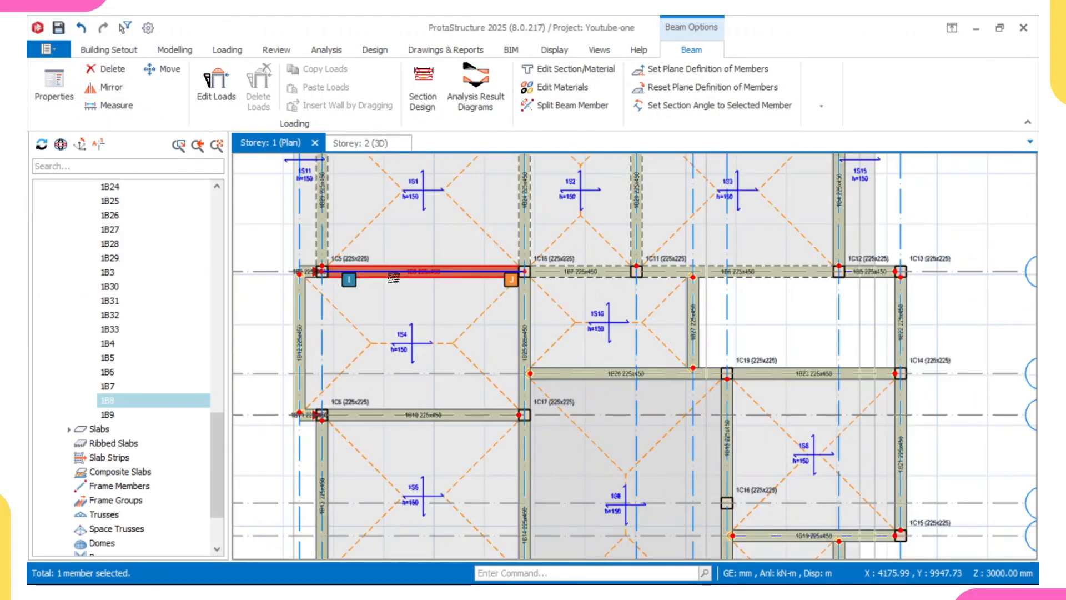
pyautogui.click(357, 144)
pyautogui.moveTo(456, 268); pyautogui.dragTo(541, 275, button='middle')
pyautogui.moveTo(438, 283); pyautogui.dragTo(478, 291, button='middle')
pyautogui.scroll(5, 477, 291)
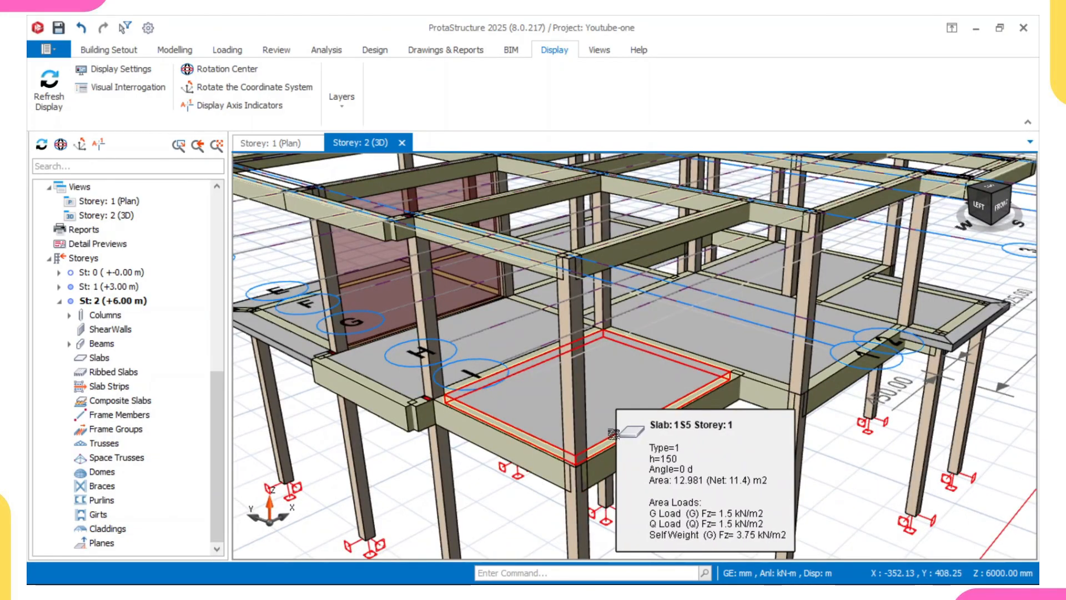
pyautogui.moveTo(611, 435); pyautogui.dragTo(576, 443, button='middle')
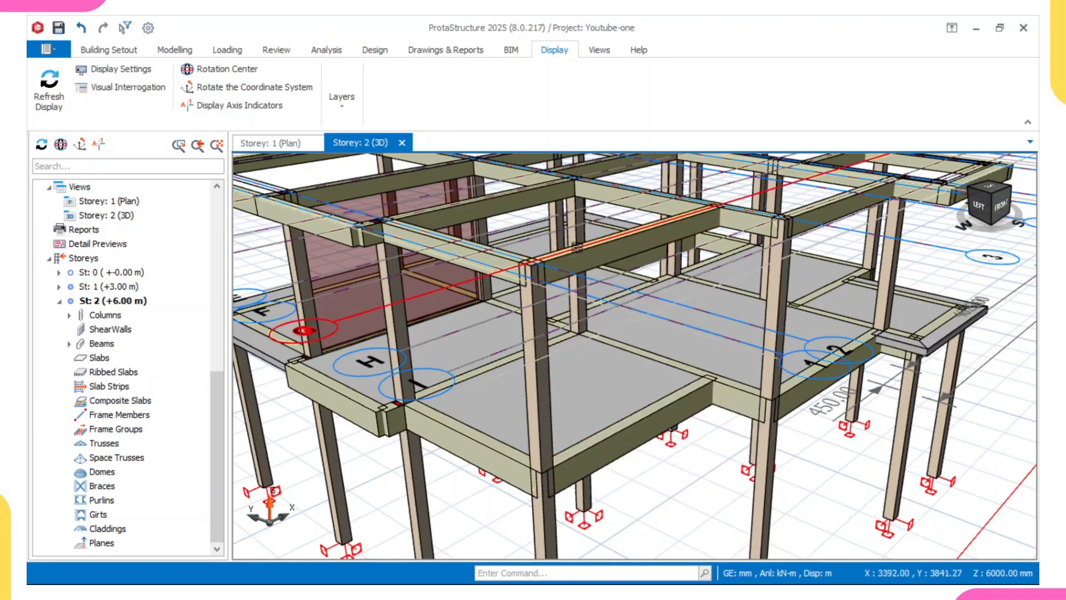
# - Inspect the properties of storey 2 beam 2B15 and view the frame from the side
pyautogui.moveTo(577, 247)
pyautogui.moveTo(575, 277)
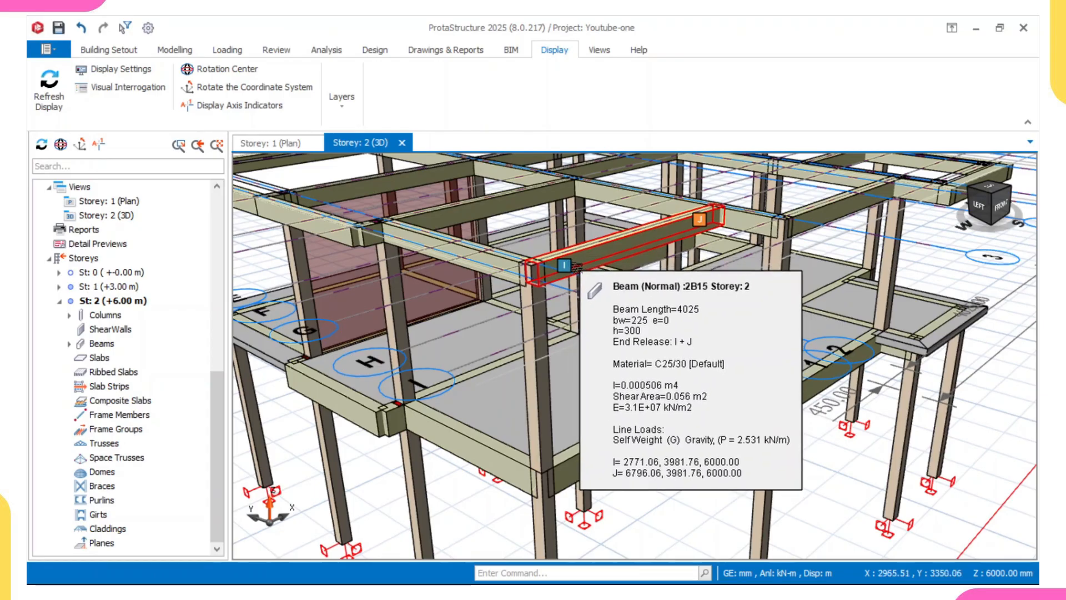
pyautogui.scroll(-3, 568, 297)
pyautogui.moveTo(555, 322); pyautogui.dragTo(456, 386, button='middle')
pyautogui.scroll(-2, 383, 399)
pyautogui.moveTo(364, 411); pyautogui.dragTo(425, 347, button='middle')
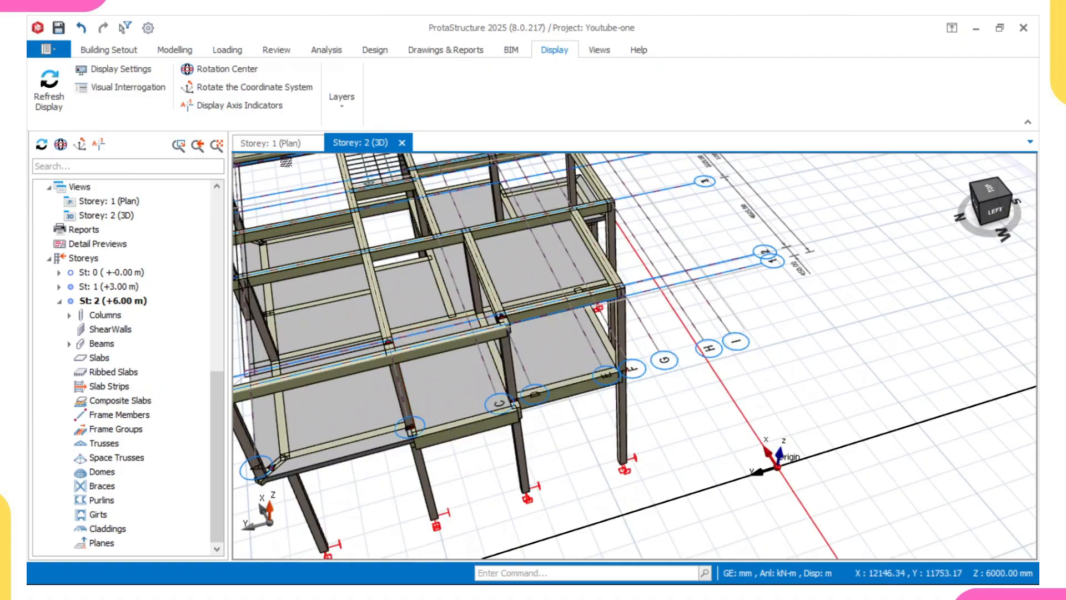
# - Return to the storey 1 plan and copy the wall load from beam 1B8
pyautogui.click(283, 143)
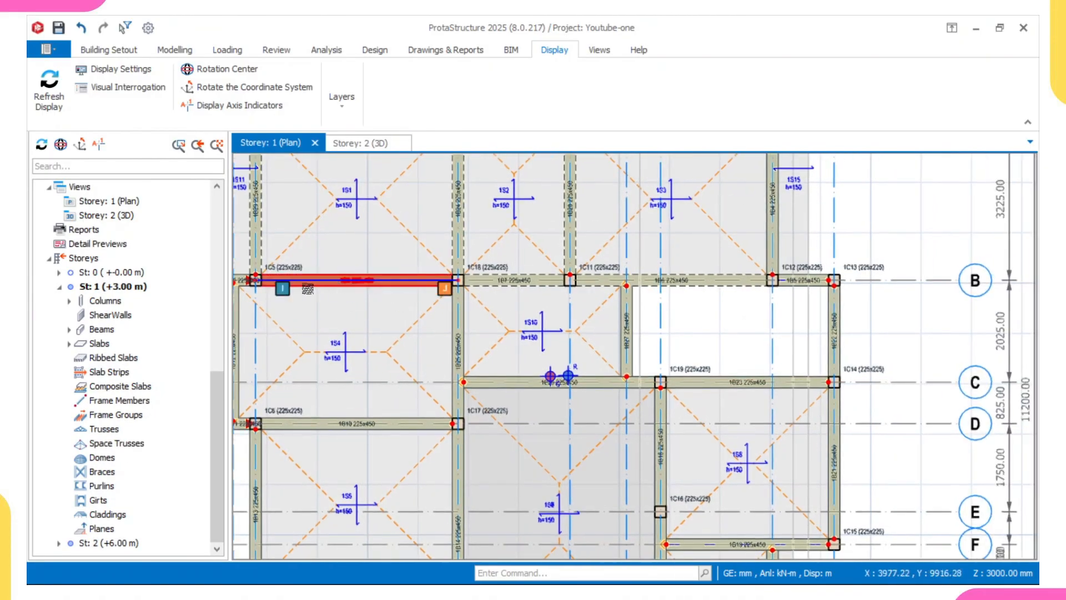
pyautogui.moveTo(308, 288); pyautogui.dragTo(385, 285, button='middle')
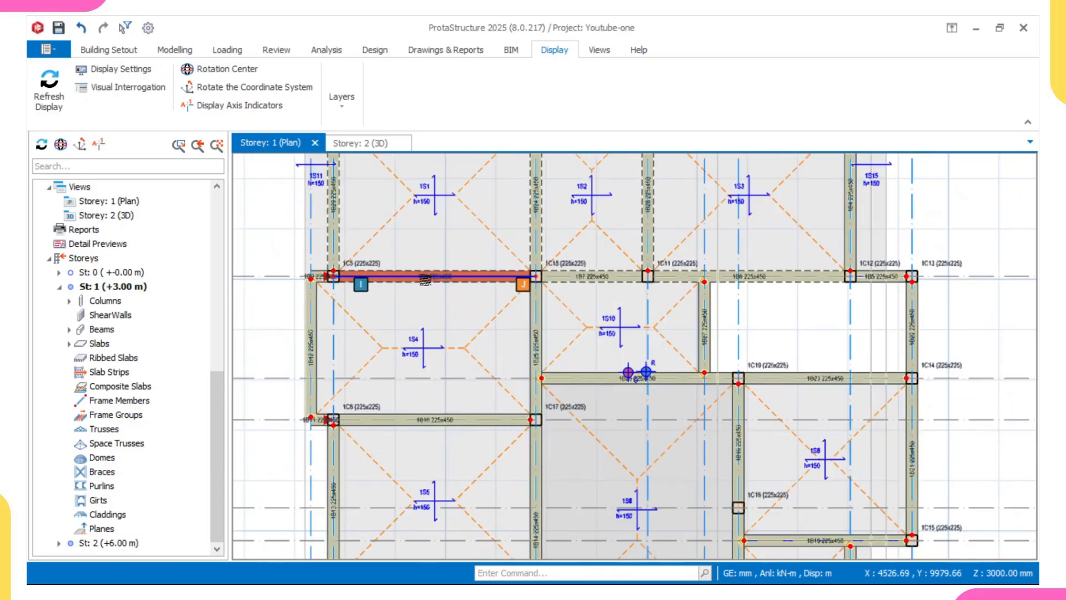
pyautogui.scroll(-5, 425, 280)
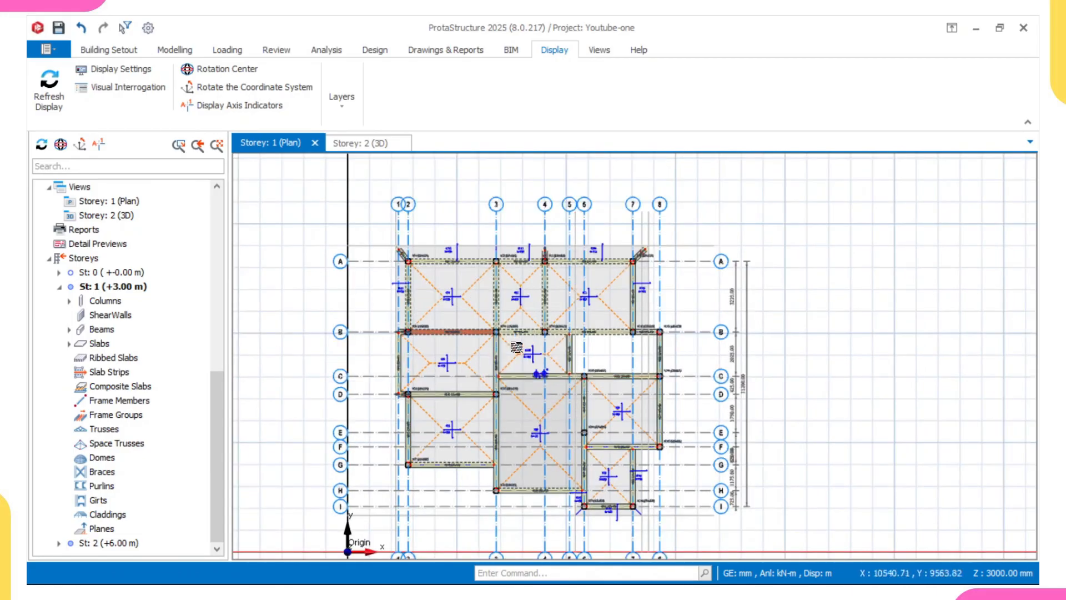
pyautogui.scroll(3, 450, 324)
pyautogui.click(399, 339)
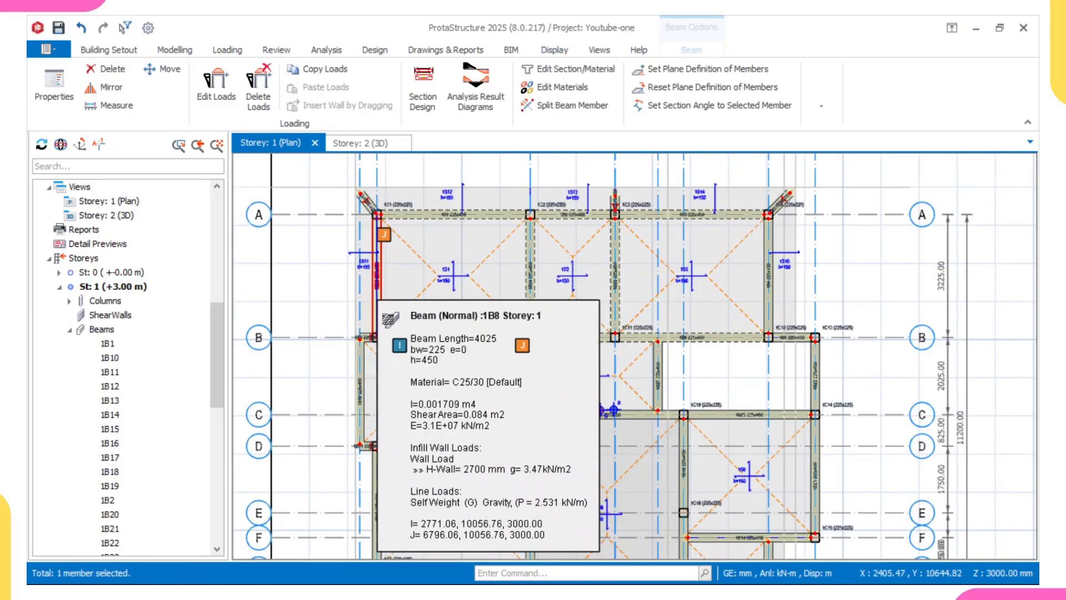
pyautogui.scroll(3, 365, 333)
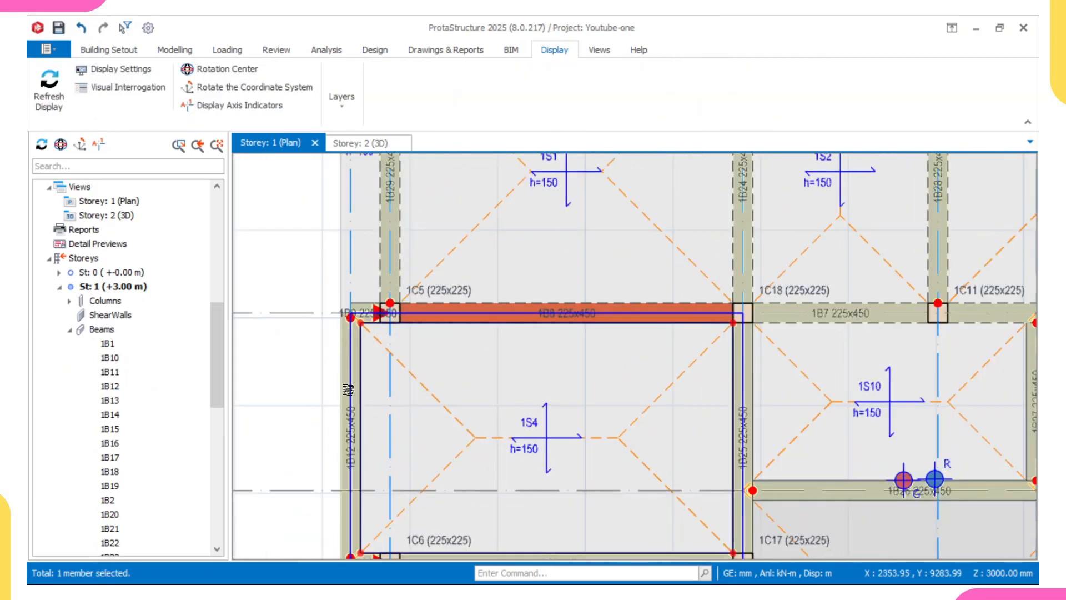
pyautogui.rightClick(481, 324)
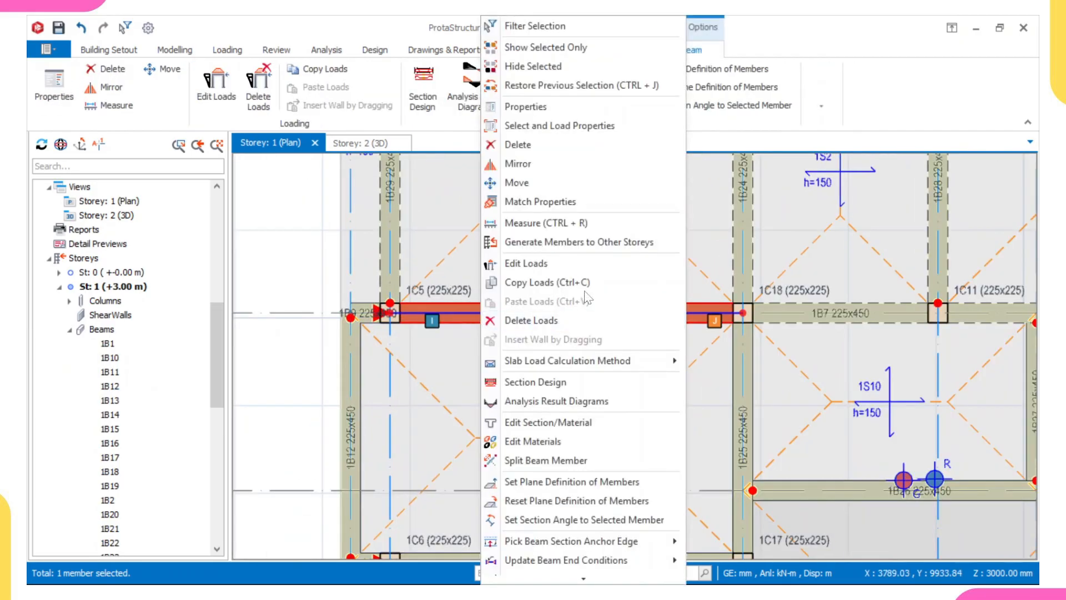
pyautogui.click(555, 282)
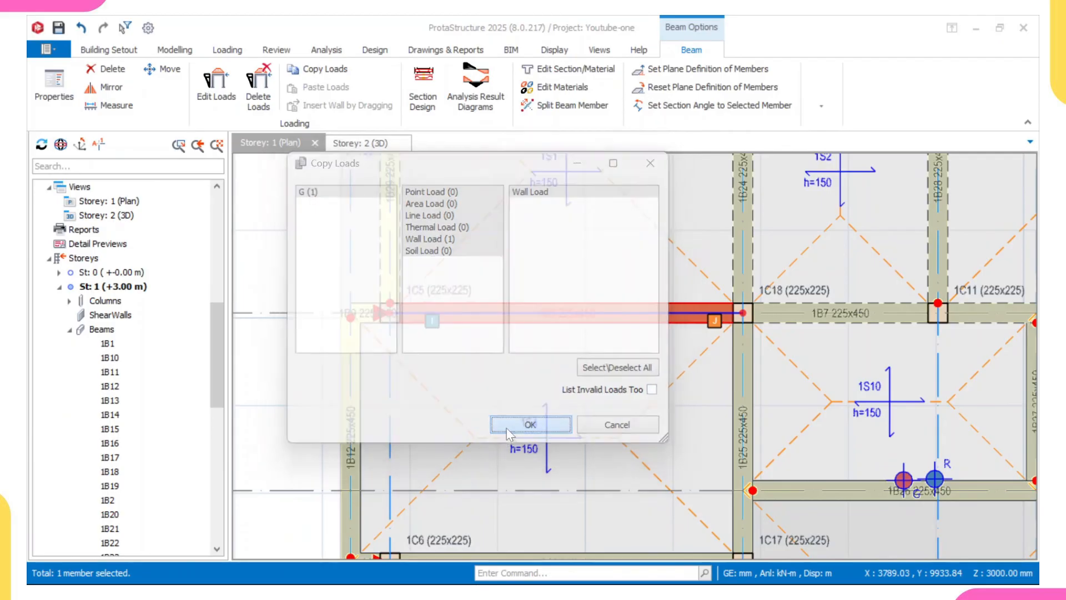
pyautogui.click(509, 427)
pyautogui.scroll(-1, 355, 352)
pyautogui.scroll(2, 356, 352)
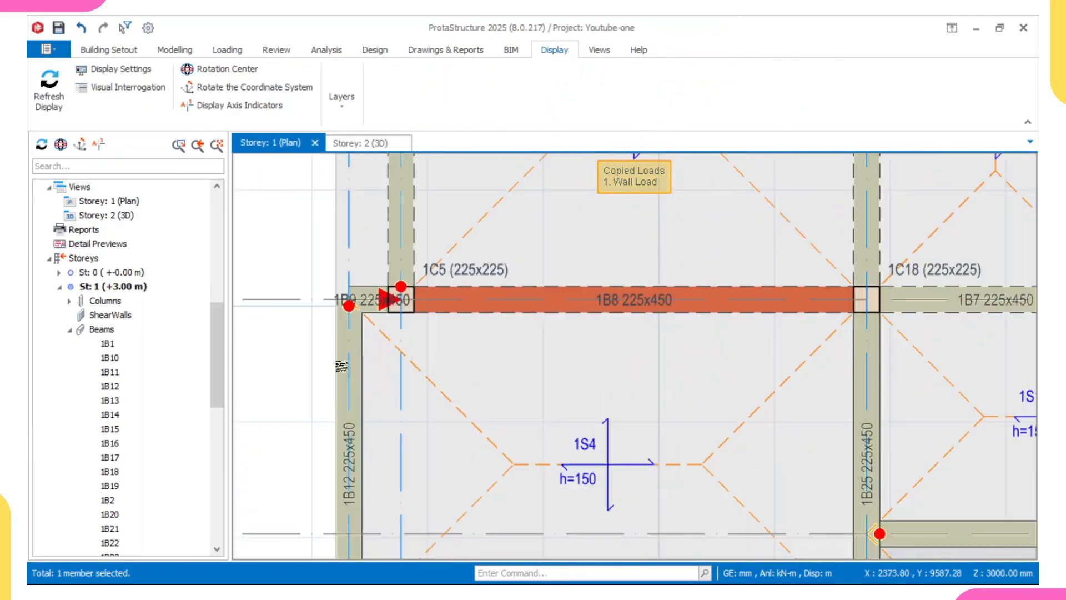
pyautogui.click(358, 307)
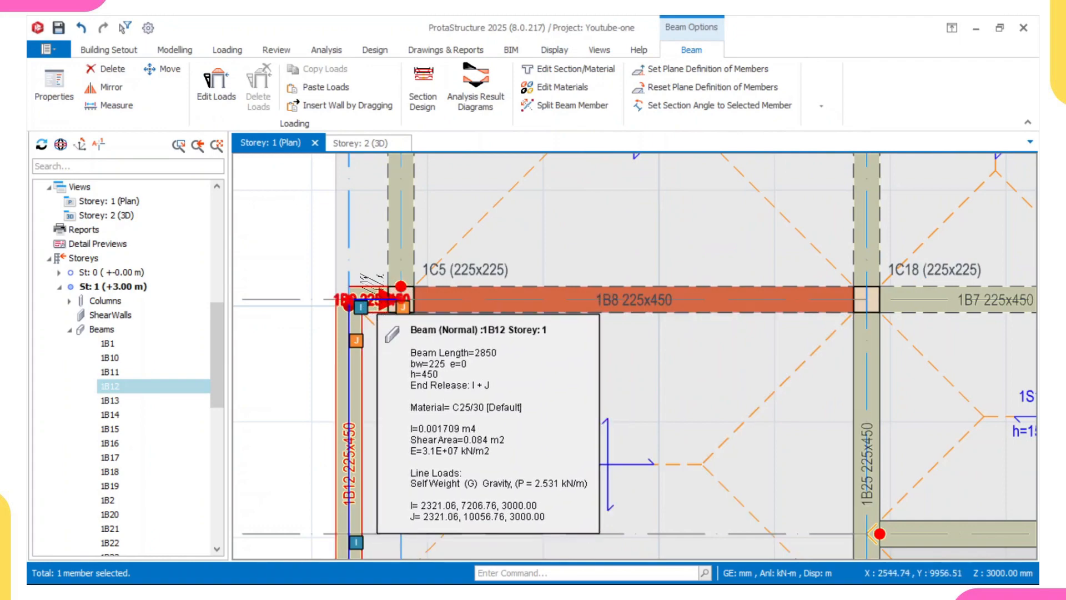
pyautogui.keyDown('ctrl'); pyautogui.click(370, 302); pyautogui.keyUp('ctrl')
pyautogui.scroll(-4, 371, 300)
pyautogui.moveTo(396, 345); pyautogui.dragTo(413, 264, button='middle')
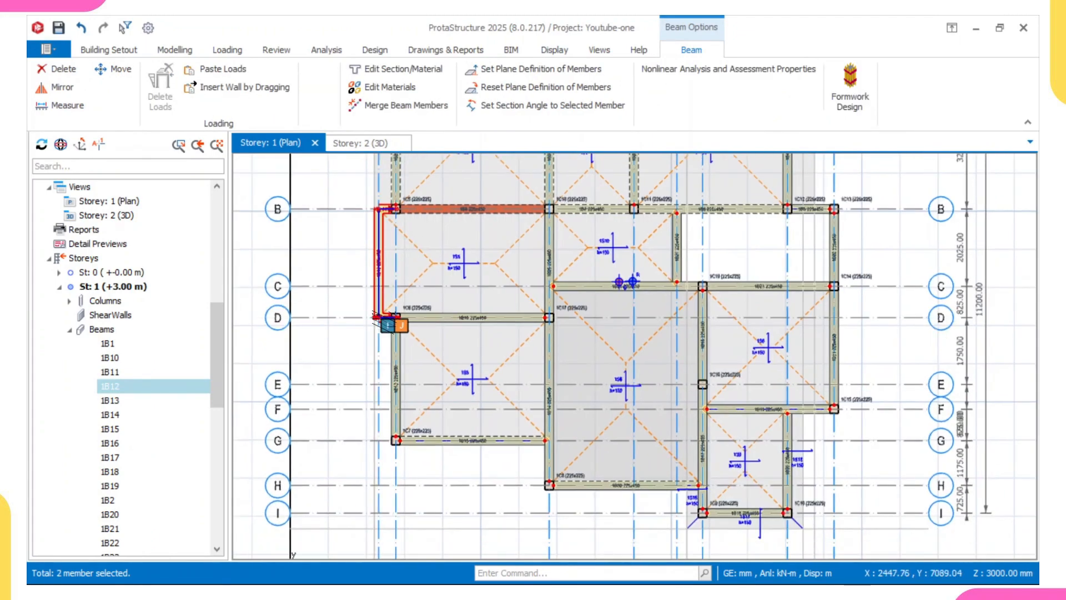
pyautogui.scroll(-2, 326, 362)
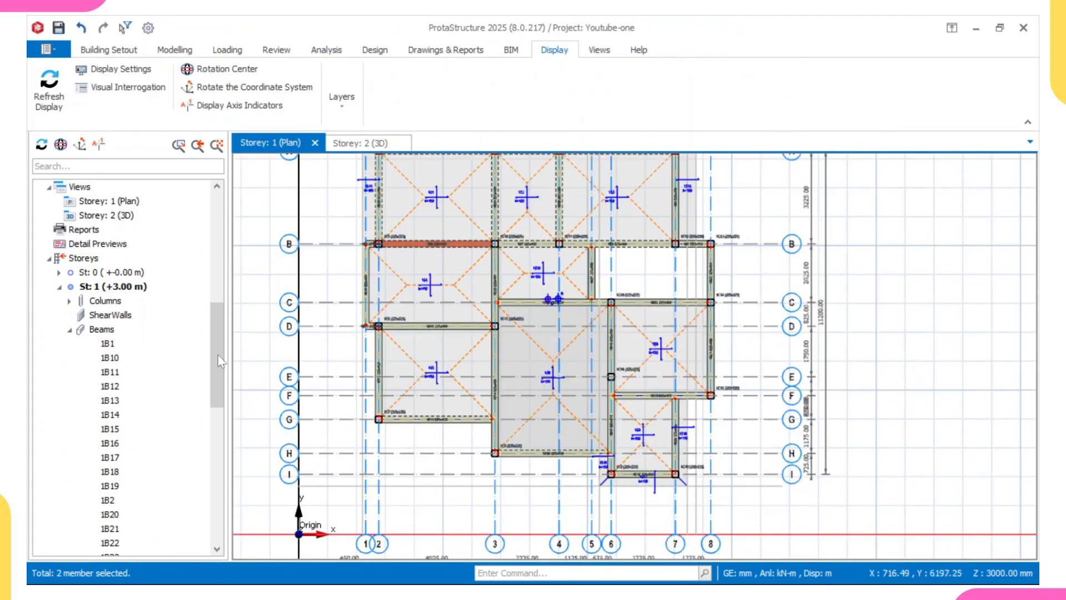
# - Select all storey 1 beams from 1B1 through 1B9 in the structure tree, leaving beams 1B8 and 1B1 out of the selection
pyautogui.click(145, 344)
pyautogui.scroll(-9, 156, 400)
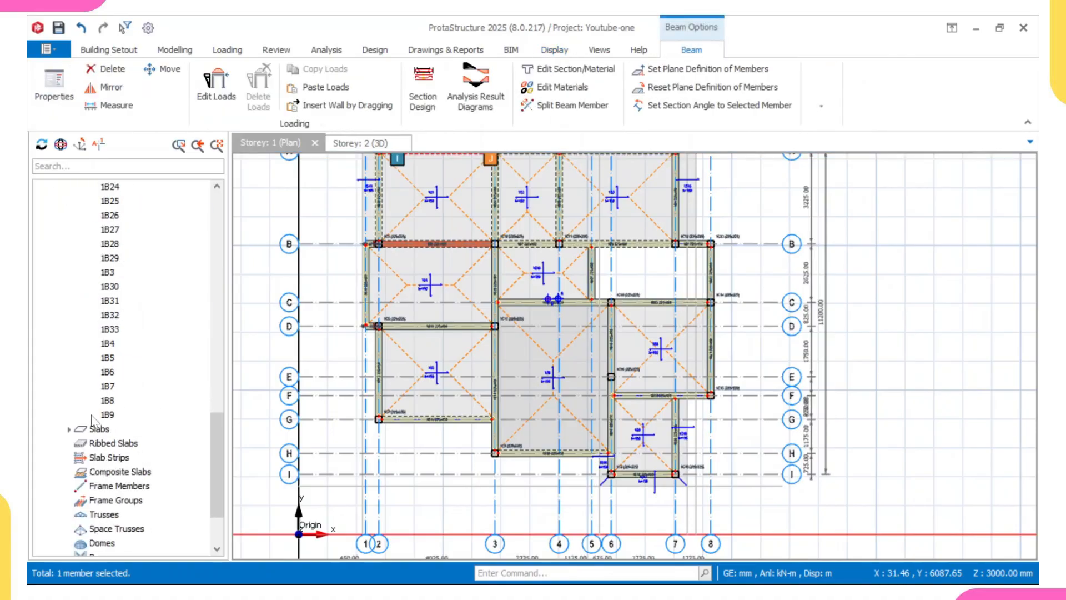
pyautogui.keyDown('shift'); pyautogui.click(109, 414); pyautogui.keyUp('shift')
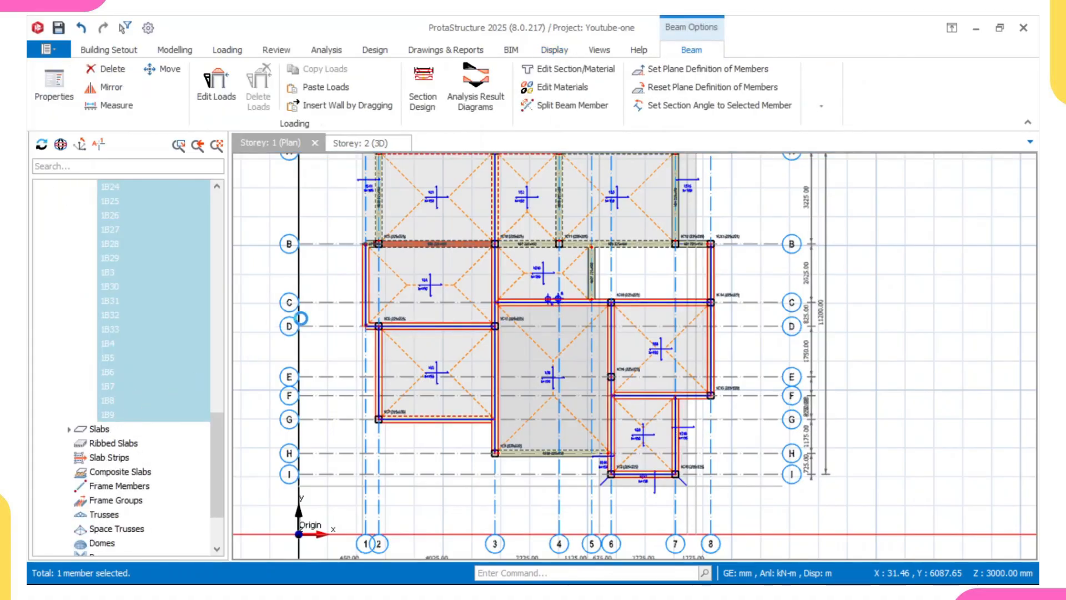
pyautogui.scroll(3, 399, 311)
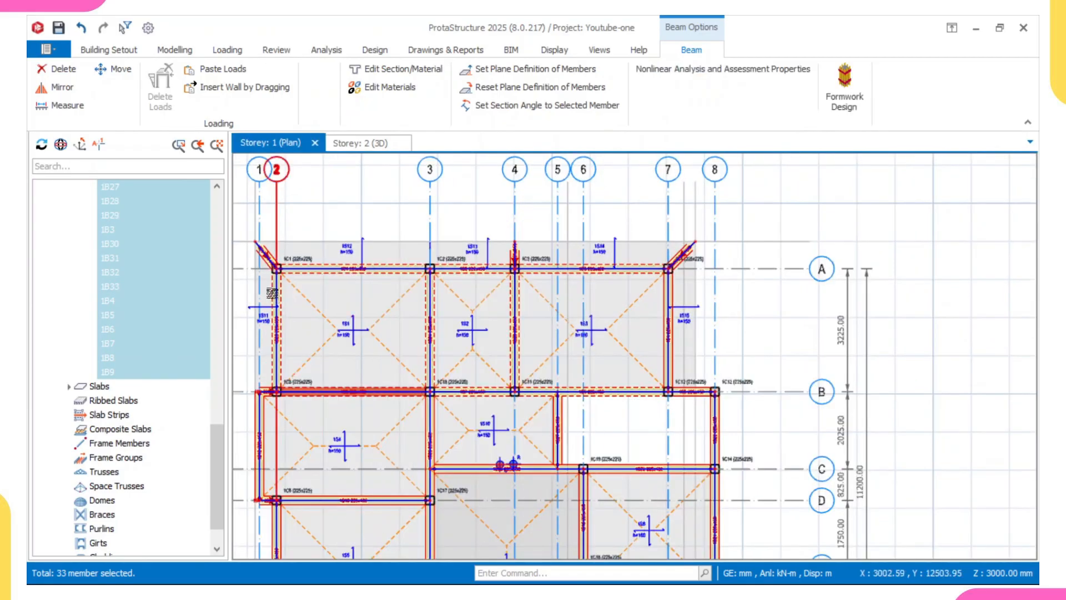
pyautogui.scroll(3, 416, 283)
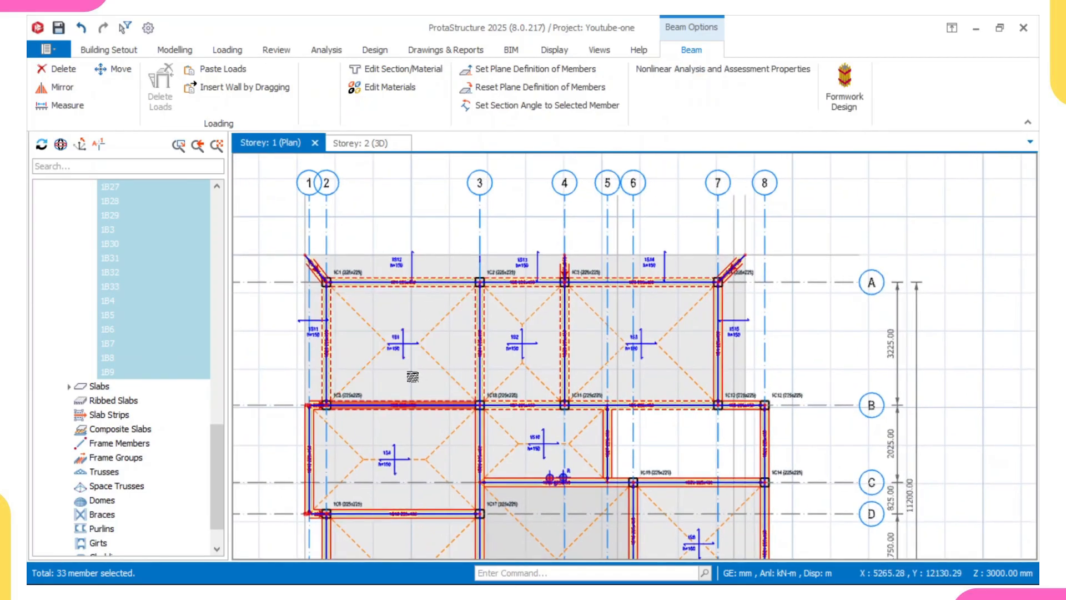
pyautogui.click(375, 422)
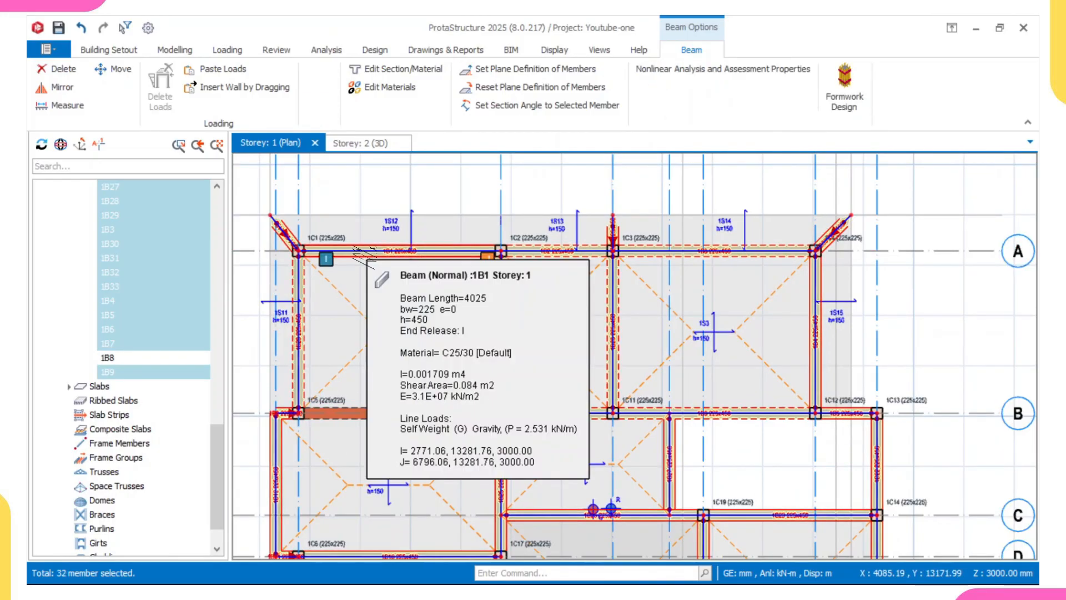
pyautogui.click(383, 257)
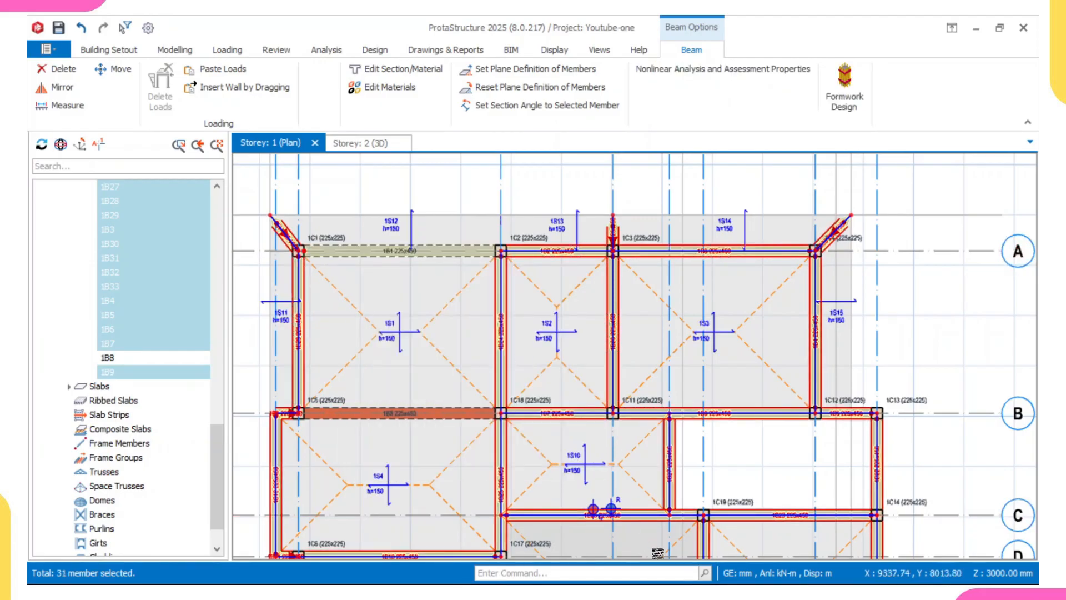
# - Switch to the AutoCAD drawing, examine the walls around Bedroom 4 and the Veranda on the floor plan, and return to ProtaStructure
pyautogui.moveTo(741, 580)
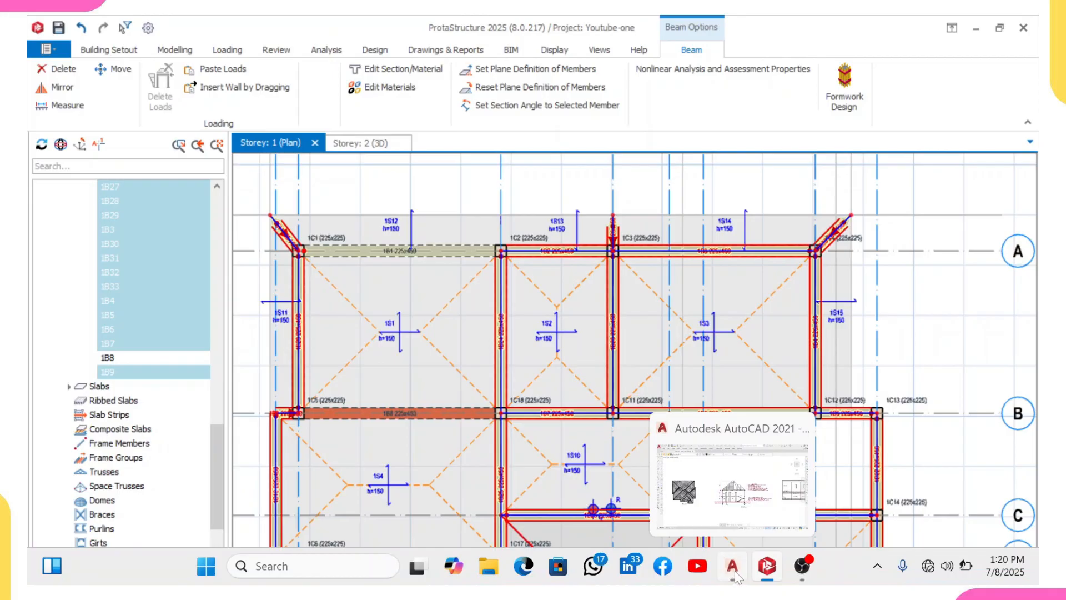
pyautogui.click(699, 519)
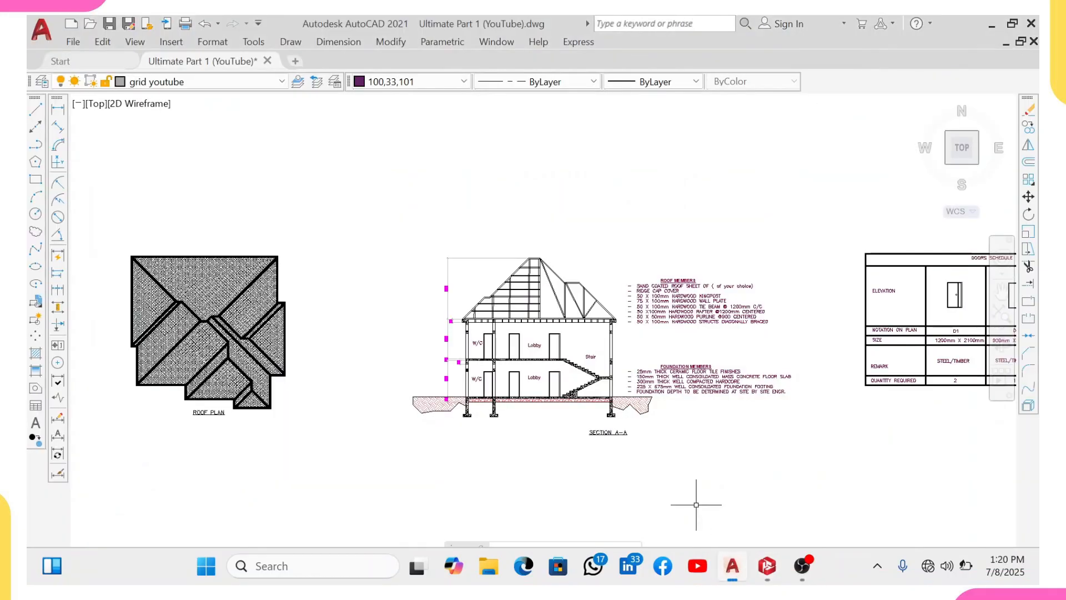
pyautogui.scroll(-8, 476, 372)
pyautogui.moveTo(260, 365); pyautogui.dragTo(470, 351, button='middle')
pyautogui.scroll(4, 336, 351)
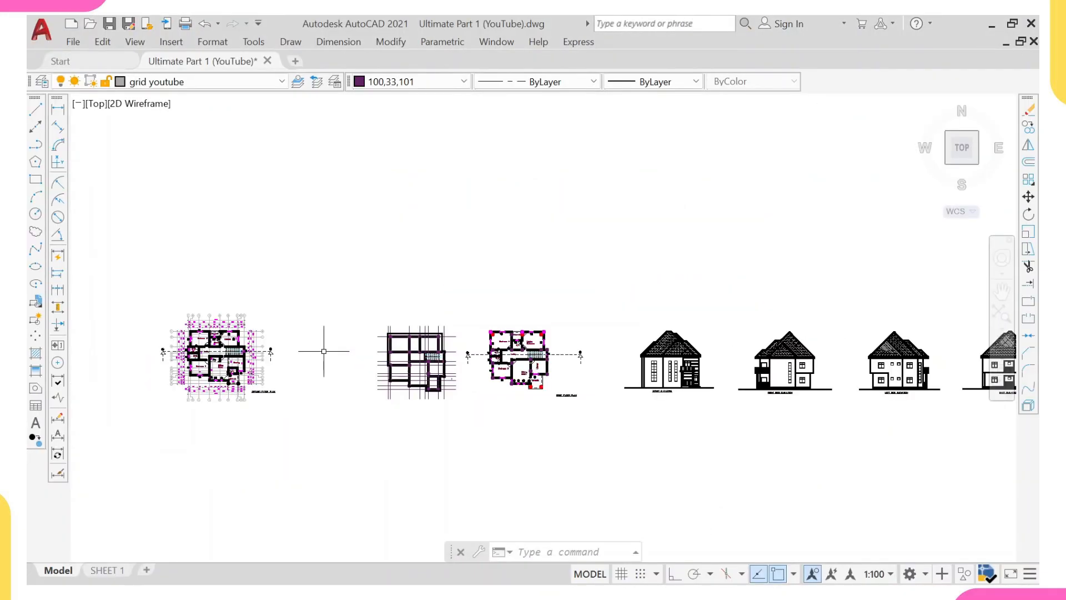
pyautogui.scroll(5, 688, 320)
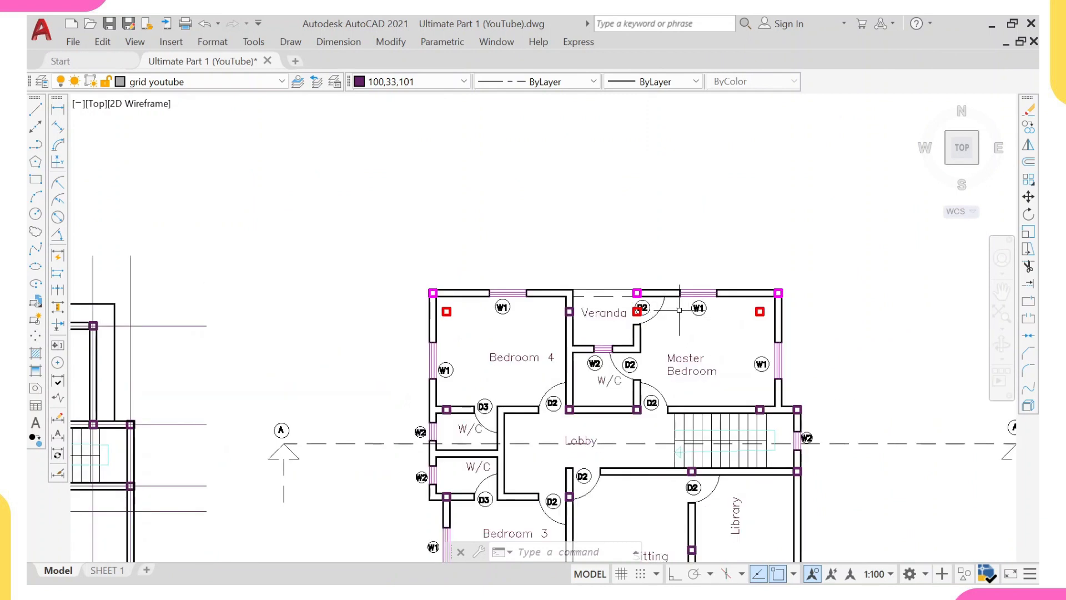
pyautogui.scroll(5, 472, 314)
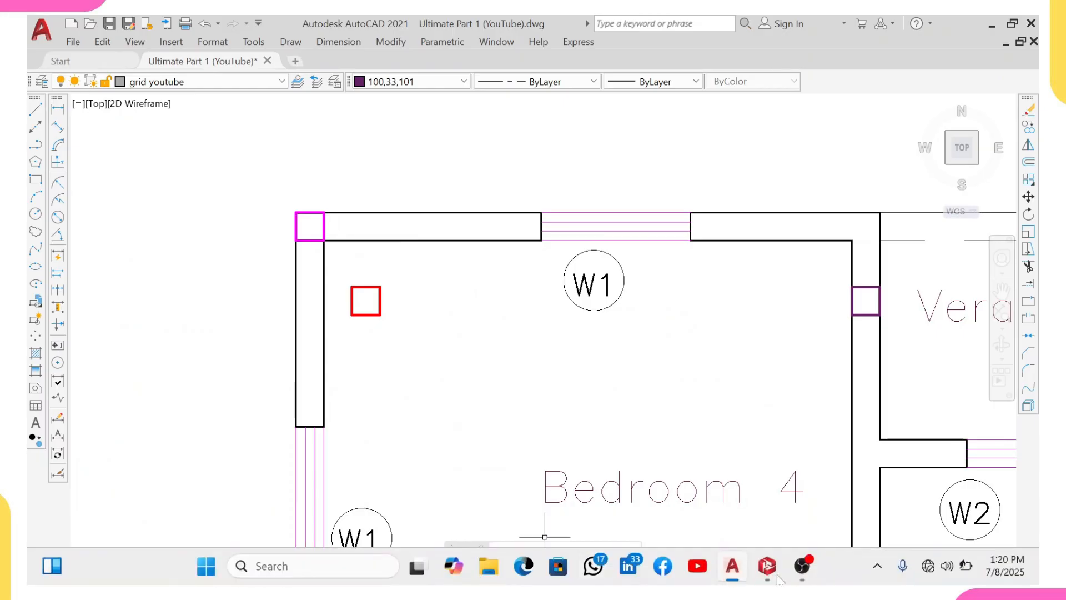
pyautogui.click(765, 569)
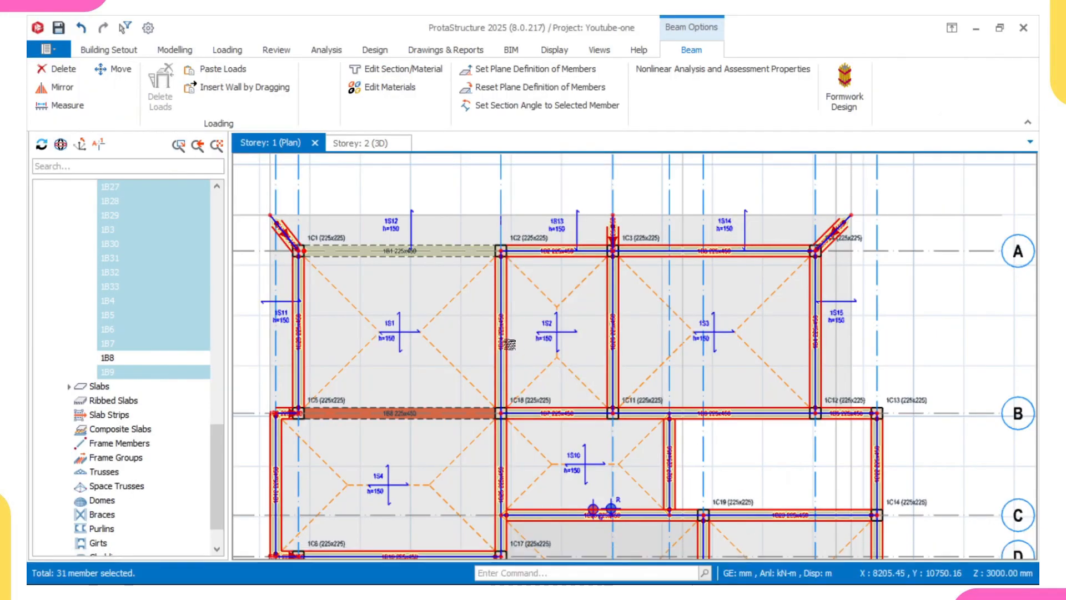
# - Remove beams 1B29, 1B31 and 1B24 around slab 1S1 from the beam selection
pyautogui.moveTo(500, 360); pyautogui.dragTo(468, 353, button='middle')
pyautogui.scroll(3, 309, 332)
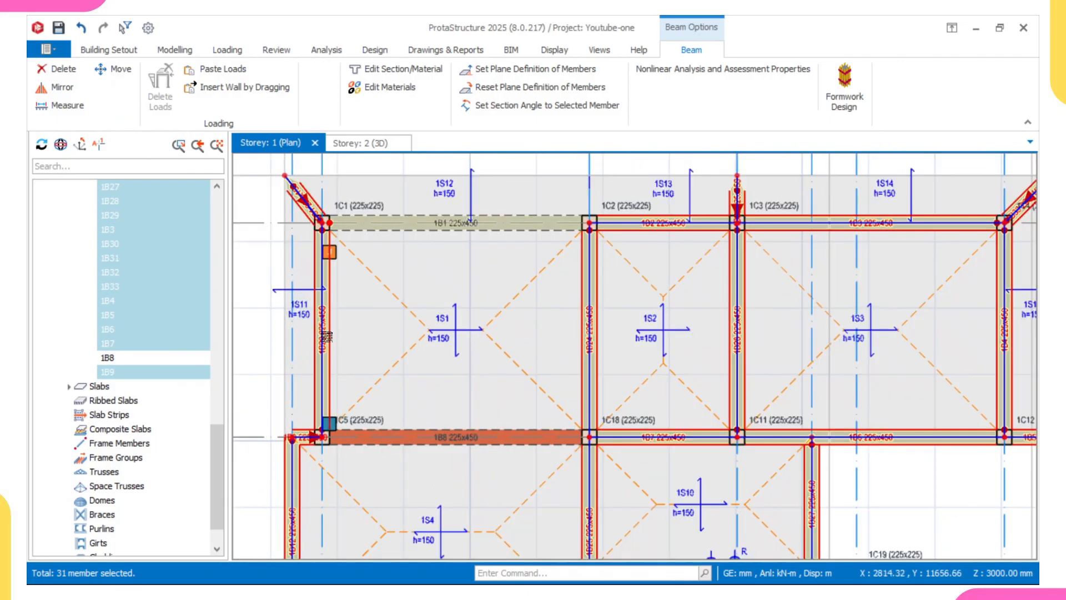
pyautogui.click(329, 332)
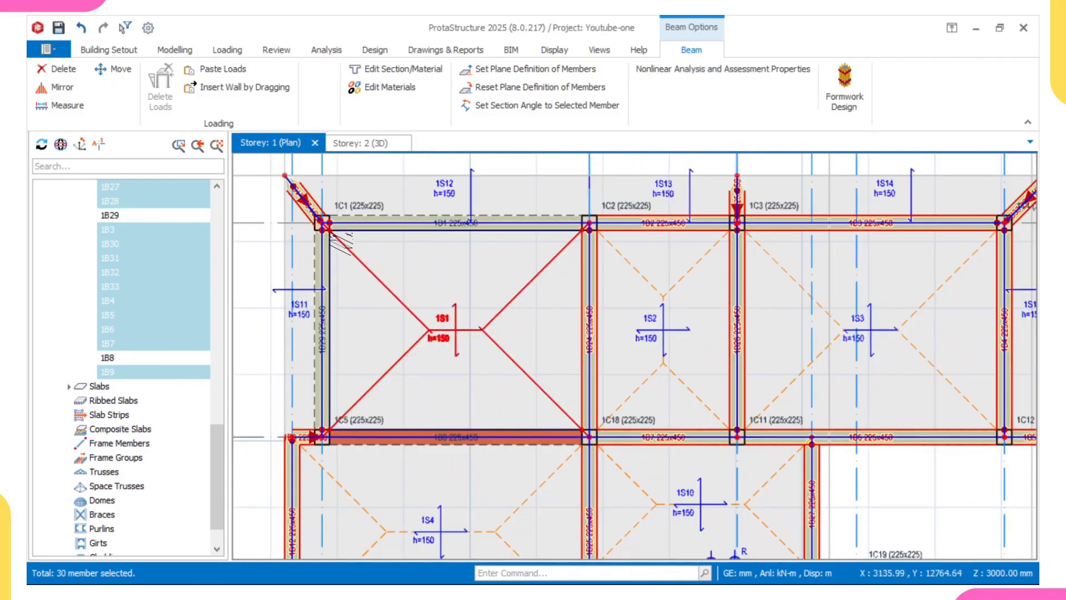
pyautogui.click(317, 203)
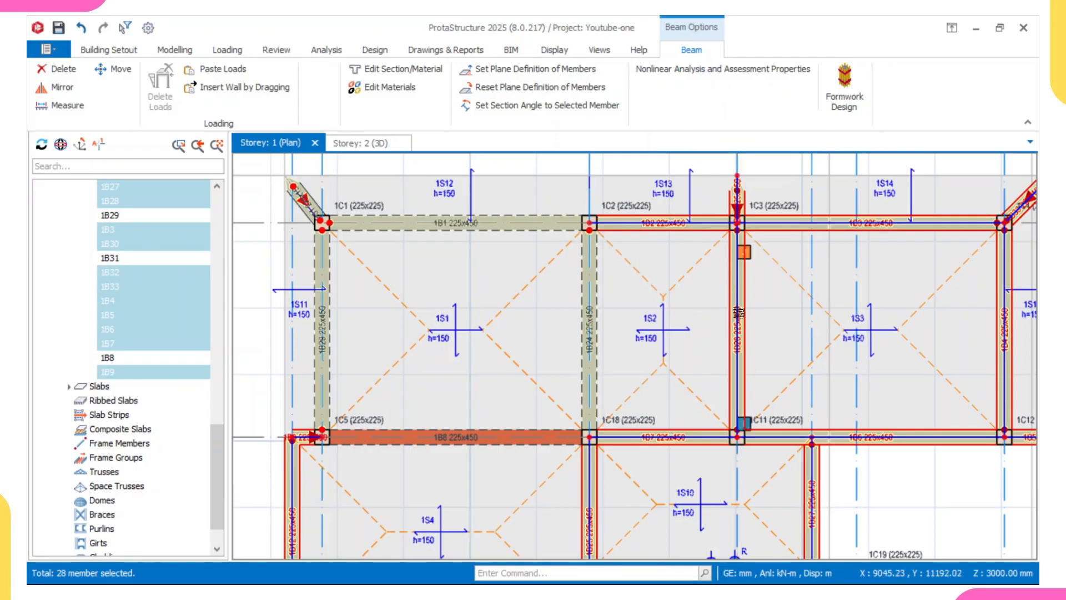
# - Remove axis A beams 1B2 and 1B3, beam 1B4 on axis 7 and beam 1B27 beside slab 1S10 from the selection
pyautogui.moveTo(707, 389); pyautogui.dragTo(633, 374, button='middle')
pyautogui.scroll(-2, 632, 374)
pyautogui.moveTo(827, 361); pyautogui.dragTo(735, 375, button='middle')
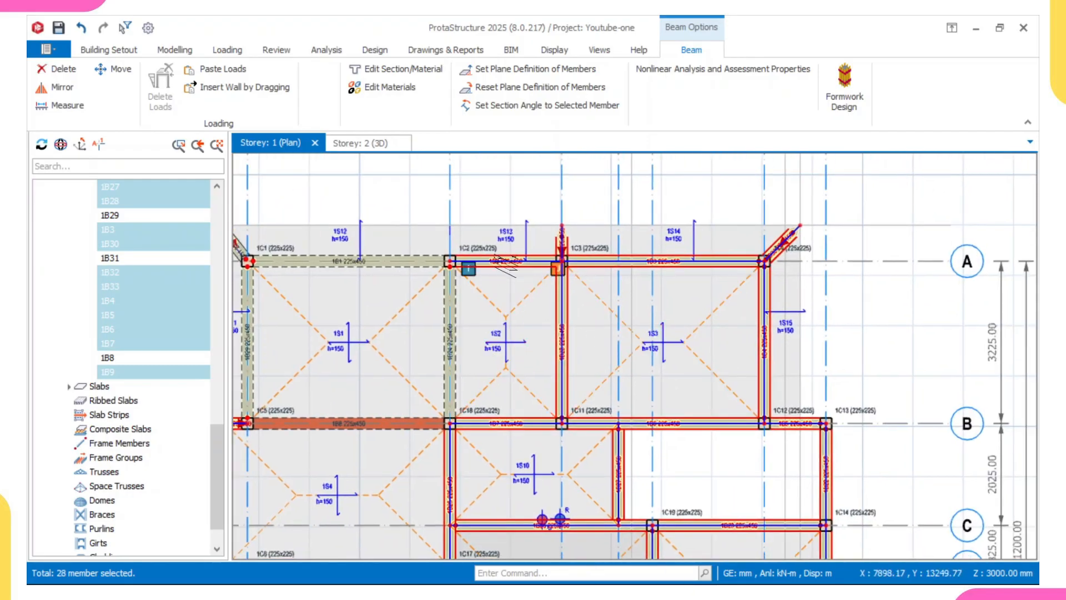
pyautogui.click(502, 261)
pyautogui.click(684, 280)
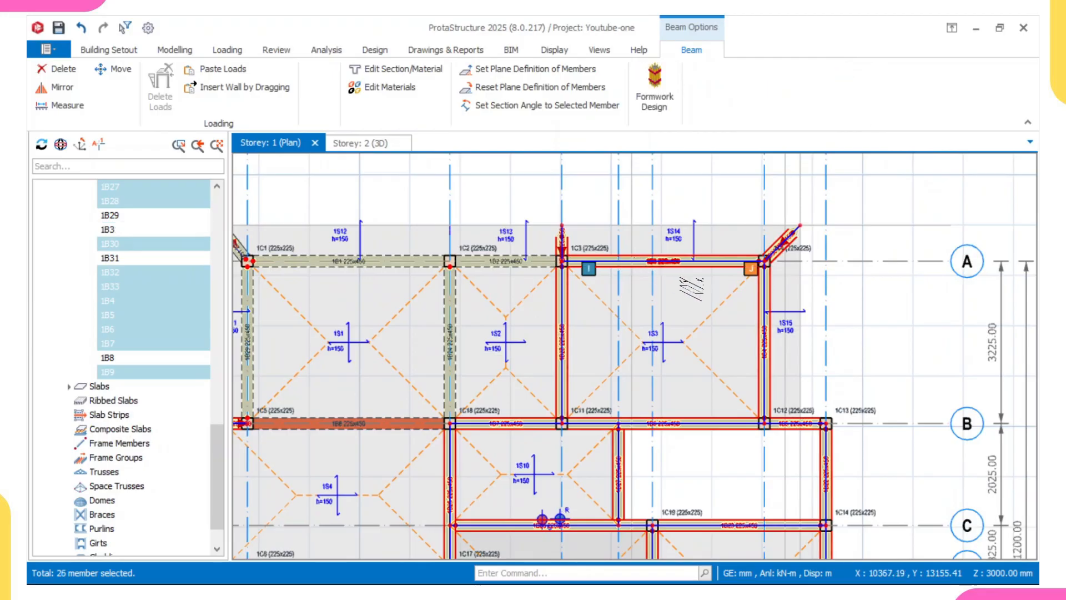
pyautogui.click(755, 352)
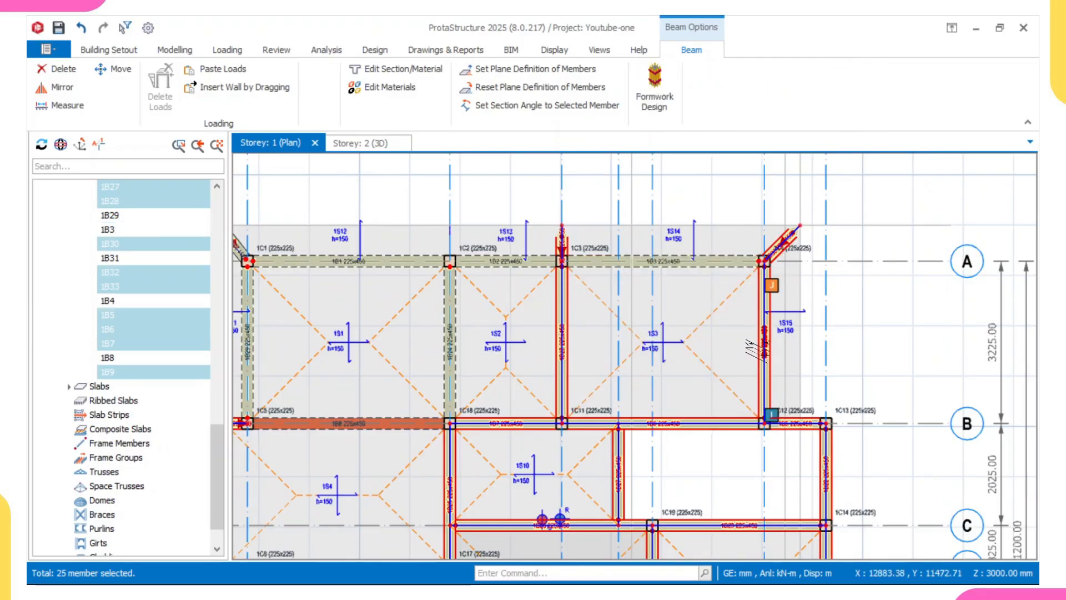
pyautogui.scroll(-3, 755, 352)
pyautogui.scroll(3, 782, 378)
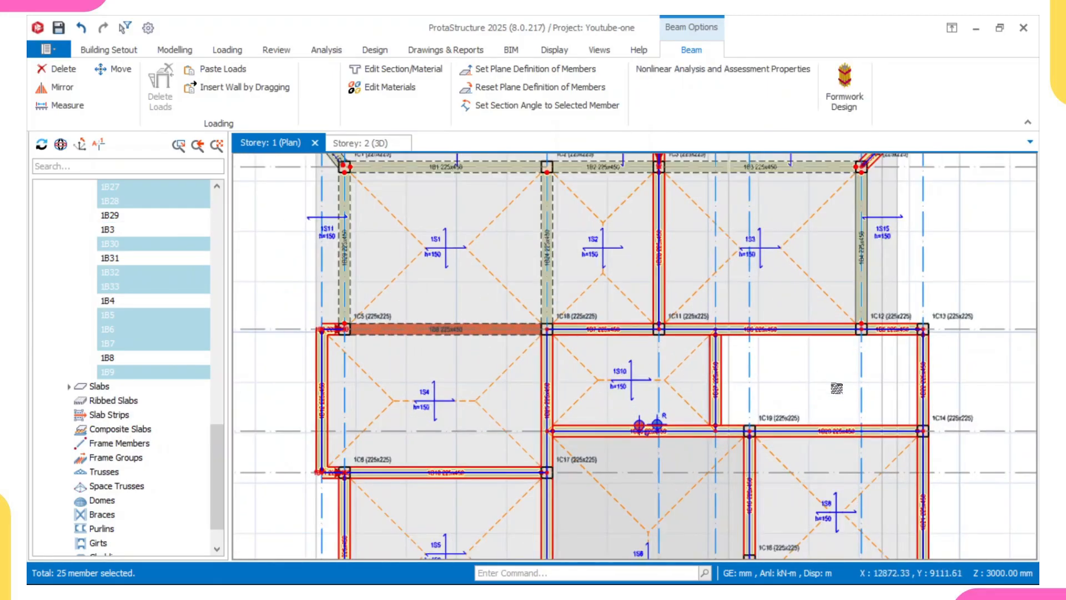
pyautogui.click(713, 383)
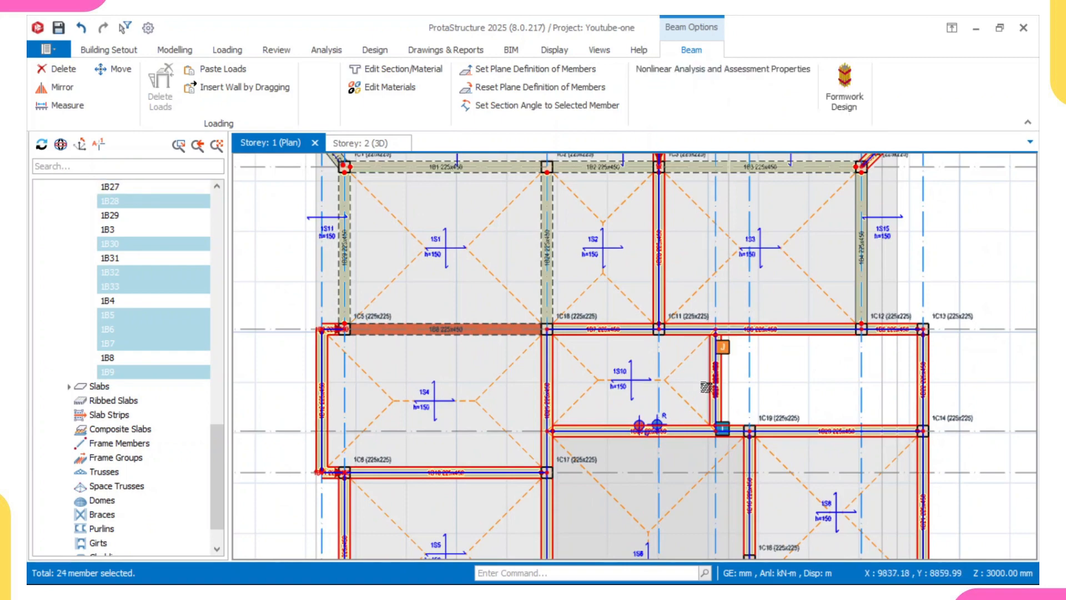
# - Remove beams 1B18, 1B20 and 1B17 around slab 1S9 from the selection
pyautogui.scroll(-3, 716, 383)
pyautogui.scroll(3, 722, 383)
pyautogui.scroll(-3, 750, 383)
pyautogui.scroll(5, 750, 383)
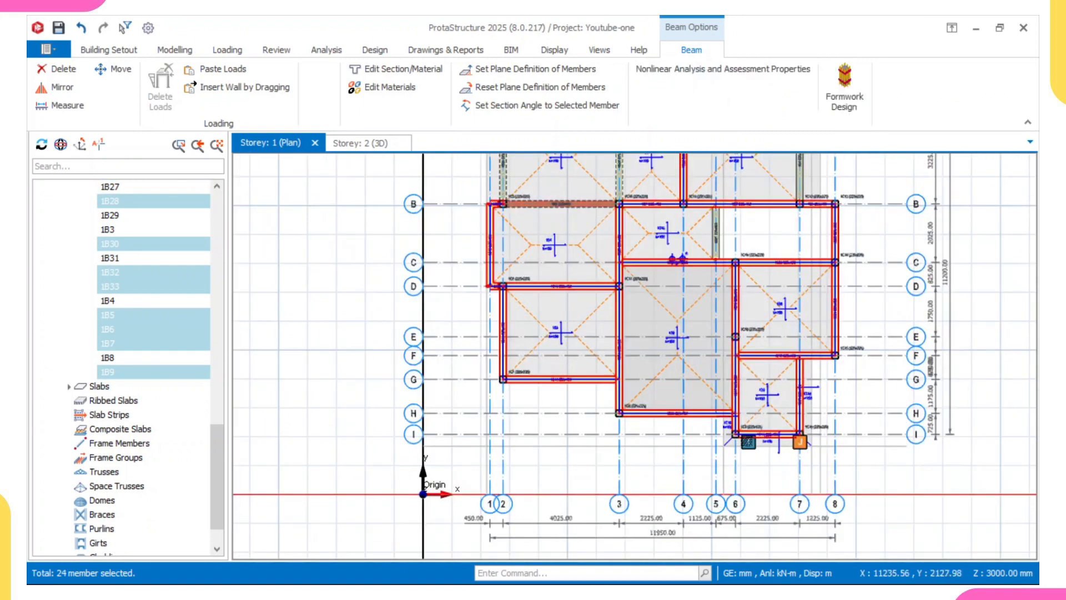
pyautogui.click(765, 435)
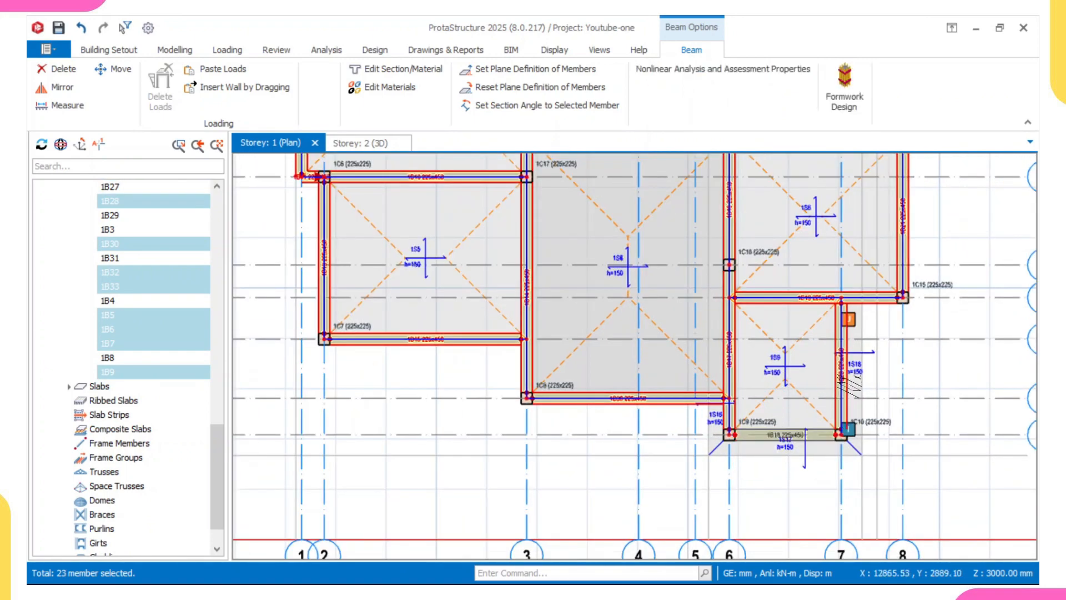
pyautogui.click(841, 378)
pyautogui.scroll(2, 747, 386)
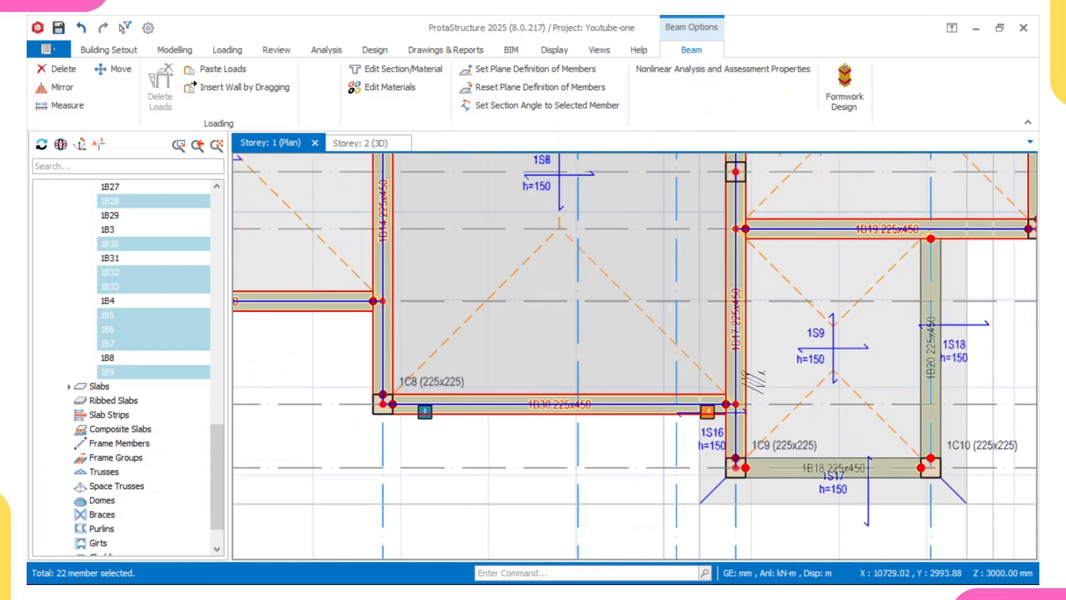
pyautogui.click(747, 382)
pyautogui.scroll(-3, 747, 382)
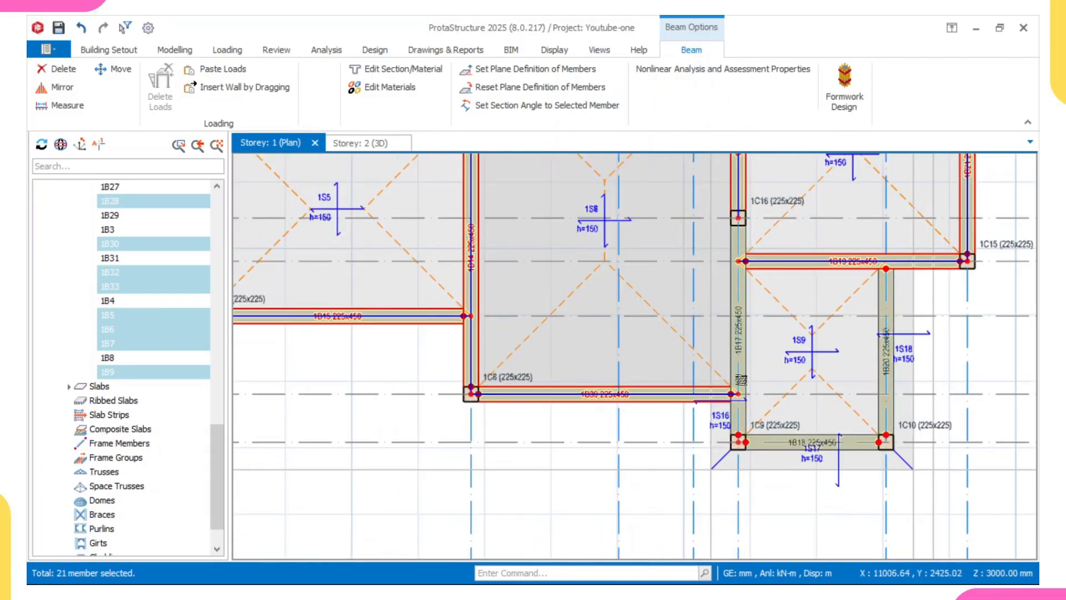
# - Remove the short cantilever beam 1B32 at column 1C3 from the selection
pyautogui.scroll(2, 742, 339)
pyautogui.scroll(-3, 722, 378)
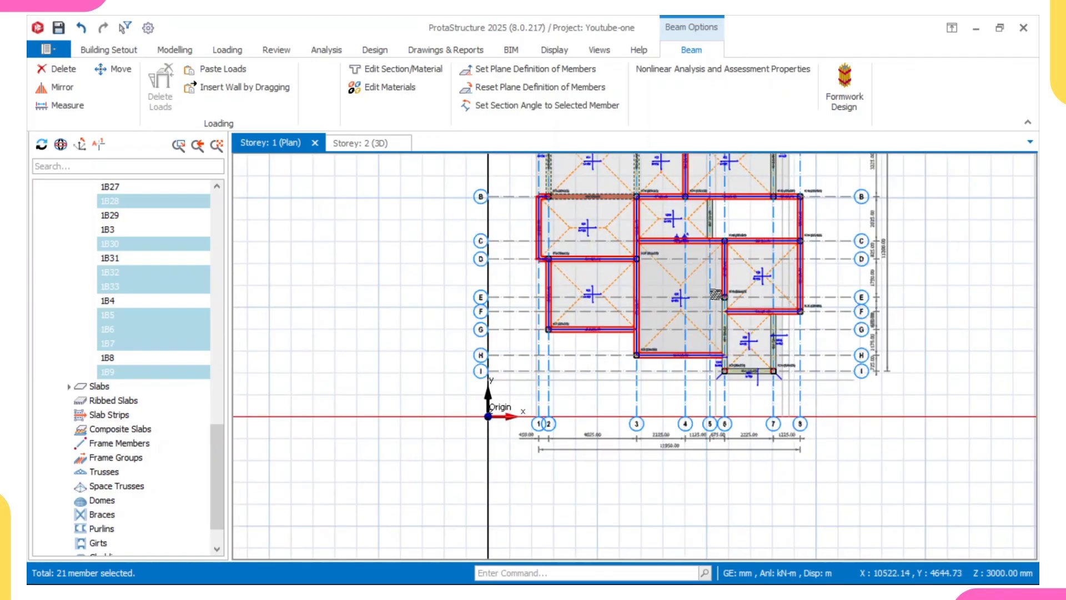
pyautogui.scroll(2, 713, 393)
pyautogui.scroll(1, 692, 337)
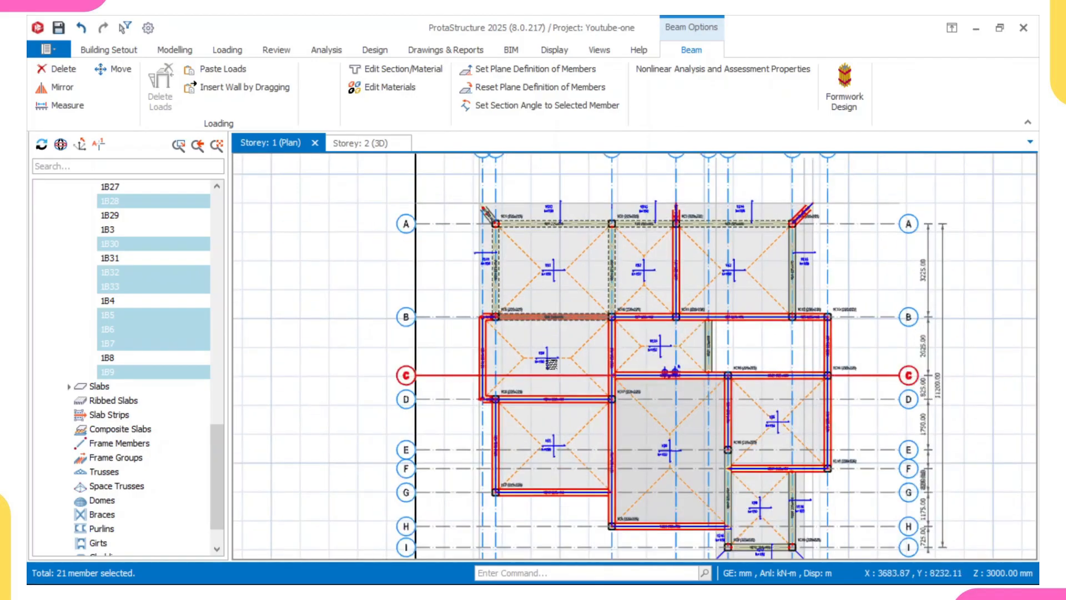
pyautogui.scroll(2, 609, 276)
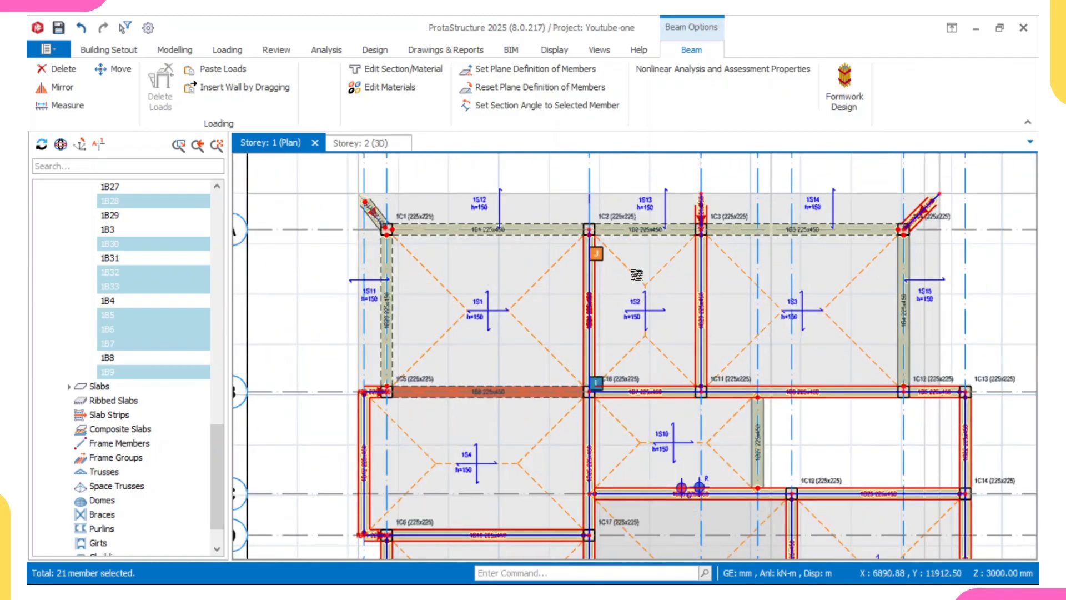
pyautogui.scroll(3, 704, 248)
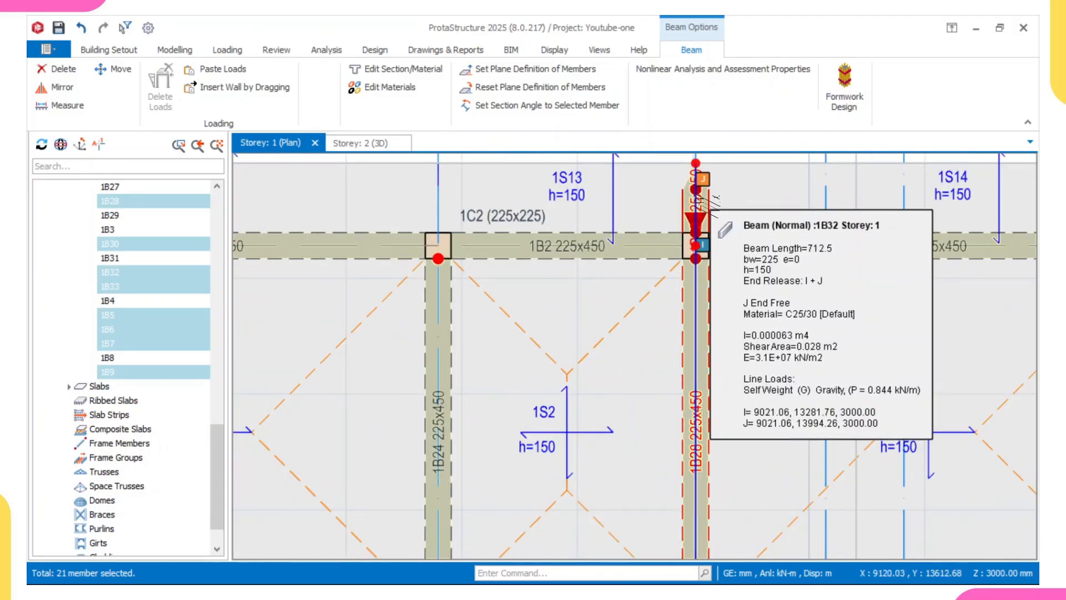
pyautogui.click(698, 214)
pyautogui.scroll(-3, 695, 244)
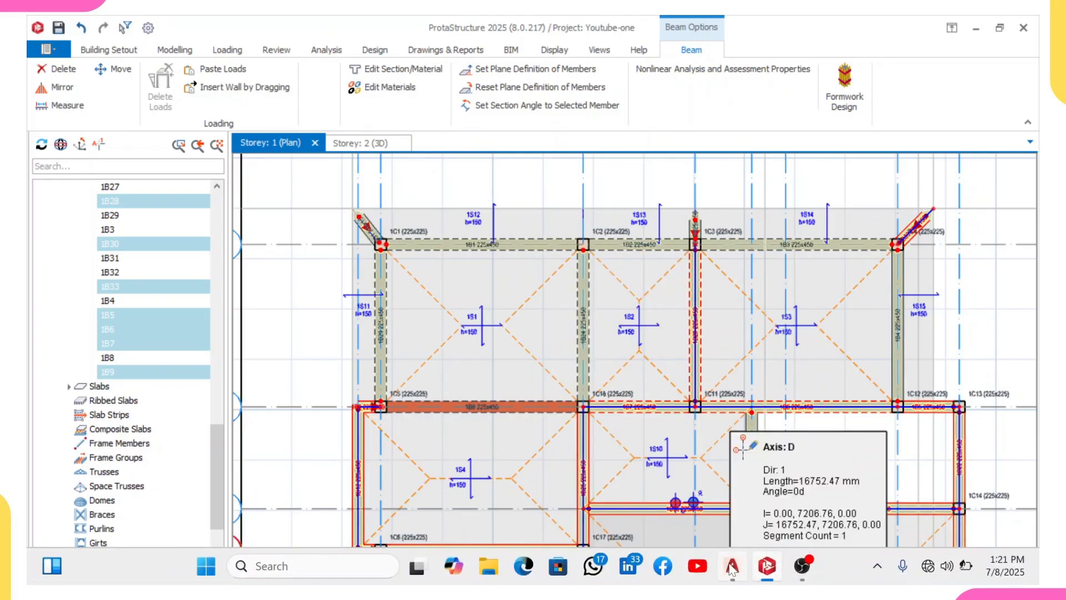
# - Check the walls around the Veranda and Master Bedroom in the AutoCAD floor plan, and return to ProtaStructure
pyautogui.moveTo(733, 564)
pyautogui.click(739, 536)
pyautogui.scroll(-3, 615, 487)
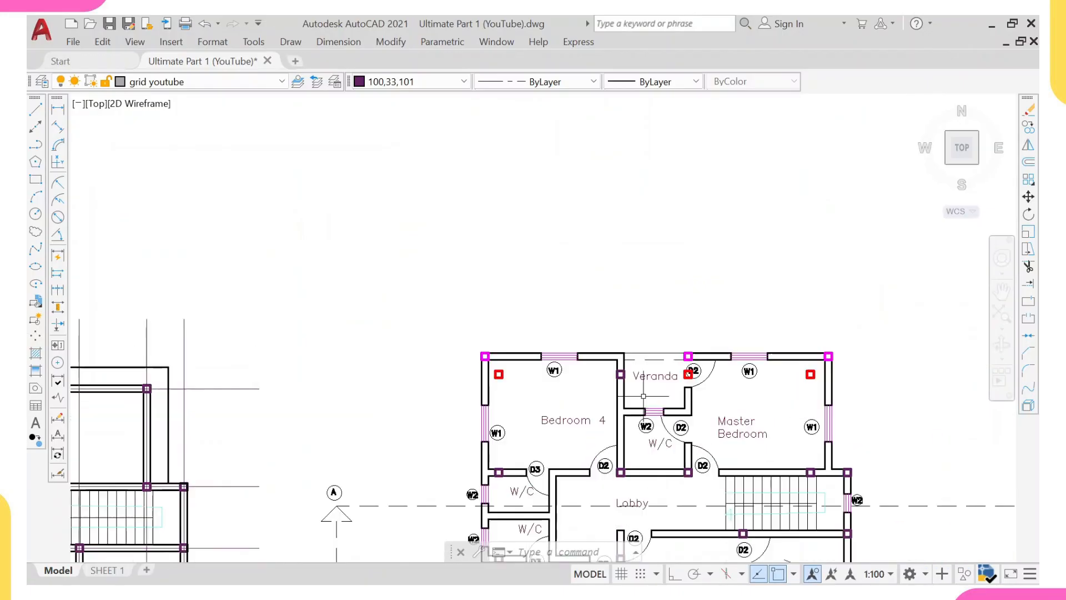
pyautogui.scroll(2, 615, 488)
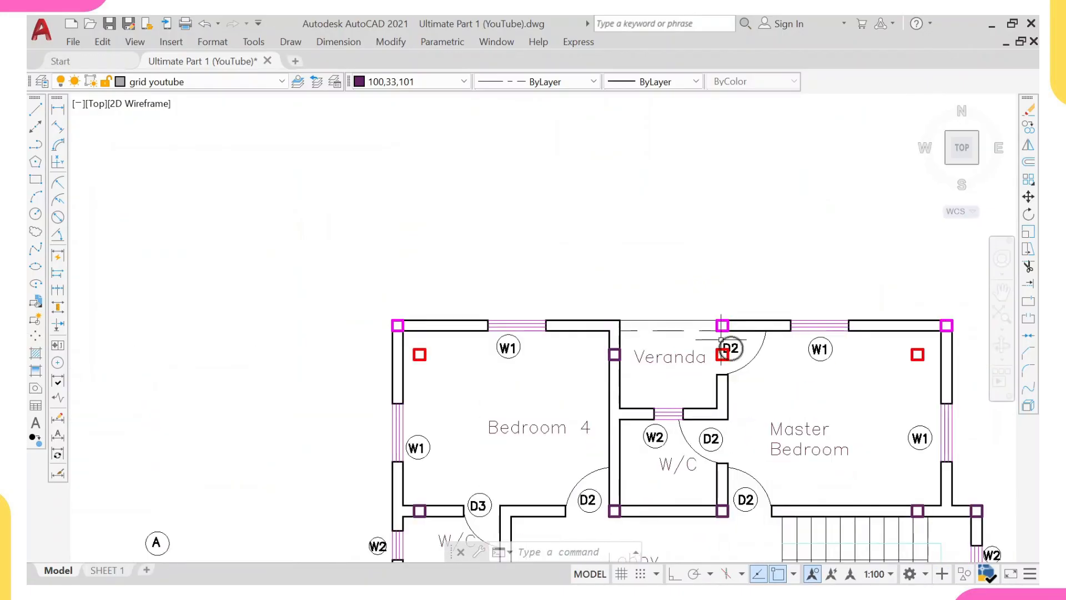
pyautogui.moveTo(735, 566)
pyautogui.click(768, 483)
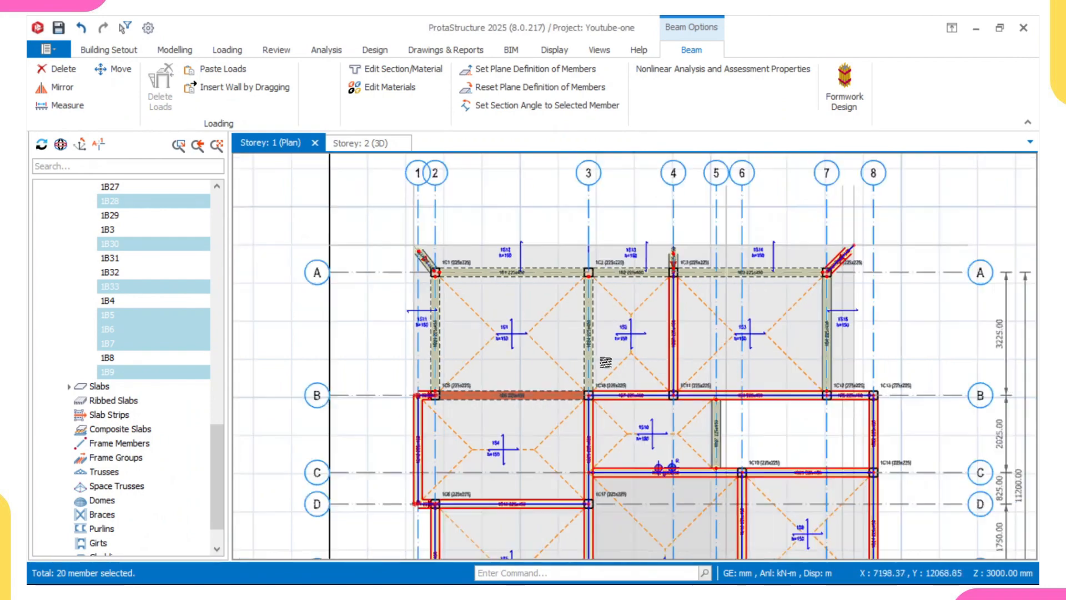
# - Paste the wall load copied from beam 1B8 onto the selected storey 1 beams
pyautogui.scroll(-2, 610, 383)
pyautogui.scroll(-2, 594, 383)
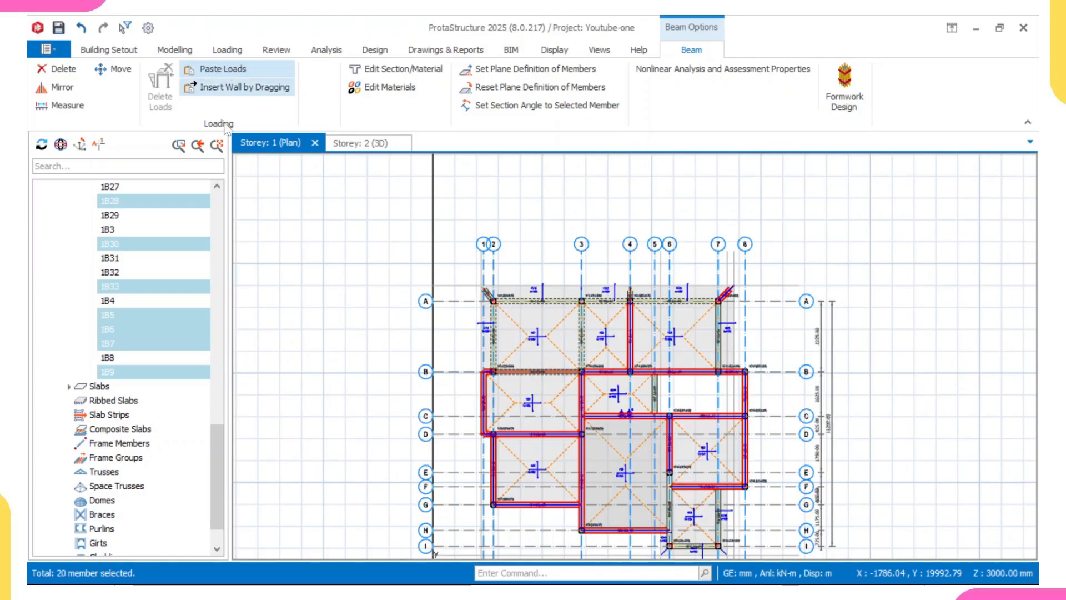
pyautogui.rightClick(291, 201)
pyautogui.click(352, 277)
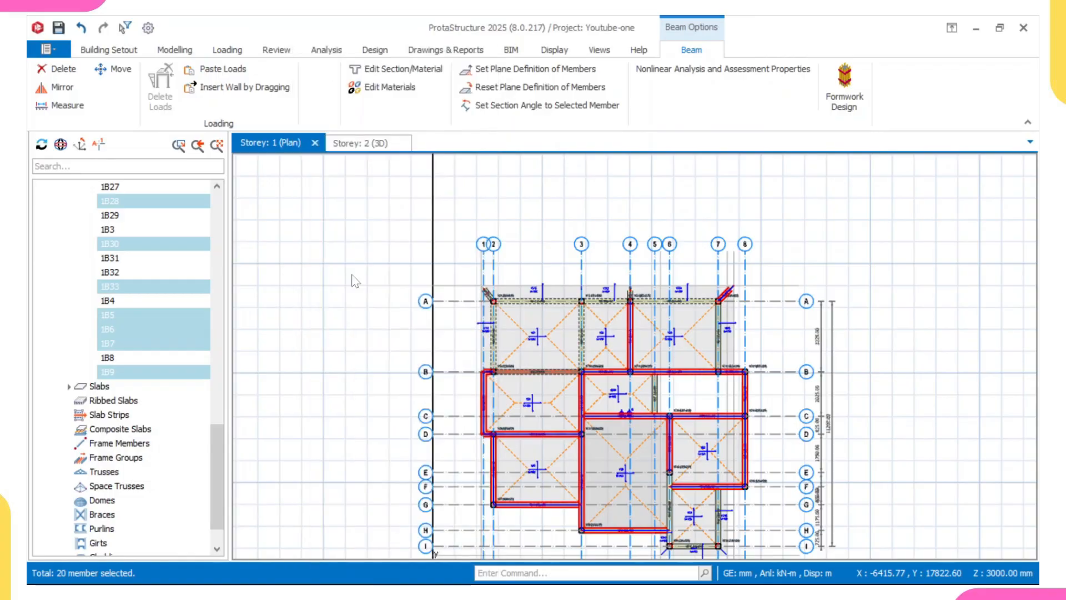
pyautogui.scroll(1, 548, 366)
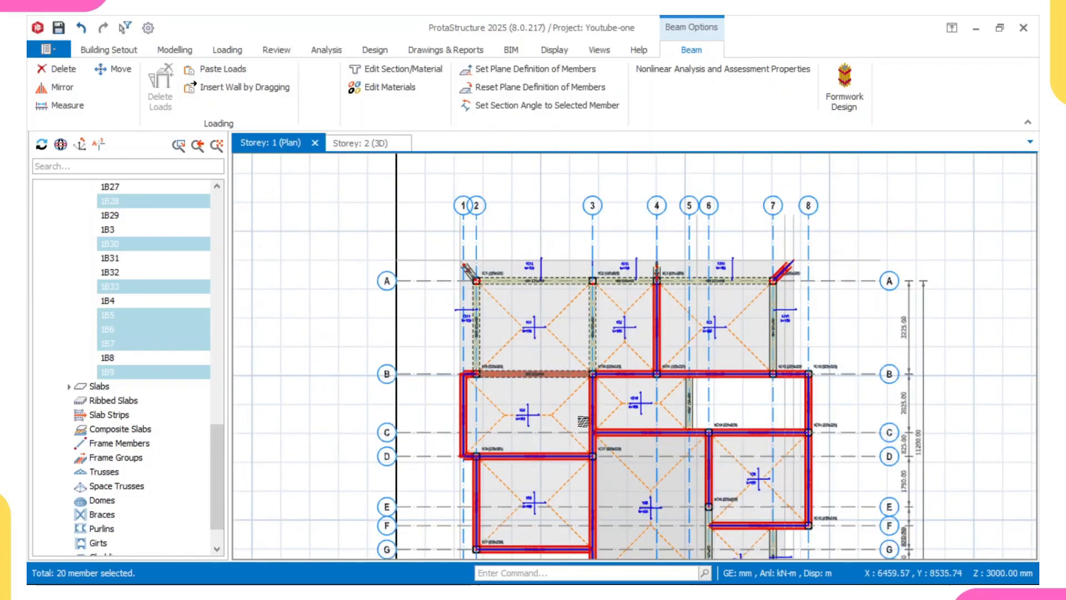
# - Paste the copied wall load onto beam 1B24 between columns 1C2 and 1C18, and clear the selection
pyautogui.press('Escape')
pyautogui.moveTo(630, 476); pyautogui.dragTo(526, 383, button='middle')
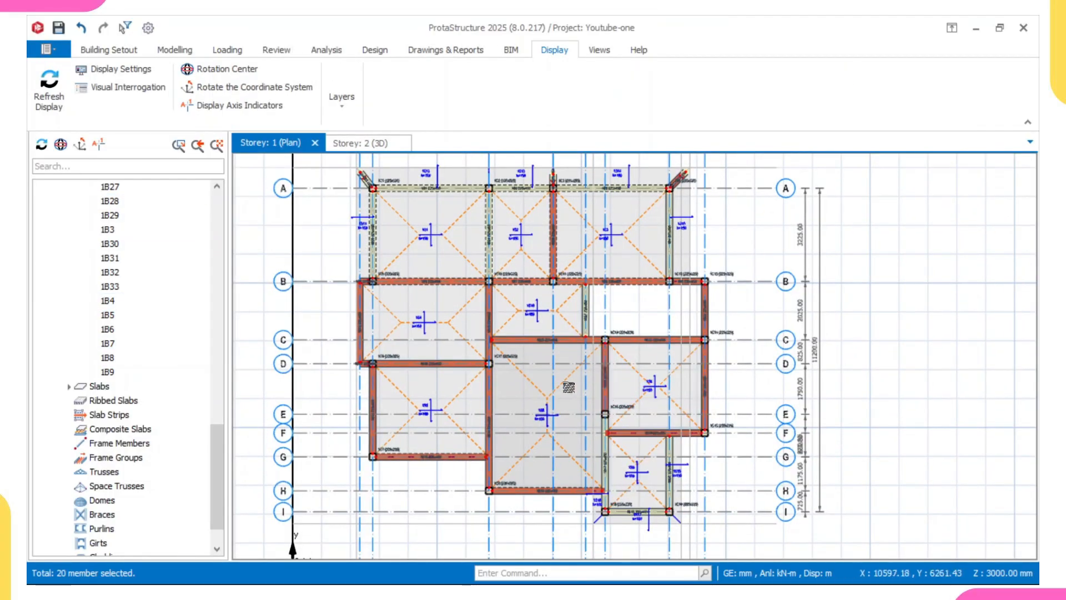
pyautogui.scroll(-1, 570, 385)
pyautogui.scroll(3, 539, 289)
pyautogui.click(470, 337)
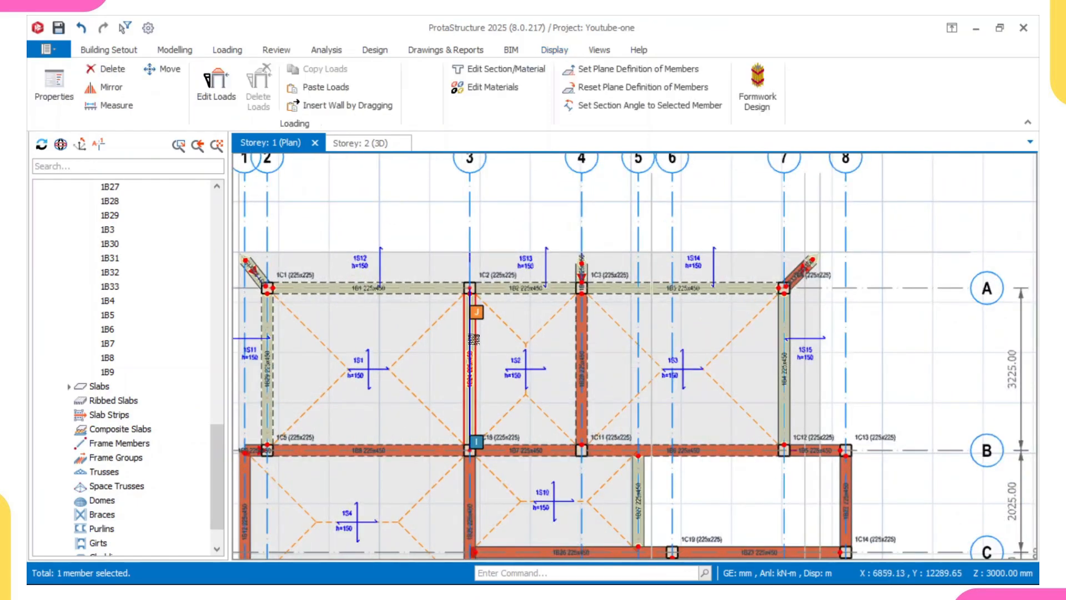
pyautogui.click(337, 89)
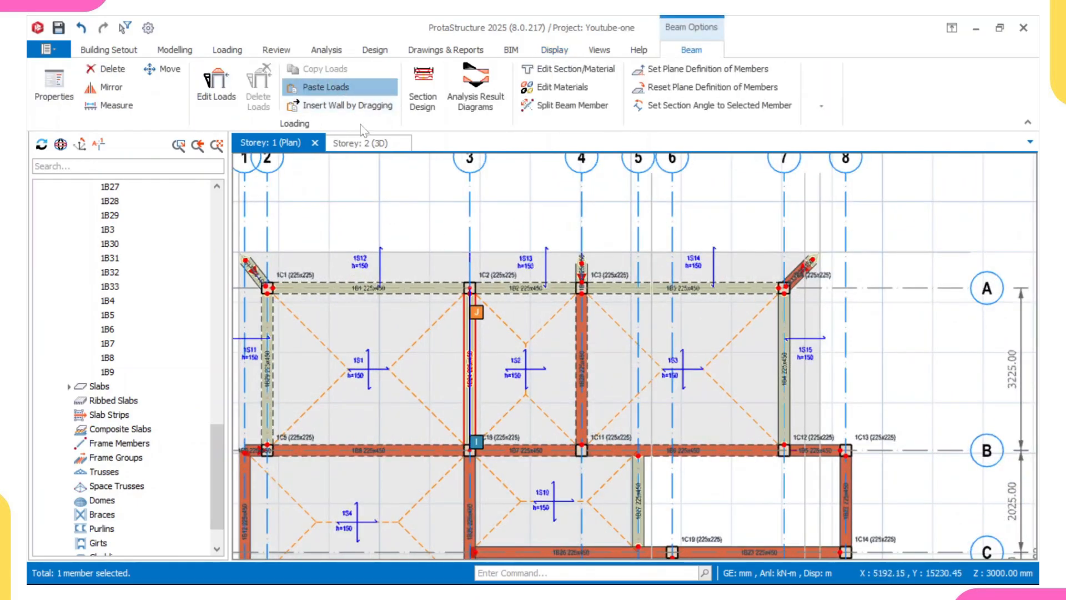
pyautogui.press('Escape')
# - Insert the wall along beam 1B17 from column 1C16 to the intersection with beam 1B30 on axis H
pyautogui.scroll(-1, 547, 273)
pyautogui.moveTo(547, 274); pyautogui.dragTo(584, 210, button='middle')
pyautogui.scroll(-1, 584, 283)
pyautogui.moveTo(590, 431); pyautogui.dragTo(590, 338, button='middle')
pyautogui.scroll(2, 720, 460)
pyautogui.moveTo(716, 459); pyautogui.dragTo(603, 430, button='middle')
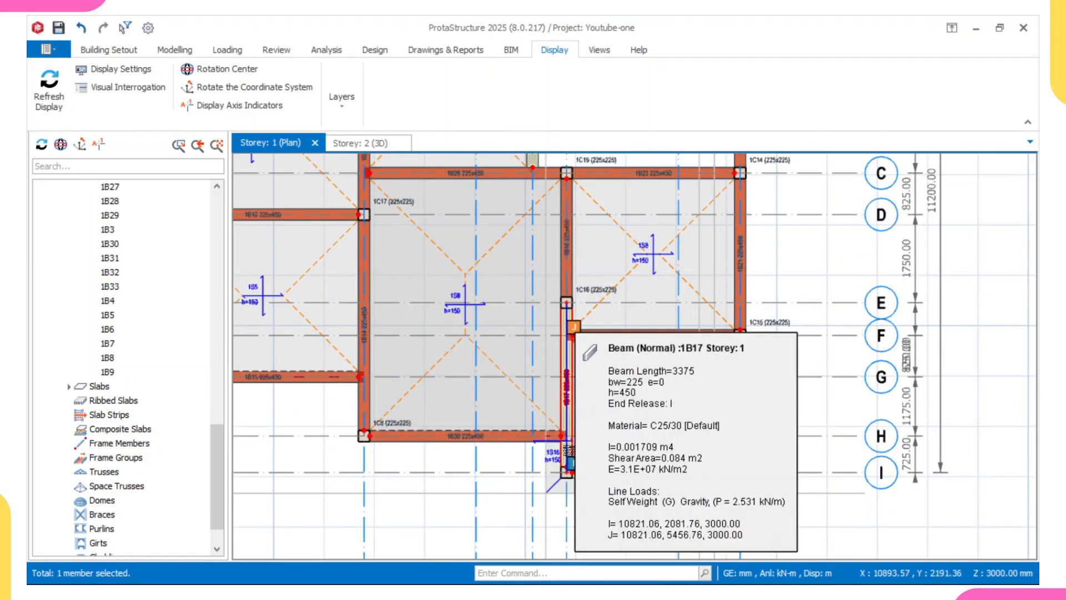
pyautogui.scroll(1, 576, 411)
pyautogui.scroll(1, 576, 411)
pyautogui.scroll(-1, 561, 389)
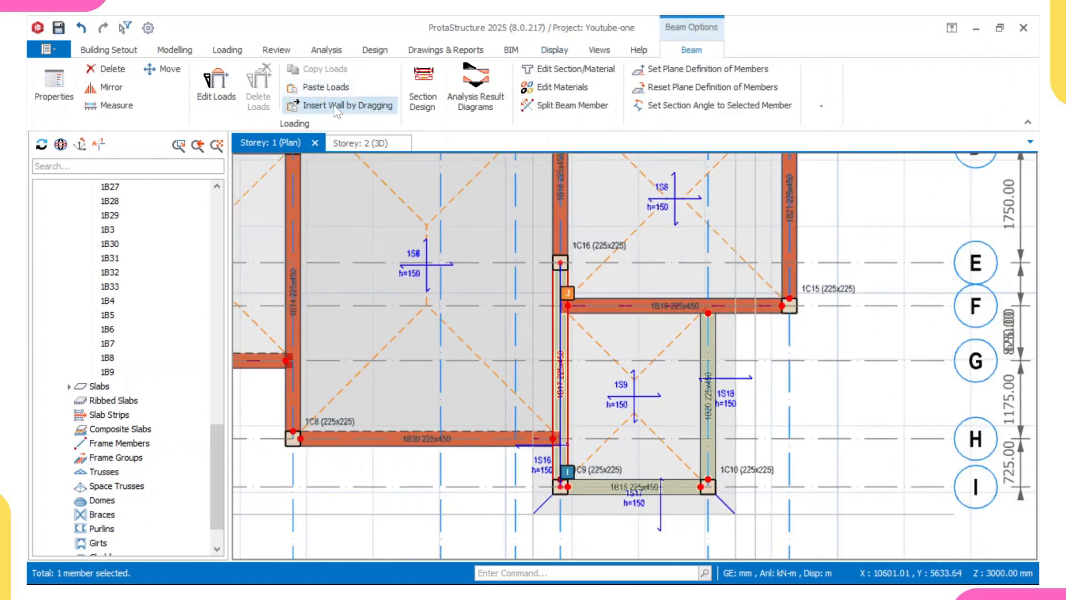
pyautogui.click(359, 106)
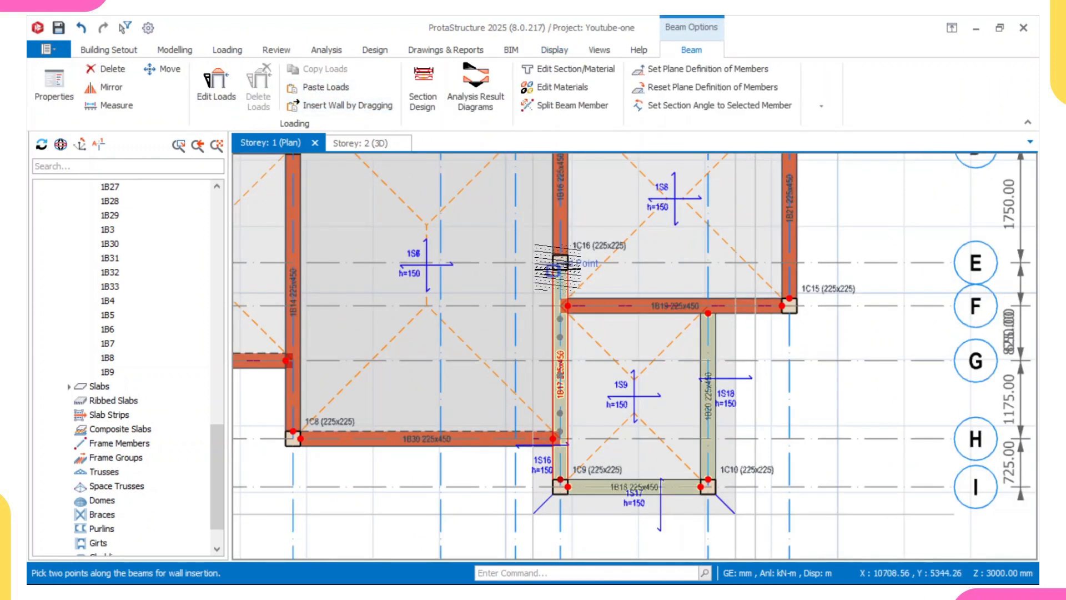
pyautogui.click(560, 262)
pyautogui.scroll(1, 555, 440)
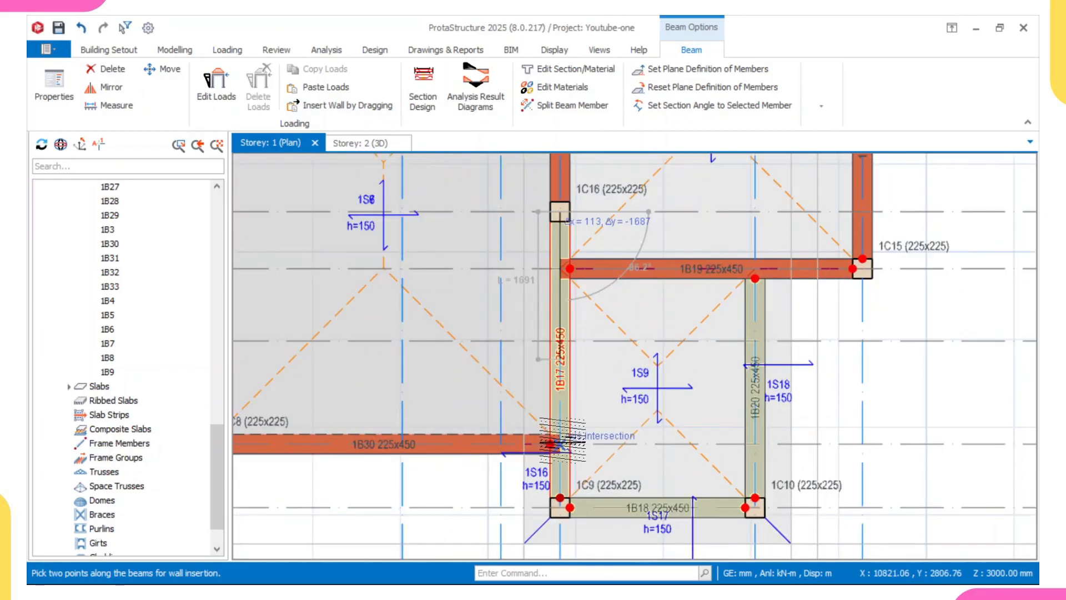
pyautogui.click(561, 444)
pyautogui.scroll(-4, 565, 350)
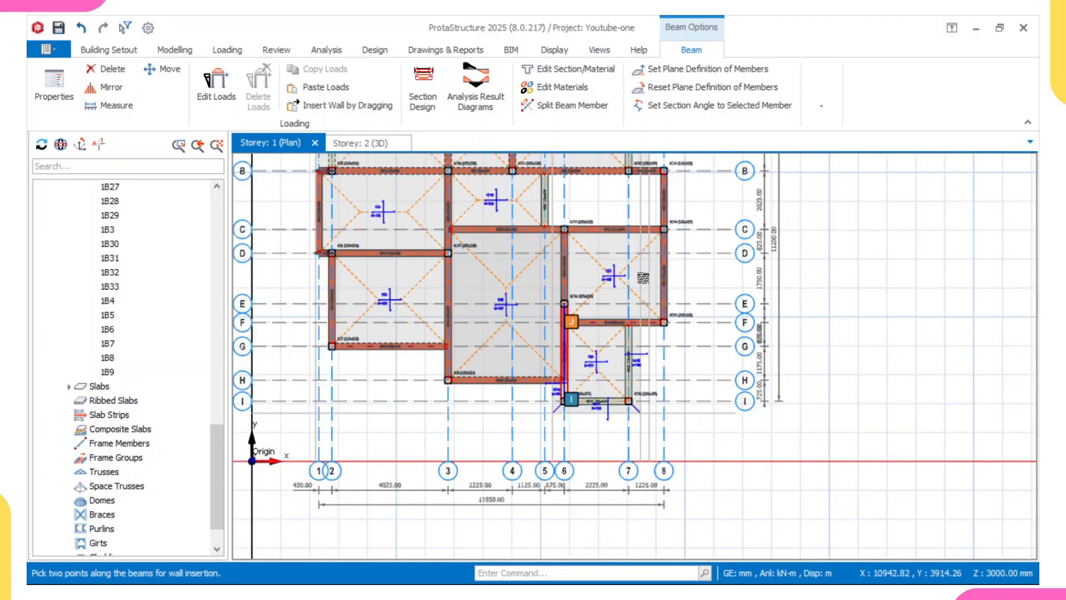
# - Delete the wall load from the diagonal cantilever beam 1B33 at the outer corner of slab 1S3, and clear the selection
pyautogui.scroll(-1, 601, 274)
pyautogui.moveTo(567, 340); pyautogui.dragTo(540, 419, button='middle')
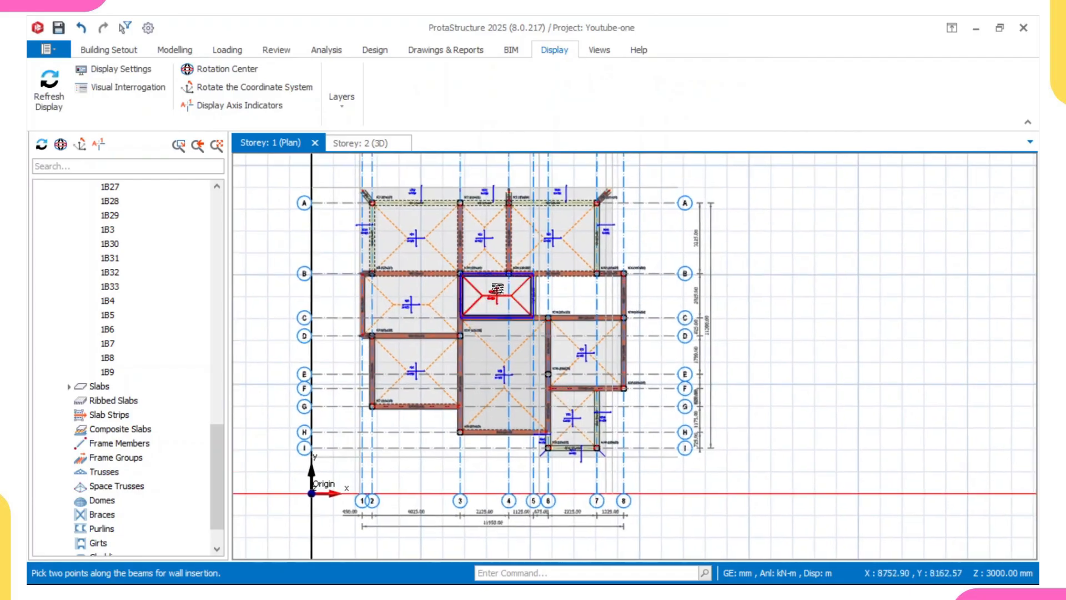
pyautogui.scroll(1, 501, 280)
pyautogui.moveTo(455, 290); pyautogui.dragTo(451, 320, button='middle')
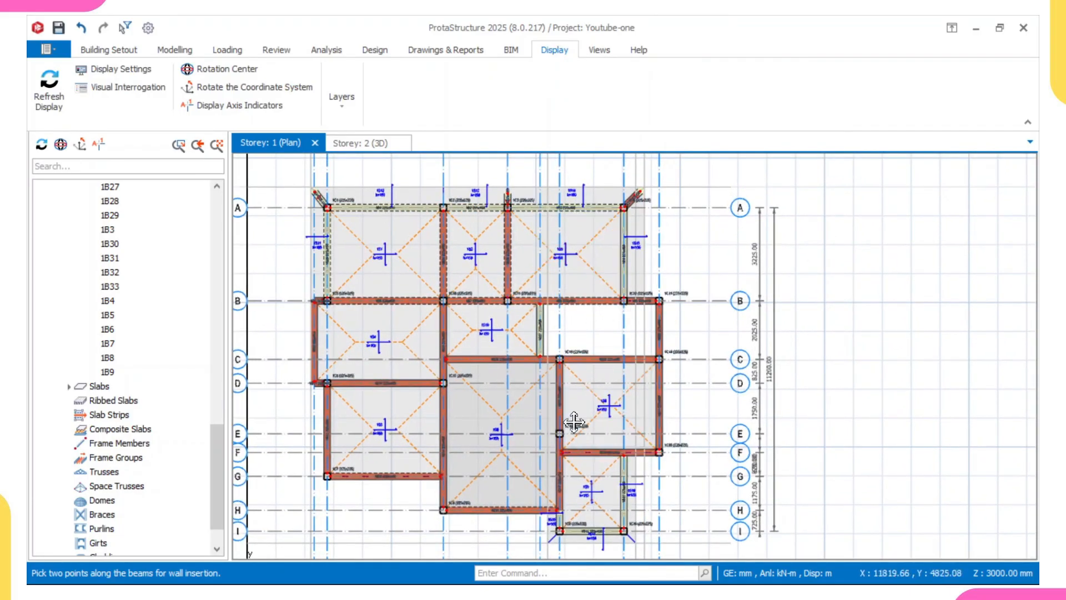
pyautogui.moveTo(552, 523); pyautogui.dragTo(545, 428, button='middle')
pyautogui.moveTo(525, 272); pyautogui.dragTo(502, 464, button='middle')
pyautogui.scroll(2, 306, 366)
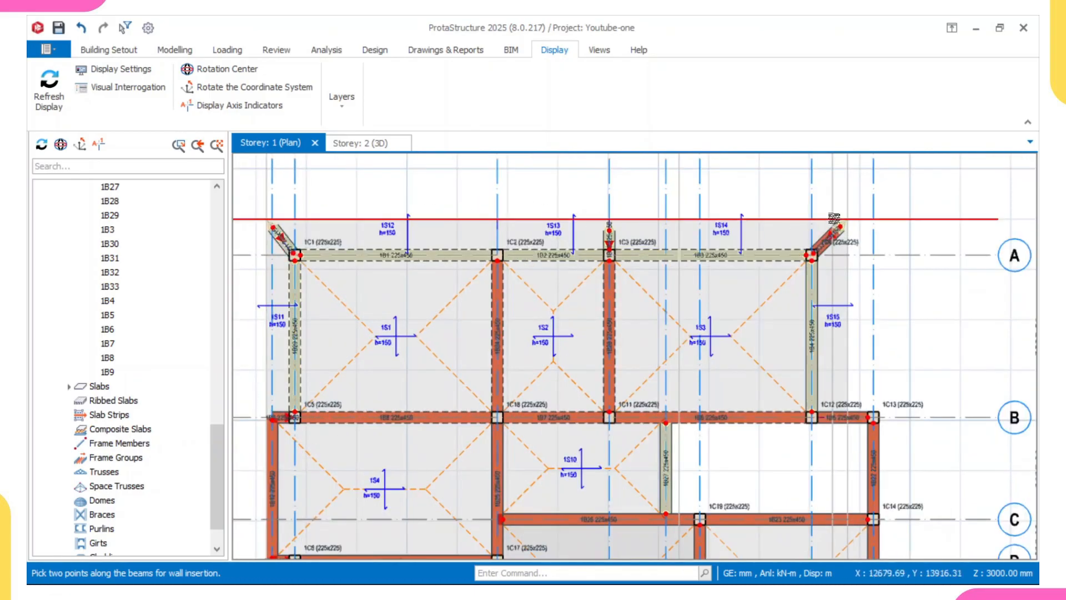
pyautogui.scroll(1, 766, 221)
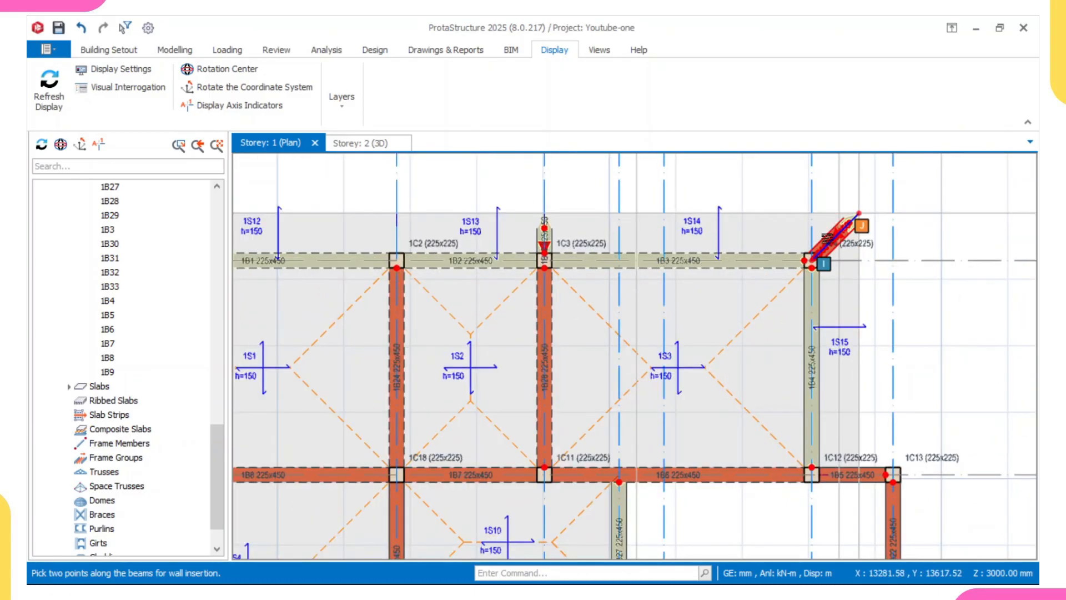
pyautogui.click(824, 201)
pyautogui.rightClick(824, 200)
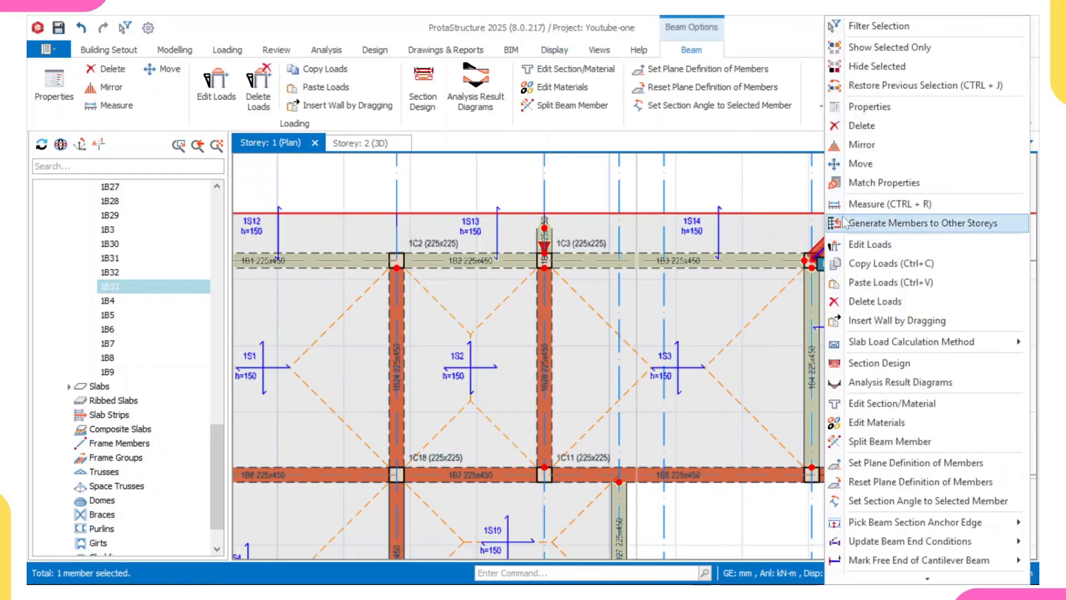
pyautogui.click(866, 302)
pyautogui.click(531, 426)
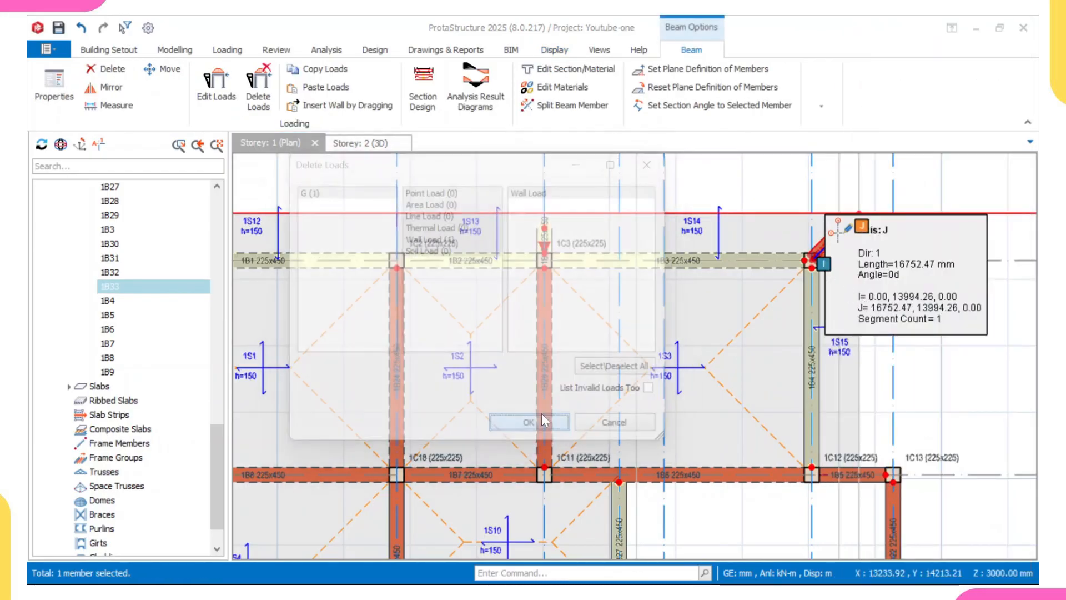
pyautogui.scroll(-4, 697, 334)
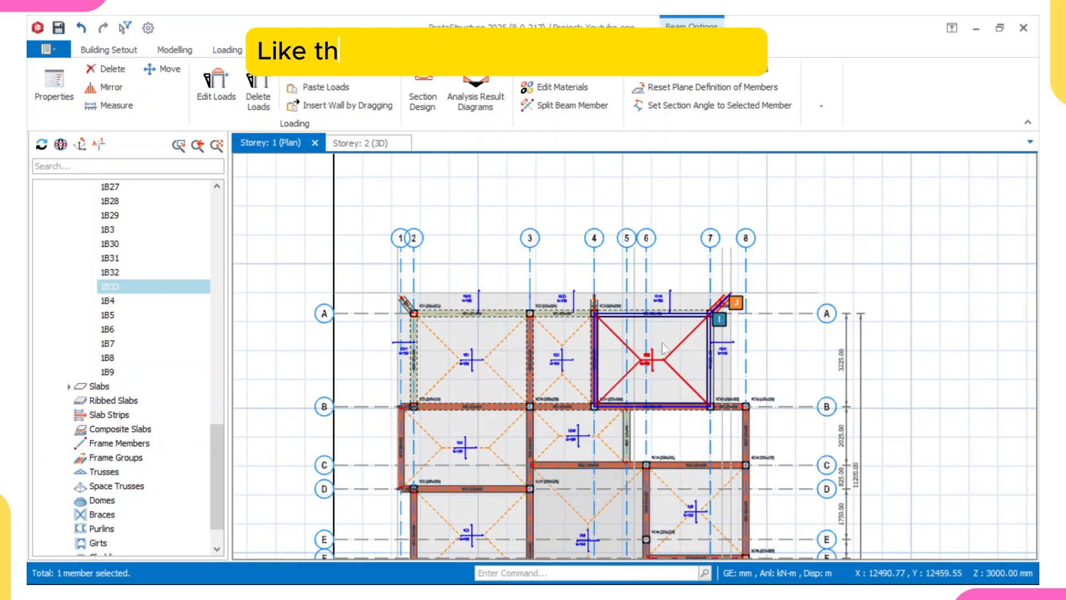
pyautogui.press('Escape')
pyautogui.scroll(2, 552, 326)
pyautogui.scroll(2, 357, 286)
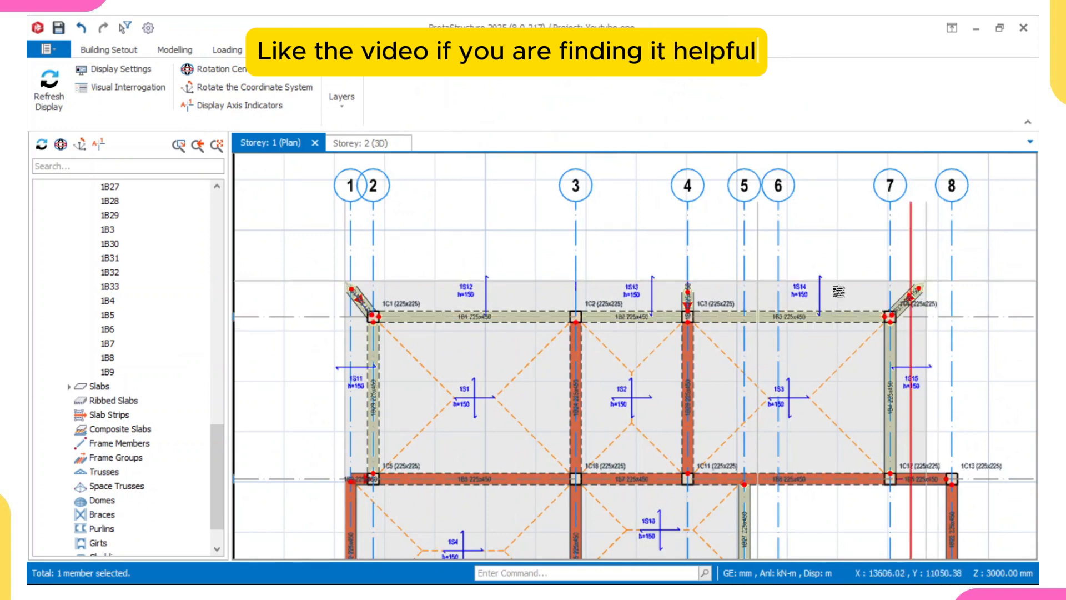
pyautogui.click(216, 50)
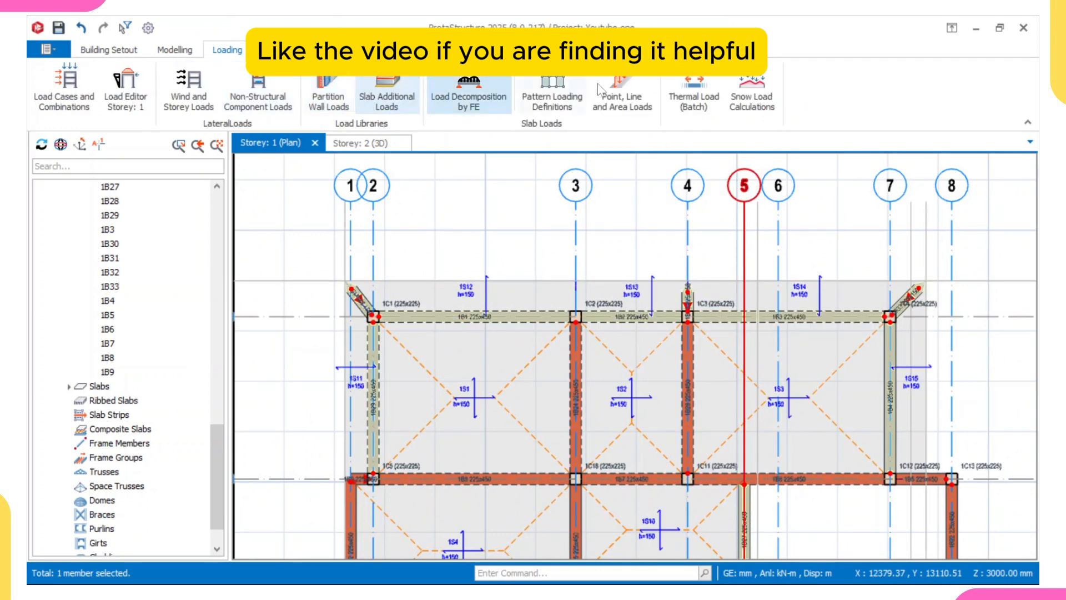
pyautogui.click(615, 89)
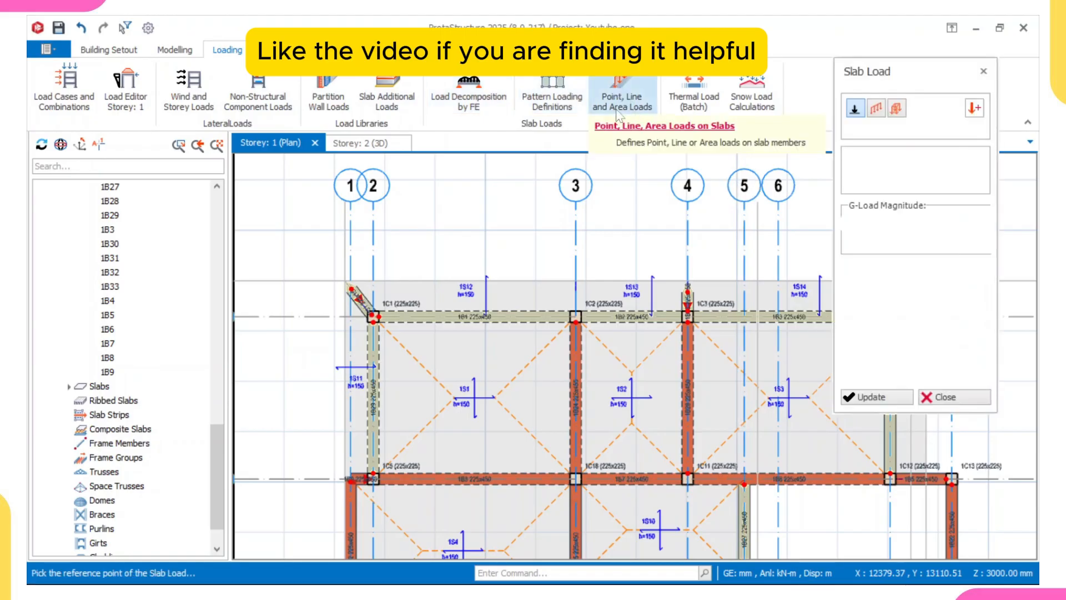
pyautogui.click(872, 110)
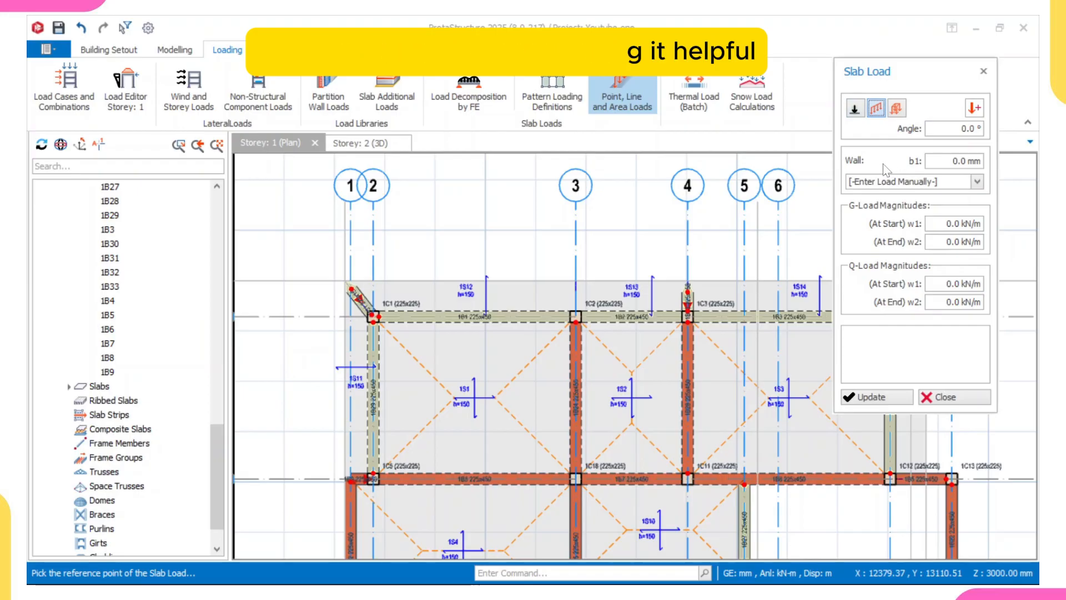
pyautogui.click(972, 401)
pyautogui.press('Escape')
# - Examine the wall load magnitude on beam 1B24 in its load editor, and return to the storey 1 plan
pyautogui.click(577, 392)
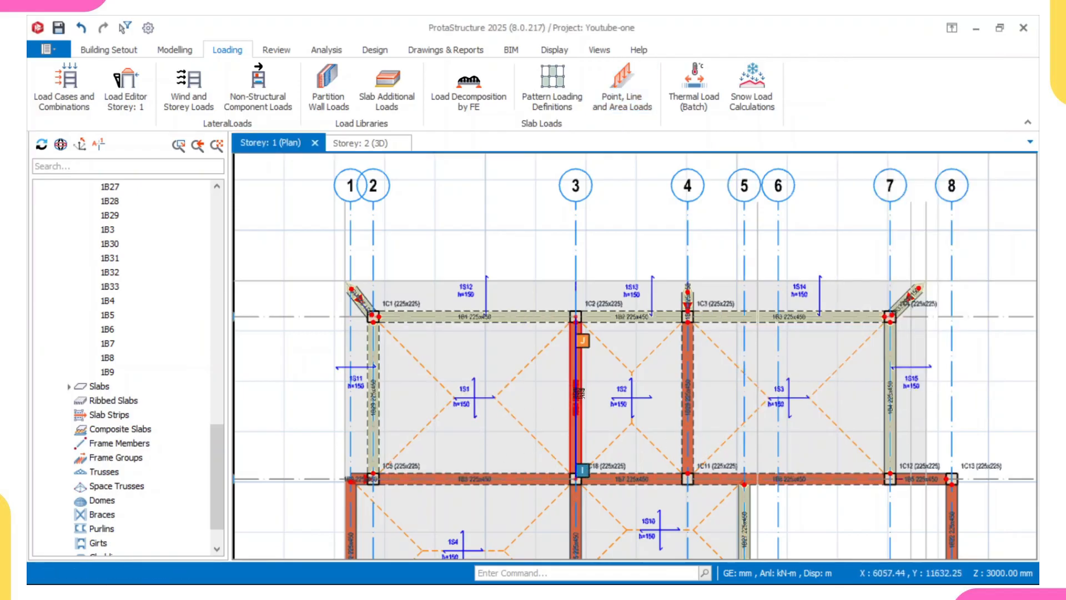
pyautogui.rightClick(577, 392)
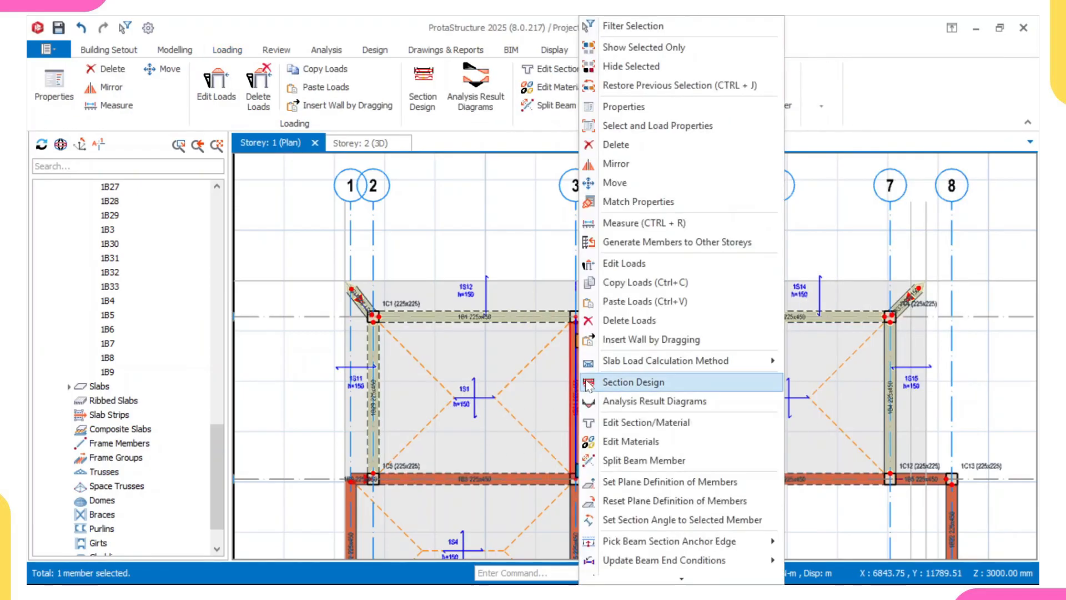
pyautogui.click(644, 264)
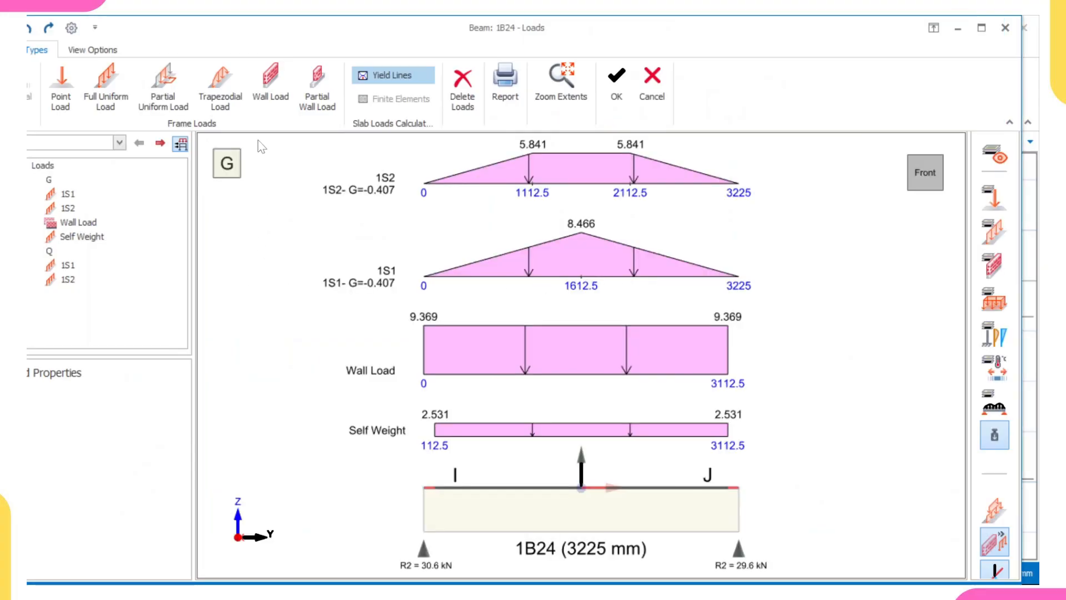
pyautogui.click(270, 84)
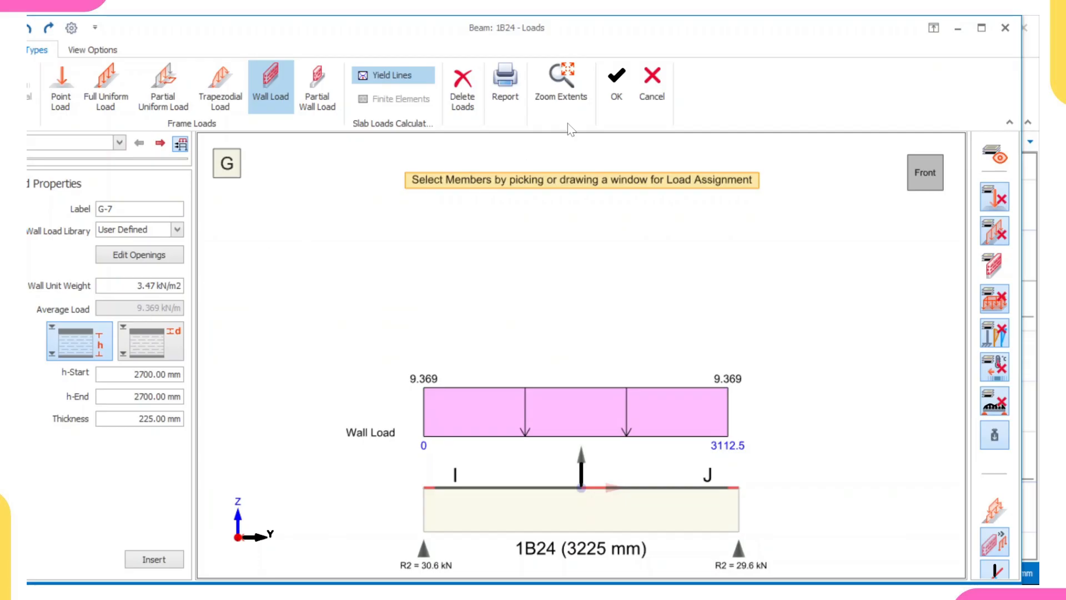
pyautogui.click(621, 91)
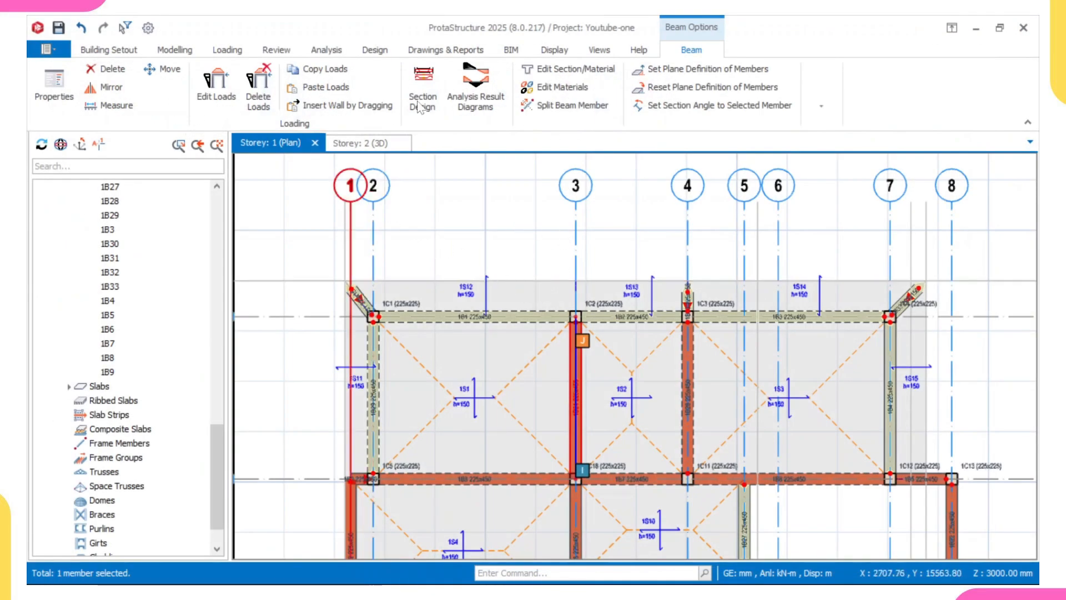
# - Set up a slab line load with G-load magnitudes of 9.4 kN/m at both start and end
pyautogui.click(227, 50)
pyautogui.click(622, 83)
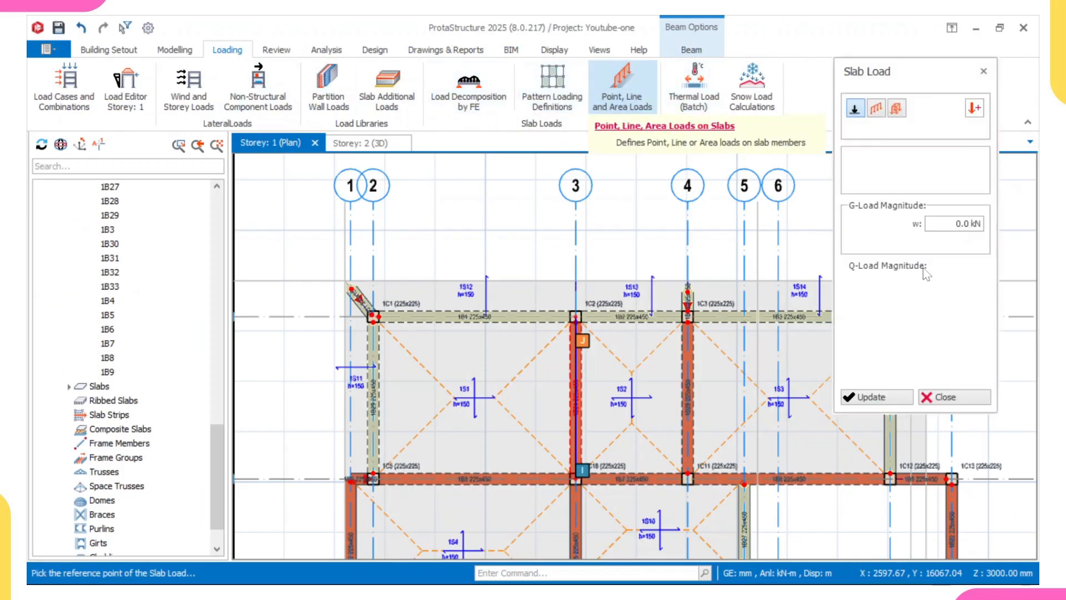
pyautogui.click(876, 108)
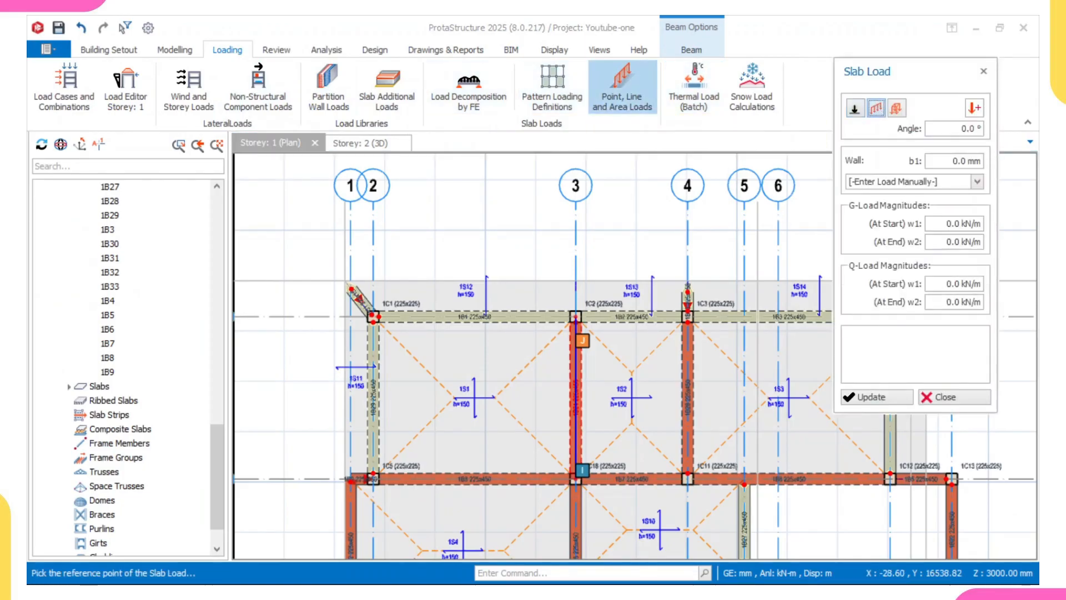
pyautogui.write('9')
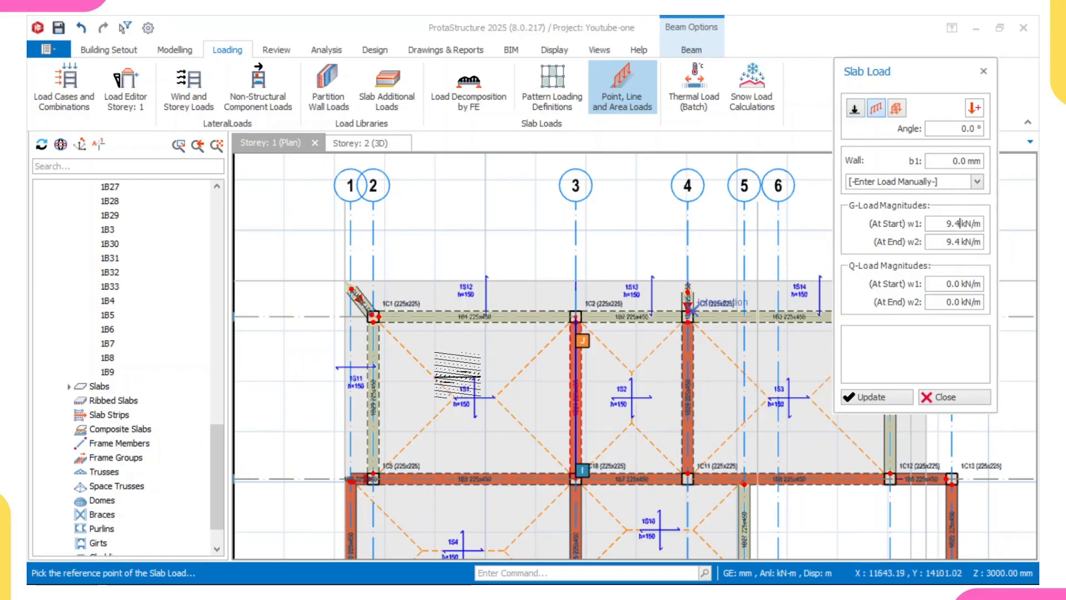
# - Draw the line load about 3937 mm long along the outer edge of slab 1S11, from axis B to the corner beyond column 1C1
pyautogui.scroll(3, 343, 477)
pyautogui.scroll(1, 346, 481)
pyautogui.click(345, 478)
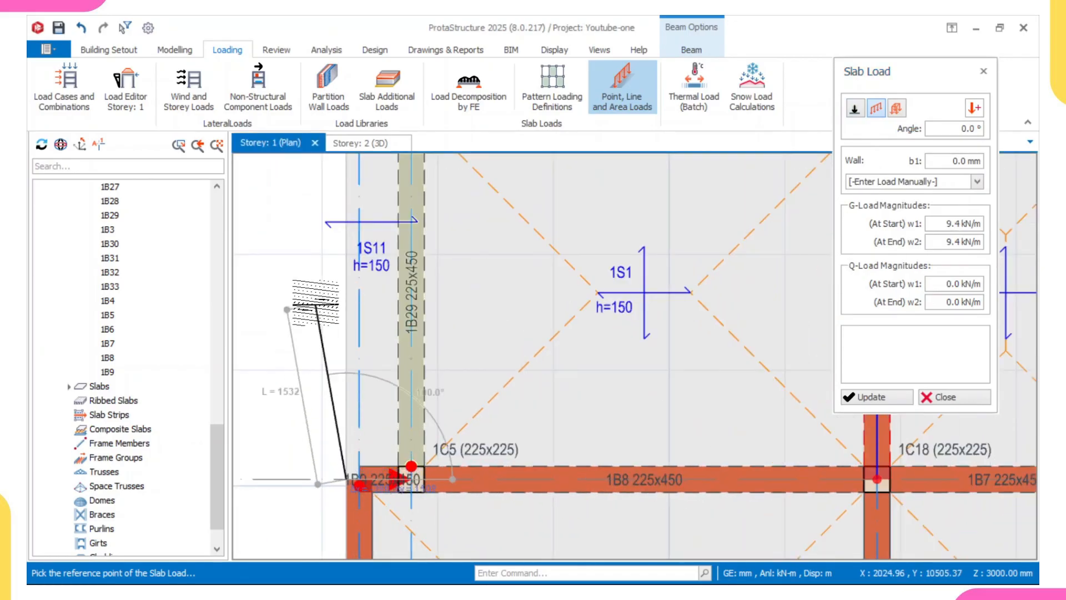
pyautogui.scroll(-3, 320, 301)
pyautogui.moveTo(335, 196); pyautogui.dragTo(323, 283, button='middle')
pyautogui.scroll(1, 323, 282)
pyautogui.scroll(1, 323, 278)
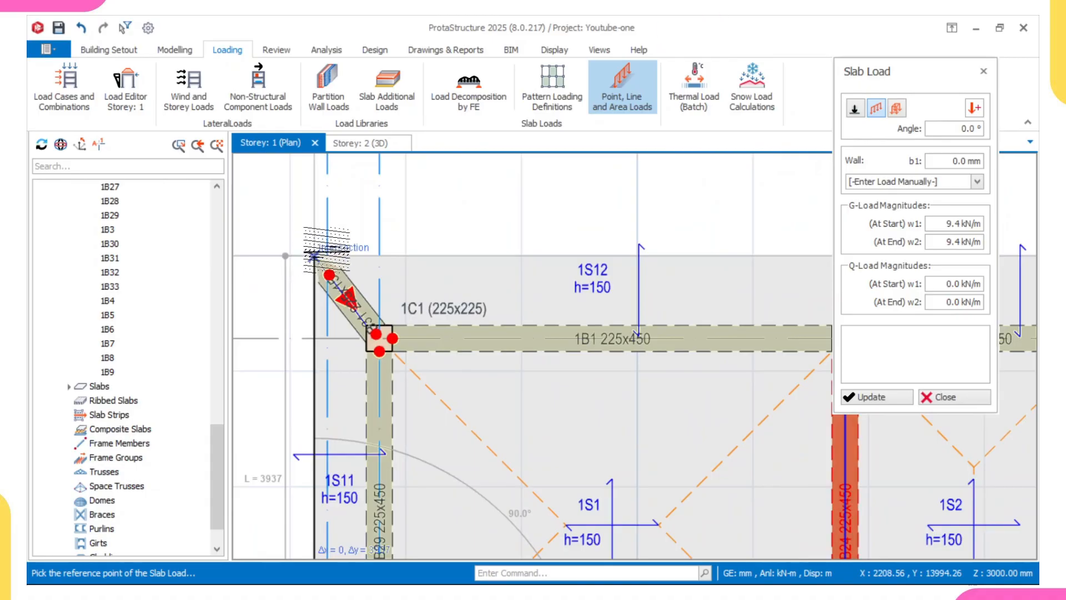
pyautogui.scroll(-1, 314, 256)
pyautogui.scroll(1, 333, 234)
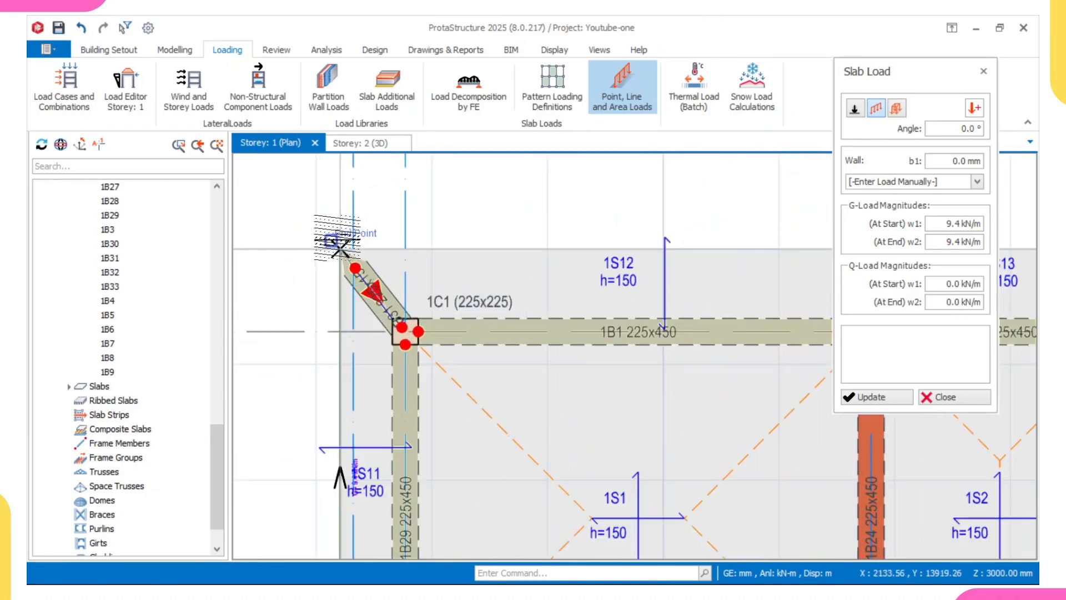
# - Draw the line load about 6813 mm long along the outer edge of slabs 1S12 and 1S13, from the corner to axis 4
pyautogui.scroll(-1, 390, 234)
pyautogui.moveTo(633, 201); pyautogui.dragTo(438, 226, button='middle')
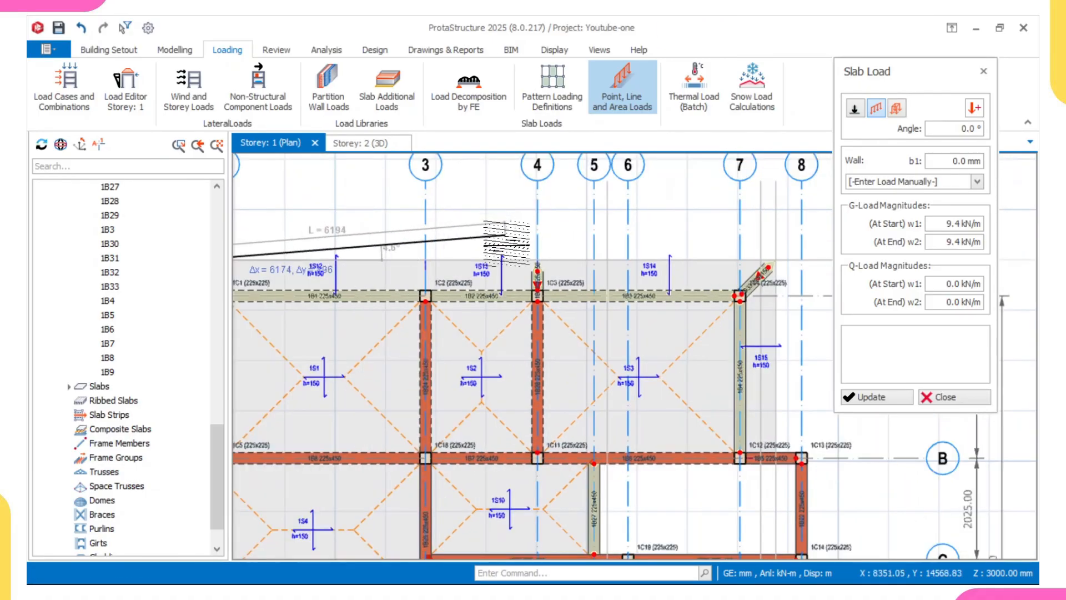
pyautogui.scroll(1, 493, 252)
pyautogui.scroll(1, 499, 256)
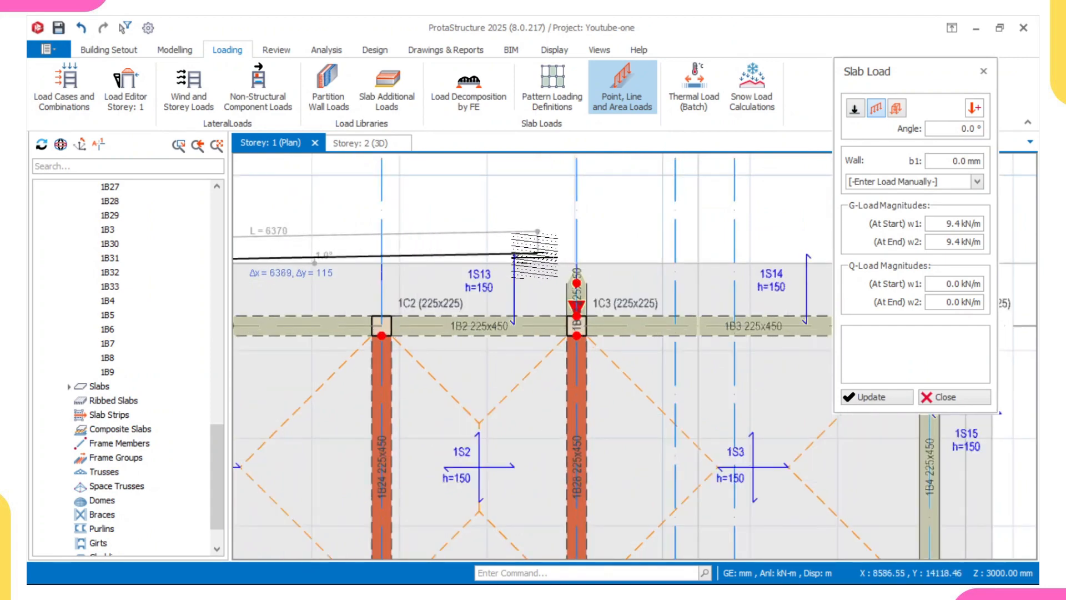
pyautogui.scroll(-1, 506, 254)
pyautogui.scroll(-1, 506, 255)
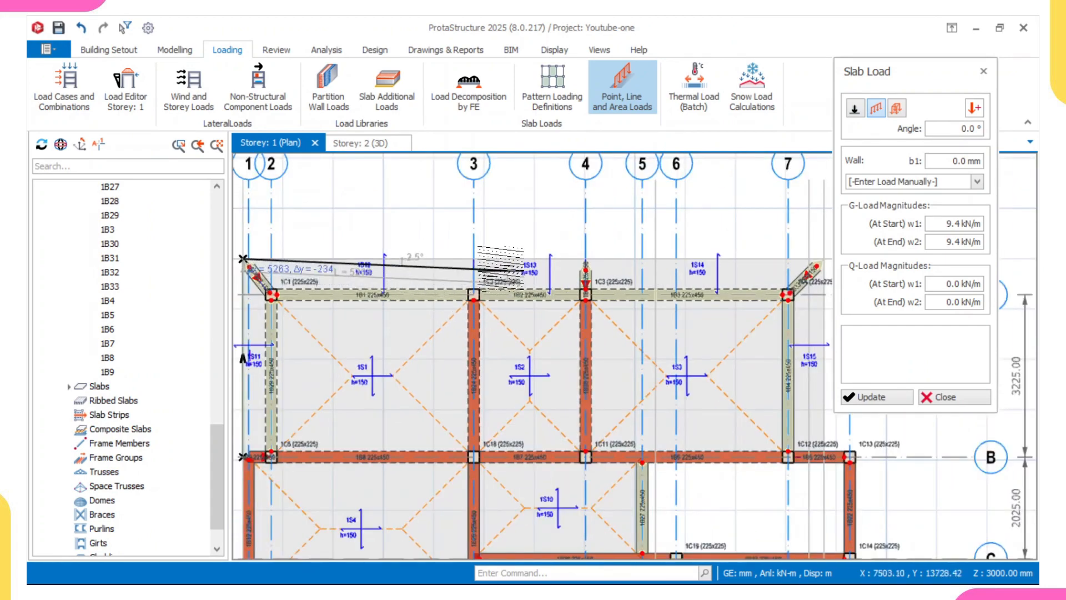
pyautogui.scroll(2, 489, 247)
pyautogui.click(675, 257)
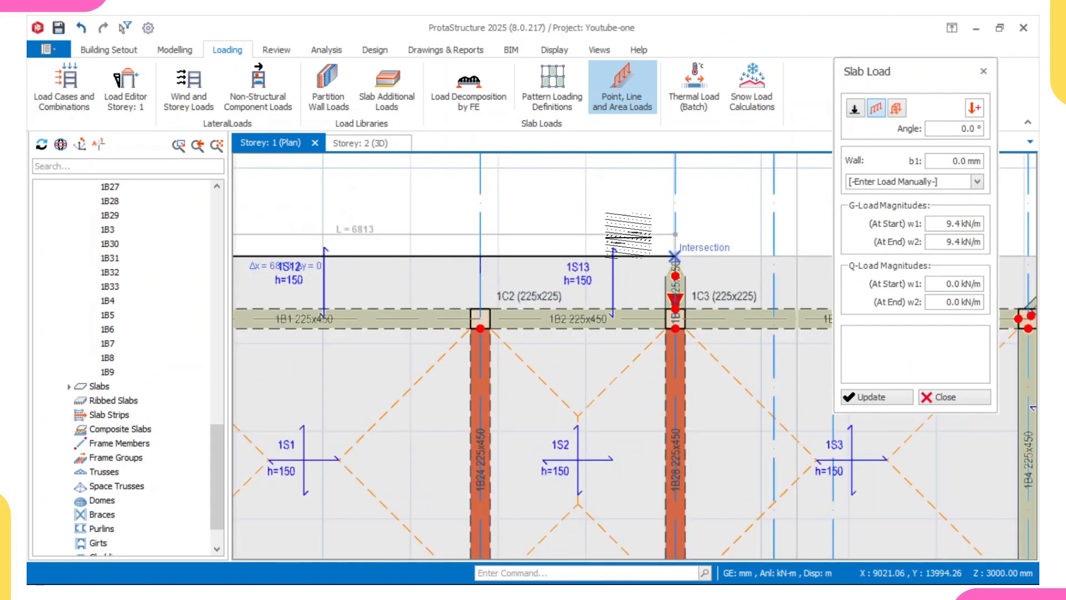
# - Draw the line load about 4737 mm long along the outer edge of slab 1S14, from axis 4 to the corner beyond column 1C4
pyautogui.scroll(-3, 594, 238)
pyautogui.moveTo(627, 252); pyautogui.dragTo(425, 260, button='middle')
pyautogui.scroll(3, 443, 250)
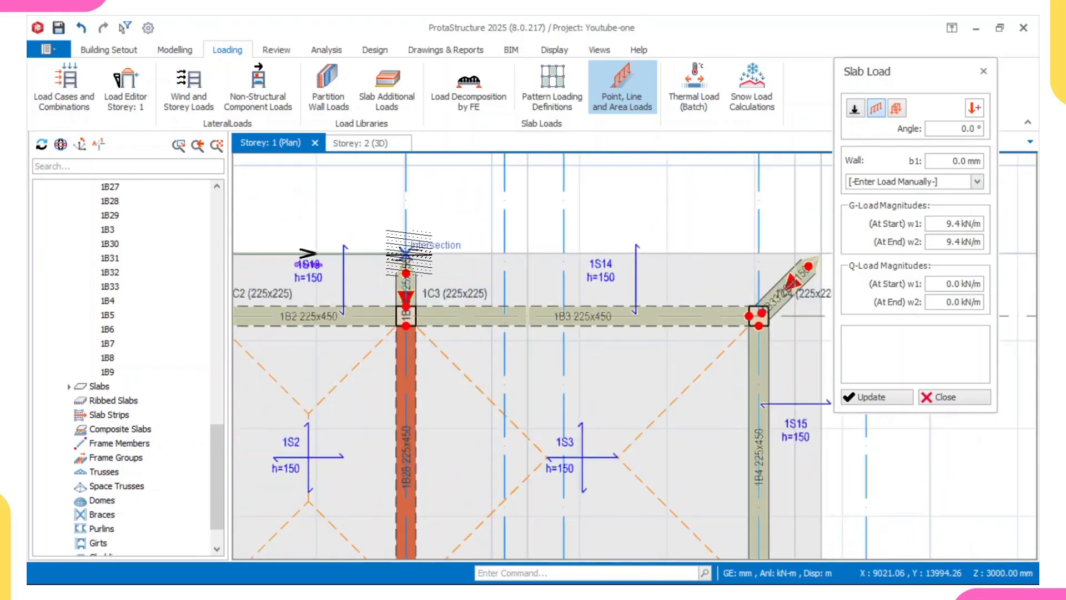
pyautogui.click(407, 254)
pyautogui.scroll(-1, 614, 230)
pyautogui.scroll(2, 713, 240)
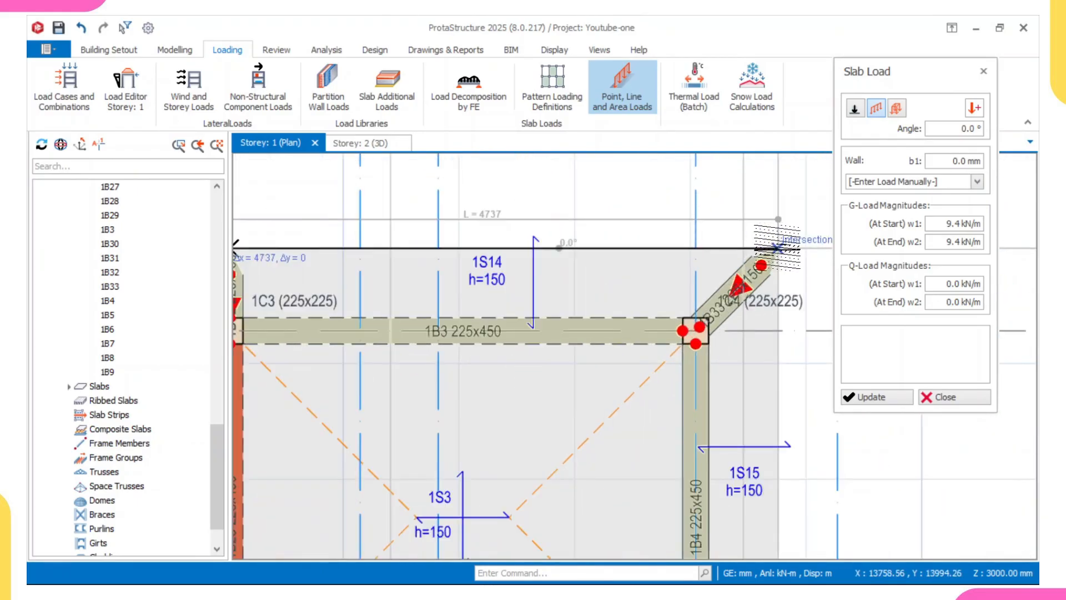
pyautogui.click(768, 243)
# - Draw the line load about 3825 mm long along the outer edge of slab 1S15, from the corner to axis B
pyautogui.scroll(-2, 768, 243)
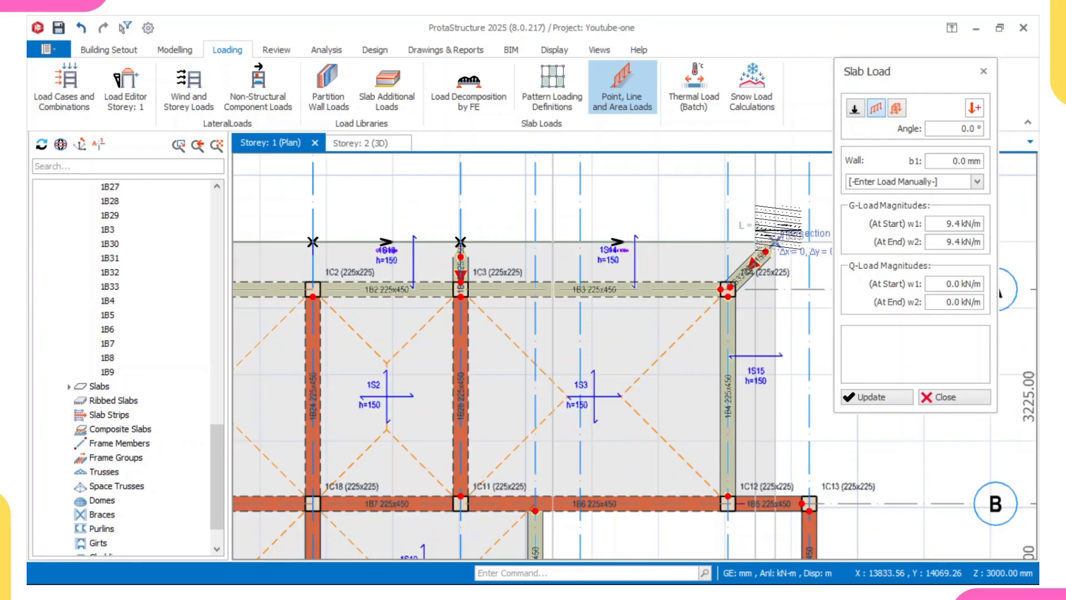
pyautogui.scroll(-3, 777, 333)
pyautogui.scroll(2, 777, 323)
pyautogui.scroll(2, 777, 325)
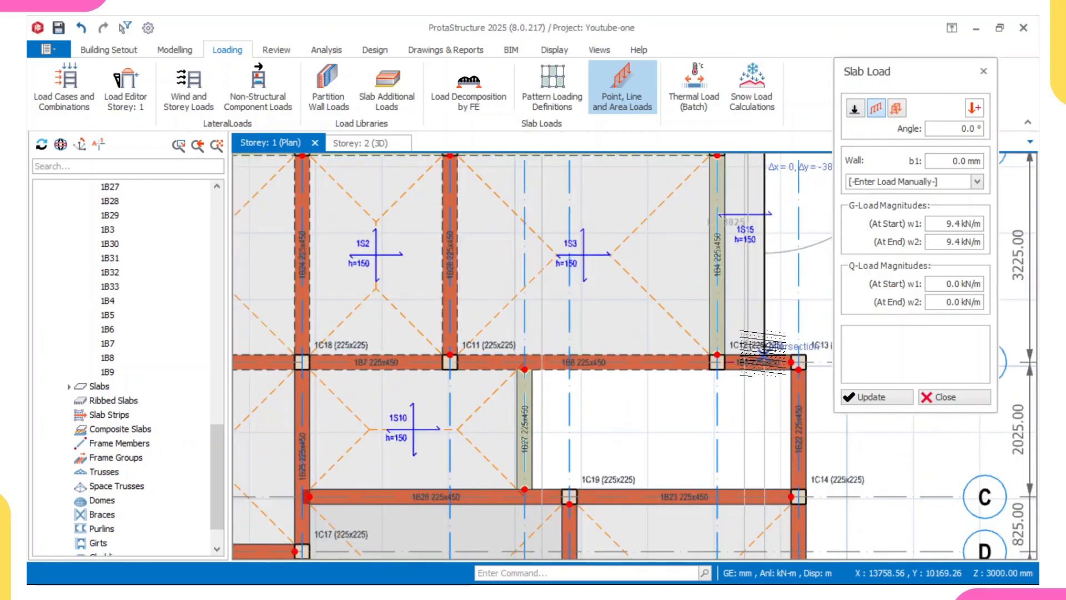
pyautogui.scroll(-3, 744, 333)
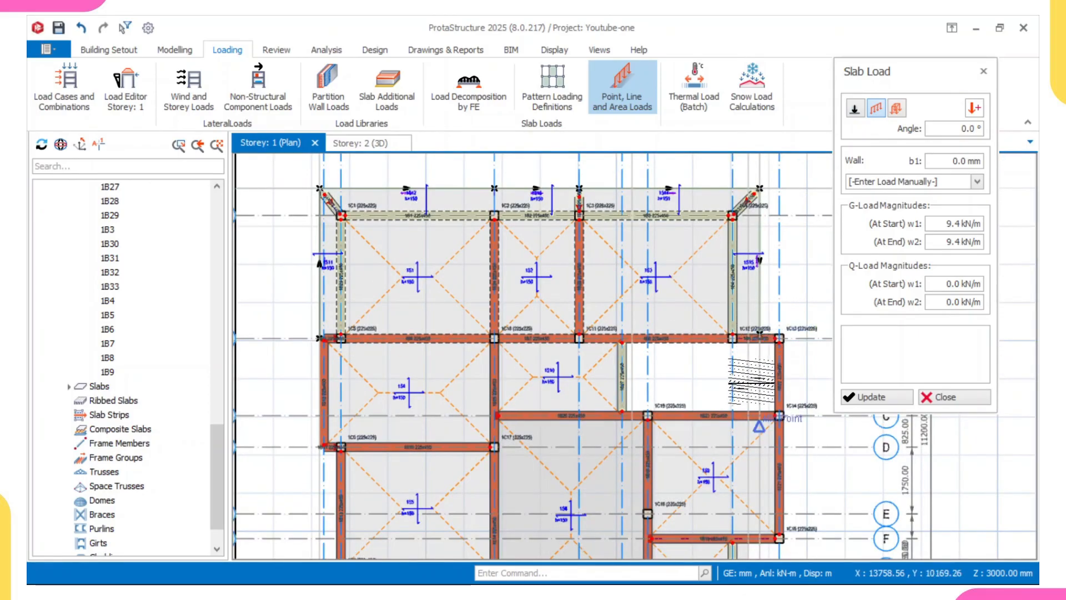
# - Set the slab line load's G-load magnitudes to 1.0 kN/m at both start and end
pyautogui.scroll(-2, 772, 331)
pyautogui.scroll(4, 721, 347)
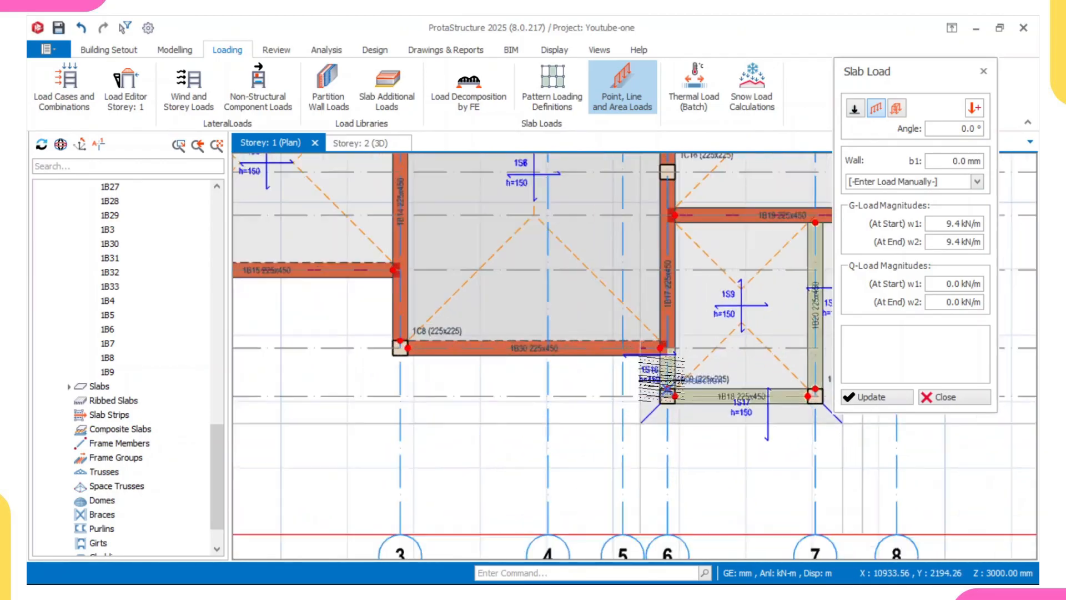
pyautogui.moveTo(675, 404); pyautogui.dragTo(475, 404, button='middle')
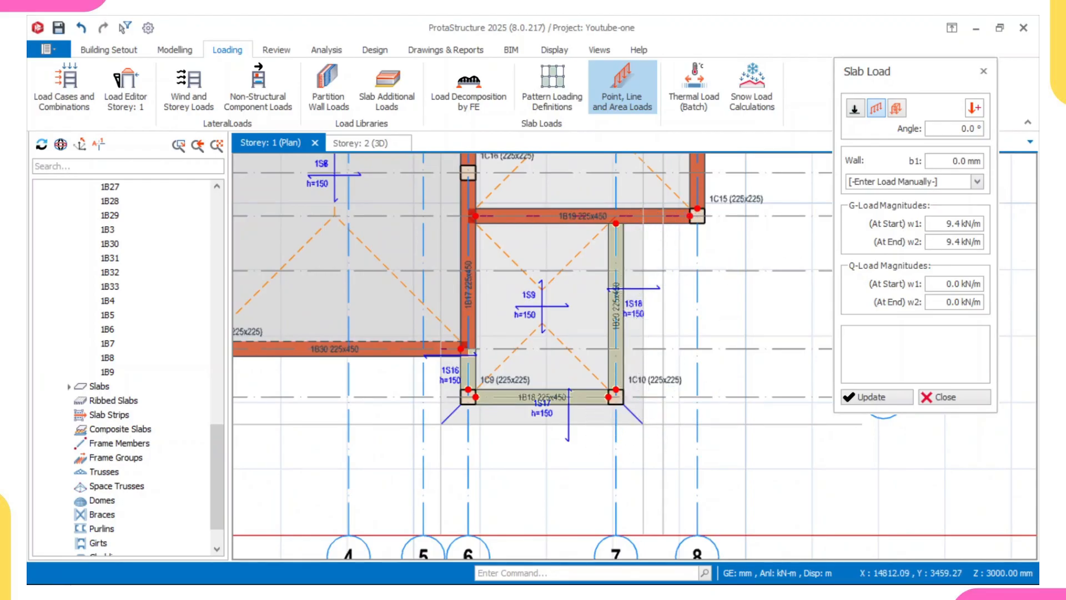
pyautogui.click(963, 223)
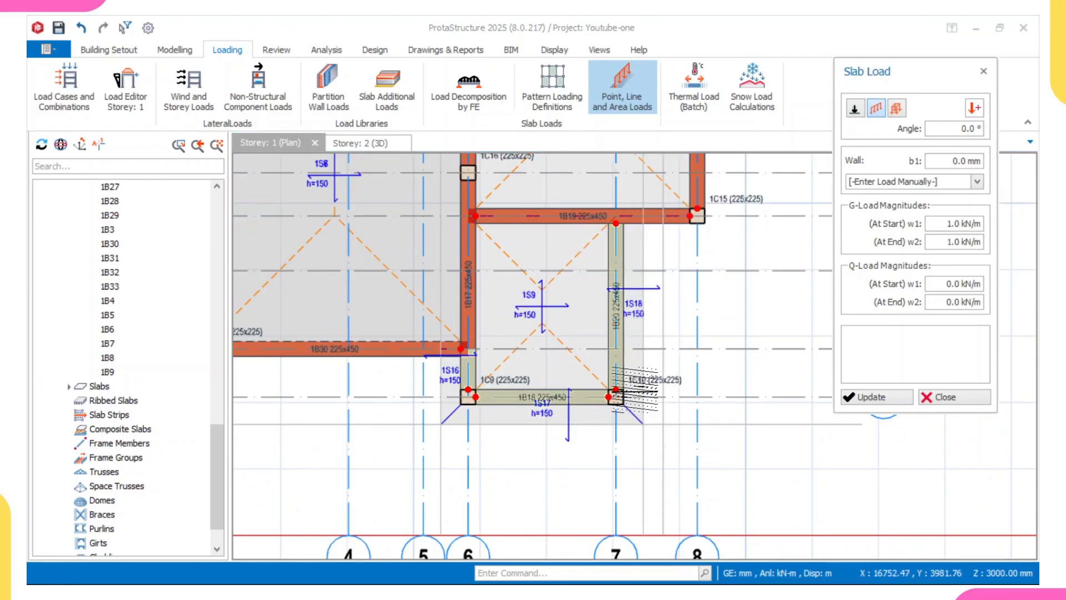
# - Draw line loads along the outer edge of slab 1S16 down to its corner and about 3050 mm along the outer edge of slab 1S17
pyautogui.scroll(2, 447, 366)
pyautogui.click(435, 348)
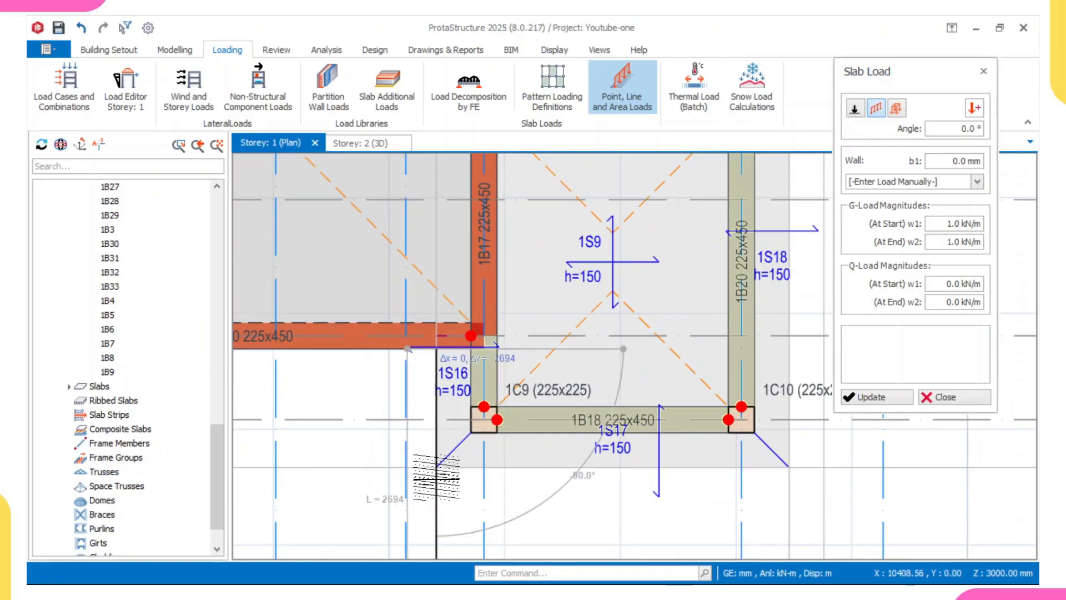
pyautogui.click(435, 468)
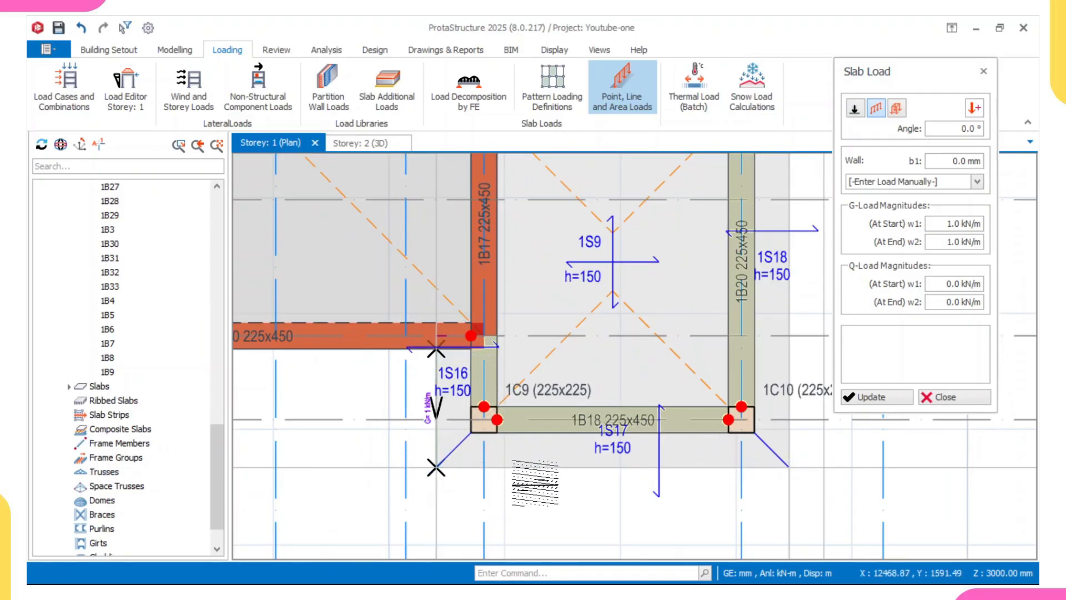
pyautogui.click(436, 468)
pyautogui.click(788, 468)
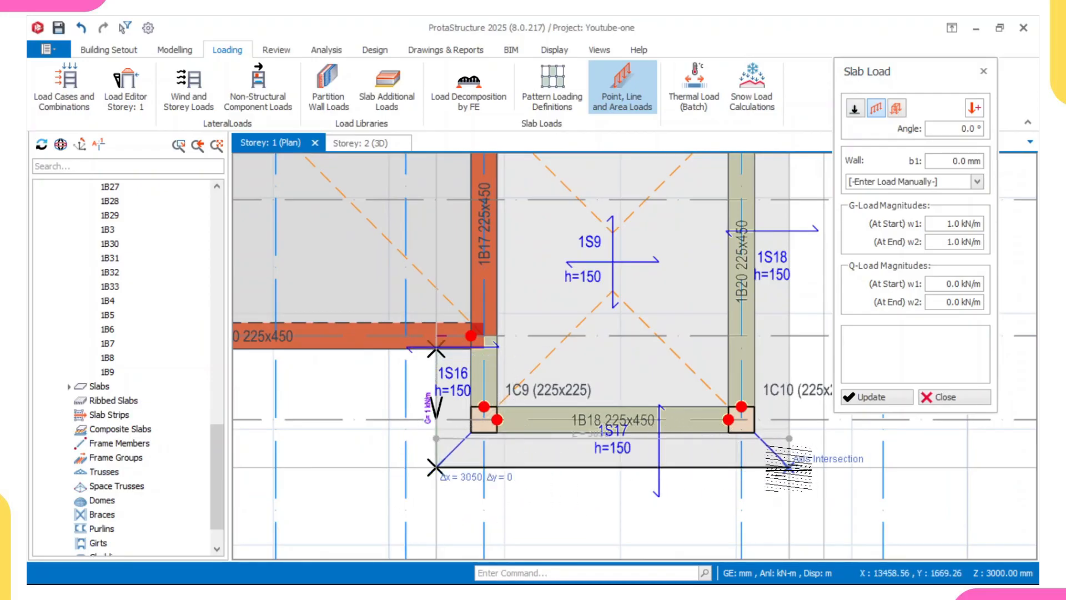
# - Draw the line load about 3025 mm long along the outer edge of slab 1S18, from the corner to beam 1B19, and end the command
pyautogui.scroll(-2, 789, 439)
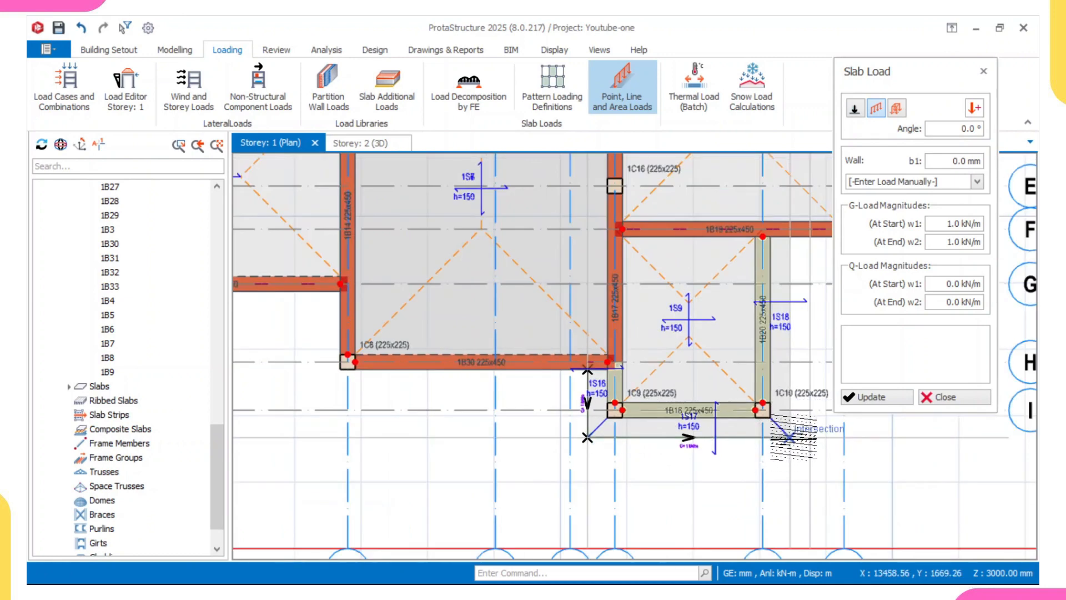
pyautogui.click(792, 436)
pyautogui.moveTo(800, 315); pyautogui.dragTo(787, 415, button='middle')
pyautogui.scroll(2, 786, 269)
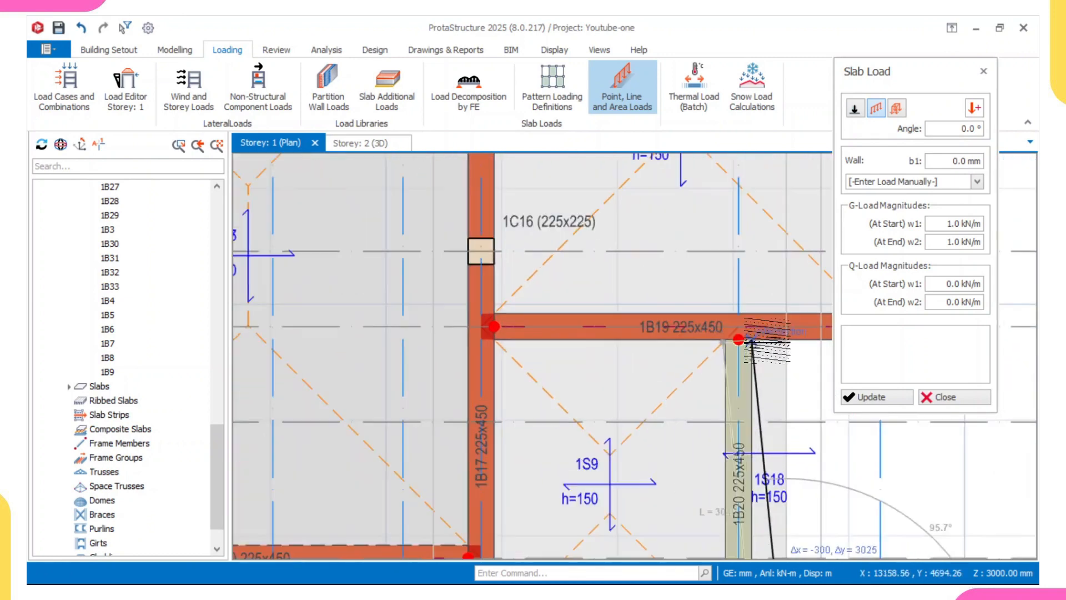
pyautogui.click(786, 339)
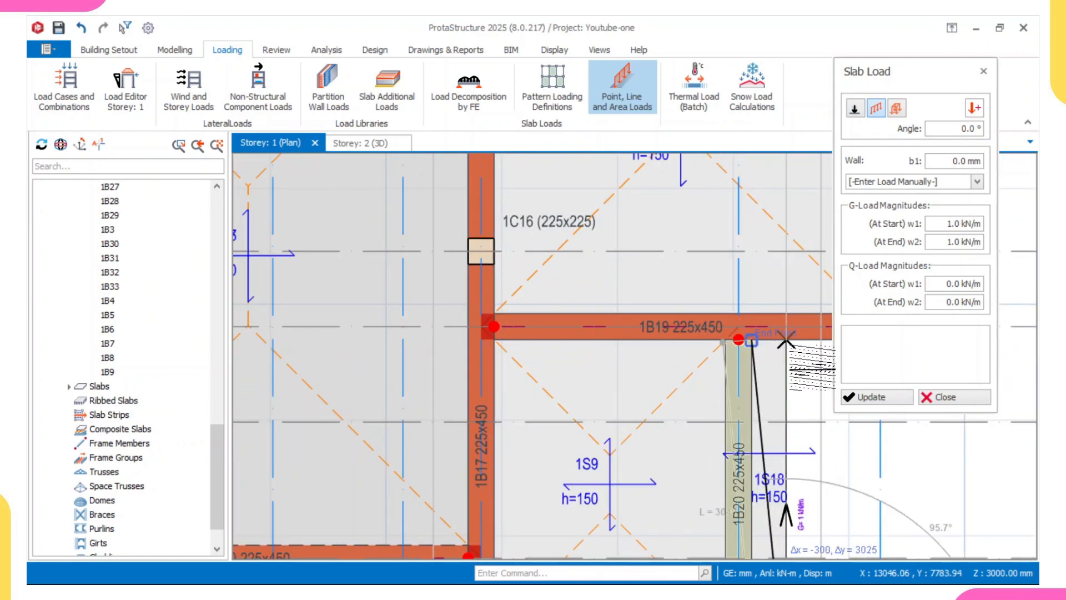
pyautogui.press('Escape')
pyautogui.scroll(-3, 786, 340)
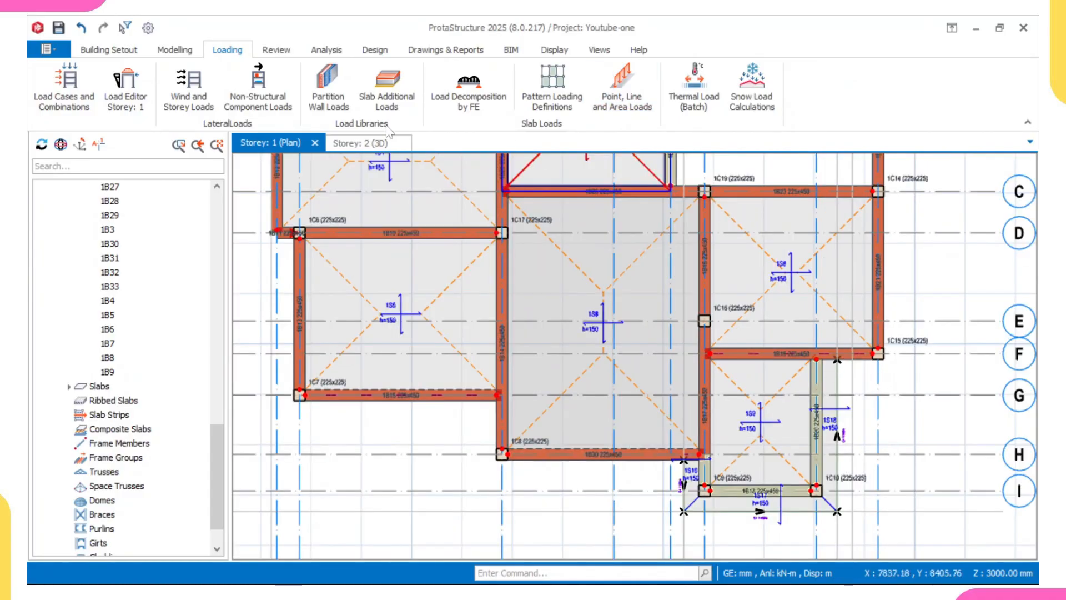
# - Examine the wall loads and cantilever slab line loads from several sides in the 3D view, and return to the storey 1 plan
pyautogui.click(356, 143)
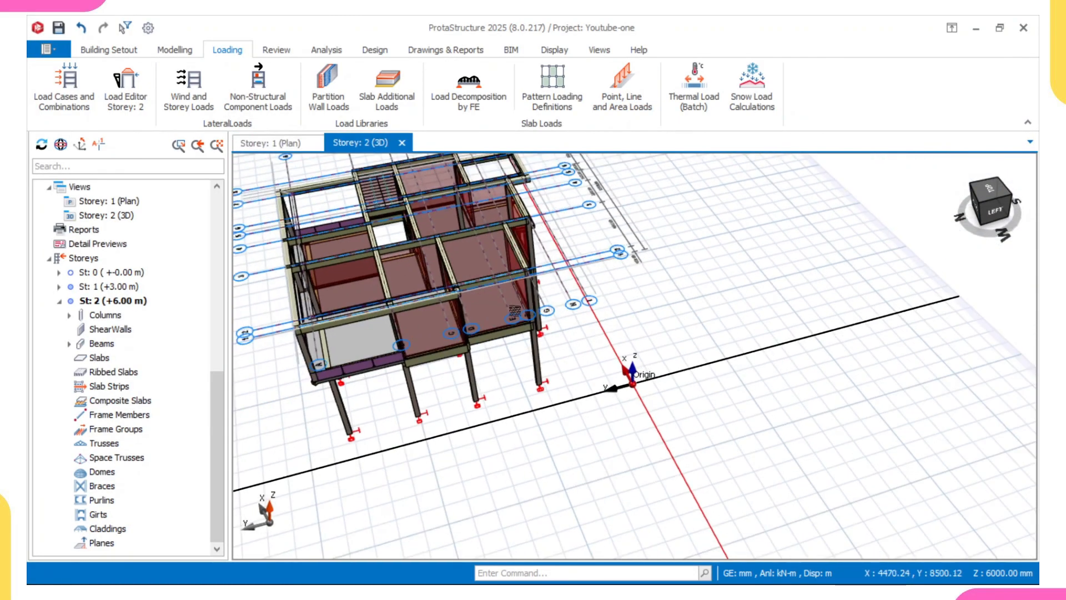
pyautogui.moveTo(646, 323); pyautogui.dragTo(654, 307, button='middle')
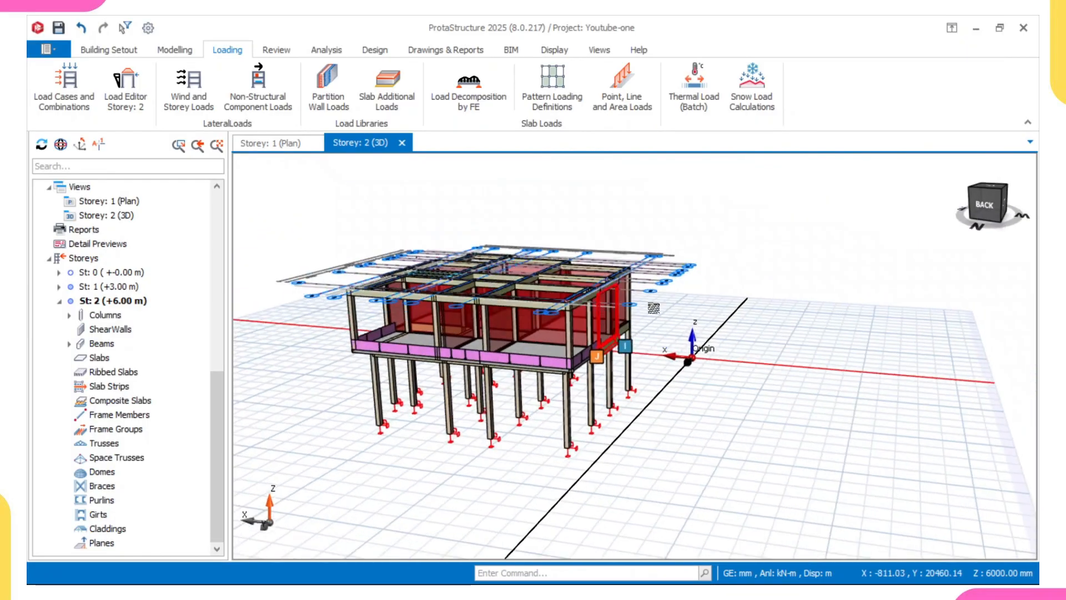
pyautogui.moveTo(403, 349); pyautogui.dragTo(536, 385, button='middle')
pyautogui.scroll(2, 401, 386)
pyautogui.moveTo(402, 386); pyautogui.dragTo(455, 372, button='middle')
pyautogui.scroll(3, 481, 371)
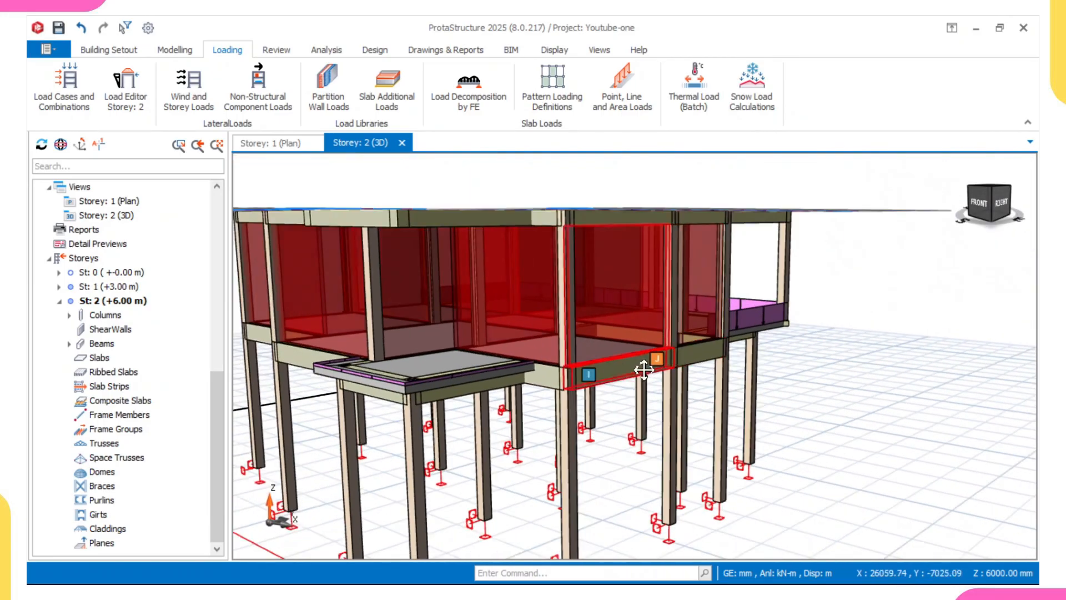
pyautogui.moveTo(675, 367)
pyautogui.mouseDown(button='middle')
pyautogui.moveTo(711, 327)
pyautogui.moveTo(670, 336)
pyautogui.moveTo(753, 327)
pyautogui.mouseUp(button='middle')
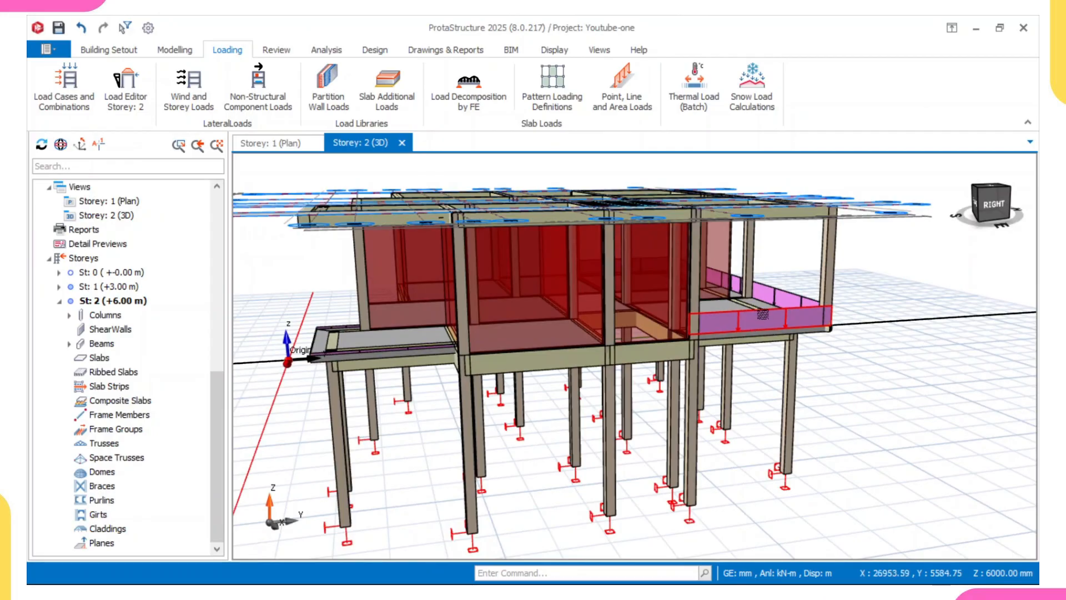
pyautogui.scroll(2, 320, 351)
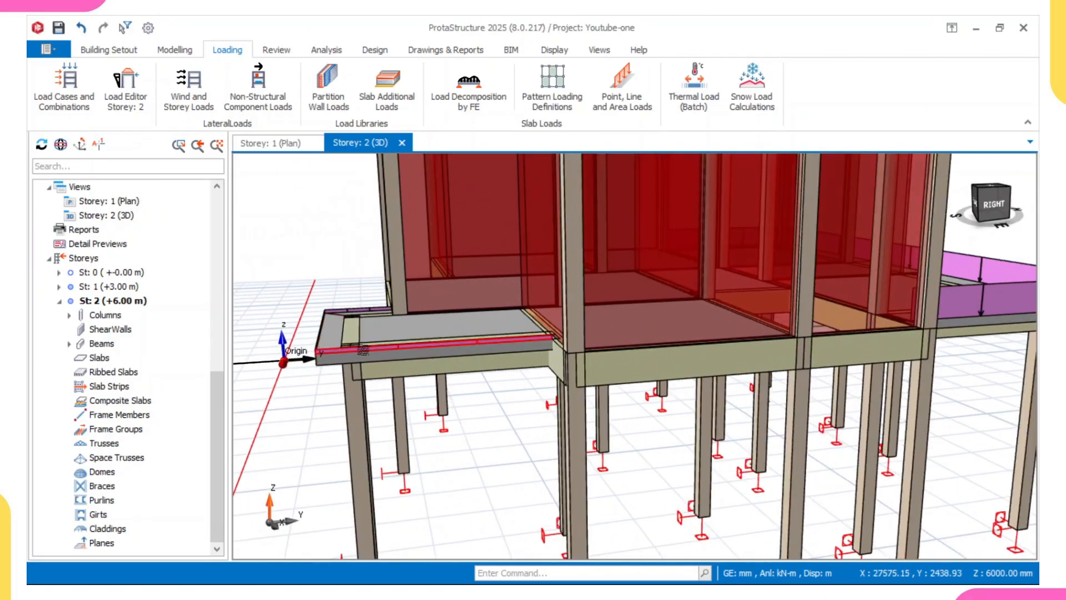
pyautogui.moveTo(376, 349)
pyautogui.scroll(-3, 376, 349)
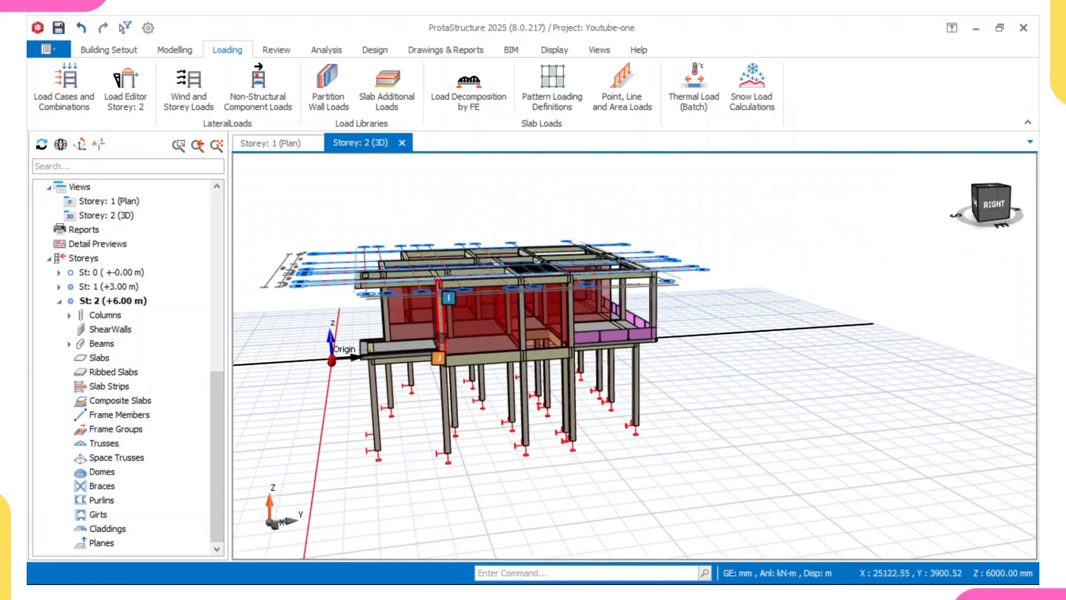
pyautogui.moveTo(439, 355); pyautogui.dragTo(577, 375, button='middle')
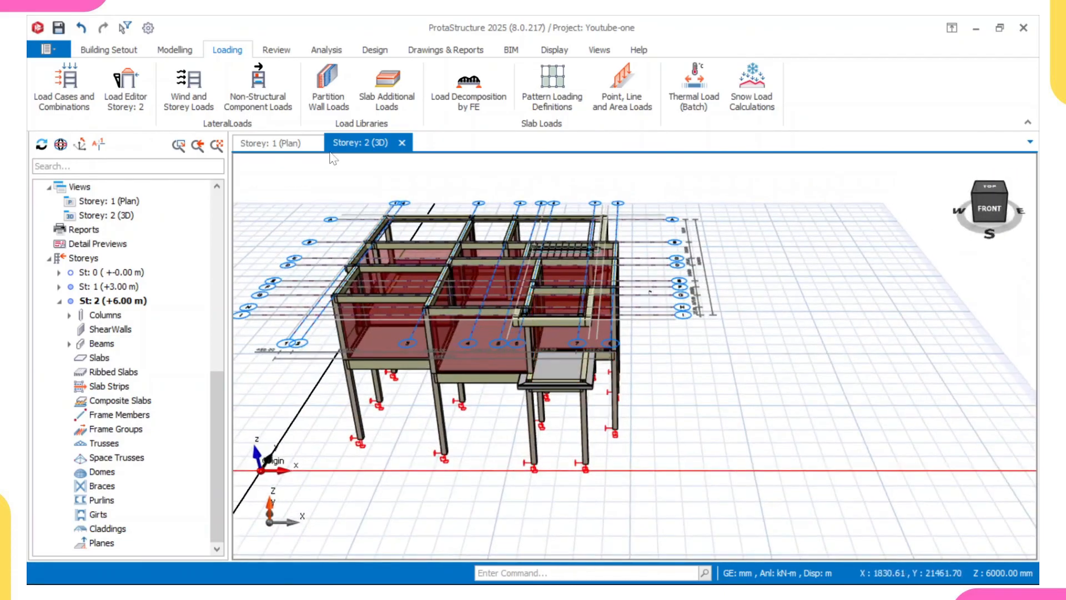
pyautogui.click(276, 143)
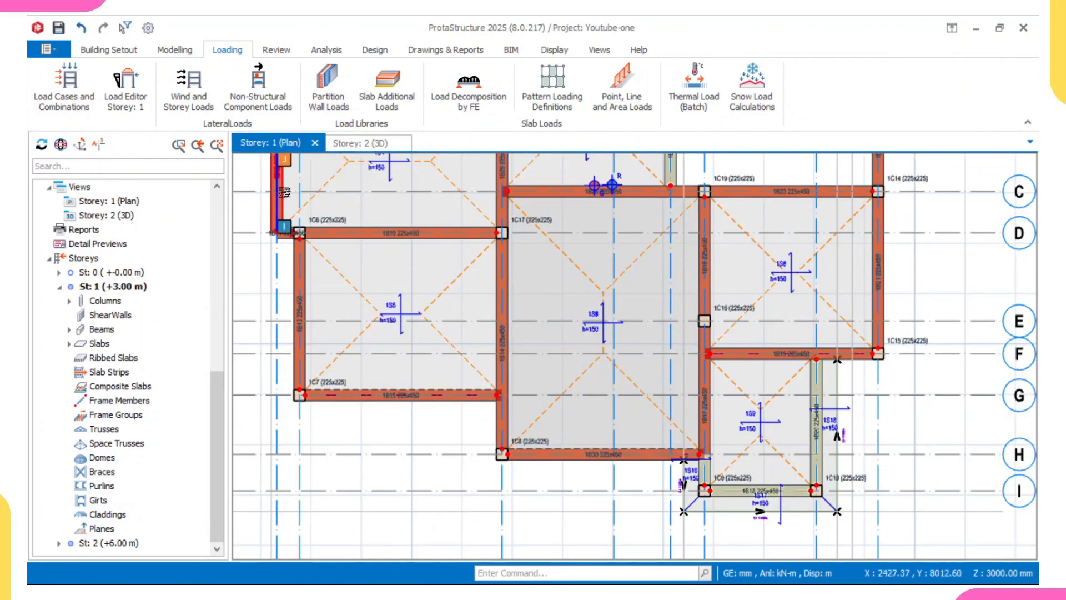
pyautogui.scroll(-5, 360, 348)
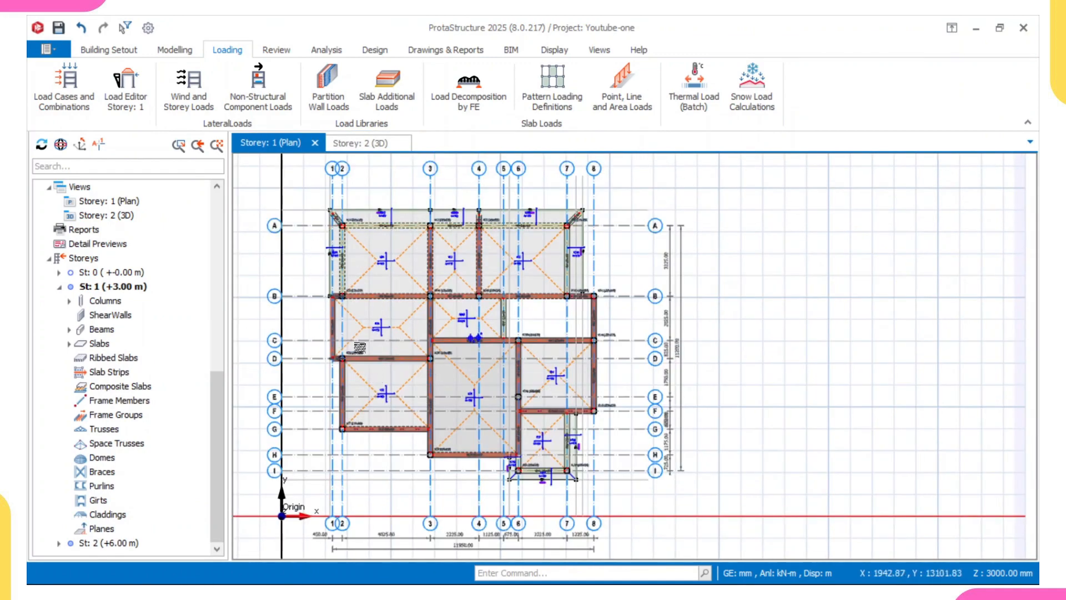
pyautogui.moveTo(413, 310)
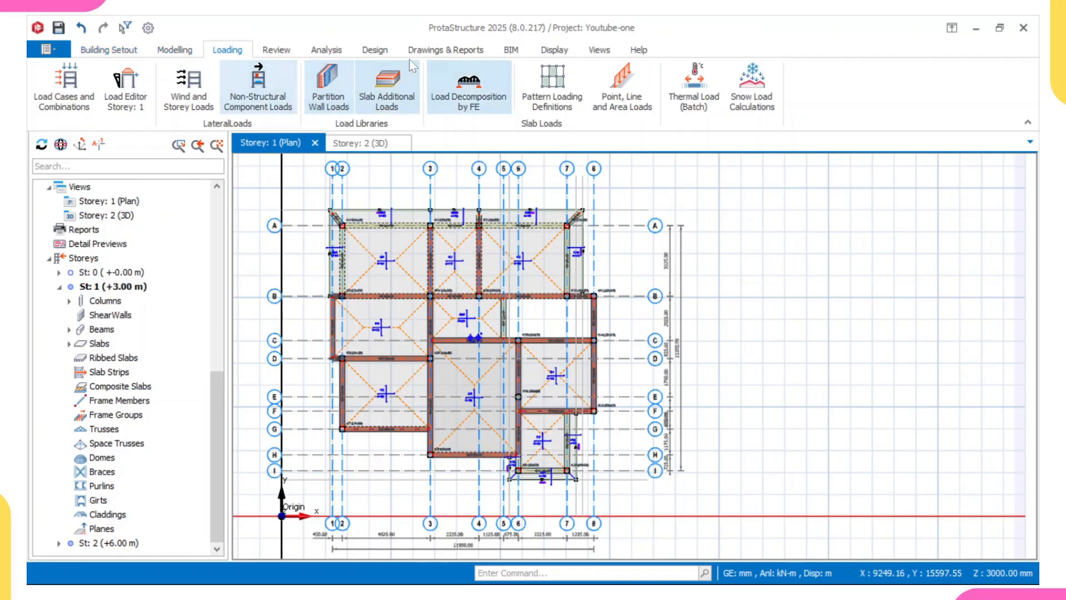
pyautogui.click(109, 49)
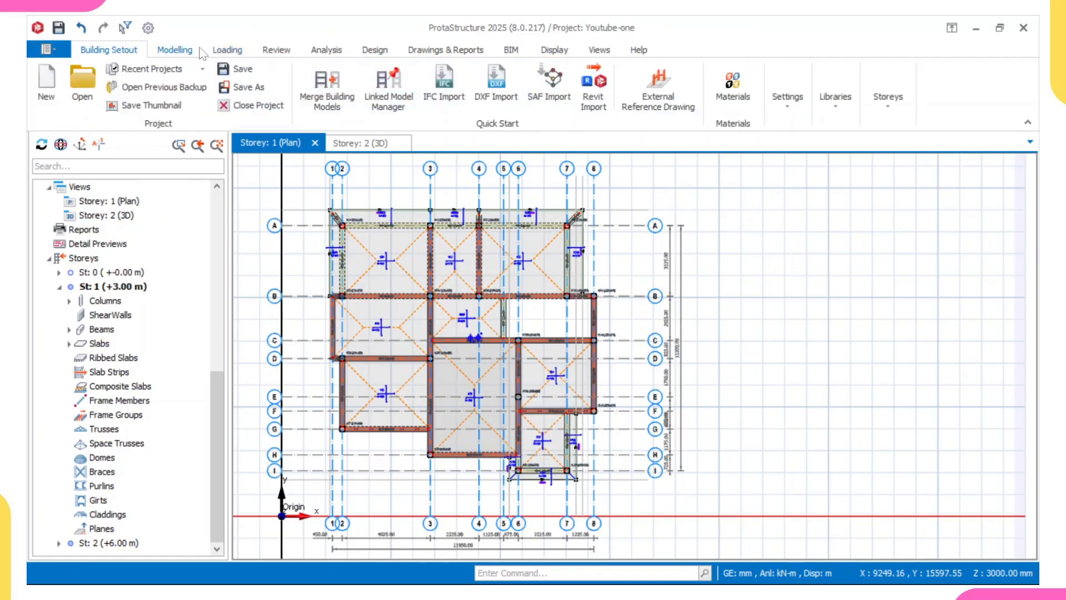
pyautogui.click(893, 103)
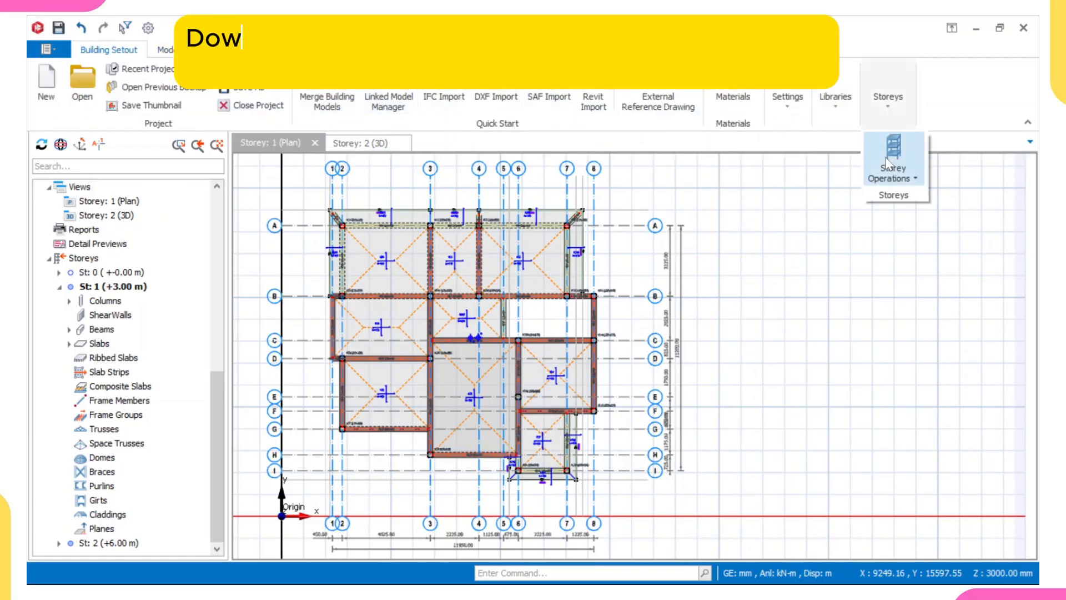
pyautogui.click(888, 169)
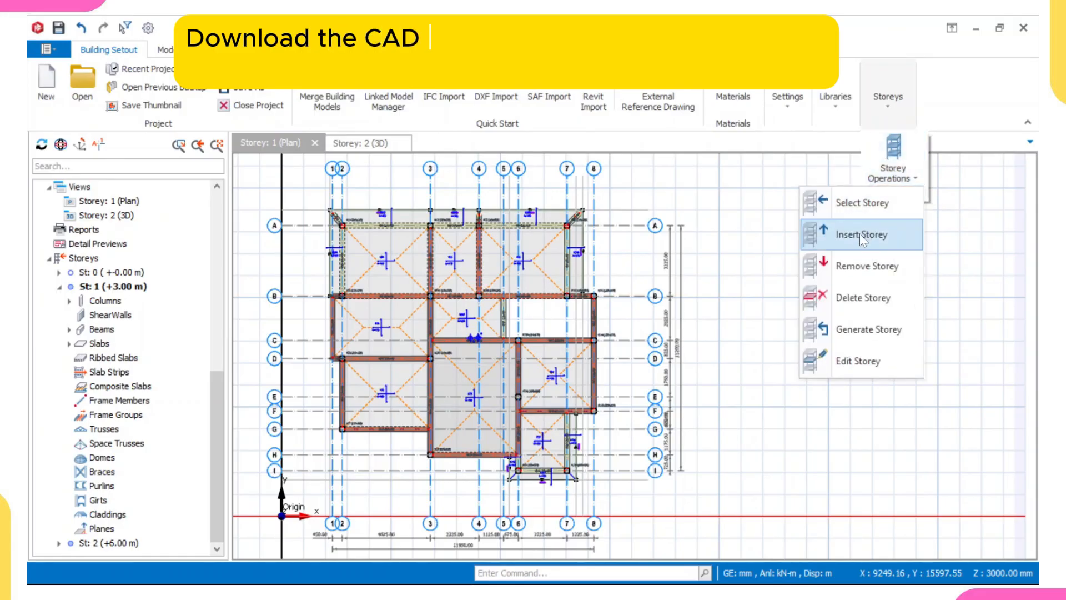
pyautogui.click(859, 234)
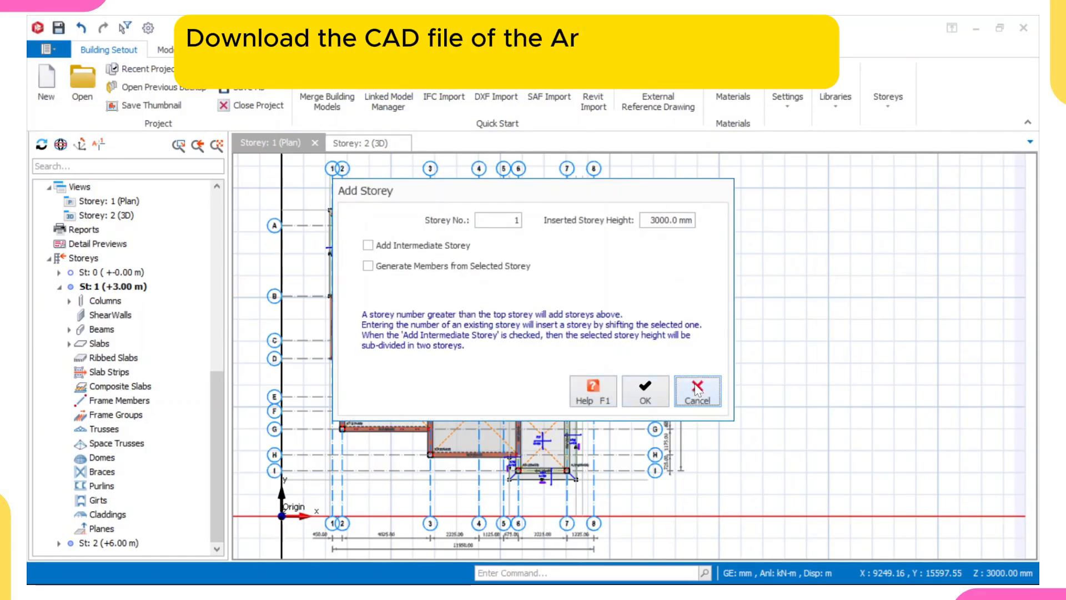
pyautogui.click(696, 393)
# - Set the foundation depth to 1200 mm in the storey settings and accept the change
pyautogui.click(884, 110)
pyautogui.click(891, 169)
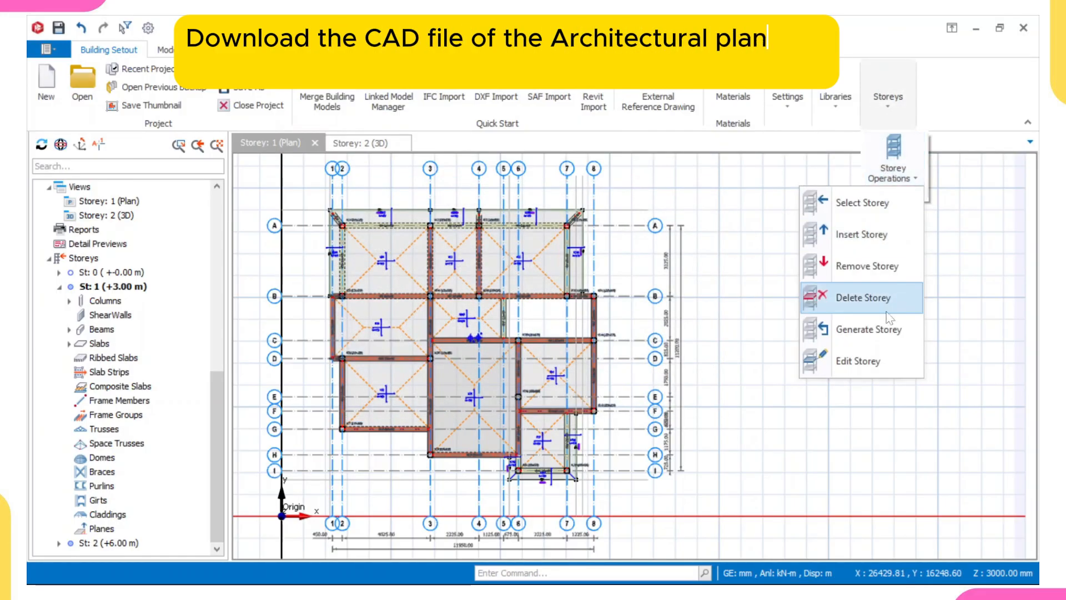
pyautogui.click(859, 362)
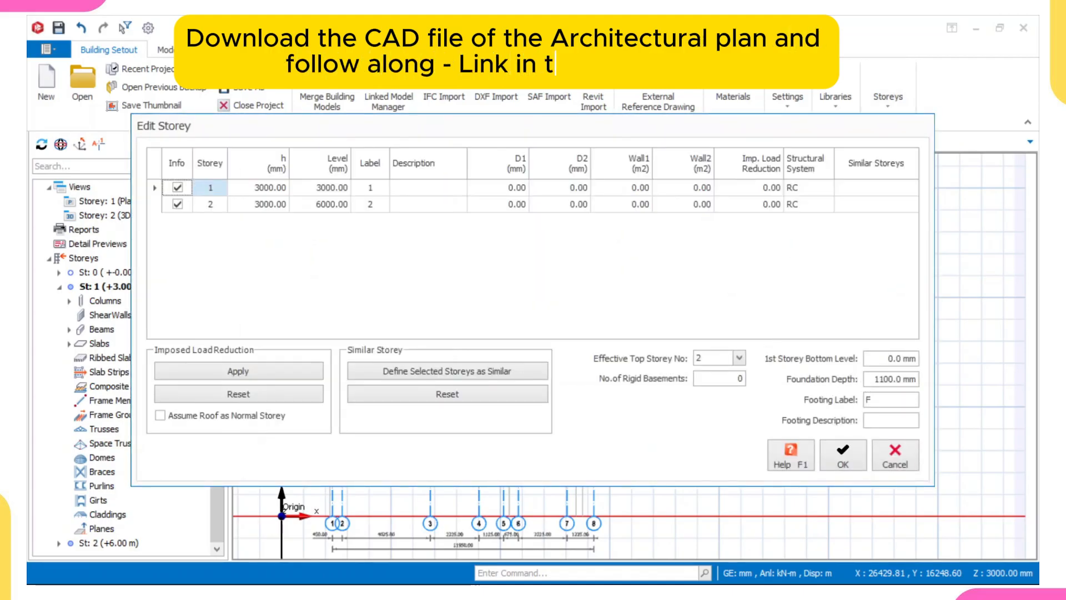
pyautogui.click(874, 379)
pyautogui.doubleClick(875, 378)
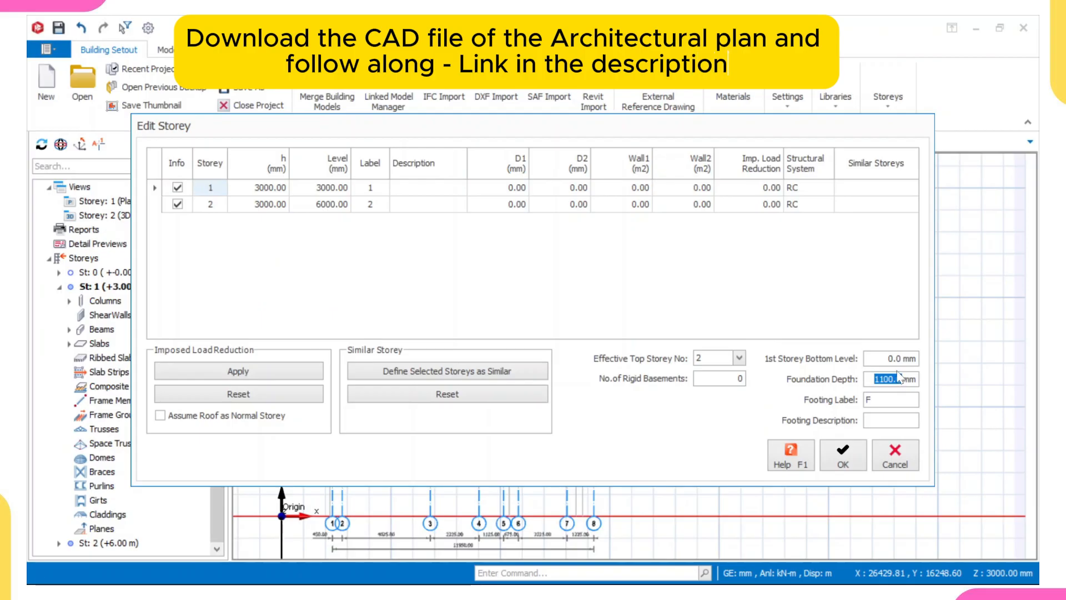
pyautogui.write('1')
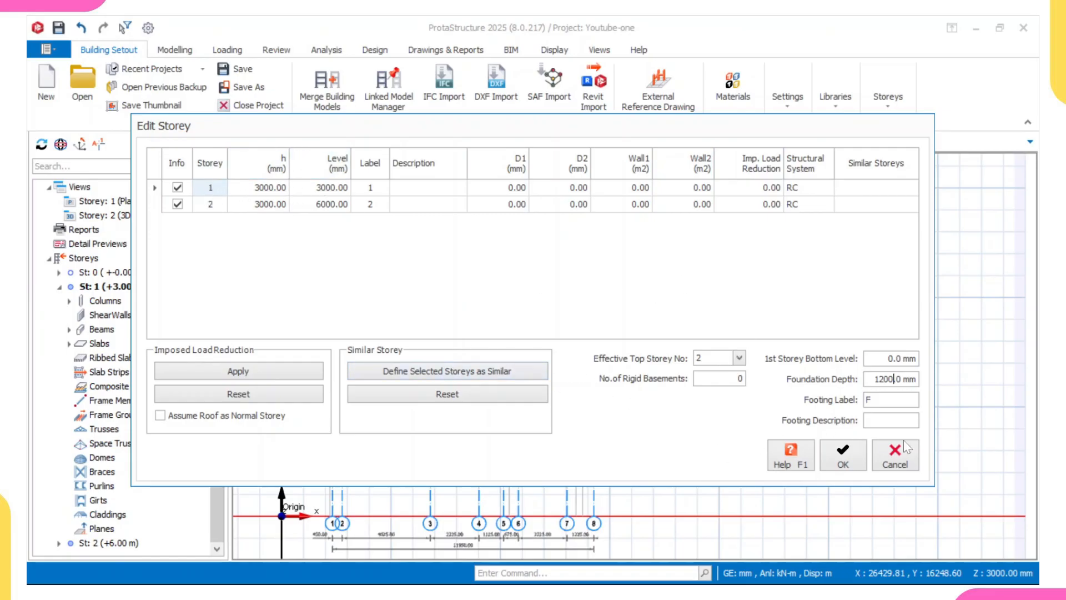
pyautogui.click(826, 456)
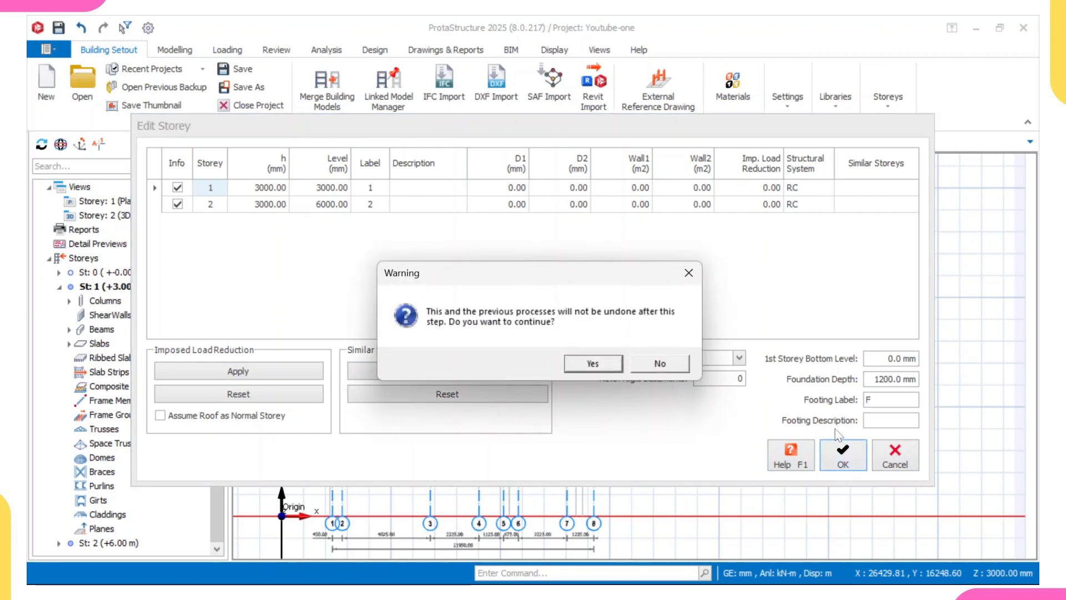
pyautogui.click(594, 365)
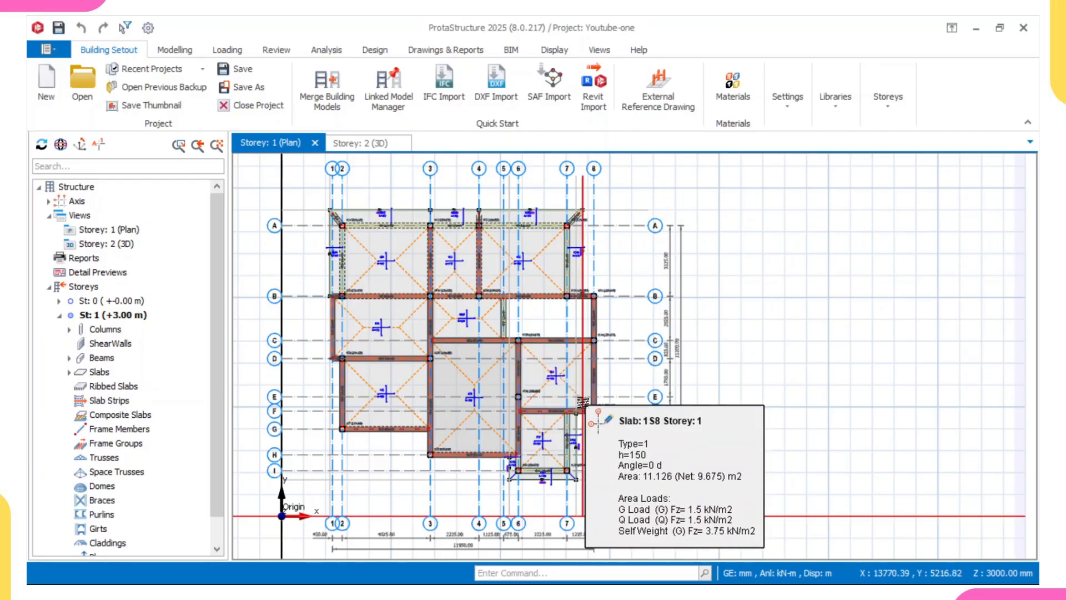
# - Examine the beam, column and slab labels between axes A and B on the storey 1 plan, including slab 1S1
pyautogui.scroll(3, 363, 231)
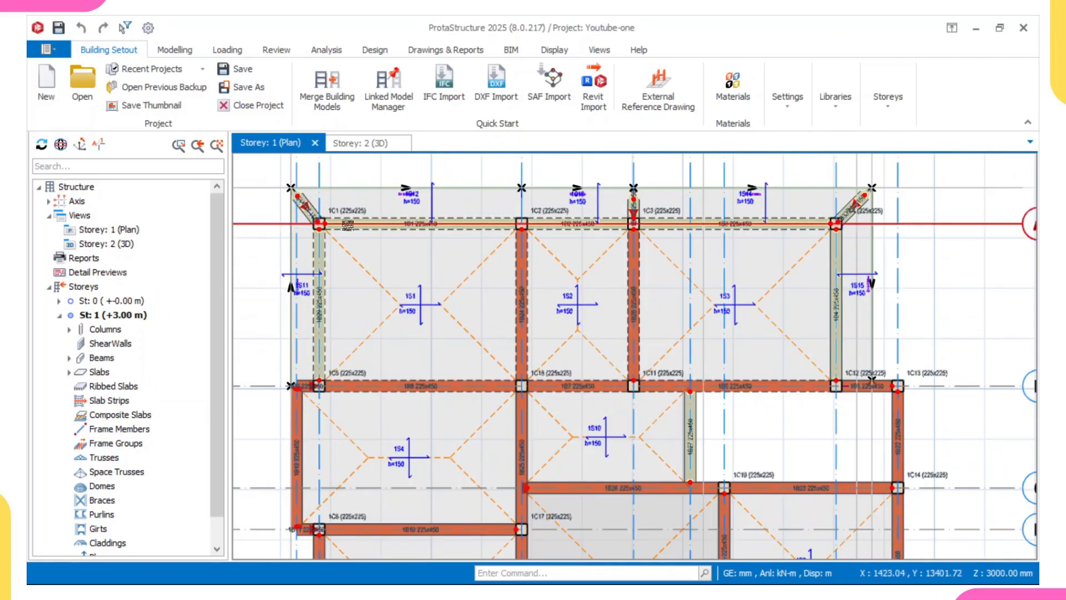
pyautogui.scroll(2, 367, 239)
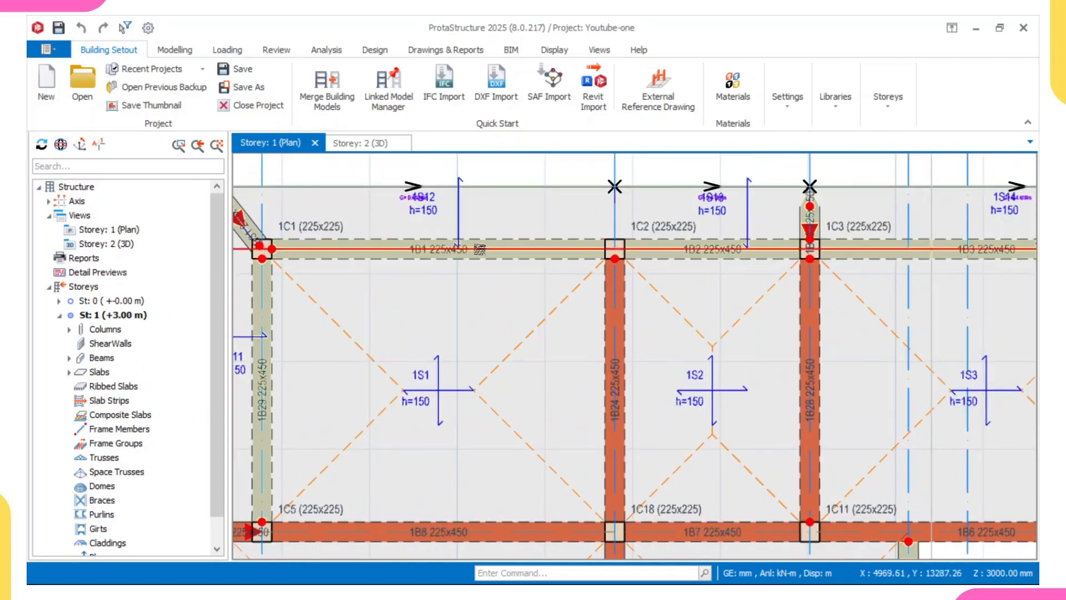
pyautogui.scroll(1, 425, 251)
pyautogui.moveTo(489, 251)
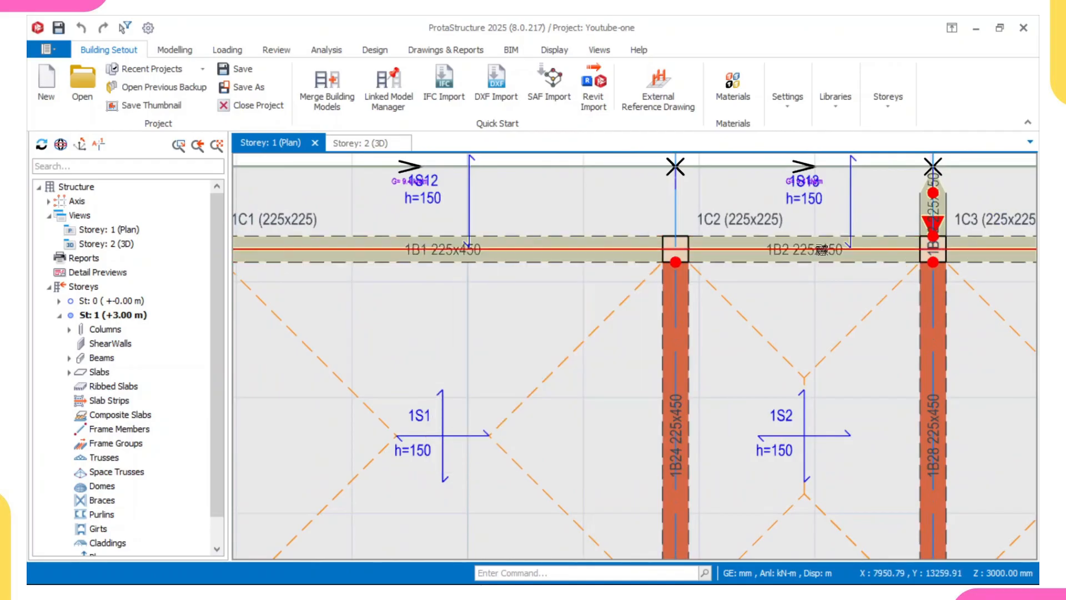
pyautogui.scroll(-5, 759, 283)
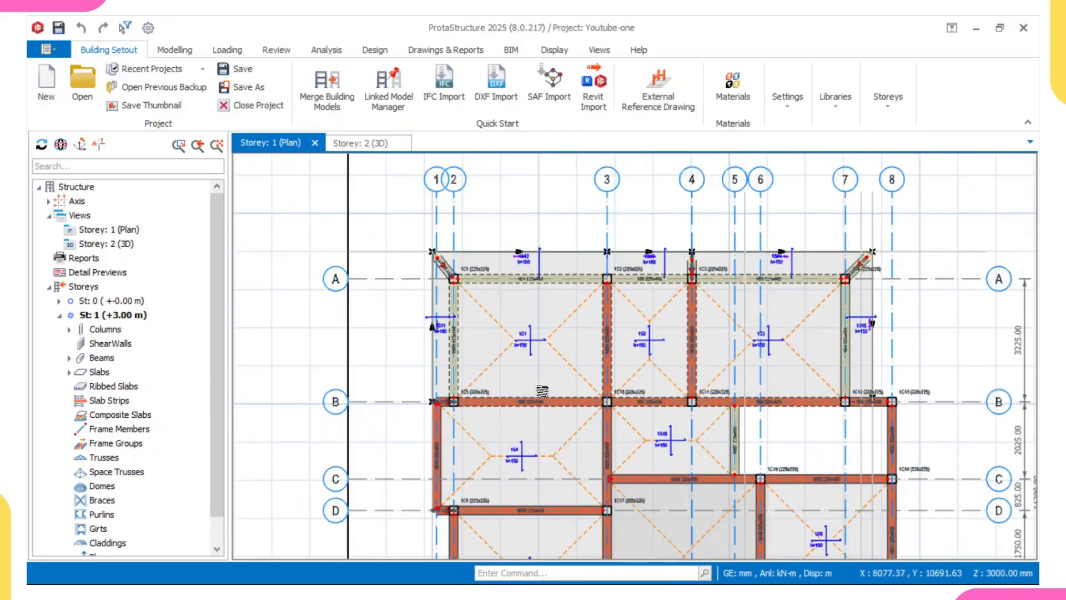
pyautogui.scroll(3, 541, 393)
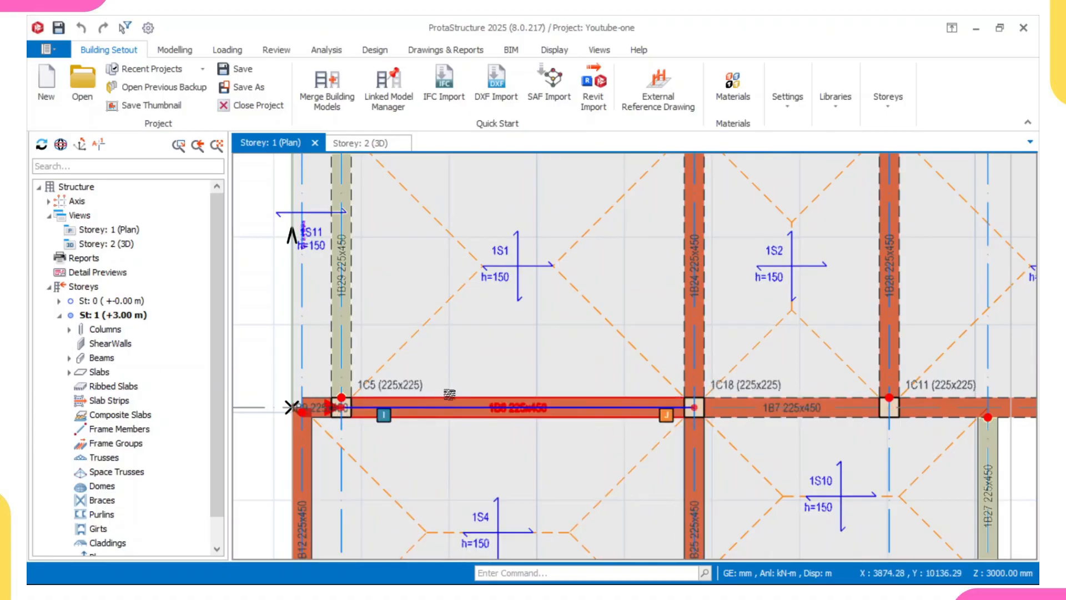
pyautogui.scroll(-2, 474, 389)
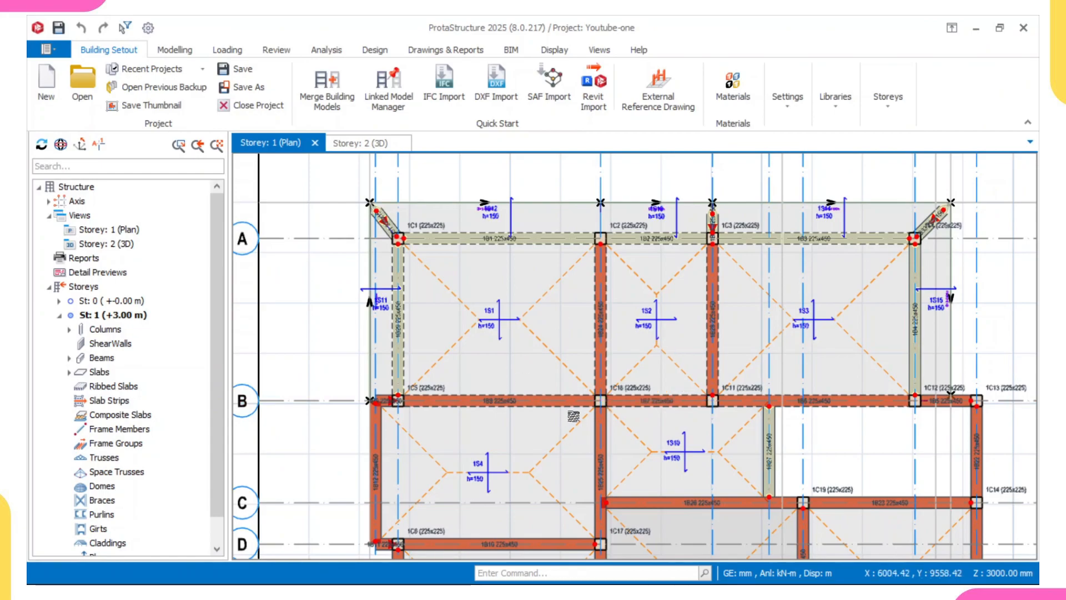
pyautogui.scroll(1, 415, 224)
pyautogui.scroll(1, 416, 224)
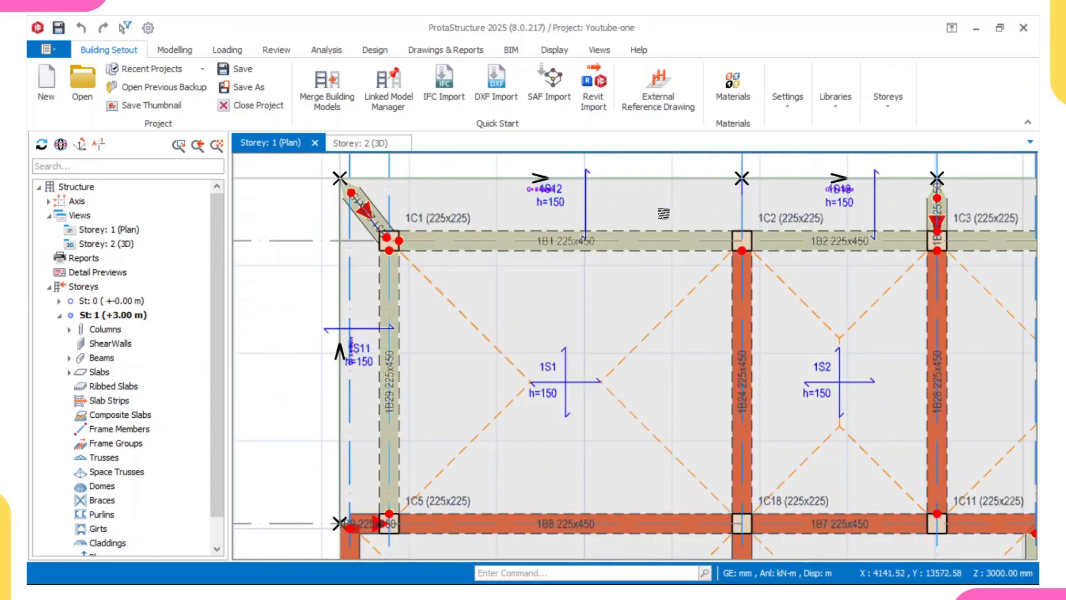
pyautogui.scroll(-2, 737, 214)
pyautogui.moveTo(731, 254); pyautogui.dragTo(564, 271, button='middle')
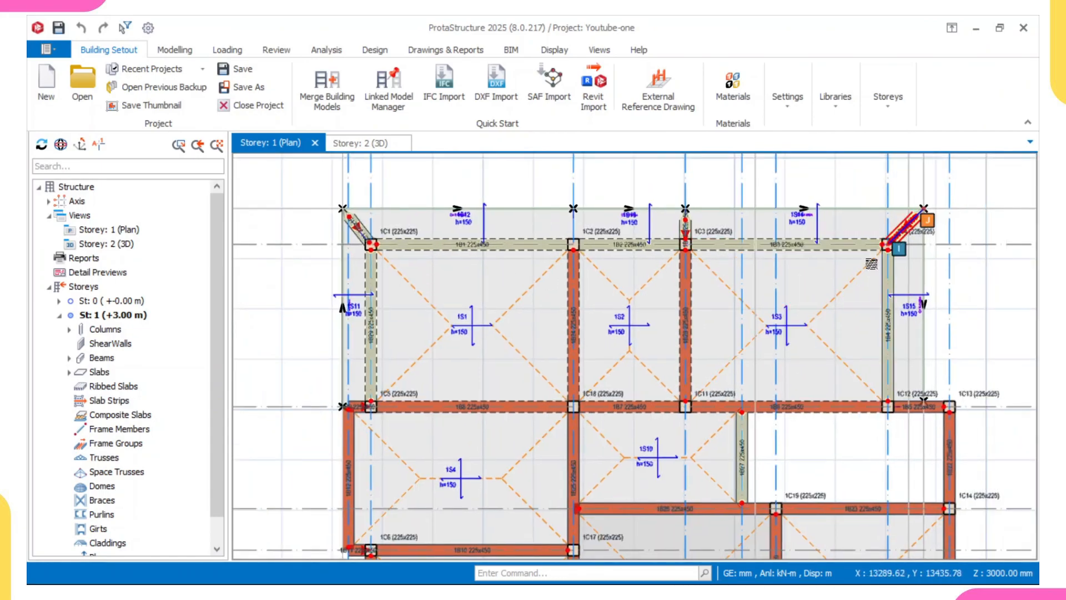
pyautogui.scroll(2, 341, 400)
pyautogui.scroll(-2, 433, 402)
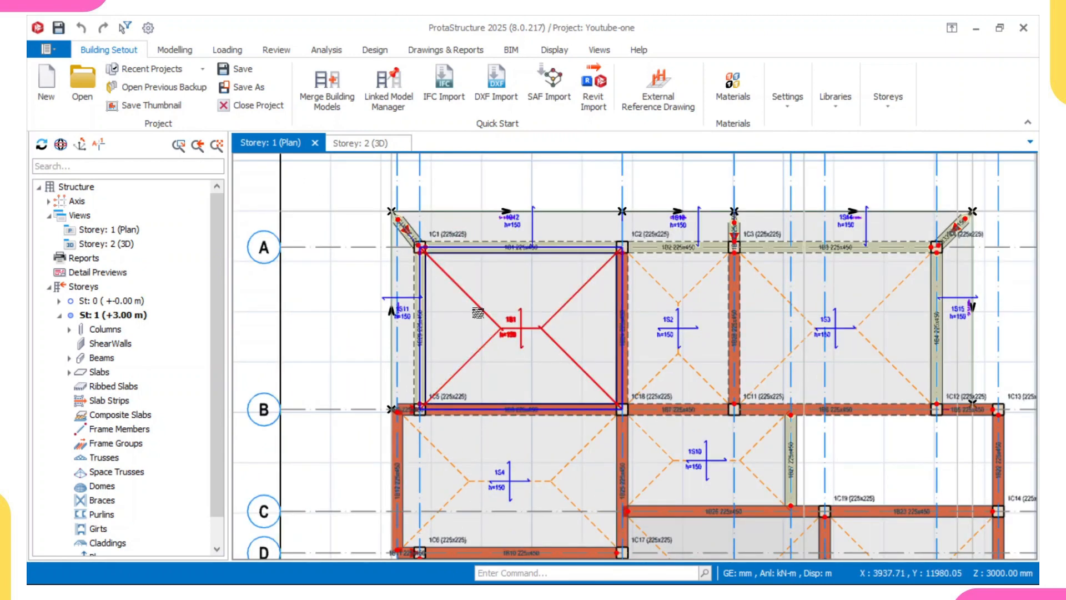
pyautogui.moveTo(478, 313)
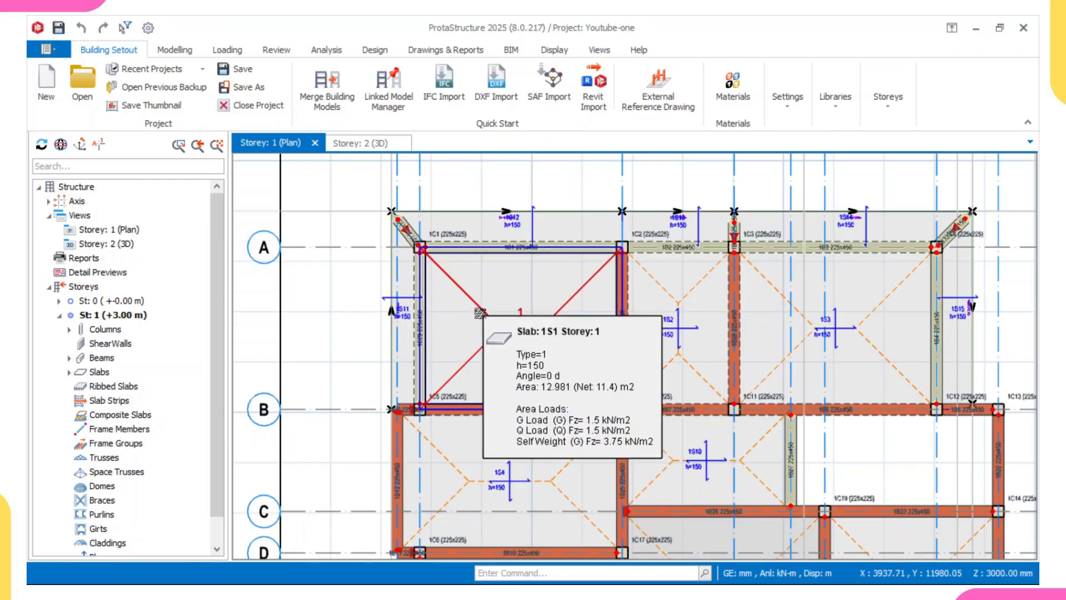
# - Examine the order of the beam labels along axes A, B and C before re-labelling the members
pyautogui.click(276, 50)
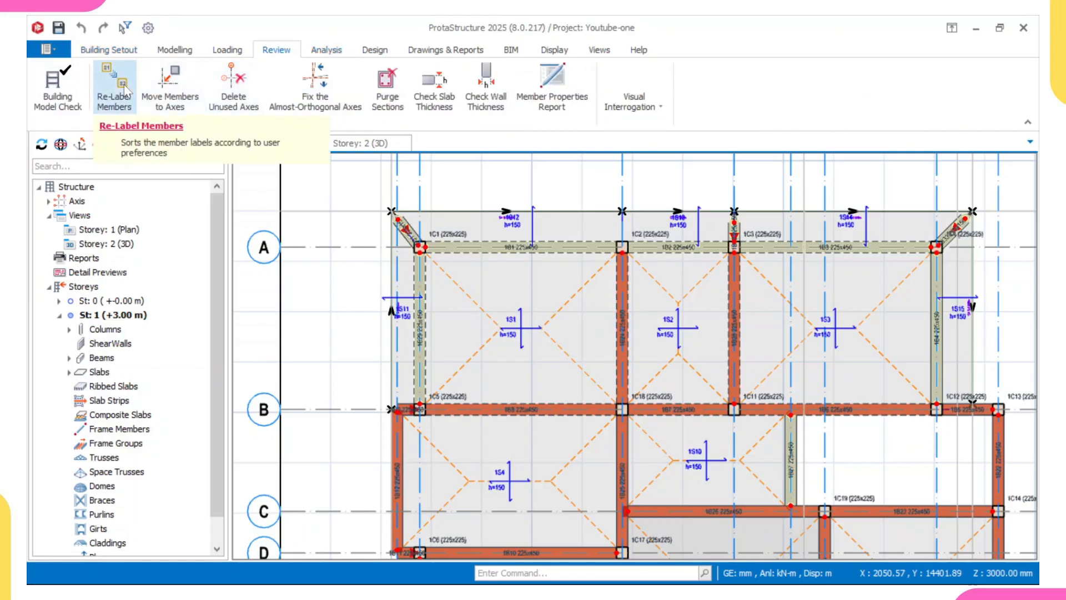
pyautogui.scroll(-4, 484, 315)
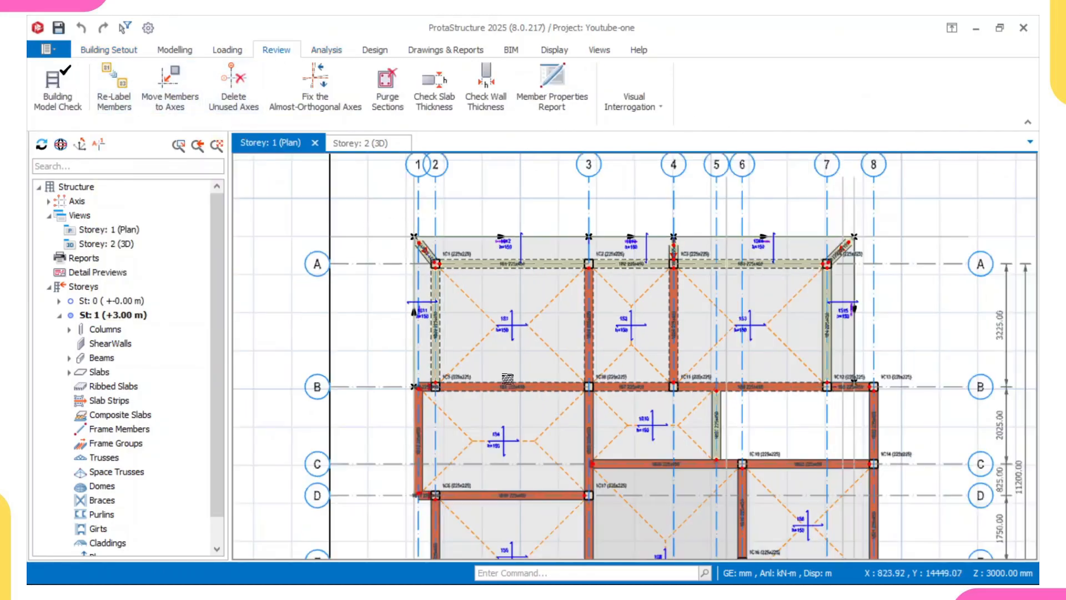
pyautogui.moveTo(477, 359); pyautogui.dragTo(411, 283, button='middle')
pyautogui.scroll(5, 411, 283)
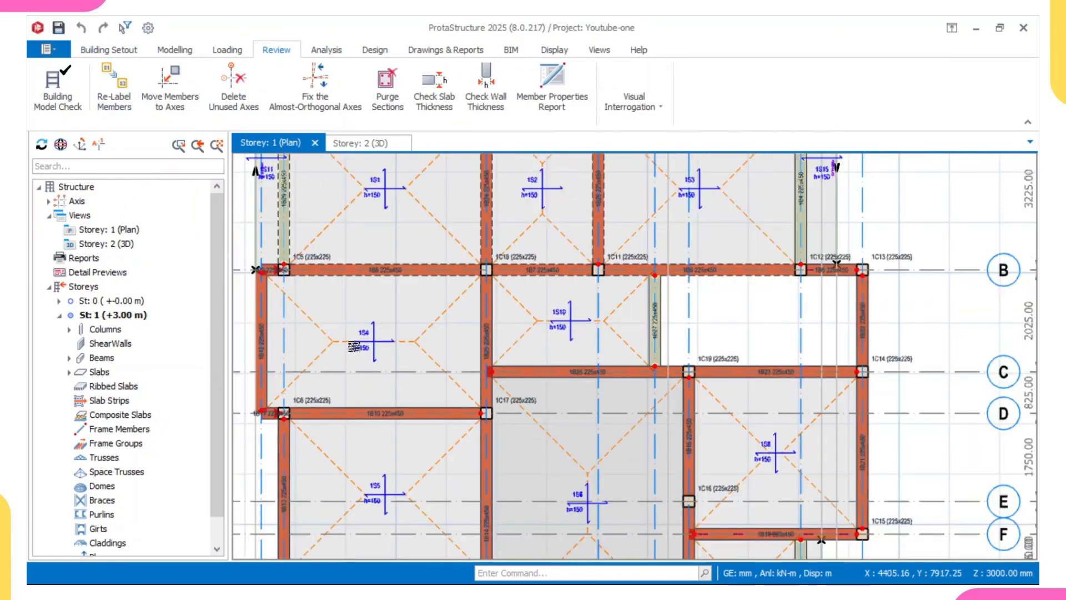
pyautogui.moveTo(362, 307); pyautogui.dragTo(378, 356, button='middle')
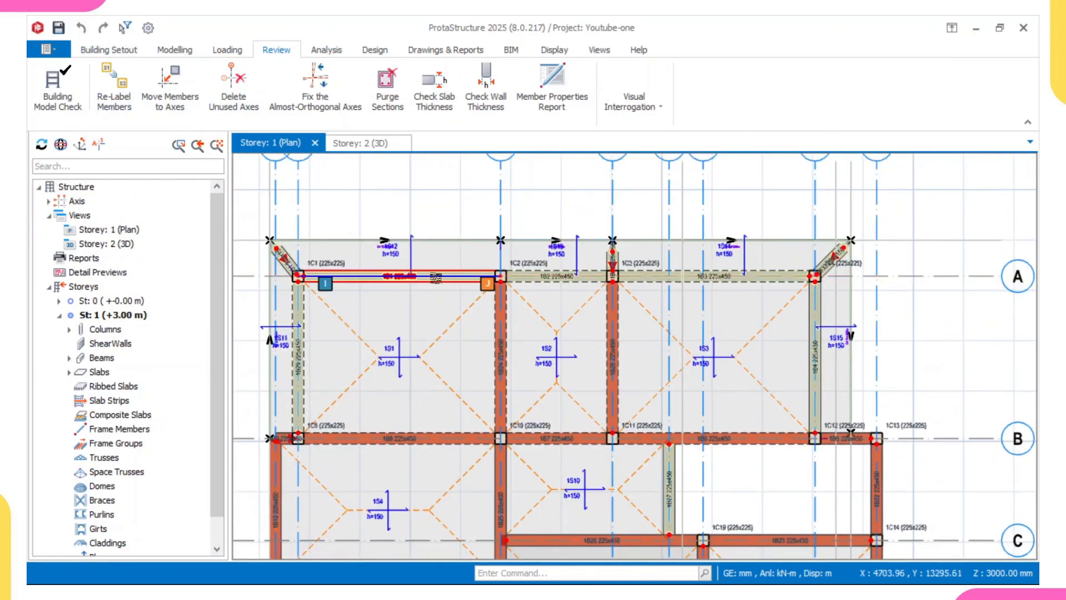
pyautogui.scroll(1, 268, 451)
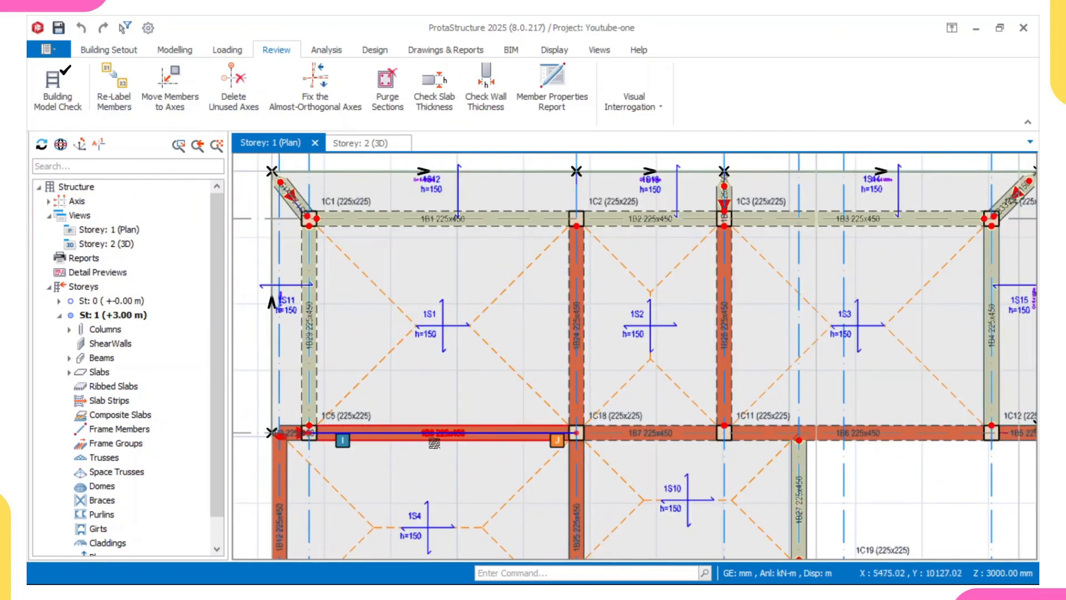
pyautogui.scroll(2, 272, 428)
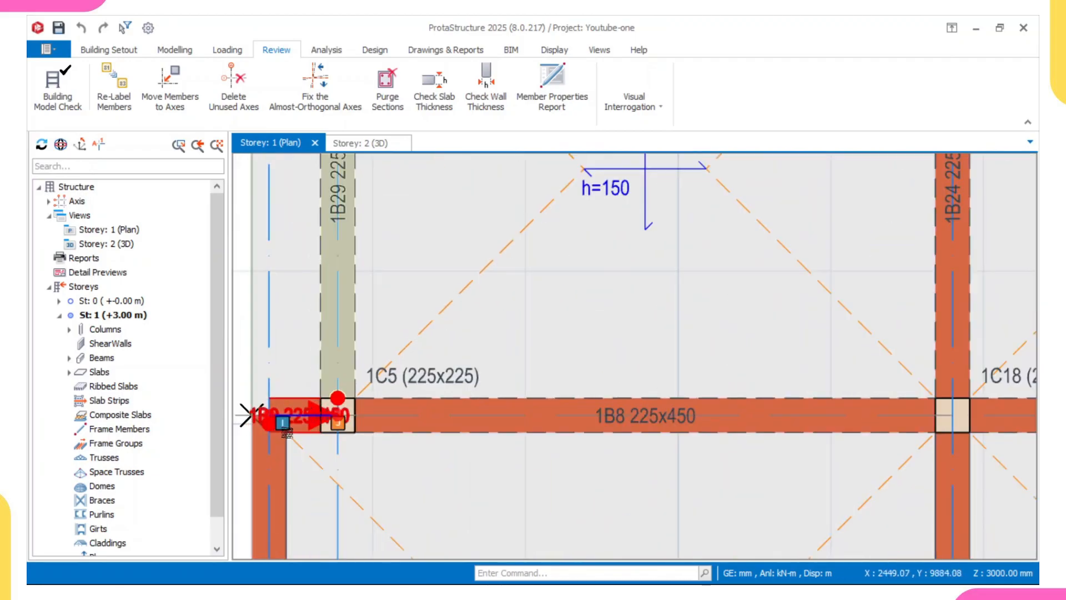
pyautogui.scroll(-2, 406, 415)
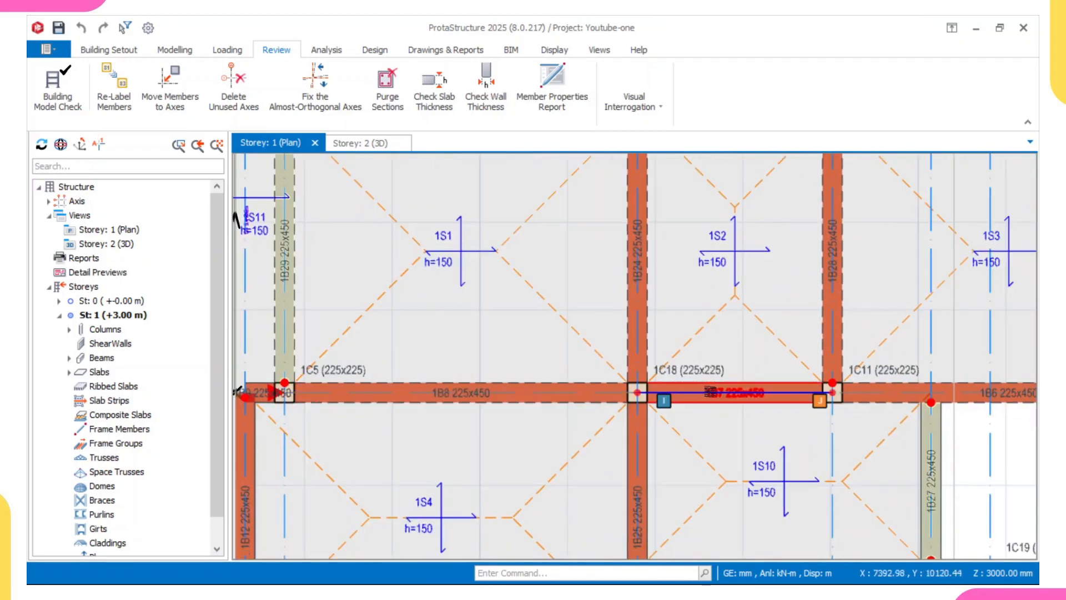
pyautogui.scroll(-2, 786, 424)
pyautogui.scroll(2, 916, 413)
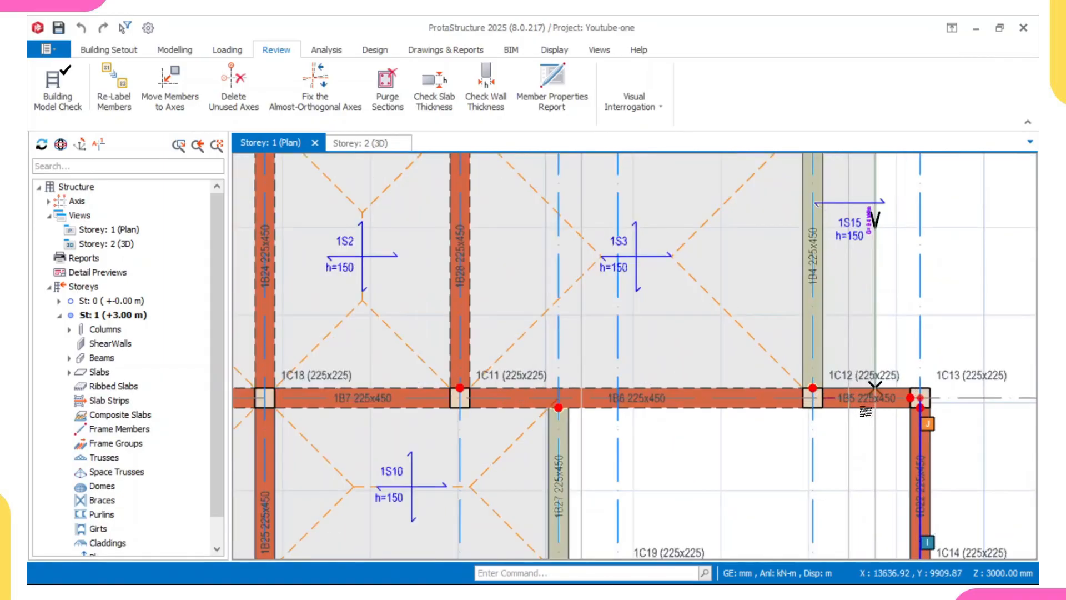
pyautogui.scroll(-2, 853, 408)
pyautogui.scroll(3, 510, 521)
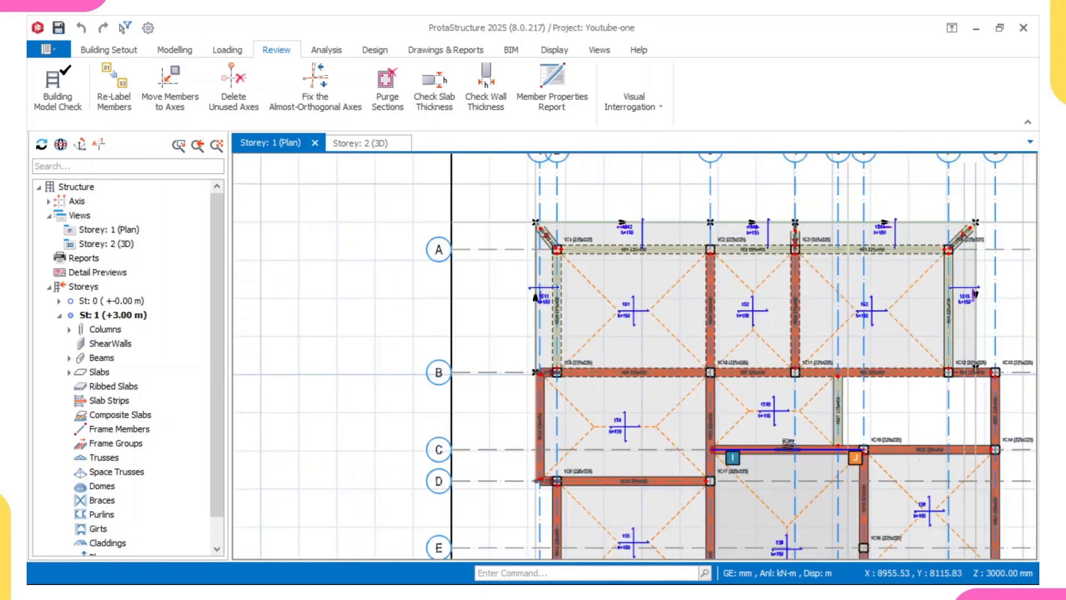
# - Re-label the columns, shearwalls, beams, frame members, slabs and ribbed slabs in all storeys, leaving the axes out
pyautogui.scroll(-2, 791, 445)
pyautogui.click(114, 89)
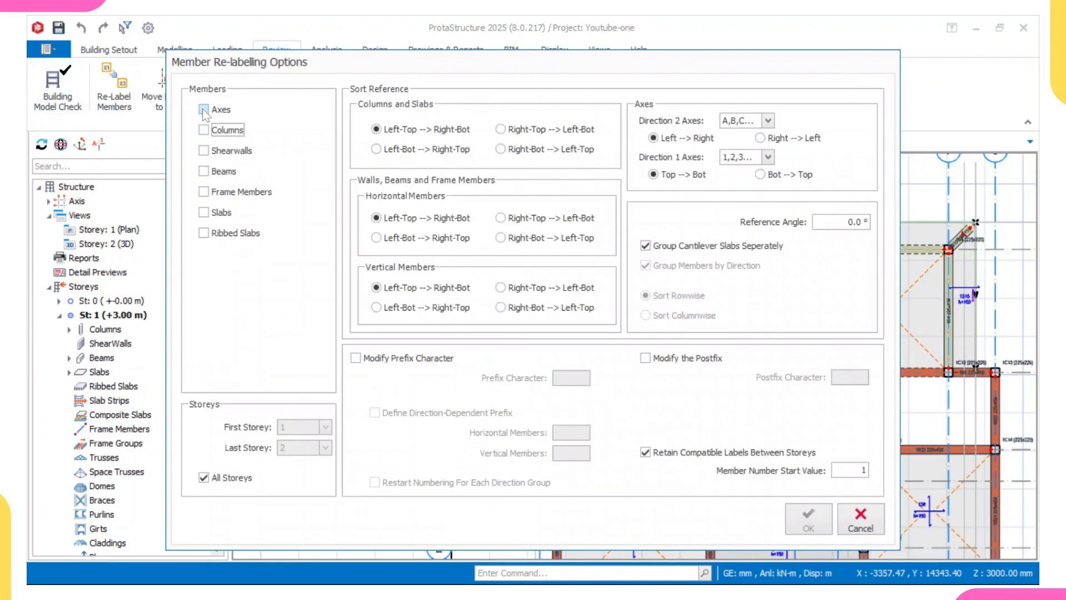
pyautogui.click(204, 131)
pyautogui.click(204, 151)
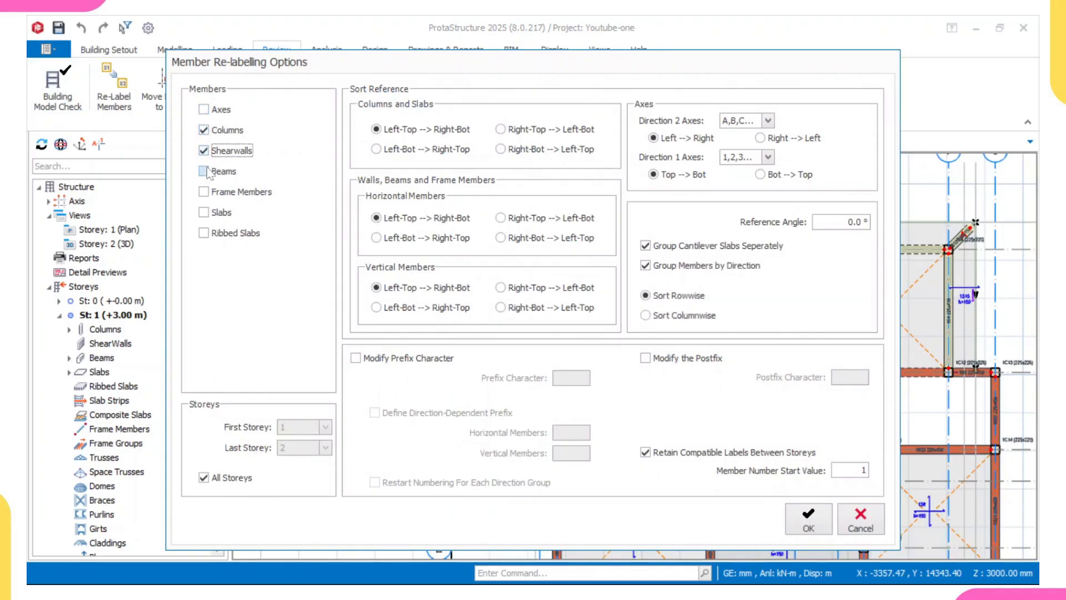
pyautogui.click(204, 192)
pyautogui.click(204, 212)
pyautogui.click(204, 233)
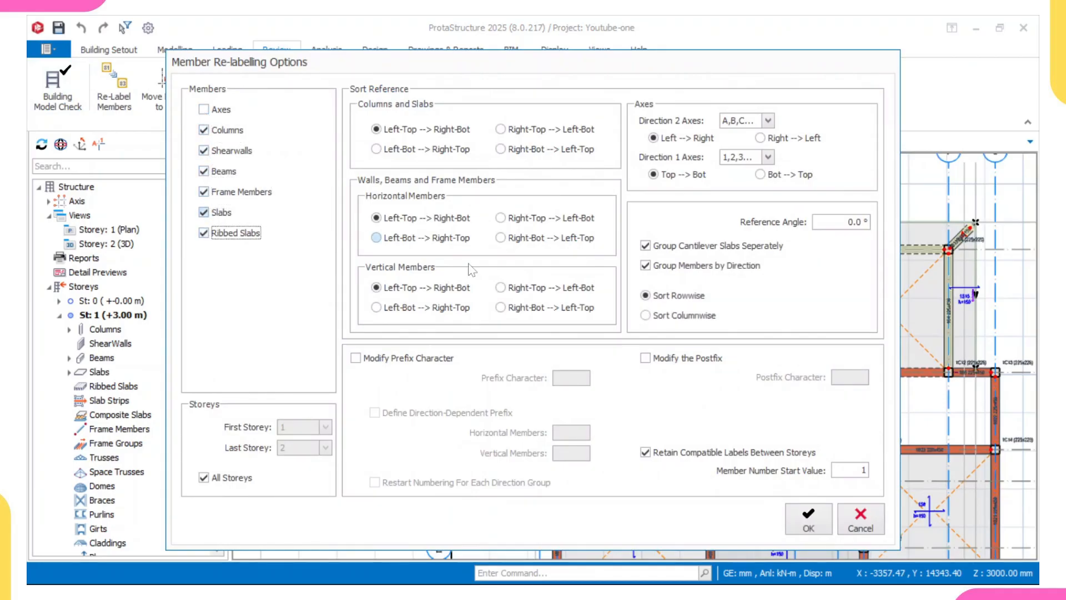
pyautogui.click(808, 522)
# - Examine the new beam, column and slab labels along axis A, including both corner cantilever beams
pyautogui.moveTo(689, 402); pyautogui.dragTo(452, 432, button='middle')
pyautogui.scroll(2, 401, 279)
pyautogui.scroll(2, 401, 279)
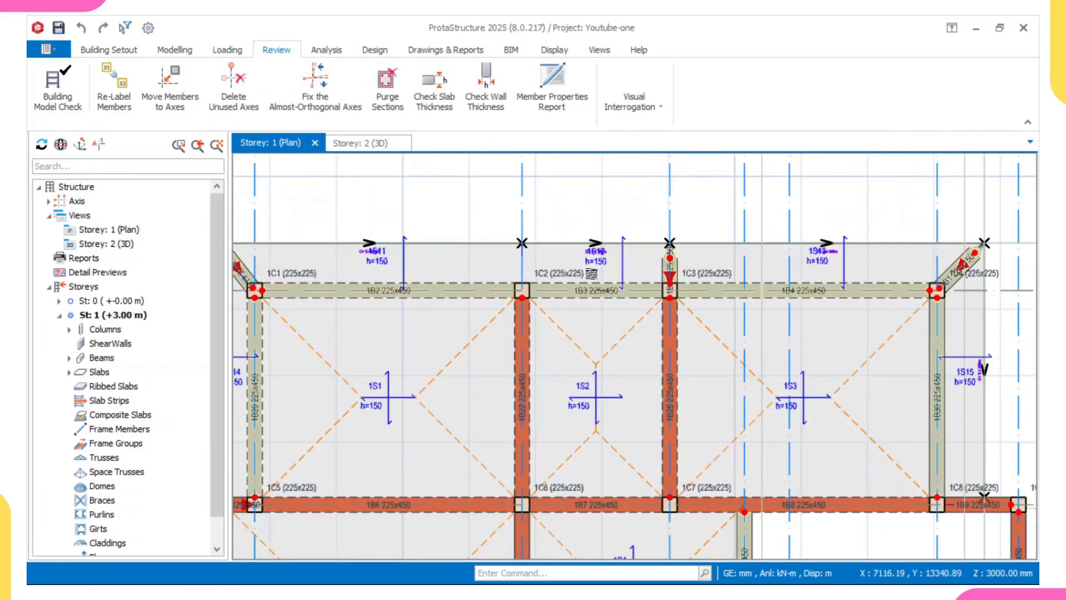
pyautogui.moveTo(366, 343); pyautogui.dragTo(464, 364, button='middle')
pyautogui.scroll(2, 336, 289)
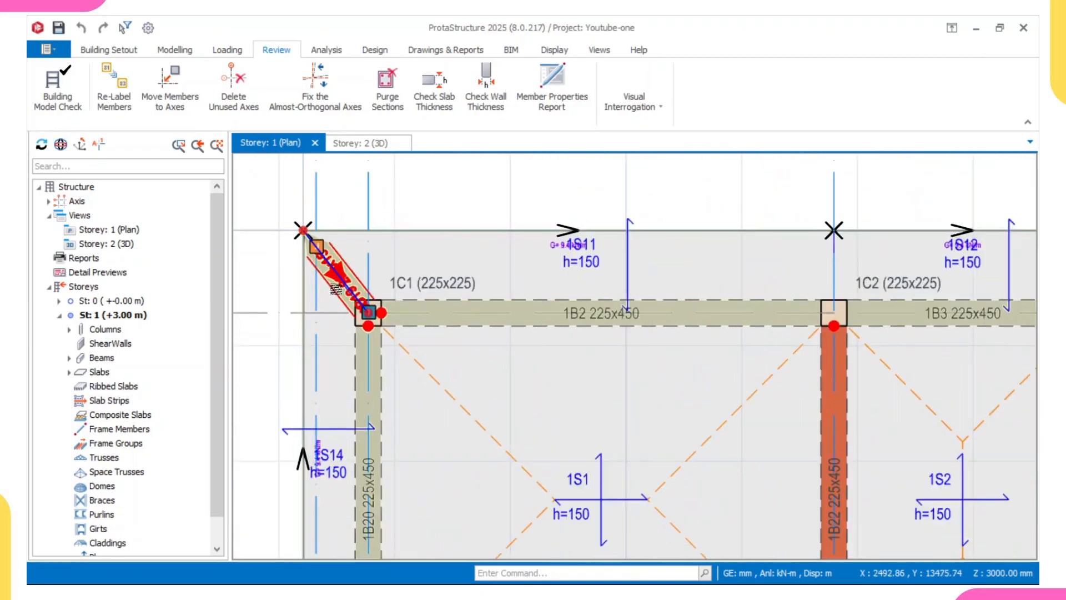
pyautogui.scroll(-3, 594, 369)
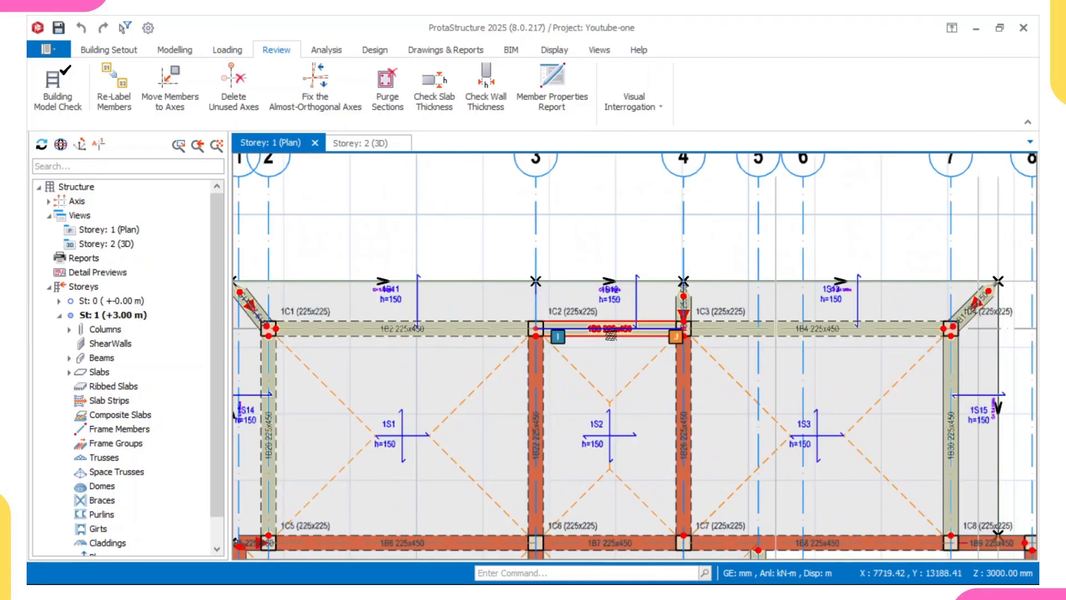
pyautogui.moveTo(651, 344); pyautogui.dragTo(578, 355, button='middle')
pyautogui.scroll(3, 907, 337)
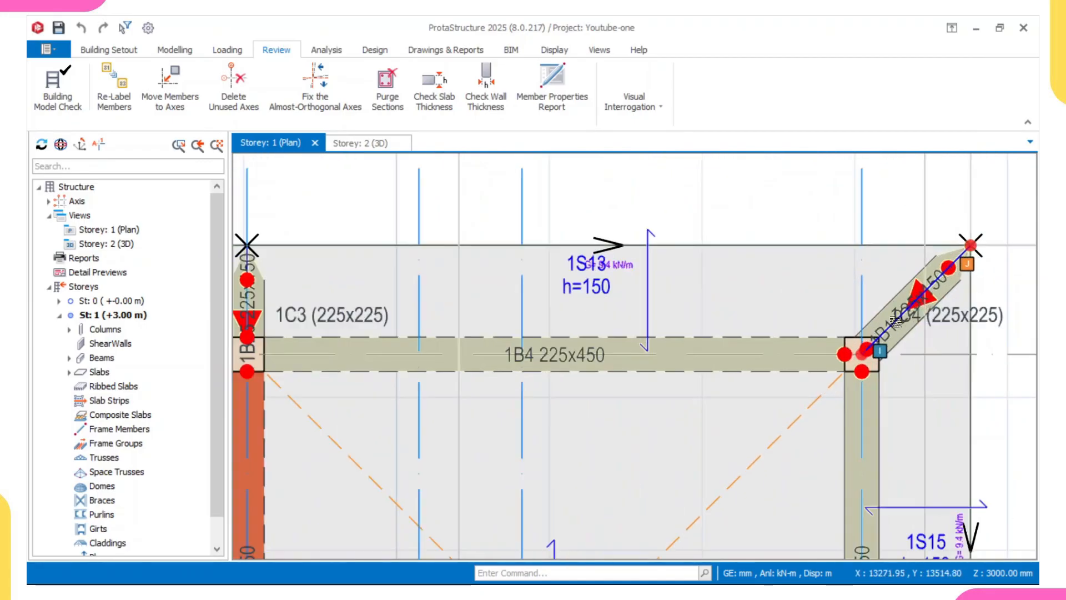
pyautogui.scroll(-3, 907, 337)
# - Examine the new labels along axis B and in the slabs below it, and the details of beam 1B2 on axis A
pyautogui.scroll(4, 330, 497)
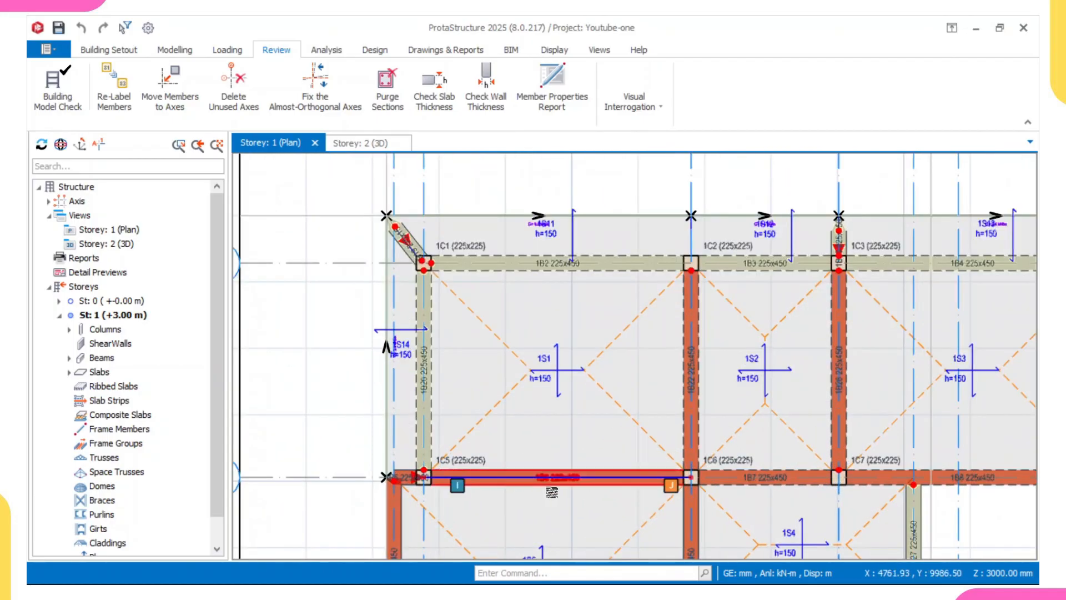
pyautogui.scroll(-2, 546, 365)
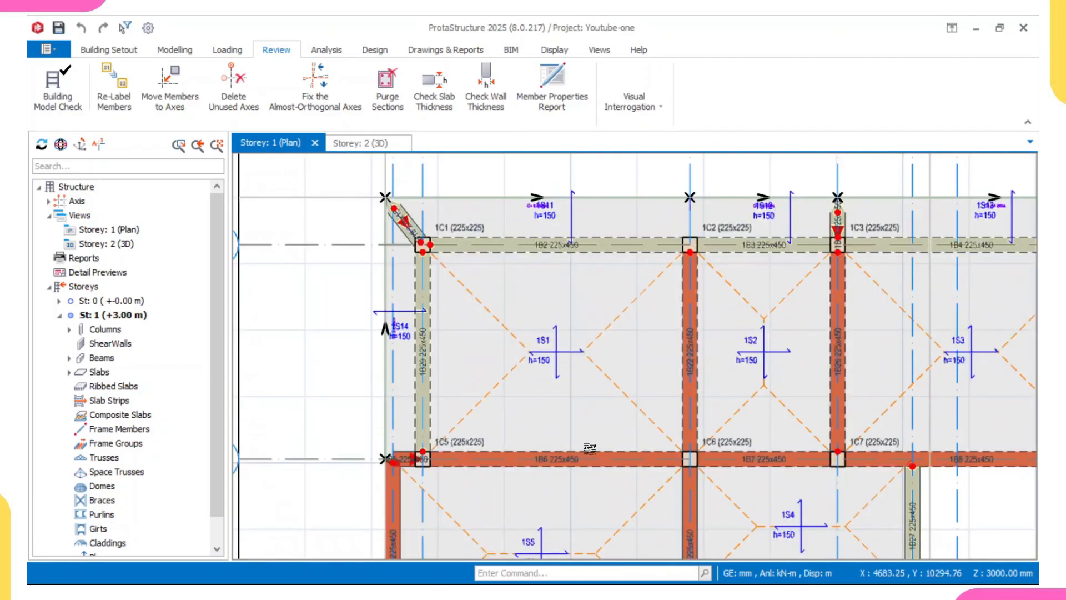
pyautogui.scroll(-2, 777, 311)
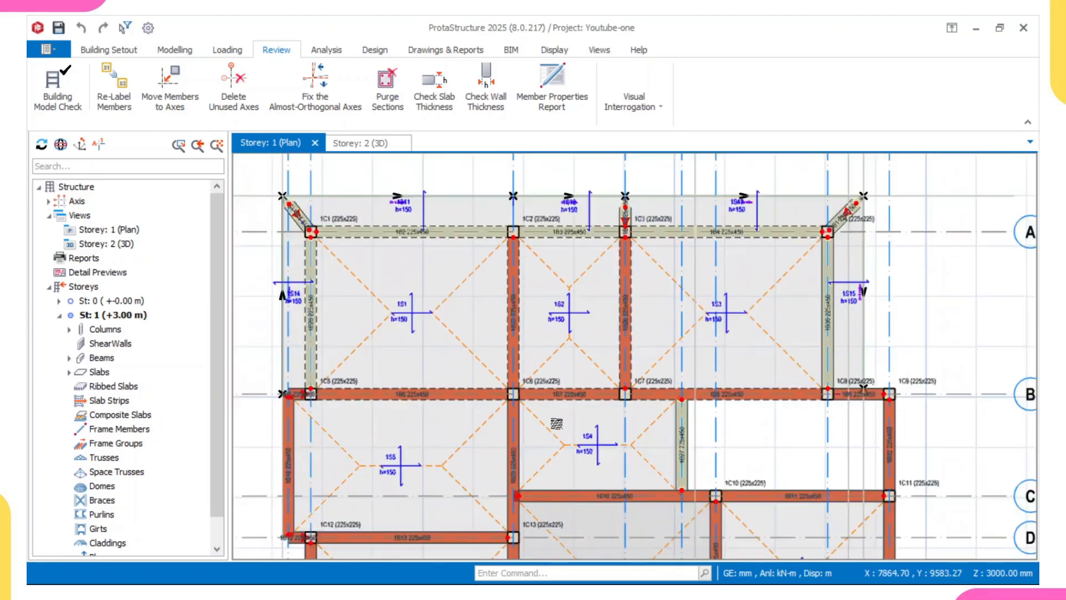
pyautogui.moveTo(473, 399); pyautogui.dragTo(467, 387, button='middle')
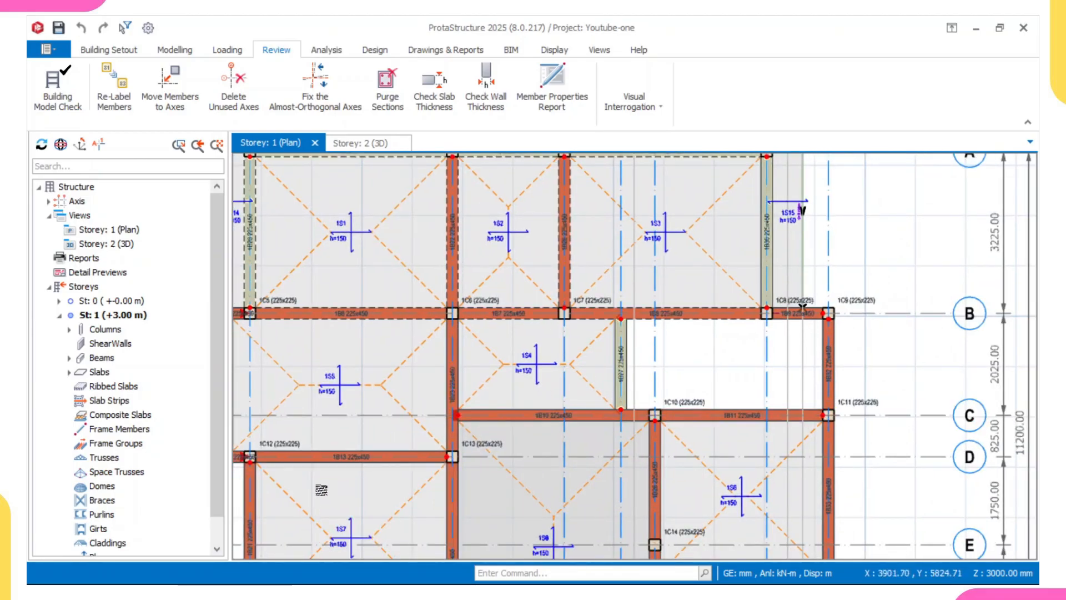
pyautogui.scroll(-2, 322, 466)
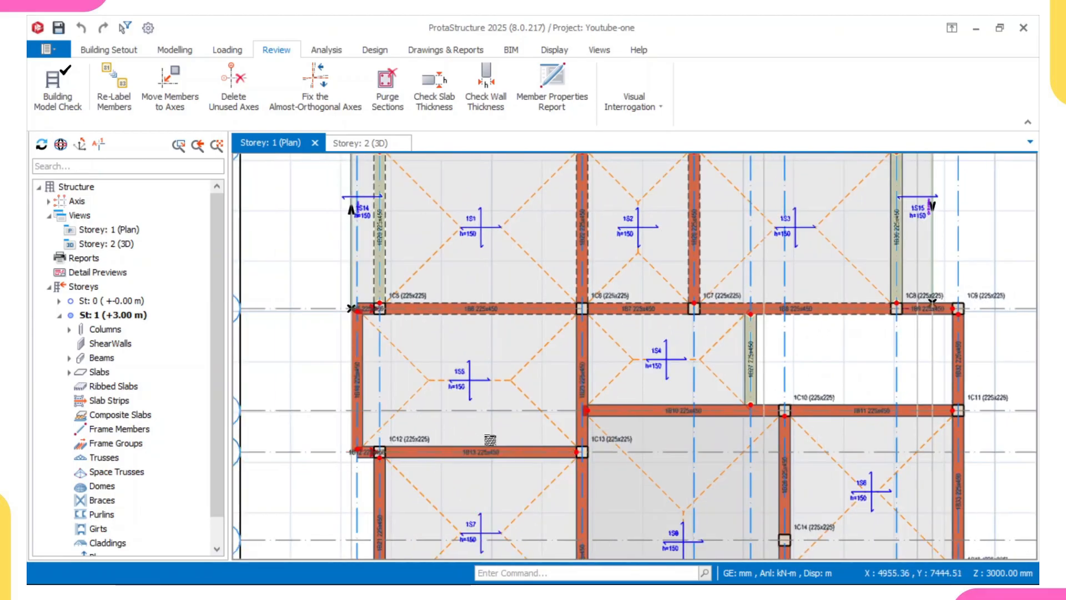
pyautogui.scroll(-3, 476, 410)
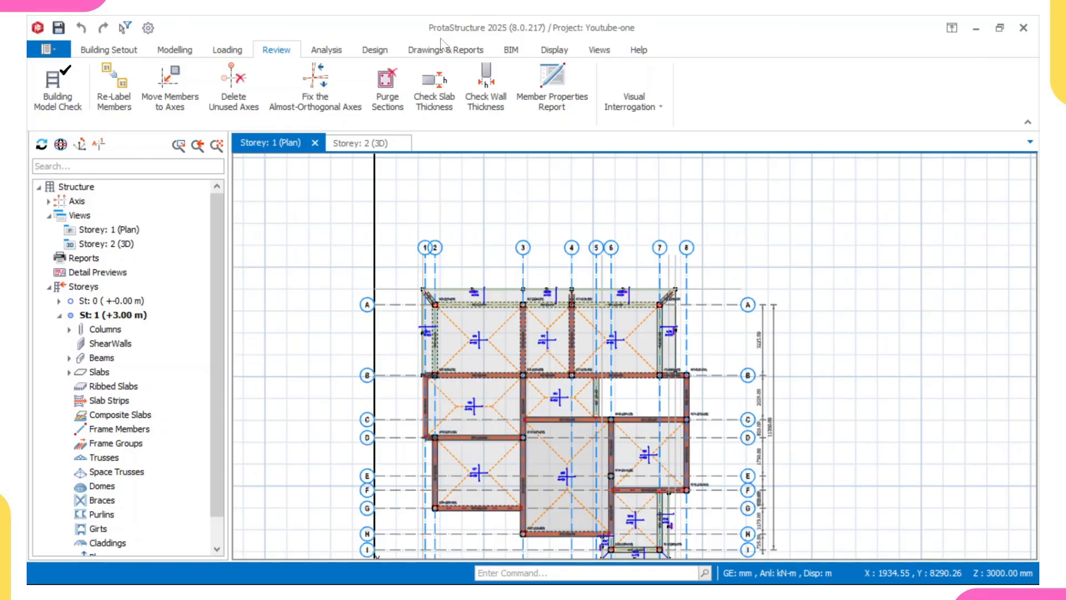
pyautogui.scroll(5, 473, 352)
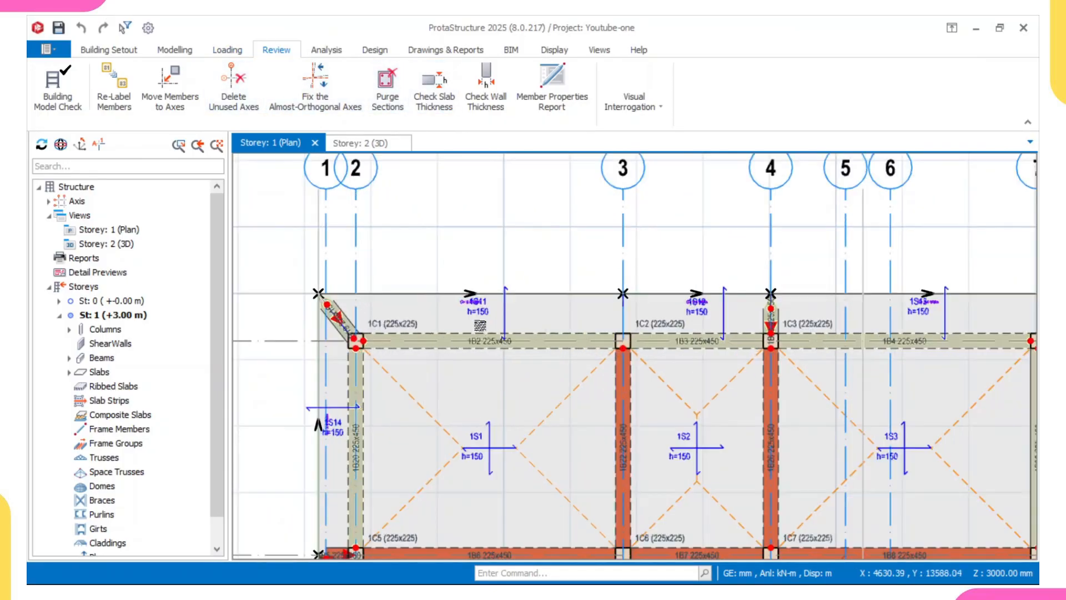
pyautogui.moveTo(479, 337)
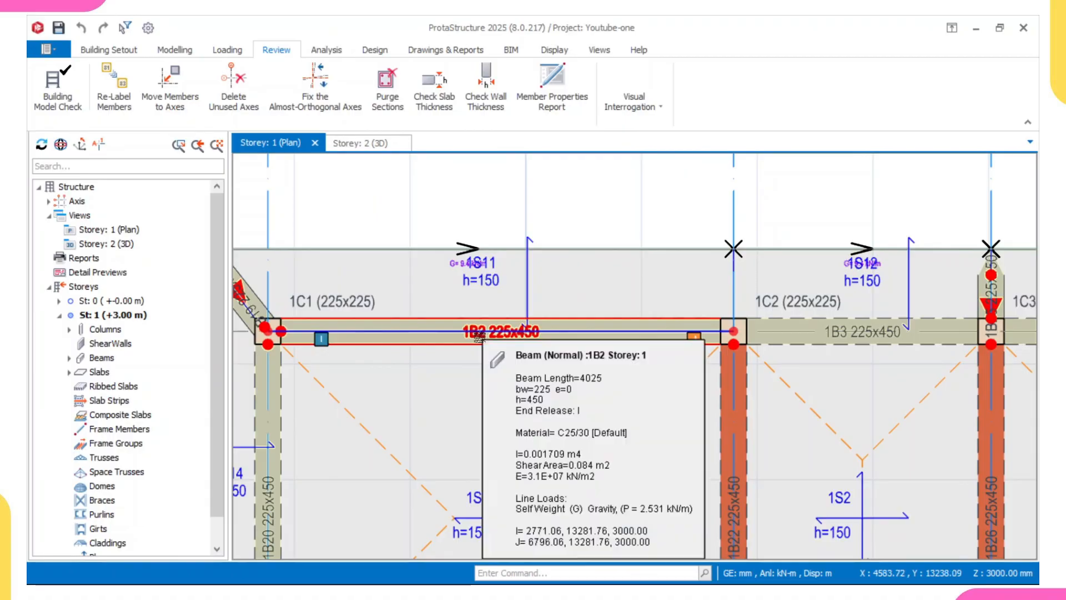
pyautogui.scroll(2, 479, 336)
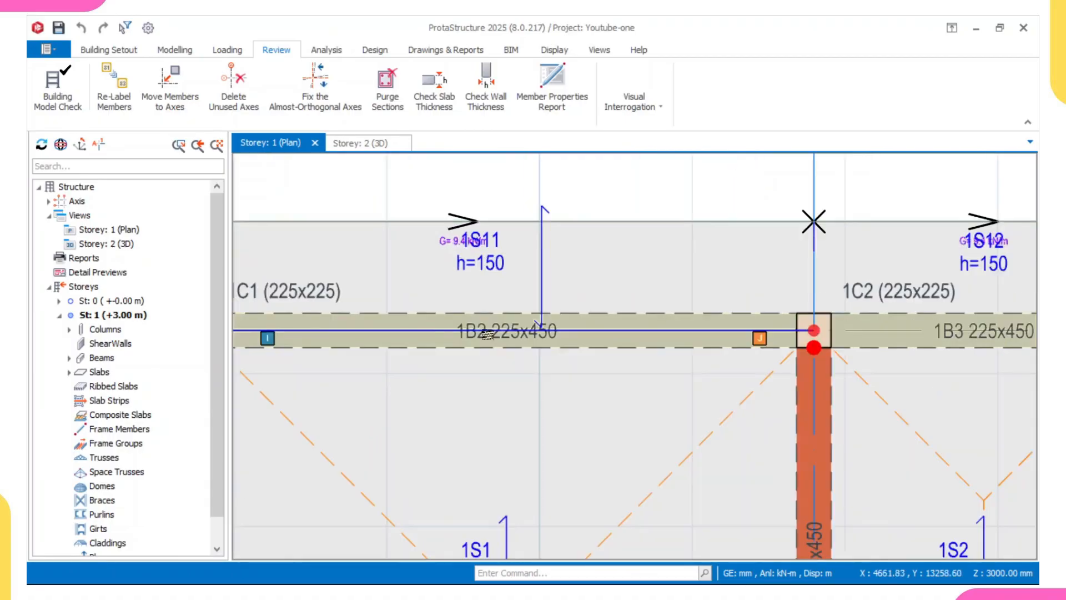
# - In the label settings, position the beam labels and dimensions above the beams and hide the column size text
pyautogui.scroll(-1, 480, 305)
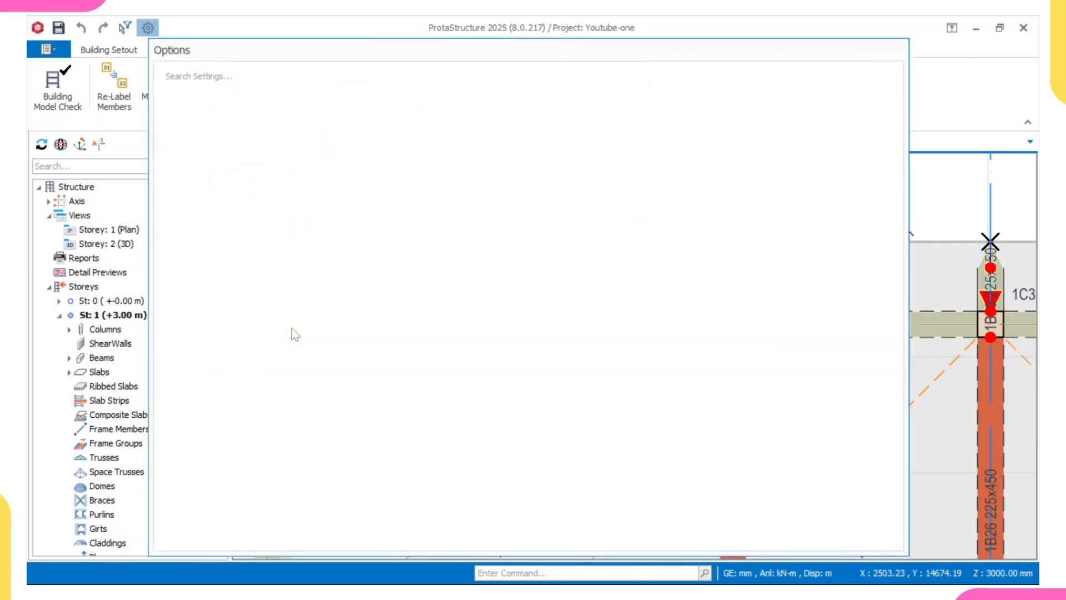
pyautogui.click(196, 169)
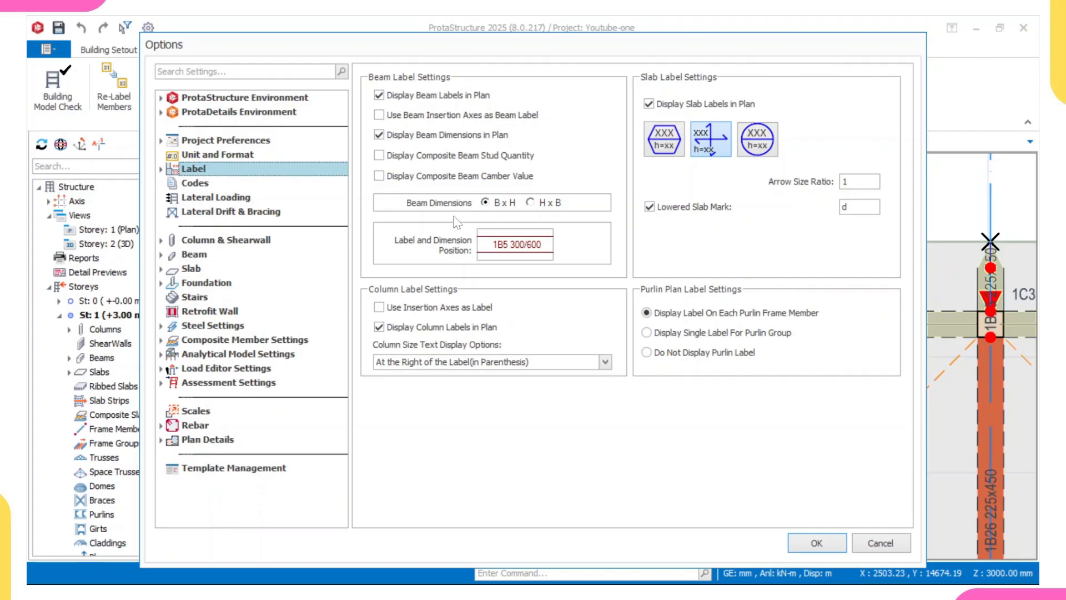
pyautogui.click(507, 250)
pyautogui.click(509, 248)
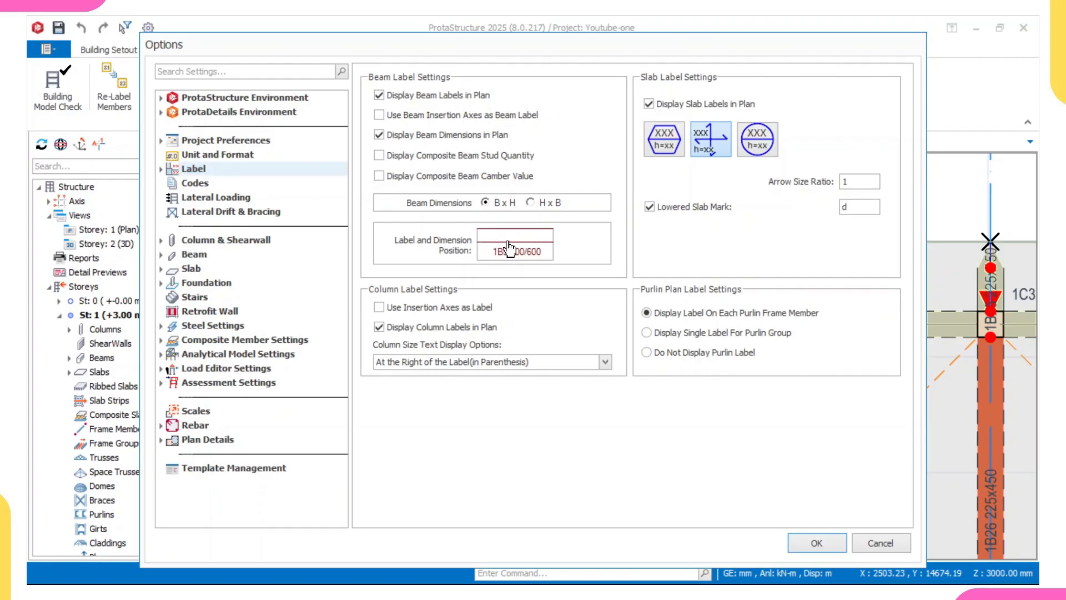
pyautogui.click(511, 251)
pyautogui.click(511, 244)
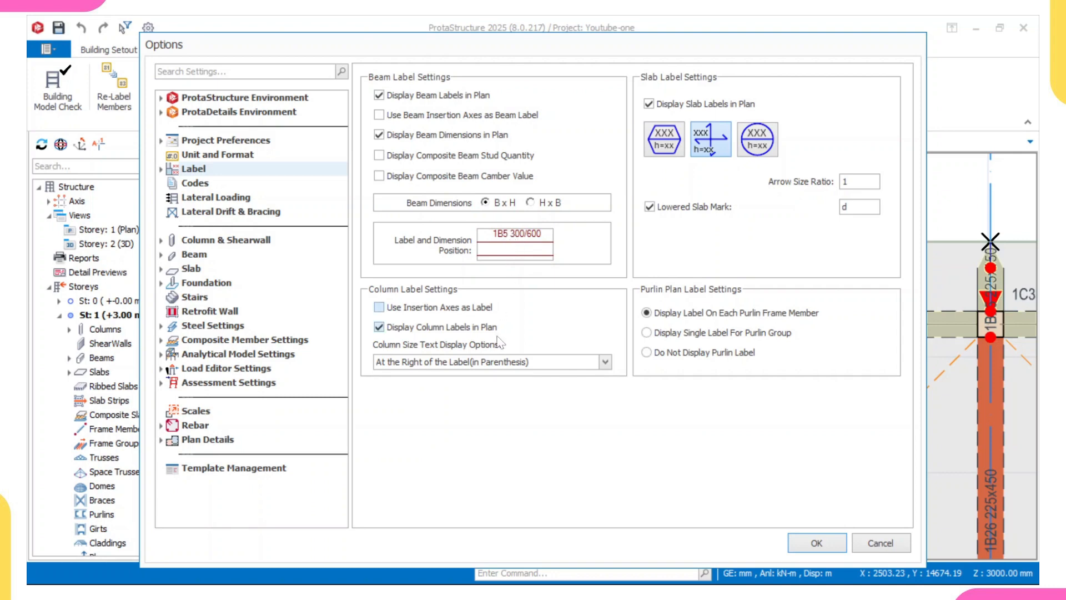
pyautogui.click(547, 364)
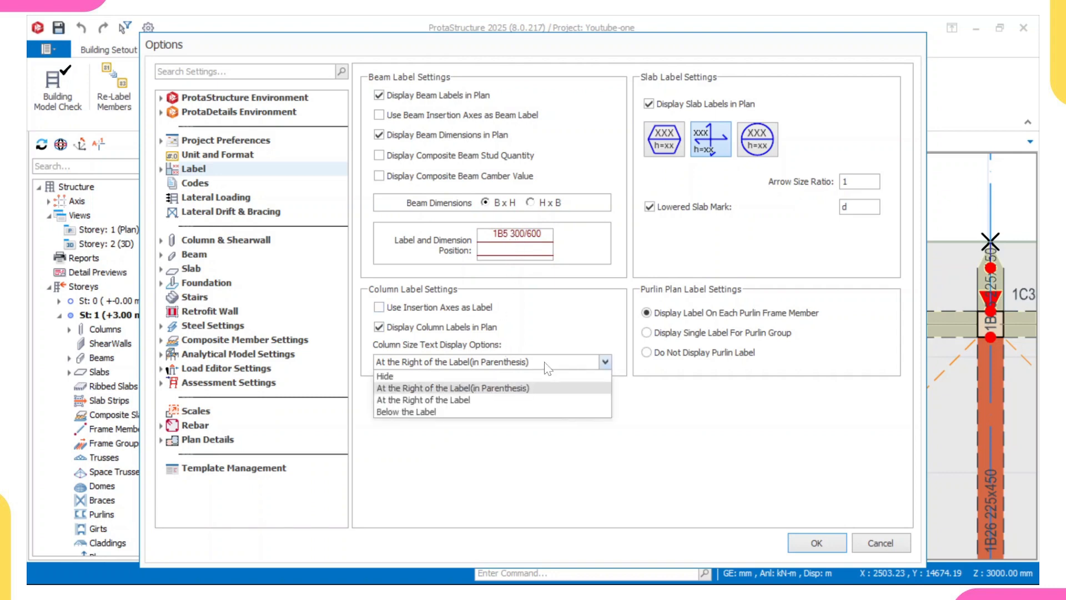
pyautogui.click(494, 376)
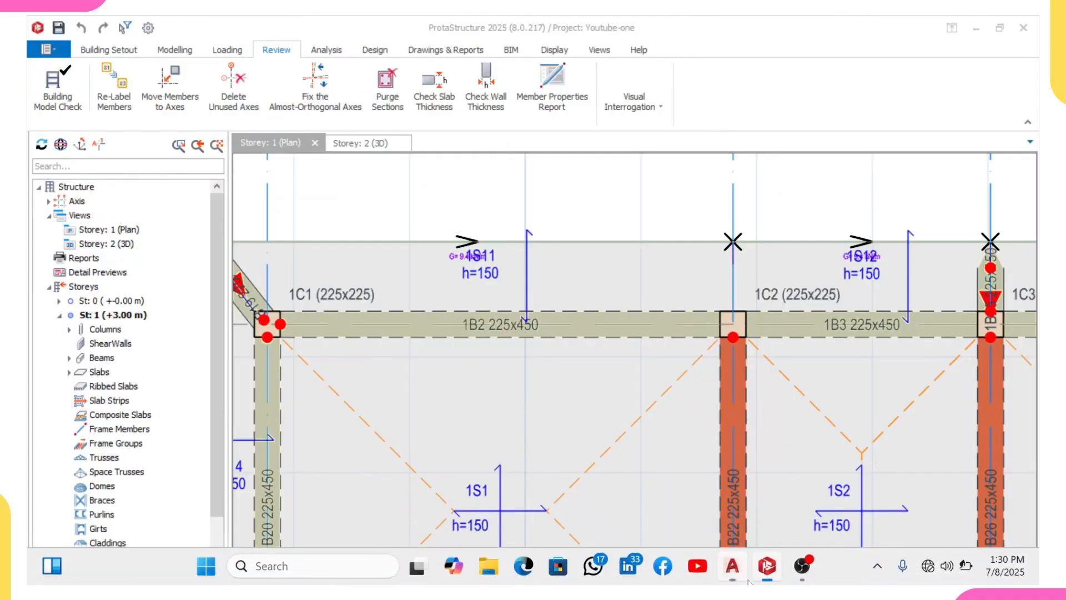
# - Examine the beam and column labels along axis A and across the whole storey 1 plan
pyautogui.scroll(-2, 501, 279)
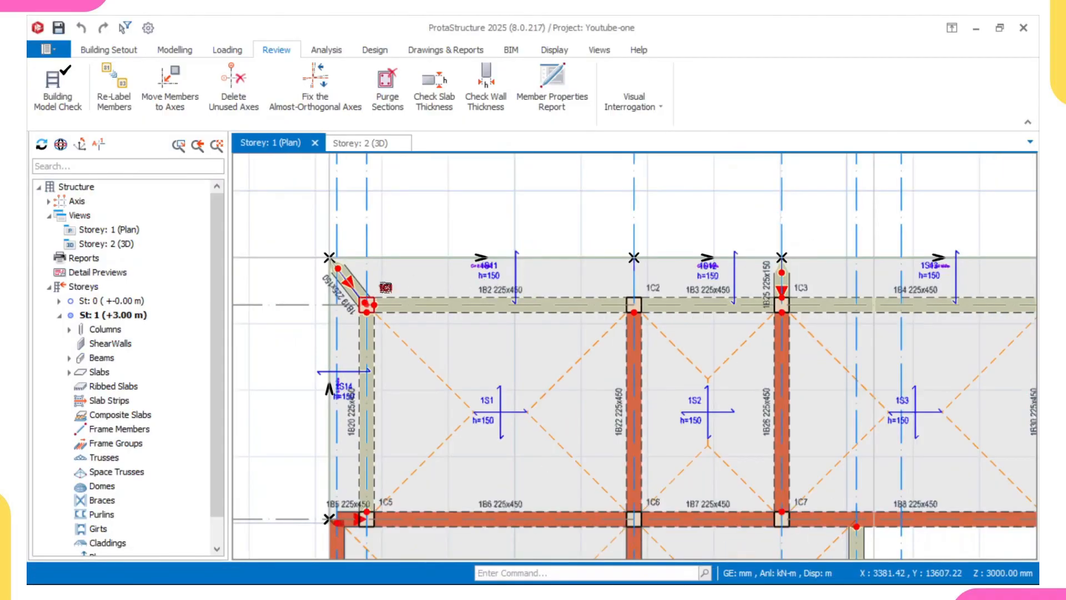
pyautogui.scroll(4, 385, 287)
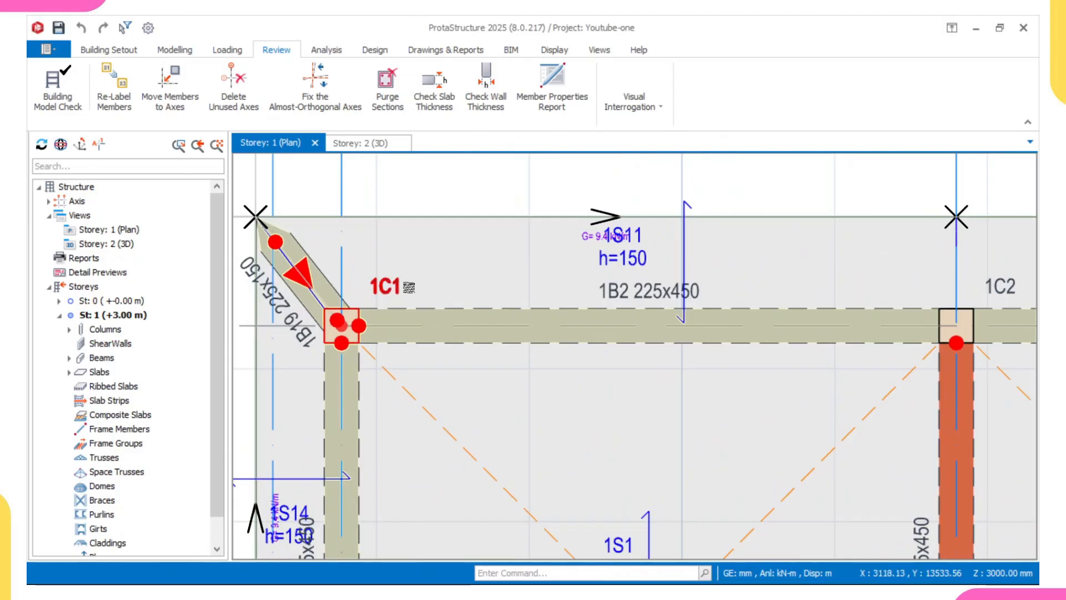
pyautogui.scroll(-1, 409, 287)
pyautogui.click(529, 308)
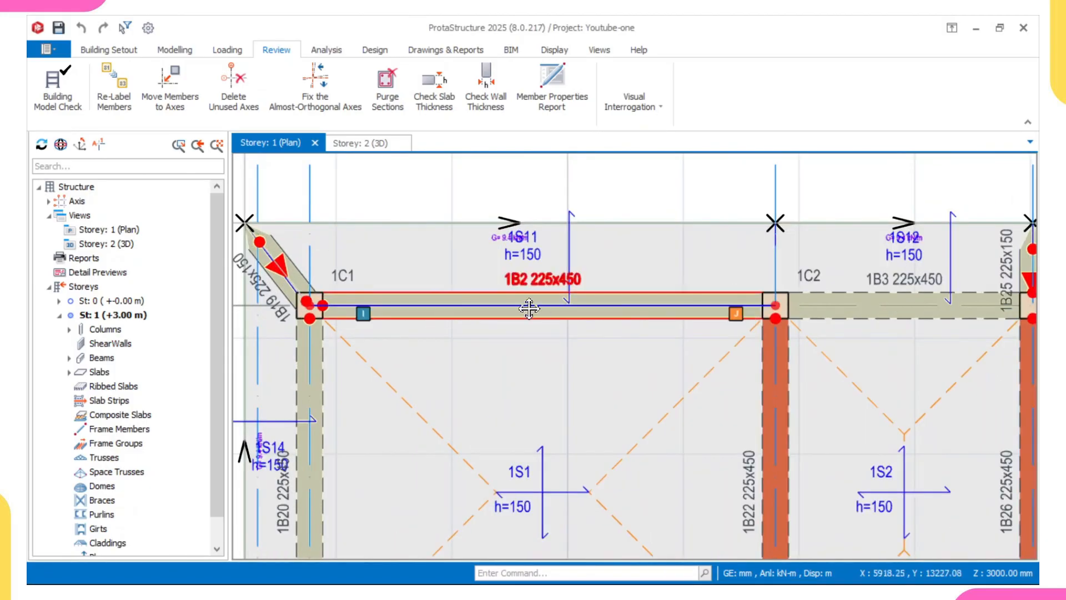
pyautogui.moveTo(575, 277); pyautogui.dragTo(477, 268, button='middle')
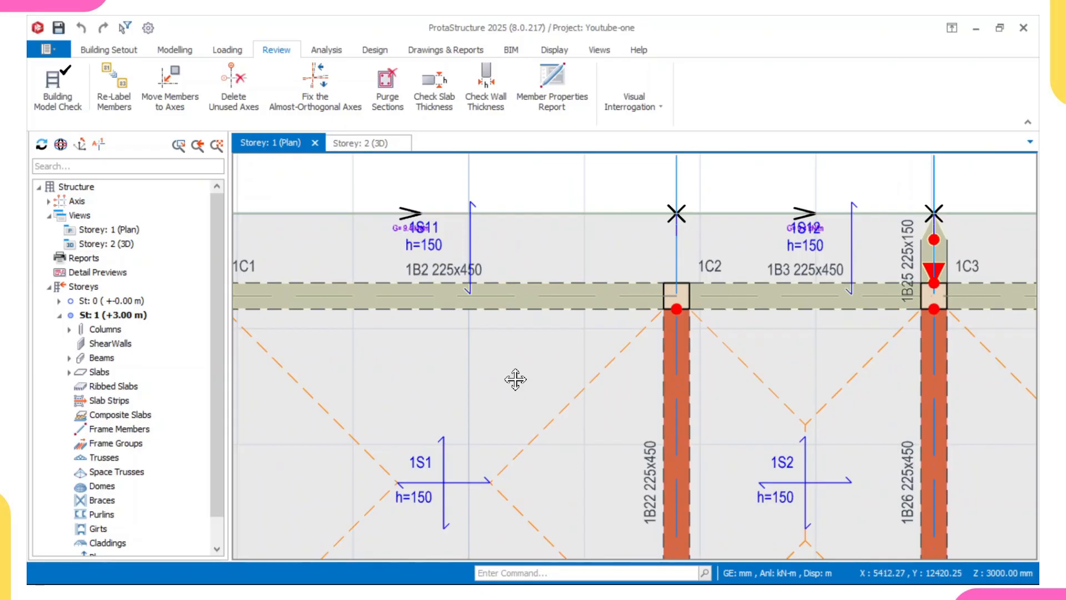
pyautogui.moveTo(515, 379); pyautogui.dragTo(520, 344, button='middle')
pyautogui.scroll(-1, 528, 382)
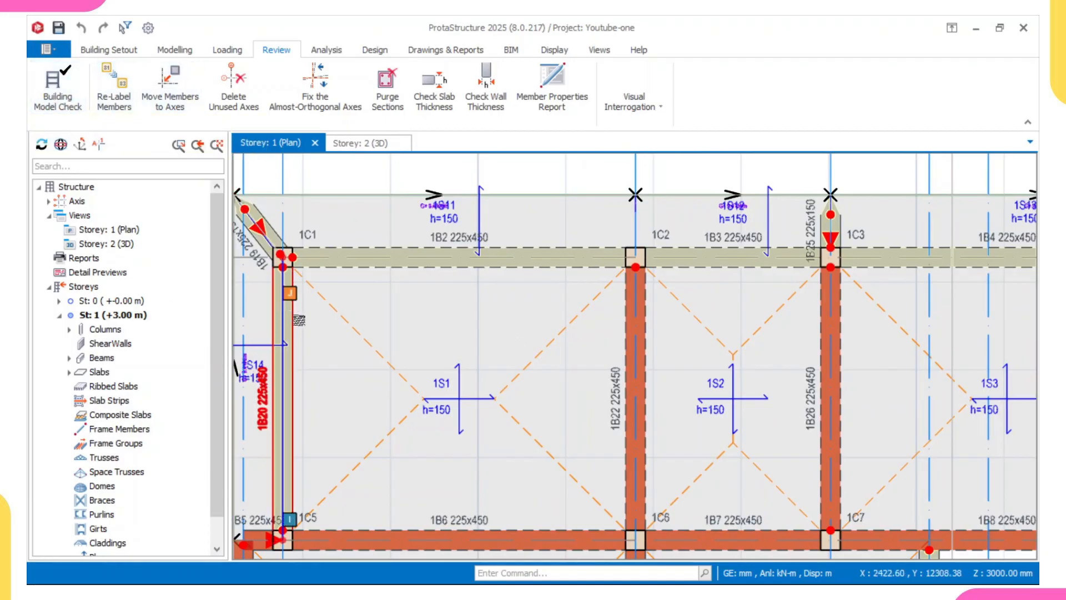
pyautogui.scroll(-3, 377, 318)
pyautogui.moveTo(366, 311); pyautogui.dragTo(300, 231, button='middle')
pyautogui.scroll(-3, 301, 236)
pyautogui.moveTo(331, 290); pyautogui.dragTo(469, 364, button='middle')
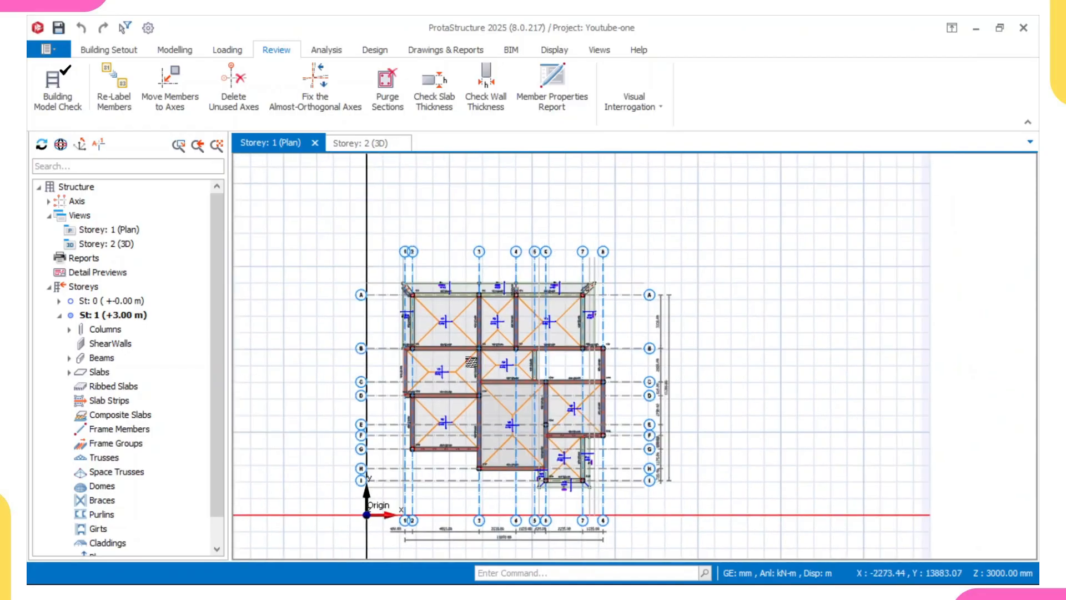
pyautogui.scroll(1, 458, 368)
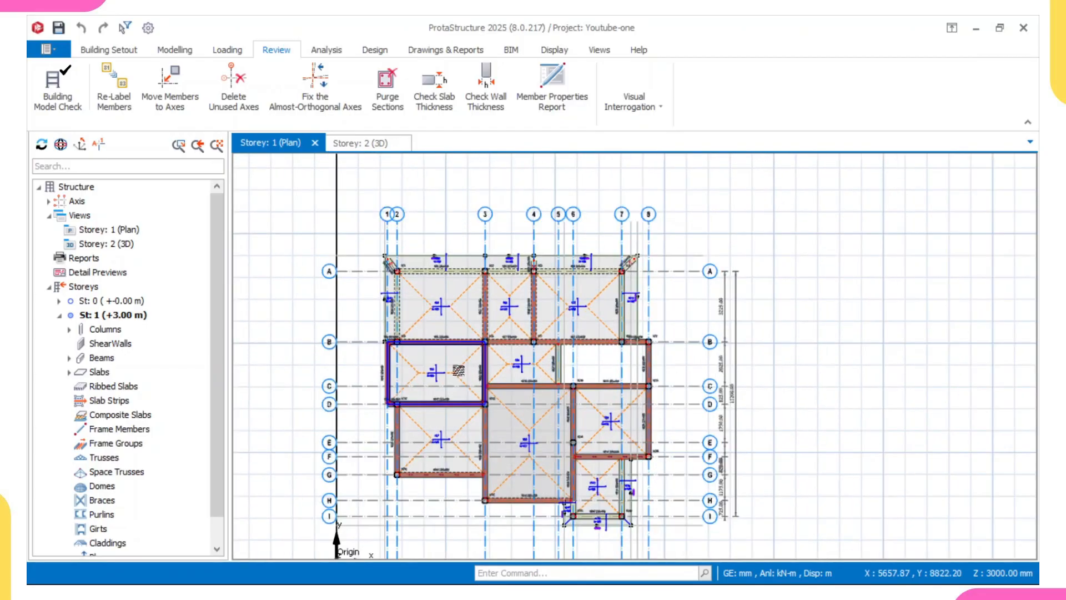
# - Hide the axes and ghost axes in the storey 2 3D view and inspect the frame from several angles
pyautogui.click(360, 142)
pyautogui.scroll(2, 455, 351)
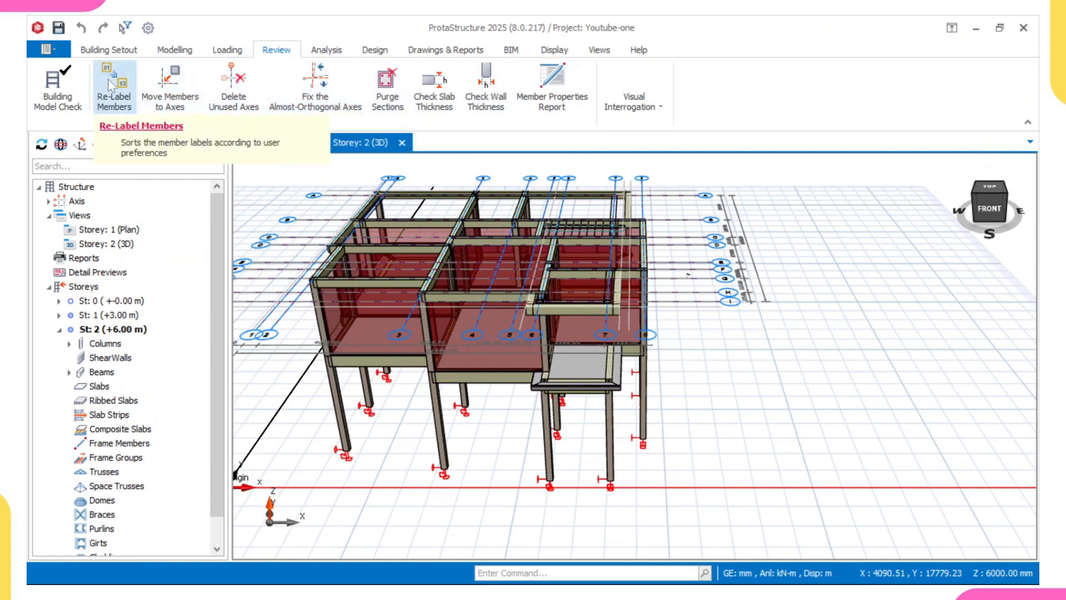
pyautogui.click(568, 50)
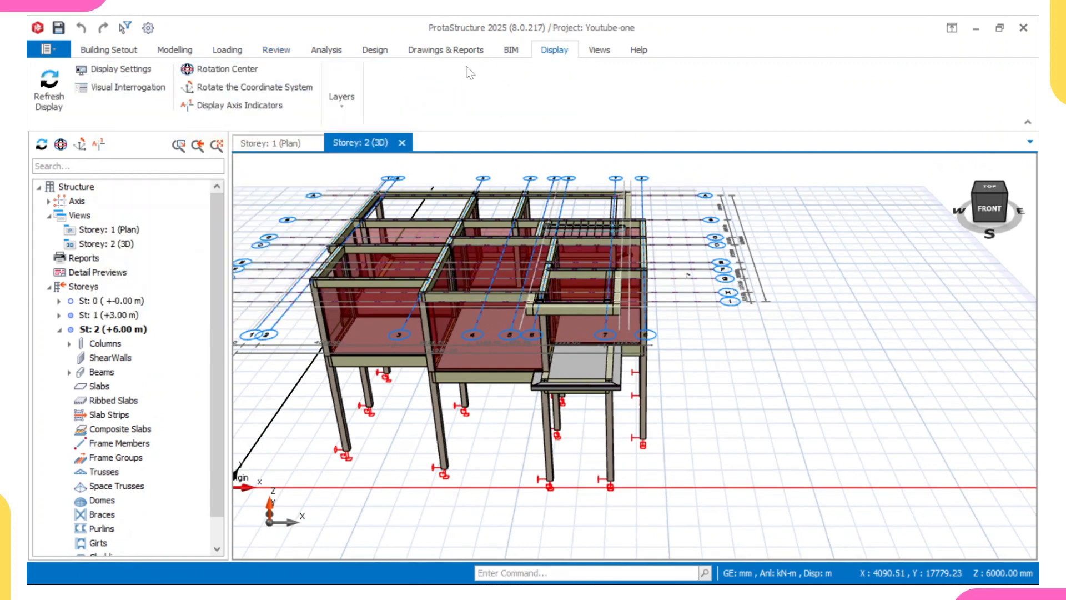
pyautogui.click(341, 97)
pyautogui.click(116, 162)
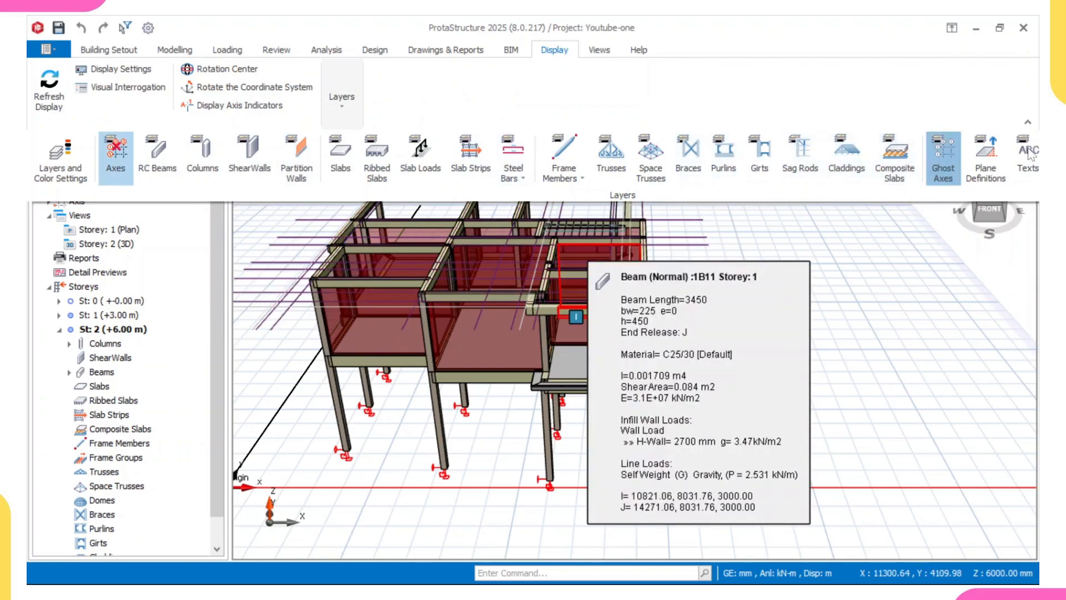
pyautogui.click(943, 158)
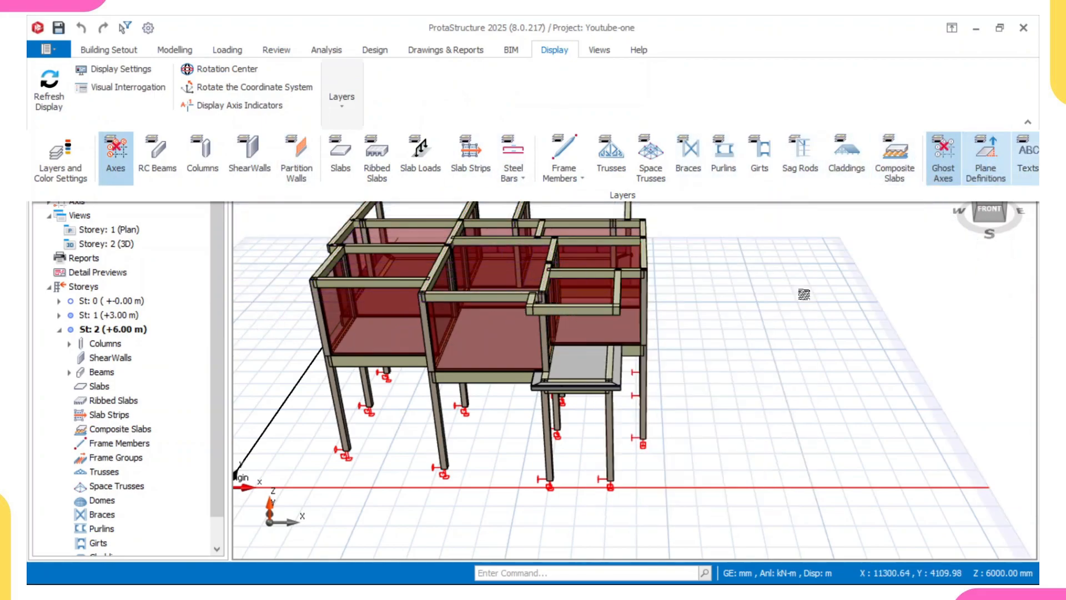
pyautogui.moveTo(611, 359); pyautogui.dragTo(576, 390, button='middle')
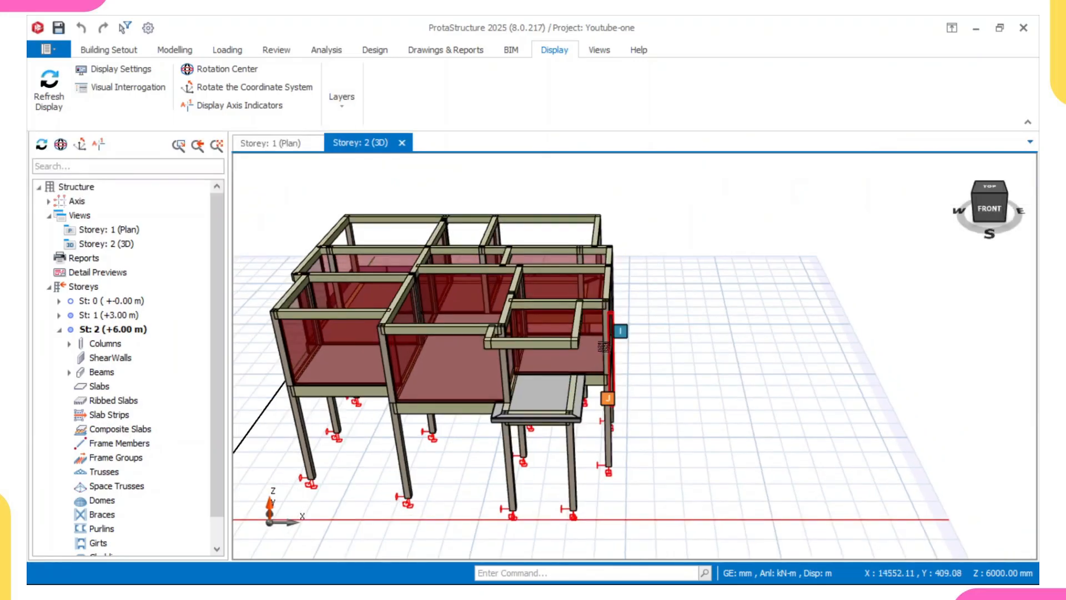
pyautogui.moveTo(605, 328); pyautogui.dragTo(625, 403, button='middle')
pyautogui.moveTo(624, 404); pyautogui.dragTo(592, 394, button='right')
pyautogui.rightClick(592, 394)
# - Turn the ghost axes, plane definitions and texts layers back on in the 3D view
pyautogui.click(350, 97)
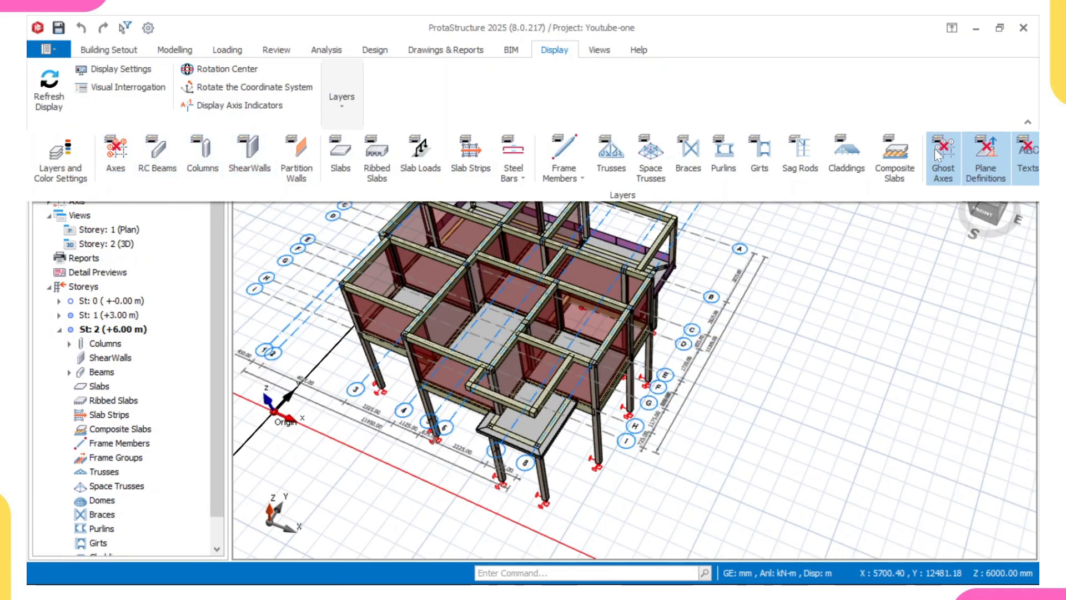
pyautogui.click(1012, 148)
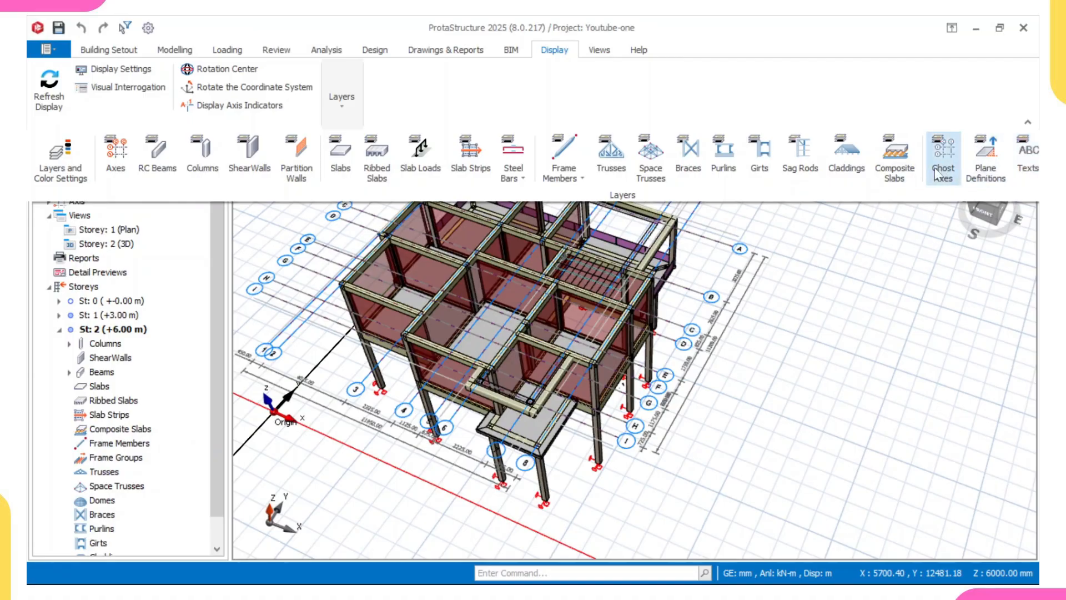
pyautogui.click(813, 318)
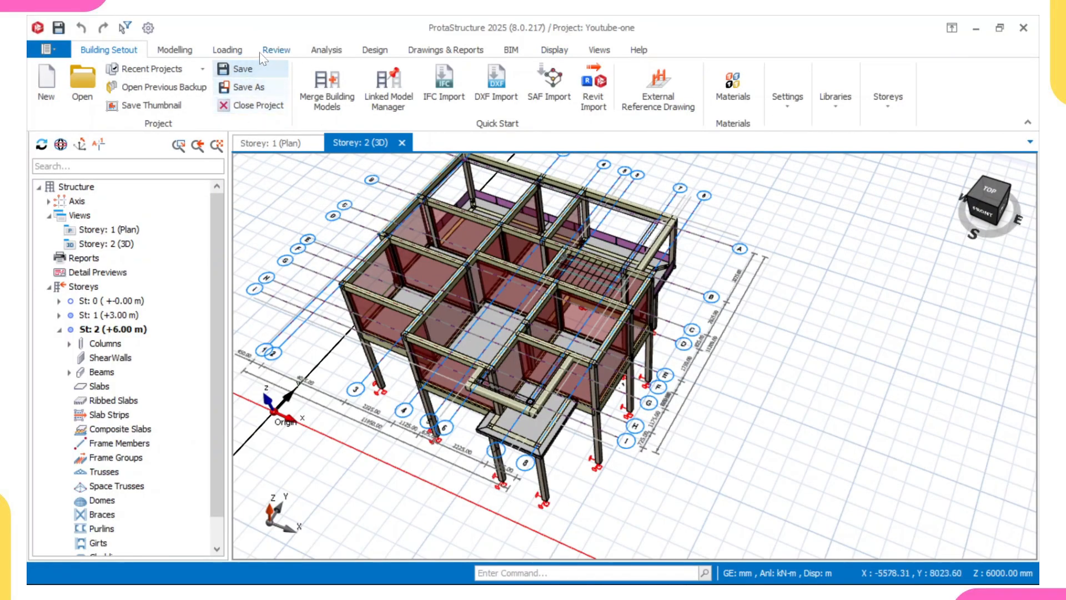
# - Run the building model check with all check types enabled for all storeys
pyautogui.click(275, 50)
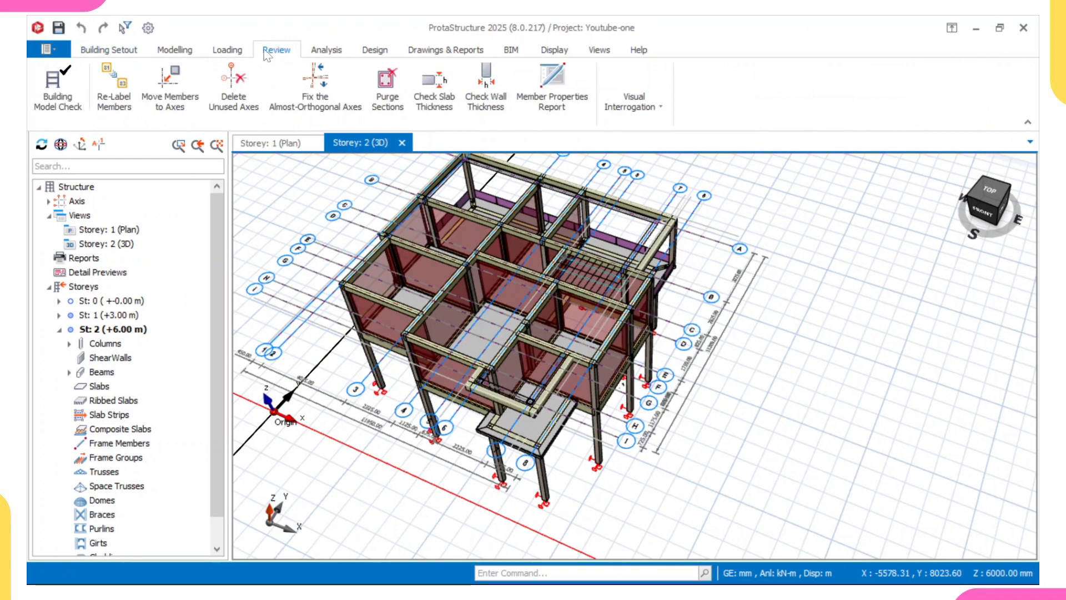
pyautogui.click(62, 92)
pyautogui.click(607, 528)
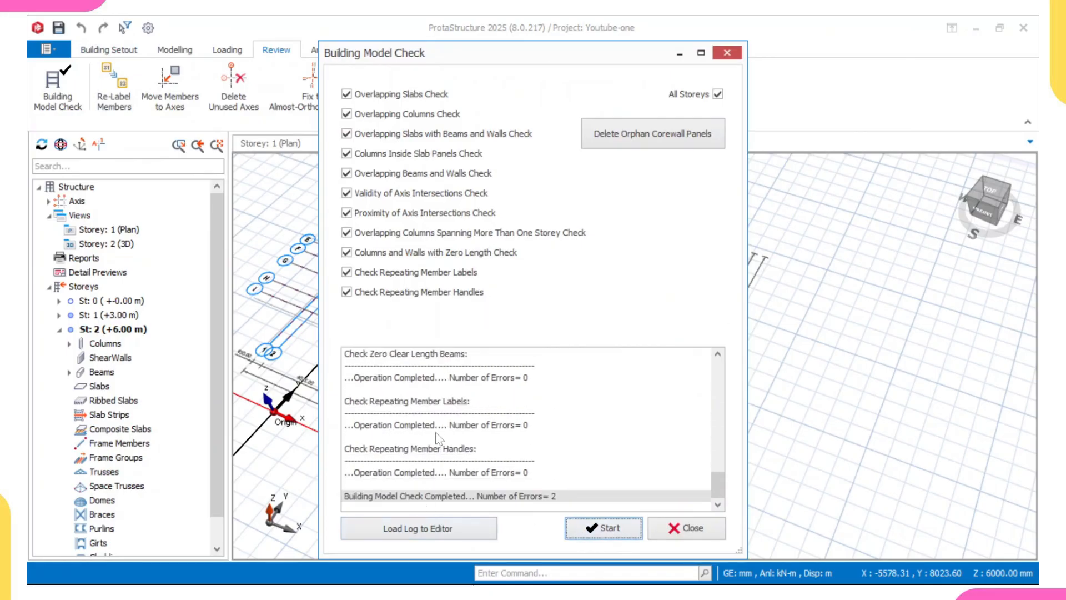
# - Read through the model check log for reported slab, column, beam and axis errors, and close the check
pyautogui.scroll(10, 439, 438)
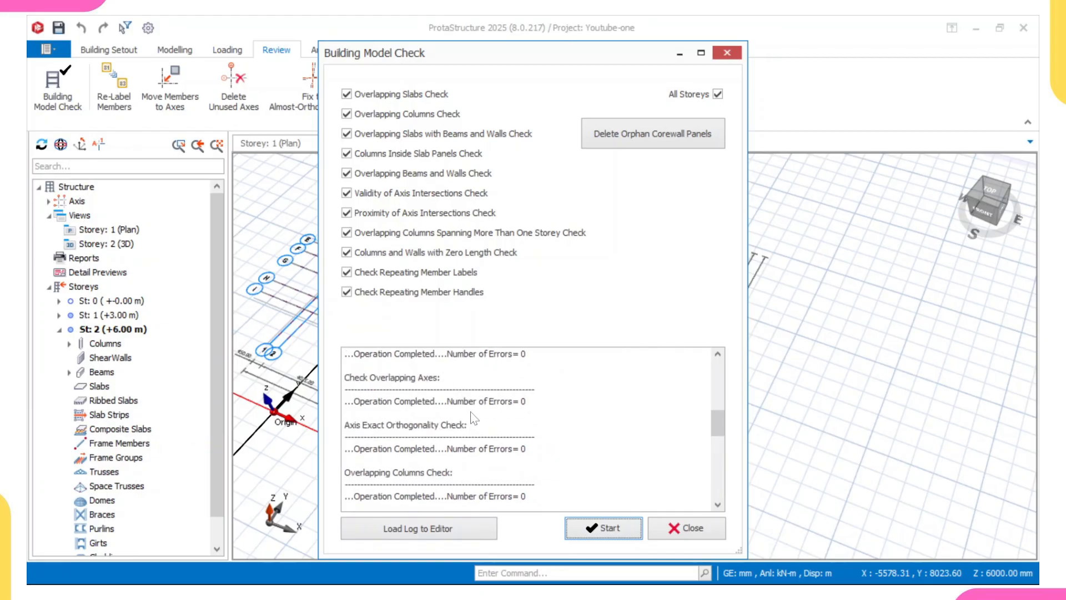
pyautogui.scroll(5, 473, 418)
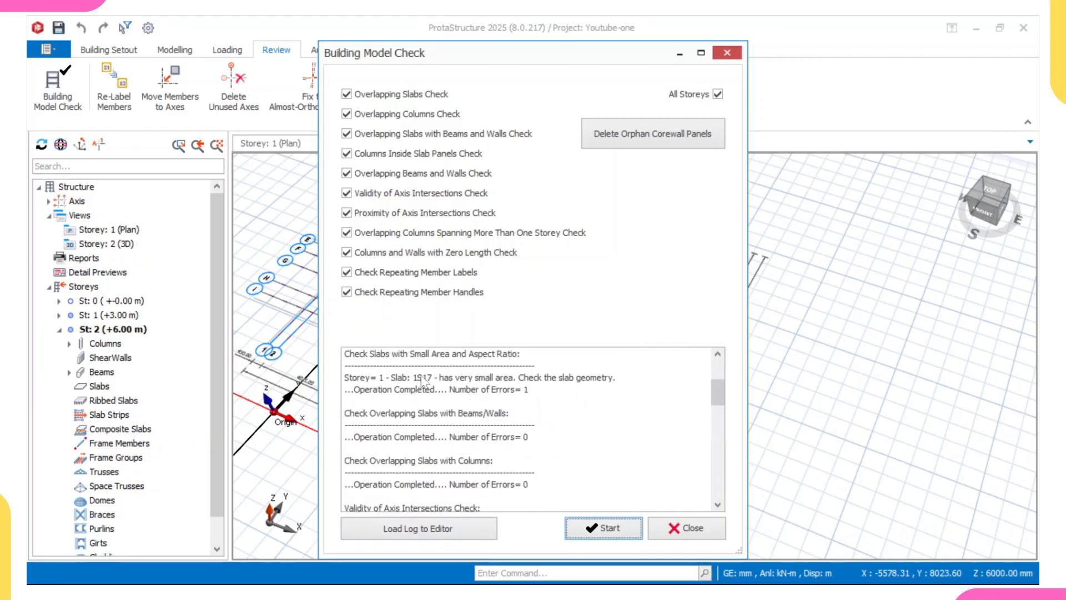
pyautogui.scroll(3, 525, 395)
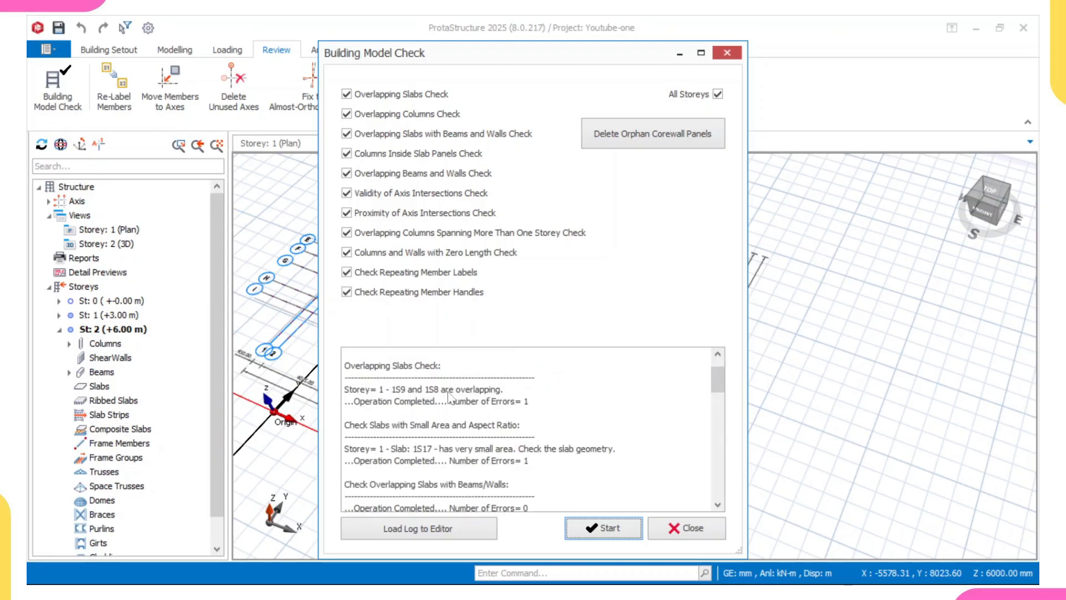
pyautogui.scroll(-2, 449, 395)
pyautogui.scroll(2, 452, 405)
pyautogui.scroll(-6, 459, 433)
pyautogui.scroll(-3, 475, 444)
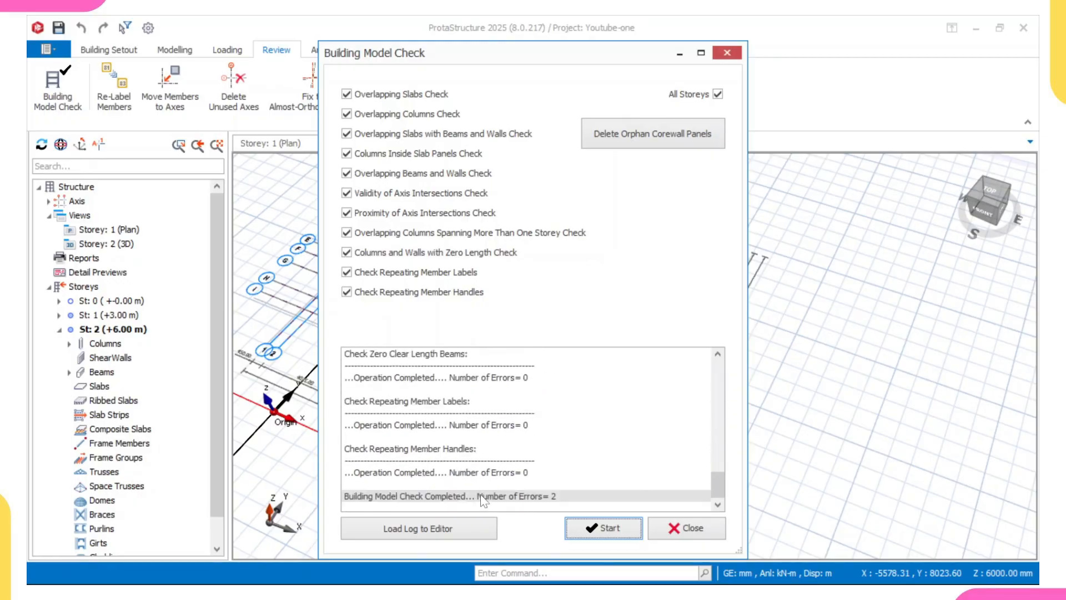
pyautogui.scroll(8, 517, 489)
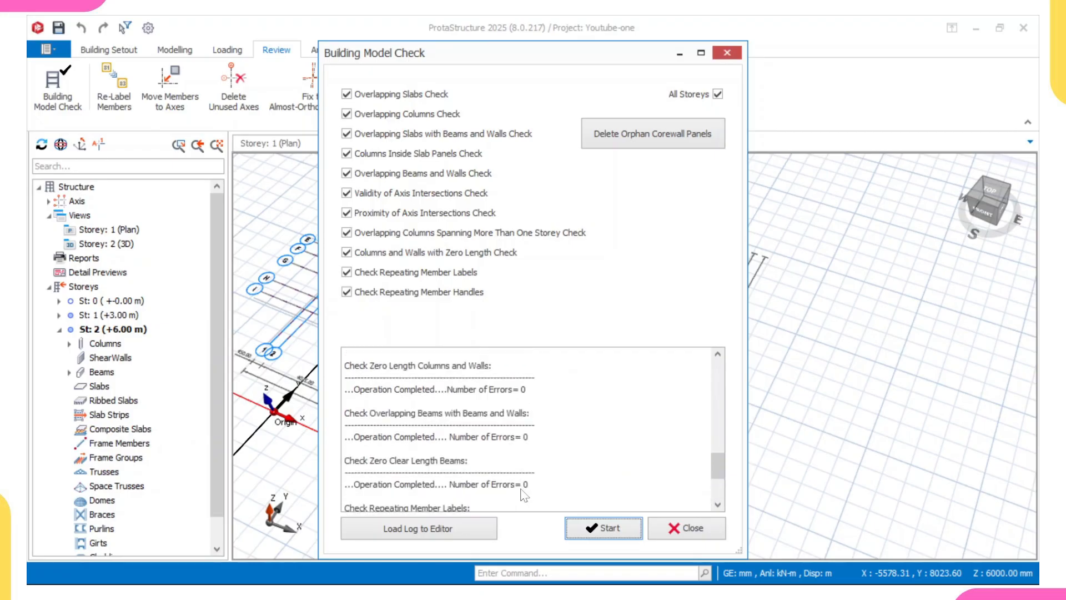
pyautogui.scroll(3, 505, 466)
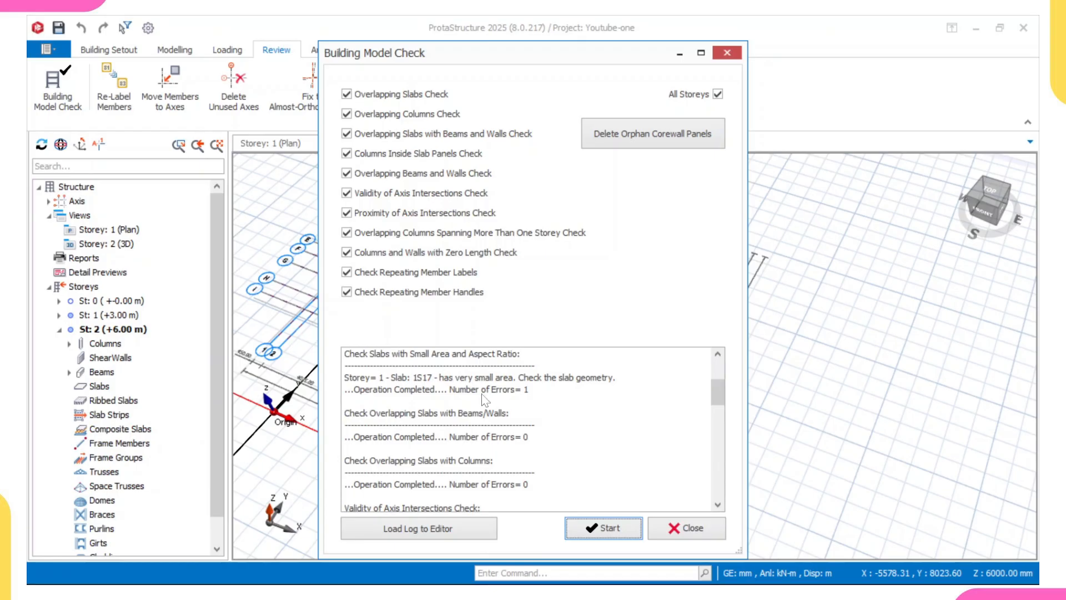
pyautogui.scroll(2, 482, 397)
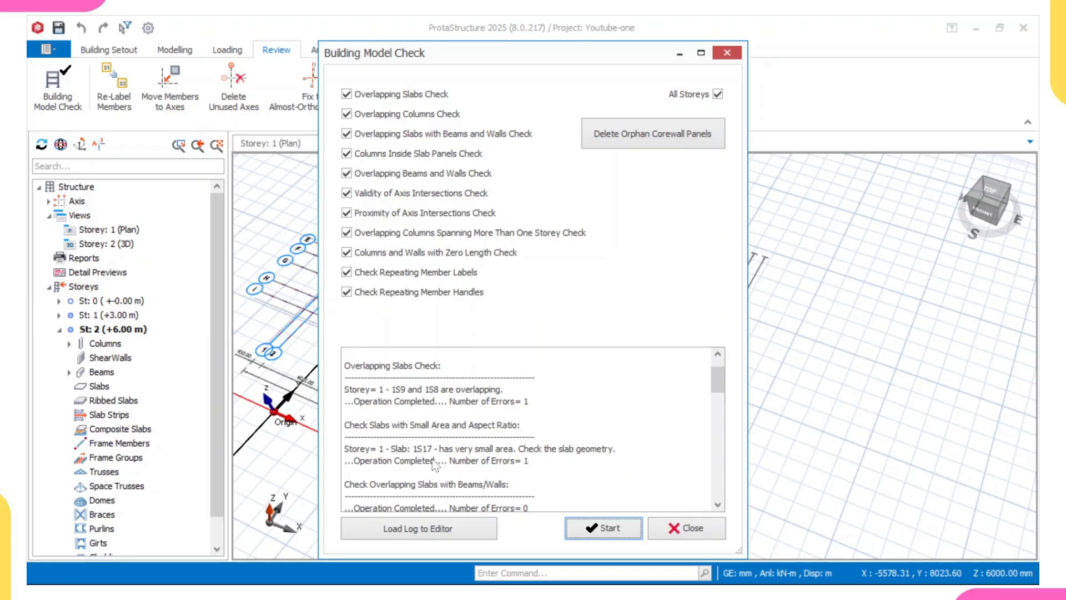
pyautogui.click(688, 528)
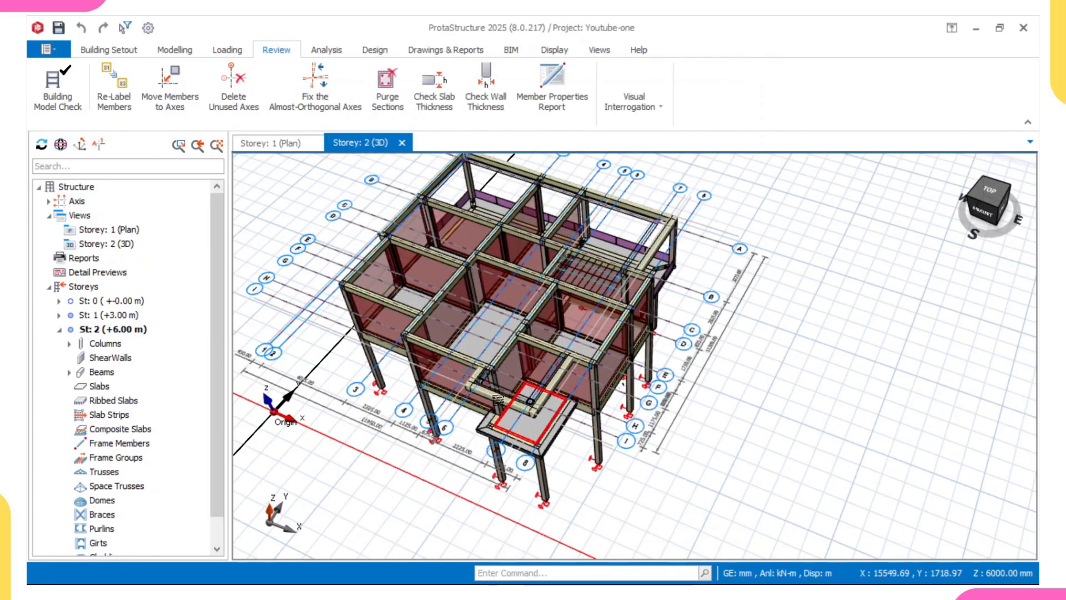
# - Select slab 1S8 from the storey 1 slab list to locate it in the plan
pyautogui.click(265, 145)
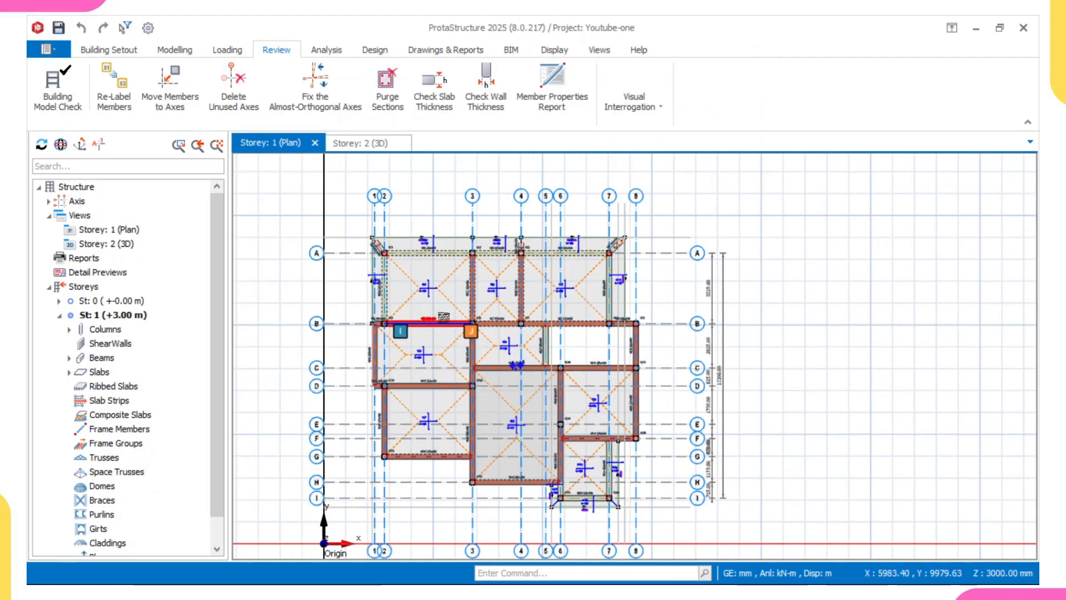
pyautogui.scroll(3, 443, 315)
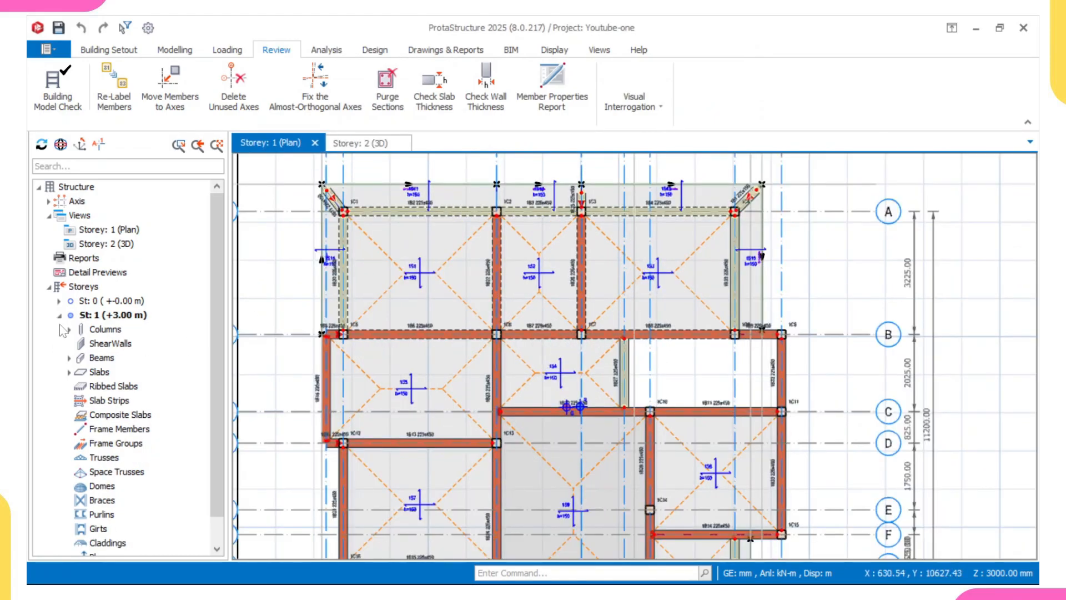
pyautogui.click(69, 371)
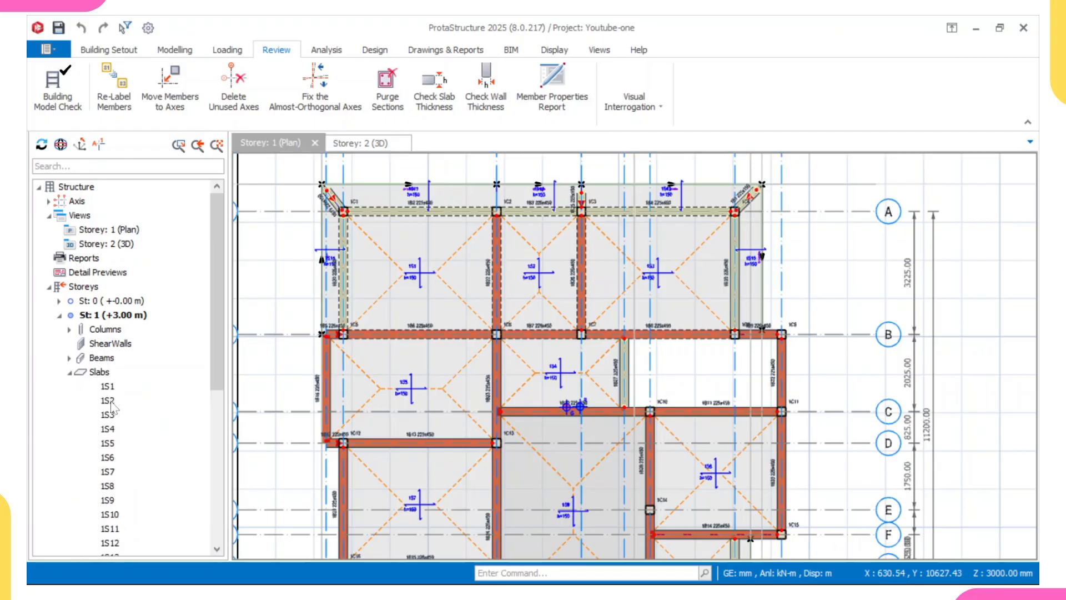
pyautogui.scroll(-2, 114, 403)
pyautogui.click(133, 400)
pyautogui.scroll(-2, 333, 417)
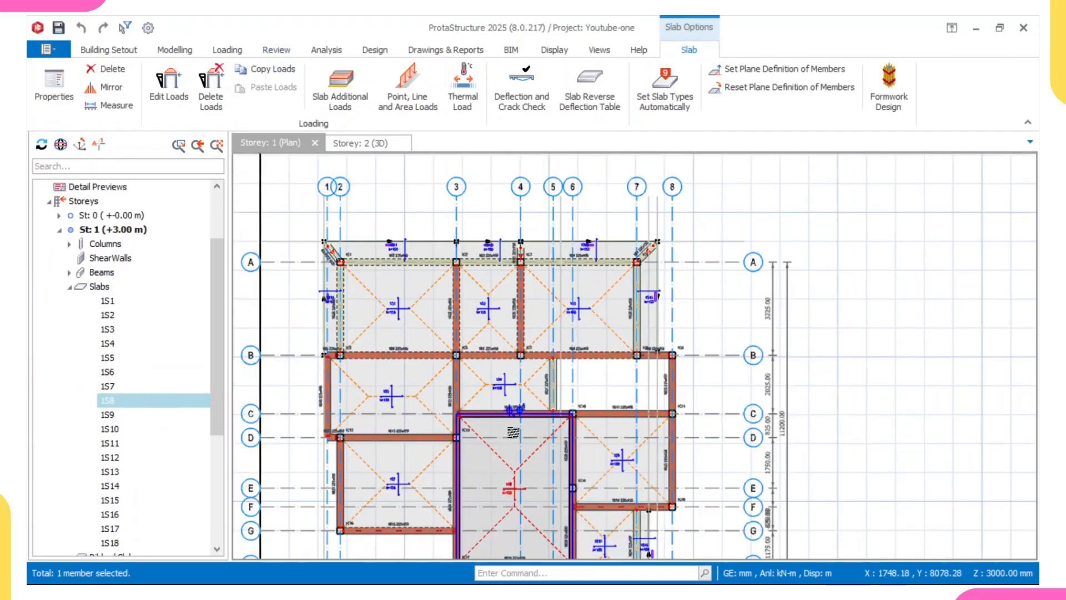
# - Select slab 1S9 from the storey 1 slab list and delete its G and Q area loads
pyautogui.moveTo(536, 437); pyautogui.dragTo(525, 341, button='middle')
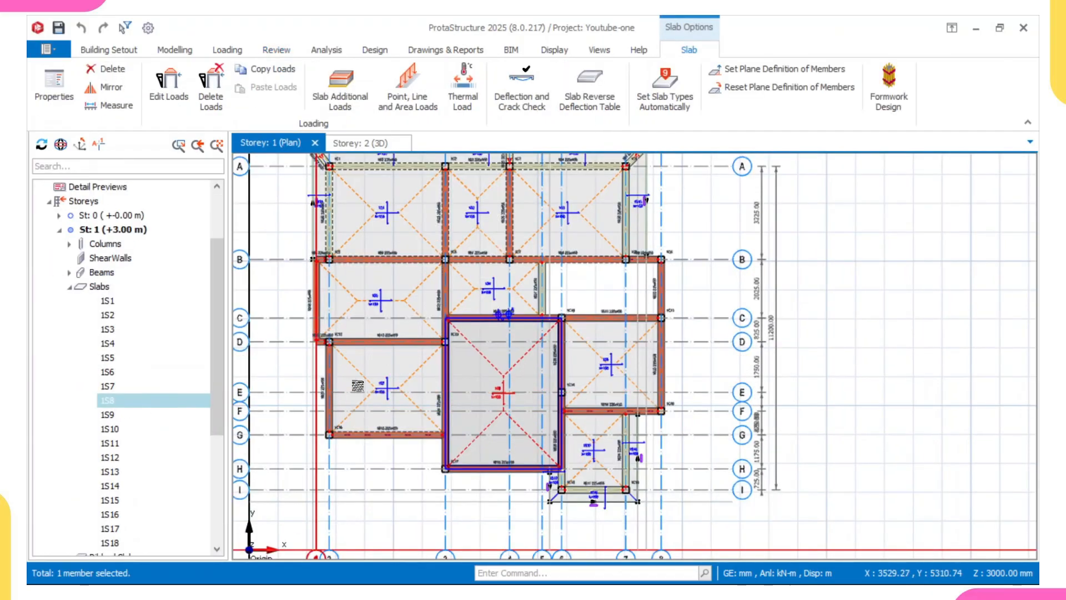
pyautogui.click(143, 415)
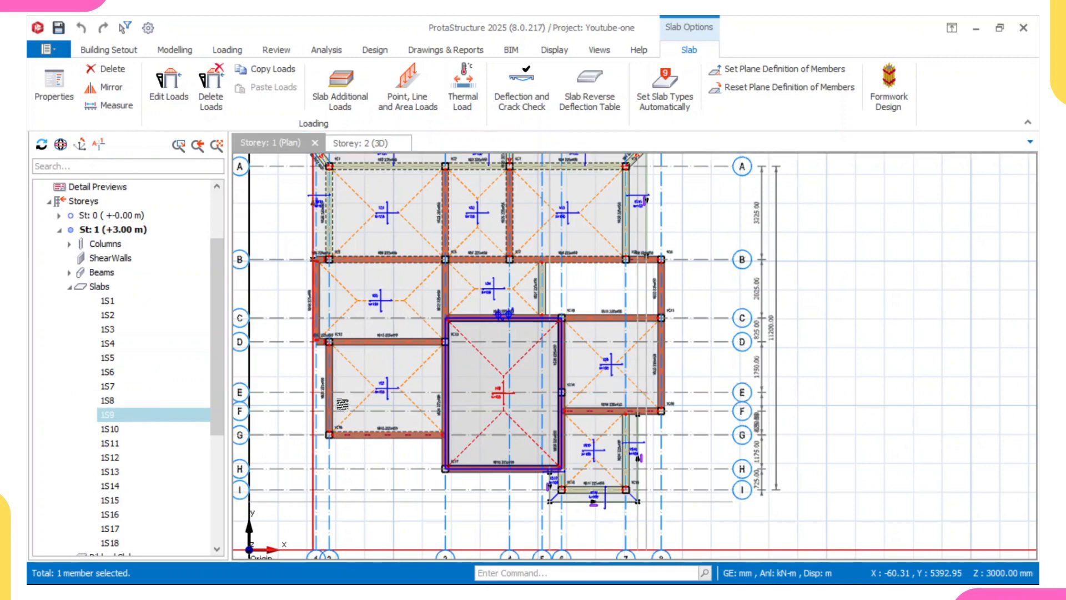
pyautogui.scroll(4, 502, 385)
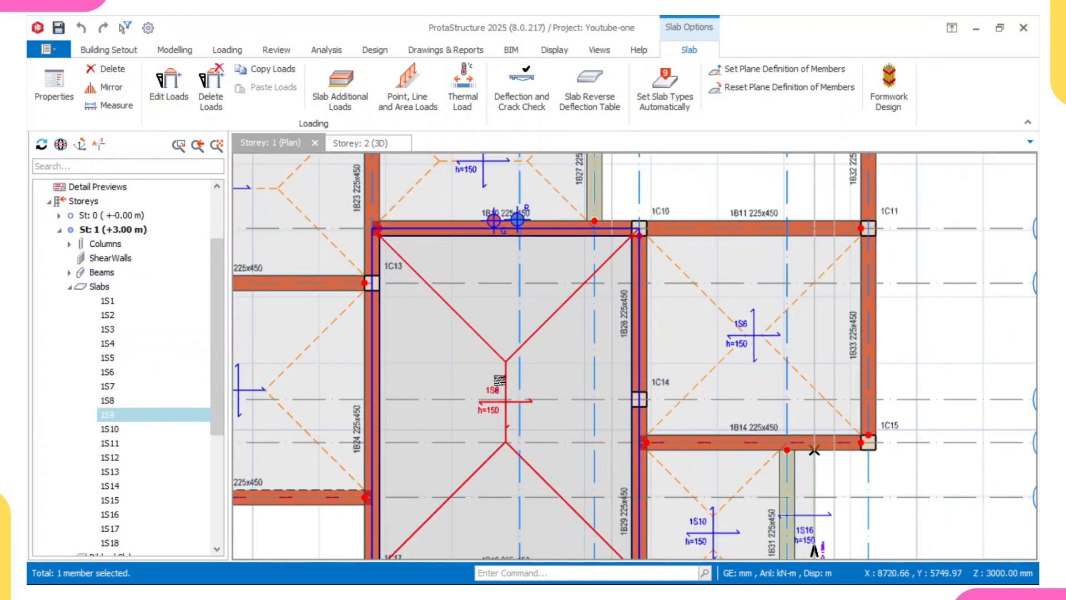
pyautogui.moveTo(499, 381)
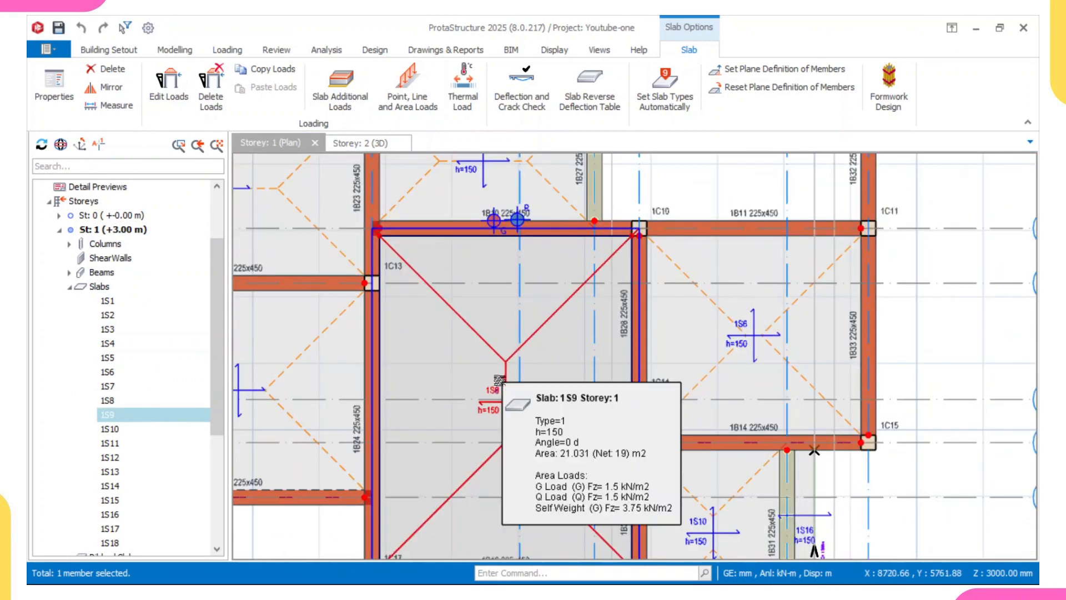
pyautogui.click(483, 344)
pyautogui.rightClick(483, 343)
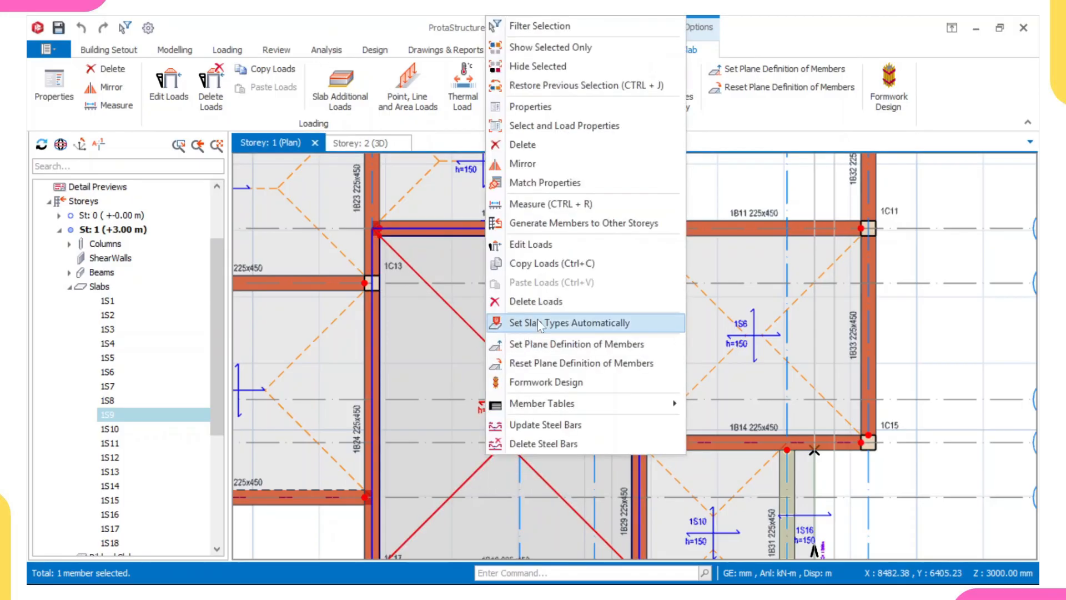
pyautogui.click(546, 302)
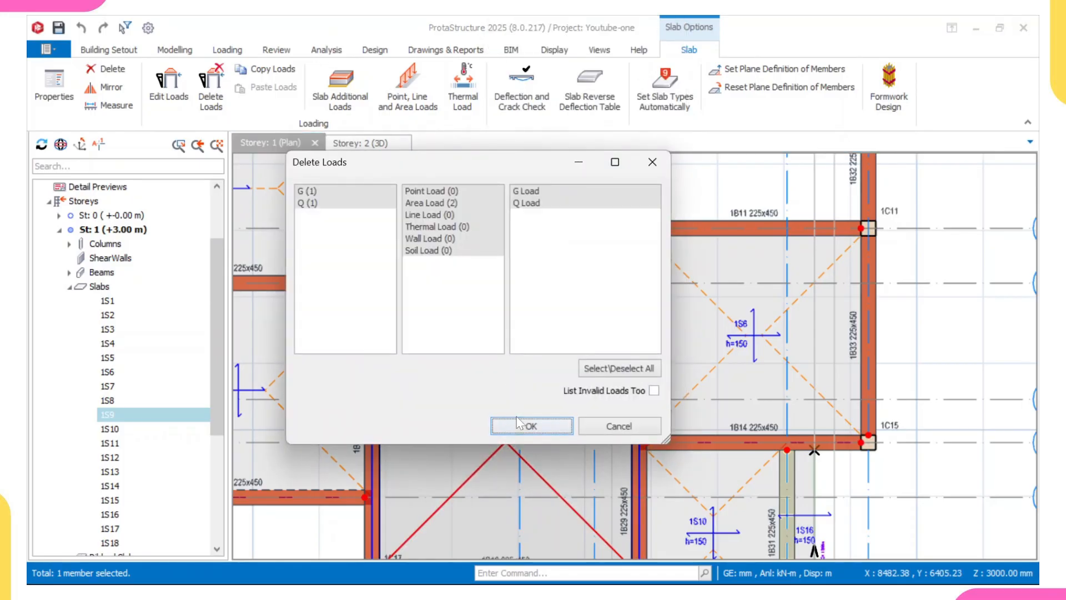
pyautogui.click(518, 425)
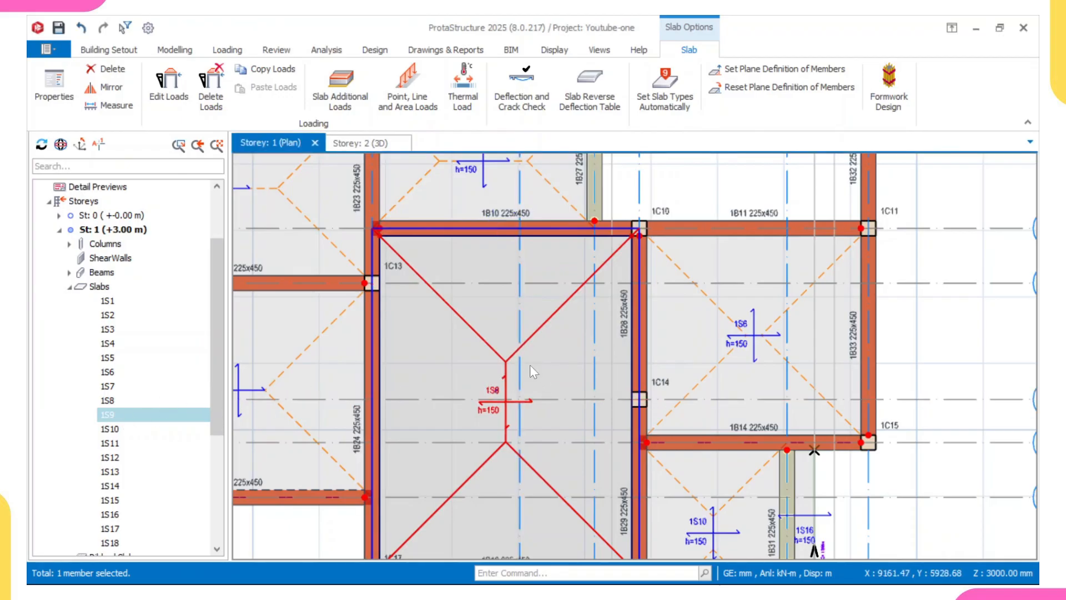
pyautogui.press('Escape')
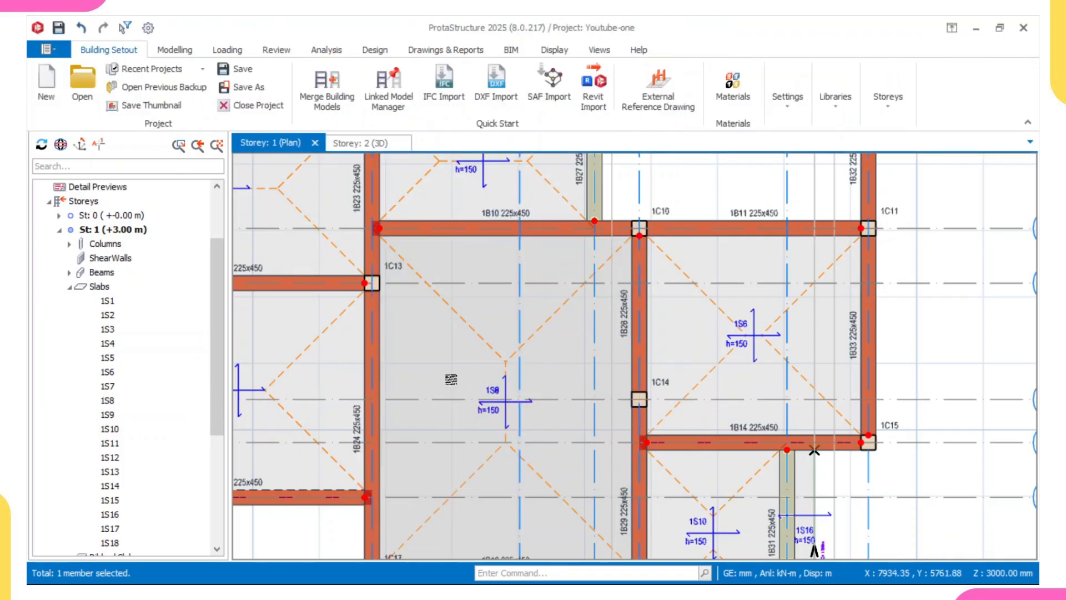
# - Compare slabs 1S8 and 1S9 in the storey 1 plan and delete the overlapping slab 1S9
pyautogui.click(117, 401)
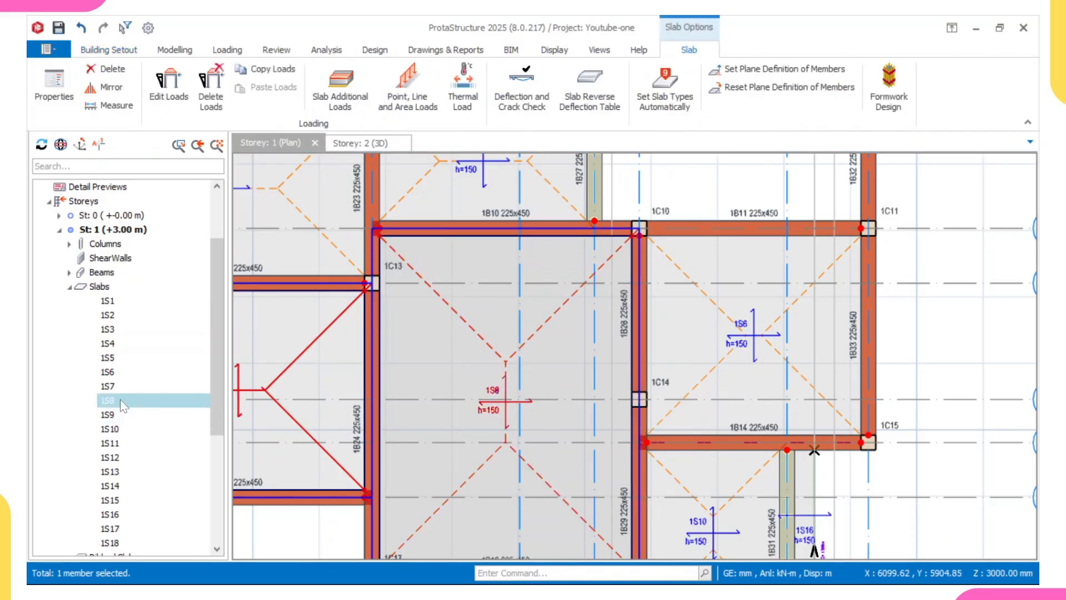
pyautogui.click(123, 415)
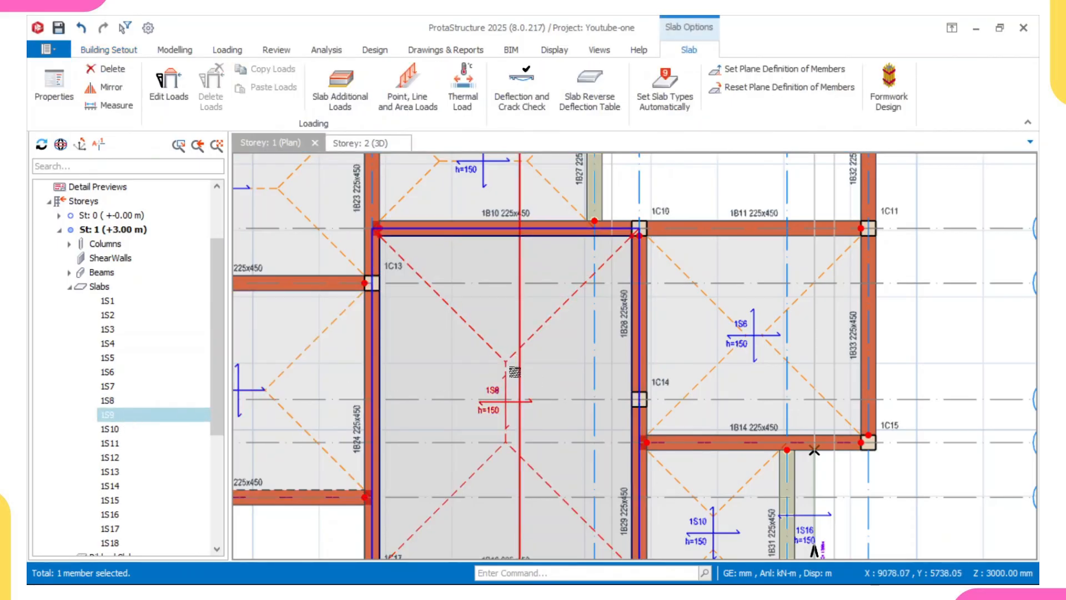
pyautogui.rightClick(505, 361)
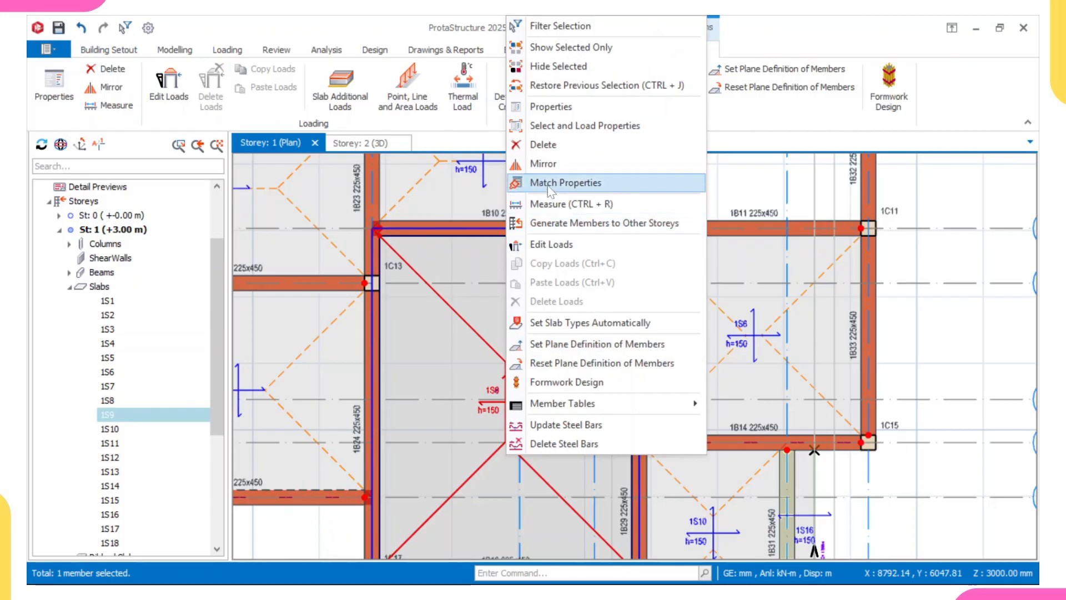
pyautogui.click(544, 144)
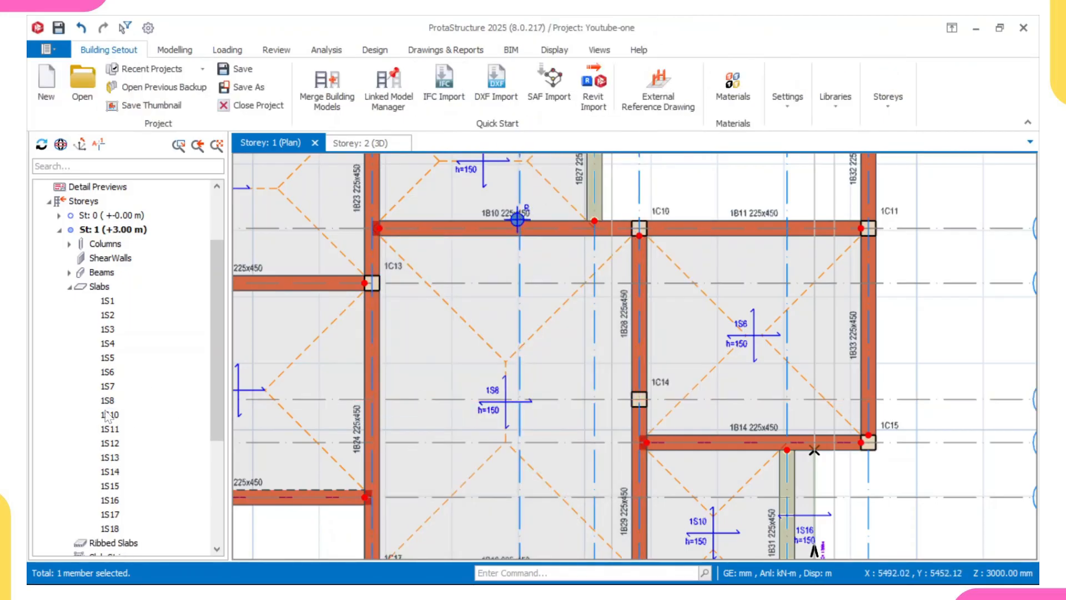
# - Examine slab 1S8 and the small cantilever slab 1S17 near column 1C18 in the storey 1 plan
pyautogui.scroll(-3, 474, 388)
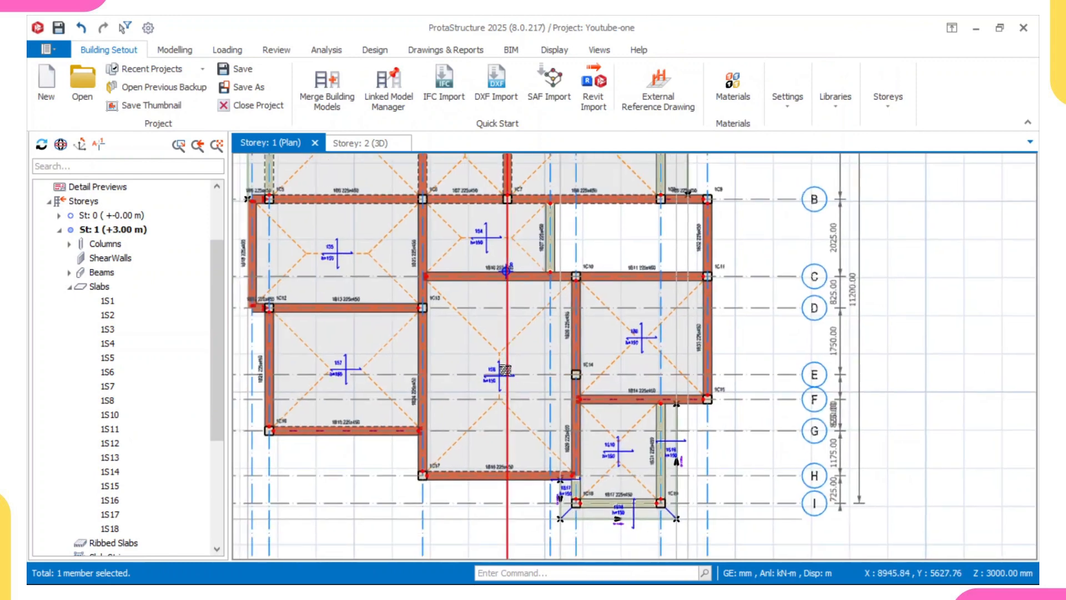
pyautogui.scroll(3, 505, 371)
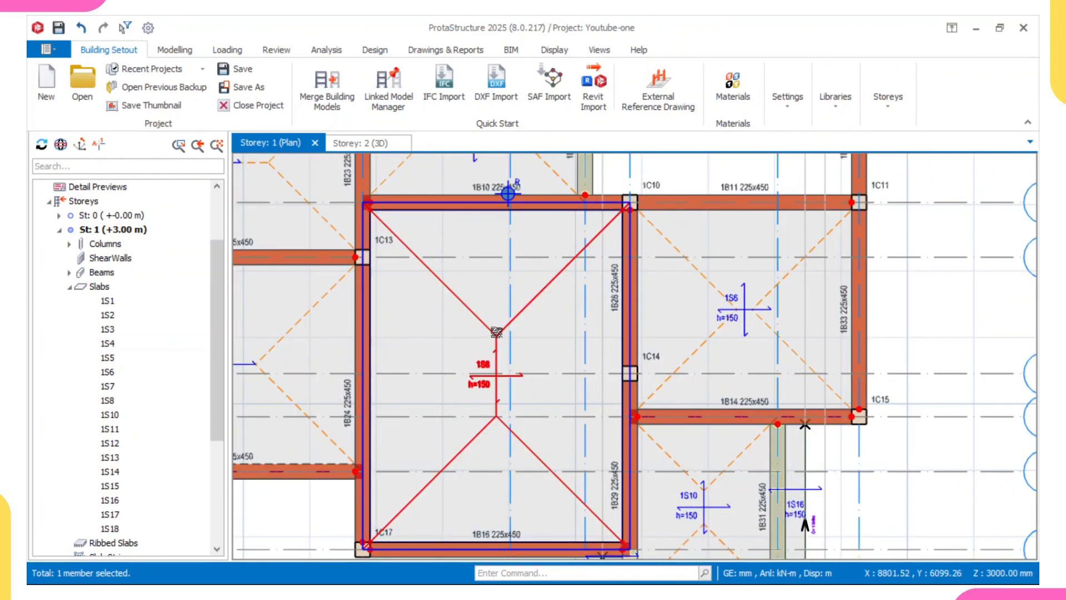
pyautogui.moveTo(495, 332)
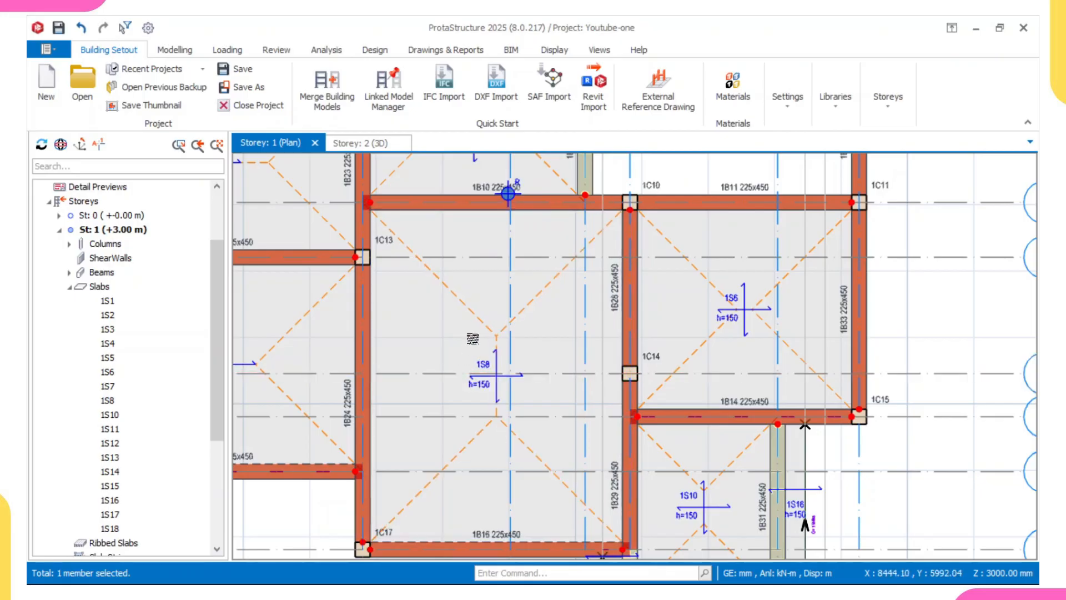
pyautogui.scroll(-3, 470, 334)
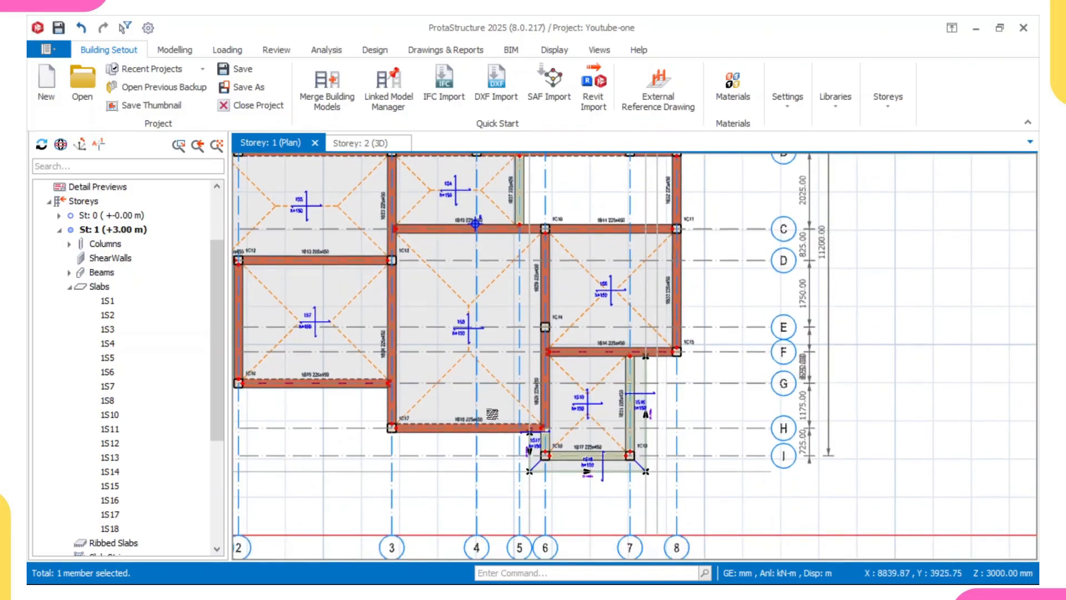
pyautogui.scroll(5, 498, 432)
pyautogui.scroll(3, 498, 432)
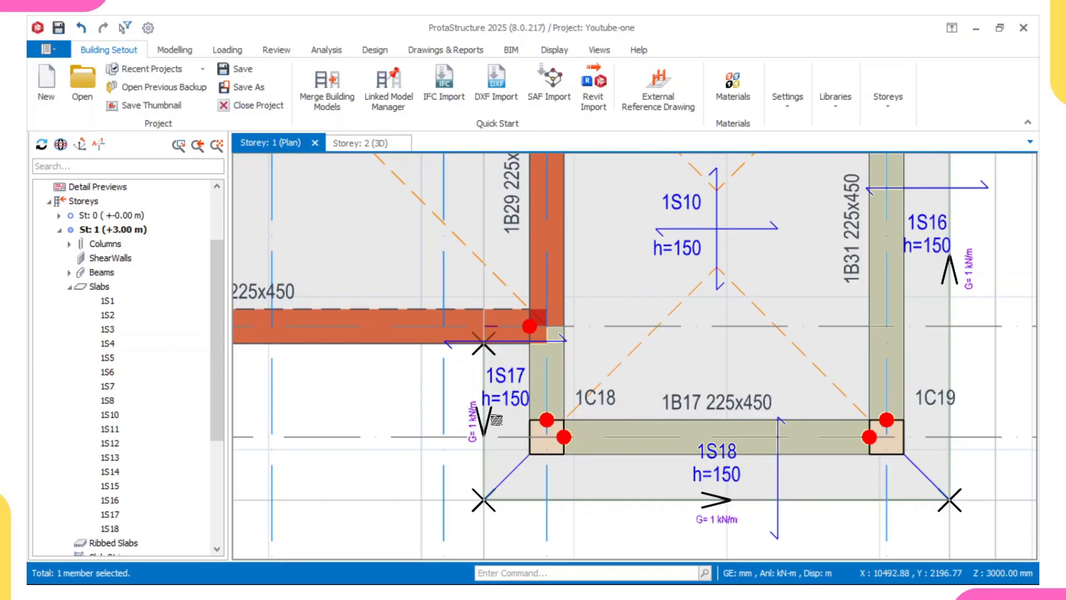
pyautogui.scroll(-3, 495, 408)
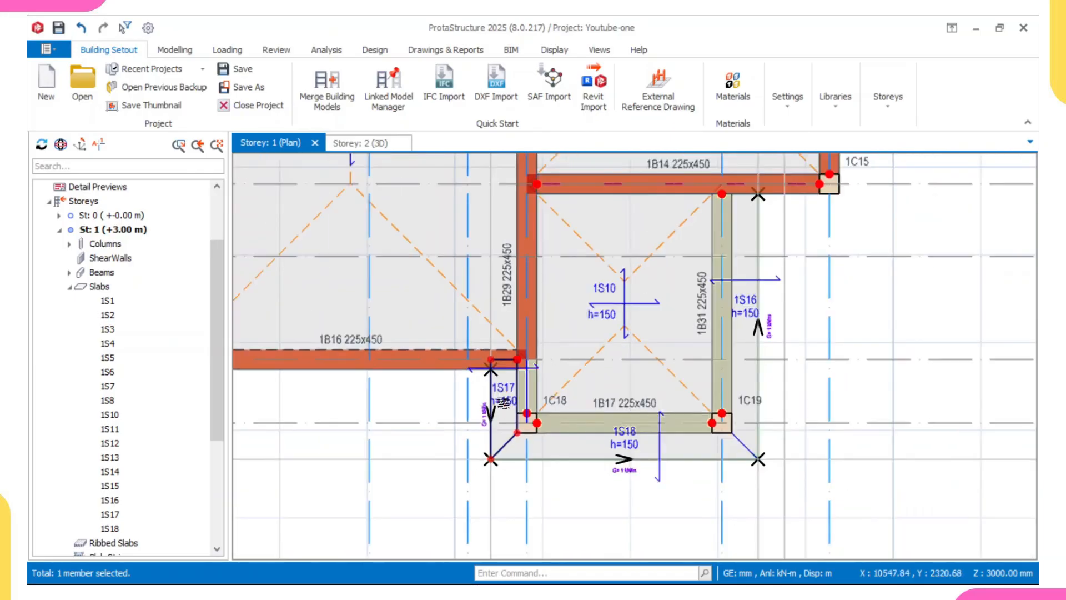
pyautogui.scroll(-3, 376, 251)
pyautogui.scroll(2, 377, 251)
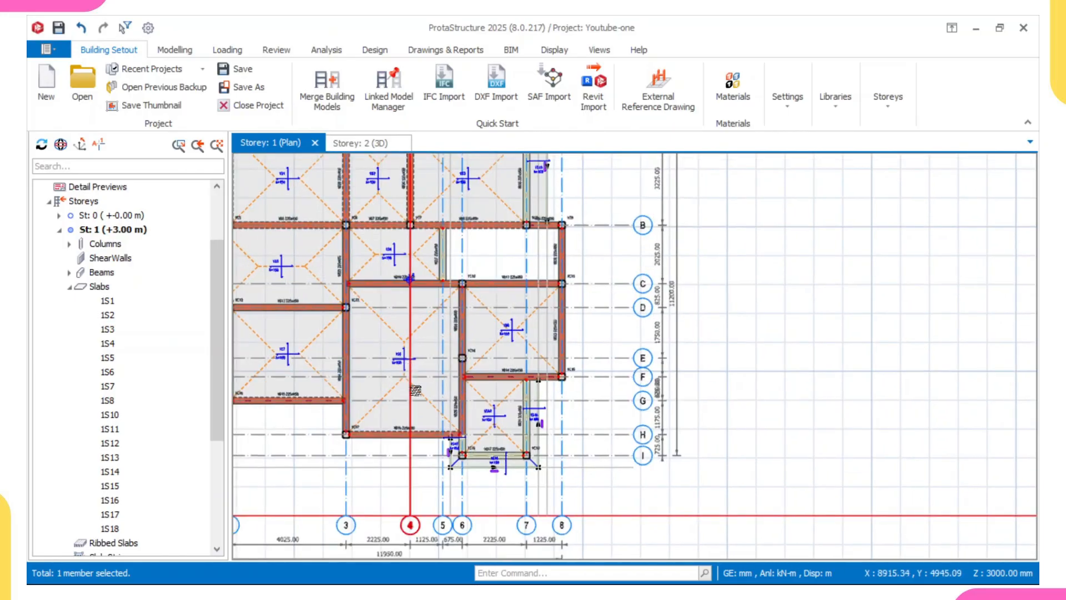
pyautogui.scroll(3, 407, 369)
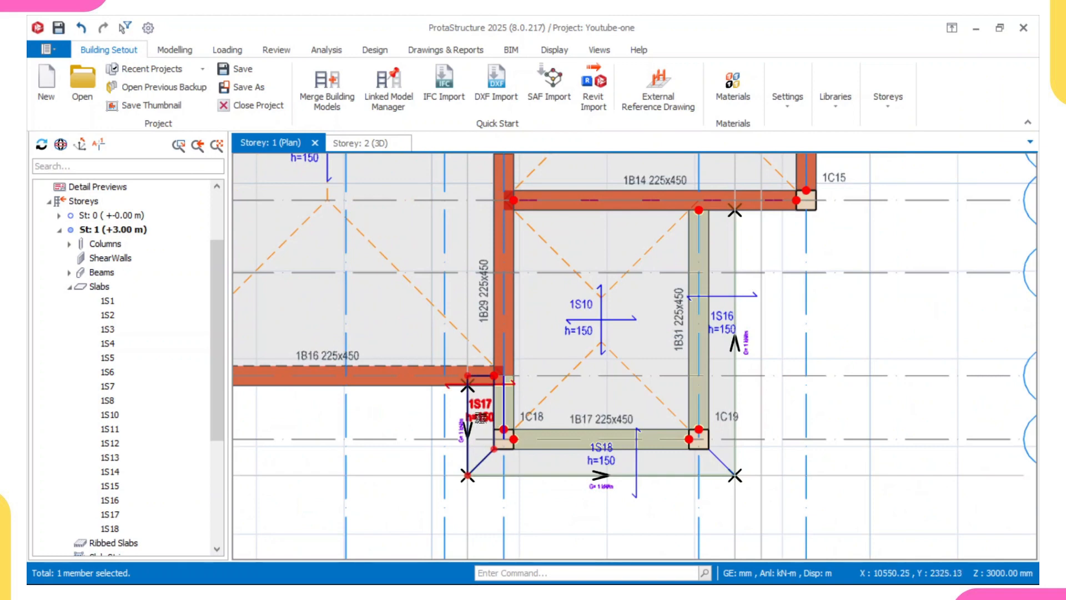
pyautogui.scroll(-2, 480, 416)
pyautogui.scroll(2, 459, 317)
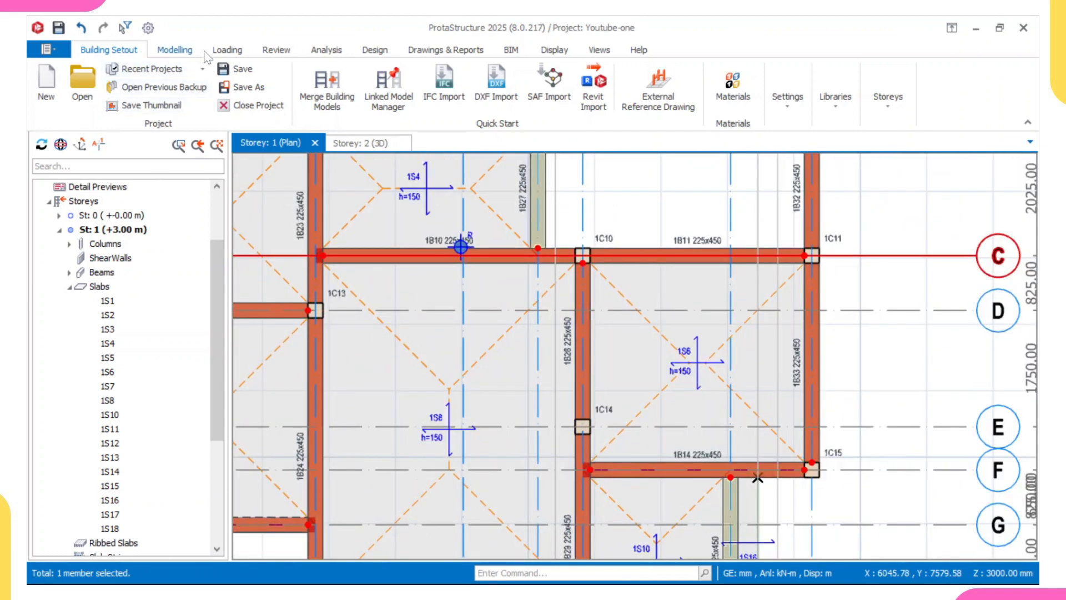
# - Run the building model check again with all check types enabled for all storeys
pyautogui.click(276, 49)
pyautogui.click(60, 87)
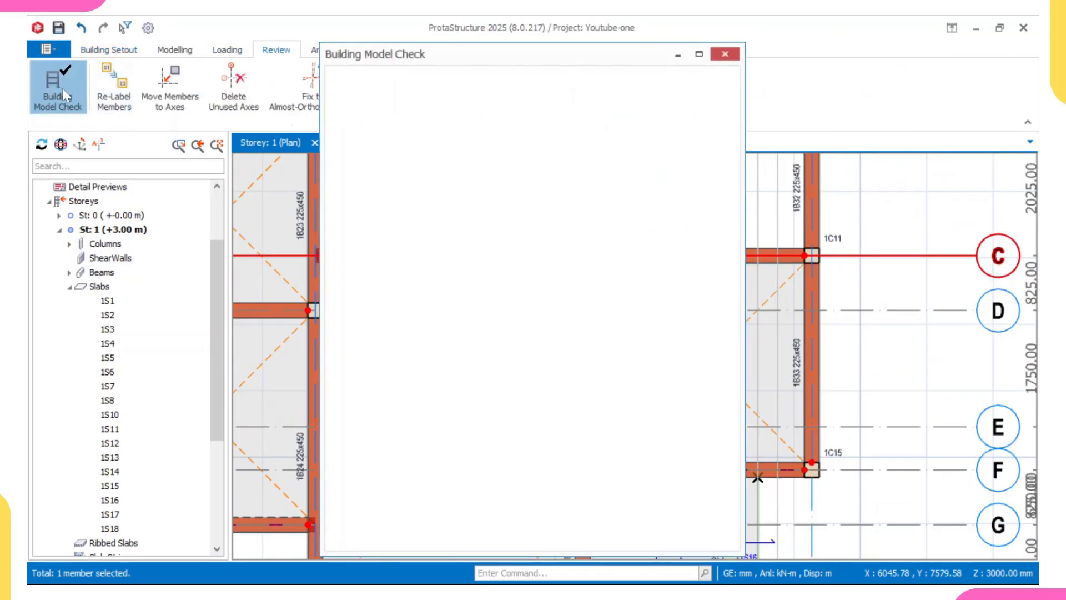
pyautogui.click(607, 528)
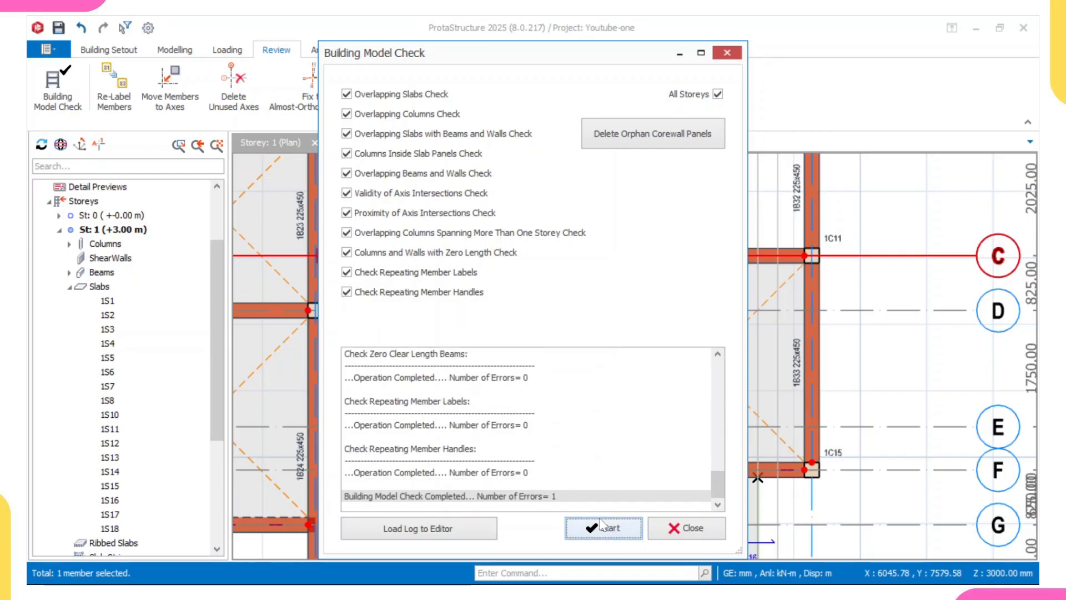
# - Read back through the model check log for remaining slab, beam and axis errors, and leave the check
pyautogui.scroll(10, 530, 462)
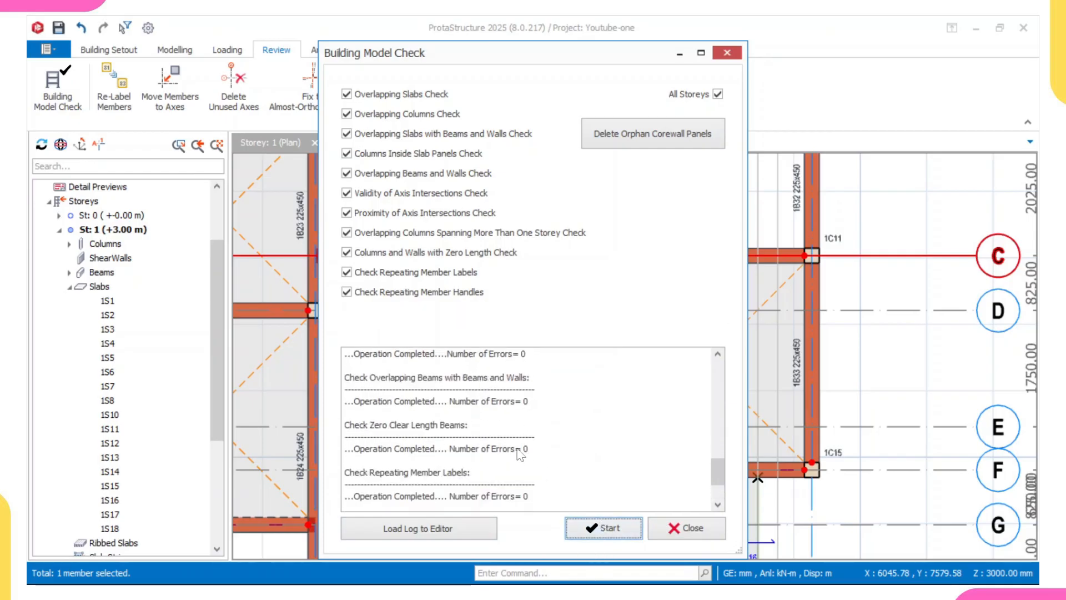
pyautogui.scroll(5, 505, 427)
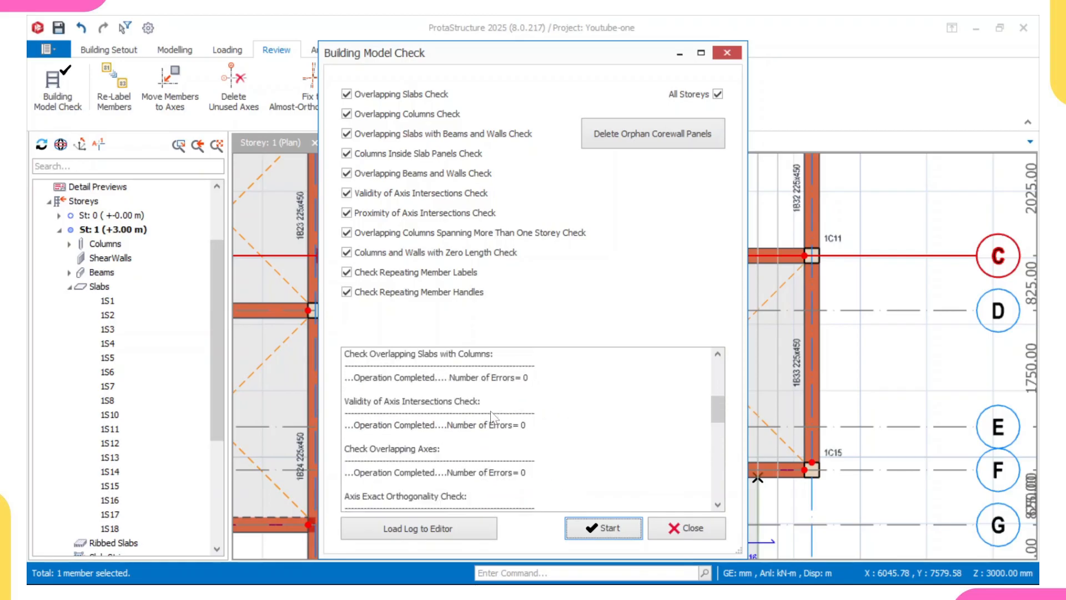
pyautogui.scroll(1, 411, 378)
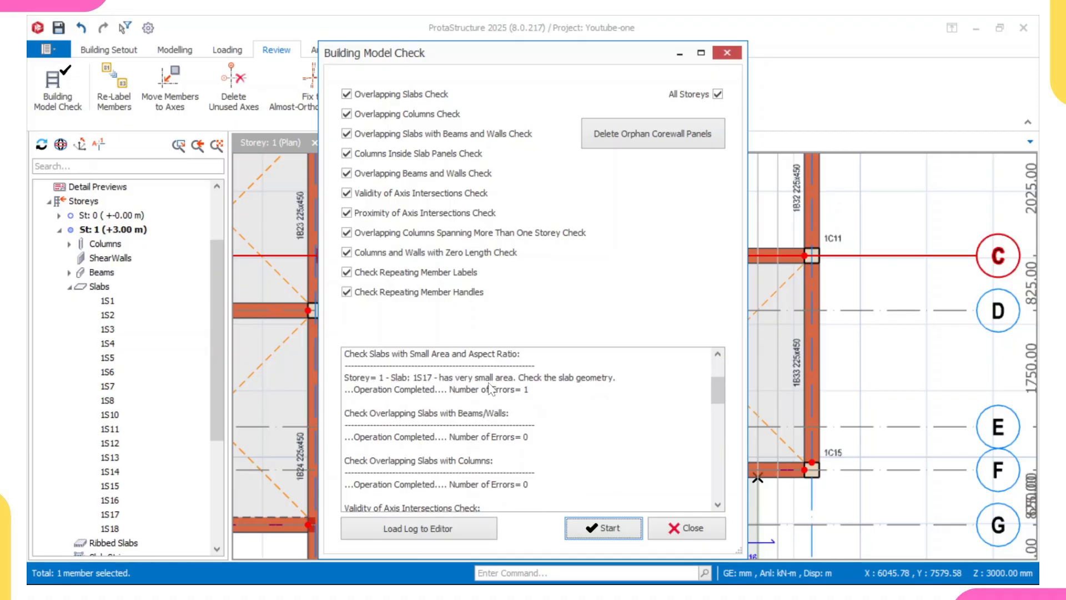
pyautogui.click(622, 530)
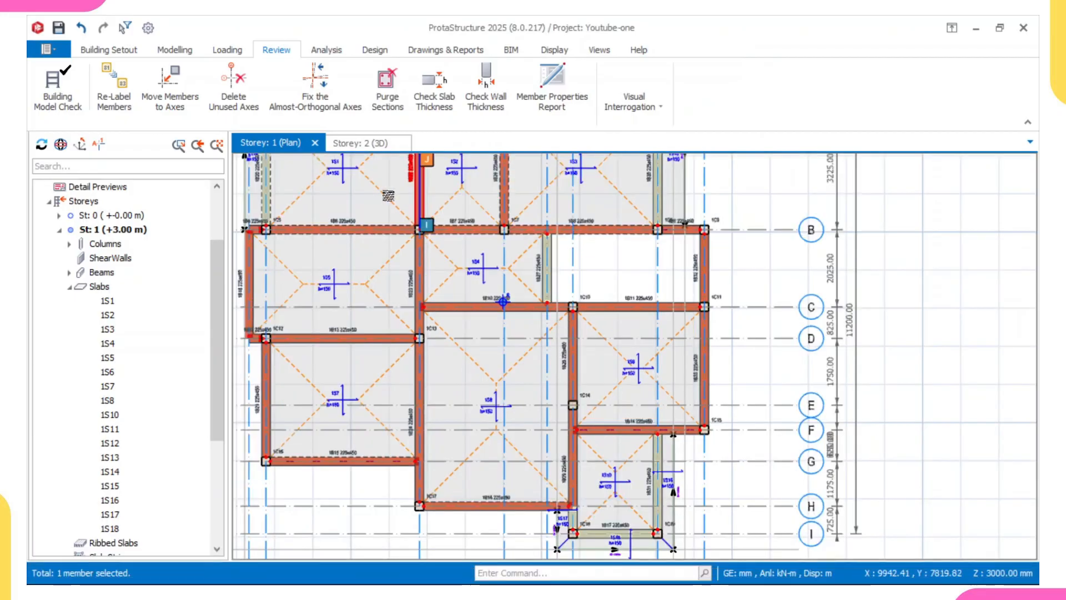
# - Open the storey 2 plan and examine the beam and column layout around axes A and B
pyautogui.scroll(-4, 89, 444)
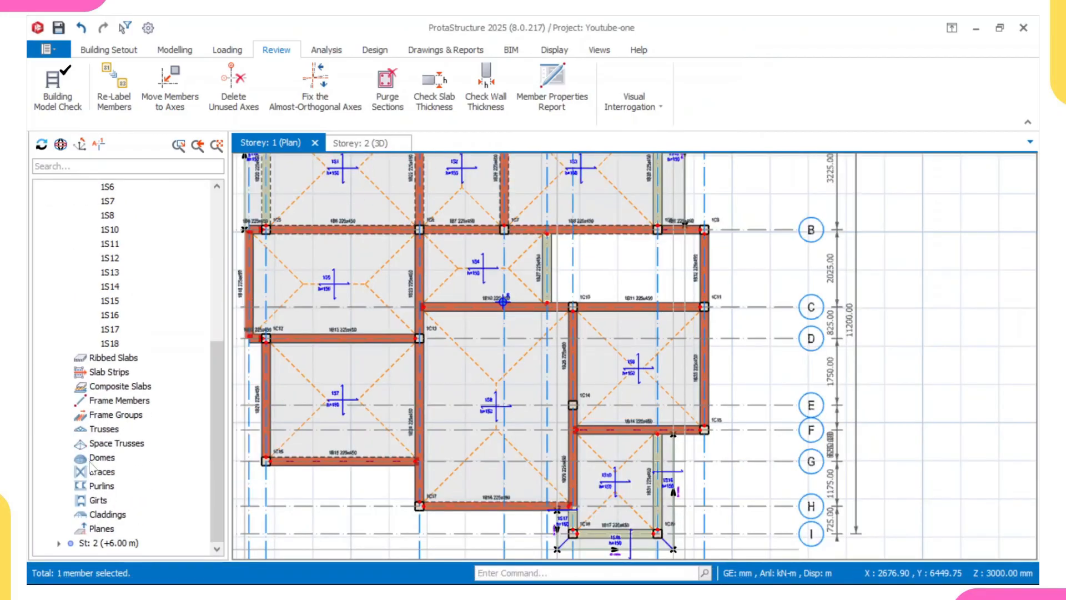
pyautogui.doubleClick(125, 538)
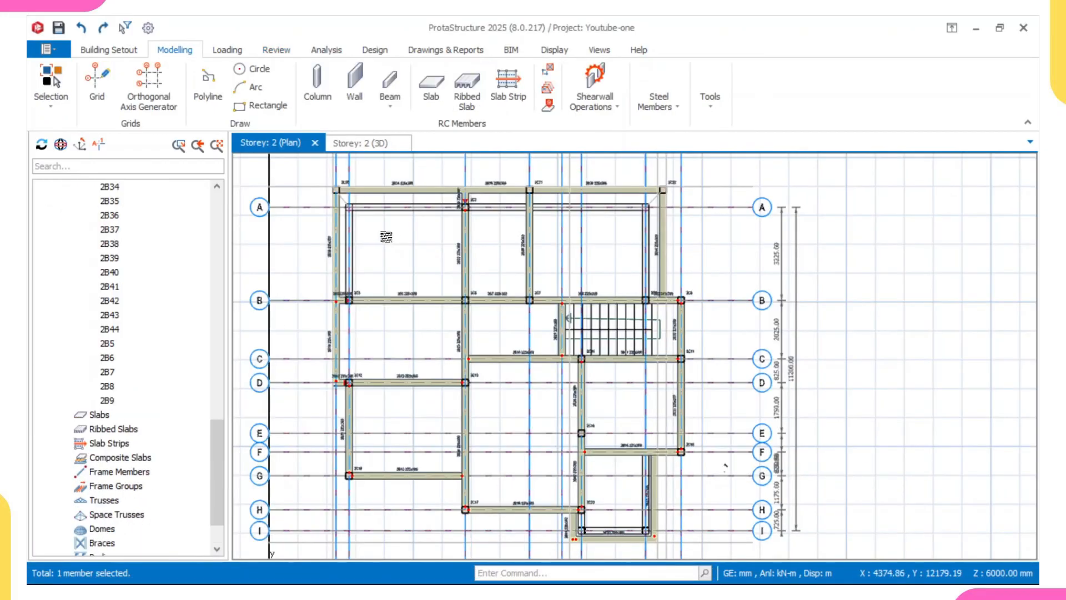
pyautogui.scroll(3, 387, 223)
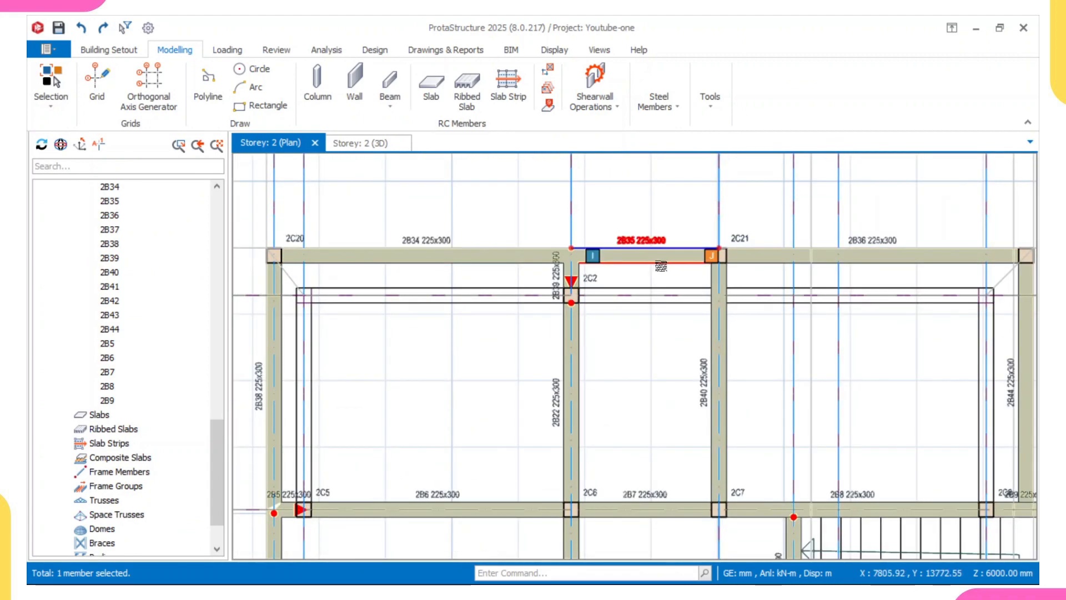
pyautogui.scroll(-1, 671, 269)
pyautogui.scroll(-3, 449, 296)
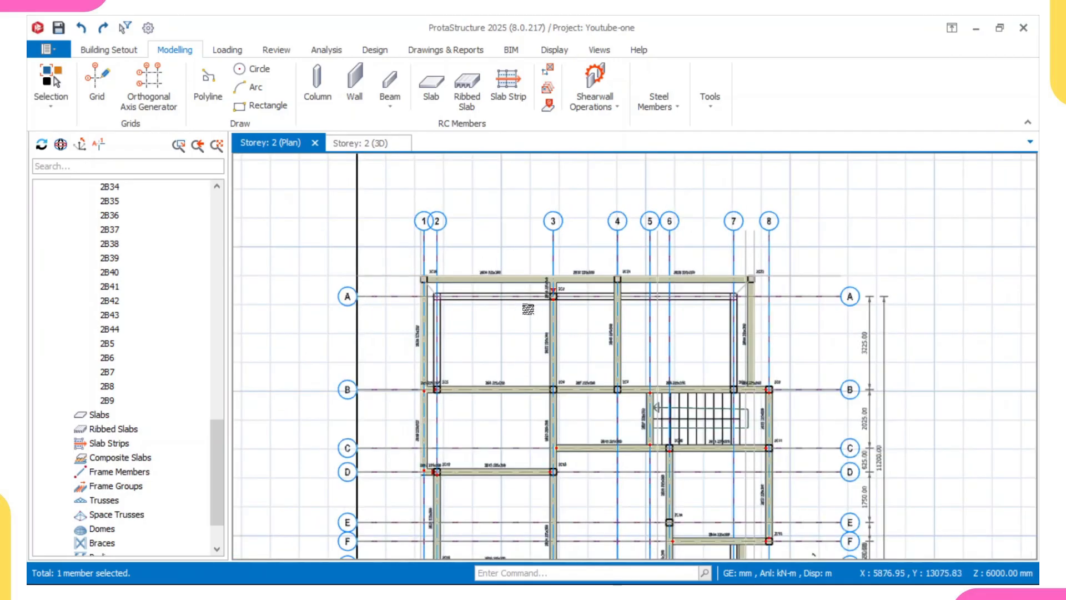
pyautogui.scroll(1, 450, 295)
pyautogui.scroll(3, 352, 374)
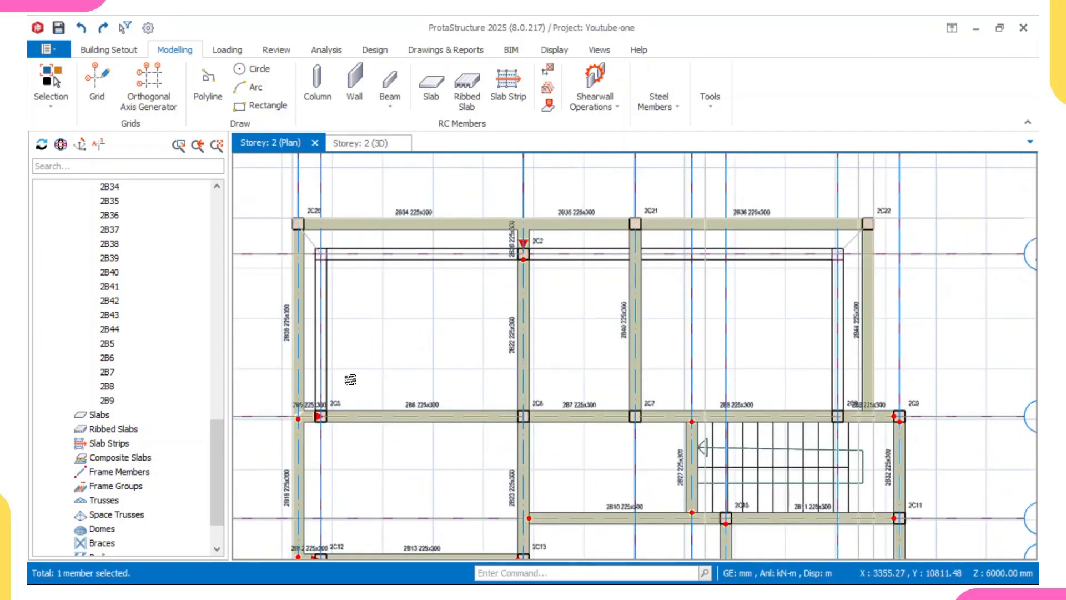
pyautogui.scroll(-2, 322, 361)
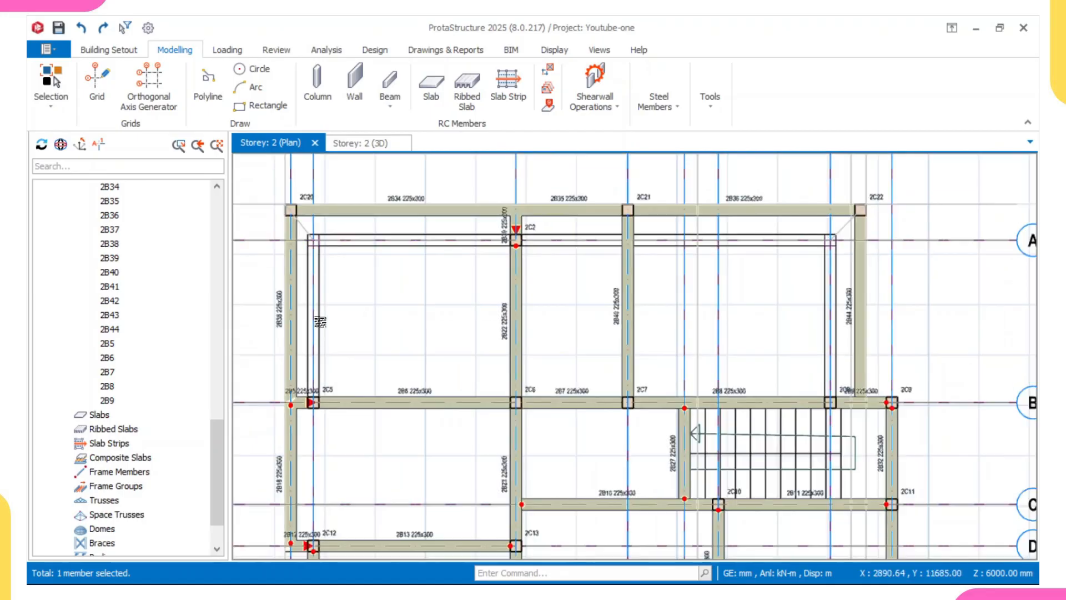
pyautogui.moveTo(342, 324); pyautogui.dragTo(324, 367, button='middle')
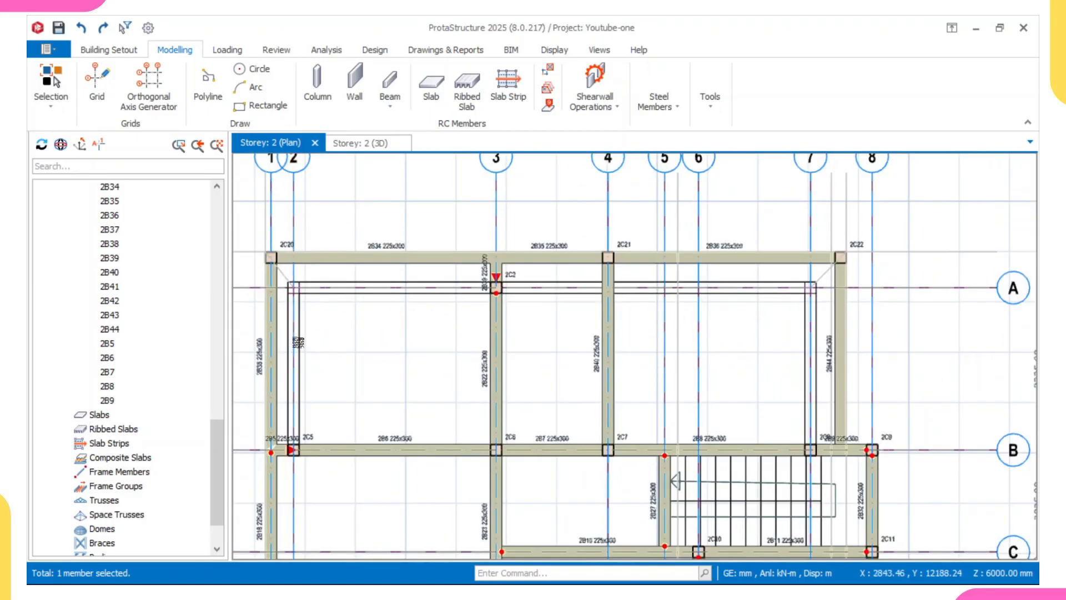
pyautogui.scroll(2, 301, 307)
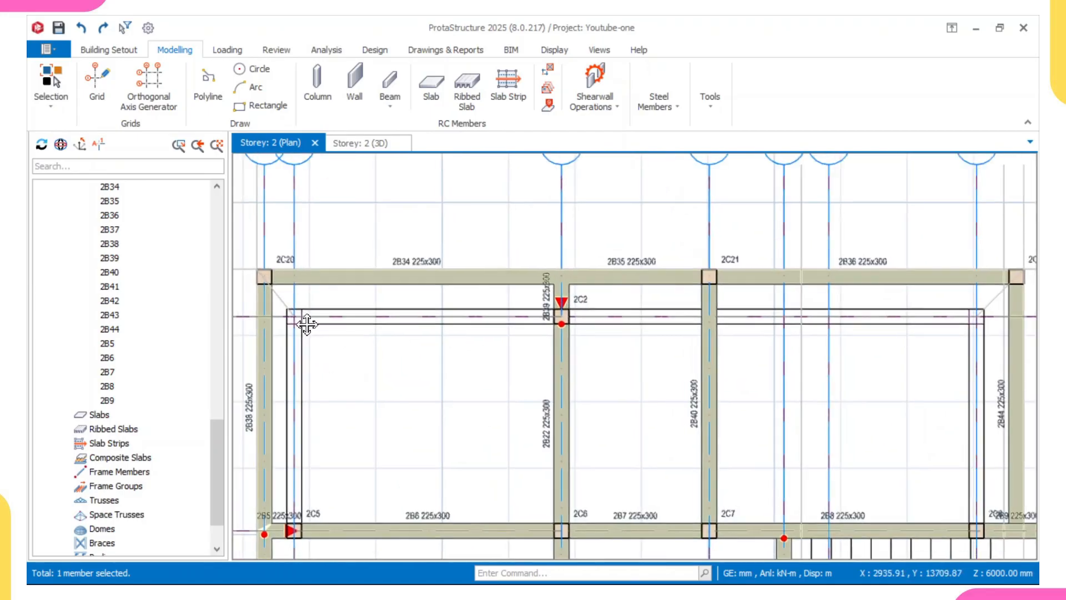
# - Open the load editor for beam 2B34 on the outer edge beyond axis A in the storey 2 plan
pyautogui.scroll(-2, 320, 329)
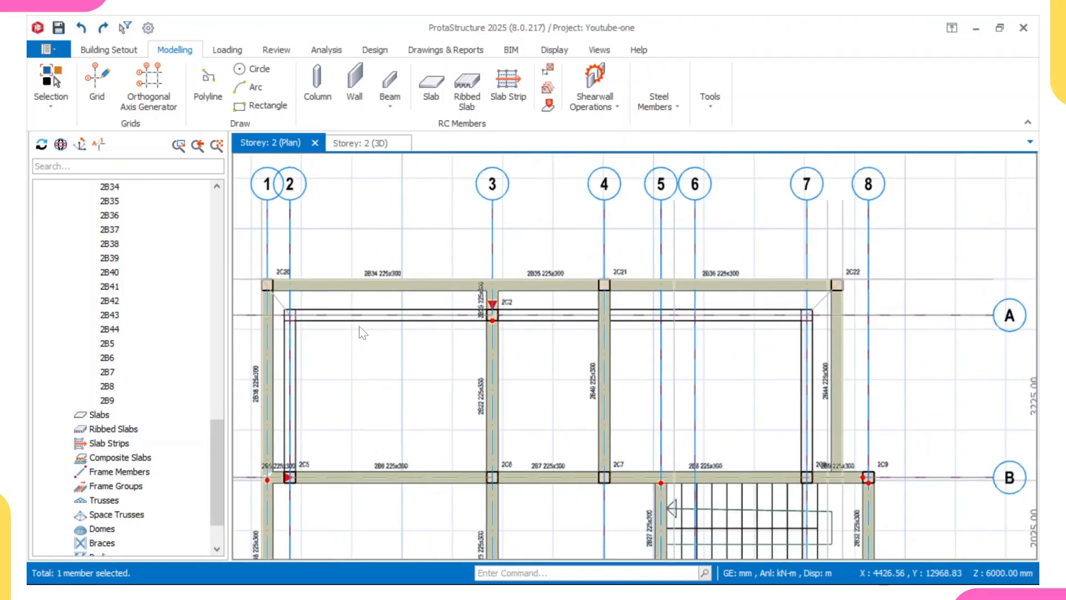
pyautogui.scroll(2, 422, 298)
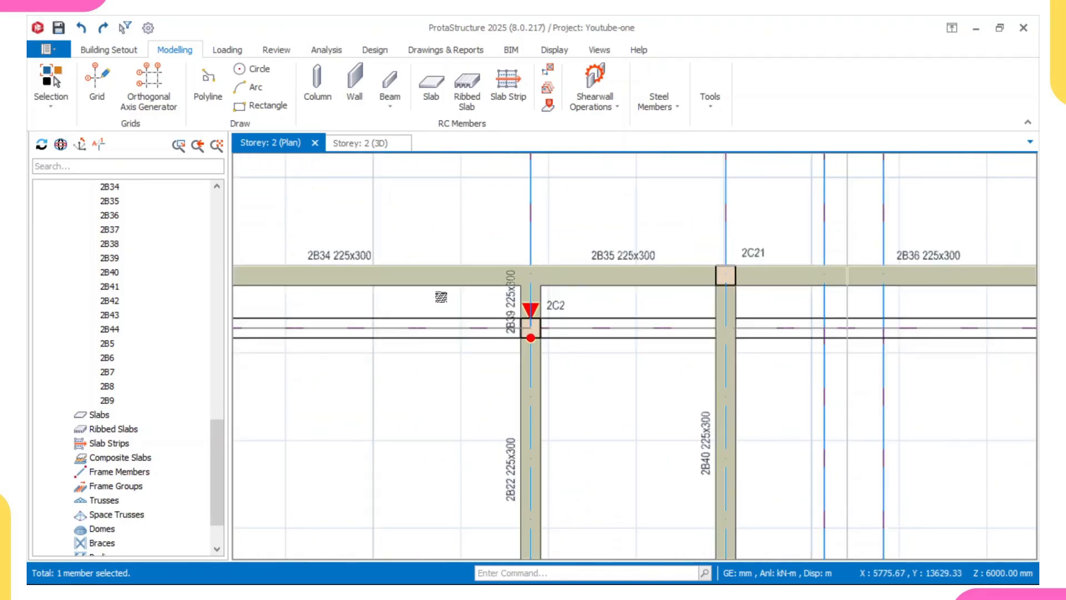
pyautogui.scroll(-2, 422, 298)
pyautogui.moveTo(421, 298); pyautogui.dragTo(464, 316, button='middle')
pyautogui.scroll(2, 456, 319)
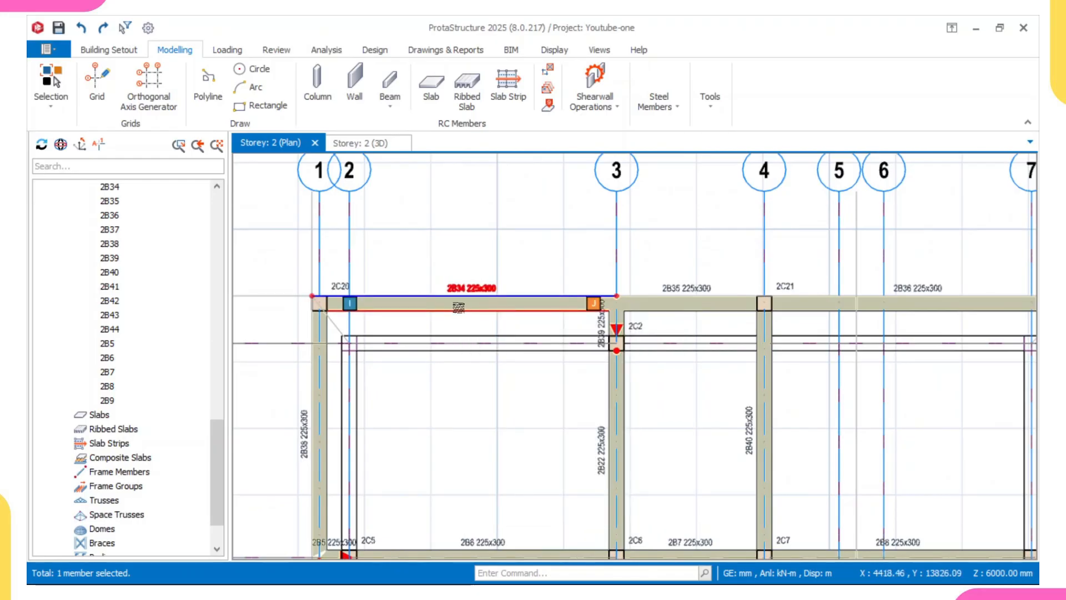
pyautogui.moveTo(459, 307); pyautogui.dragTo(438, 292, button='middle')
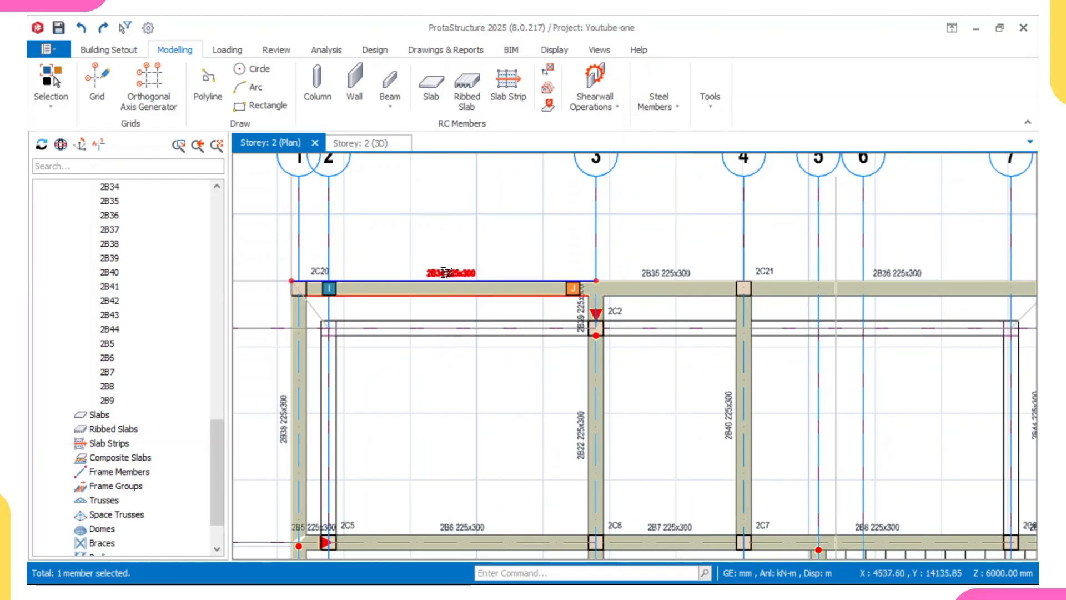
pyautogui.moveTo(447, 272)
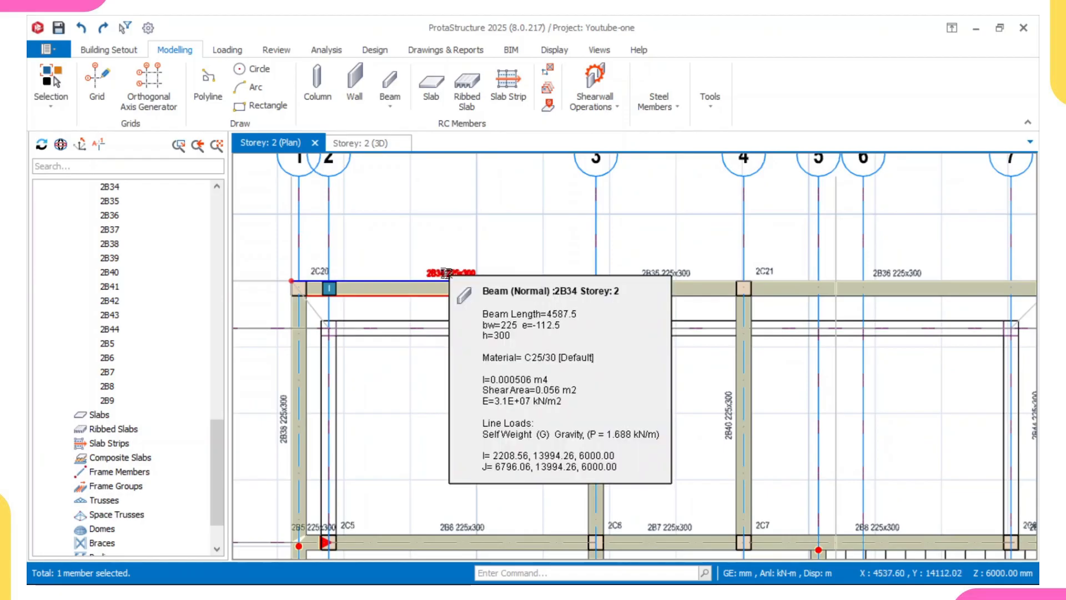
pyautogui.click(447, 272)
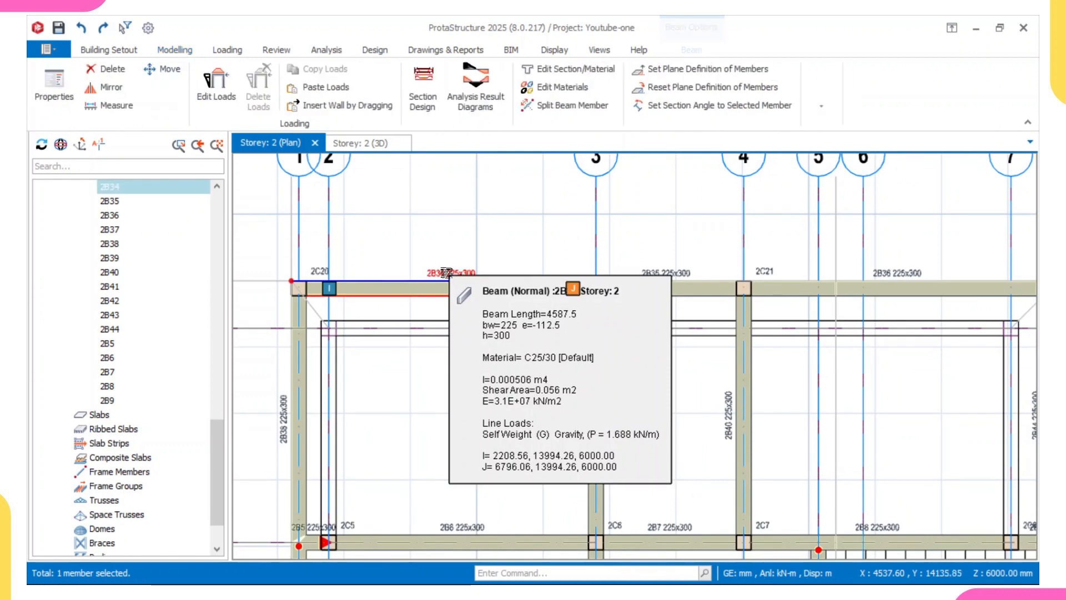
pyautogui.rightClick(446, 272)
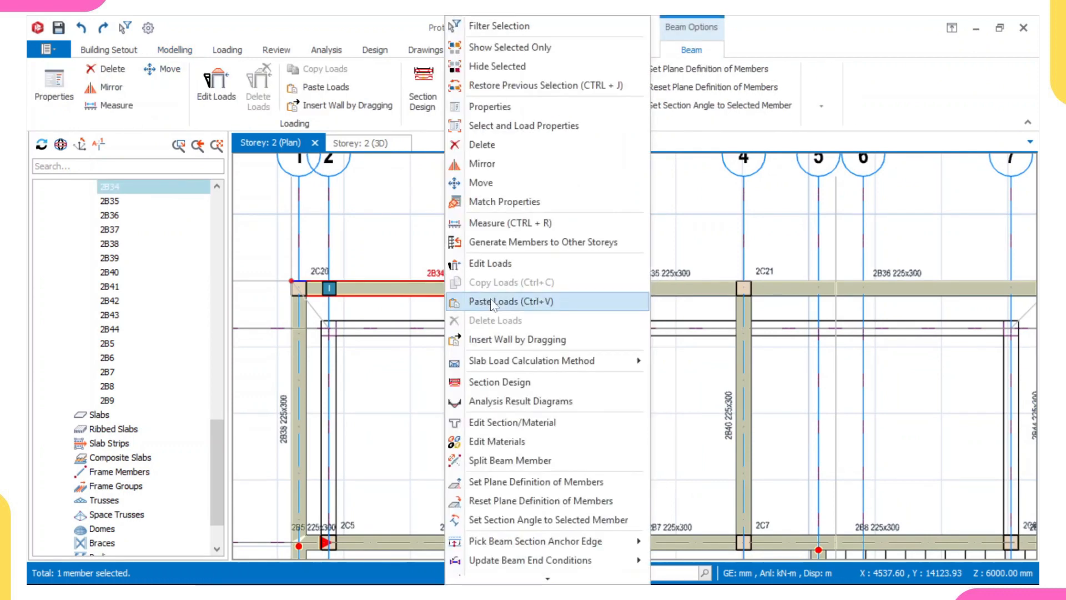
pyautogui.click(504, 268)
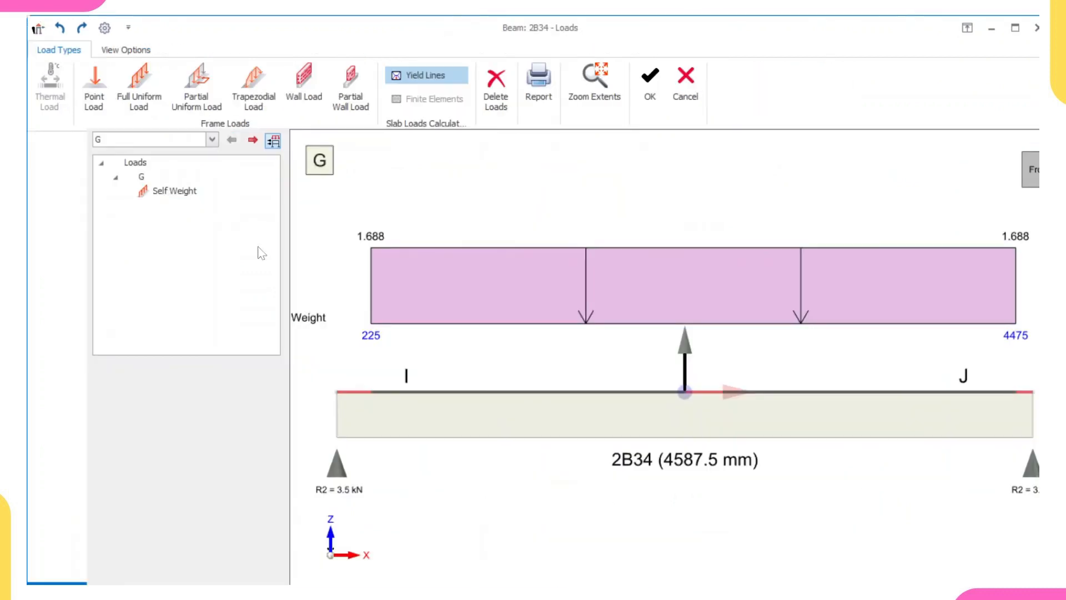
# - Assign beam 2B34 a user-defined wall load of 3.47 kN/m2 with 1000 mm start and end heights, and accept it
pyautogui.click(307, 93)
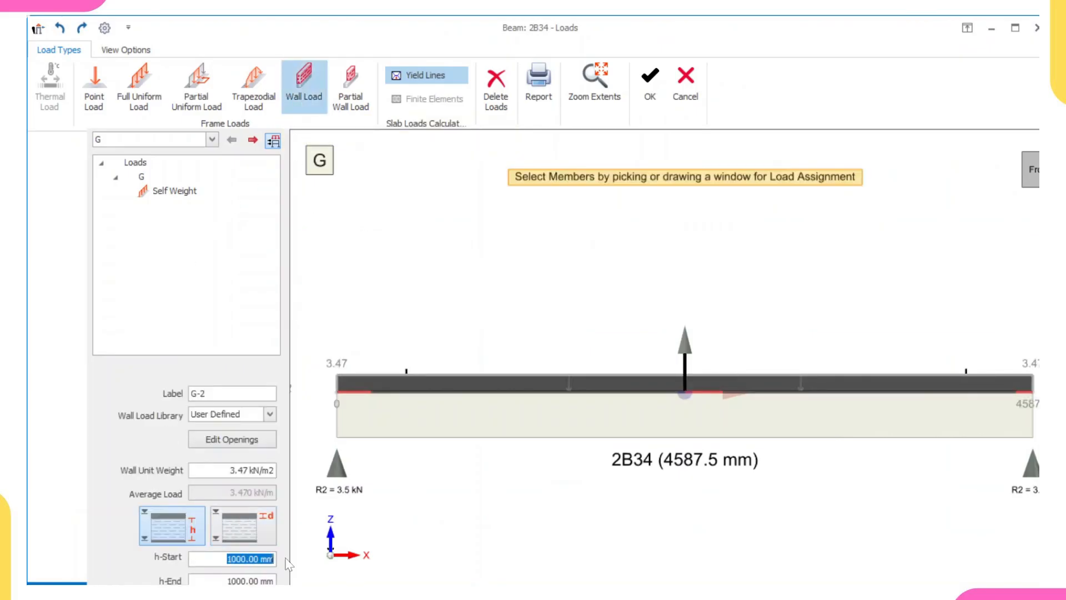
pyautogui.write('0')
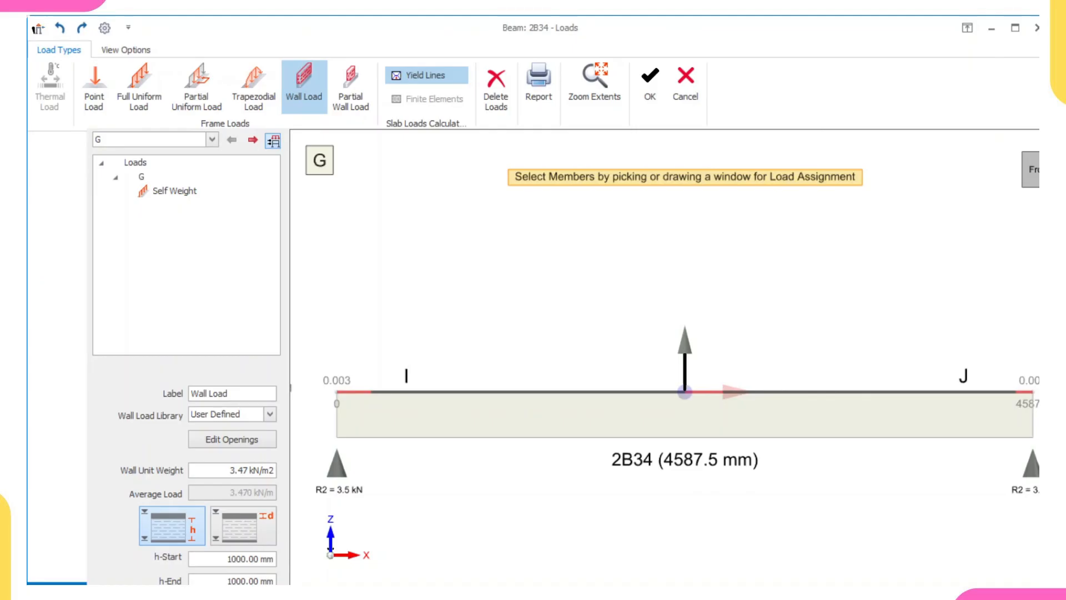
pyautogui.click(550, 417)
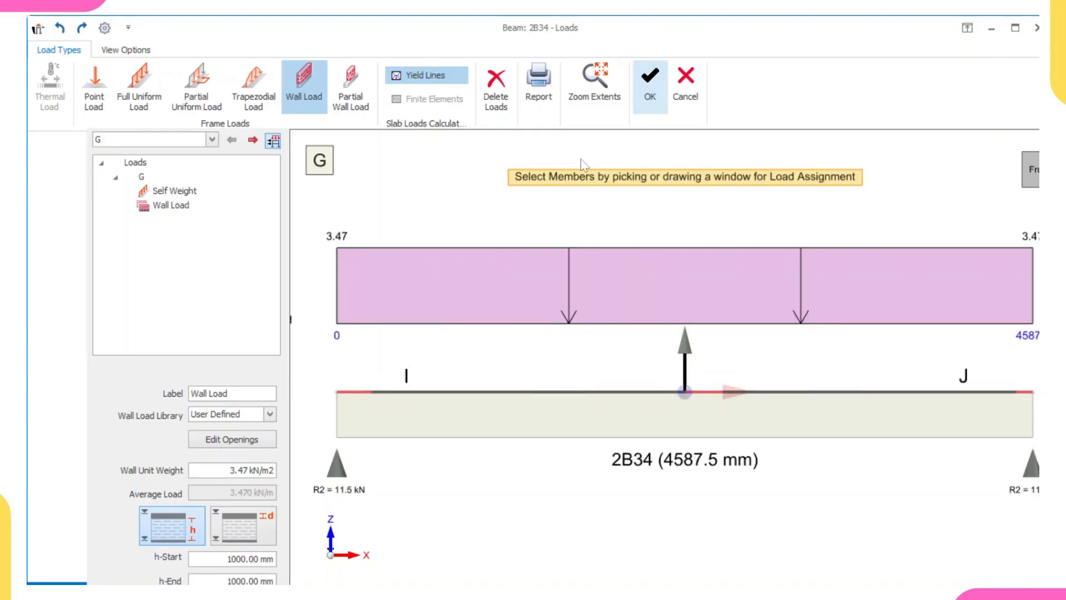
pyautogui.click(646, 89)
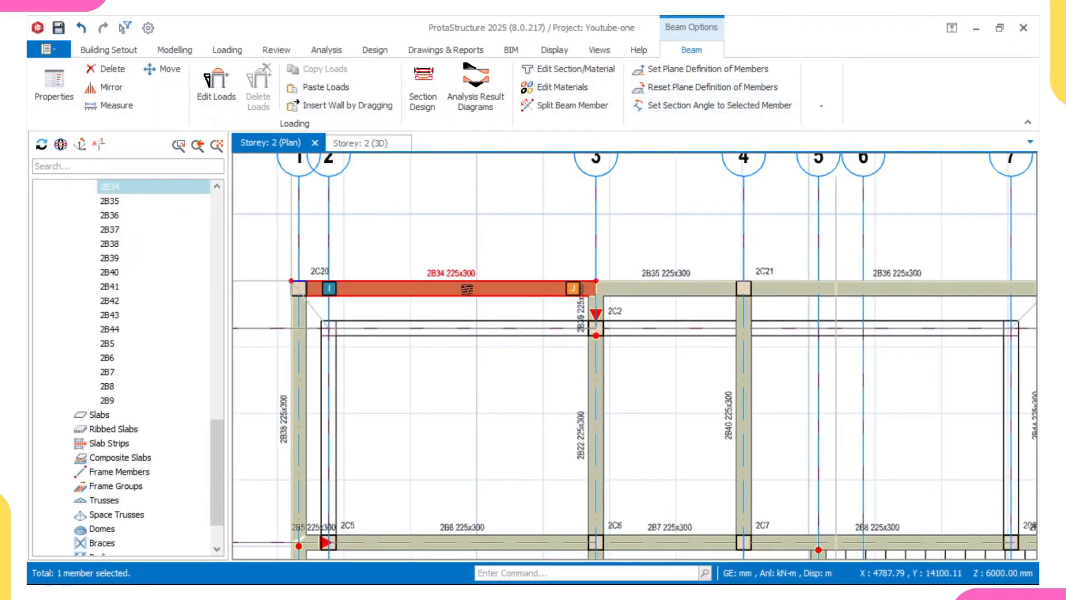
# - Inspect the new wall load on beam 2B34 in the 3D view from several angles and return to the storey 2 plan
pyautogui.click(360, 143)
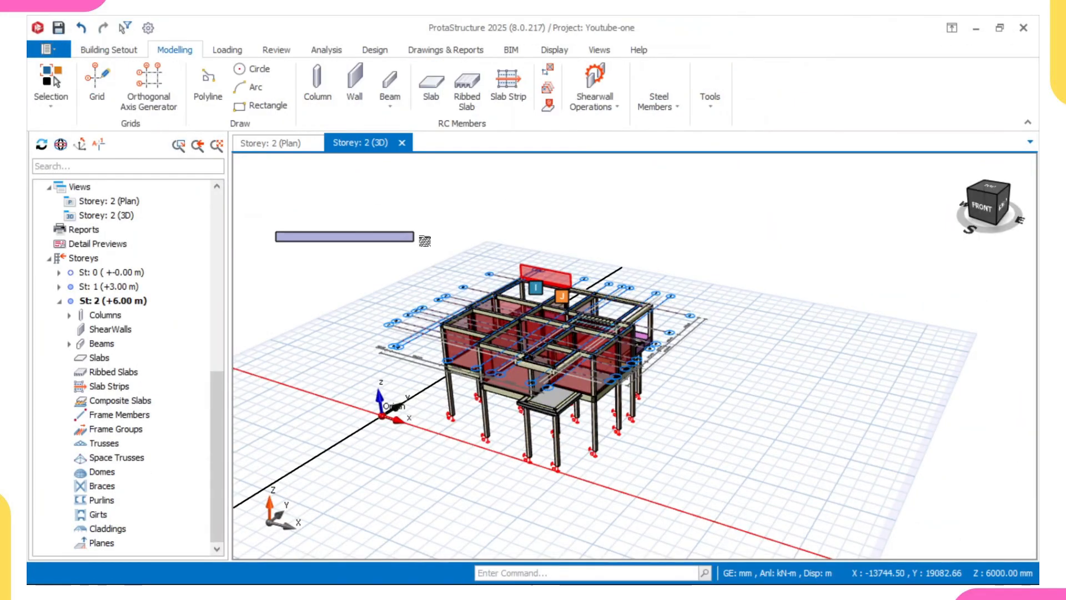
pyautogui.moveTo(425, 241); pyautogui.dragTo(516, 304)
pyautogui.moveTo(517, 304); pyautogui.dragTo(428, 278, button='middle')
pyautogui.click(638, 313)
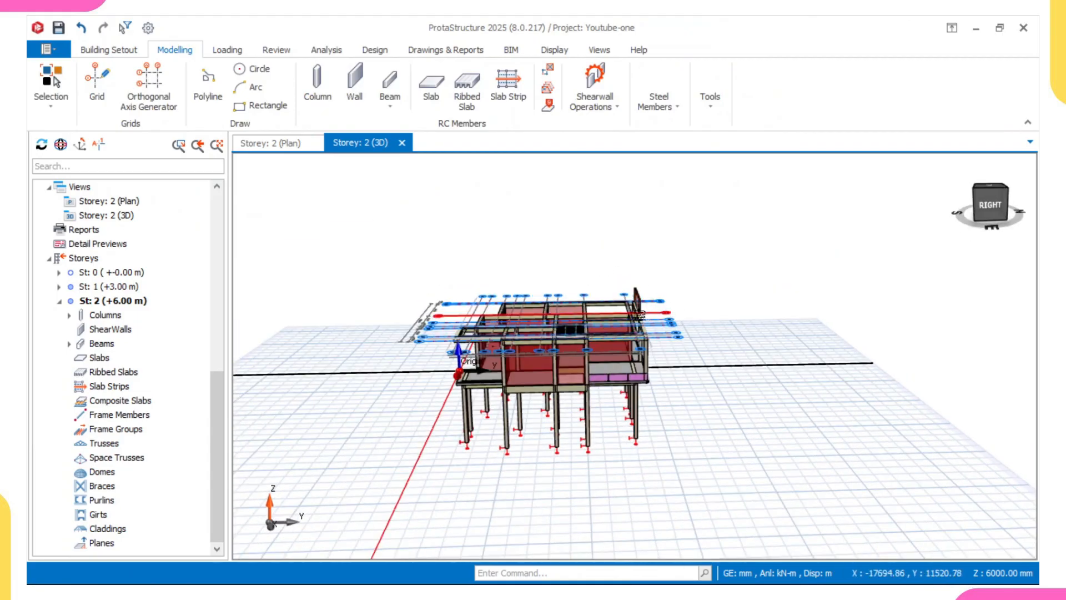
pyautogui.moveTo(639, 314); pyautogui.dragTo(605, 317, button='middle')
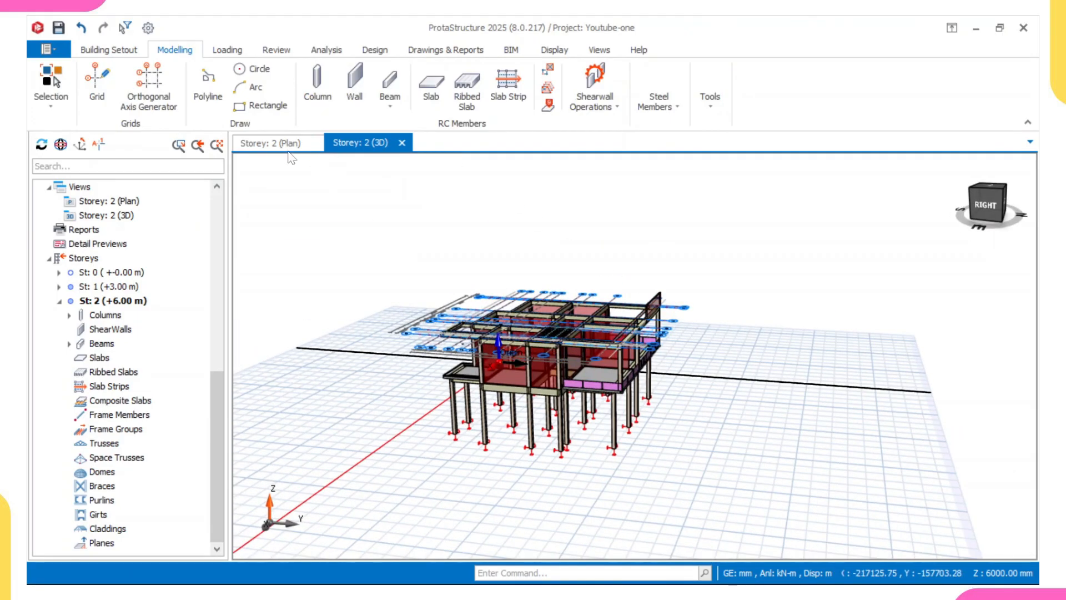
pyautogui.click(280, 144)
# - Pick the wall-loaded beam 2B34, and start a multiple selection with edge beams 2B35, 2B36 and 2B44
pyautogui.click(458, 224)
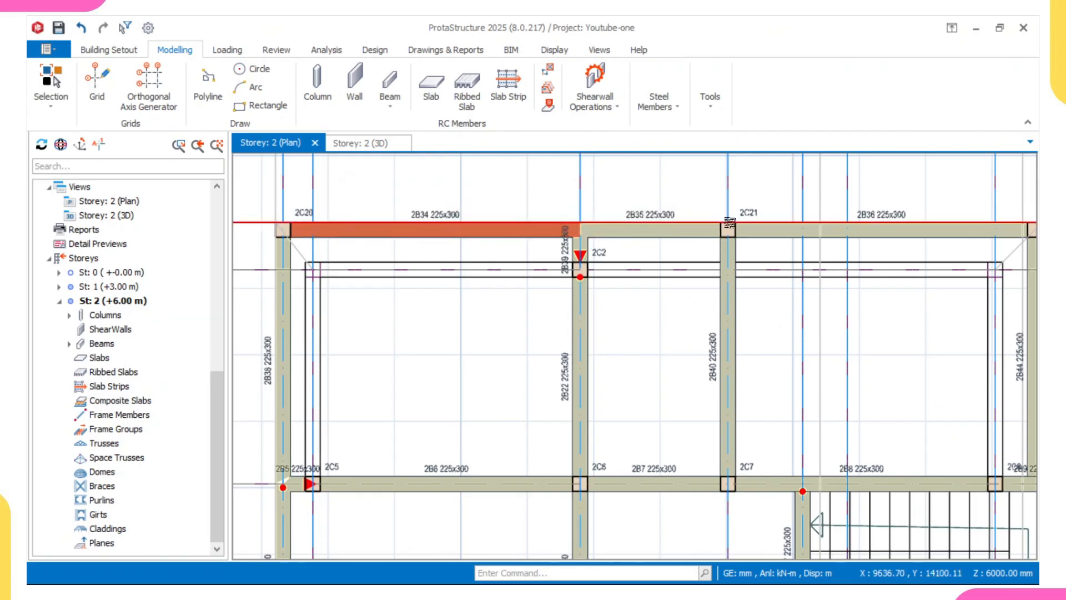
pyautogui.scroll(-2, 661, 212)
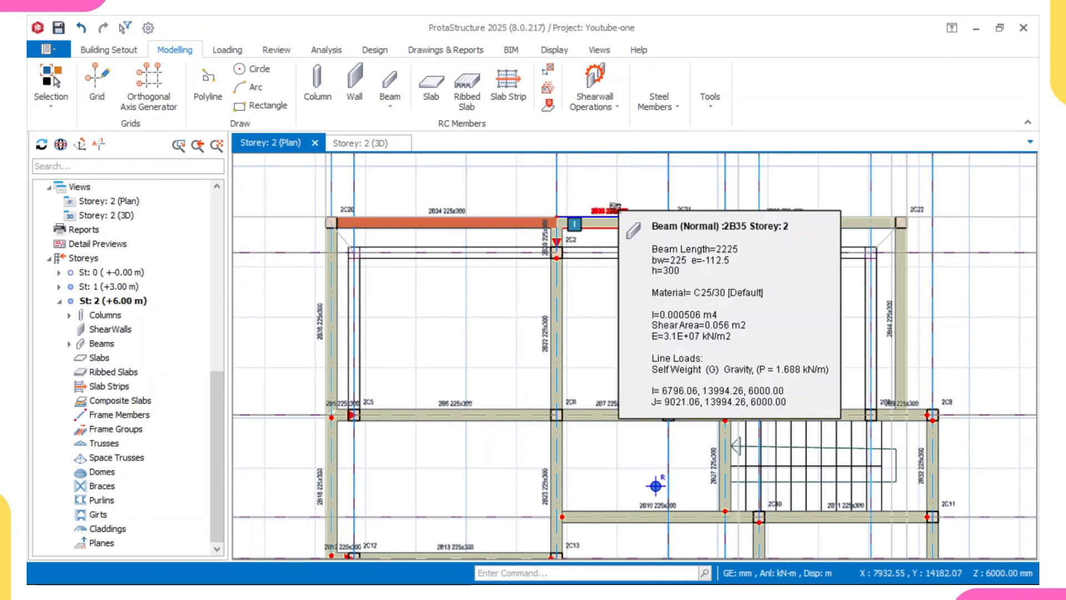
pyautogui.click(613, 207)
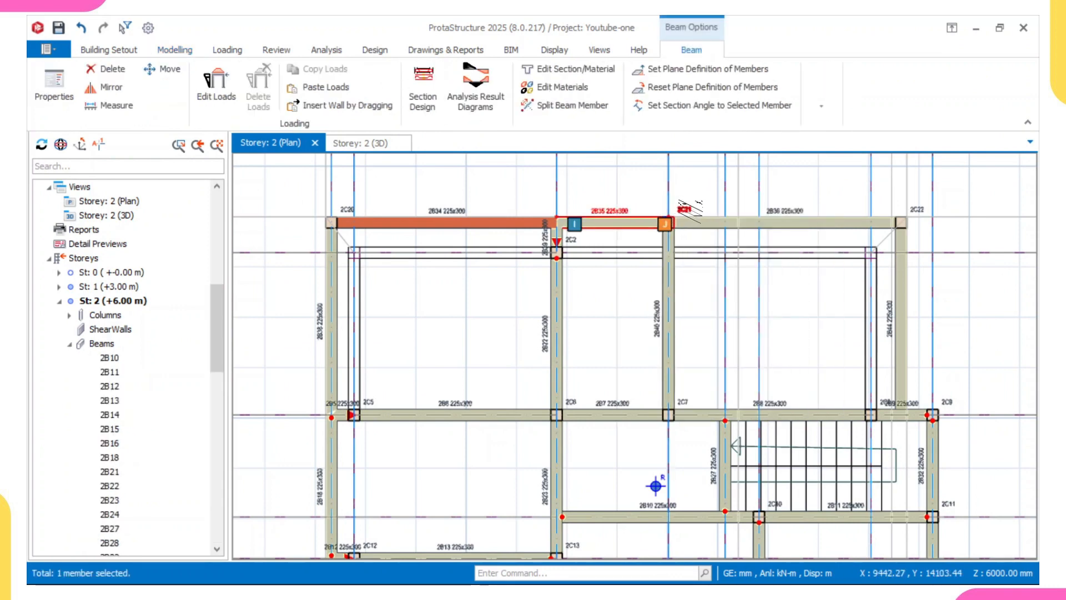
pyautogui.click(693, 206)
pyautogui.click(609, 212)
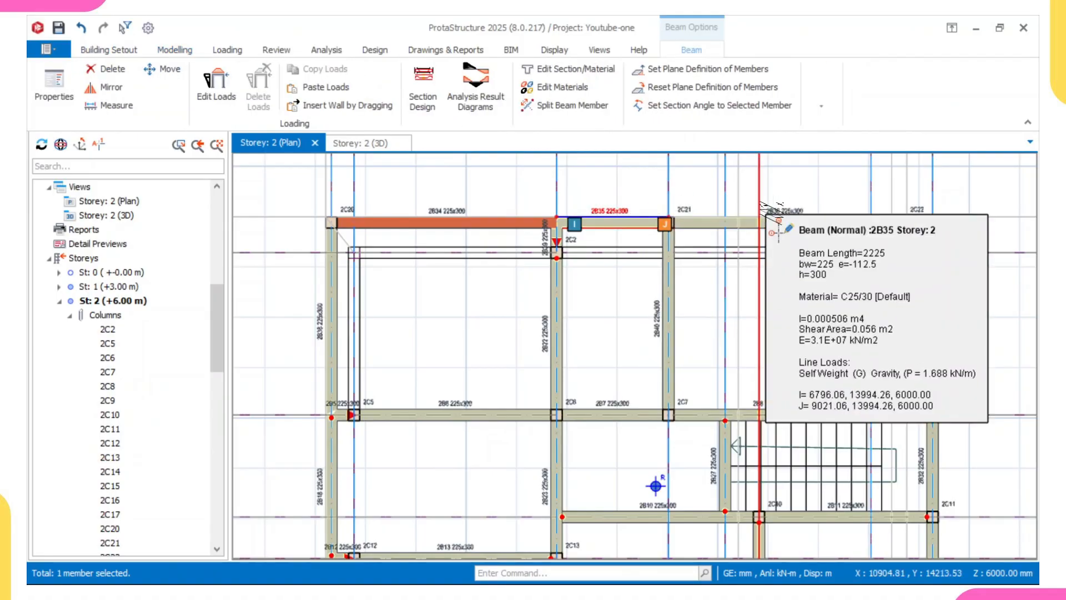
pyautogui.keyDown('ctrl'); pyautogui.click(786, 214); pyautogui.keyUp('ctrl')
pyautogui.scroll(-3, 787, 218)
pyautogui.moveTo(786, 221); pyautogui.dragTo(736, 216, button='middle')
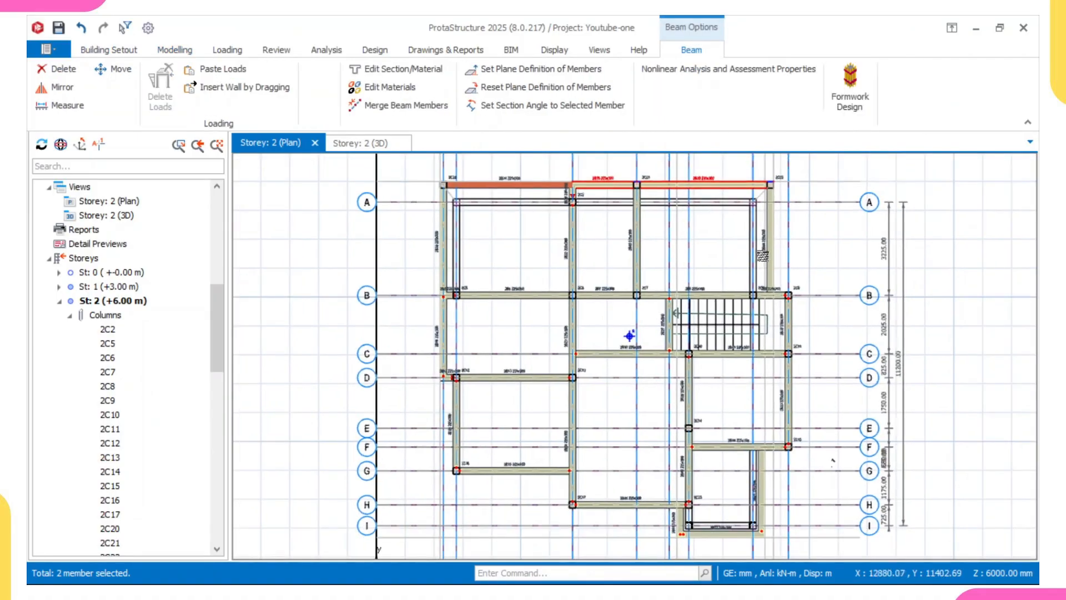
pyautogui.keyDown('ctrl'); pyautogui.click(769, 245); pyautogui.keyUp('ctrl')
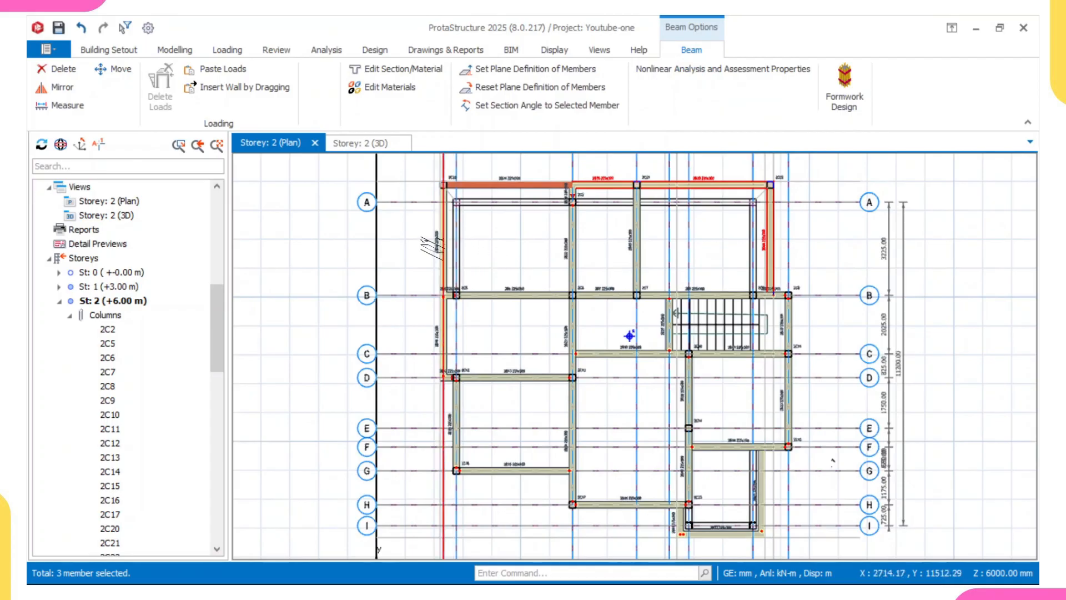
# - Add perimeter beams 2B38, 2B18, 2B21, 2B15 and 2B16 to the selection
pyautogui.keyDown('ctrl'); pyautogui.click(443, 250); pyautogui.keyUp('ctrl')
pyautogui.keyDown('ctrl'); pyautogui.click(442, 333); pyautogui.keyUp('ctrl')
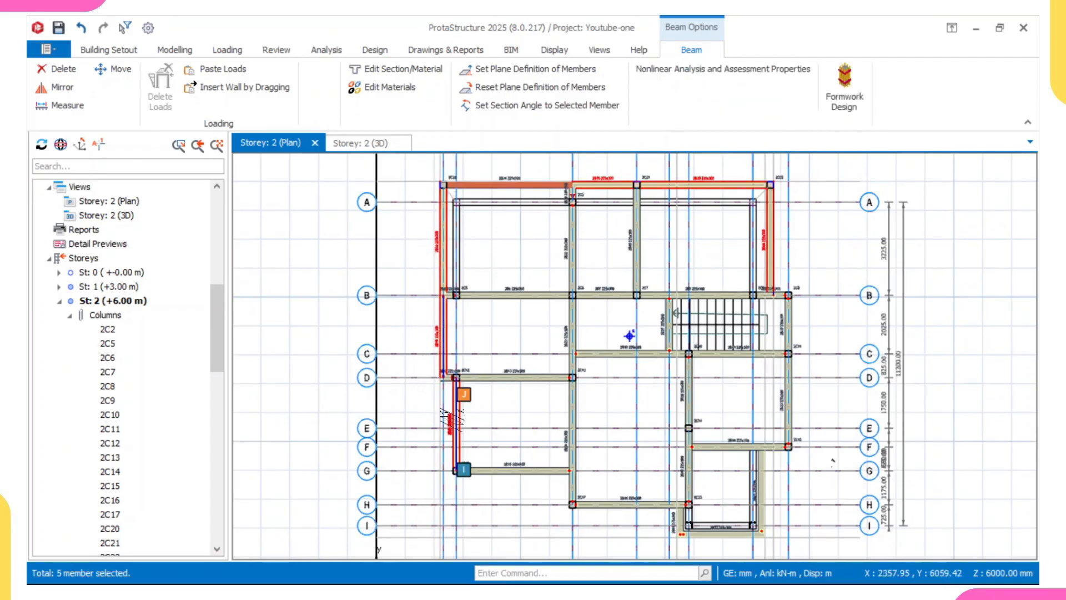
pyautogui.keyDown('ctrl'); pyautogui.click(456, 424); pyautogui.keyUp('ctrl')
pyautogui.keyDown('ctrl'); pyautogui.click(516, 470); pyautogui.keyUp('ctrl')
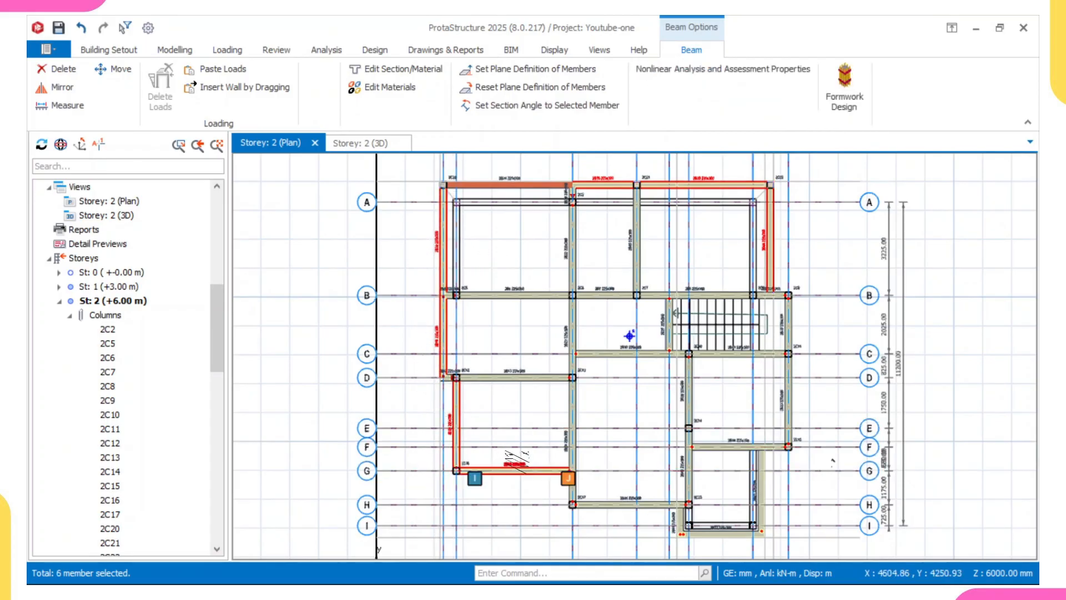
pyautogui.keyDown('ctrl'); pyautogui.click(625, 498); pyautogui.keyUp('ctrl')
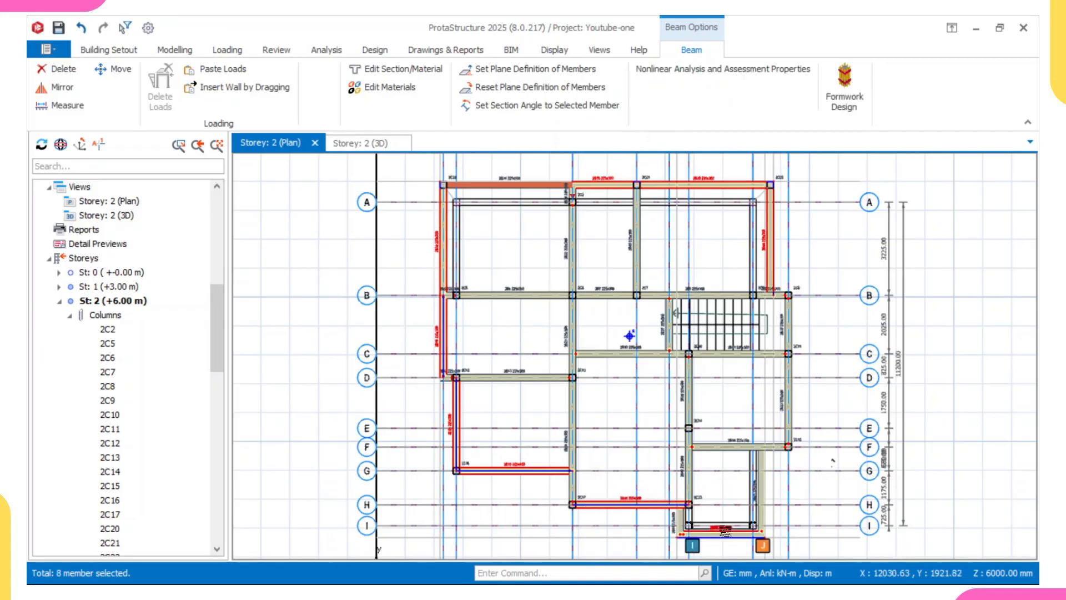
# - Add beams 2B37 and 2B43 around the projection near axis I to the selection
pyautogui.keyDown('ctrl'); pyautogui.click(725, 527); pyautogui.keyUp('ctrl')
pyautogui.scroll(5, 712, 520)
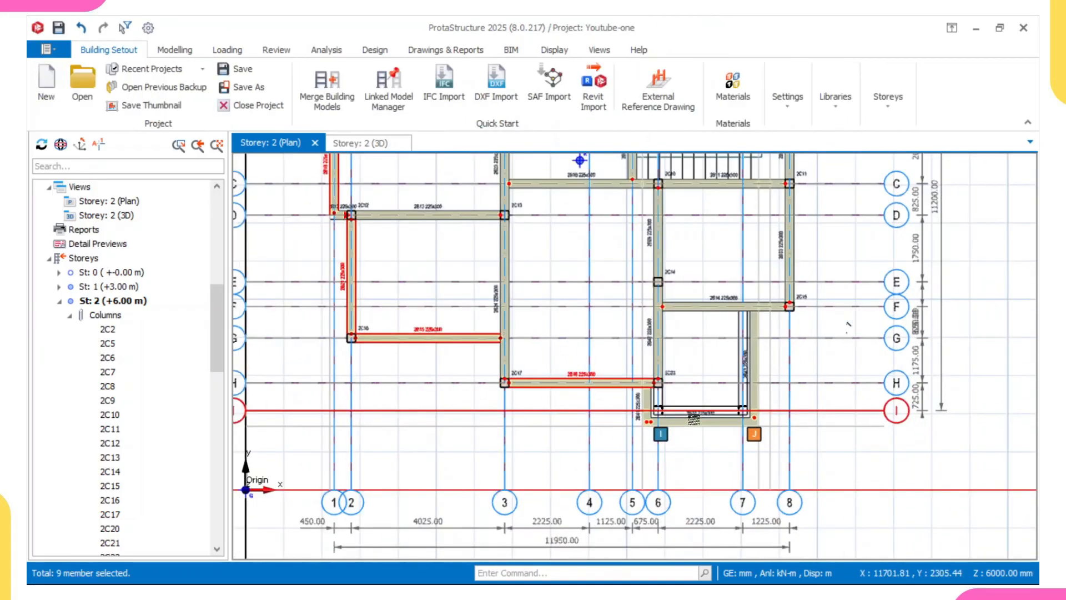
pyautogui.keyDown('ctrl'); pyautogui.click(639, 412); pyautogui.keyUp('ctrl')
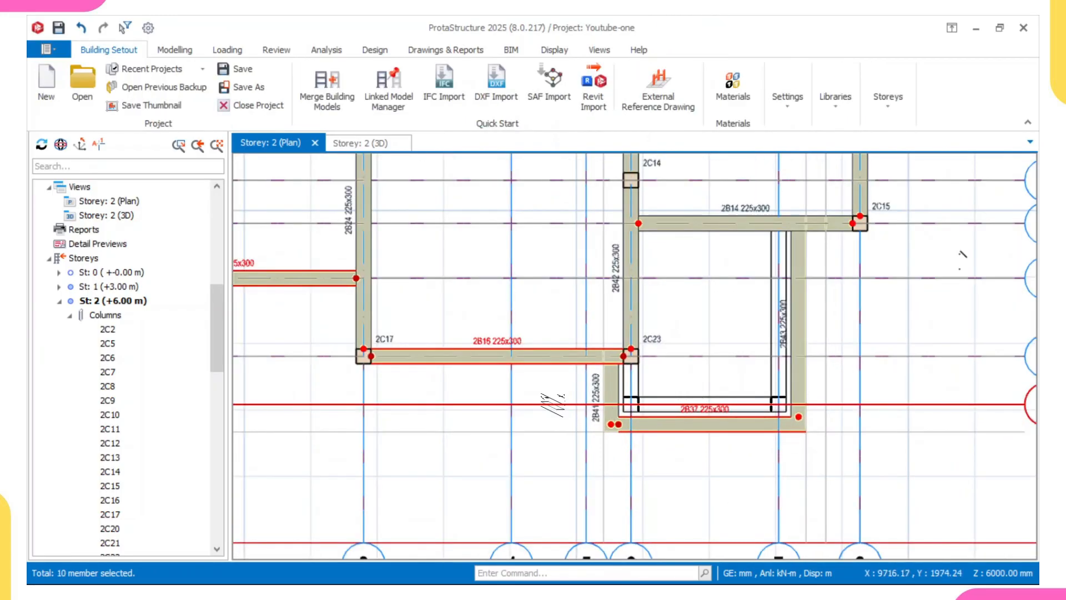
pyautogui.scroll(-3, 553, 404)
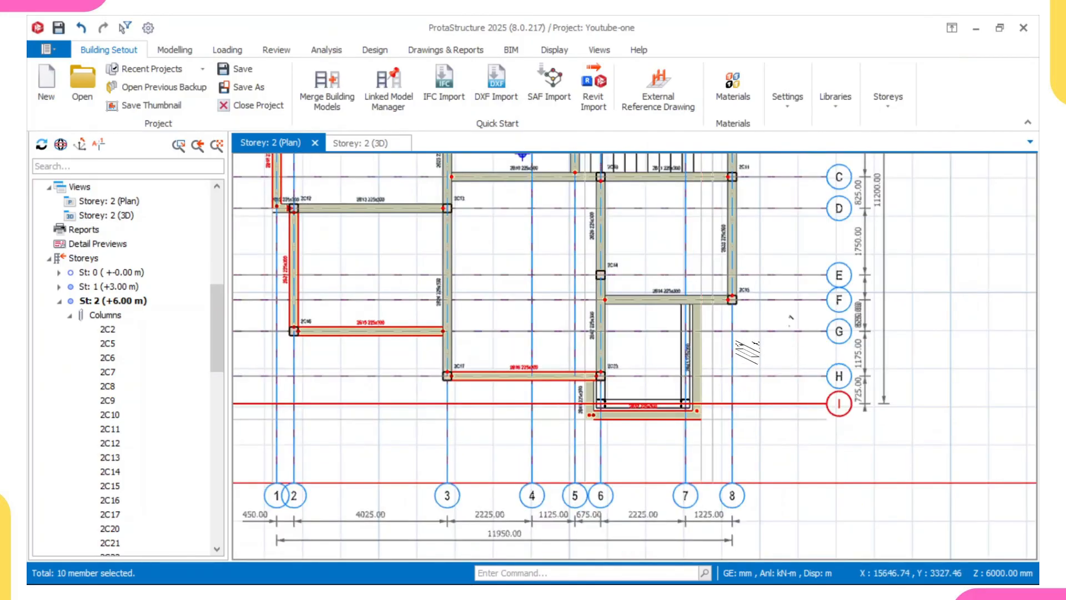
pyautogui.scroll(2, 672, 358)
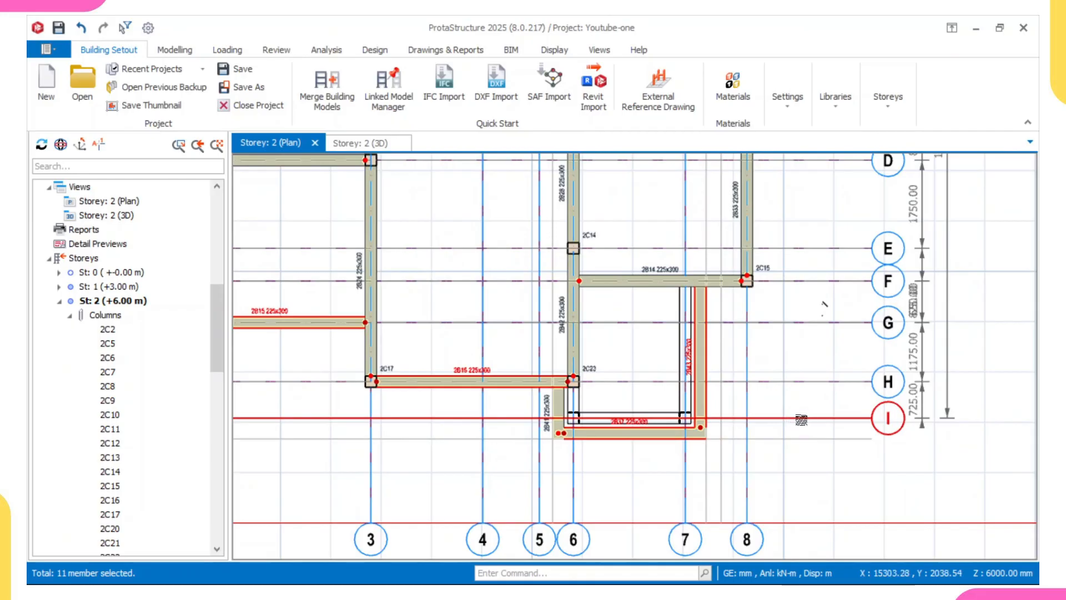
pyautogui.scroll(-3, 788, 360)
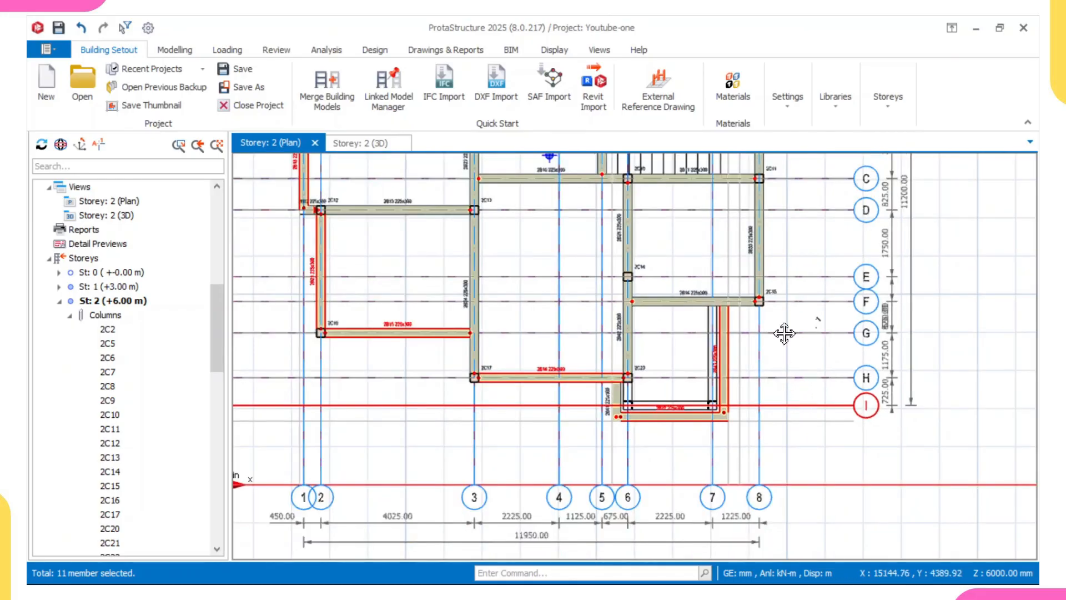
# - Add beams 2B33 and 2B32 along axis 8 between axes F and B to the selection
pyautogui.scroll(3, 793, 316)
pyautogui.click(732, 294)
pyautogui.scroll(-3, 732, 294)
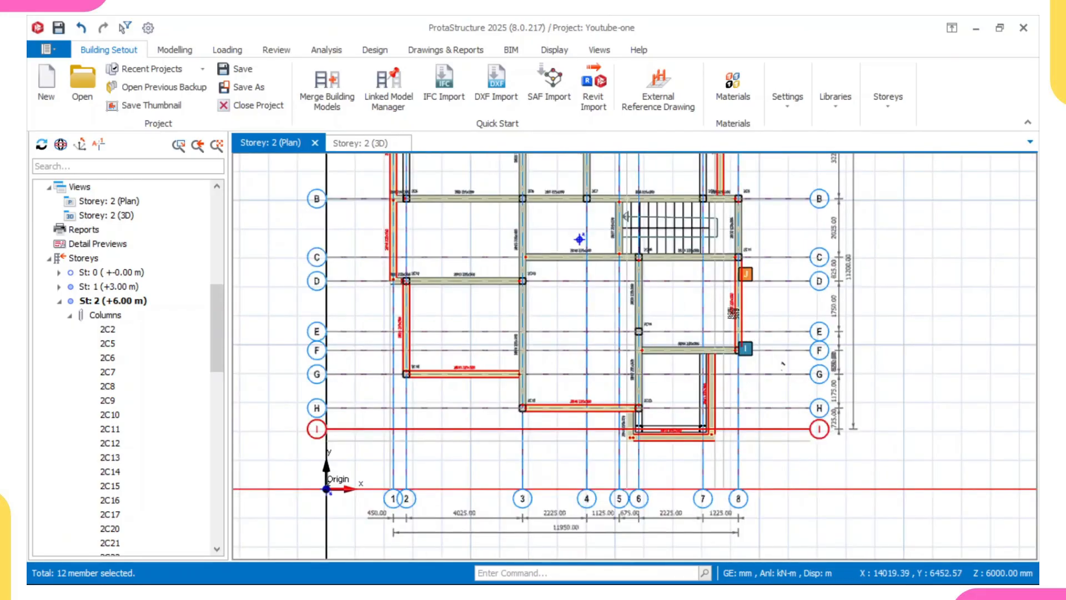
pyautogui.scroll(3, 716, 272)
pyautogui.click(722, 271)
pyautogui.scroll(-3, 713, 288)
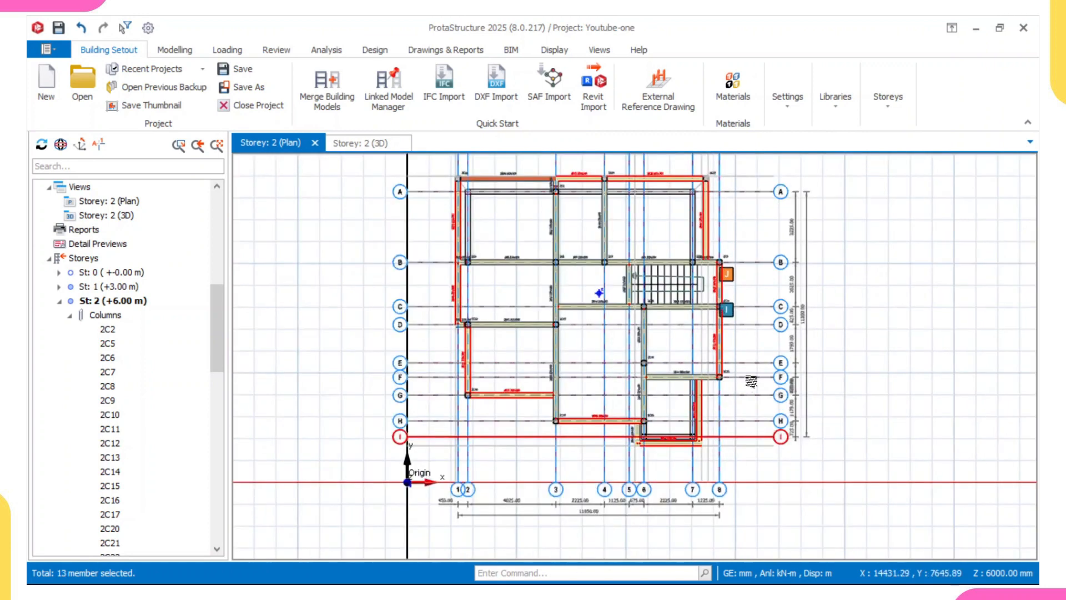
# - Remove axis I from the selection and paste the wall load onto the selected perimeter beams
pyautogui.moveTo(742, 378); pyautogui.dragTo(726, 346, button='middle')
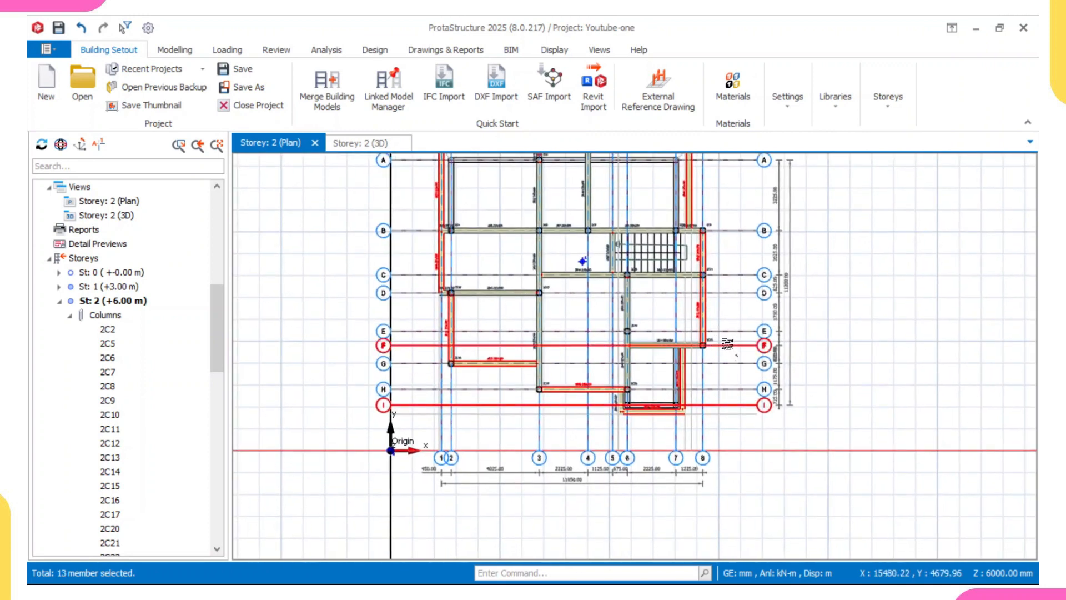
pyautogui.keyDown('ctrl'); pyautogui.click(759, 404); pyautogui.keyUp('ctrl')
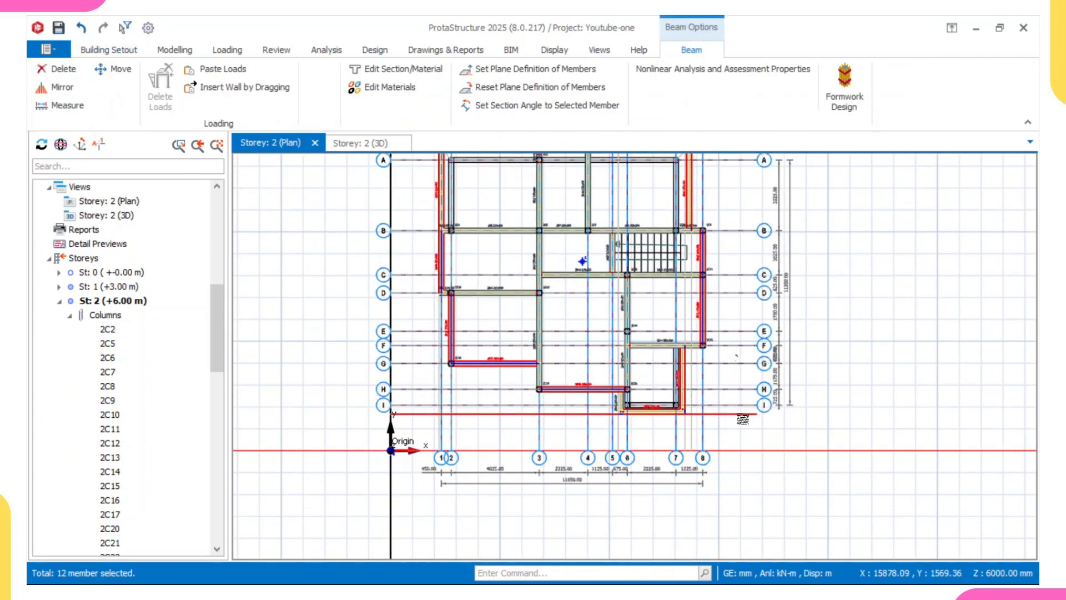
pyautogui.moveTo(720, 363); pyautogui.dragTo(704, 421, button='middle')
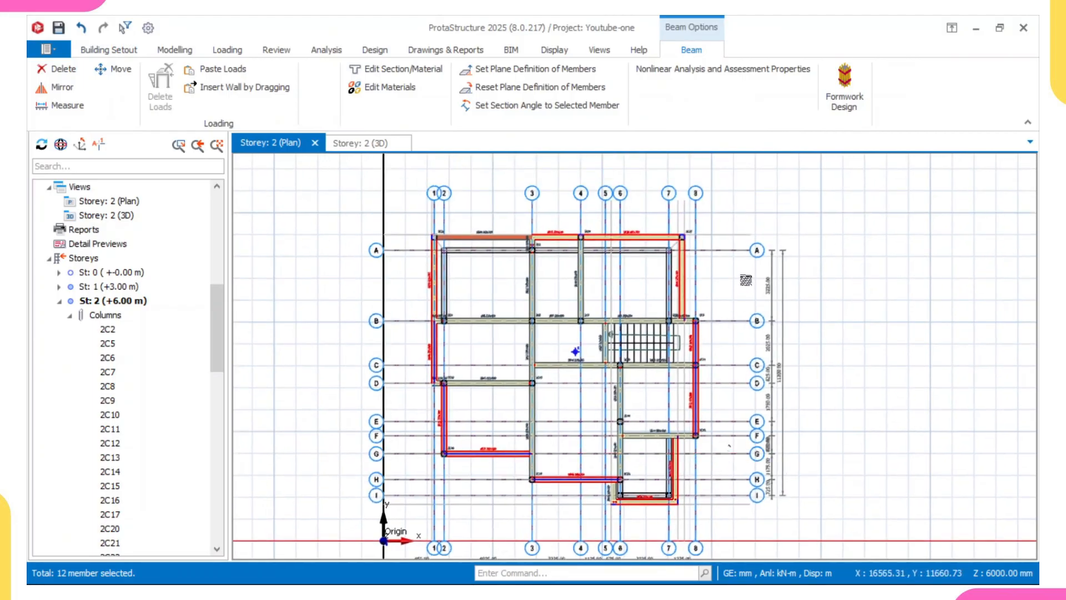
pyautogui.click(225, 66)
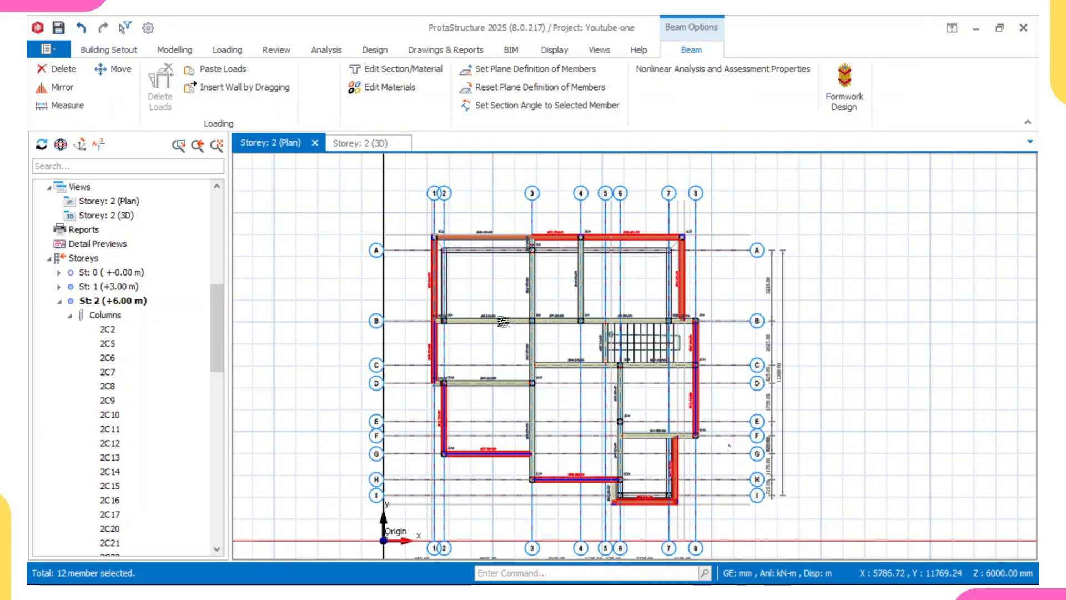
# - Paste the wall load onto beam 2B41, the short beam below axis H near column 2C23
pyautogui.scroll(5, 615, 438)
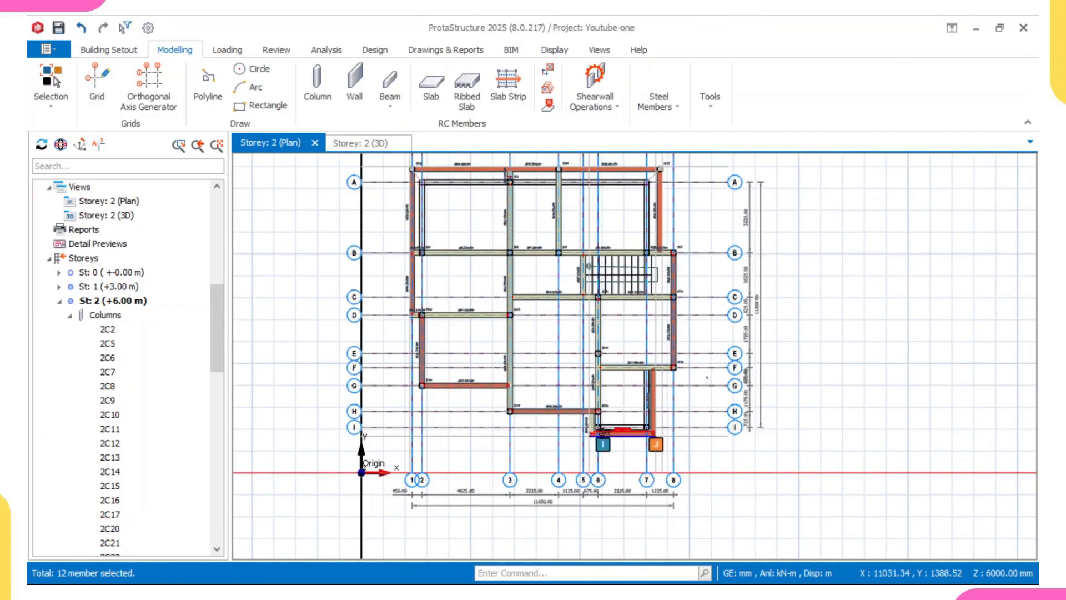
pyautogui.click(575, 403)
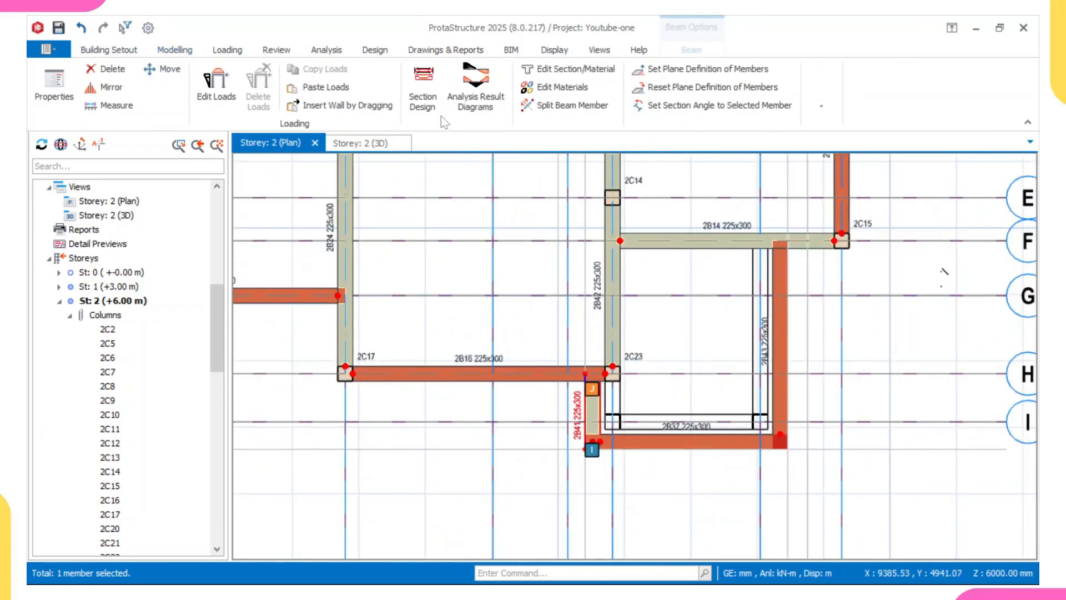
pyautogui.scroll(-5, 631, 376)
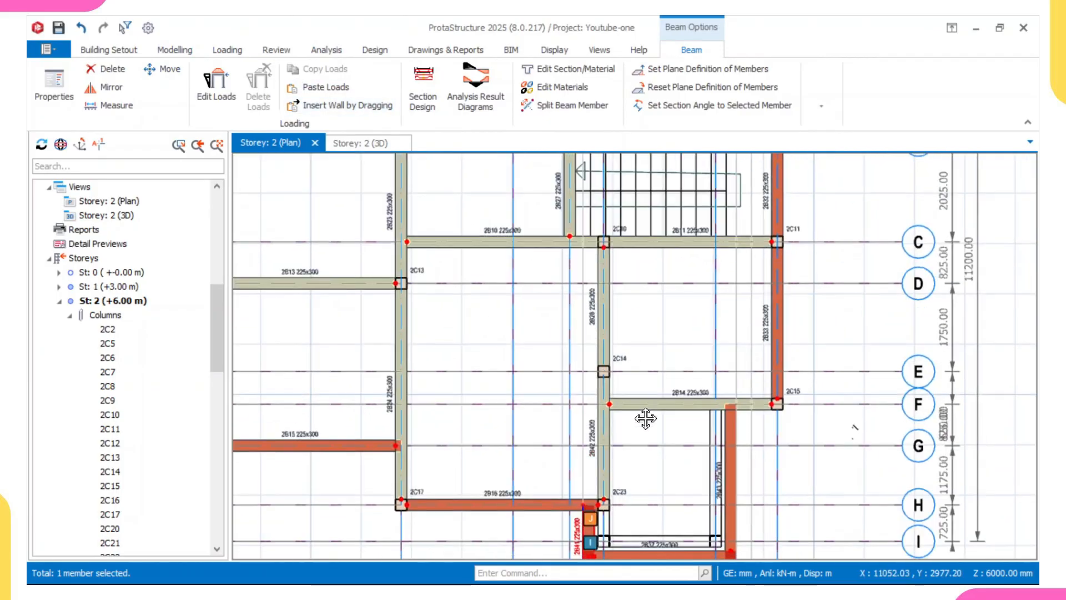
# - Insert a wall by dragging along beam 2B14 on axis F, between column 2C15 and the junction with beam 2B43
pyautogui.scroll(5, 674, 428)
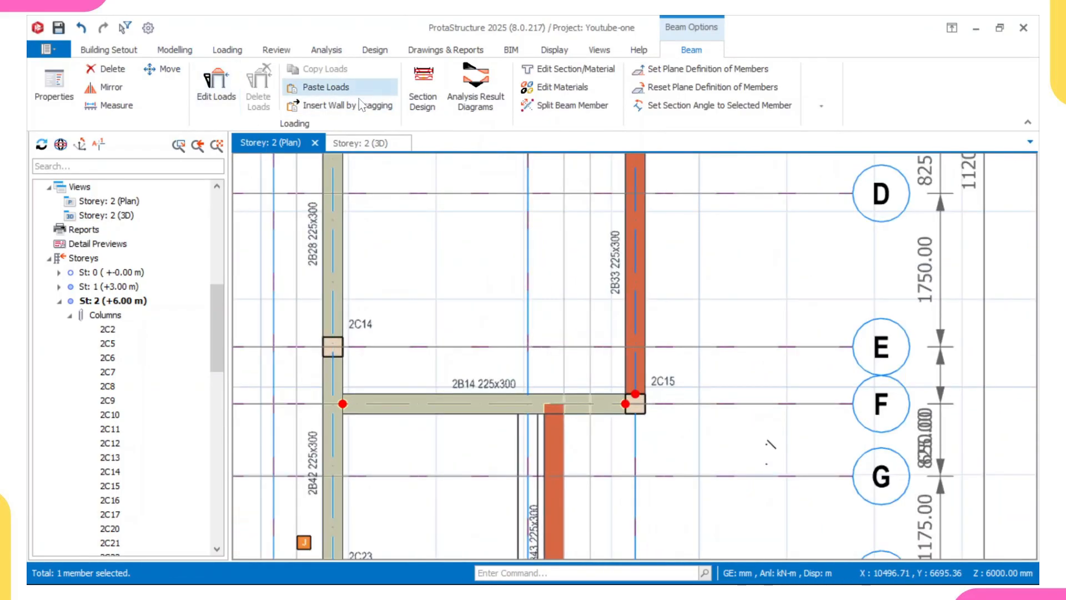
pyautogui.click(339, 105)
pyautogui.click(635, 403)
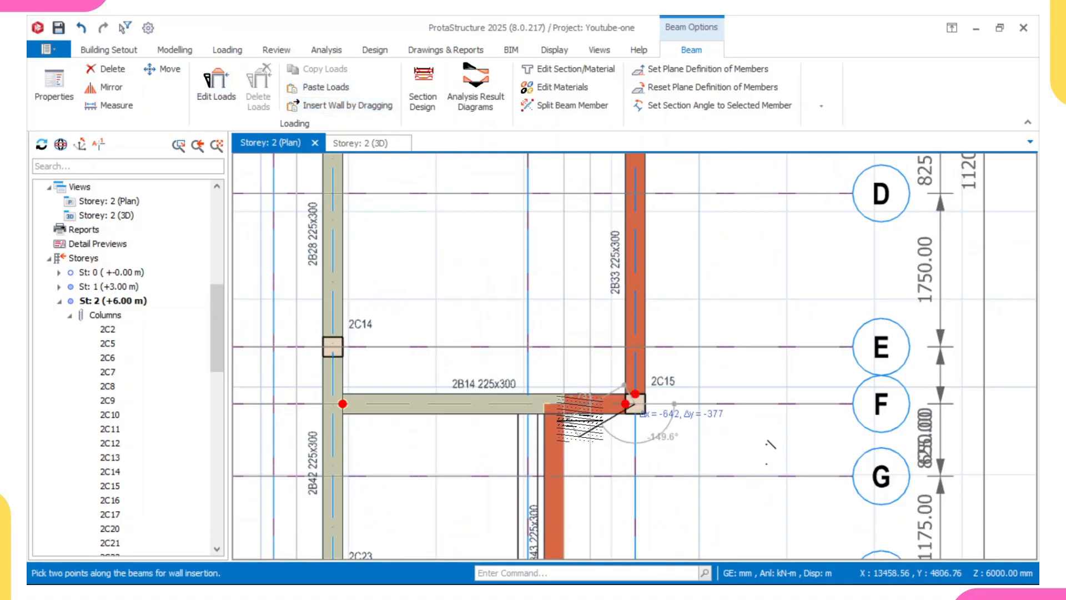
# - Insert a wall by dragging along the short beam 2B12 on axis D, between column 2C12 and axis 1
pyautogui.scroll(-5, 628, 411)
pyautogui.scroll(-1, 511, 429)
pyautogui.scroll(7, 512, 429)
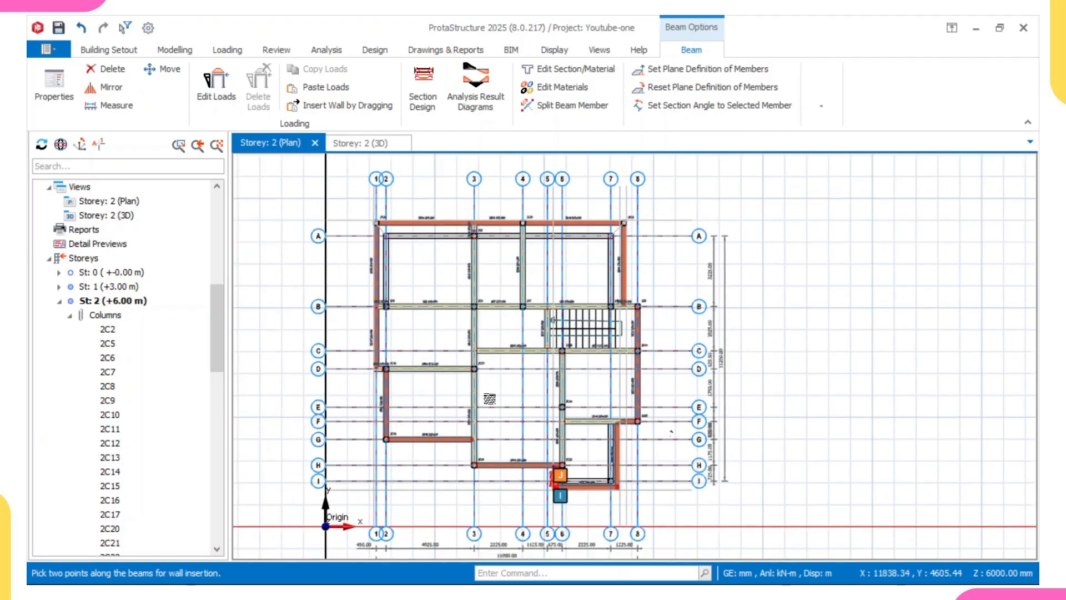
pyautogui.click(378, 385)
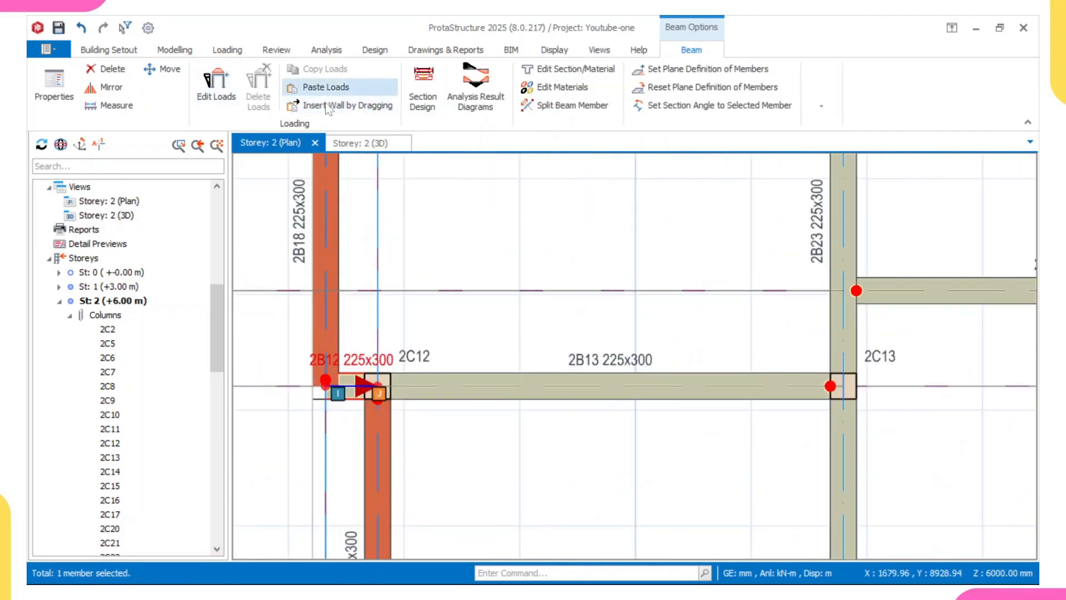
pyautogui.click(377, 385)
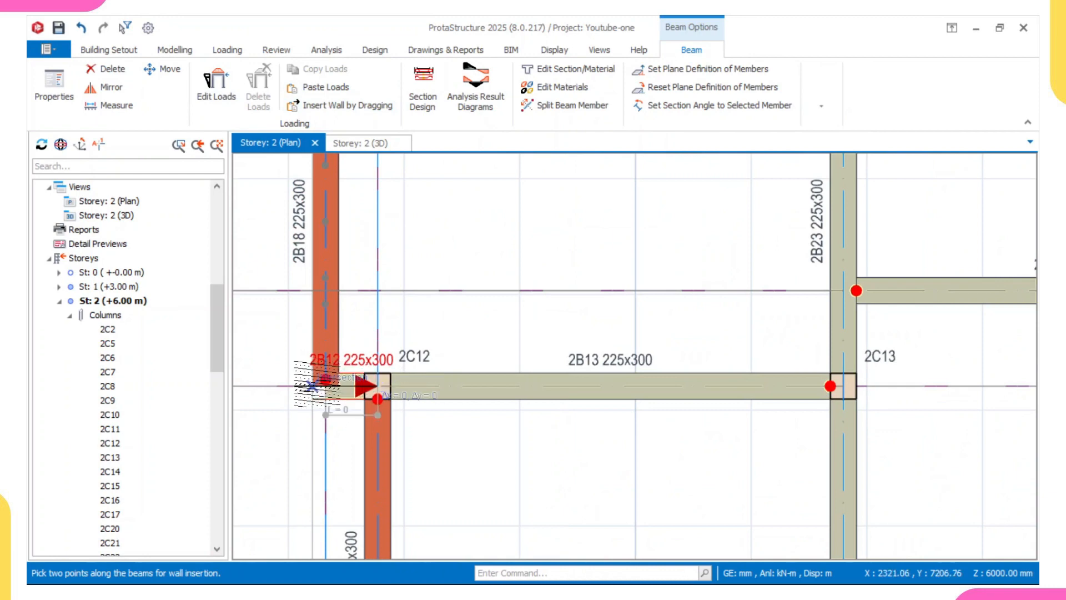
# - Insert a wall by dragging along beam 2B9 on axis B, between the end of beam 2B44 and column 2C9
pyautogui.scroll(-5, 411, 339)
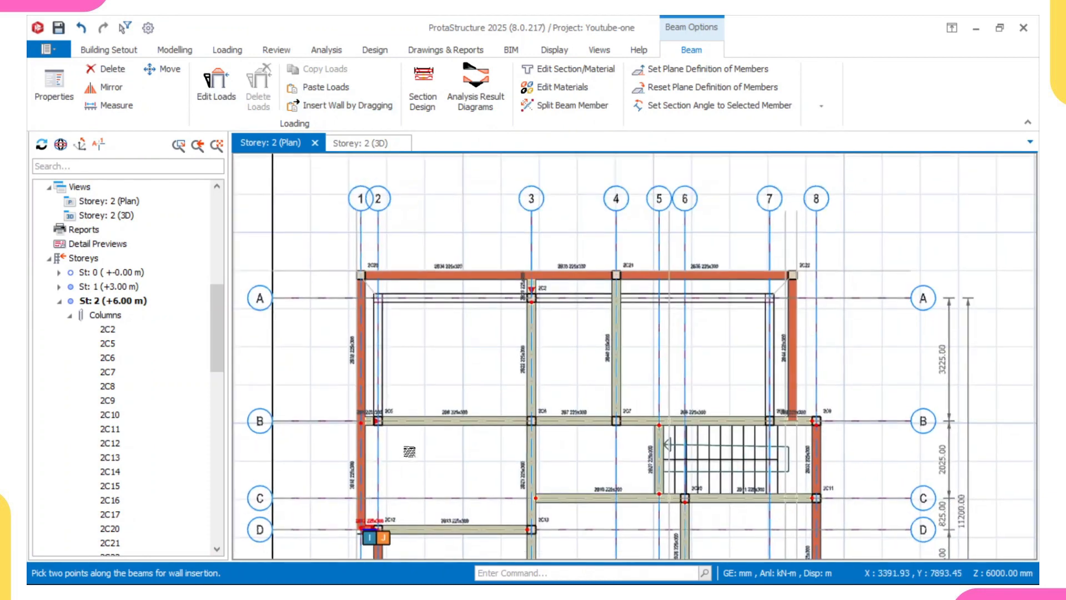
pyautogui.scroll(4, 739, 337)
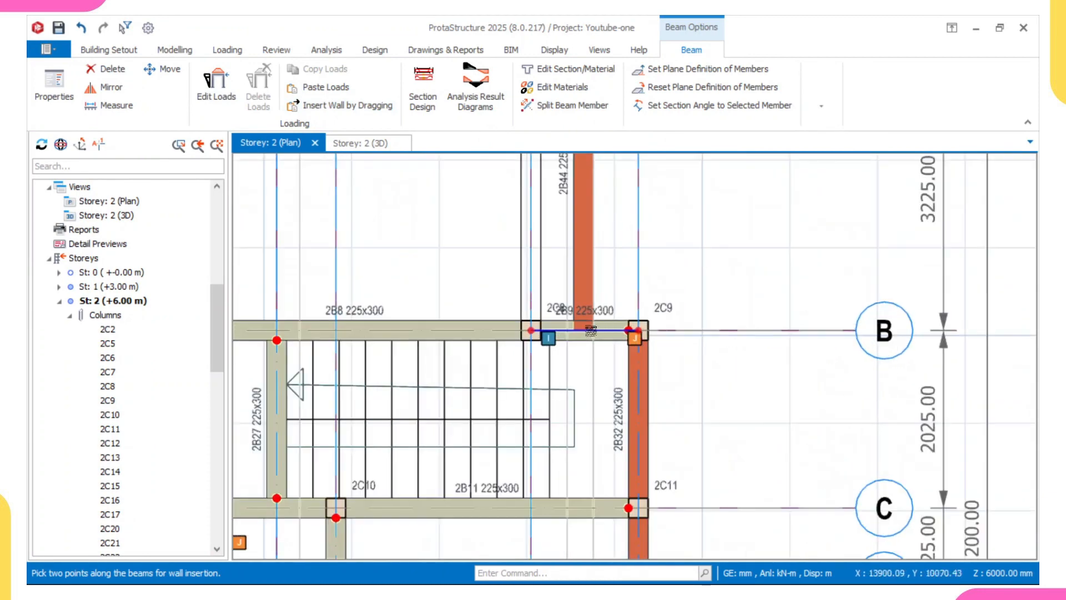
pyautogui.click(344, 108)
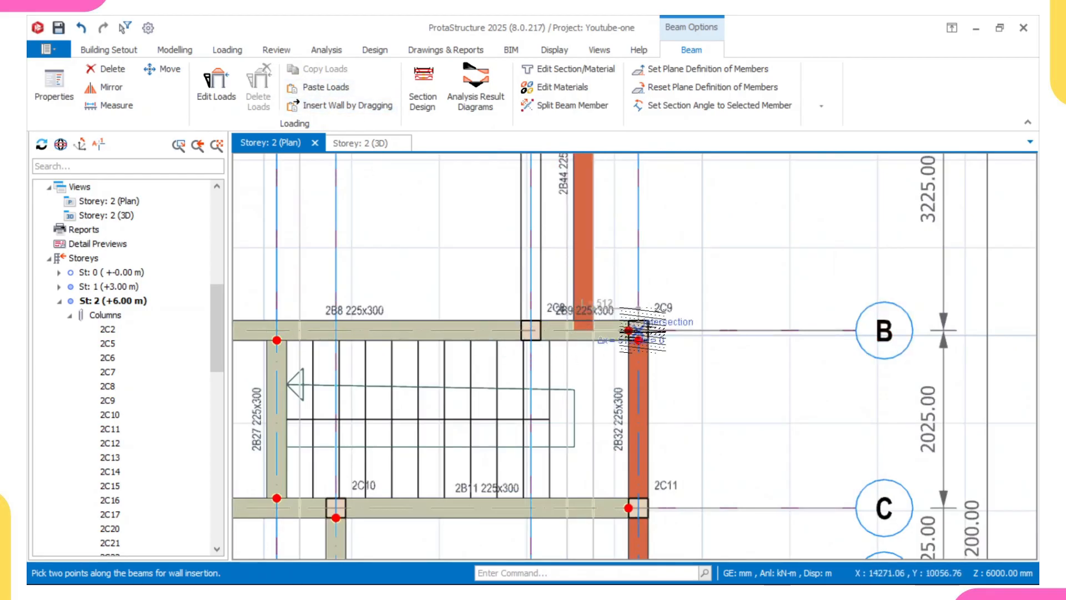
pyautogui.click(633, 329)
# - Examine the perimeter wall loads of storey 2 in the 3D view, then return to the plan
pyautogui.scroll(-4, 597, 411)
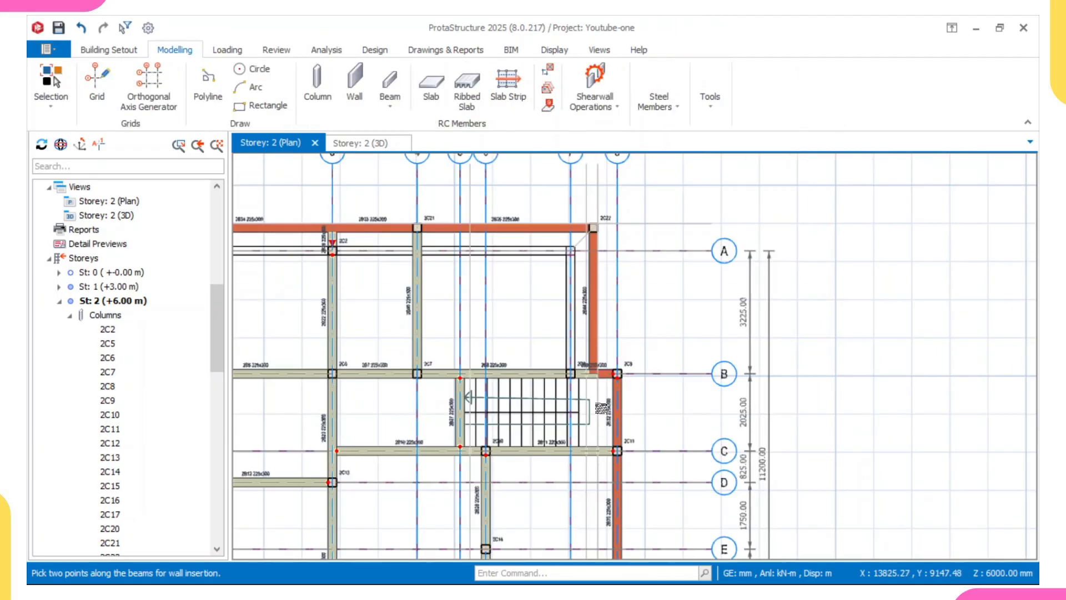
pyautogui.click(366, 147)
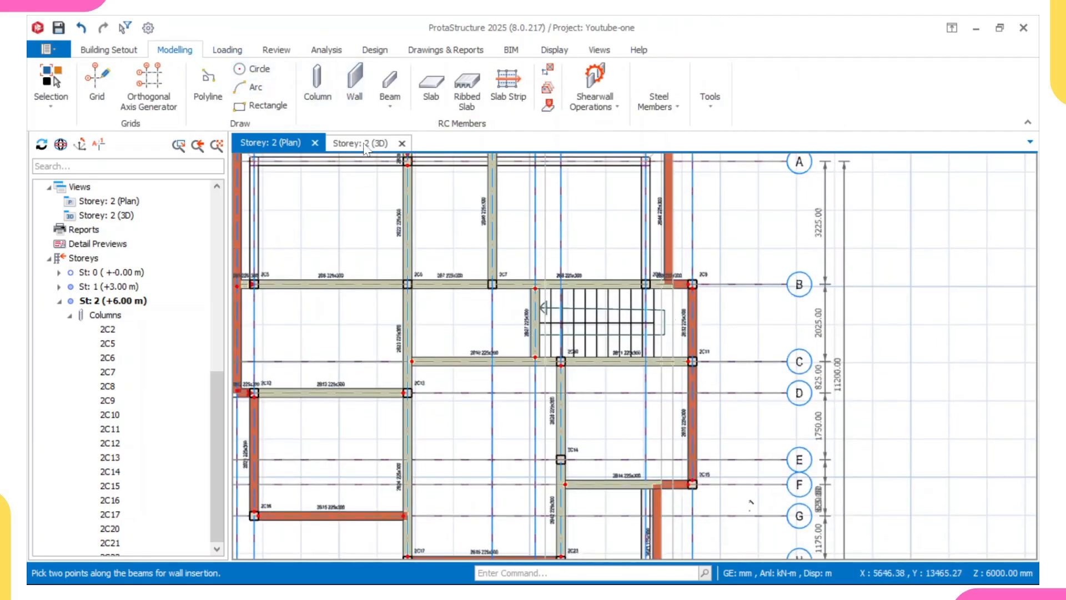
pyautogui.scroll(-2, 452, 300)
pyautogui.moveTo(458, 303); pyautogui.dragTo(455, 333, button='middle')
pyautogui.moveTo(555, 304)
pyautogui.mouseDown(button='middle')
pyautogui.moveTo(507, 240)
pyautogui.moveTo(530, 351)
pyautogui.moveTo(553, 323)
pyautogui.mouseUp(button='middle')
pyautogui.click(280, 146)
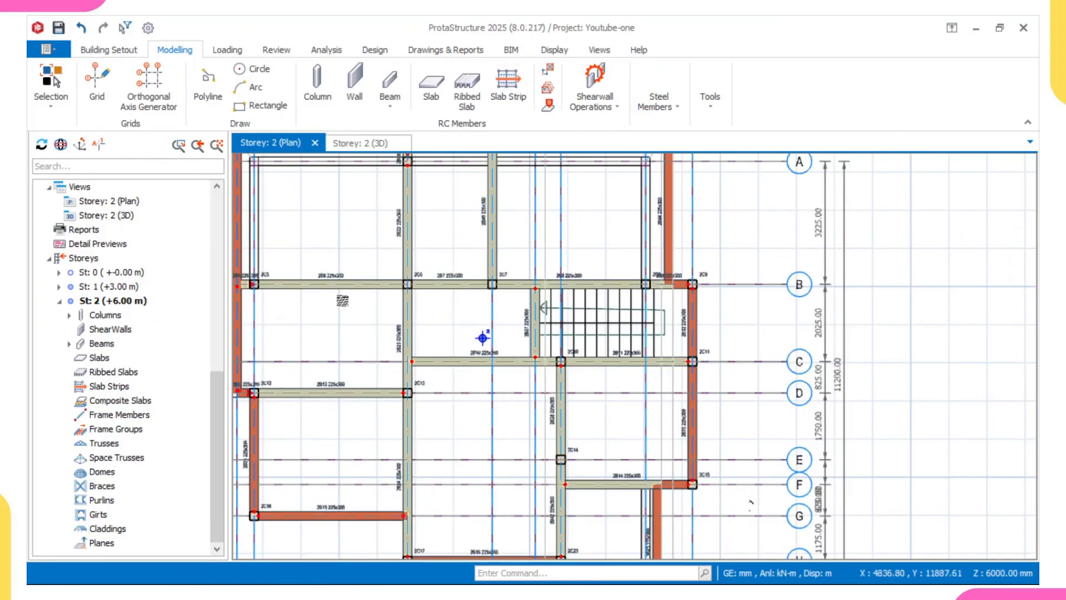
# - Insert a wall by dragging along beam 2B24 on axis 3, from column 2C17 at axis H to beam 2B15 at axis G
pyautogui.moveTo(390, 309); pyautogui.dragTo(419, 273, button='middle')
pyautogui.scroll(-2, 412, 352)
pyautogui.moveTo(405, 407); pyautogui.dragTo(414, 354, button='middle')
pyautogui.scroll(4, 415, 394)
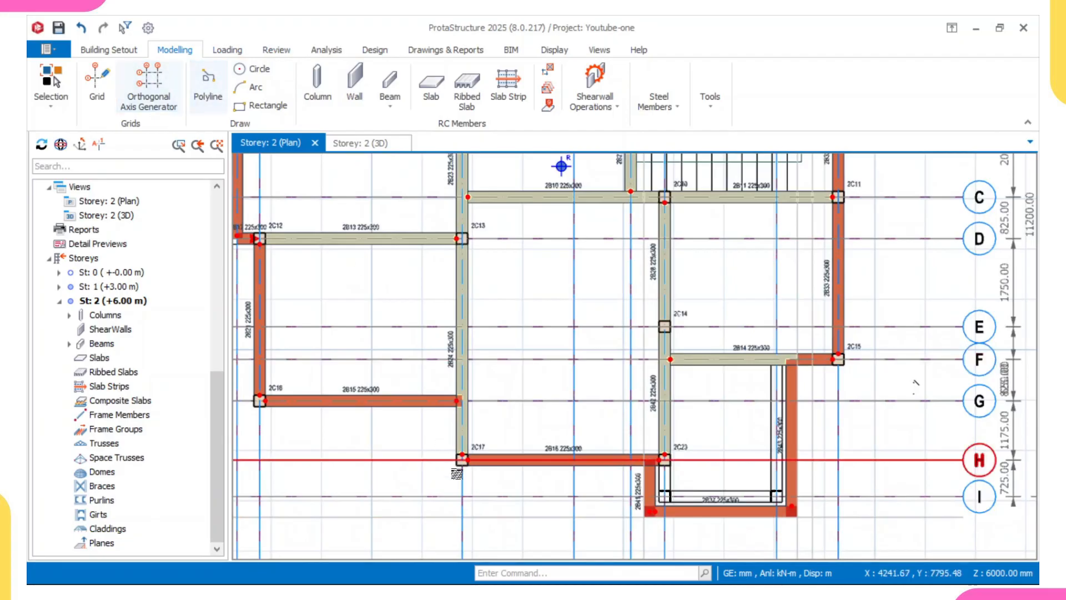
pyautogui.click(460, 311)
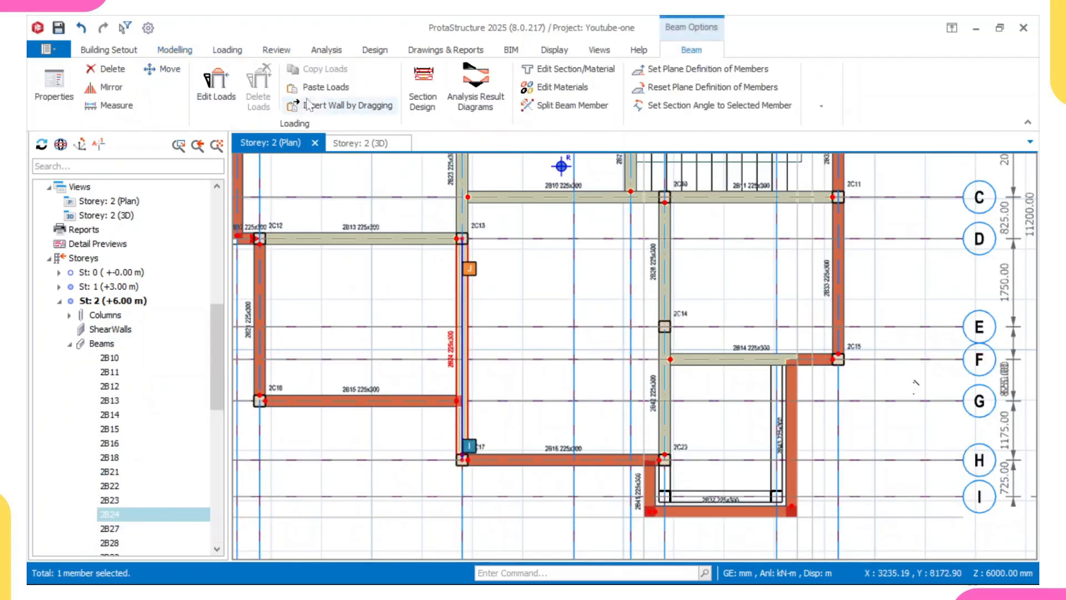
pyautogui.click(340, 105)
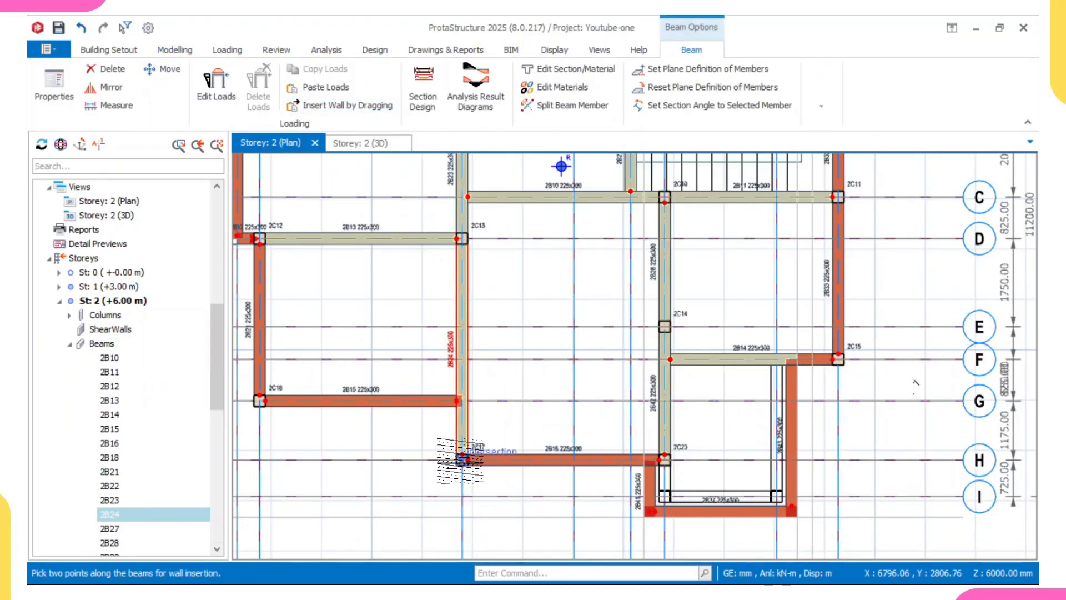
pyautogui.click(461, 460)
pyautogui.scroll(3, 453, 452)
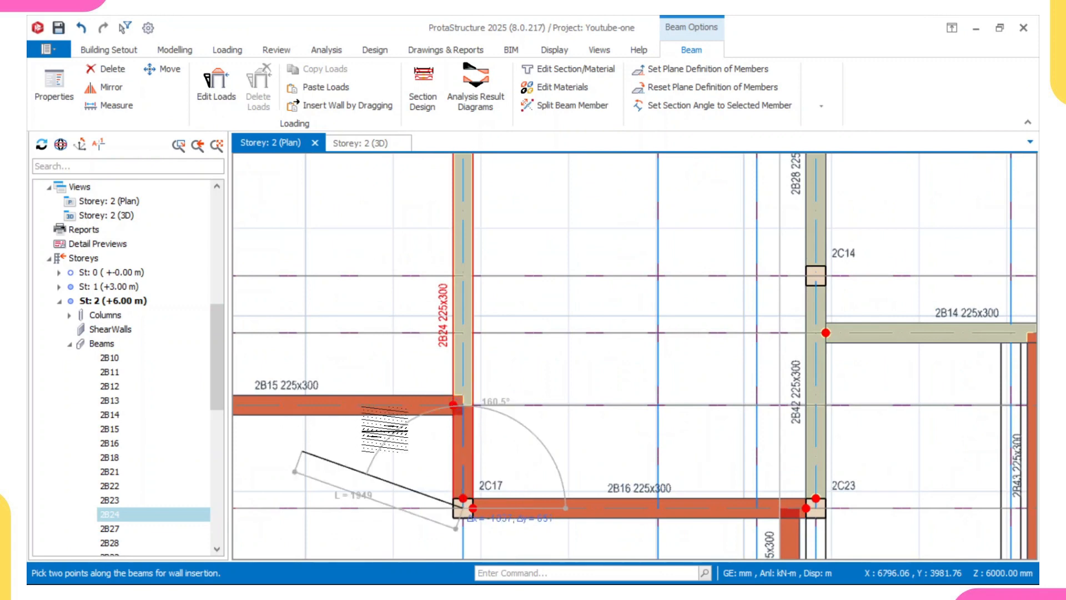
pyautogui.scroll(-2, 385, 429)
pyautogui.press('Escape')
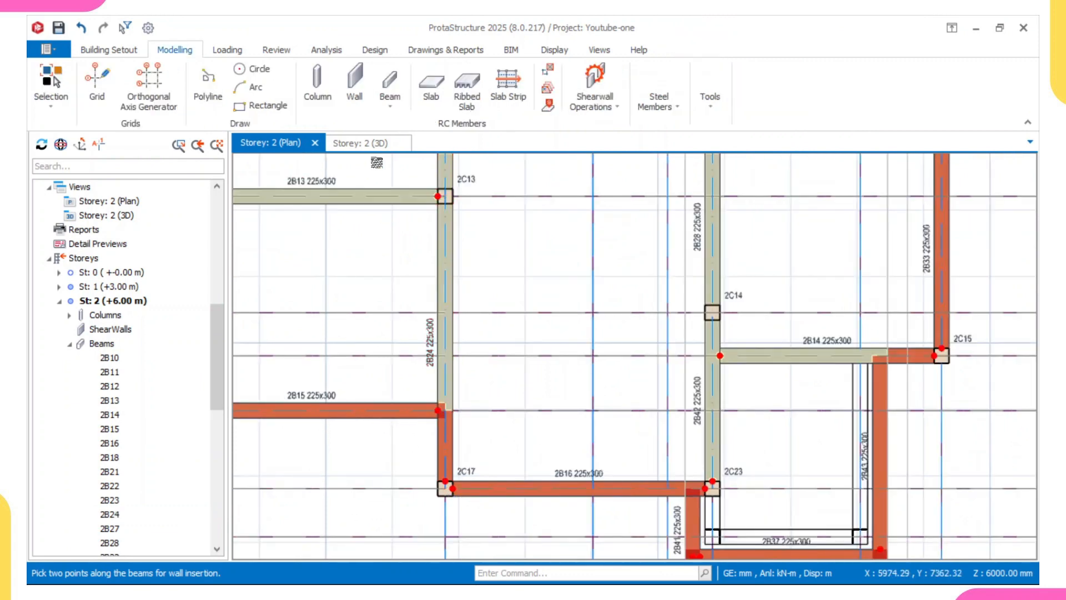
# - Hide the axes, ghost axes, plane definitions and texts layers in the storey 2 3D view
pyautogui.click(362, 143)
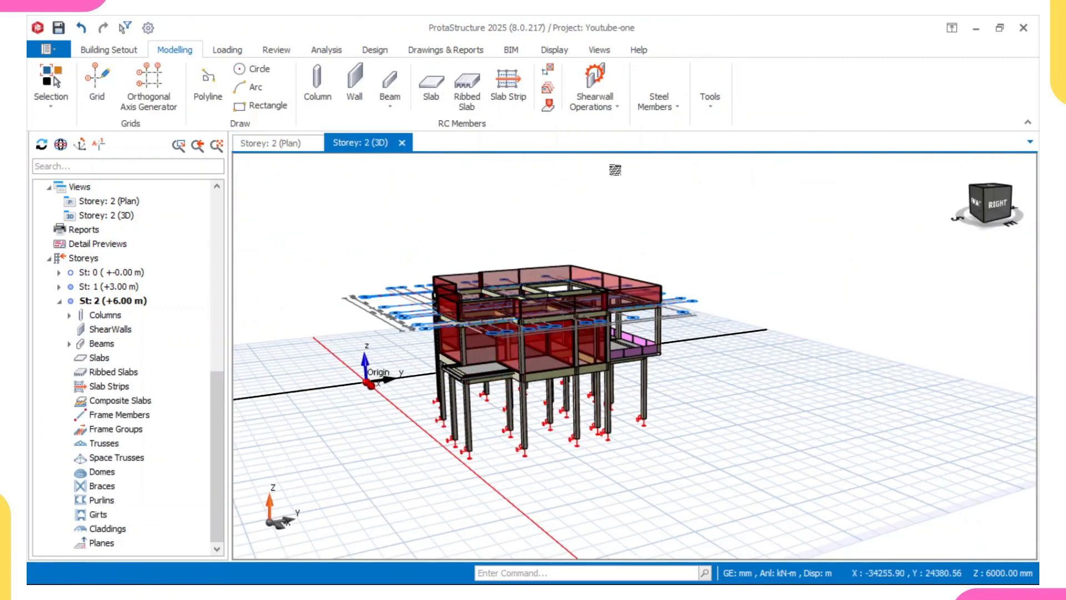
pyautogui.click(402, 50)
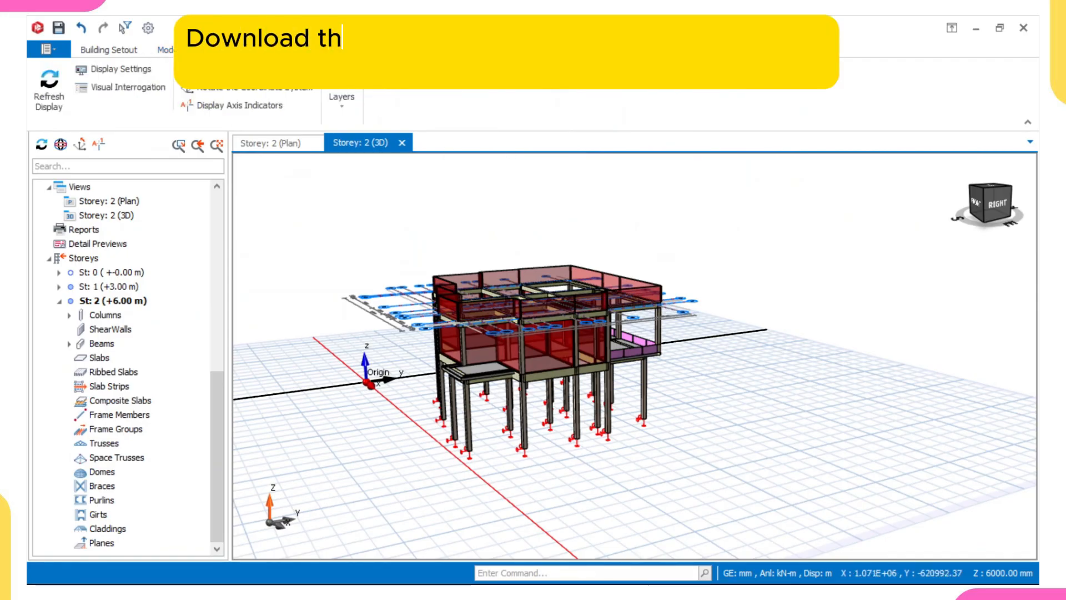
pyautogui.click(340, 100)
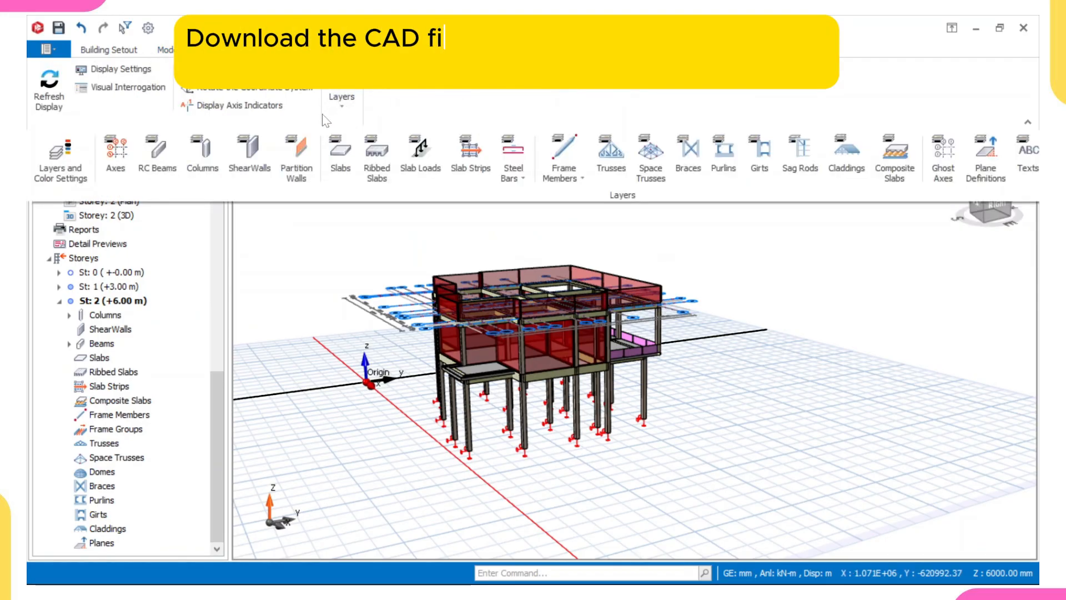
pyautogui.click(119, 161)
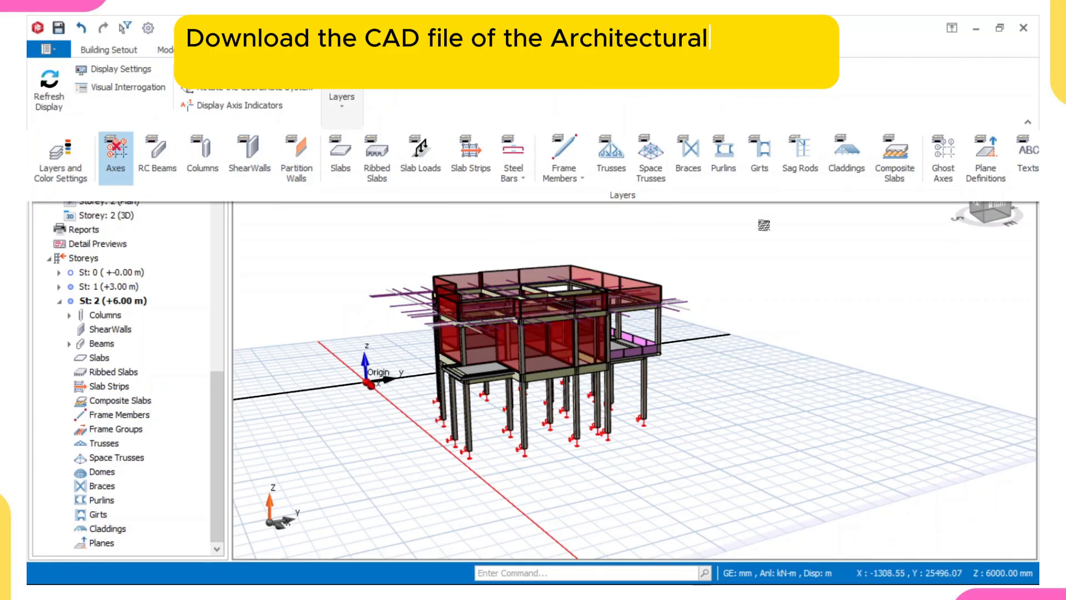
pyautogui.click(943, 158)
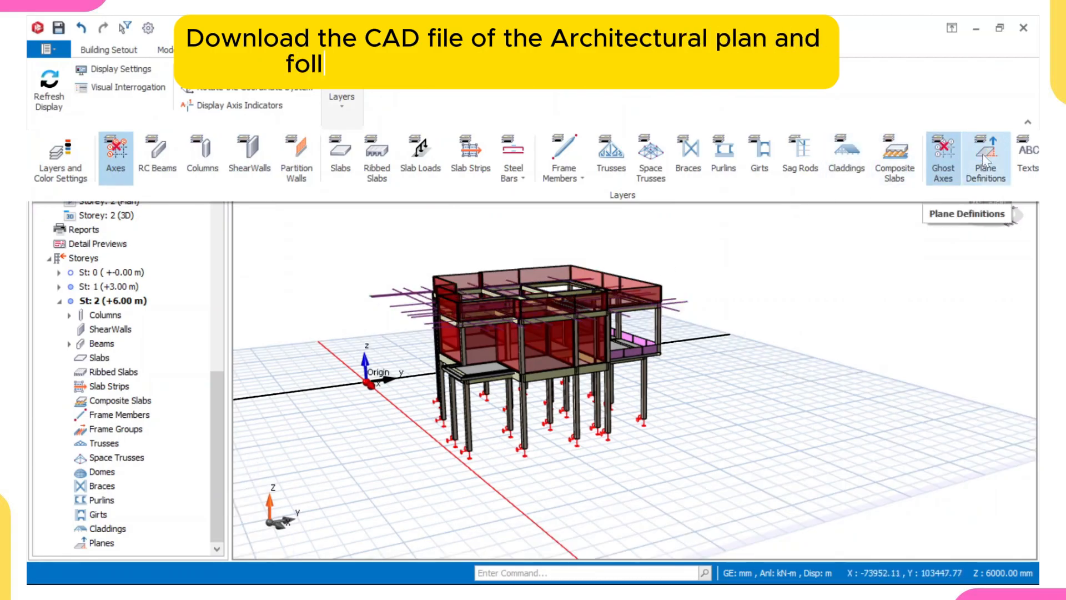
pyautogui.click(994, 155)
pyautogui.click(1023, 151)
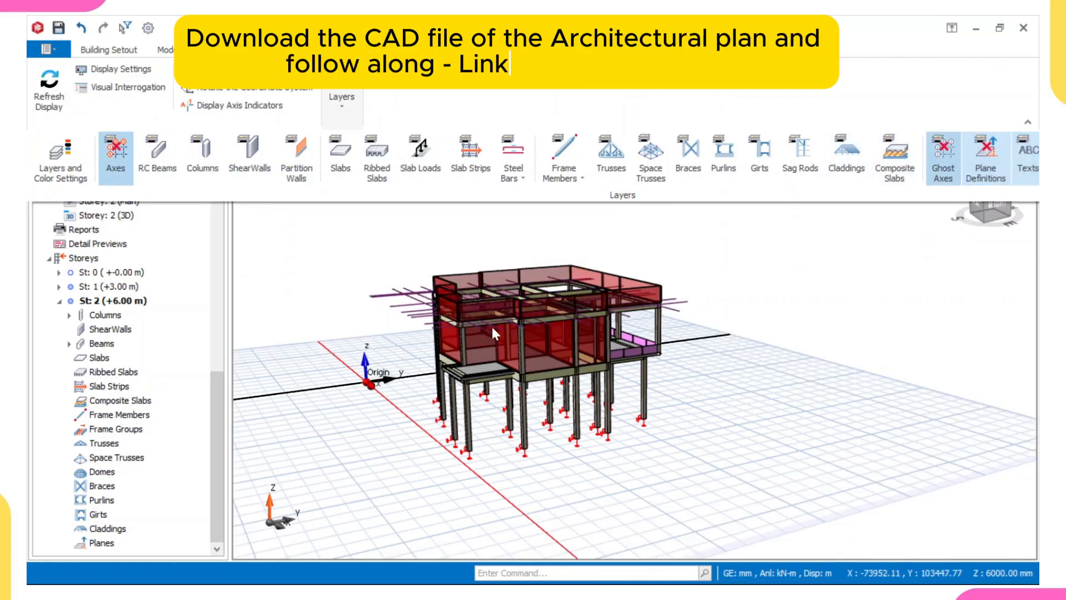
# - Examine the wall loads around the building perimeter in 3D from the front and from above
pyautogui.scroll(2, 604, 361)
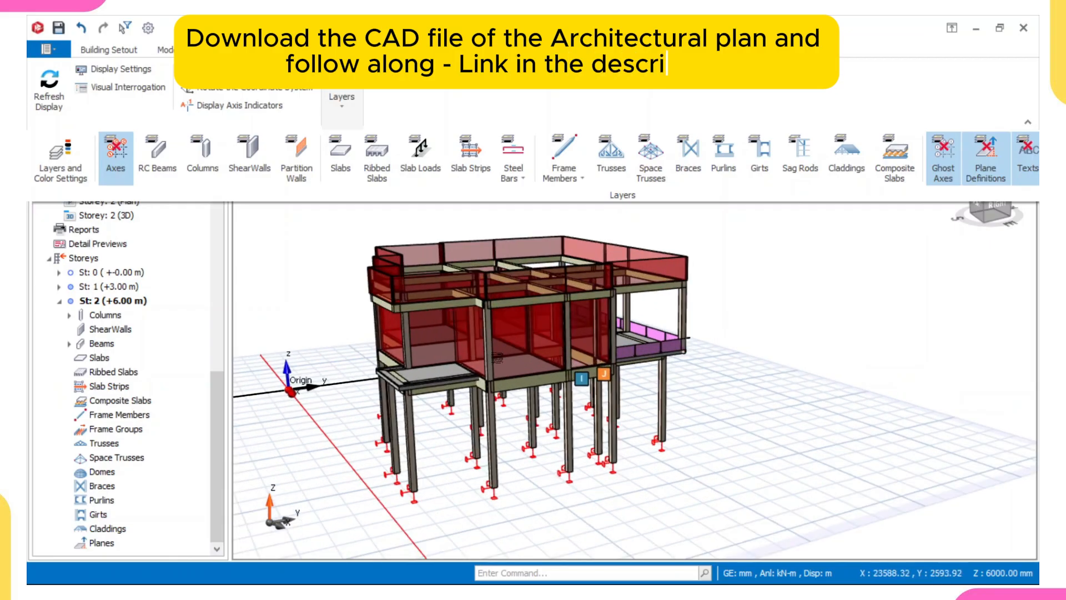
pyautogui.moveTo(507, 328); pyautogui.dragTo(669, 349, button='middle')
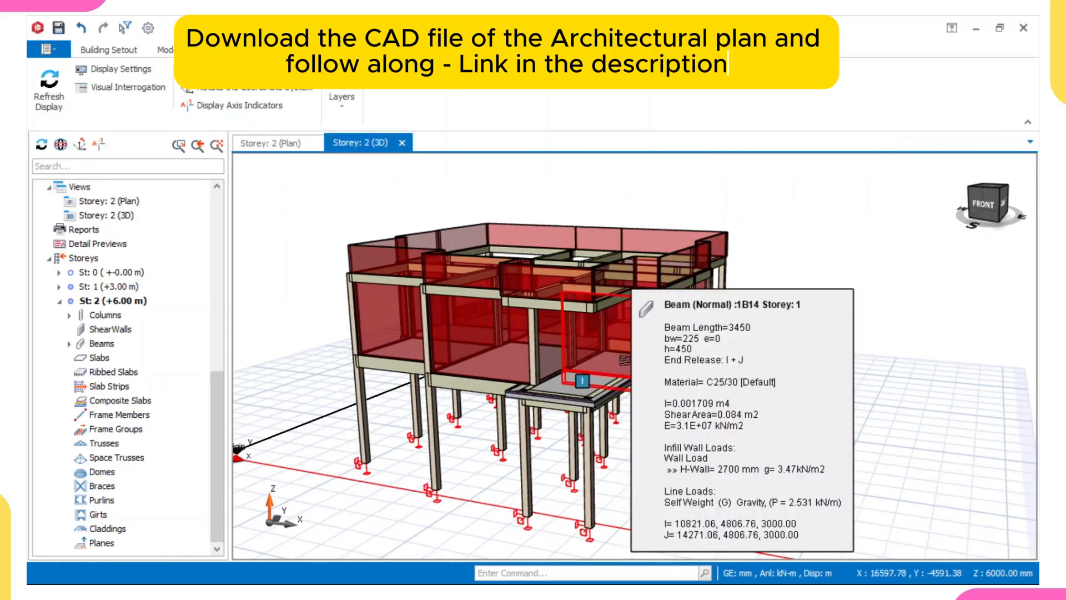
pyautogui.moveTo(602, 362)
pyautogui.mouseDown(button='middle')
pyautogui.moveTo(627, 371)
pyautogui.moveTo(544, 279)
pyautogui.moveTo(491, 269)
pyautogui.moveTo(649, 294)
pyautogui.moveTo(670, 262)
pyautogui.moveTo(625, 297)
pyautogui.moveTo(660, 303)
pyautogui.mouseUp(button='middle')
pyautogui.scroll(-2, 659, 303)
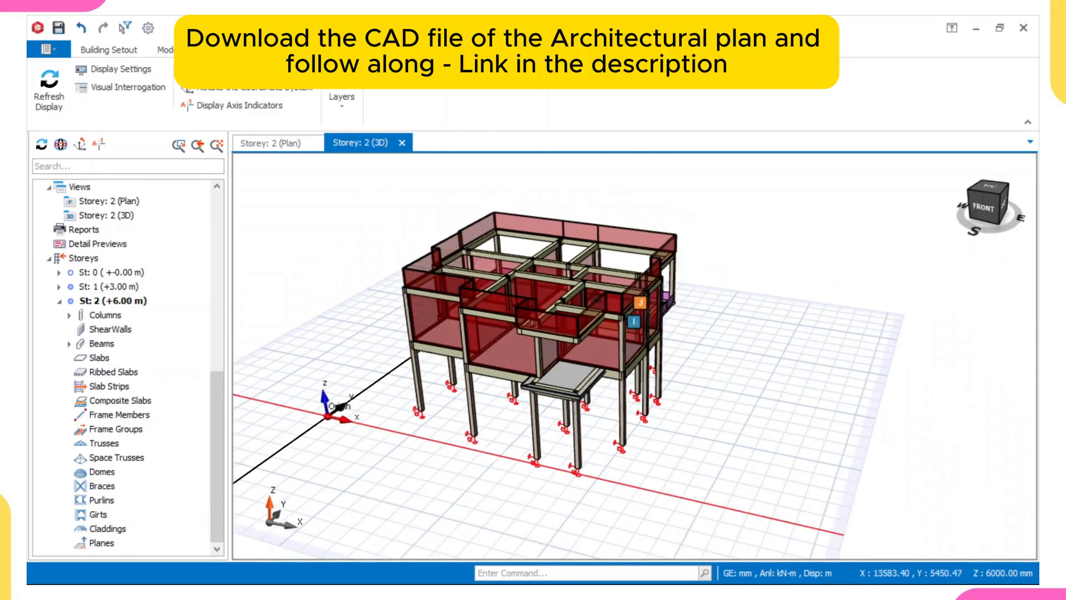
# - Return to the storey 2 plan and show the axes, ghost axes, texts and plane definitions layers again
pyautogui.click(271, 144)
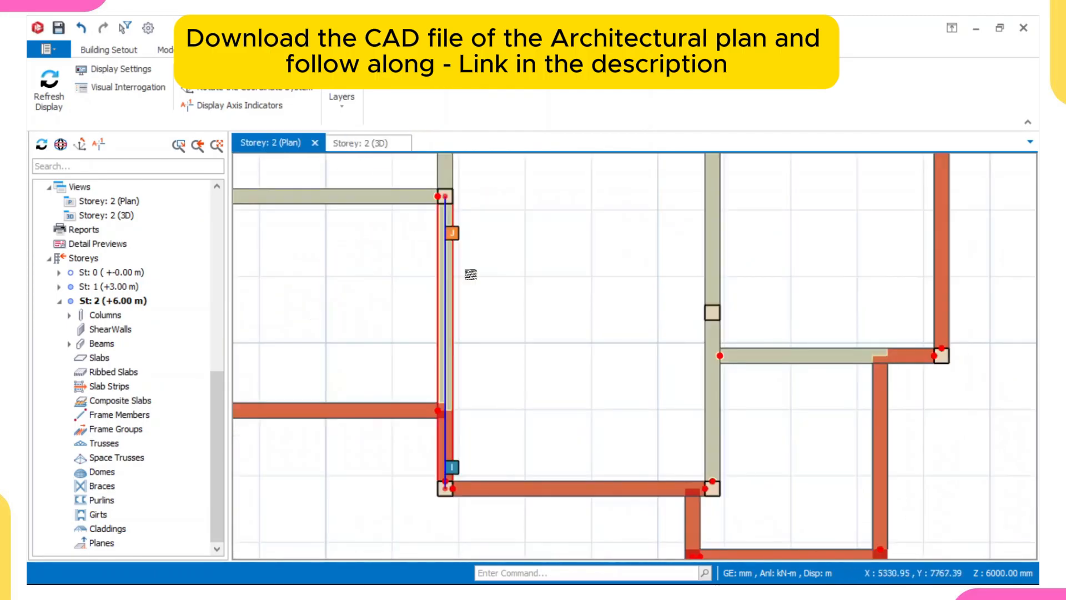
pyautogui.moveTo(467, 215); pyautogui.dragTo(464, 307, button='middle')
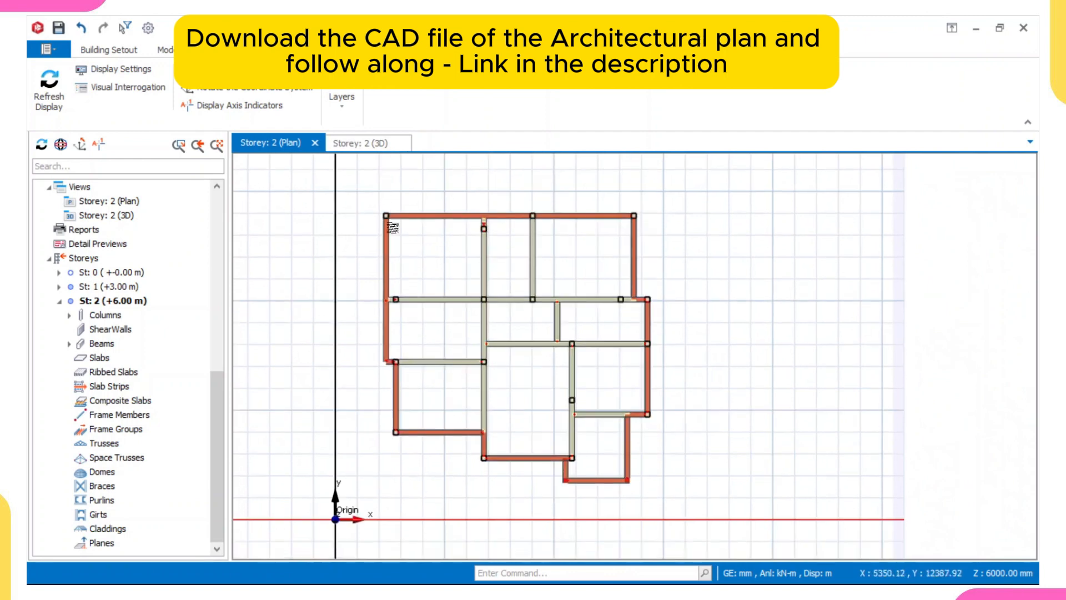
pyautogui.click(333, 94)
pyautogui.click(116, 154)
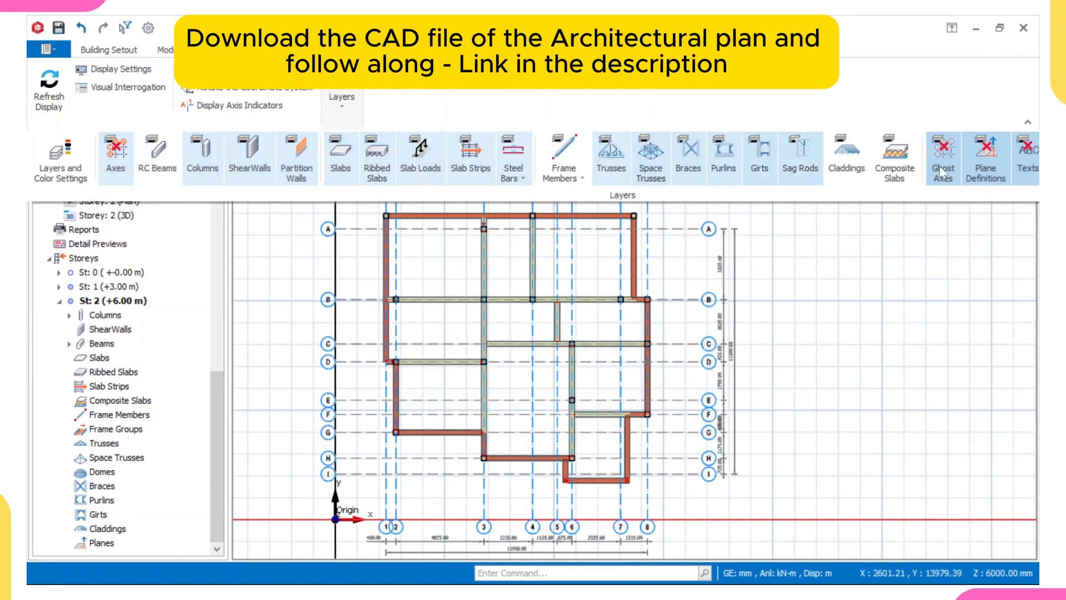
pyautogui.click(933, 154)
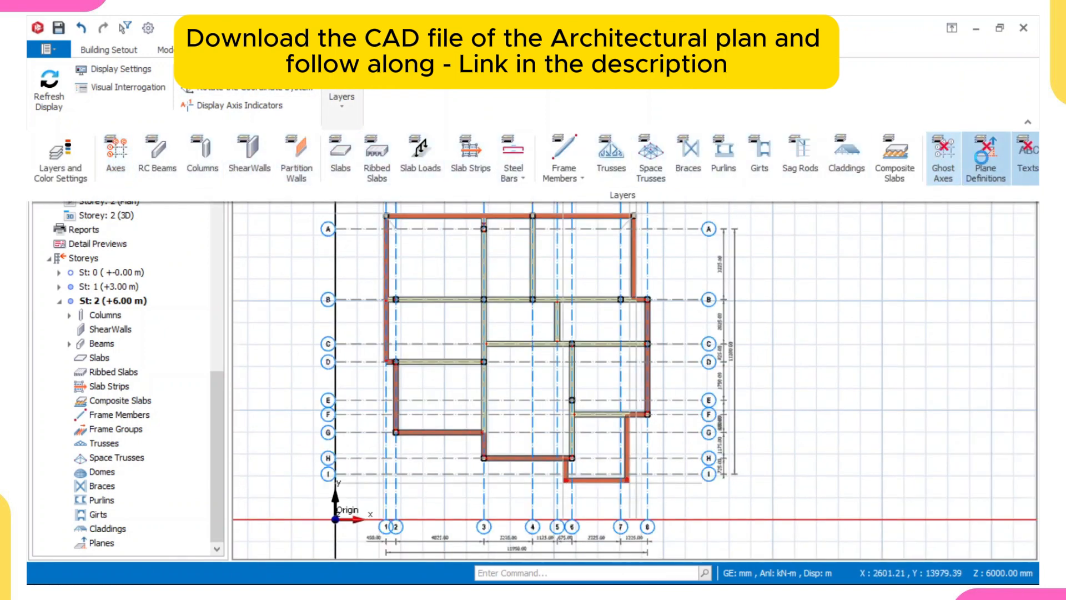
pyautogui.click(1027, 158)
pyautogui.click(985, 157)
pyautogui.scroll(2, 706, 299)
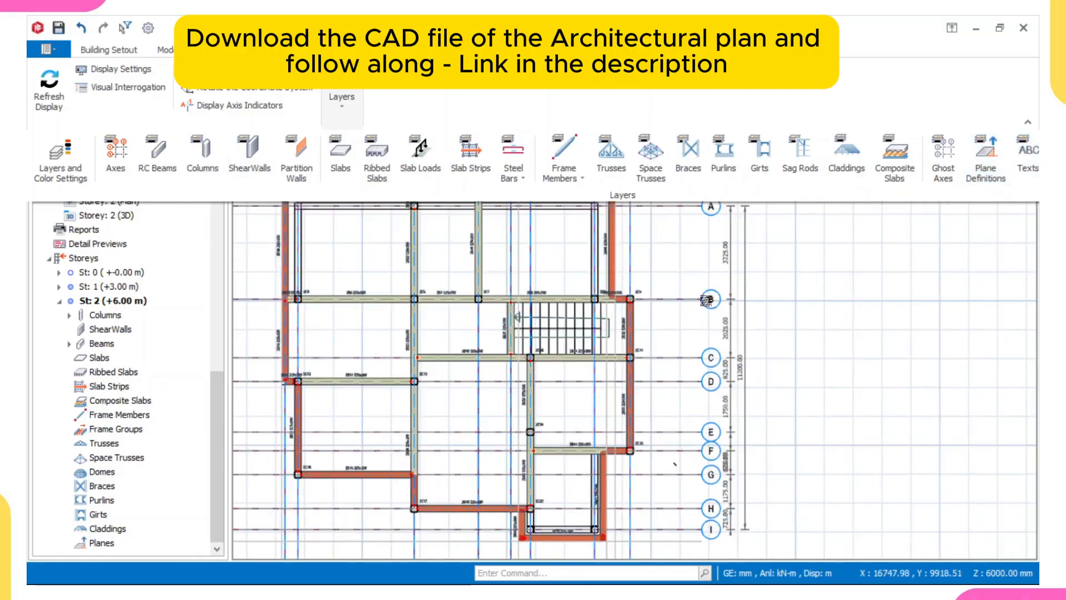
pyautogui.scroll(-2, 632, 325)
pyautogui.scroll(3, 596, 282)
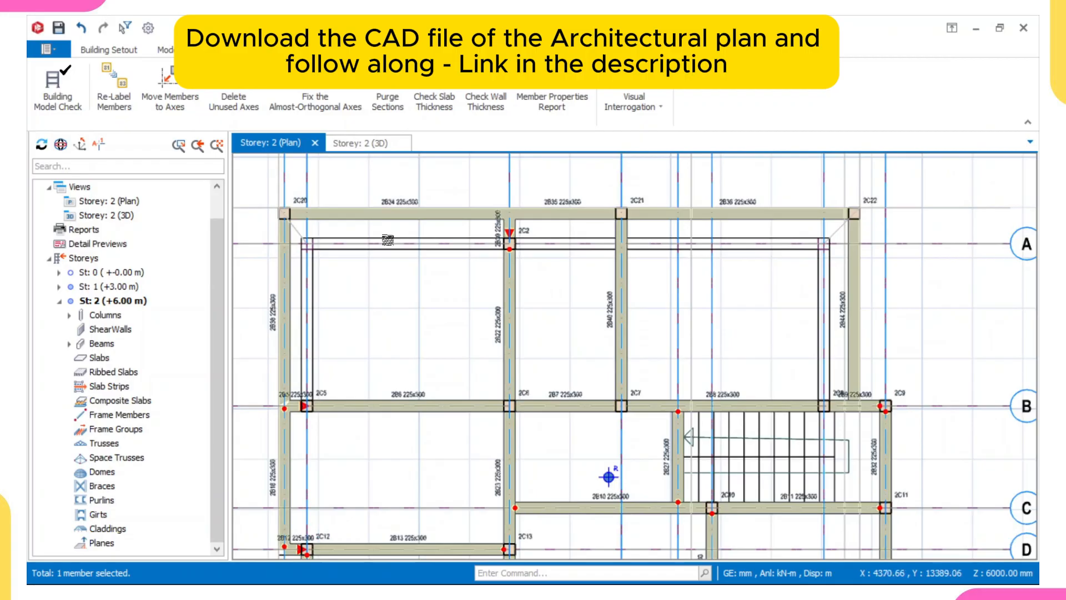
pyautogui.scroll(-3, 411, 299)
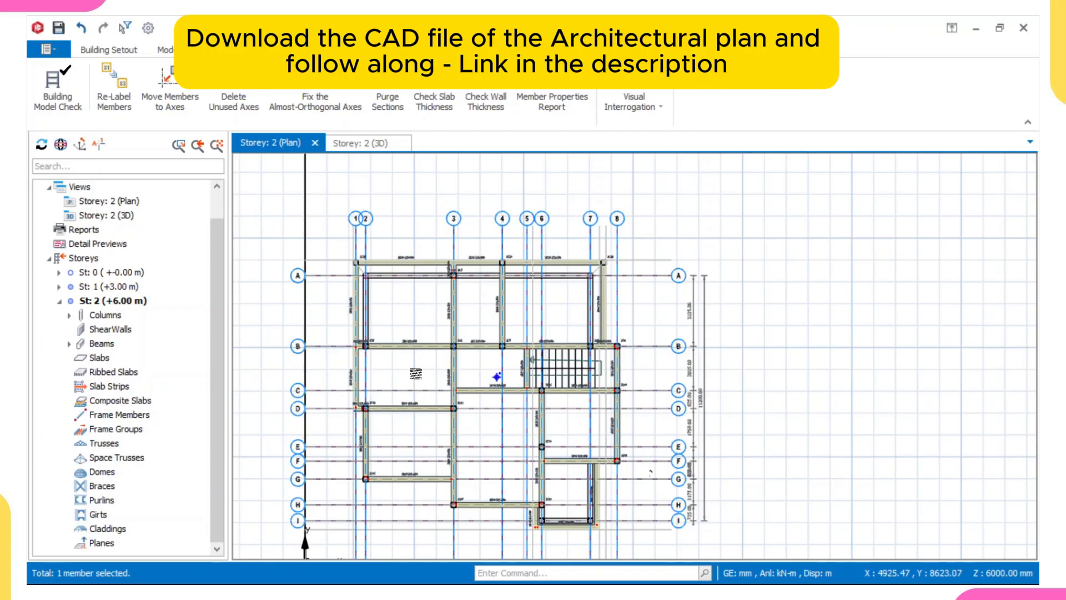
pyautogui.scroll(-2, 416, 375)
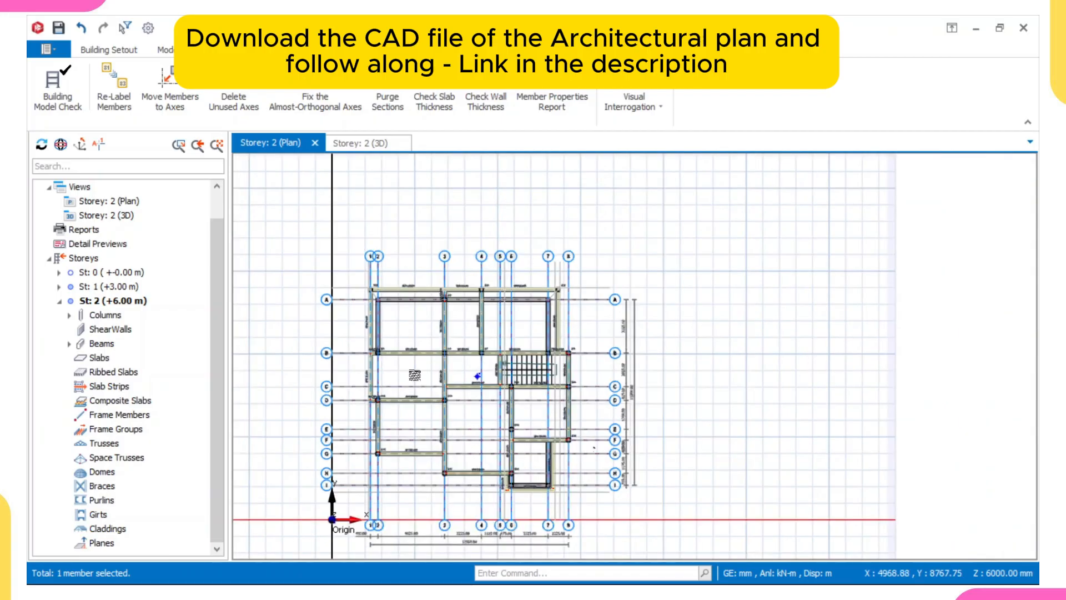
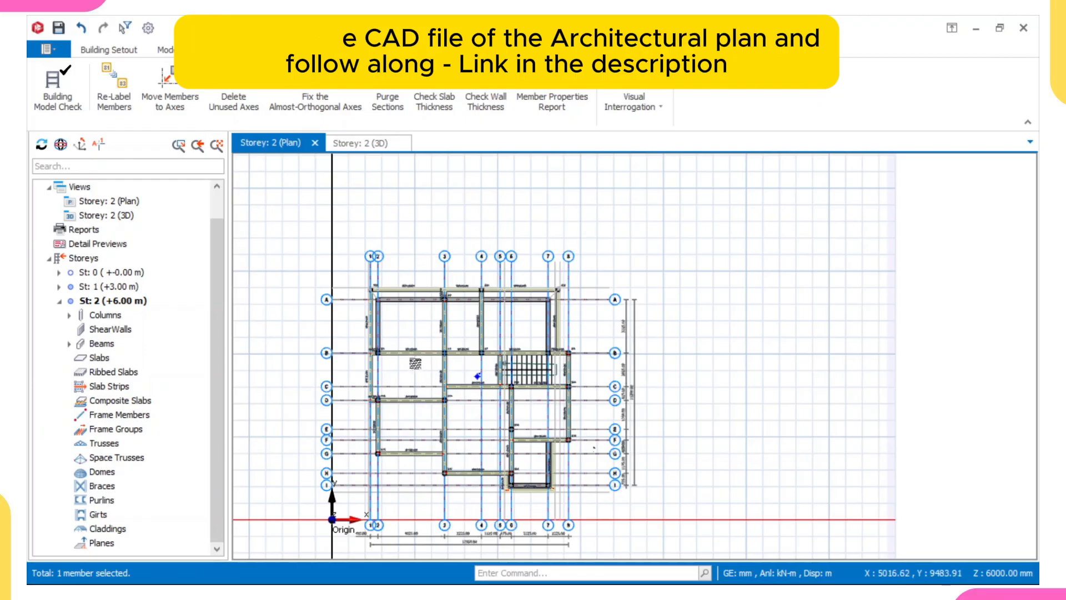
pyautogui.scroll(3, 421, 379)
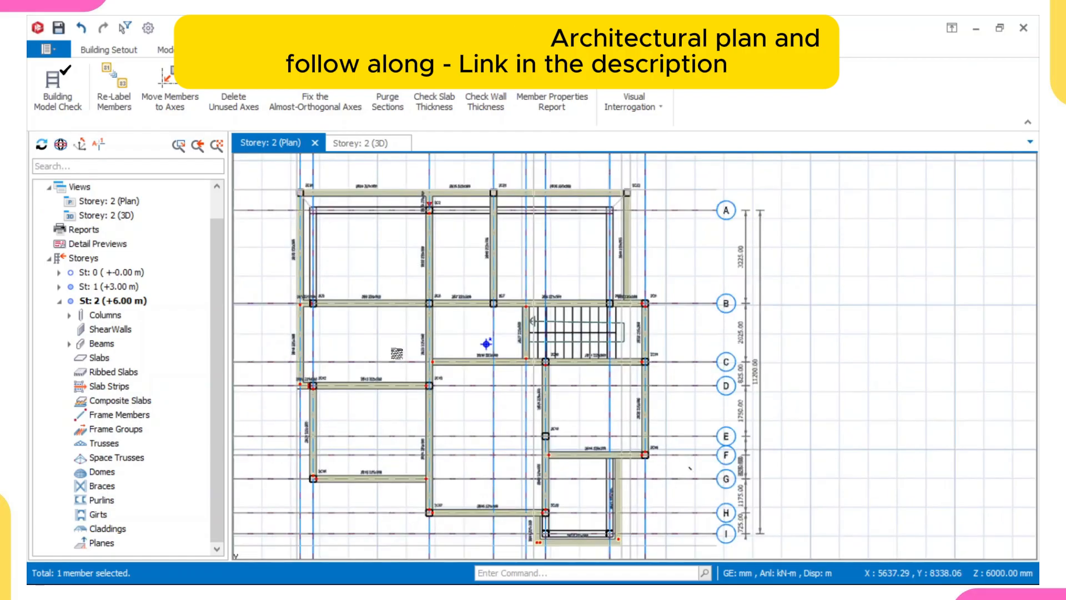
pyautogui.moveTo(688, 469); pyautogui.dragTo(767, 465, button='middle')
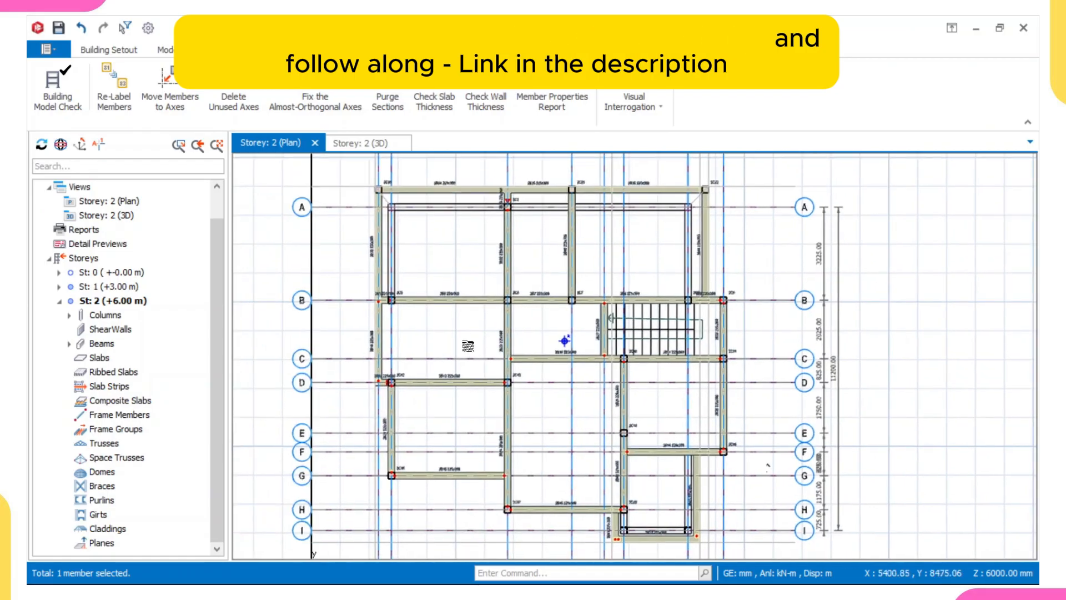
pyautogui.scroll(-2, 467, 345)
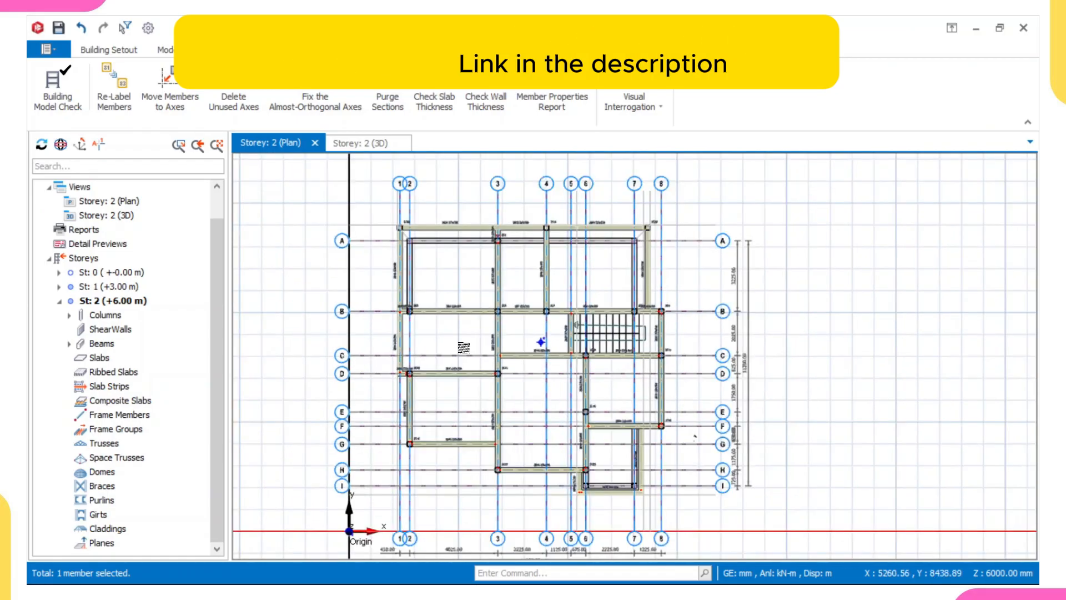
pyautogui.scroll(1, 463, 347)
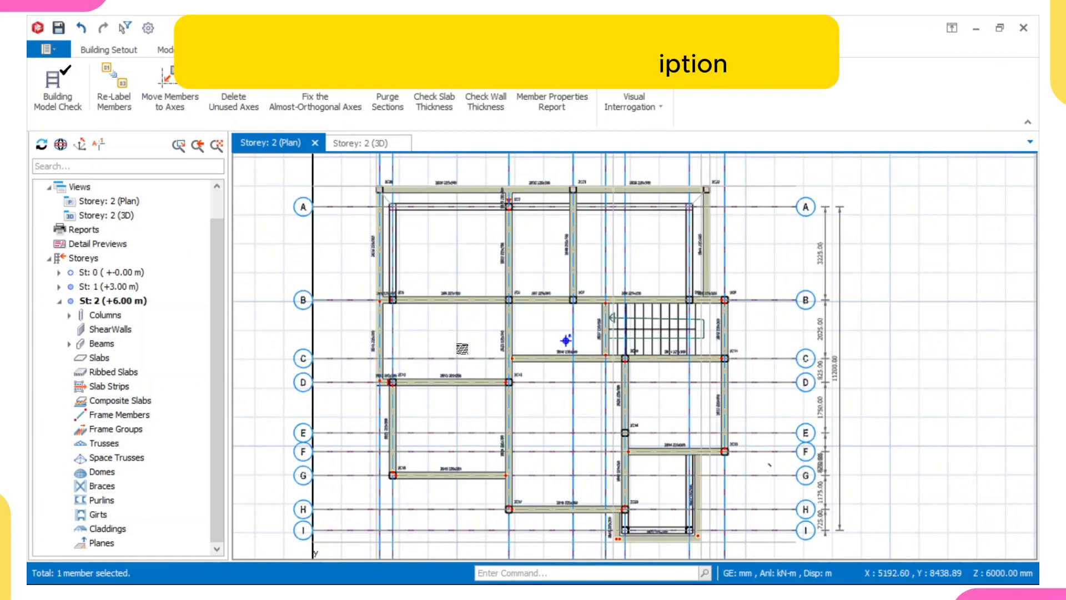